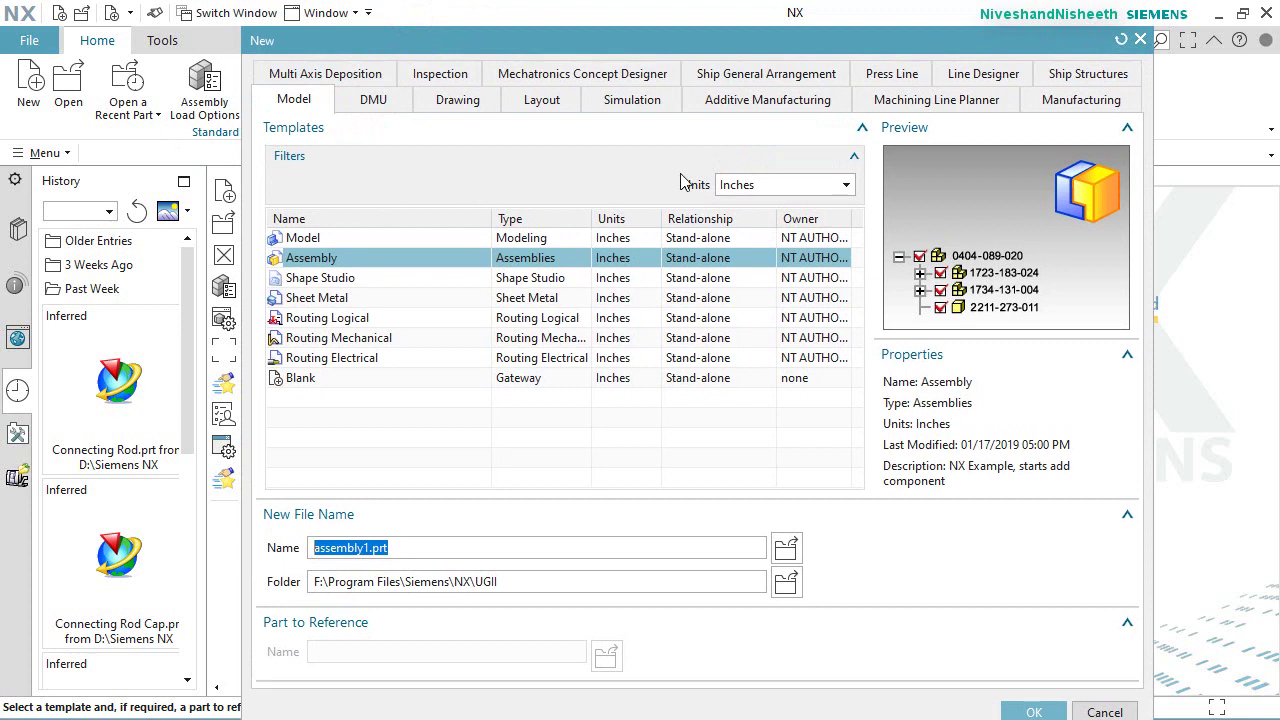
# Step: Choose the inch-based Model template and name the new part file Piston.prt
pyautogui.click(328, 240)
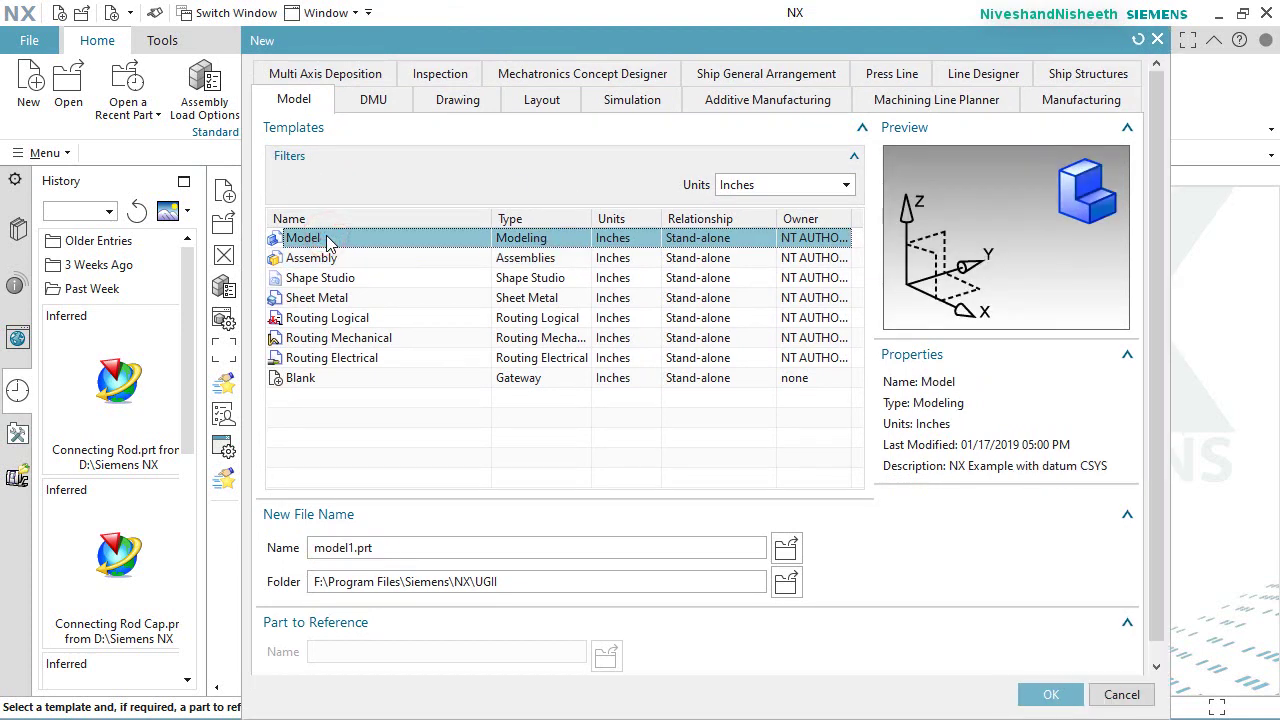
pyautogui.click(314, 547)
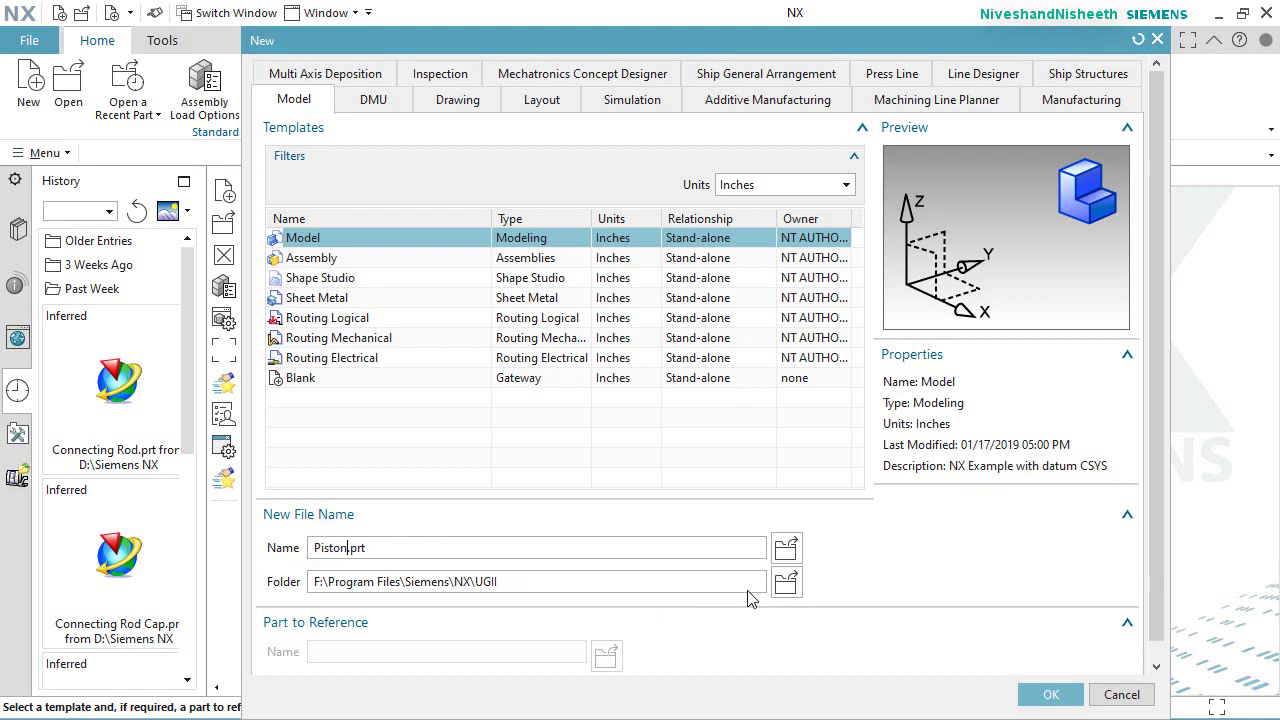
# Step: Create a folder named Piston inside the existing subfolder of D:\Siemens NX 1855 and create the new part in it
pyautogui.click(784, 582)
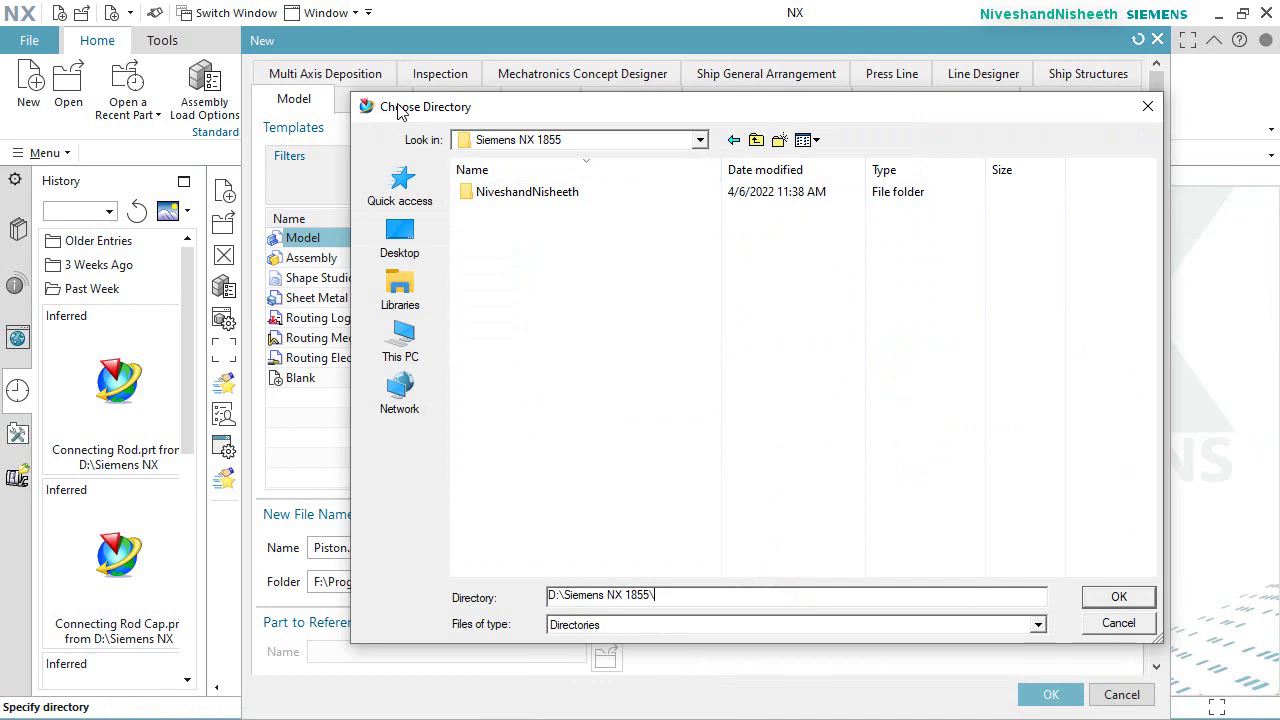
pyautogui.moveTo(397, 103); pyautogui.dragTo(361, 88)
pyautogui.doubleClick(509, 170)
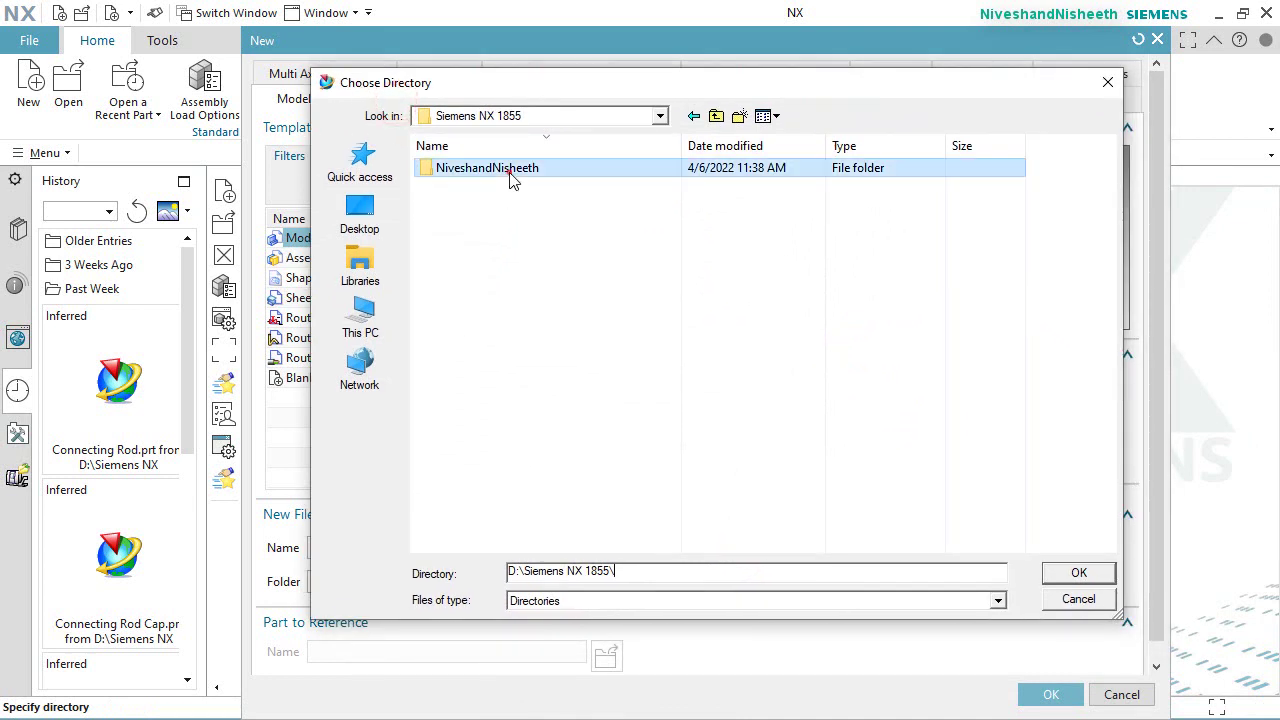
pyautogui.click(740, 117)
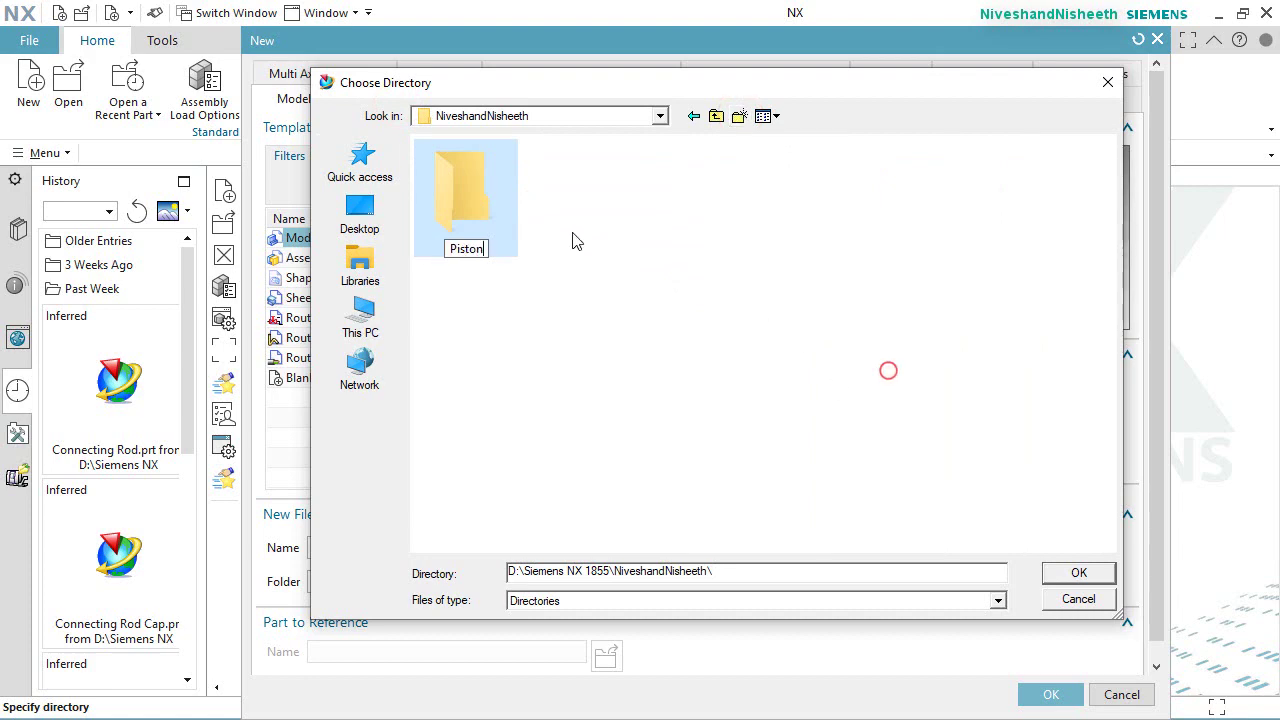
pyautogui.write('Piston')
pyautogui.press('Return')
pyautogui.doubleClick(462, 192)
pyautogui.click(1062, 572)
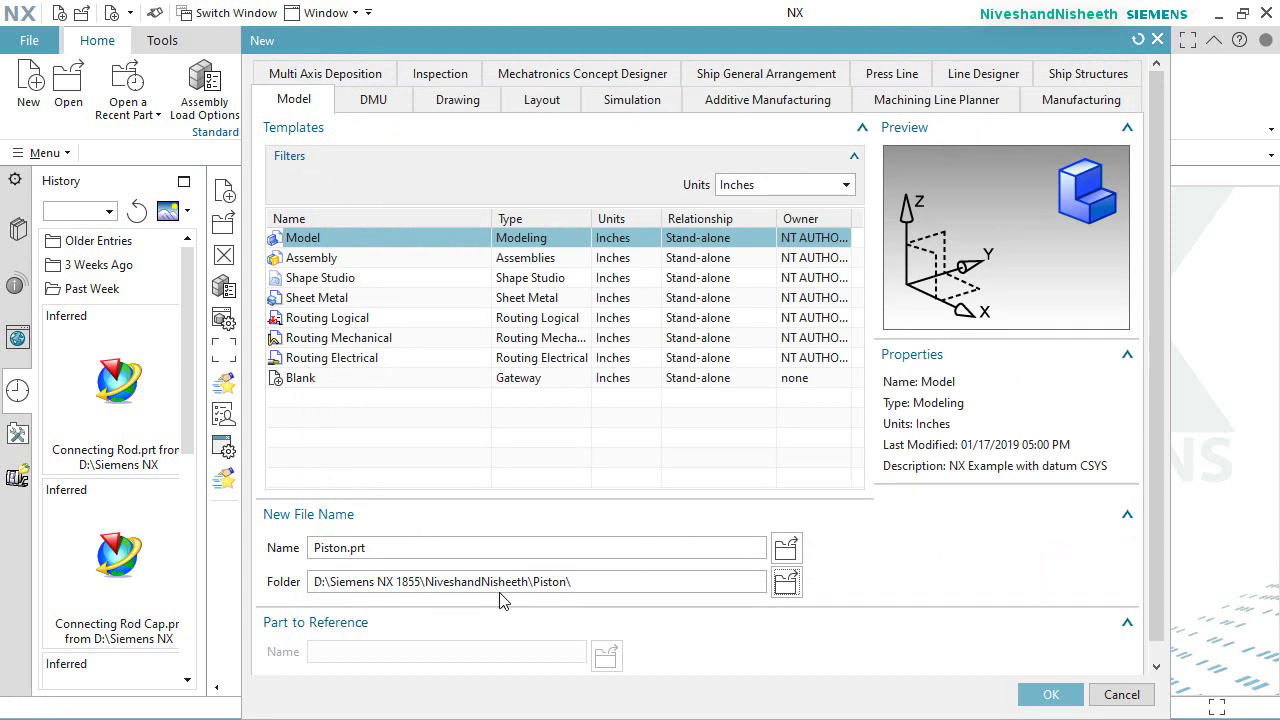
pyautogui.click(1051, 694)
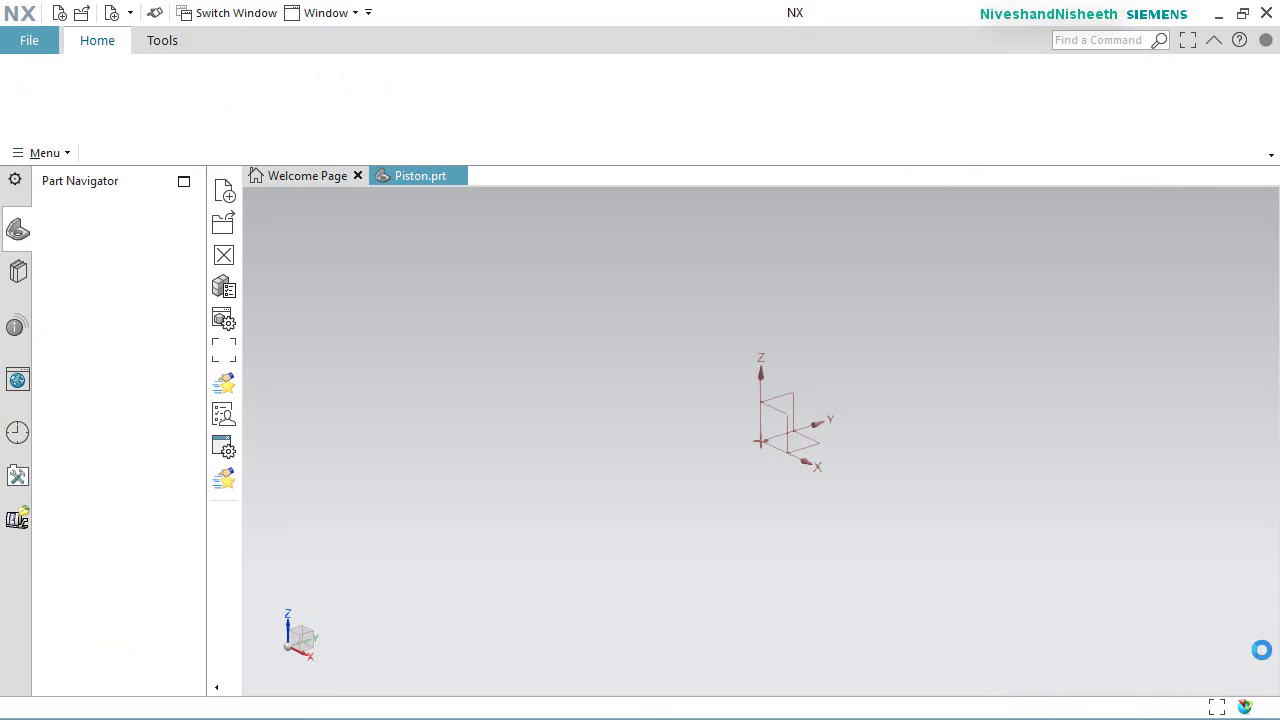
# Step: Set the PMI dimension text units to 4 decimal places with a period as the decimal delimiter
pyautogui.click(952, 466)
pyautogui.click(29, 40)
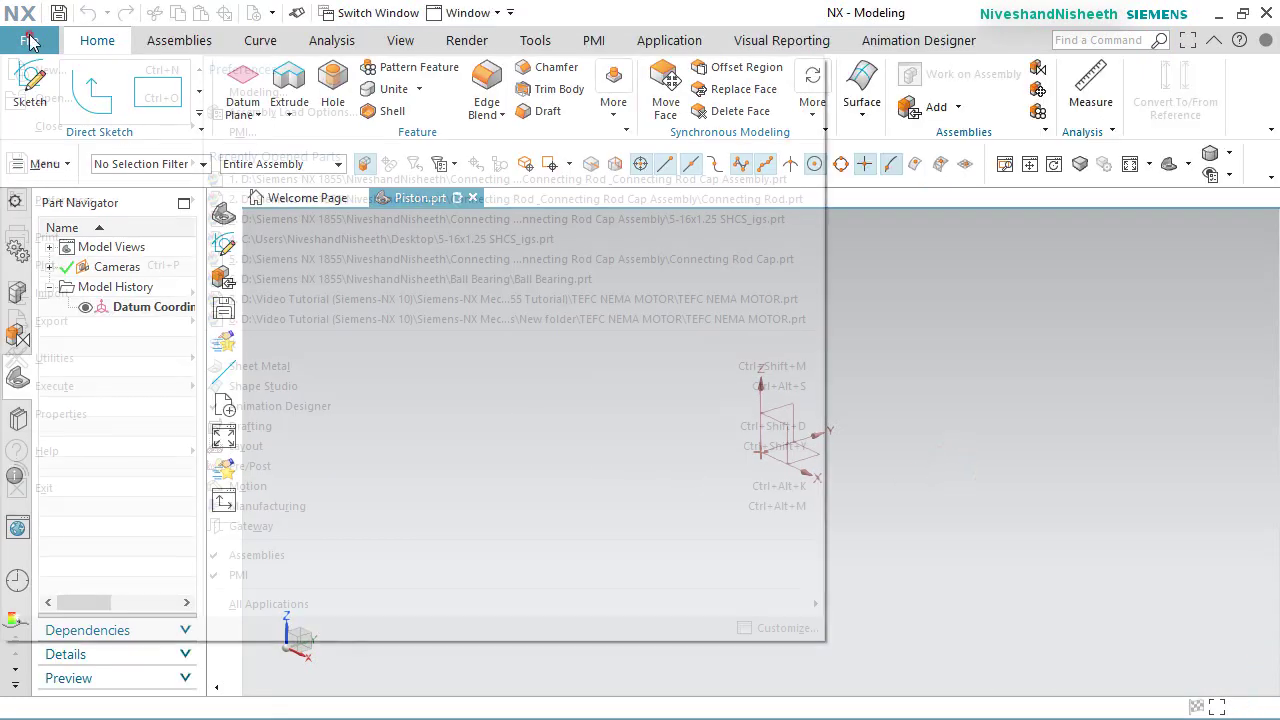
pyautogui.click(109, 195)
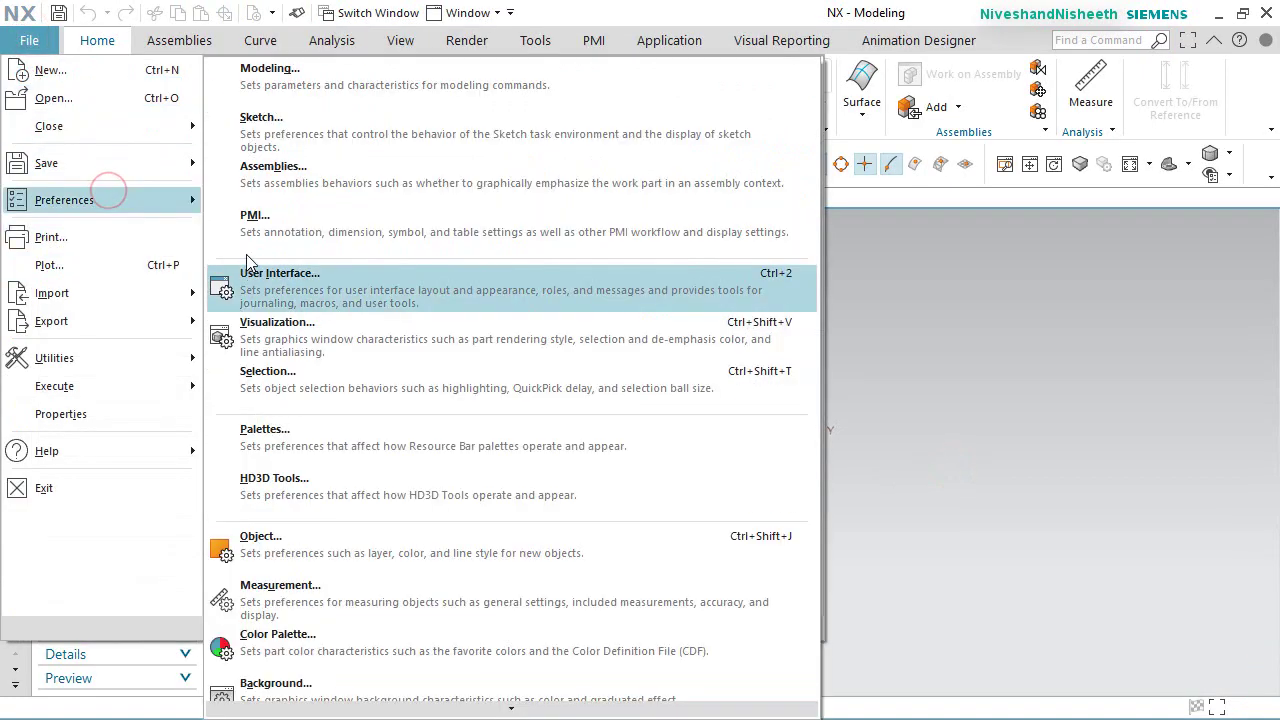
pyautogui.click(264, 235)
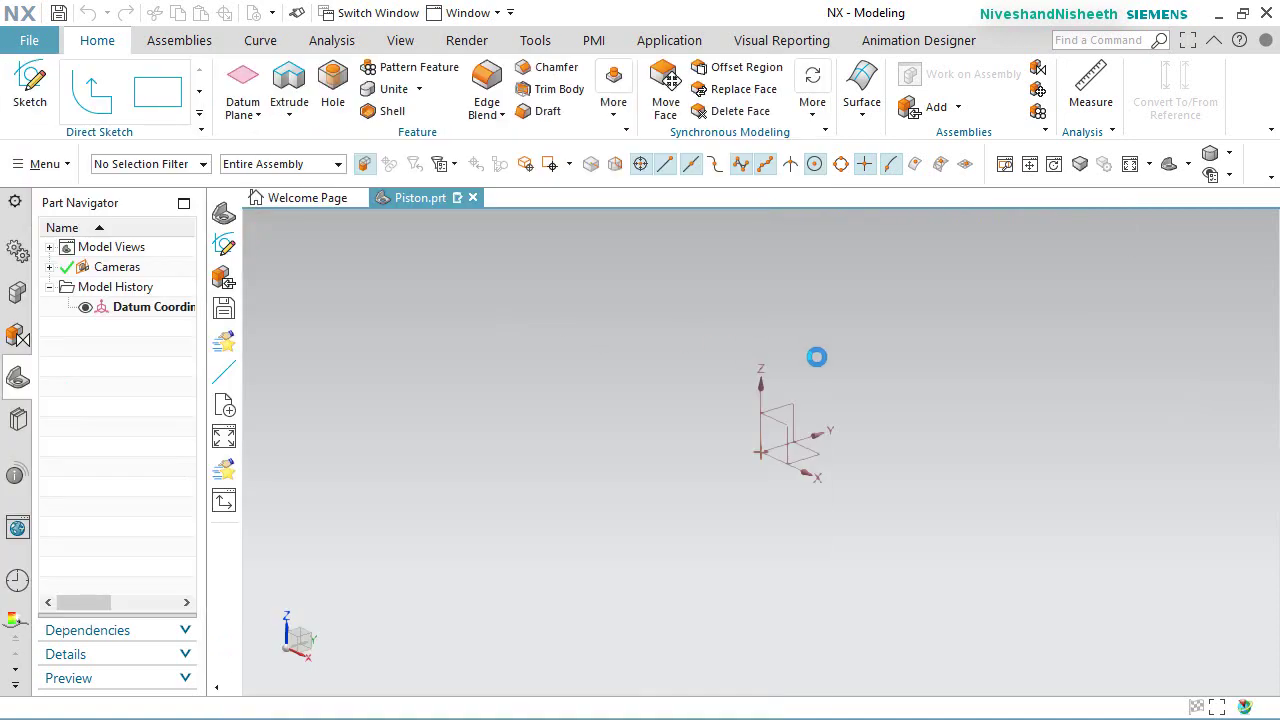
pyautogui.moveTo(745, 313); pyautogui.dragTo(642, 220)
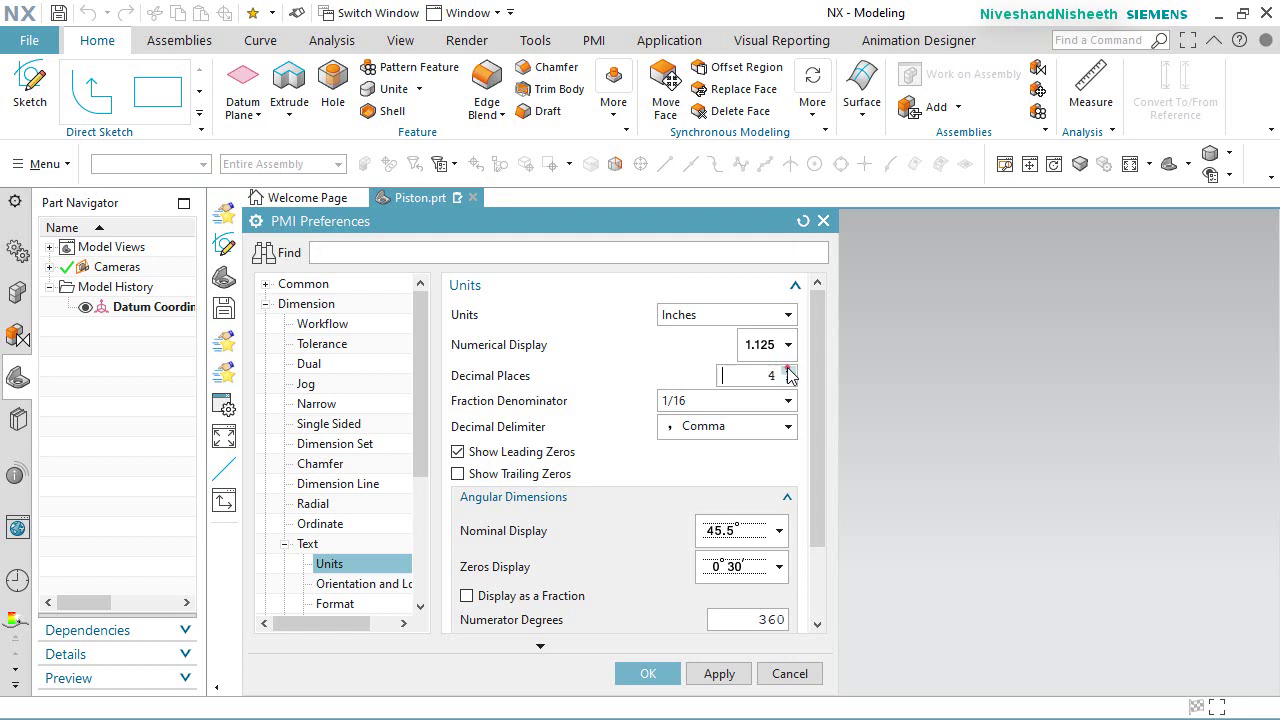
pyautogui.click(787, 430)
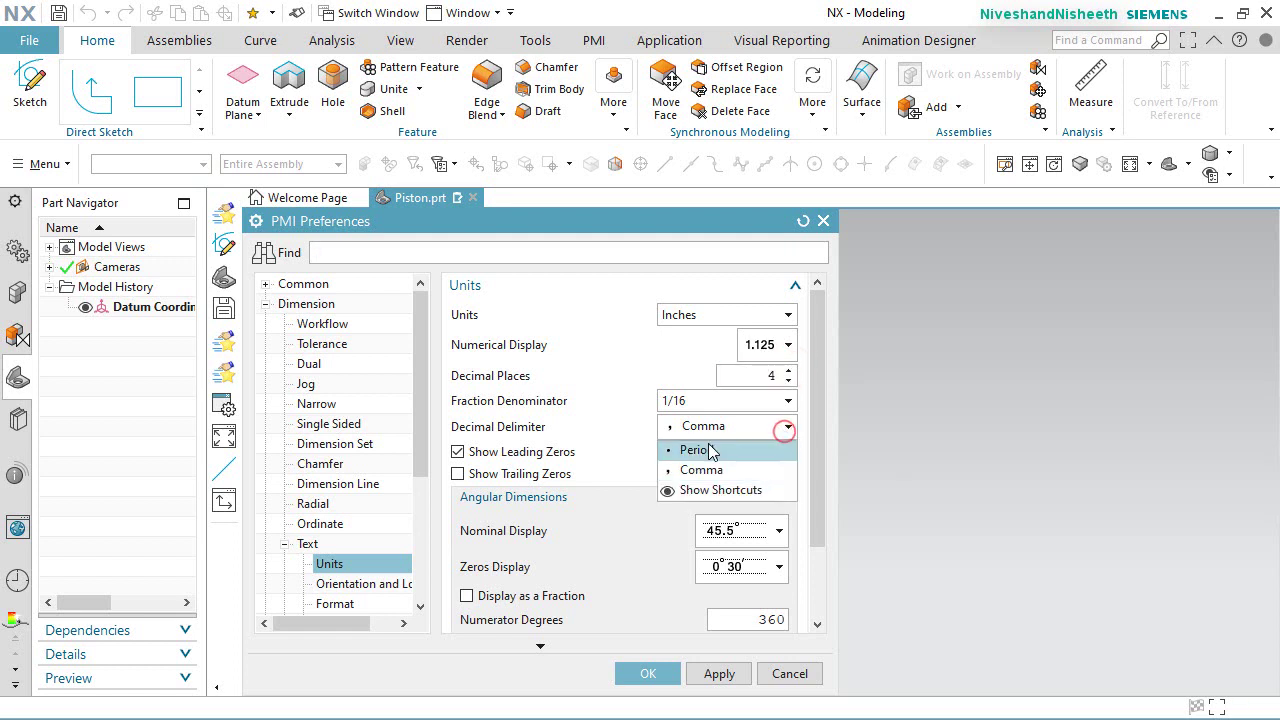
pyautogui.click(708, 446)
pyautogui.click(662, 675)
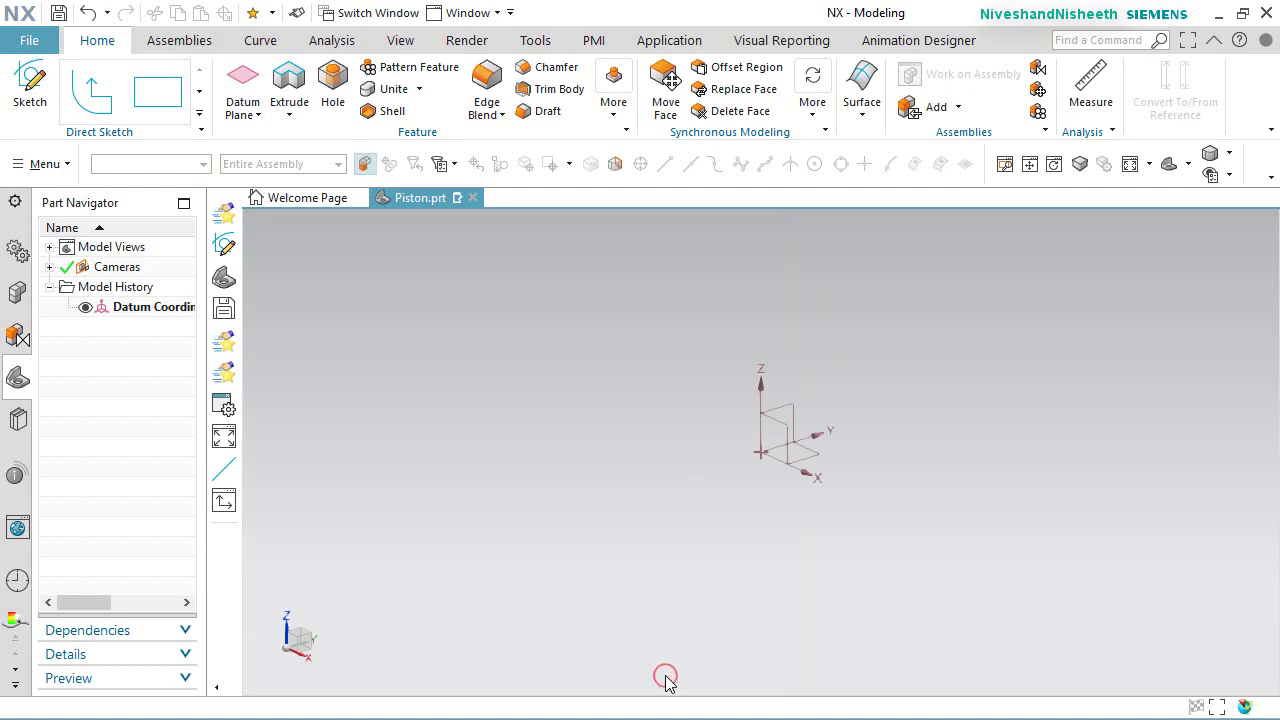
# Step: Turn off Change View Orientation in the session settings of the sketch preferences
pyautogui.click(29, 40)
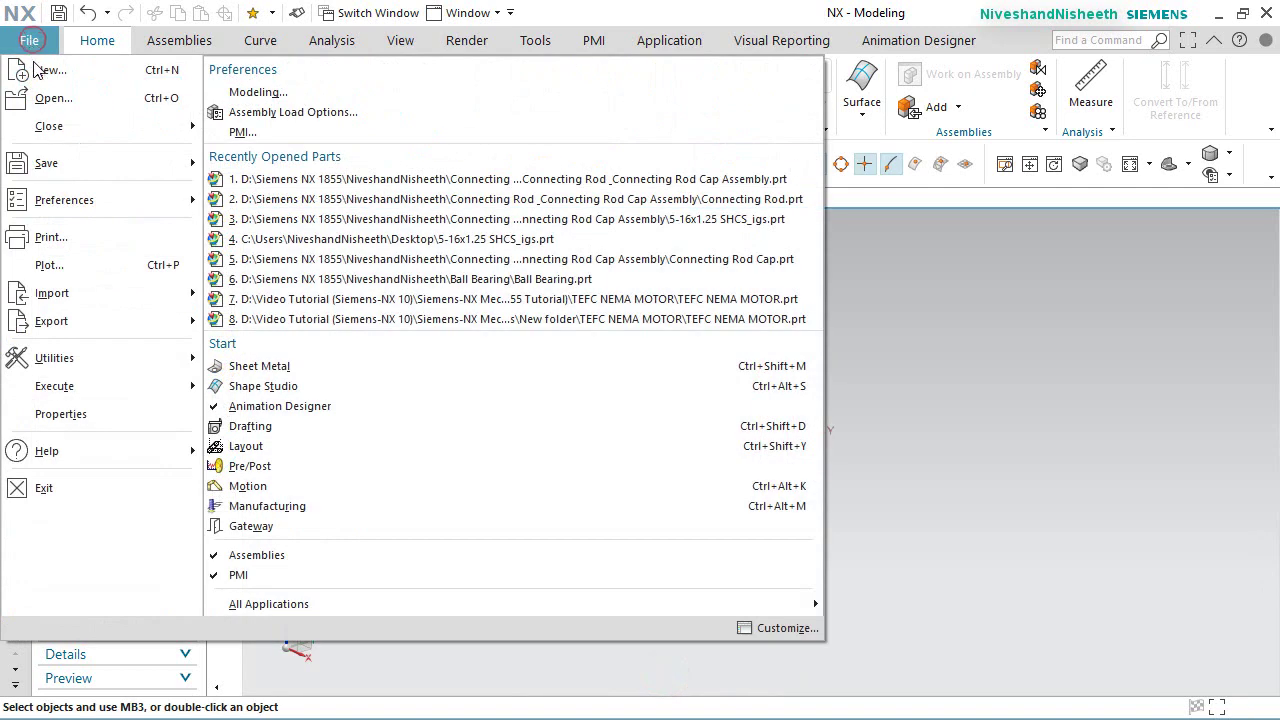
pyautogui.click(141, 200)
pyautogui.click(262, 122)
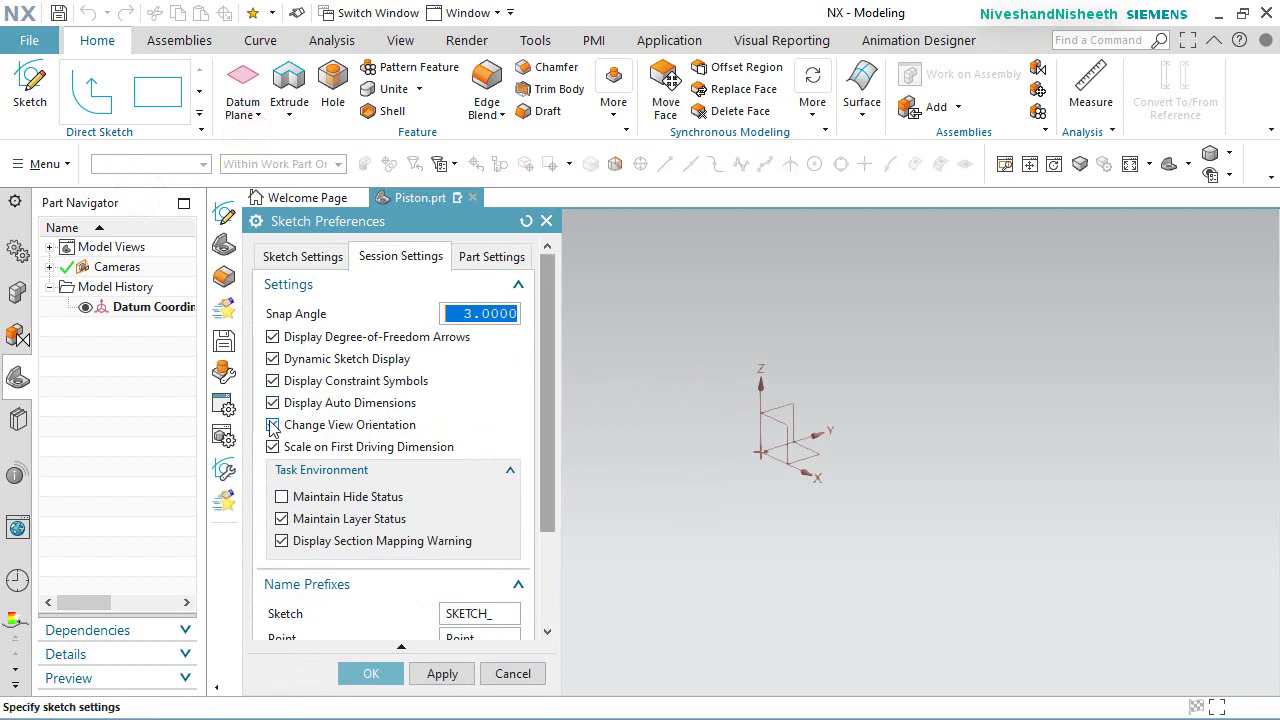
pyautogui.click(273, 426)
pyautogui.click(378, 673)
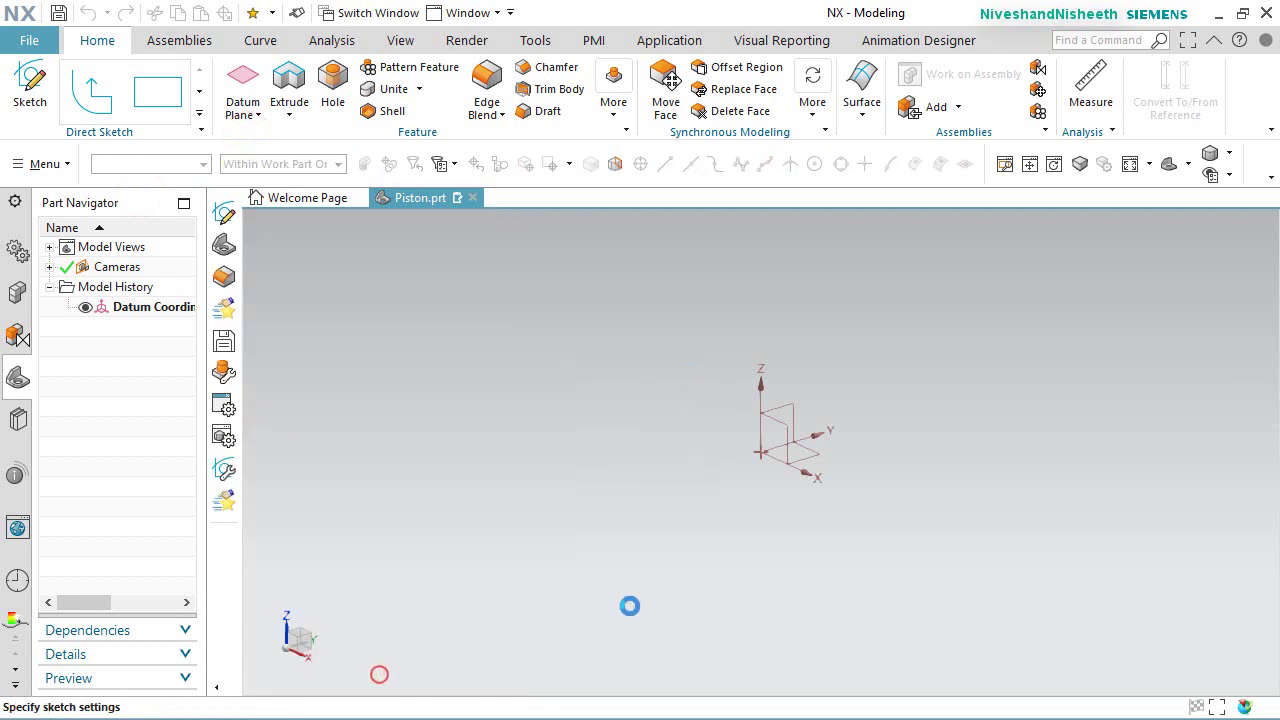
# Step: Start a new sketch on the XZ plane of the datum coordinate system
pyautogui.rightClick(655, 599)
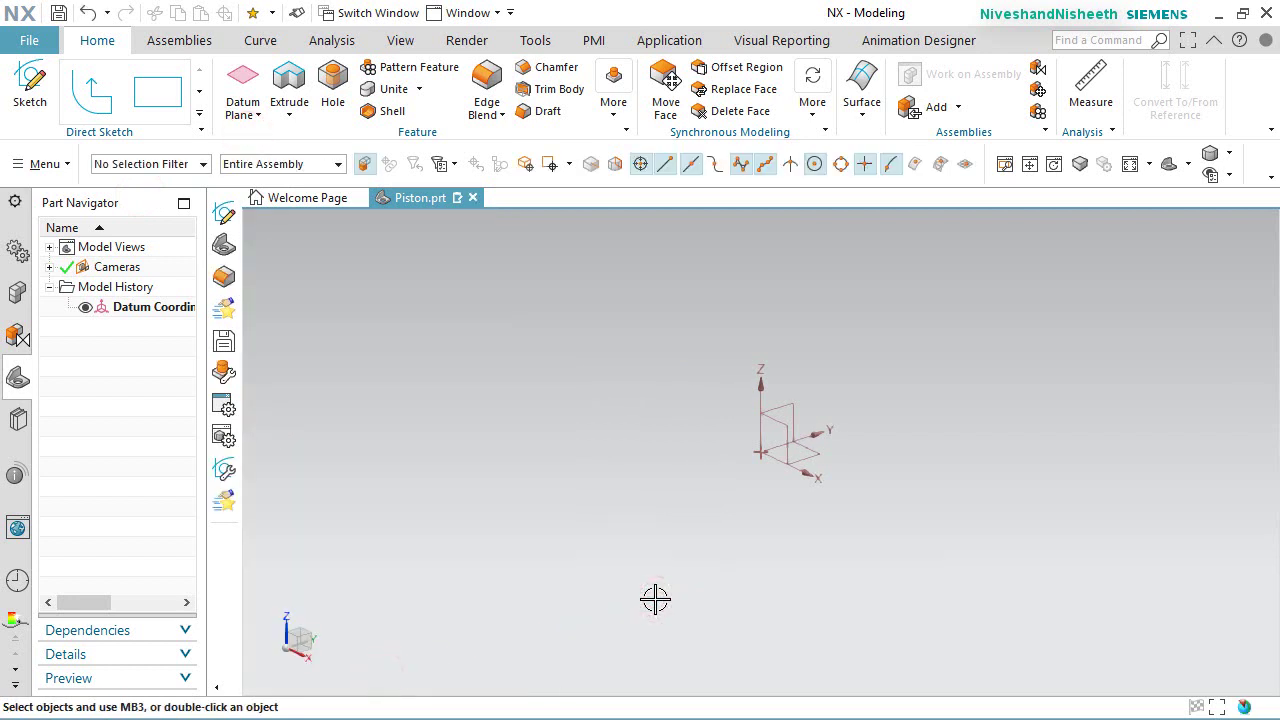
pyautogui.press('End')
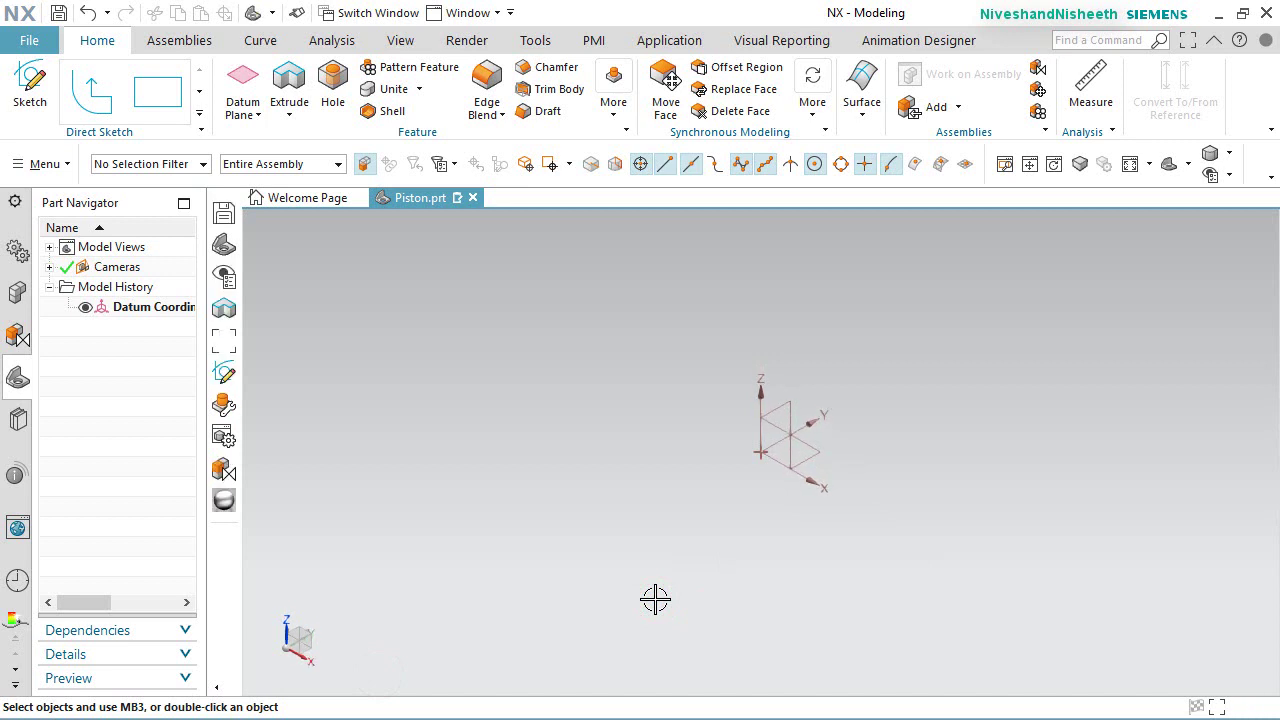
pyautogui.click(29, 84)
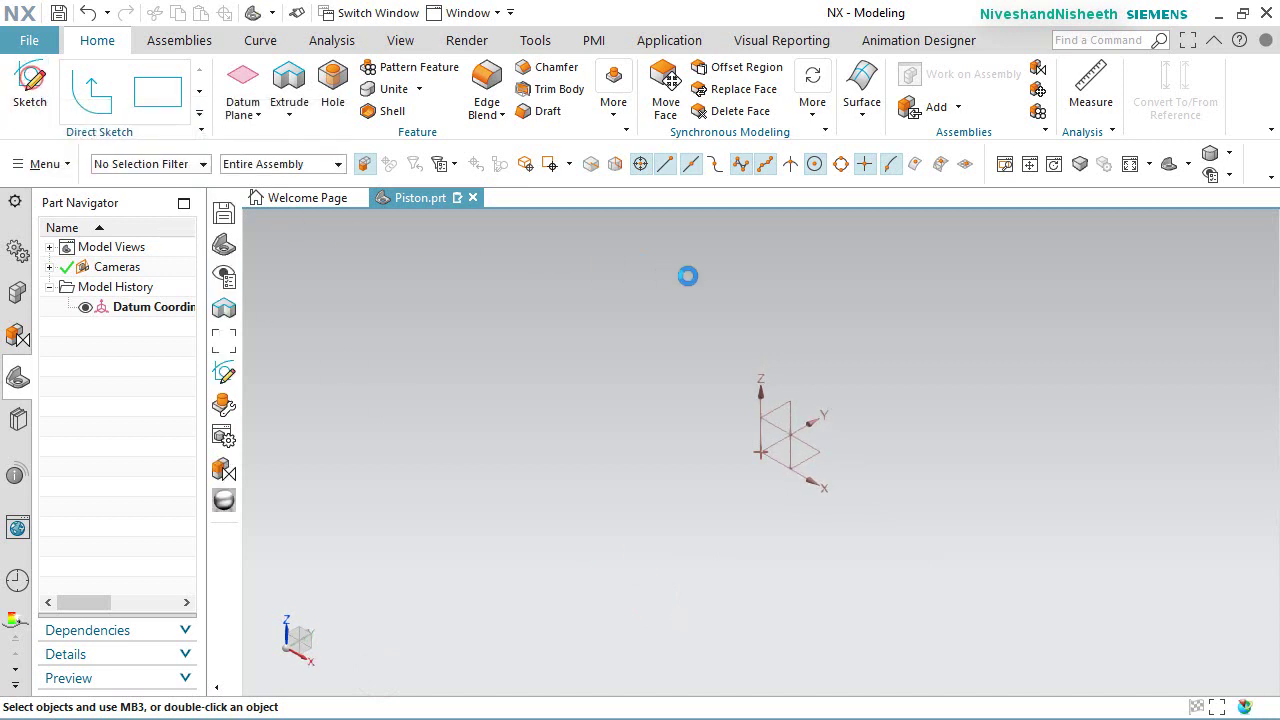
pyautogui.click(793, 440)
pyautogui.click(440, 432)
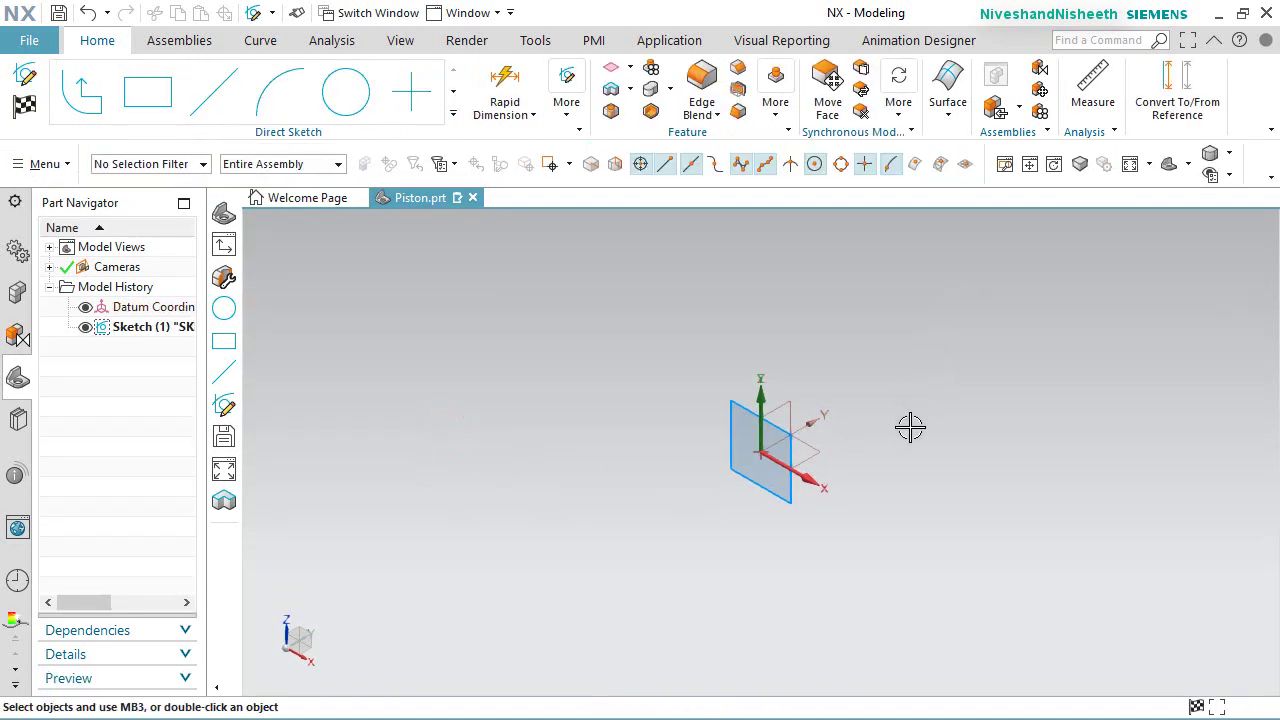
# Step: Sketch a two-point rectangle from the sketch origin into the positive quadrant, about 2.25 in wide and 2.45 in high
pyautogui.moveTo(910, 427); pyautogui.dragTo(942, 366, button='middle')
pyautogui.moveTo(935, 368); pyautogui.dragTo(908, 366, button='right')
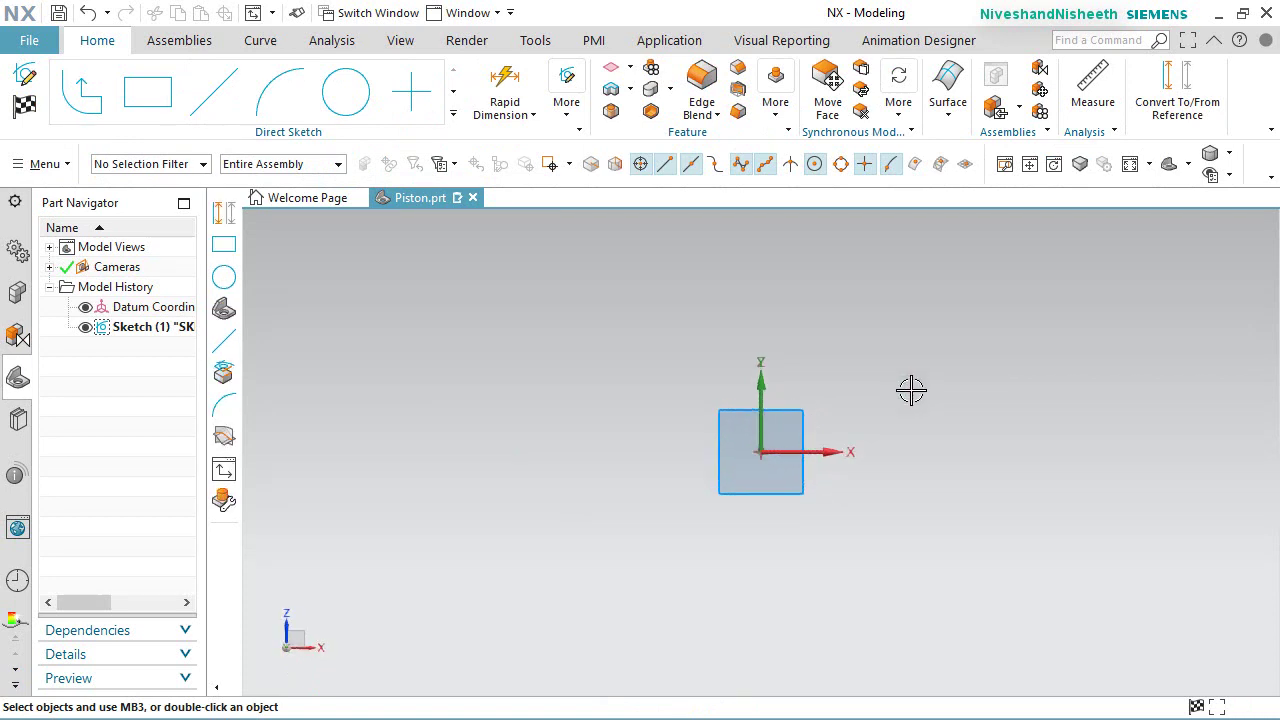
pyautogui.click(148, 92)
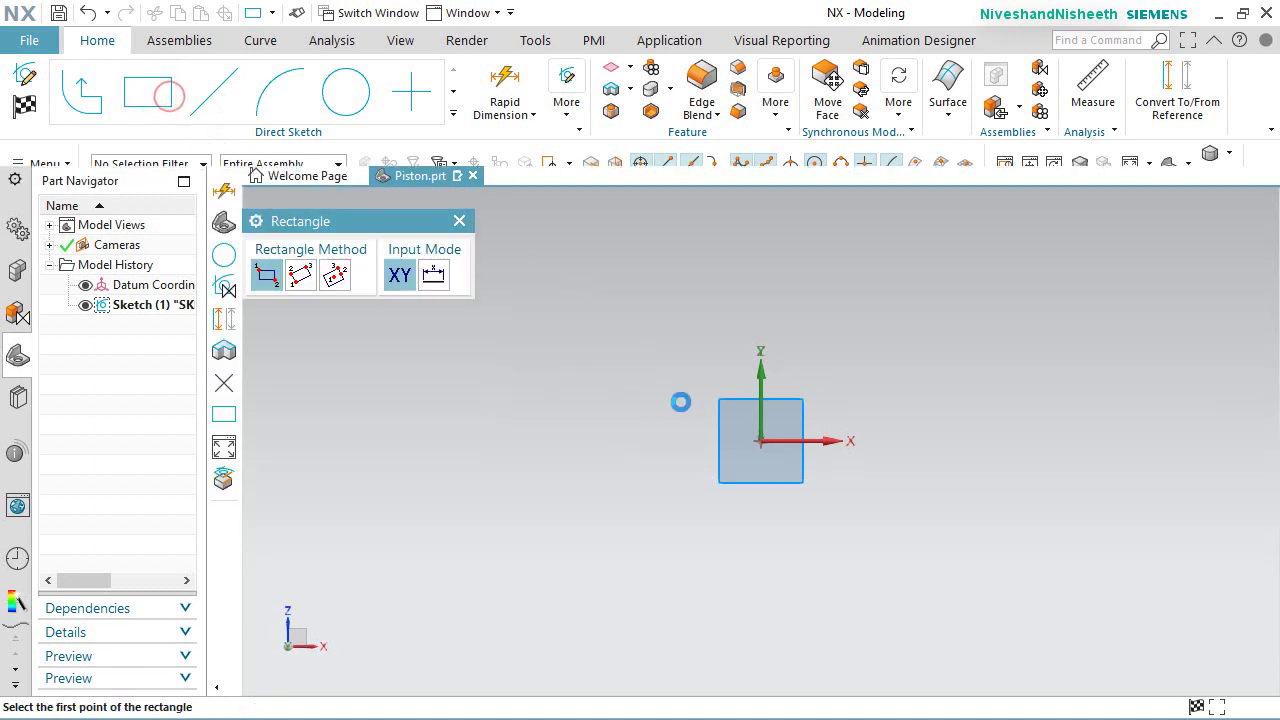
pyautogui.click(758, 440)
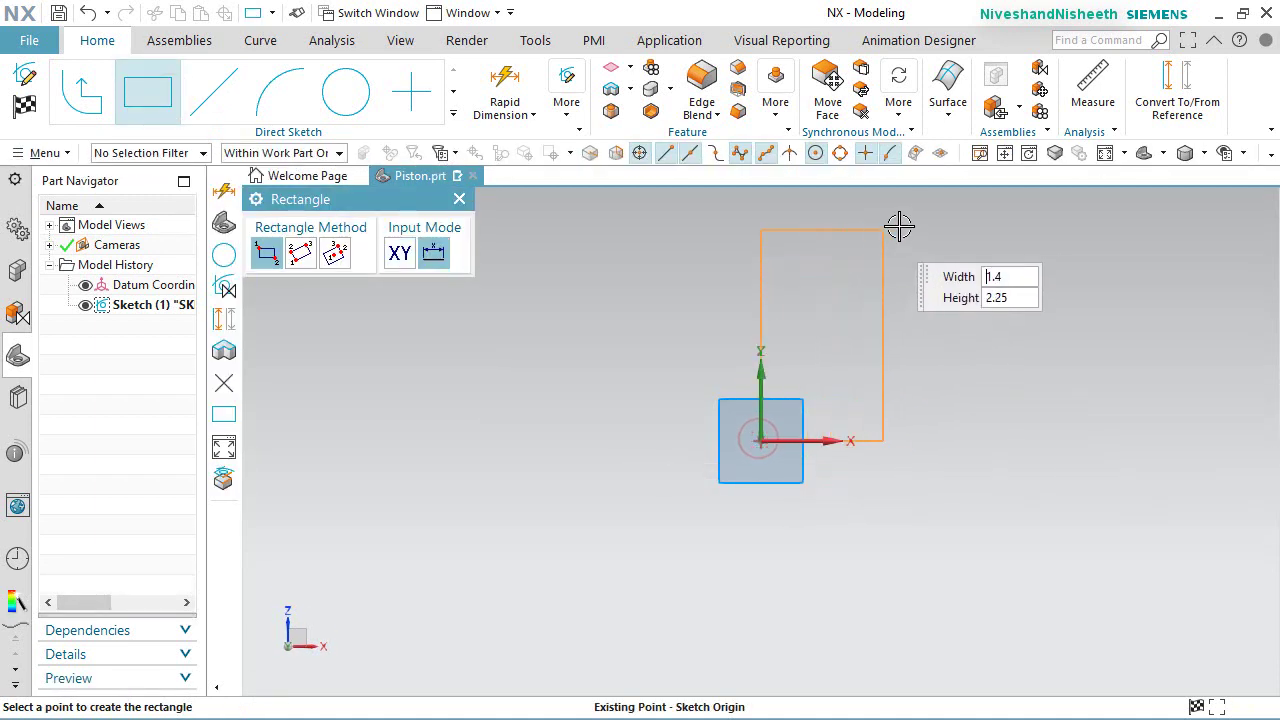
pyautogui.click(971, 211)
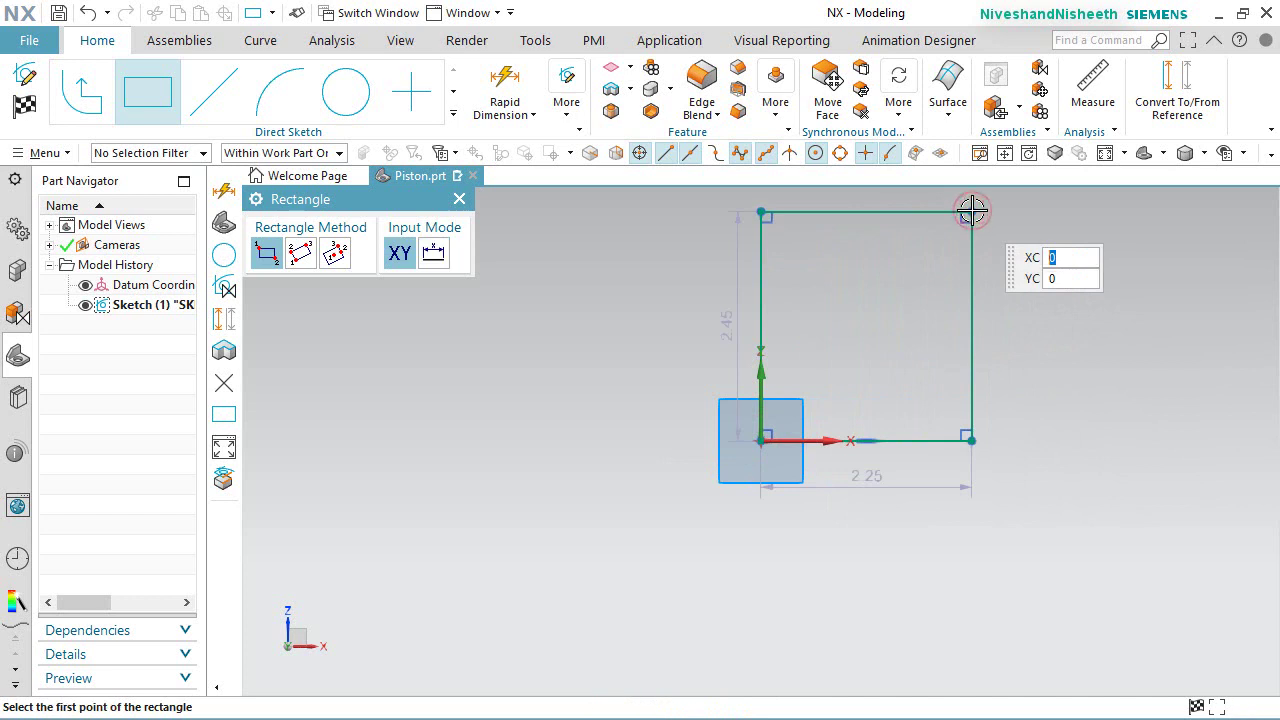
pyautogui.click(459, 198)
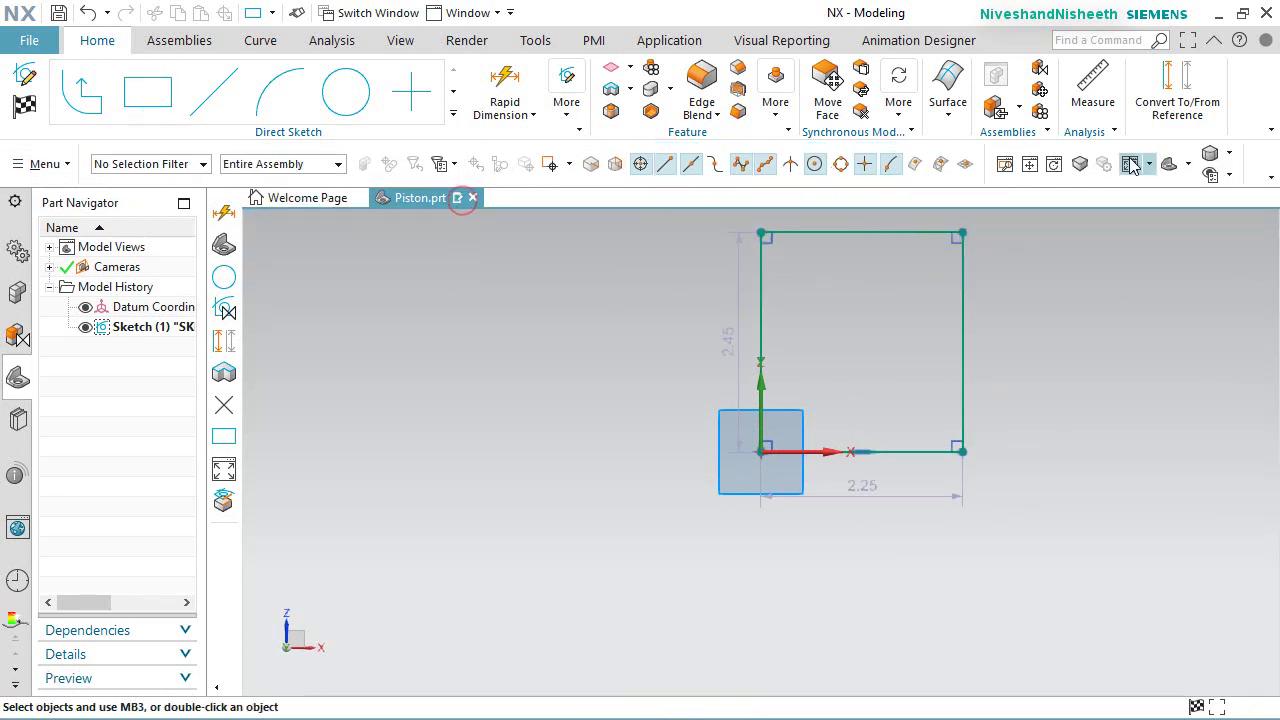
# Step: Set the rectangle's width to 3.97/2 in and move that dimension above its upper edge
pyautogui.click(1130, 163)
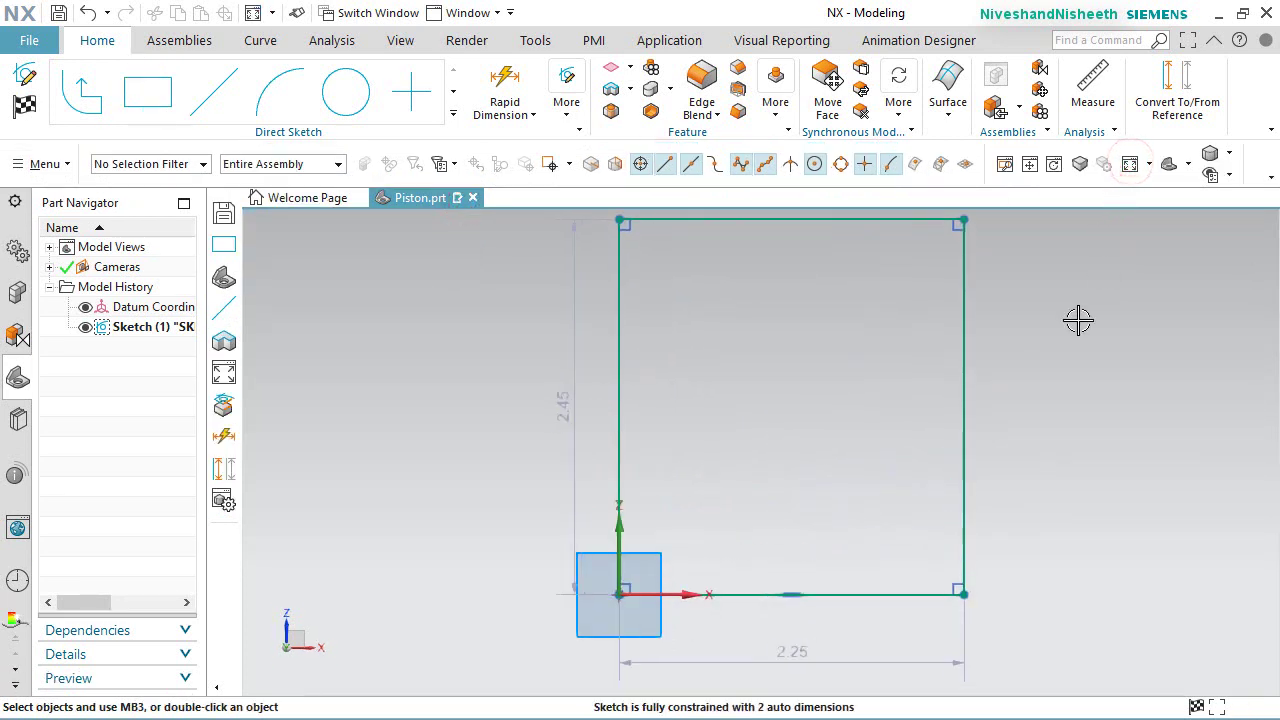
pyautogui.click(810, 645)
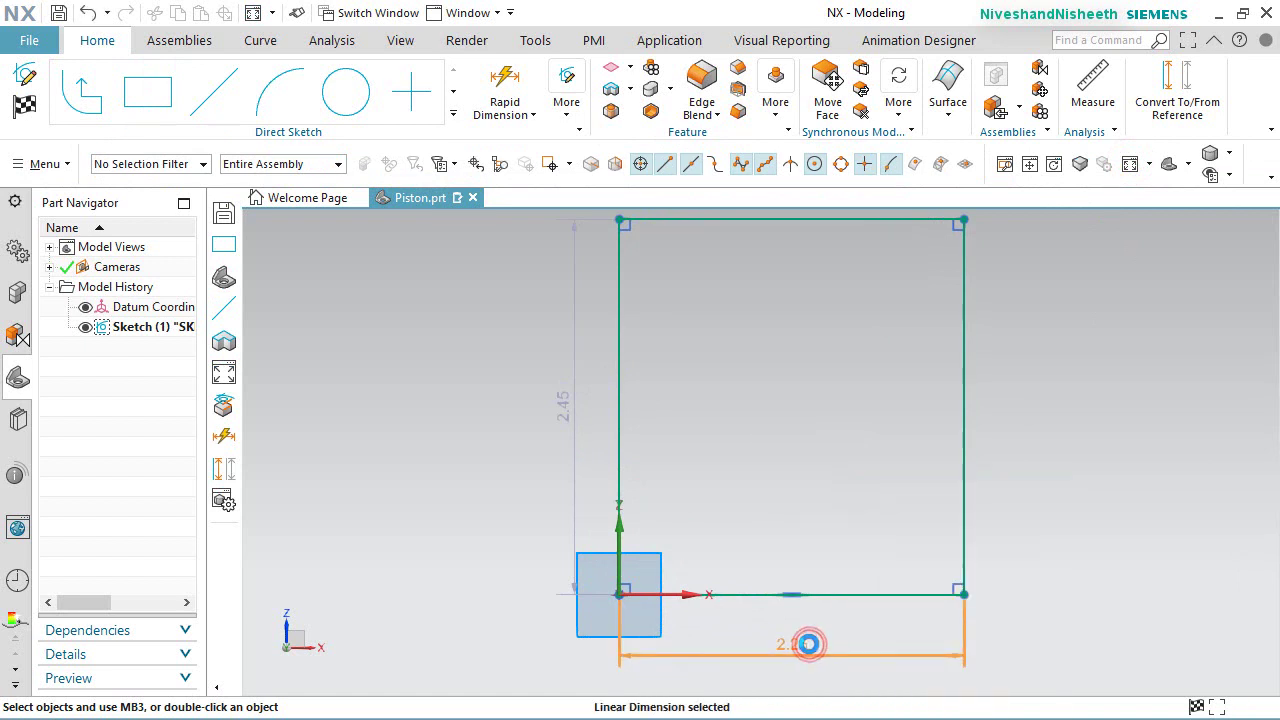
pyautogui.doubleClick(810, 645)
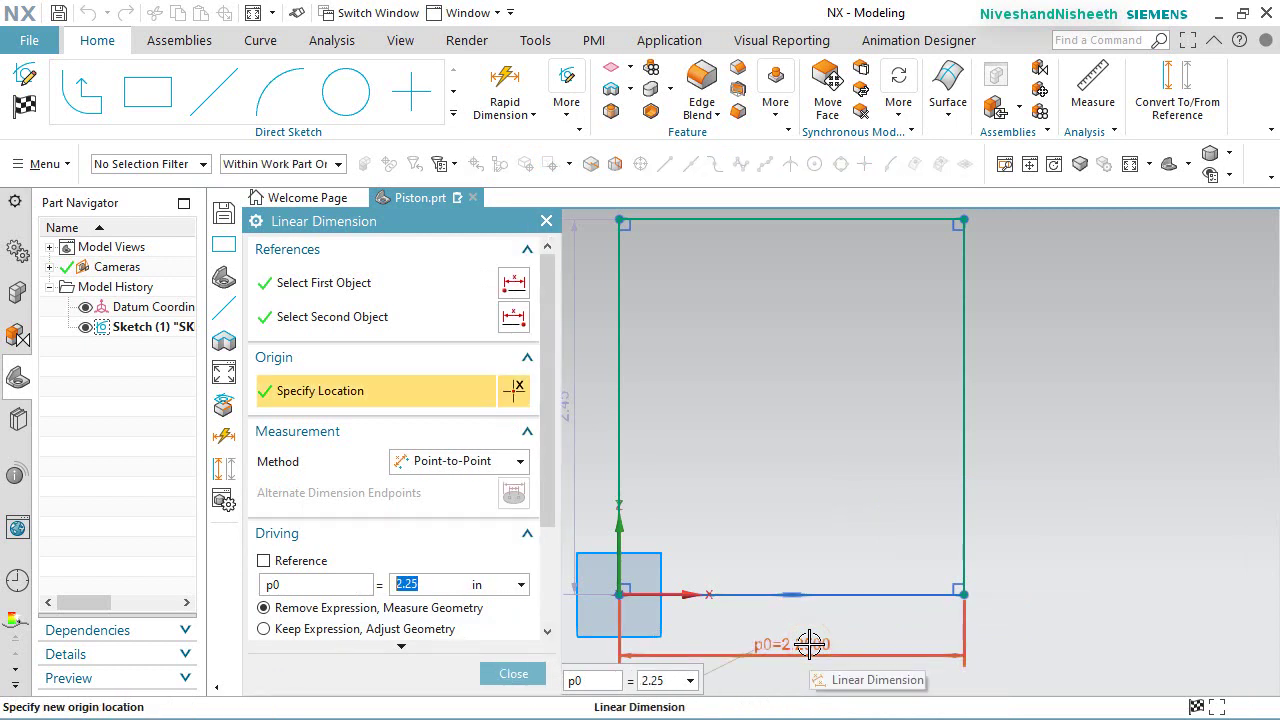
pyautogui.write('3.97/2')
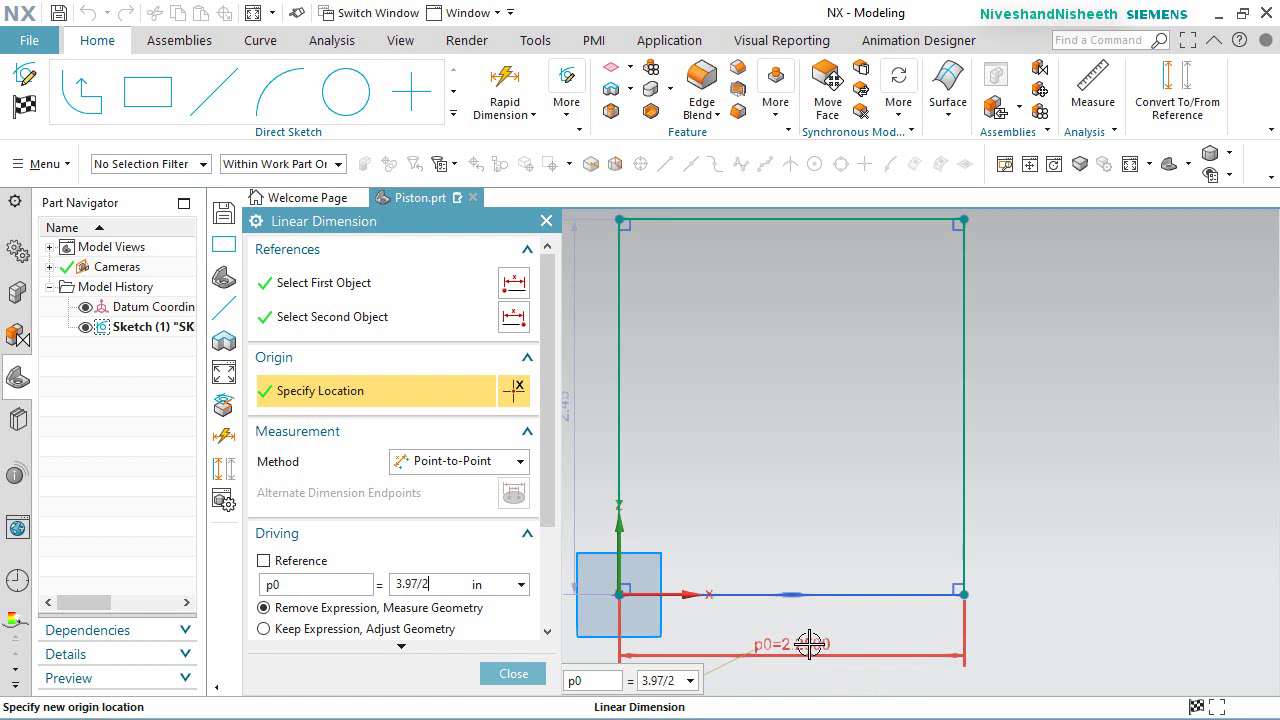
pyautogui.press('Return')
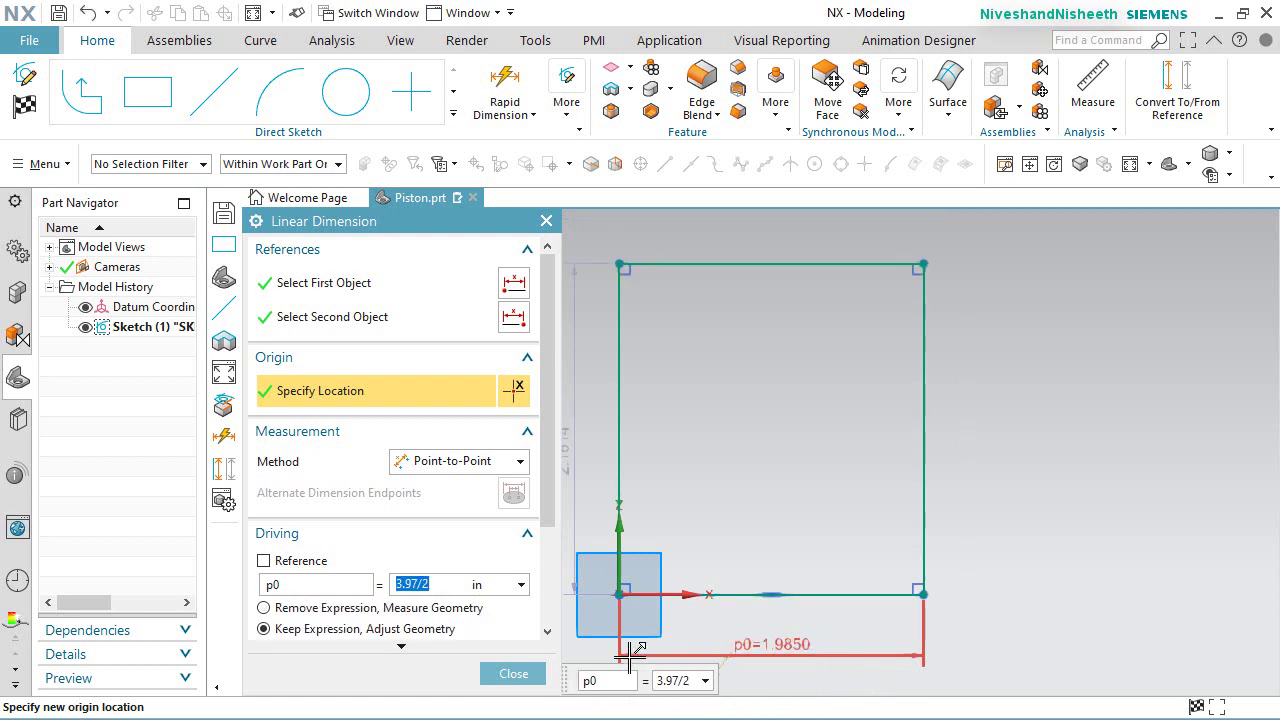
pyautogui.click(518, 676)
pyautogui.moveTo(780, 645)
pyautogui.mouseDown()
pyautogui.moveTo(823, 463)
pyautogui.moveTo(777, 237)
pyautogui.mouseUp()
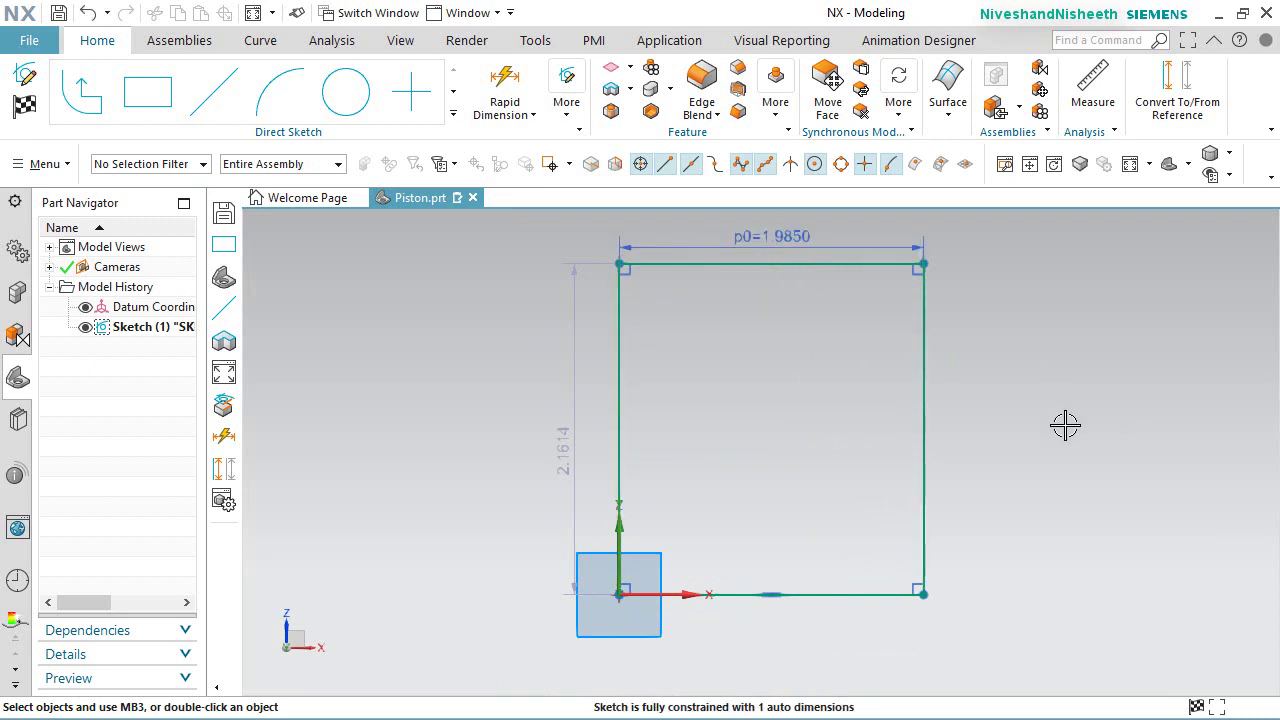
# Step: Set the rectangle's height to 2.5 in
pyautogui.doubleClick(566, 443)
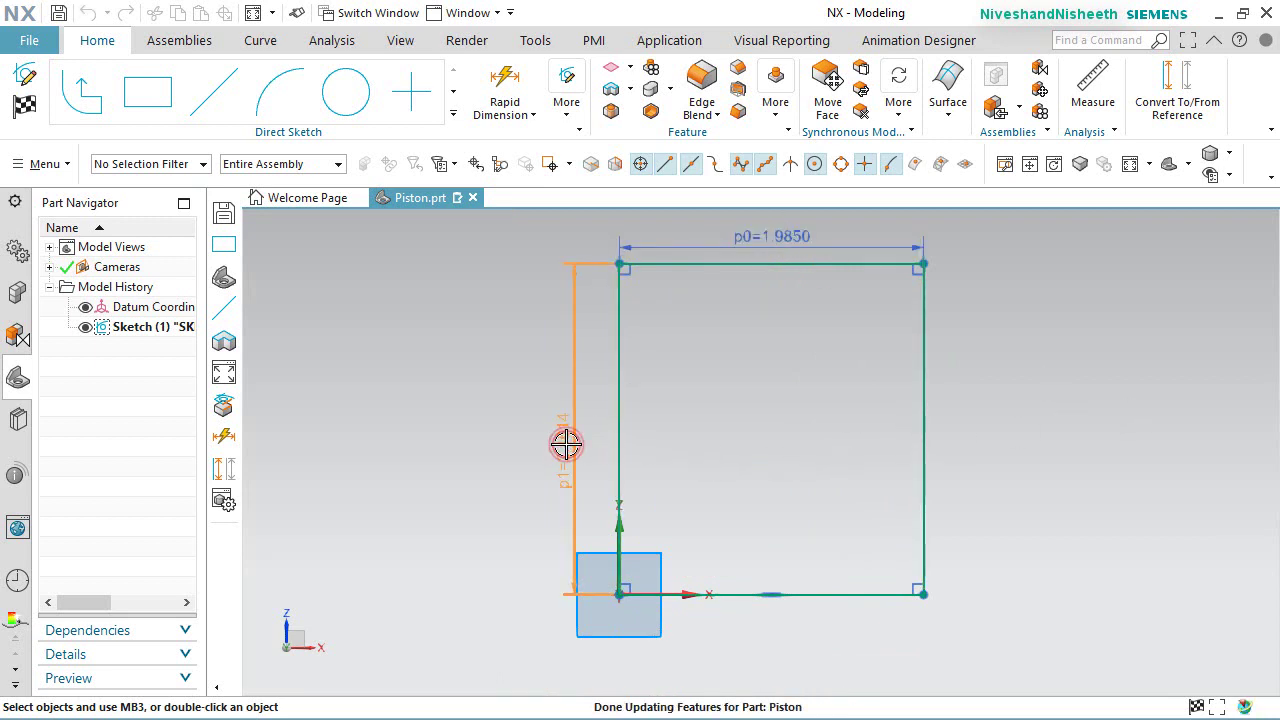
pyautogui.doubleClick(566, 443)
pyautogui.write('2')
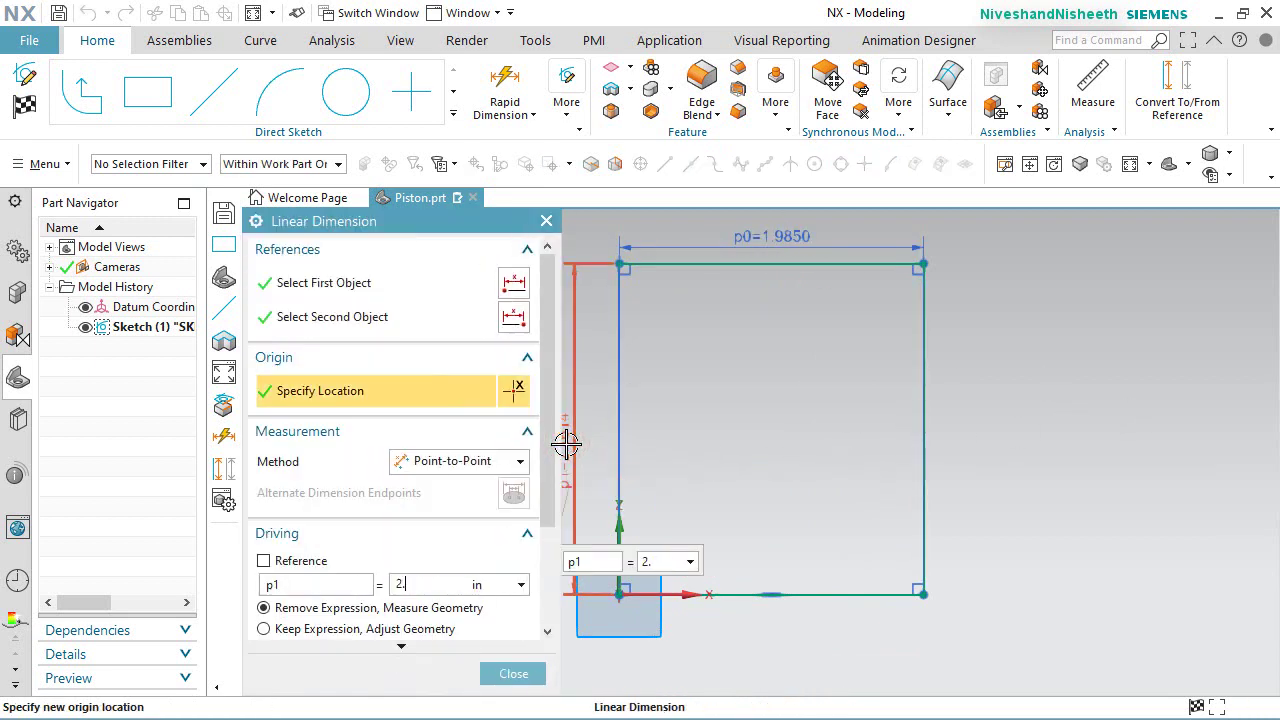
pyautogui.write('.5')
pyautogui.press('Return')
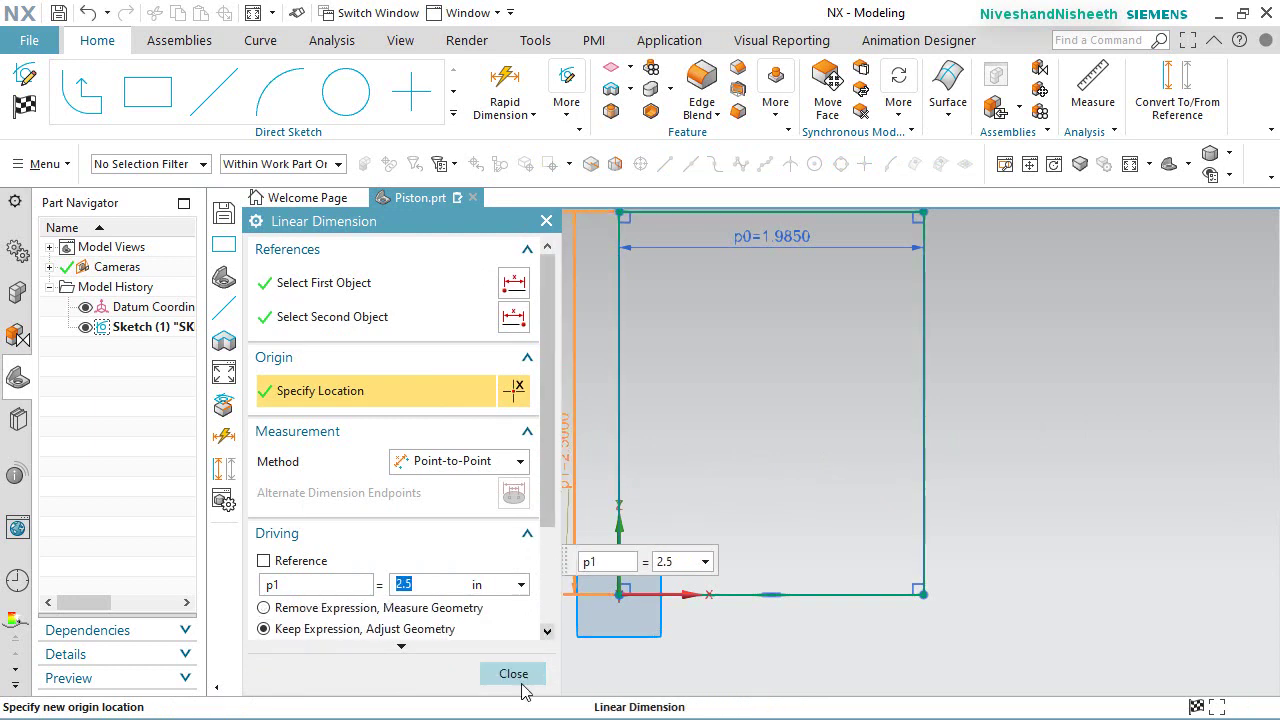
pyautogui.click(513, 674)
pyautogui.scroll(2, 711, 643)
pyautogui.scroll(-3, 726, 620)
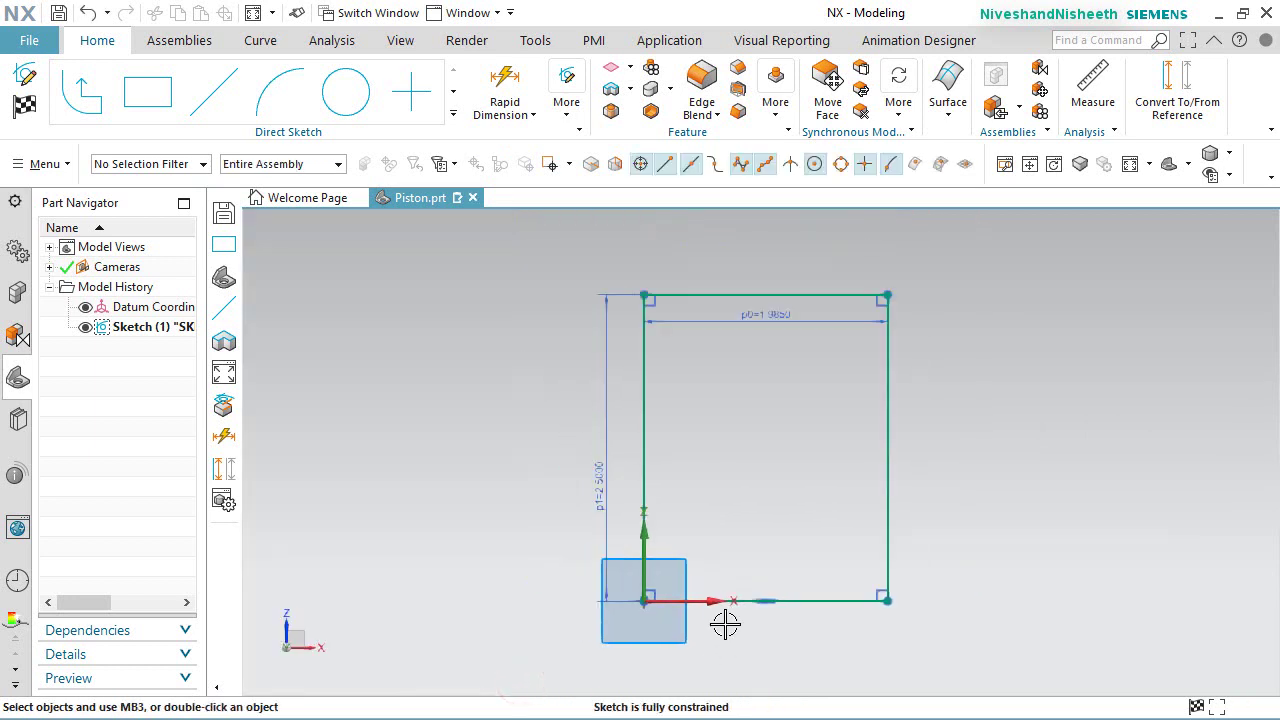
# Step: Move the width dimension above the rectangle and the height dimension farther outside its vertical edge, and finish the sketch
pyautogui.moveTo(777, 314); pyautogui.dragTo(778, 250)
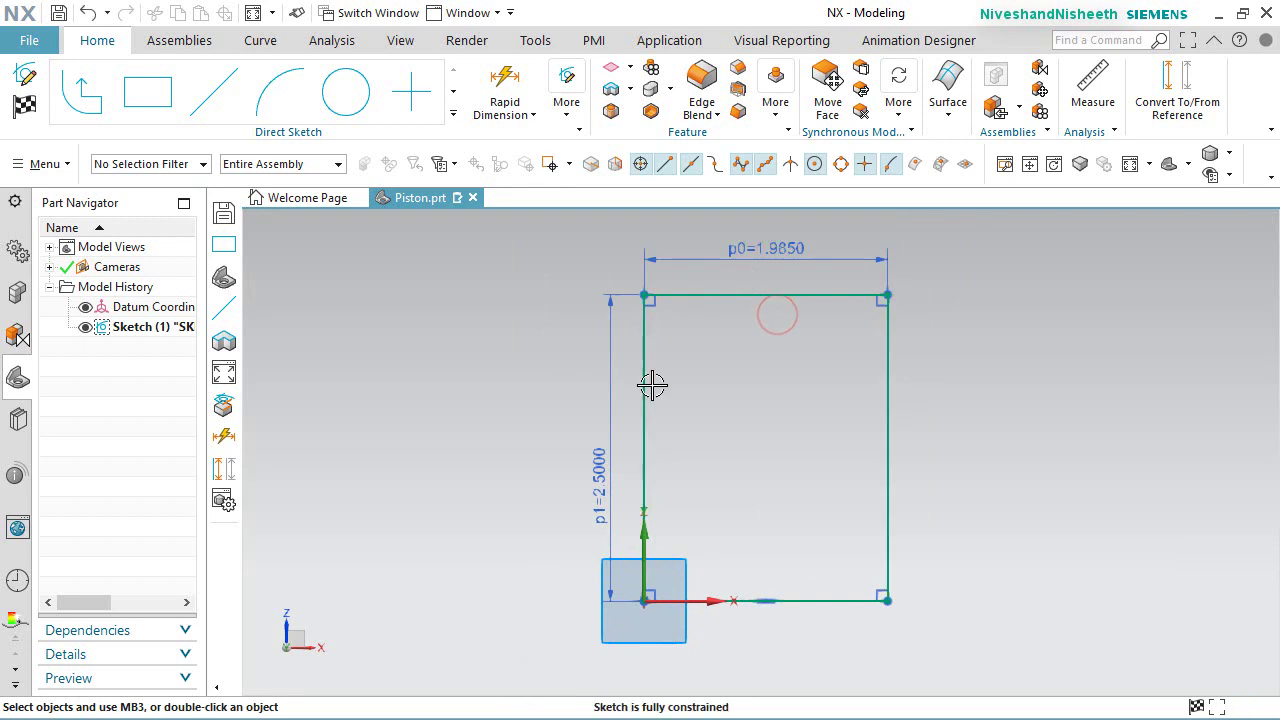
pyautogui.moveTo(603, 475); pyautogui.dragTo(576, 449)
pyautogui.click(964, 439)
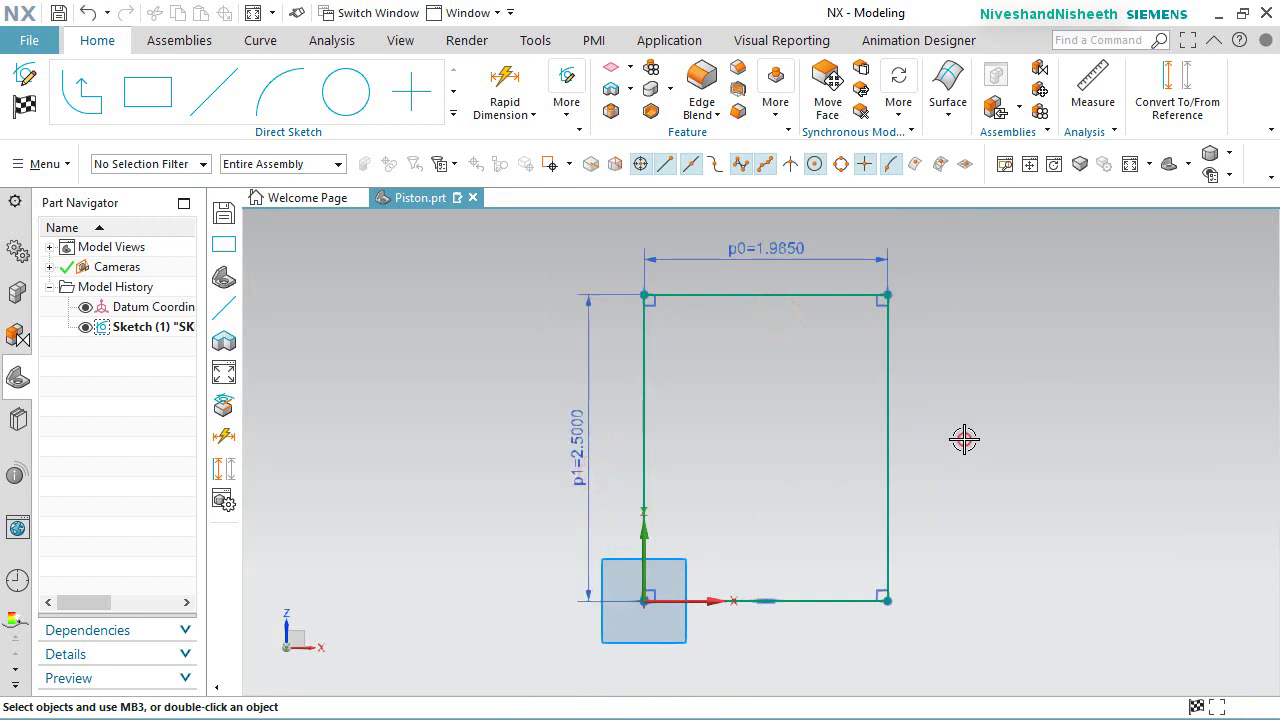
pyautogui.rightClick(1014, 276)
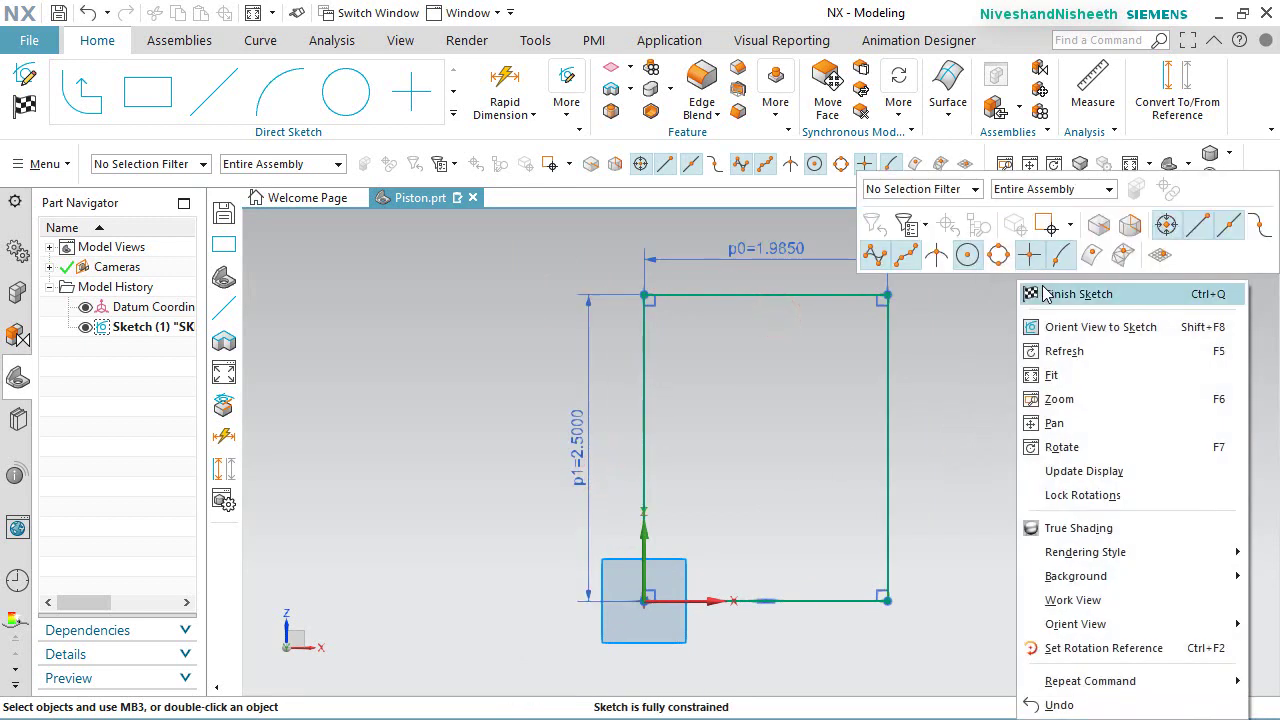
pyautogui.click(1046, 288)
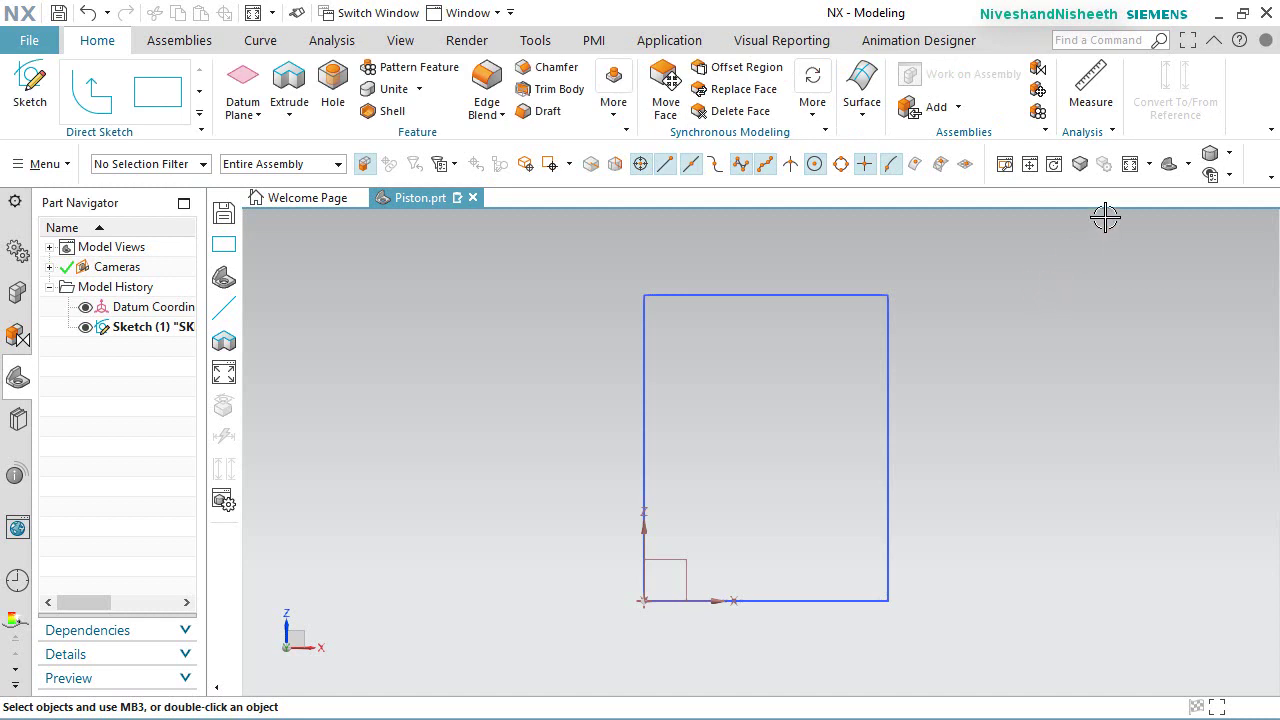
# Step: Revolve the rectangle 360° about its vertical edge on the Z axis as a new body, and hide the profile sketch
pyautogui.click(1188, 166)
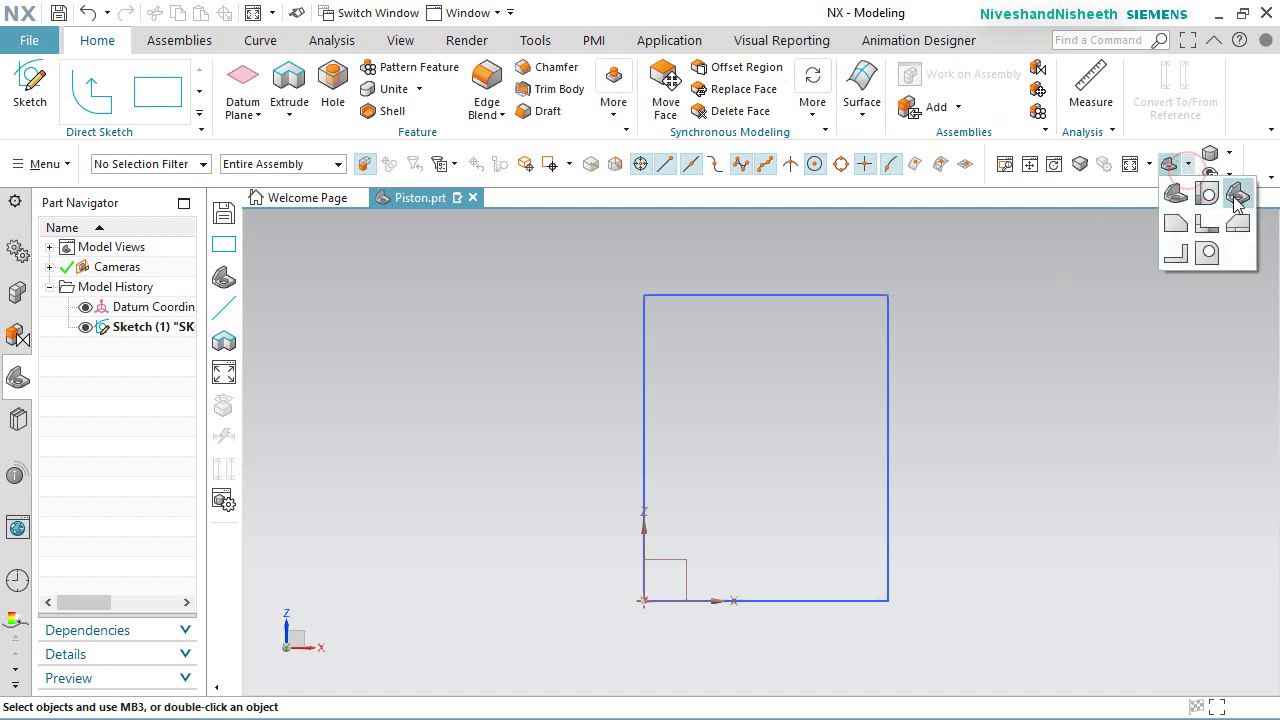
pyautogui.click(1234, 195)
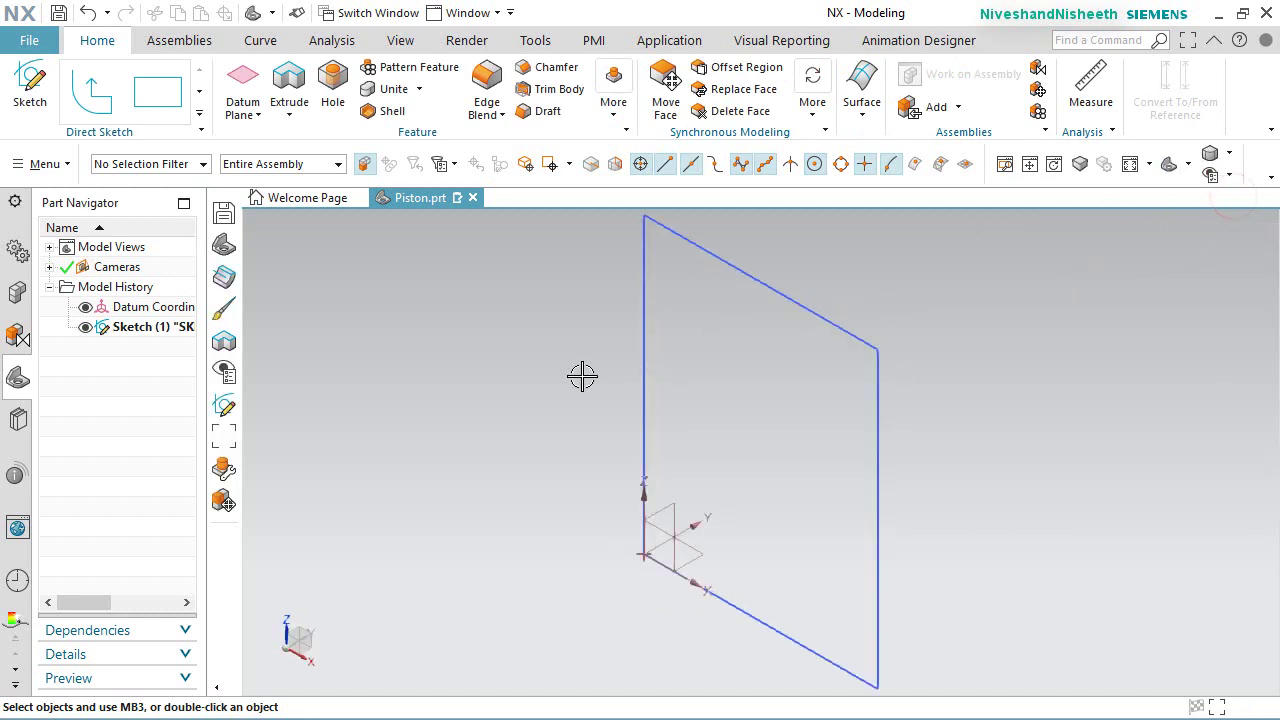
pyautogui.click(289, 114)
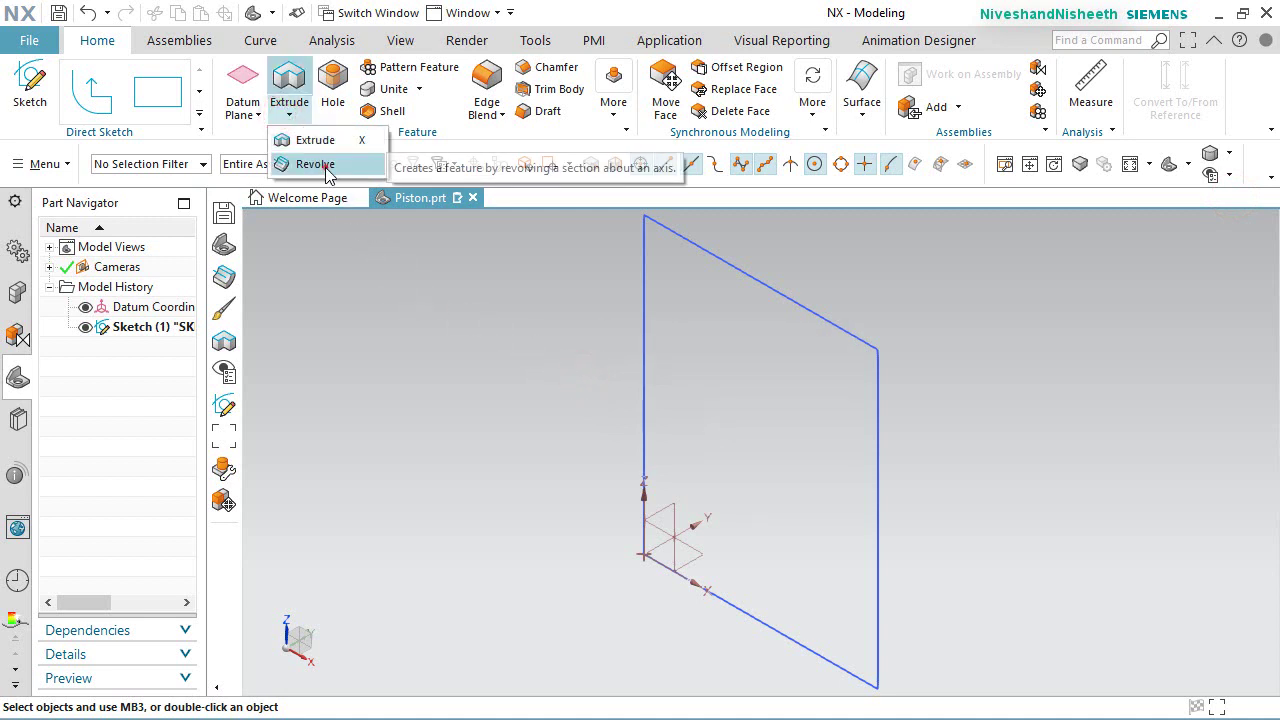
pyautogui.click(316, 164)
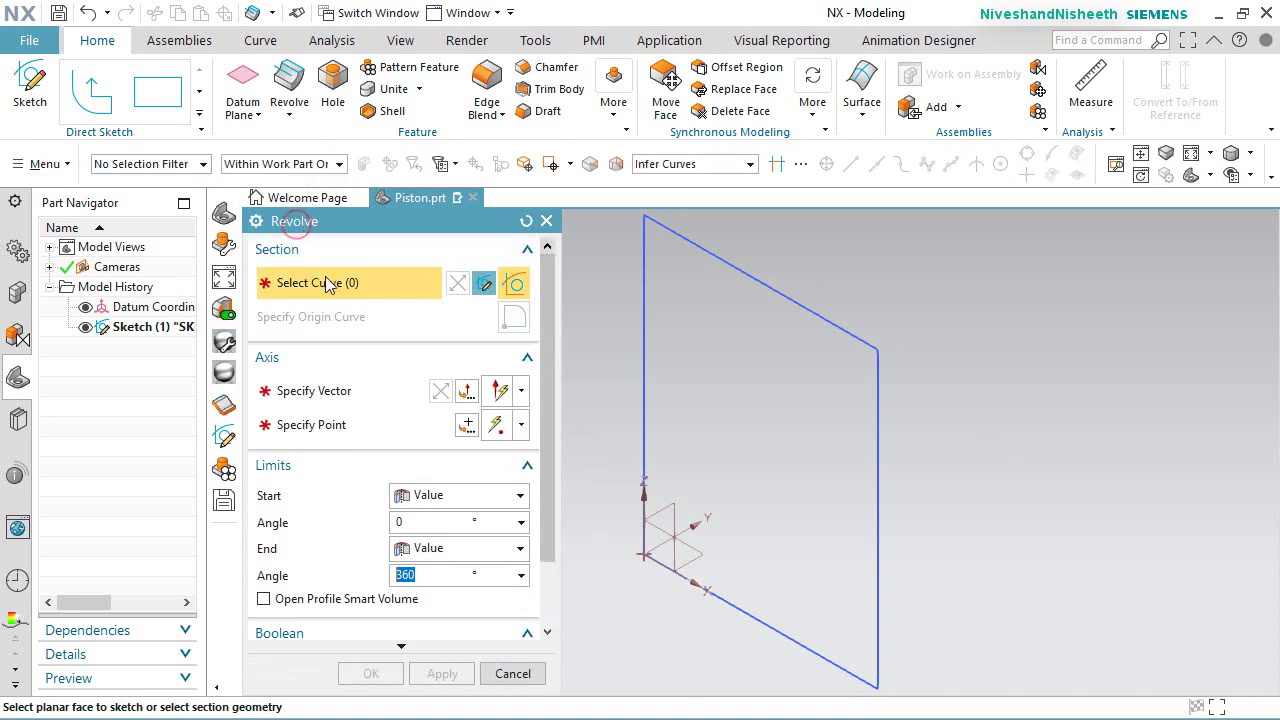
pyautogui.click(876, 473)
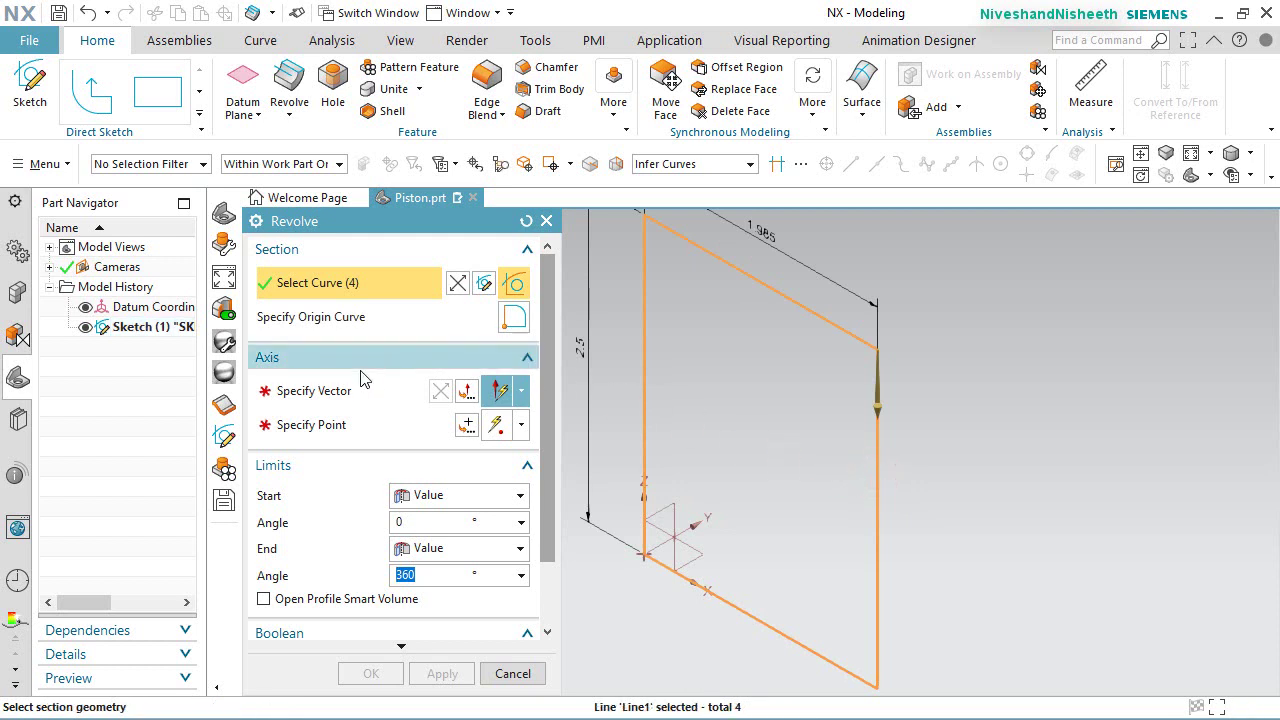
pyautogui.click(310, 391)
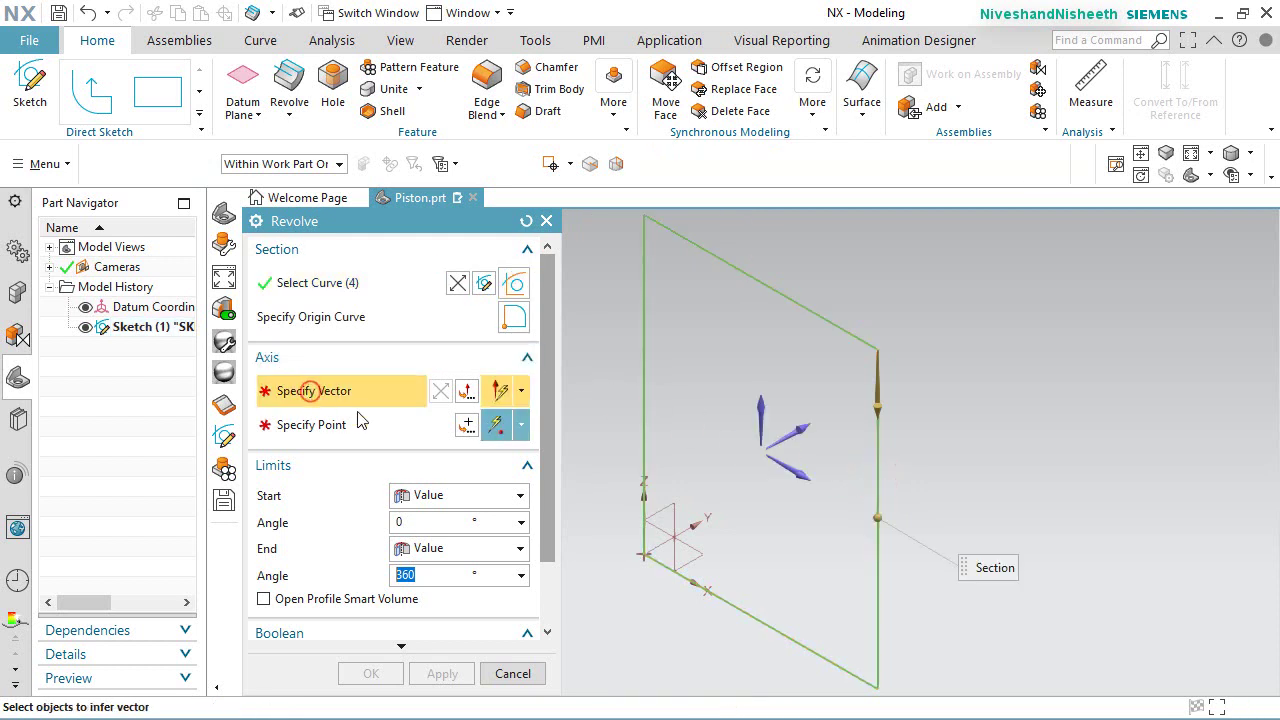
pyautogui.click(641, 365)
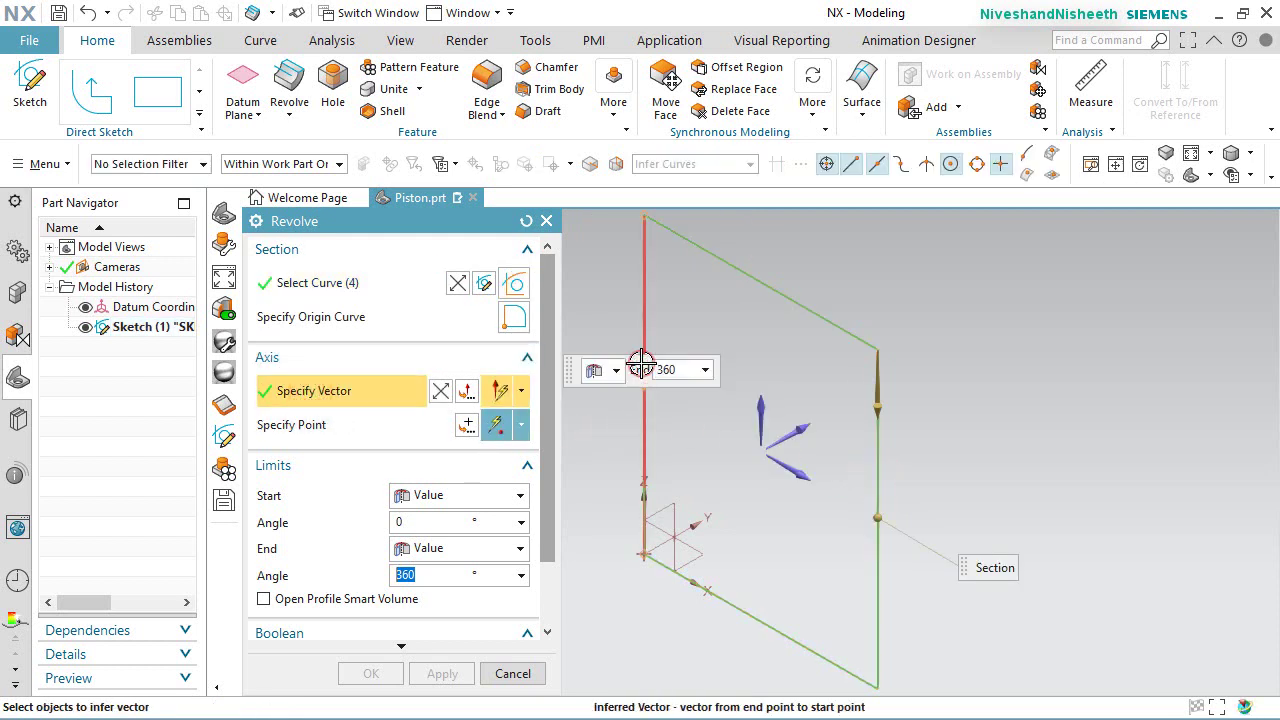
pyautogui.click(1190, 160)
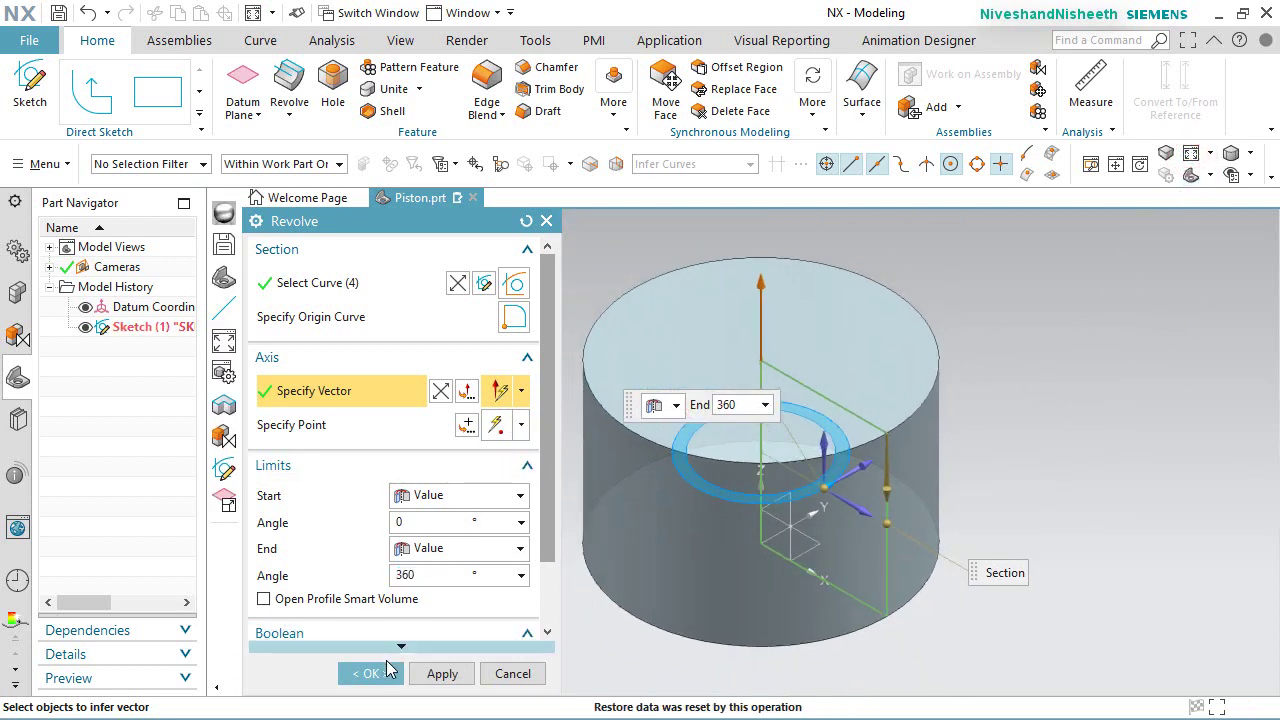
pyautogui.moveTo(549, 540); pyautogui.dragTo(547, 606)
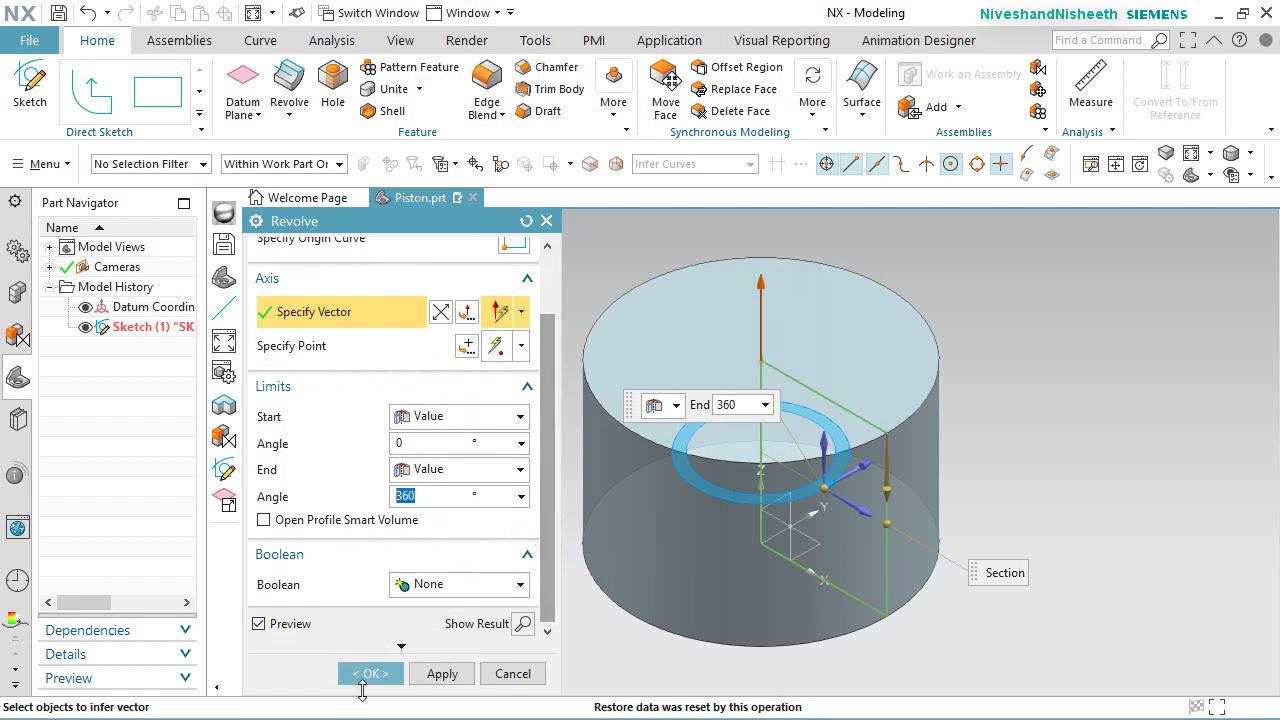
pyautogui.click(370, 674)
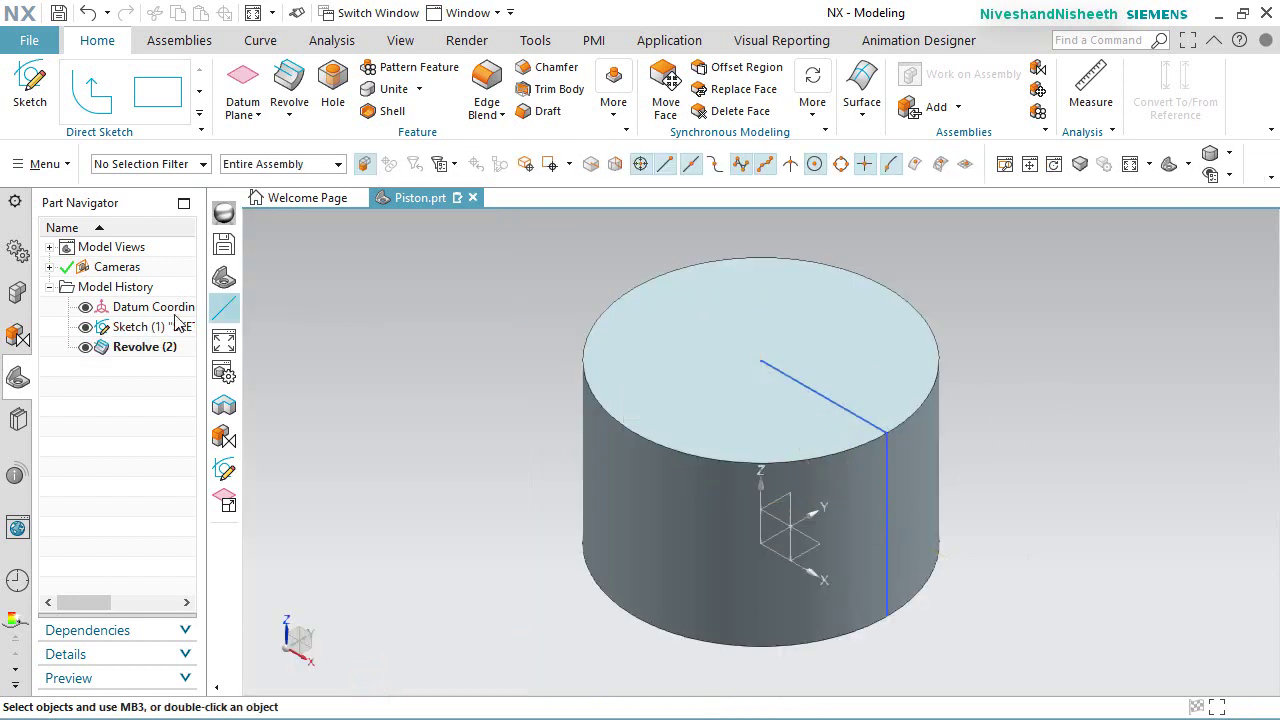
pyautogui.click(85, 327)
# Step: Turn on True Shading for the model and switch the view from perspective to parallel projection
pyautogui.click(407, 42)
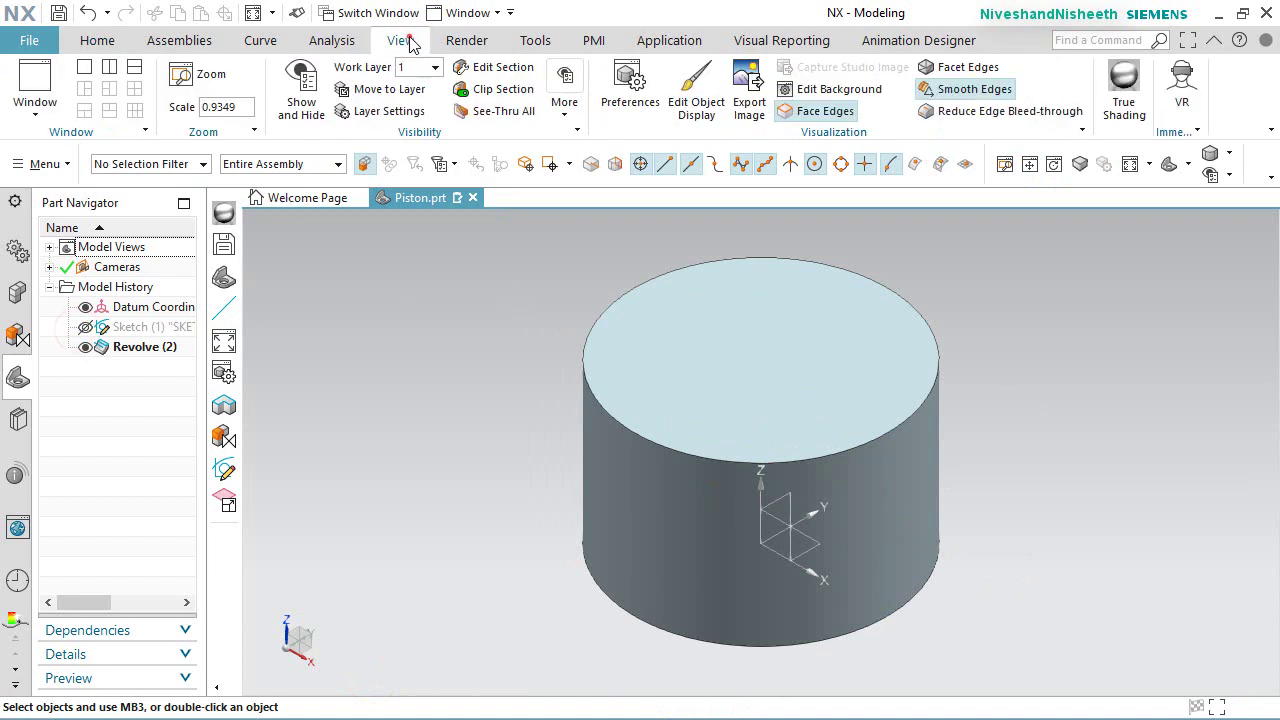
pyautogui.click(1122, 80)
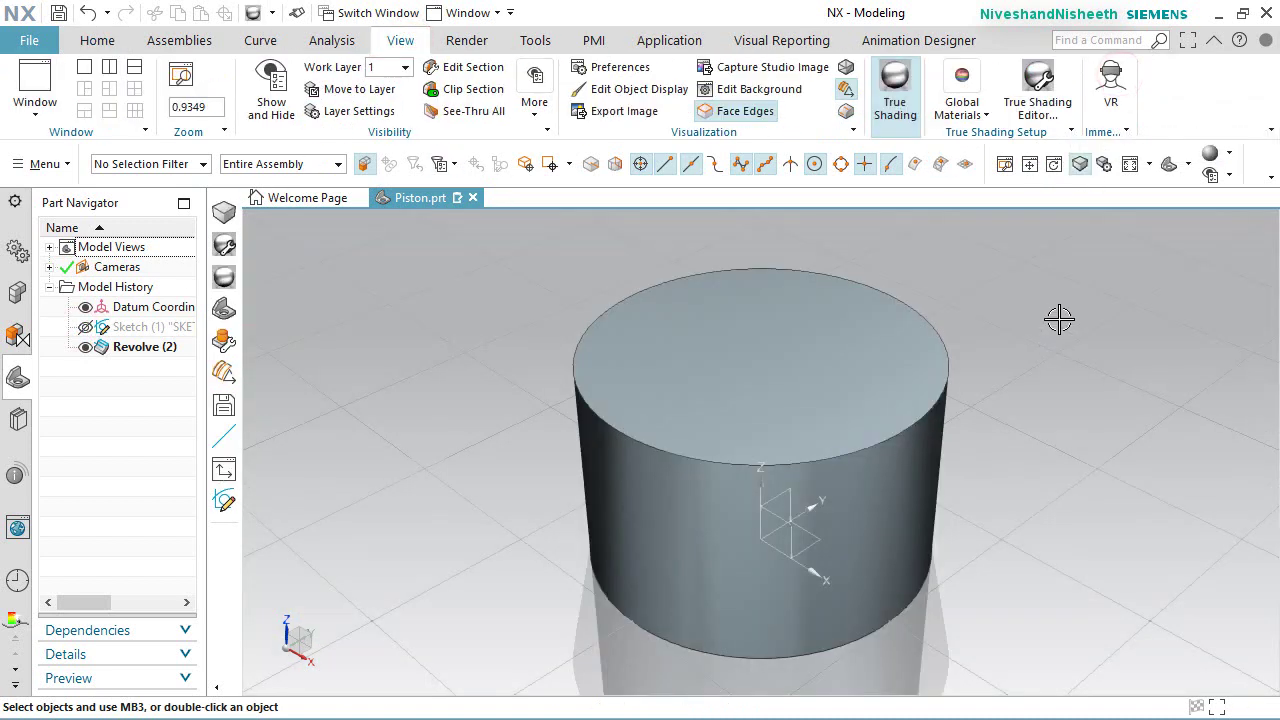
pyautogui.click(1080, 164)
# Step: Assign a light polished metal material to the revolved solid body in the True Shading Editor
pyautogui.click(1040, 86)
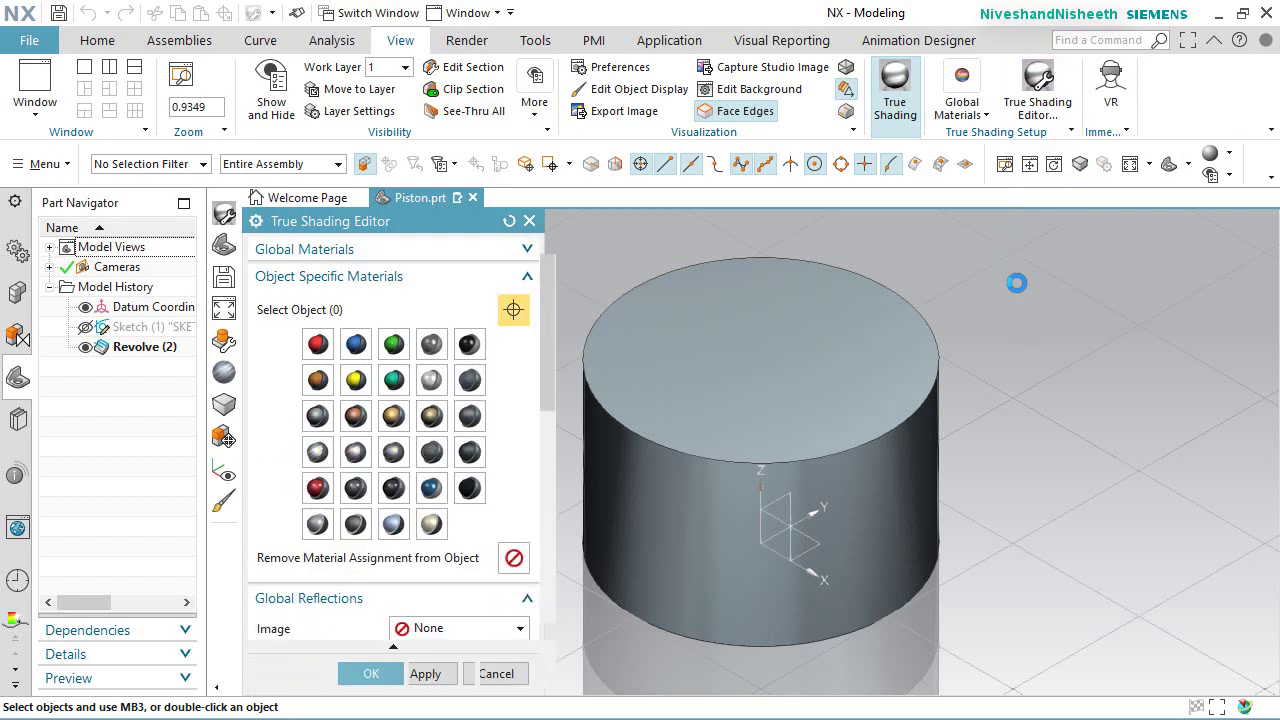
pyautogui.click(663, 500)
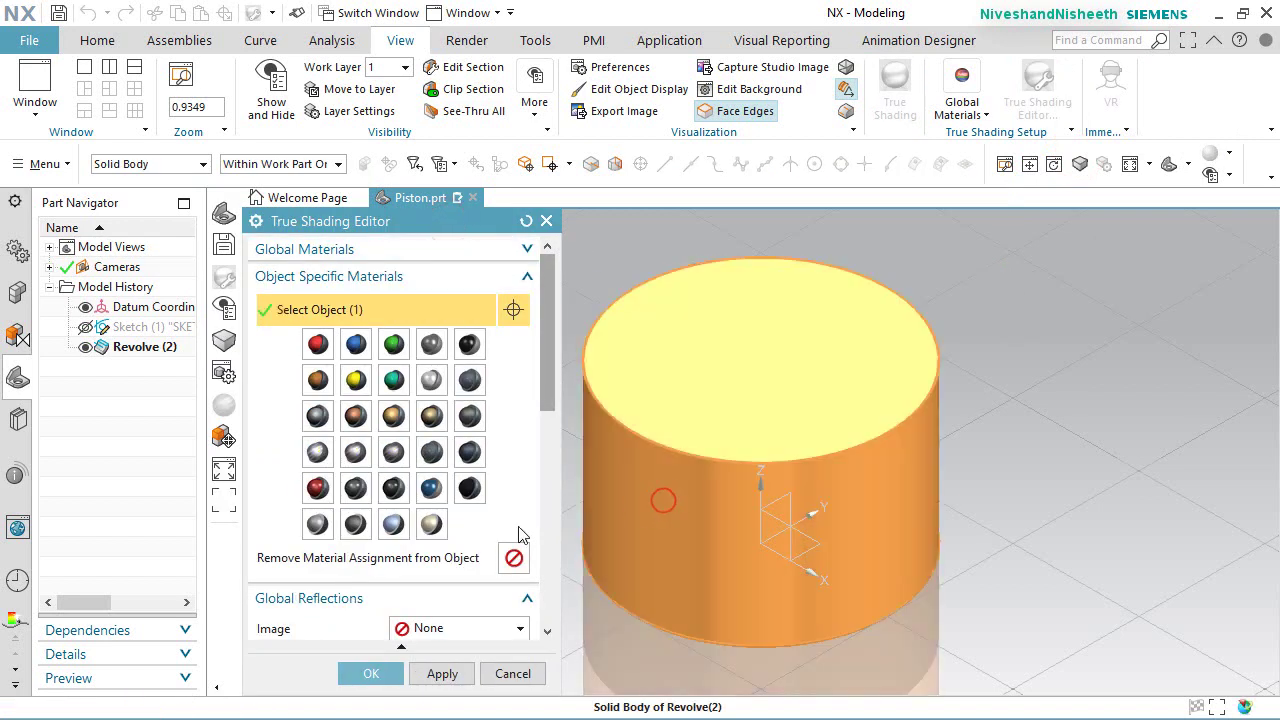
pyautogui.click(317, 451)
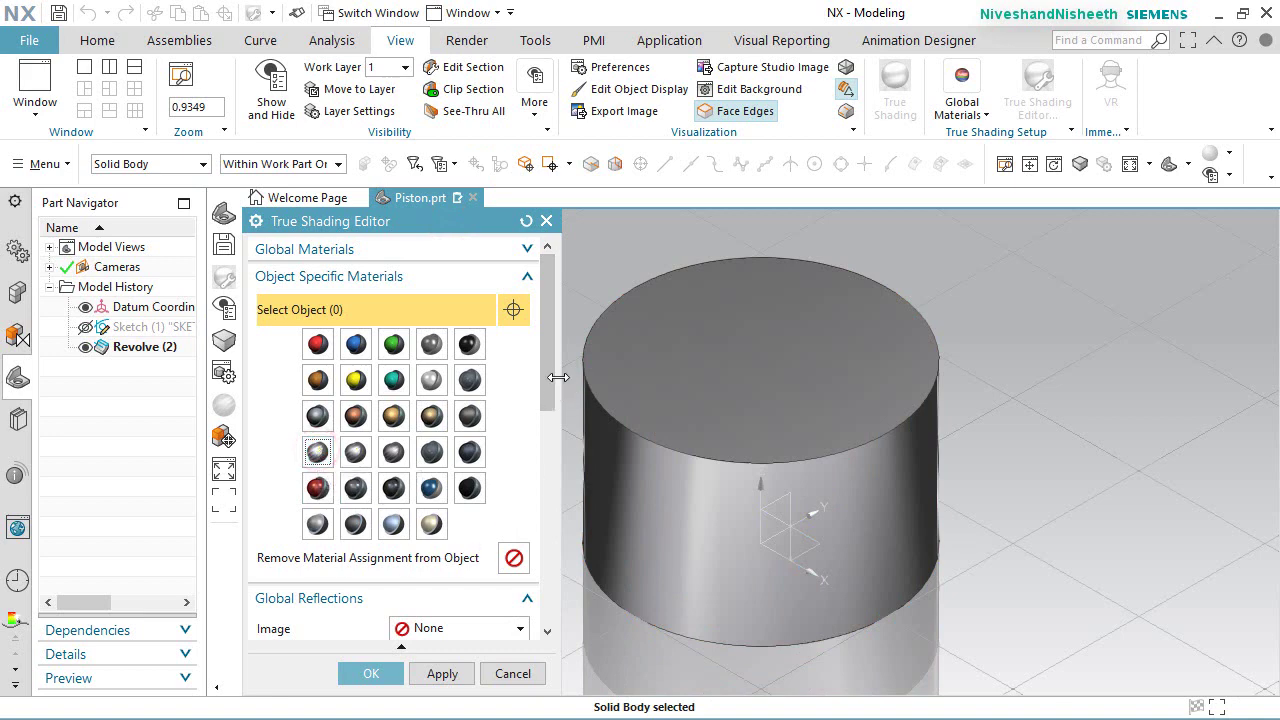
# Step: Turn off the ground plane grid, planar shadows and floor reflection in the True Shading Editor and apply the settings
pyautogui.scroll(-5, 545, 420)
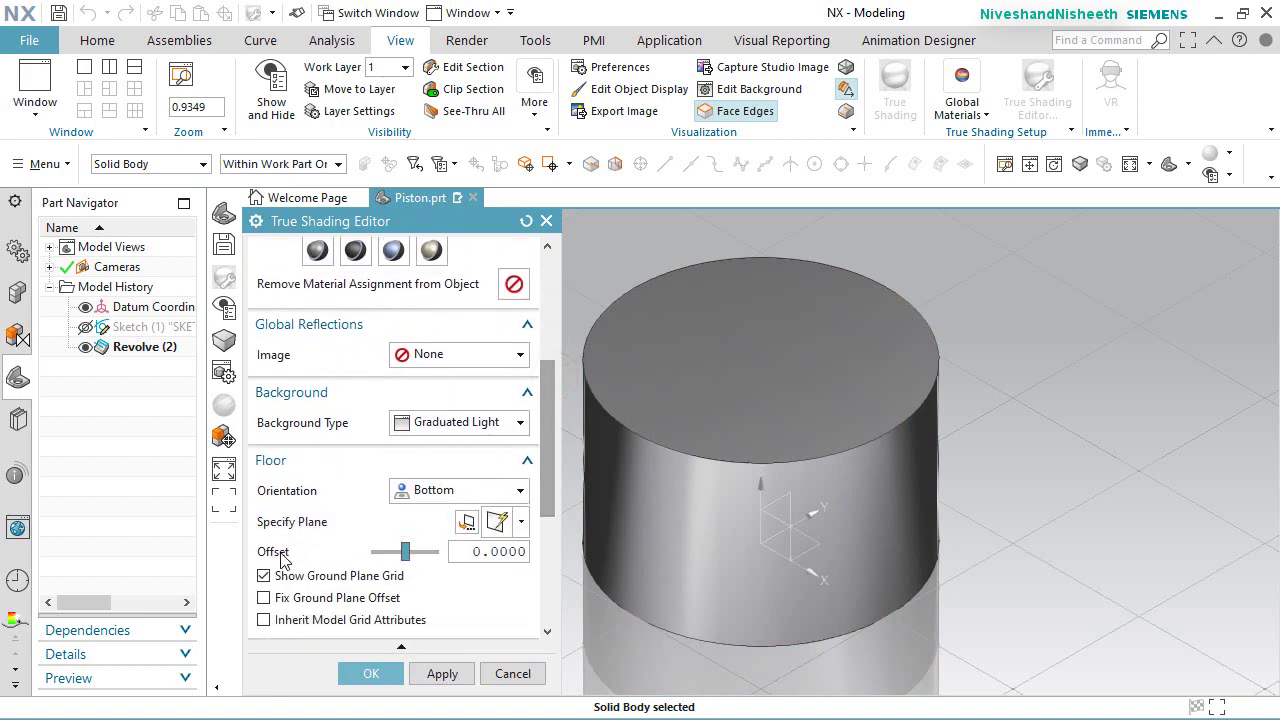
pyautogui.click(263, 577)
pyautogui.scroll(-2, 328, 568)
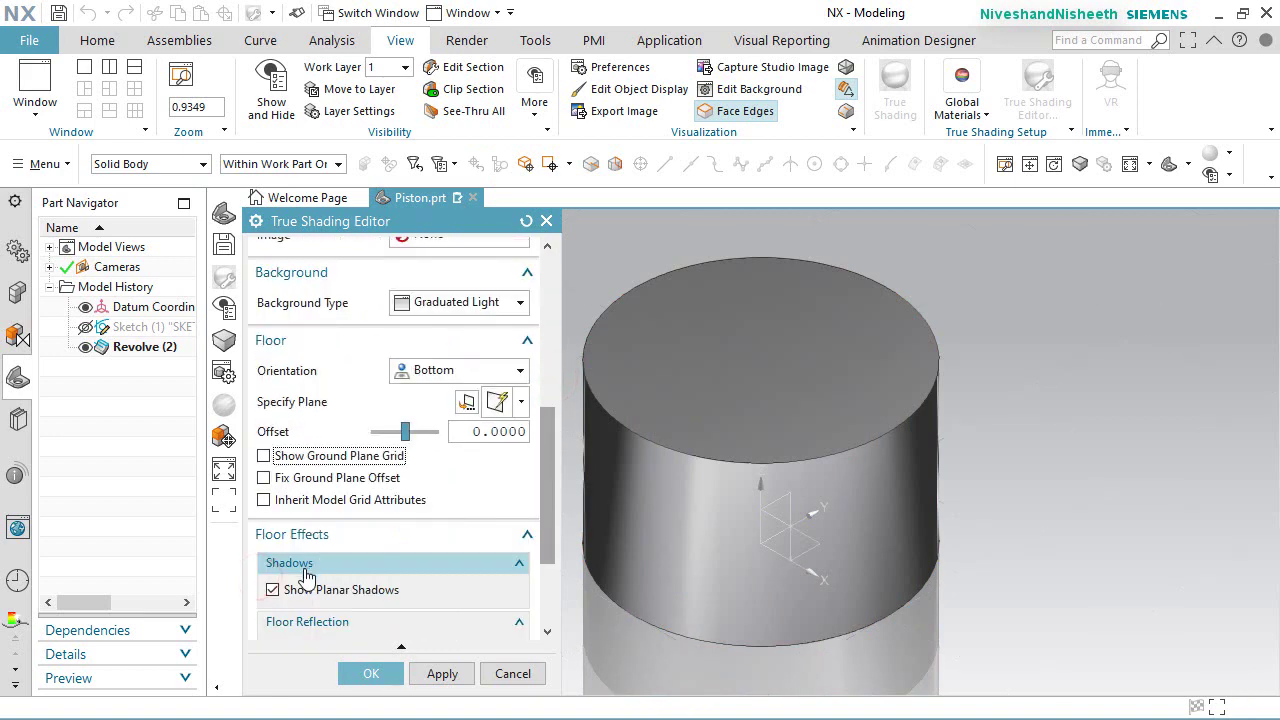
pyautogui.click(272, 589)
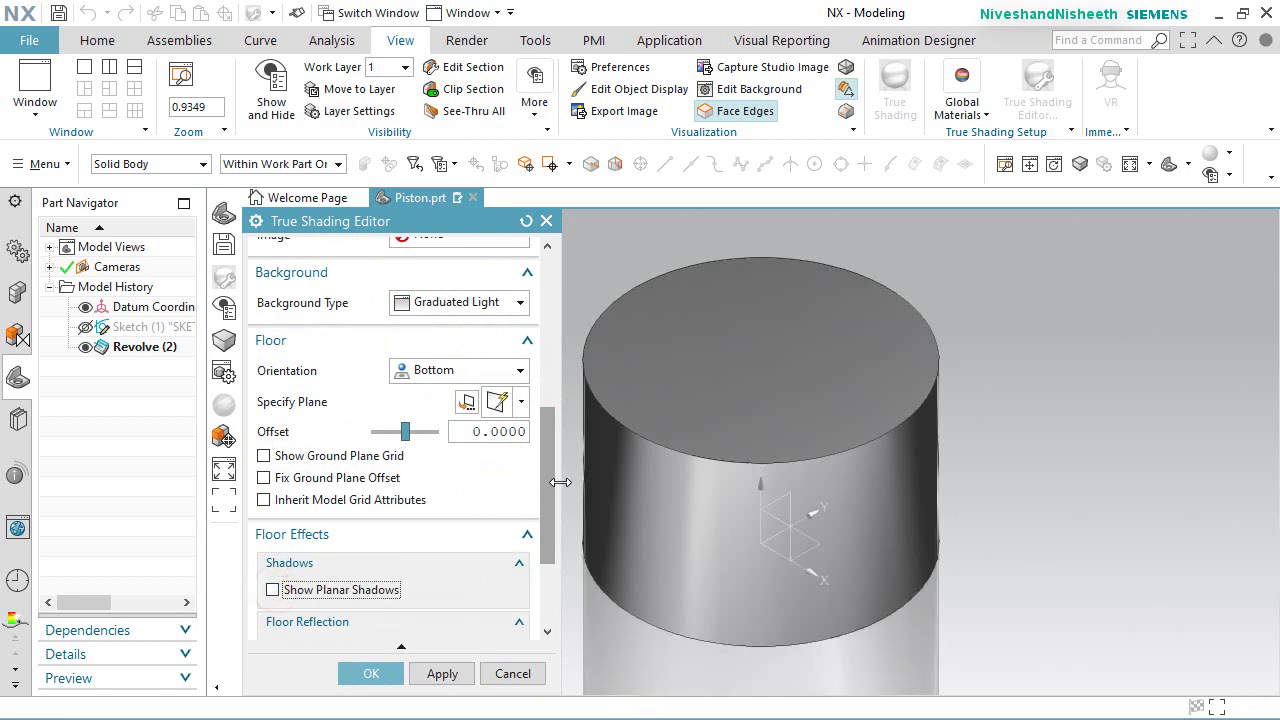
pyautogui.moveTo(548, 525); pyautogui.dragTo(537, 596)
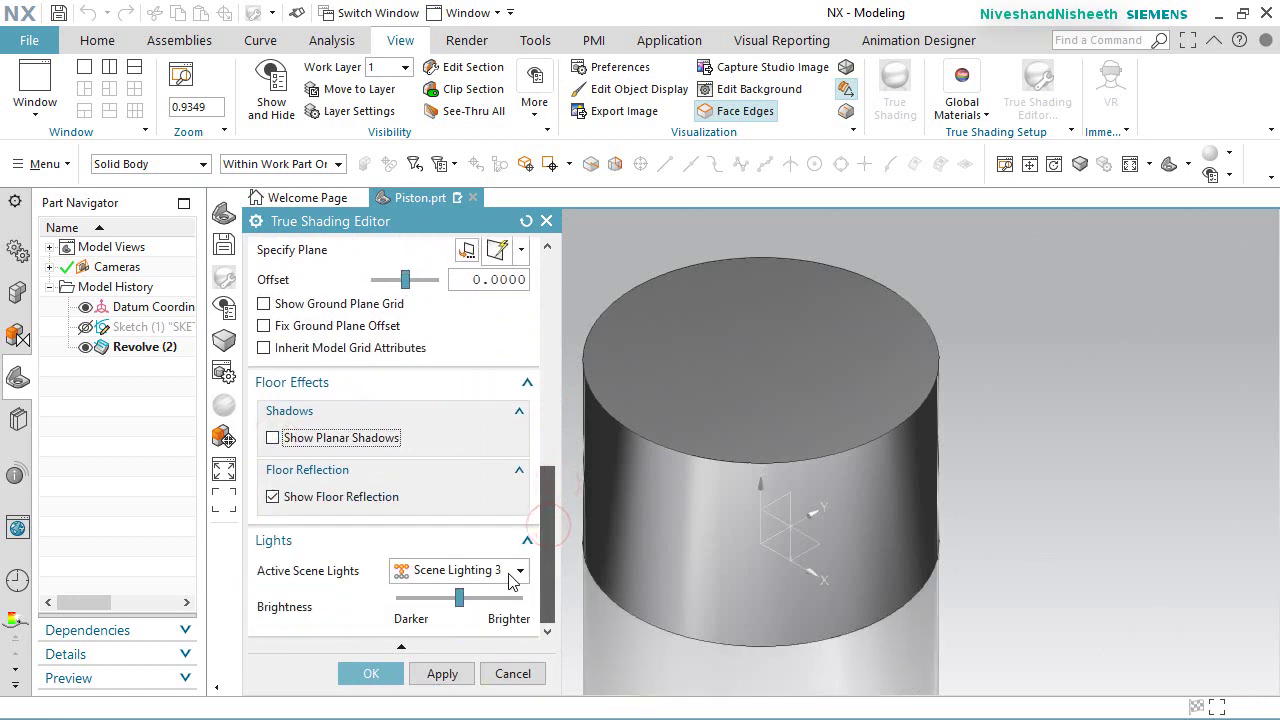
pyautogui.click(272, 496)
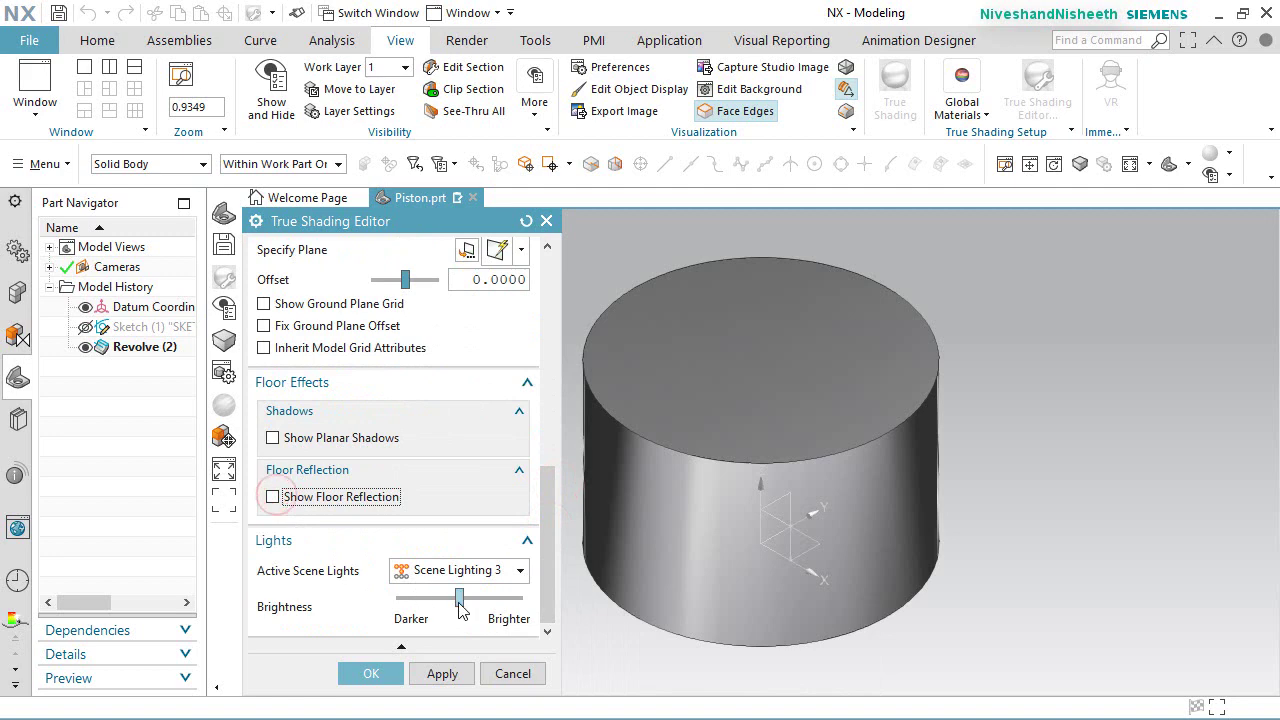
pyautogui.click(390, 683)
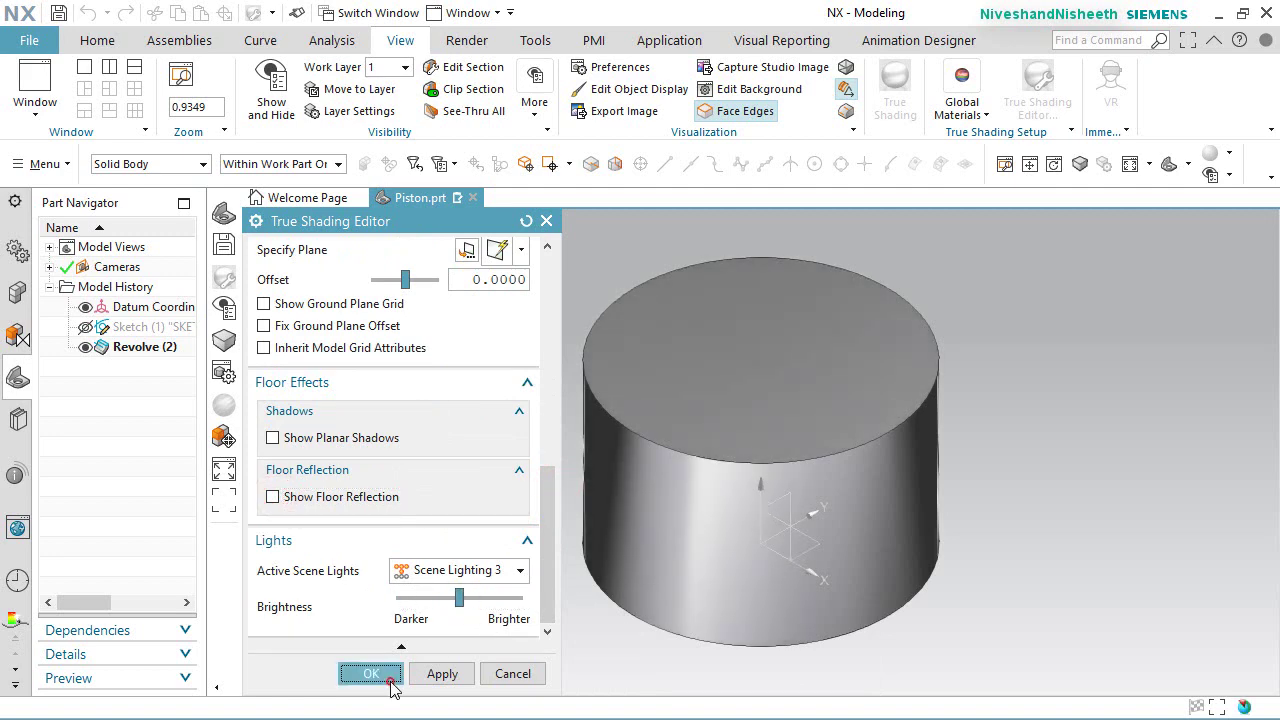
# Step: Set the resolution of the advanced visualization views to Extra Fine in the Visualization Preferences
pyautogui.click(97, 41)
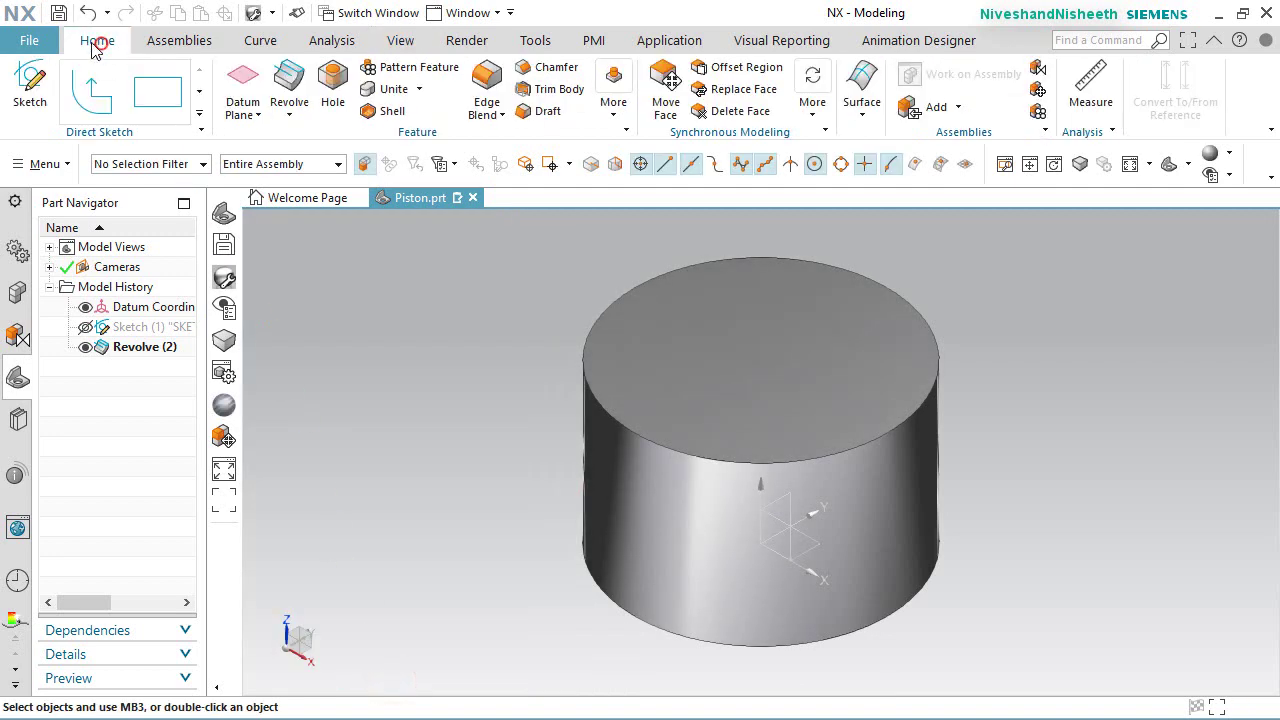
pyautogui.click(30, 41)
pyautogui.click(86, 200)
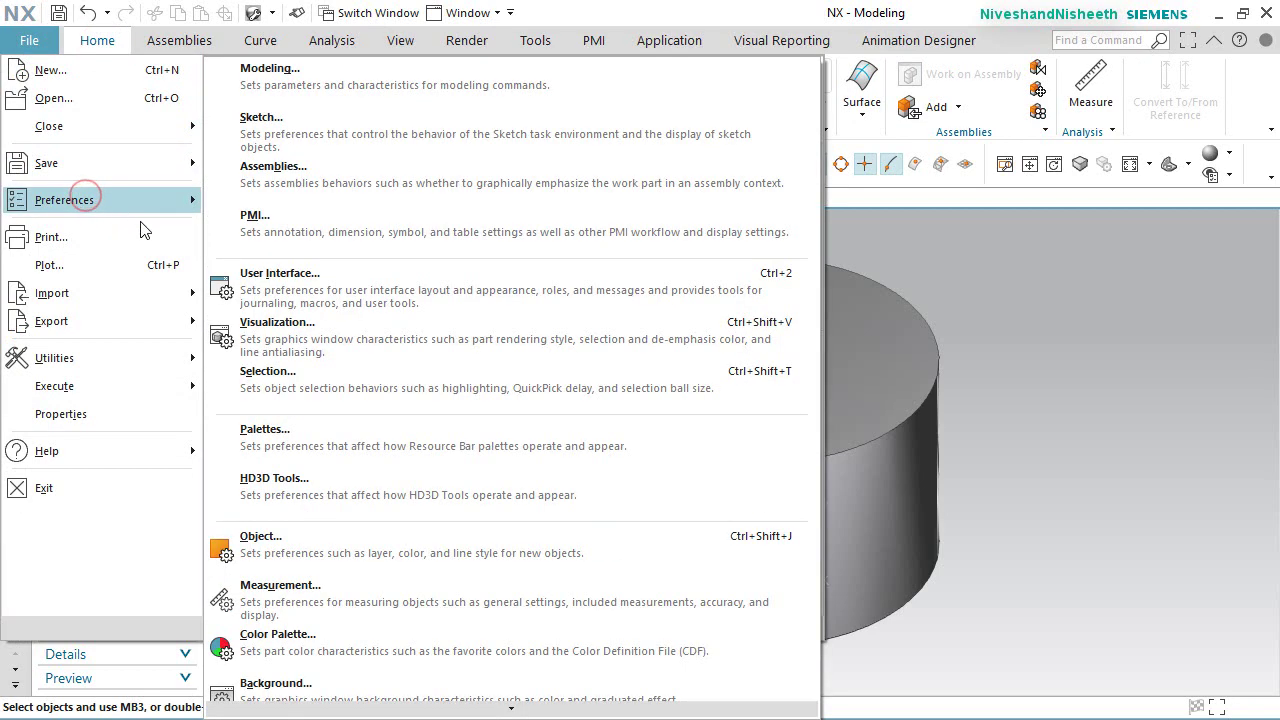
pyautogui.click(312, 327)
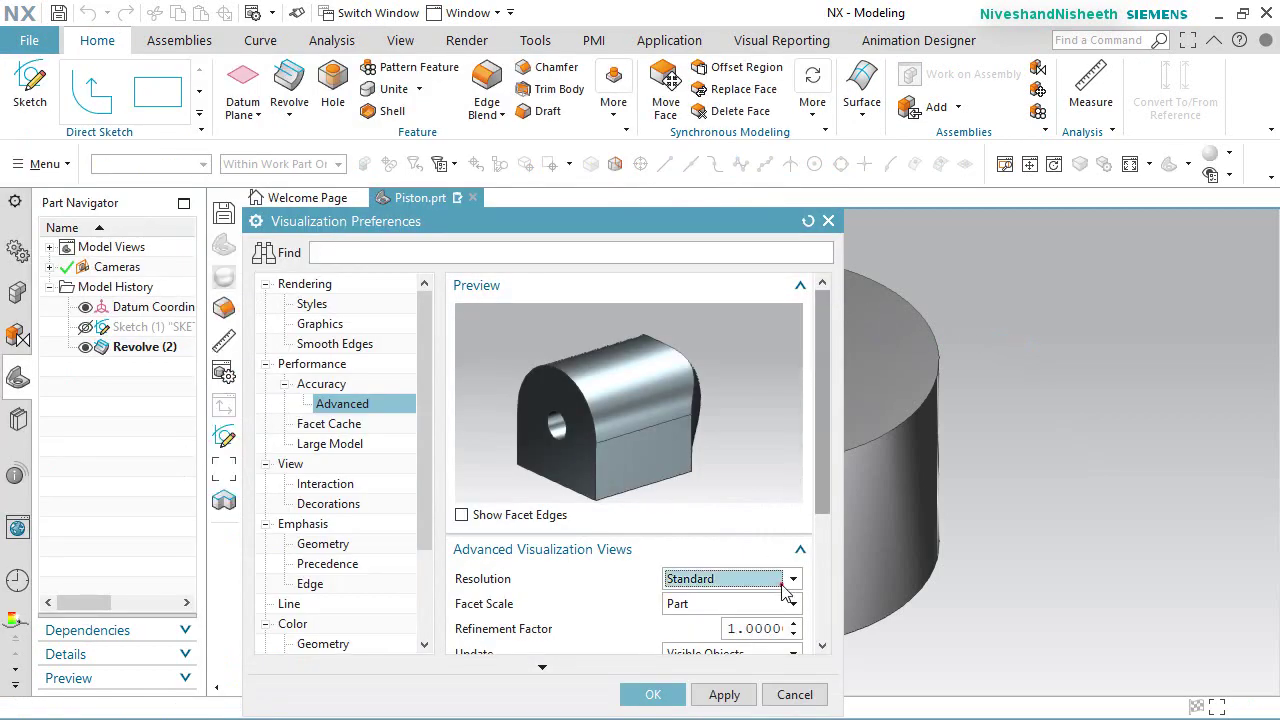
pyautogui.click(783, 580)
pyautogui.click(770, 649)
pyautogui.click(655, 694)
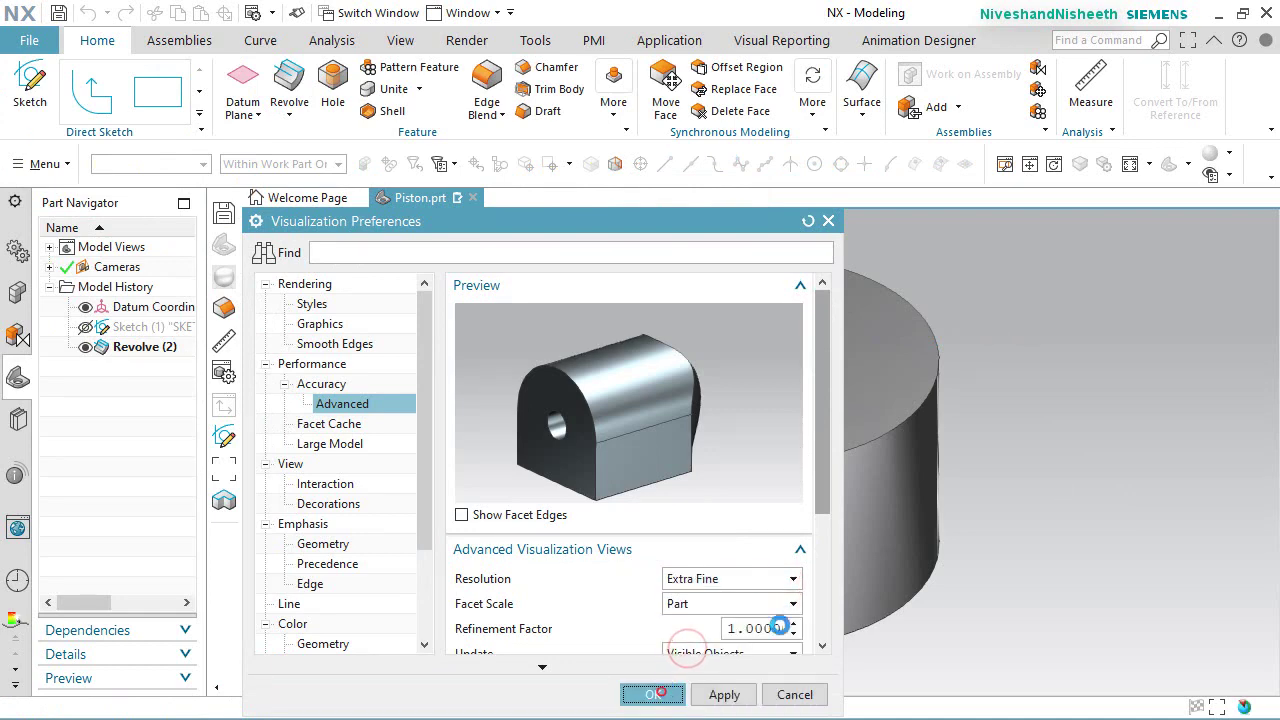
pyautogui.moveTo(706, 557); pyautogui.dragTo(843, 508, button='middle')
pyautogui.press('Home')
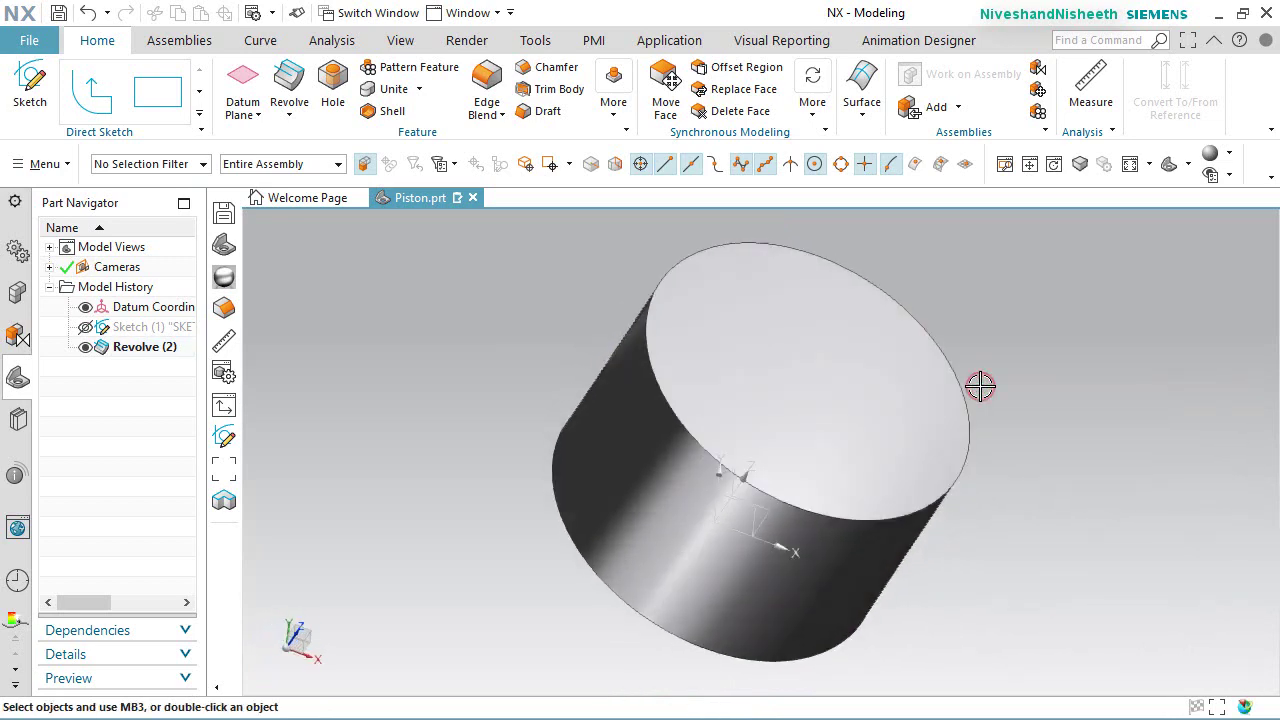
pyautogui.rightClick(1106, 550)
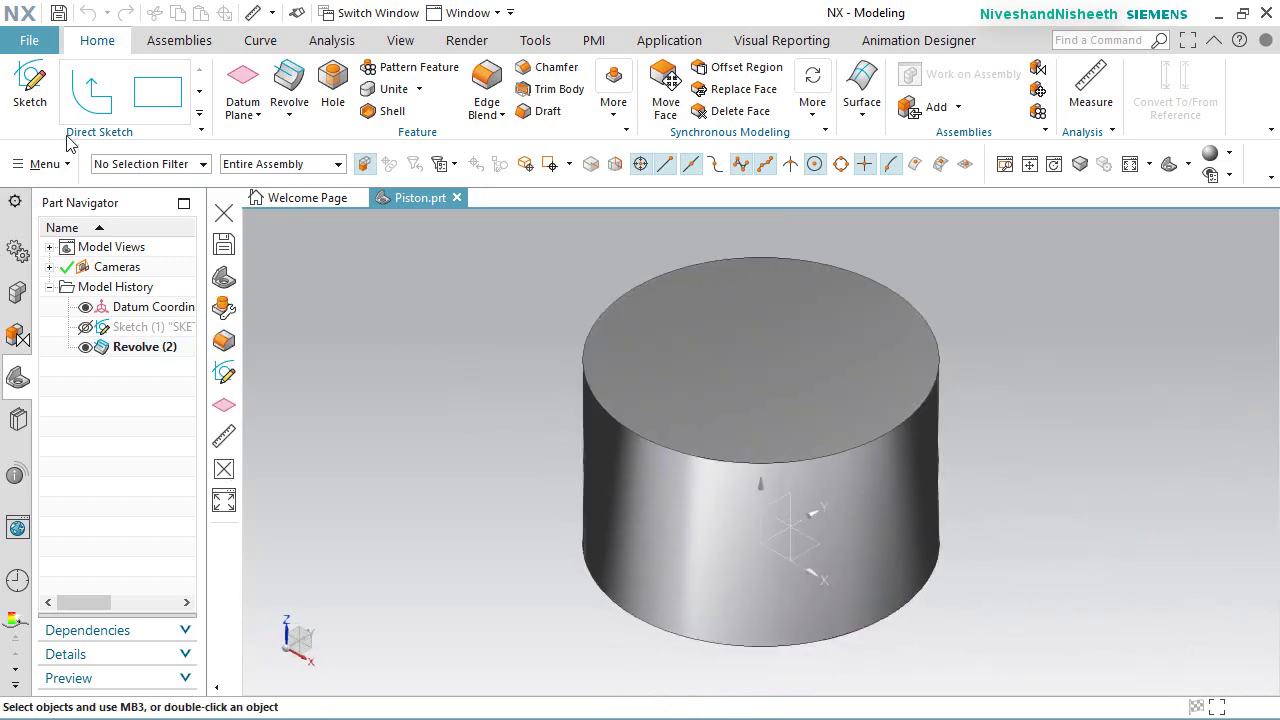
# Step: Start a new sketch on the XZ plane of the datum coordinate system
pyautogui.click(30, 85)
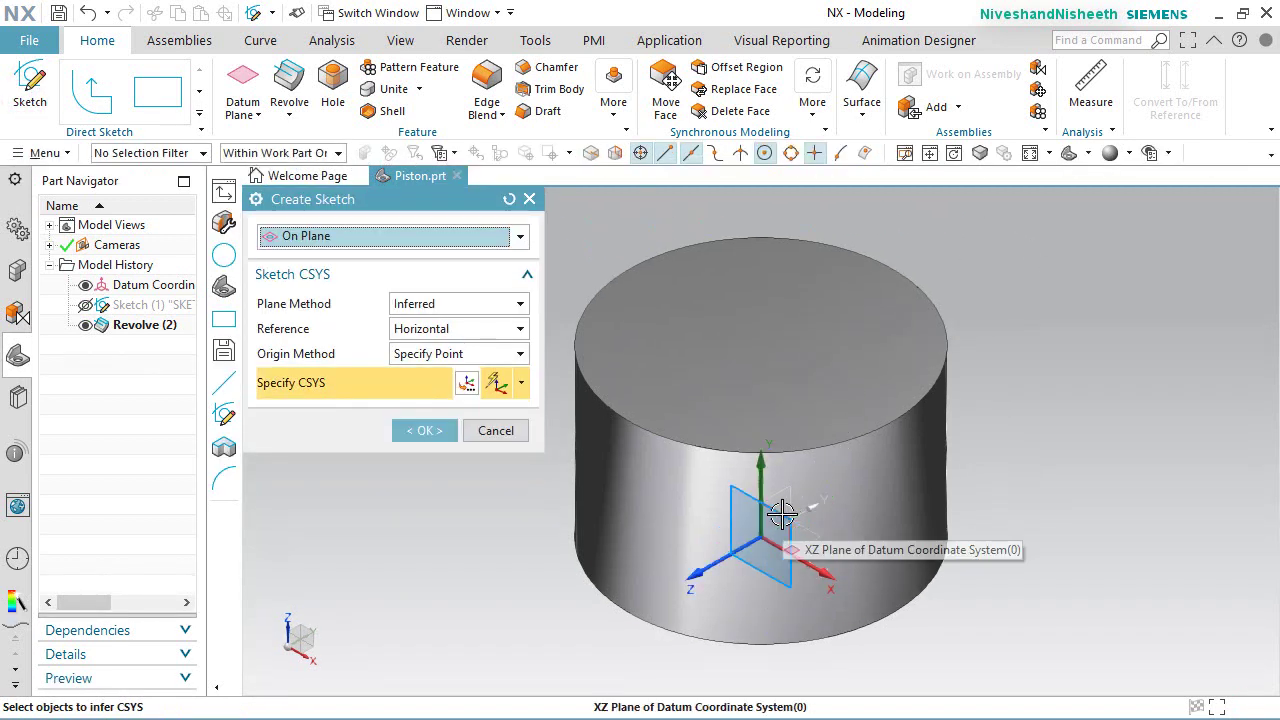
pyautogui.click(781, 512)
pyautogui.click(428, 431)
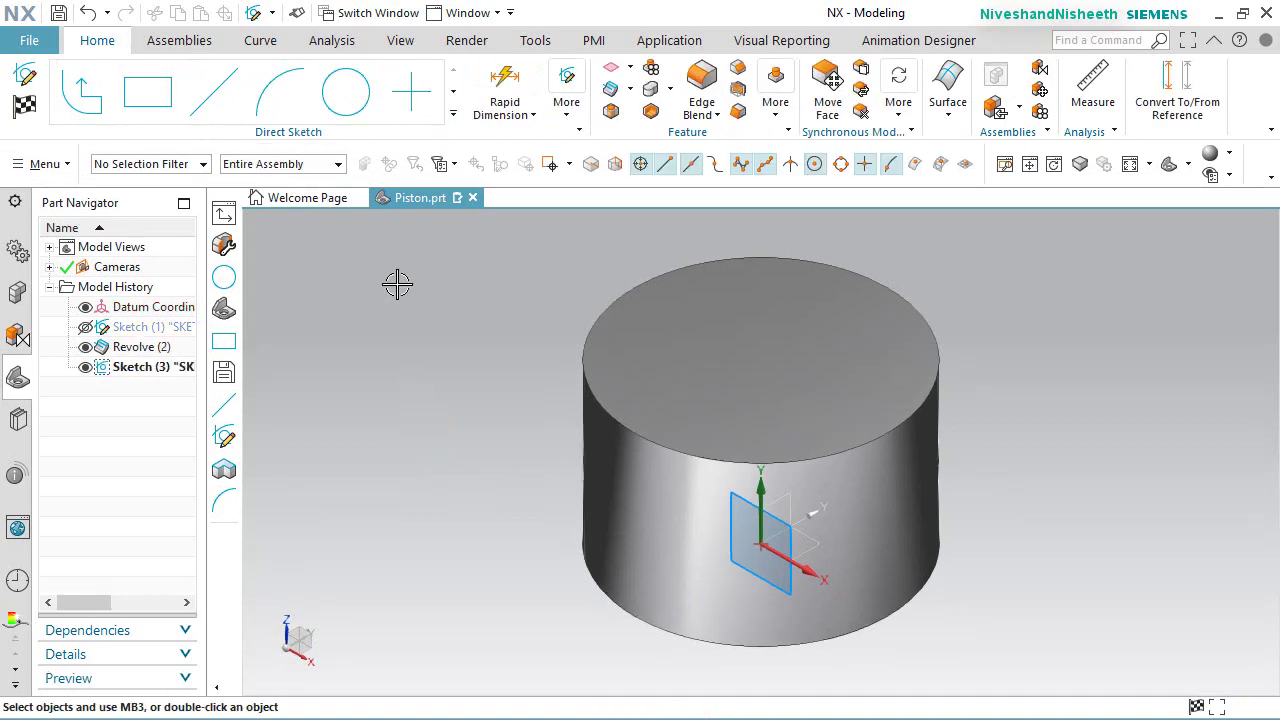
# Step: Create intersection curves in the sketch from the faces of the revolved body, using the Body Faces selection rule
pyautogui.click(453, 113)
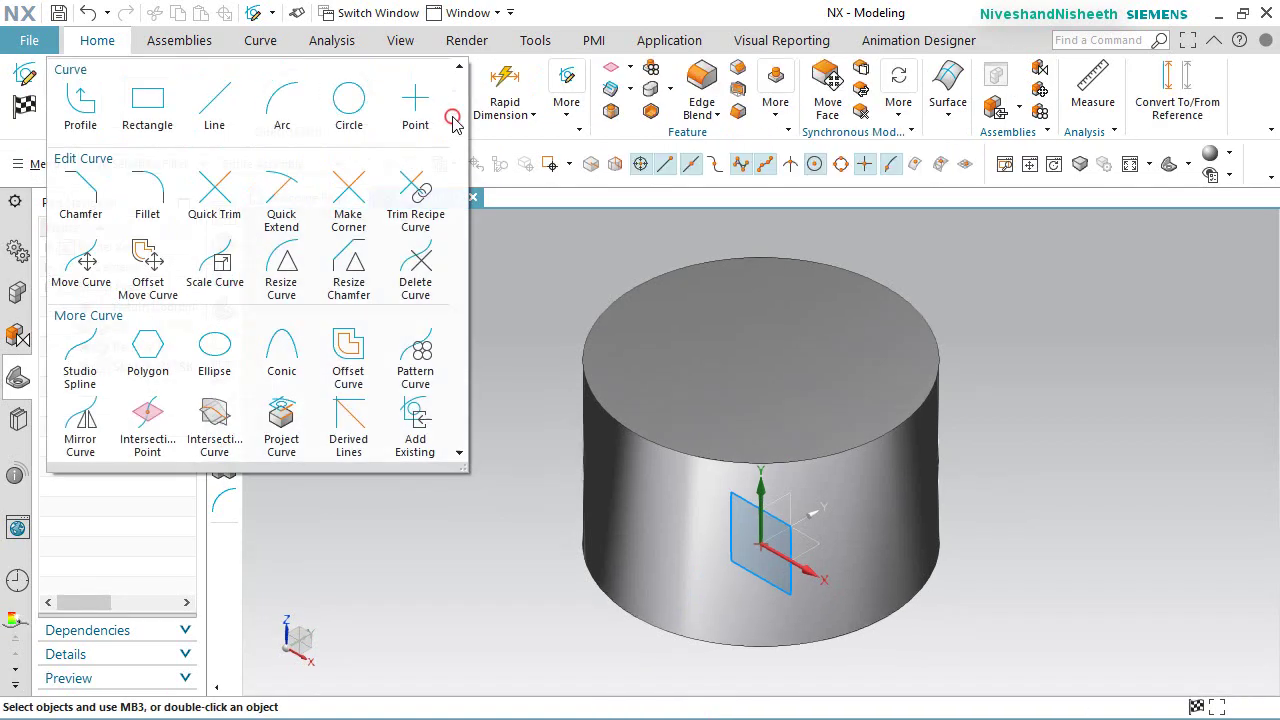
pyautogui.click(214, 428)
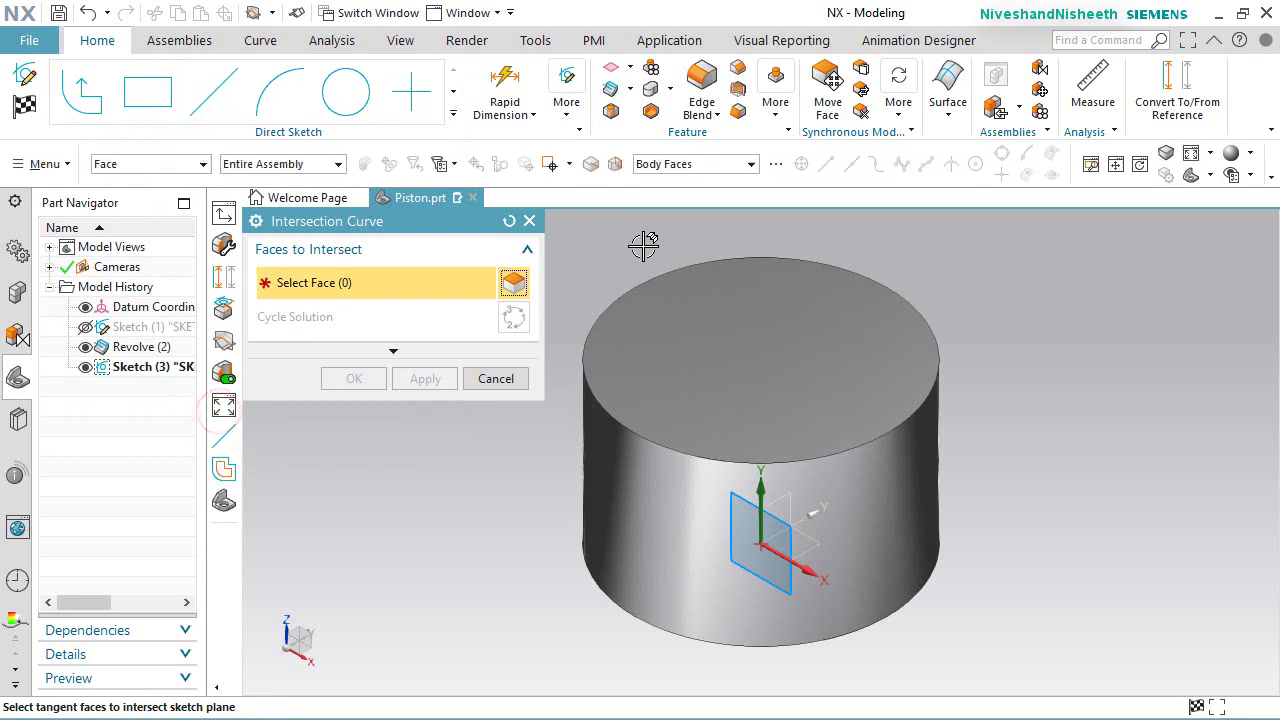
pyautogui.click(750, 164)
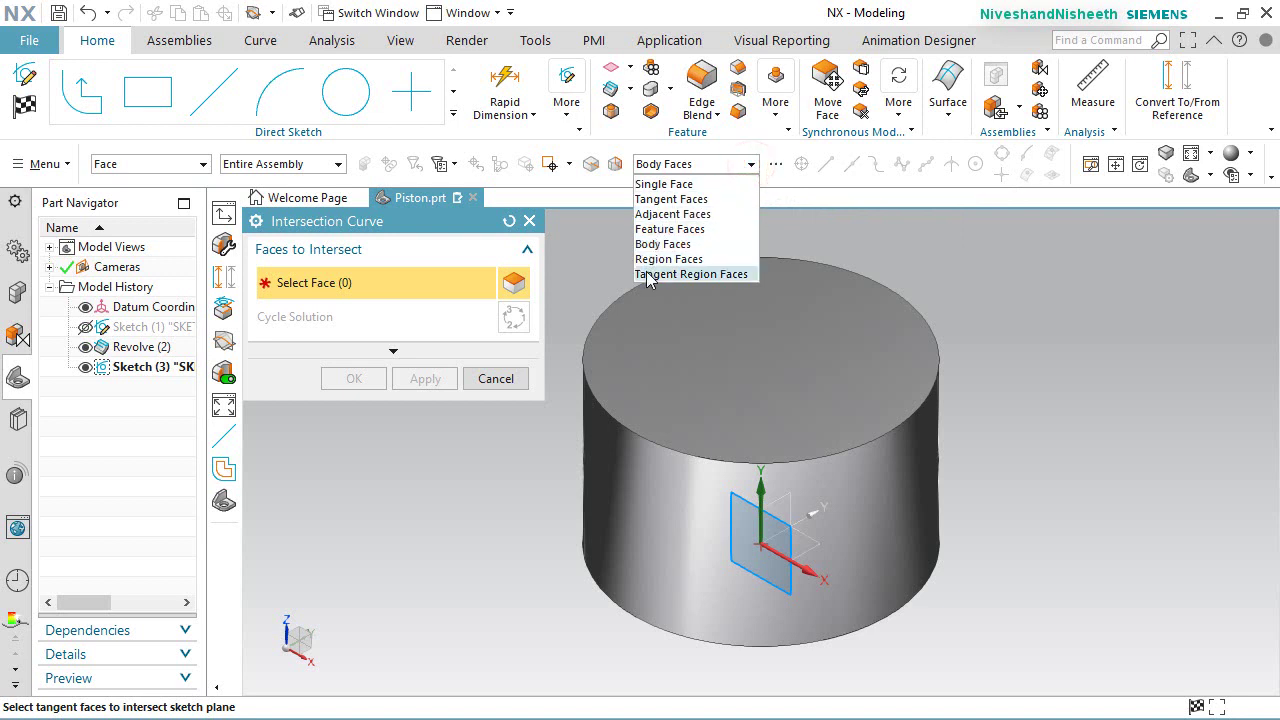
pyautogui.click(663, 244)
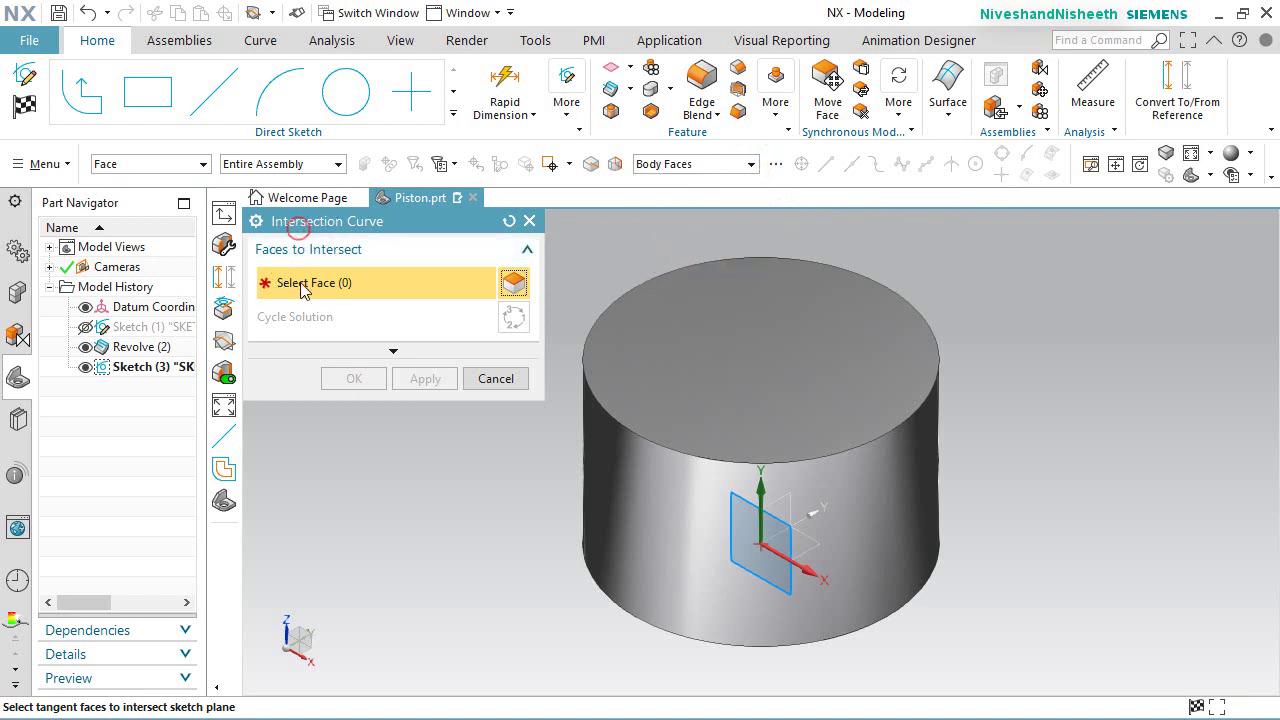
pyautogui.click(875, 536)
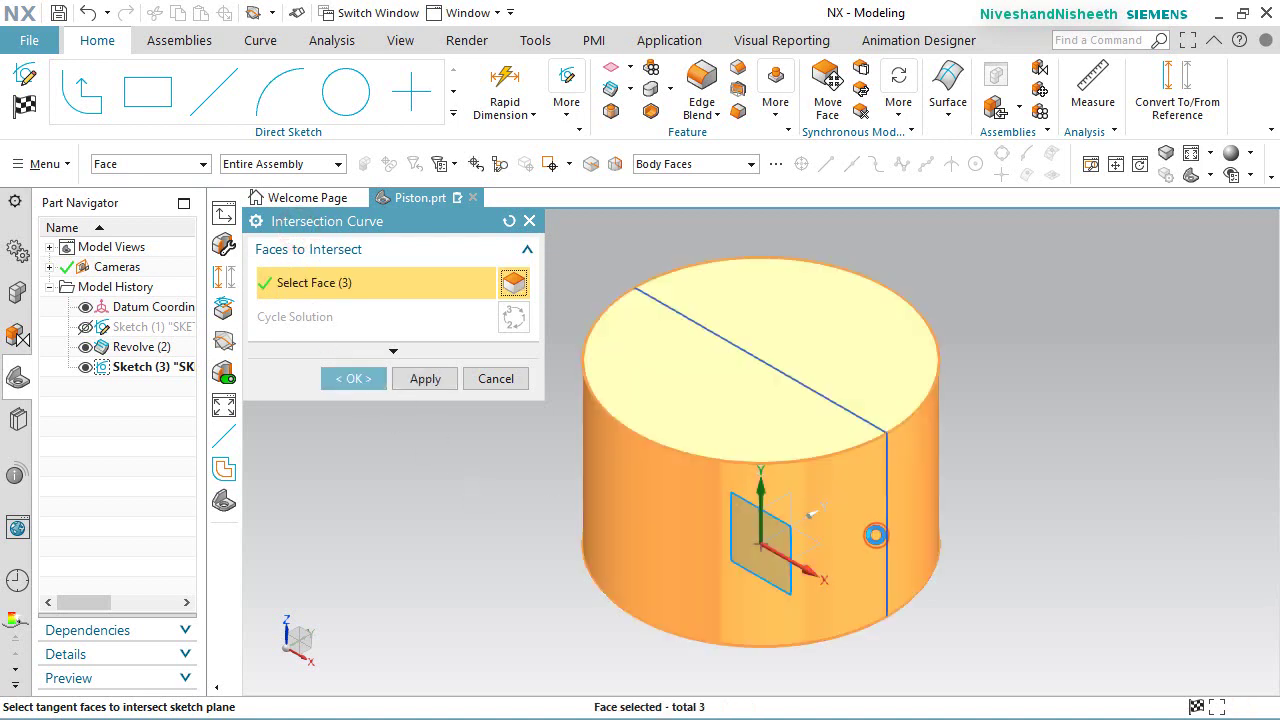
pyautogui.click(352, 379)
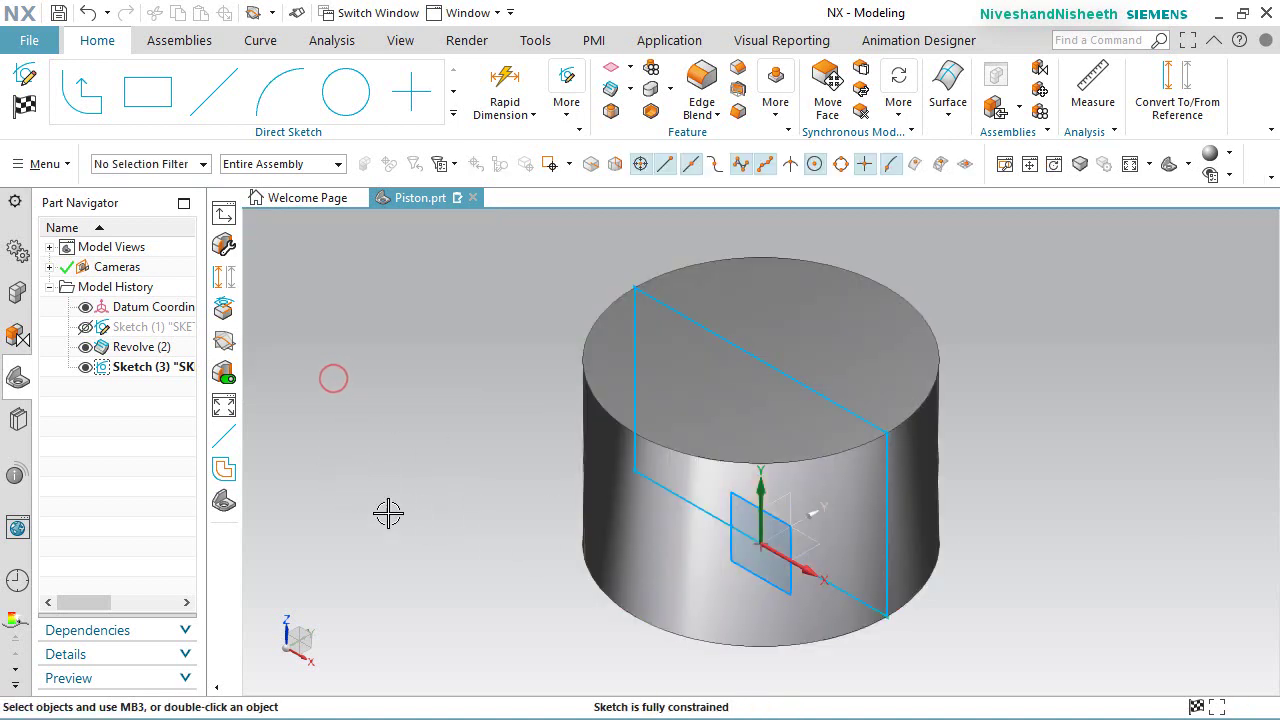
# Step: Section the view of the body with a single plane set to the Y direction
pyautogui.click(400, 40)
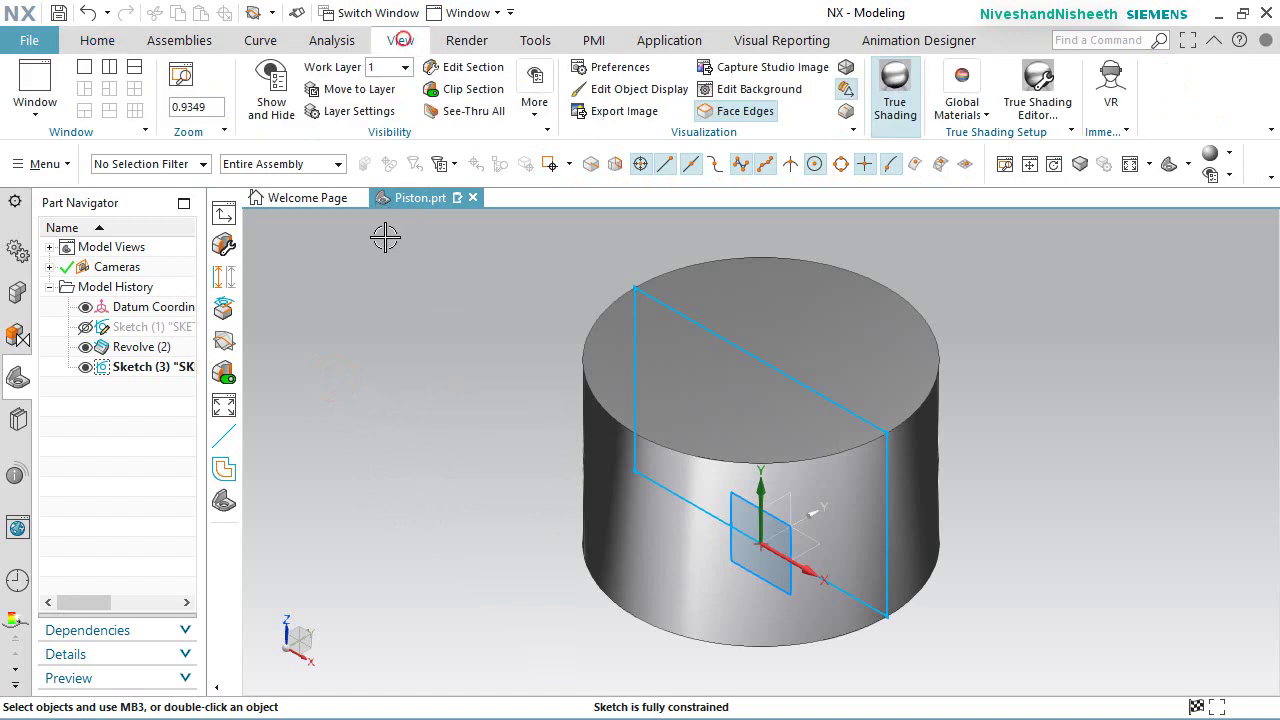
pyautogui.click(472, 67)
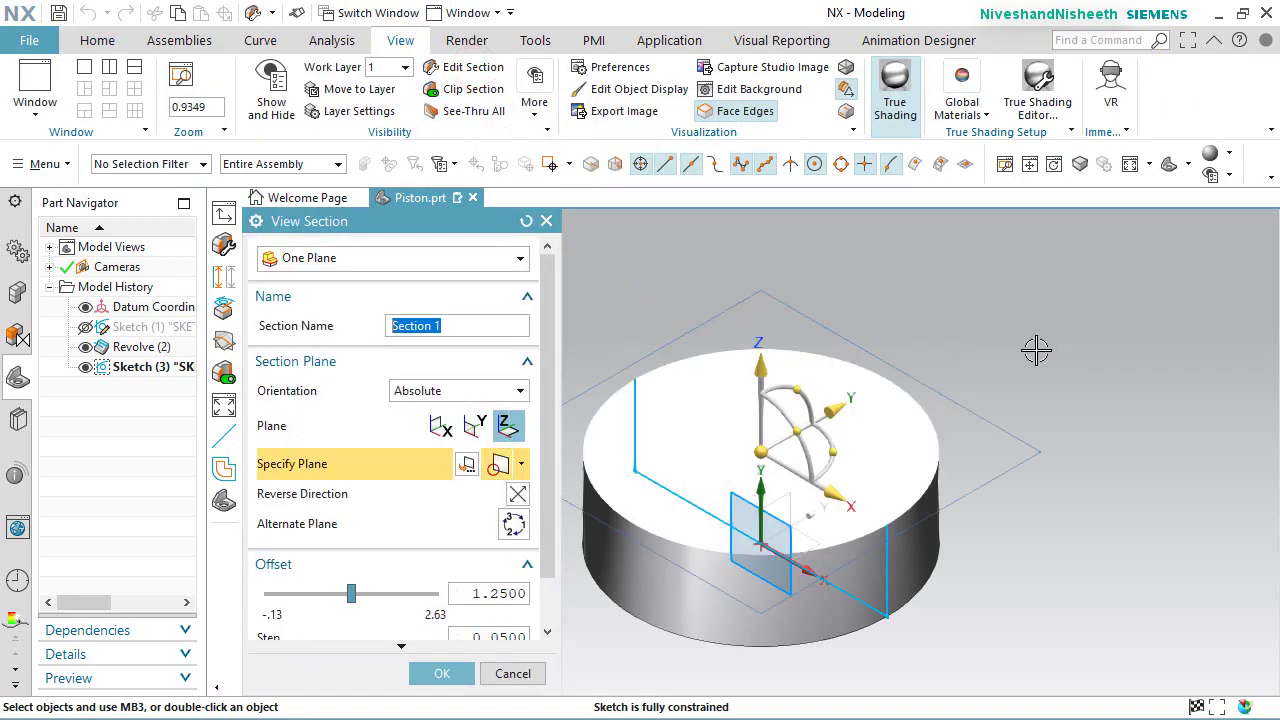
pyautogui.click(437, 425)
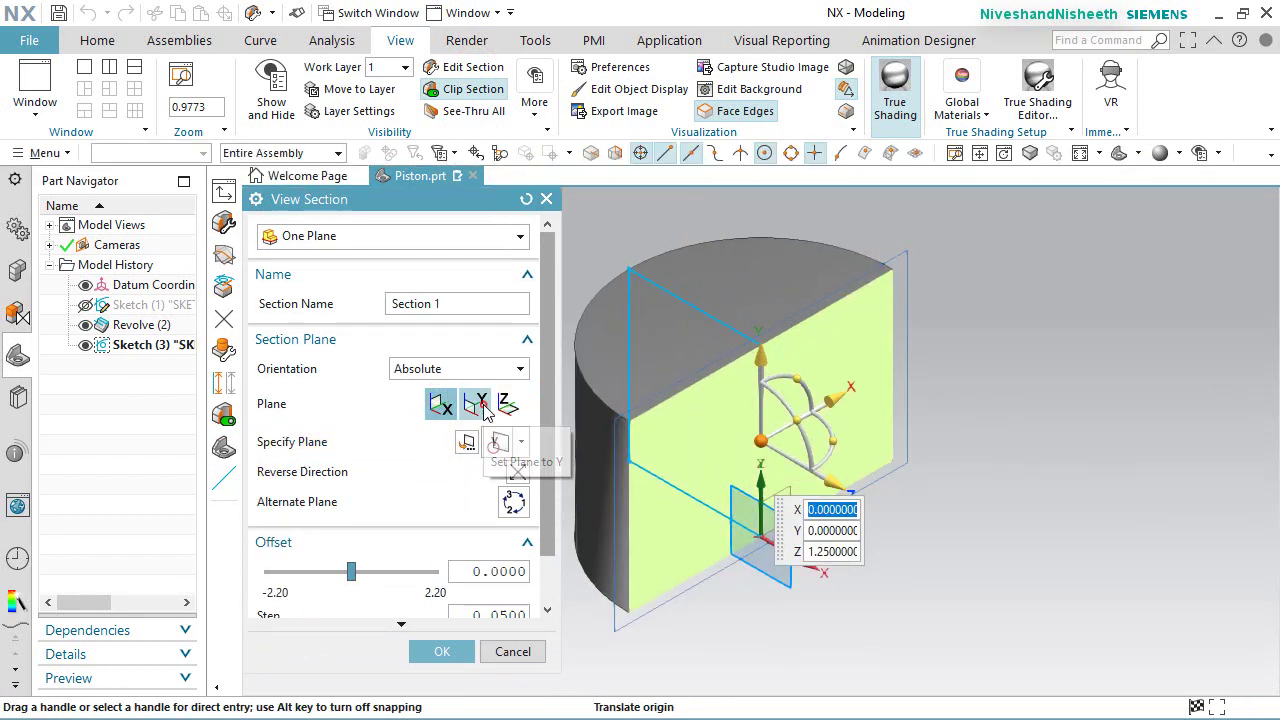
pyautogui.click(475, 408)
pyautogui.click(445, 673)
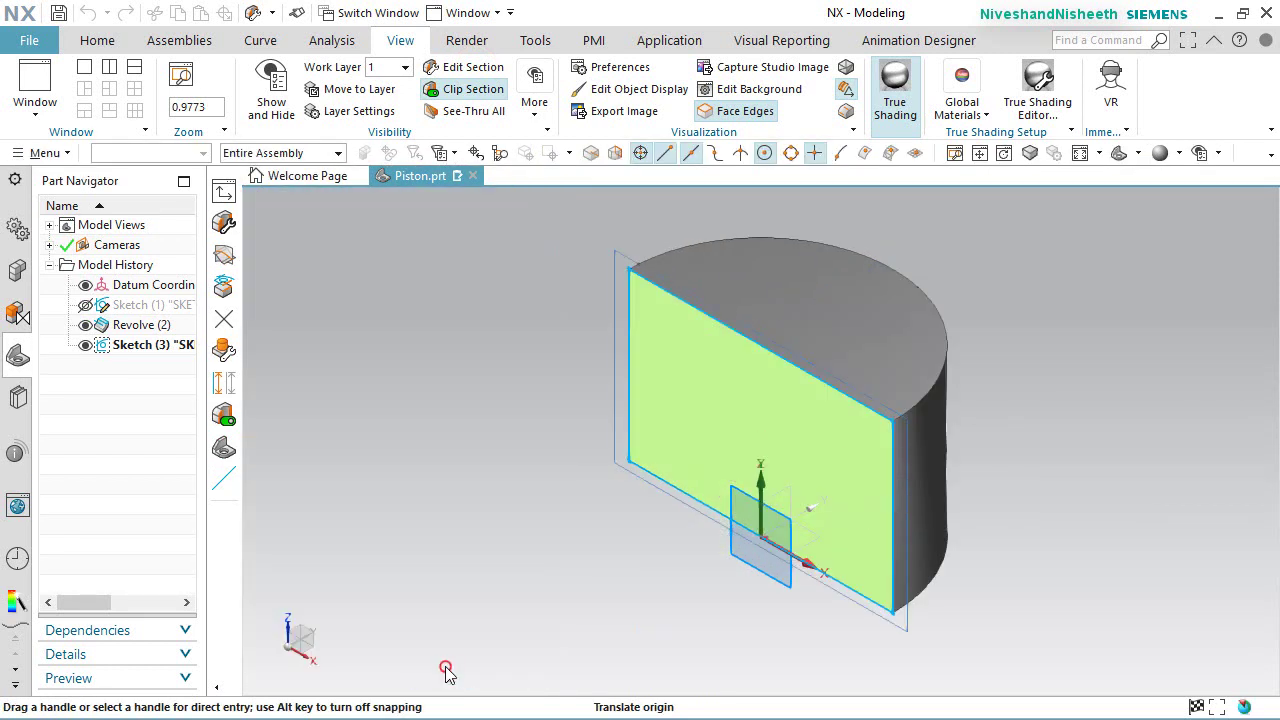
# Step: Face the sketch plane and convert all four intersection curves of the body outline to reference
pyautogui.click(97, 42)
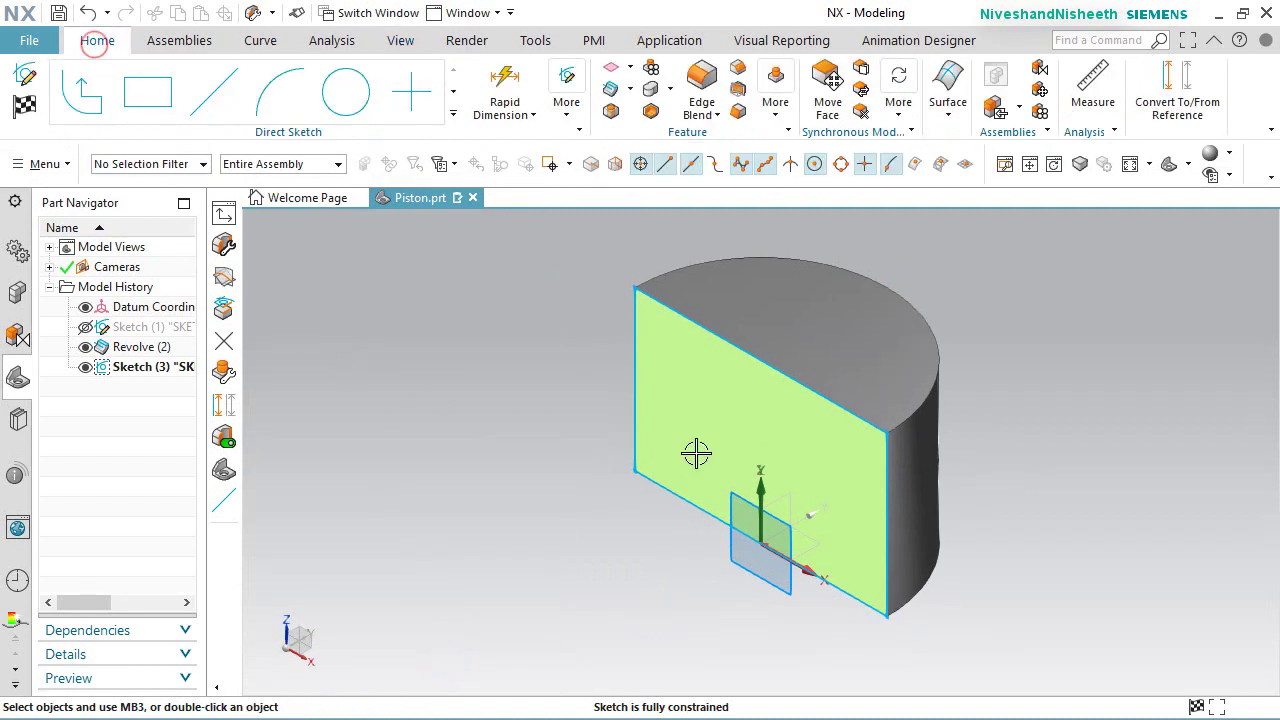
pyautogui.moveTo(1067, 430); pyautogui.dragTo(1107, 394, button='middle')
pyautogui.moveTo(1107, 394); pyautogui.dragTo(1071, 392, button='right')
pyautogui.moveTo(507, 302); pyautogui.dragTo(1014, 620)
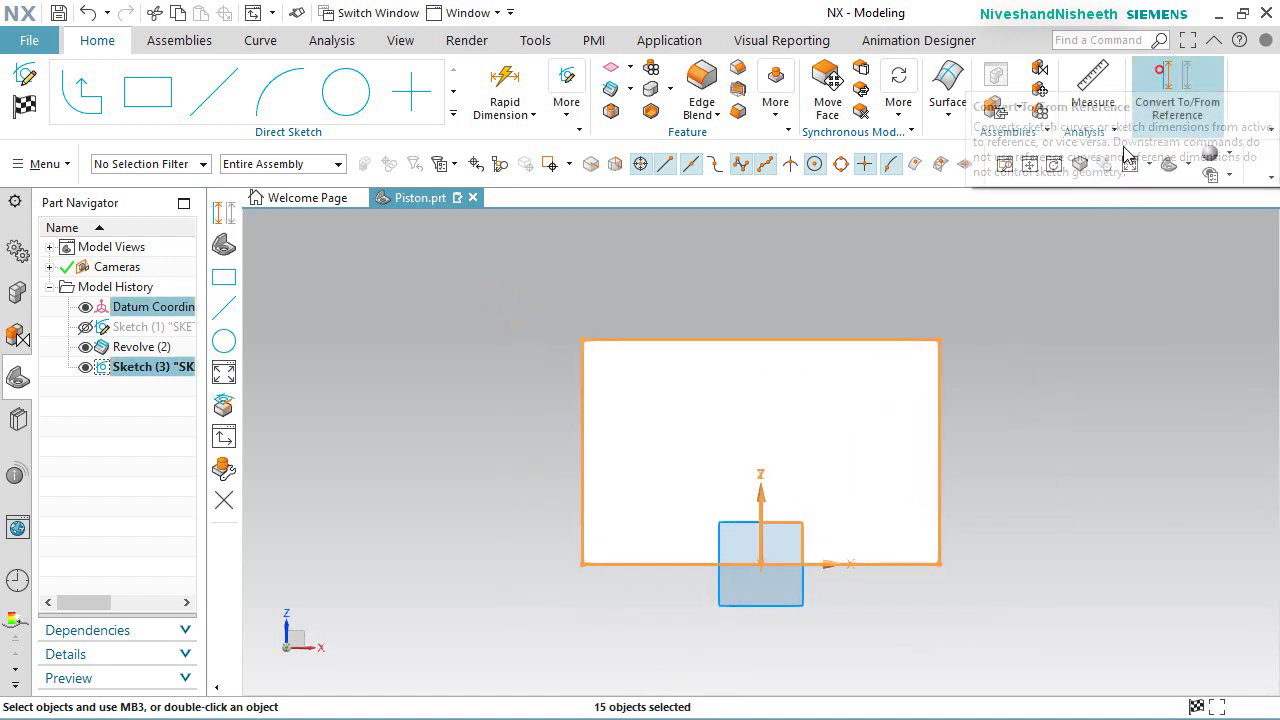
pyautogui.click(1163, 78)
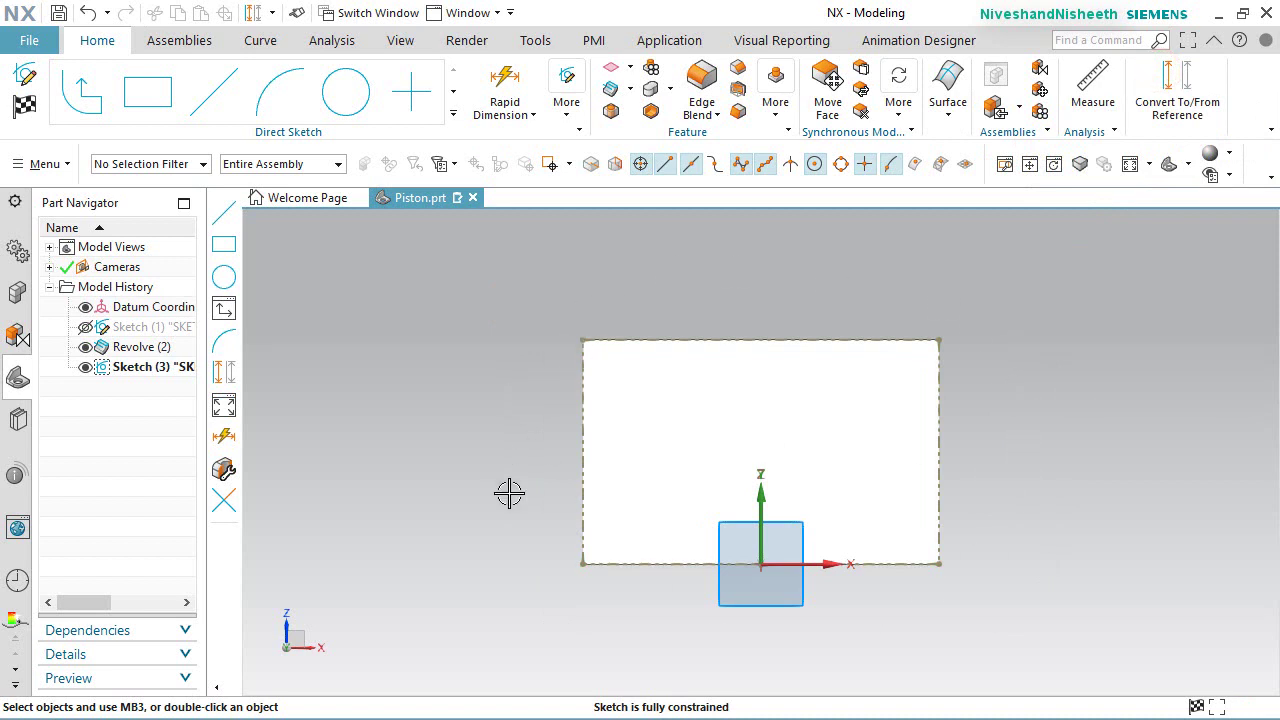
# Step: Sketch a rectangle about 0.18 by 0.18 in inside the outline, starting on its +X vertical edge just below the top corner
pyautogui.click(147, 92)
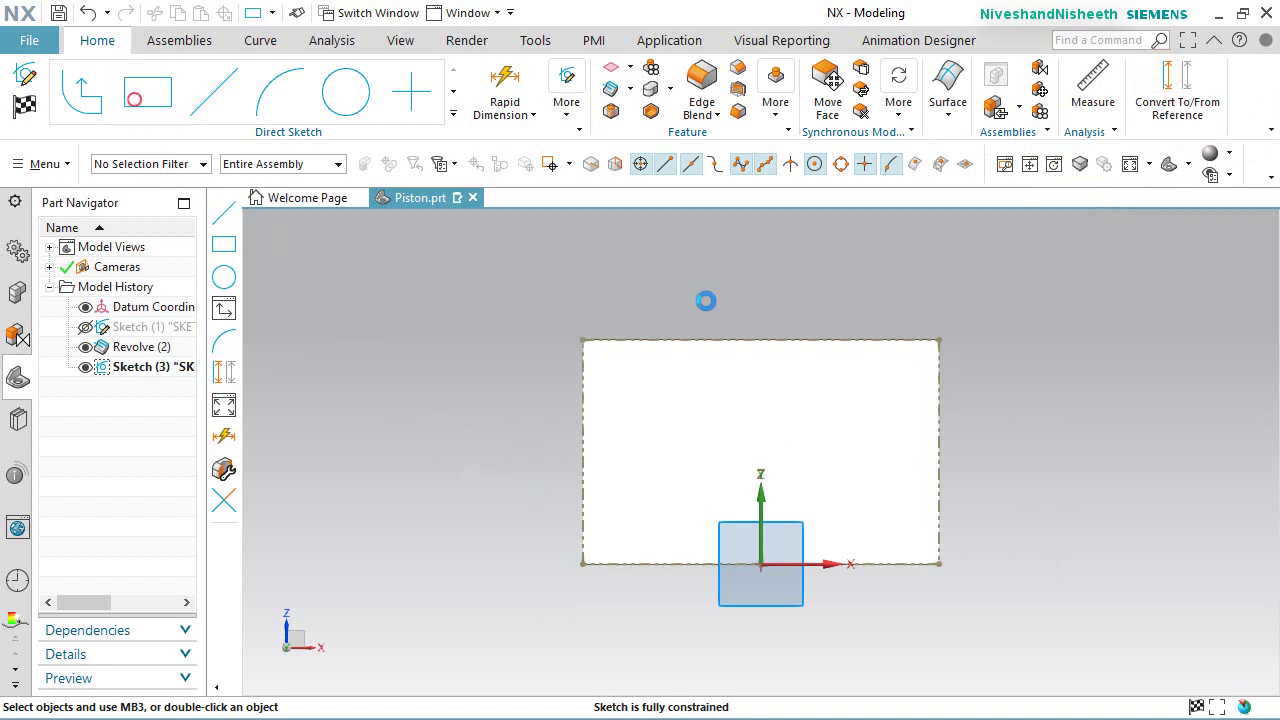
pyautogui.scroll(5, 930, 283)
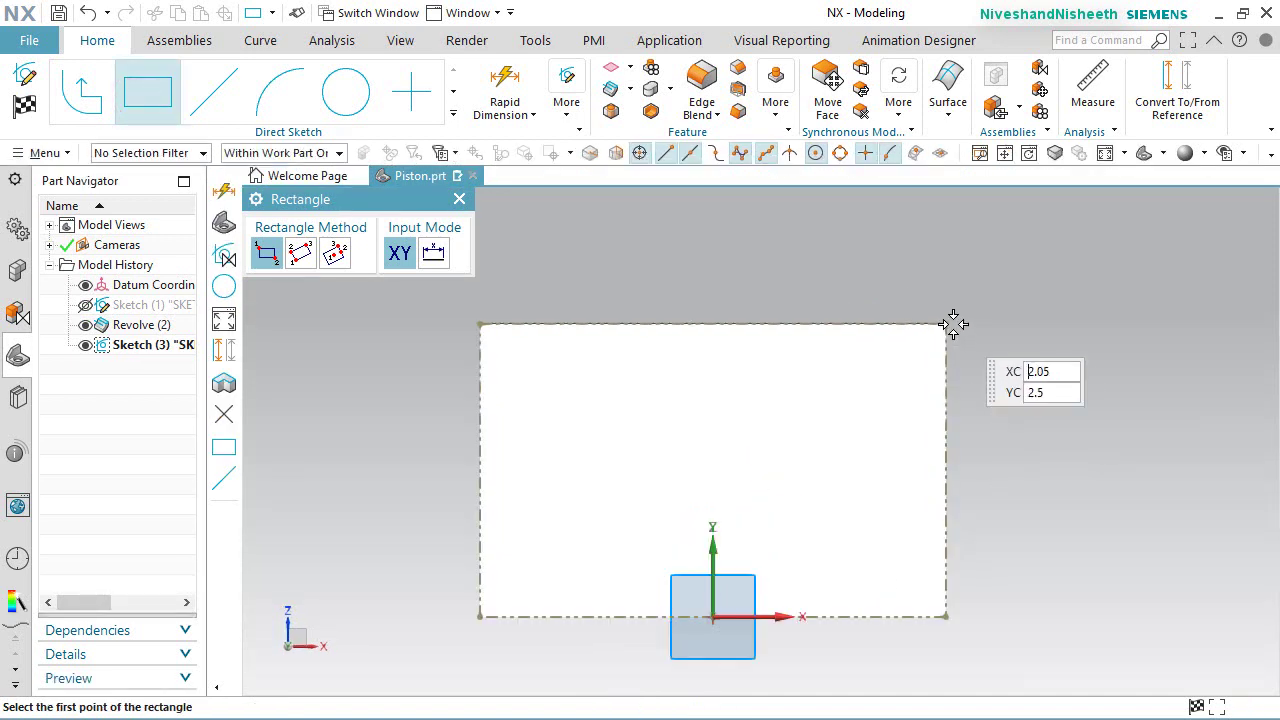
pyautogui.click(914, 344)
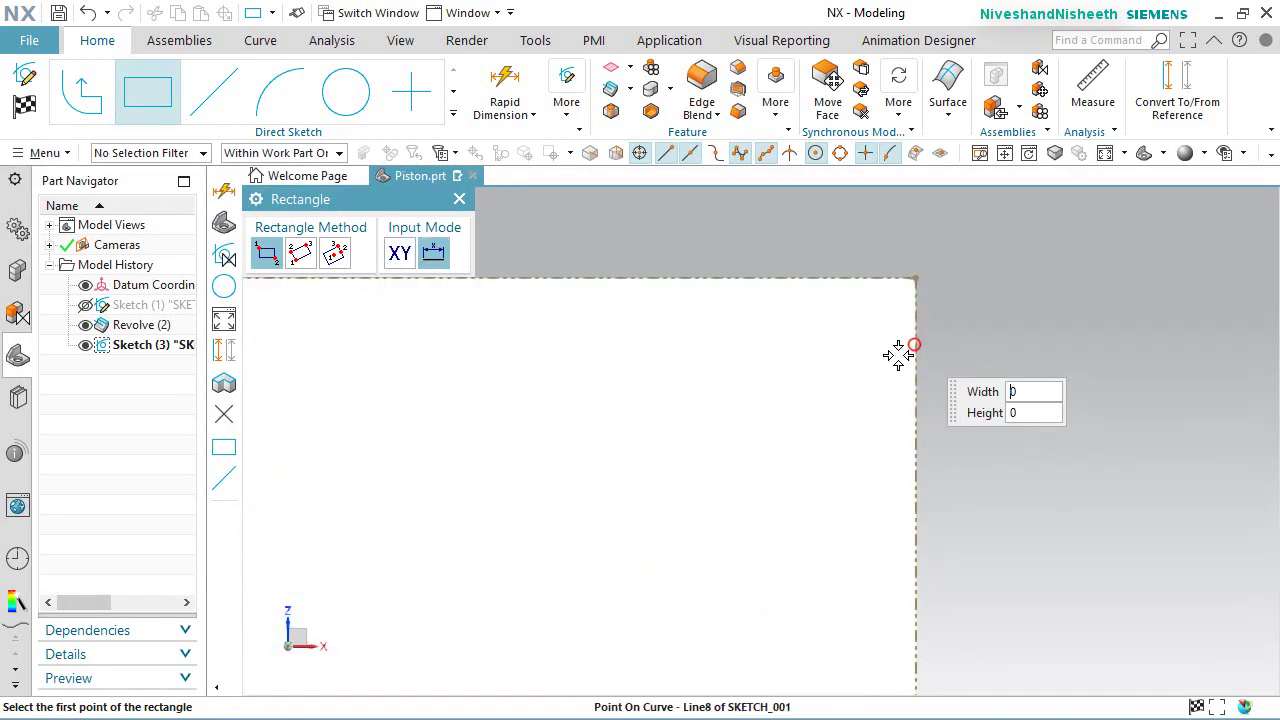
pyautogui.click(852, 408)
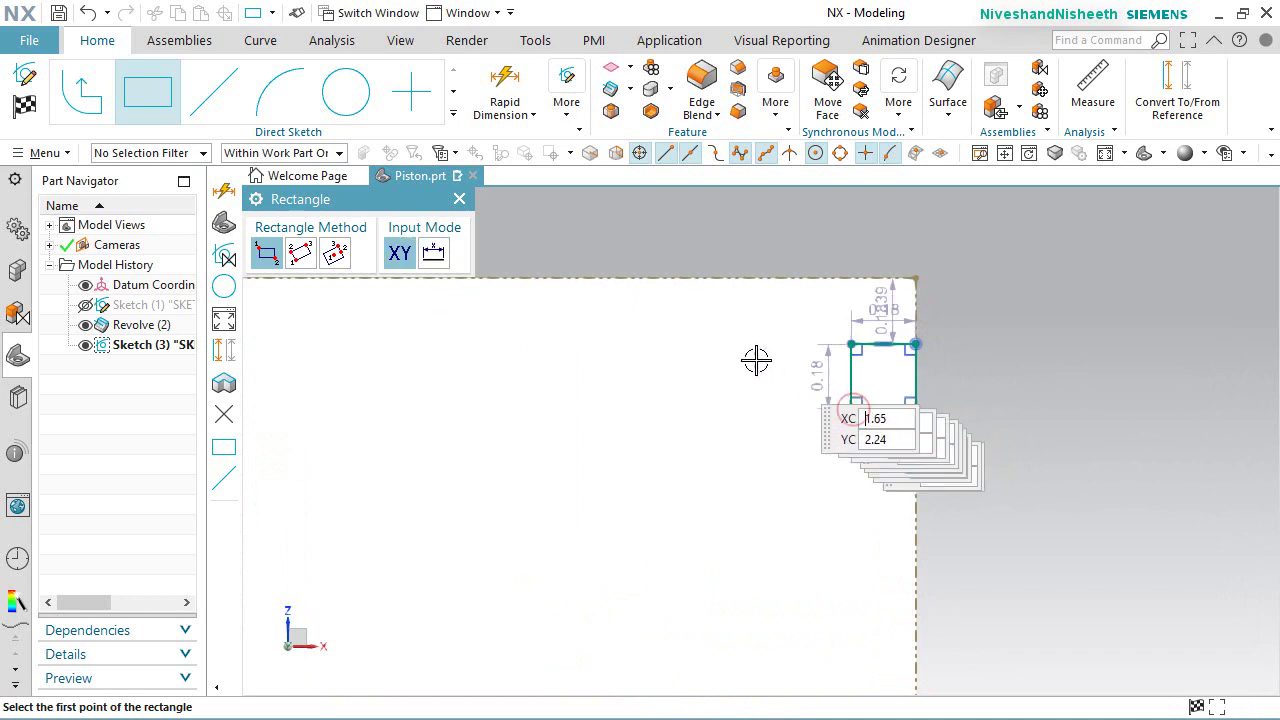
# Step: Draw a 2.5 in vertical line from the midpoint of the outline's top edge to the origin and convert it to reference
pyautogui.click(218, 98)
pyautogui.scroll(3, 934, 301)
pyautogui.scroll(-5, 960, 305)
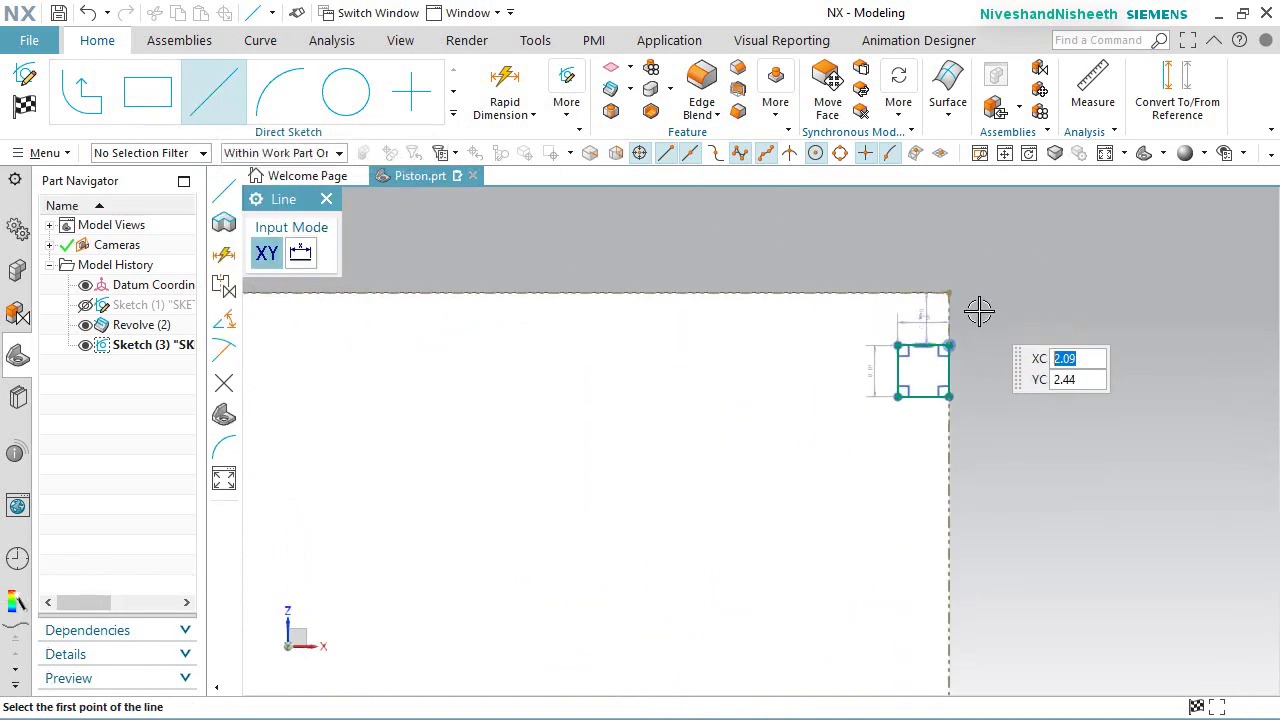
pyautogui.click(712, 279)
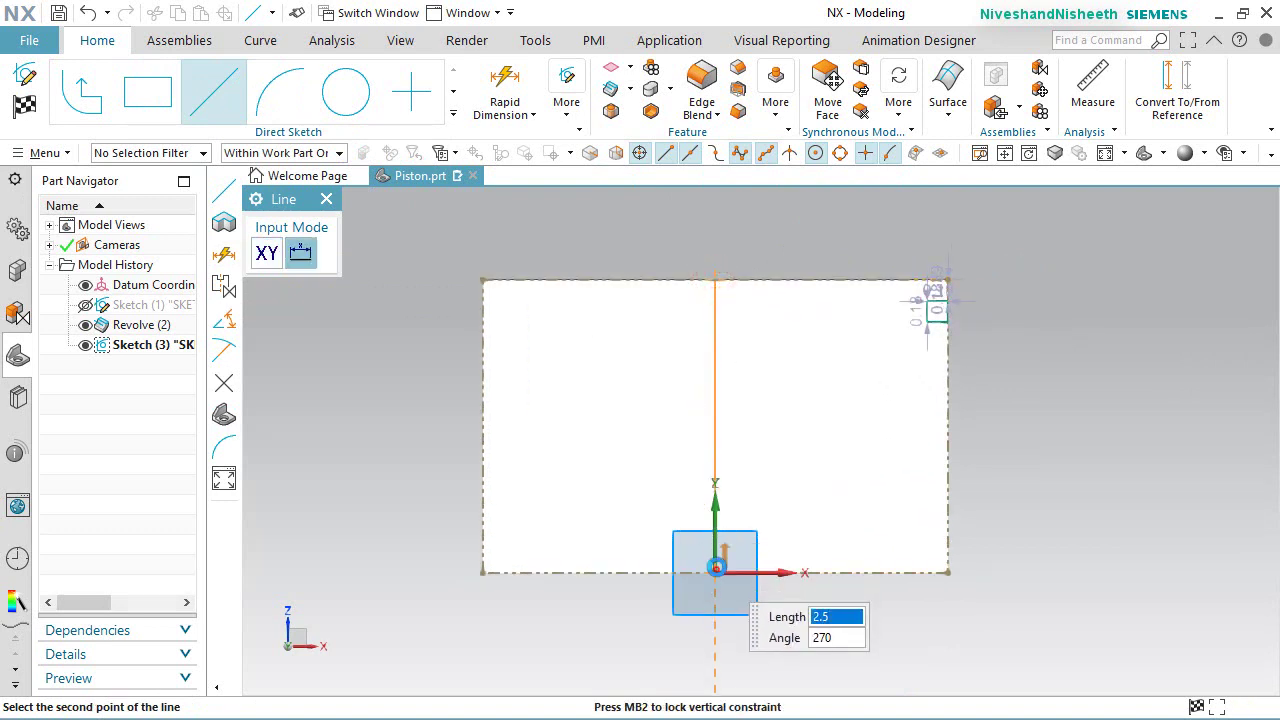
pyautogui.click(715, 568)
pyautogui.press('Escape')
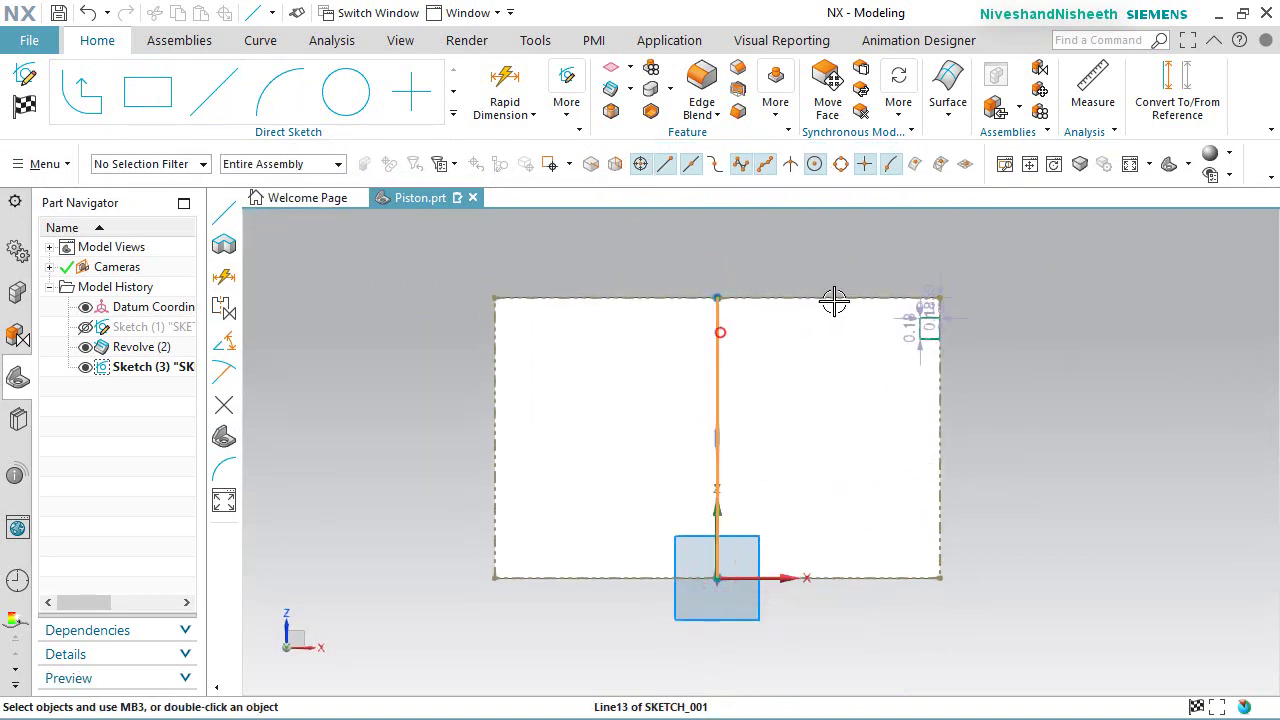
pyautogui.click(1165, 82)
pyautogui.click(1099, 300)
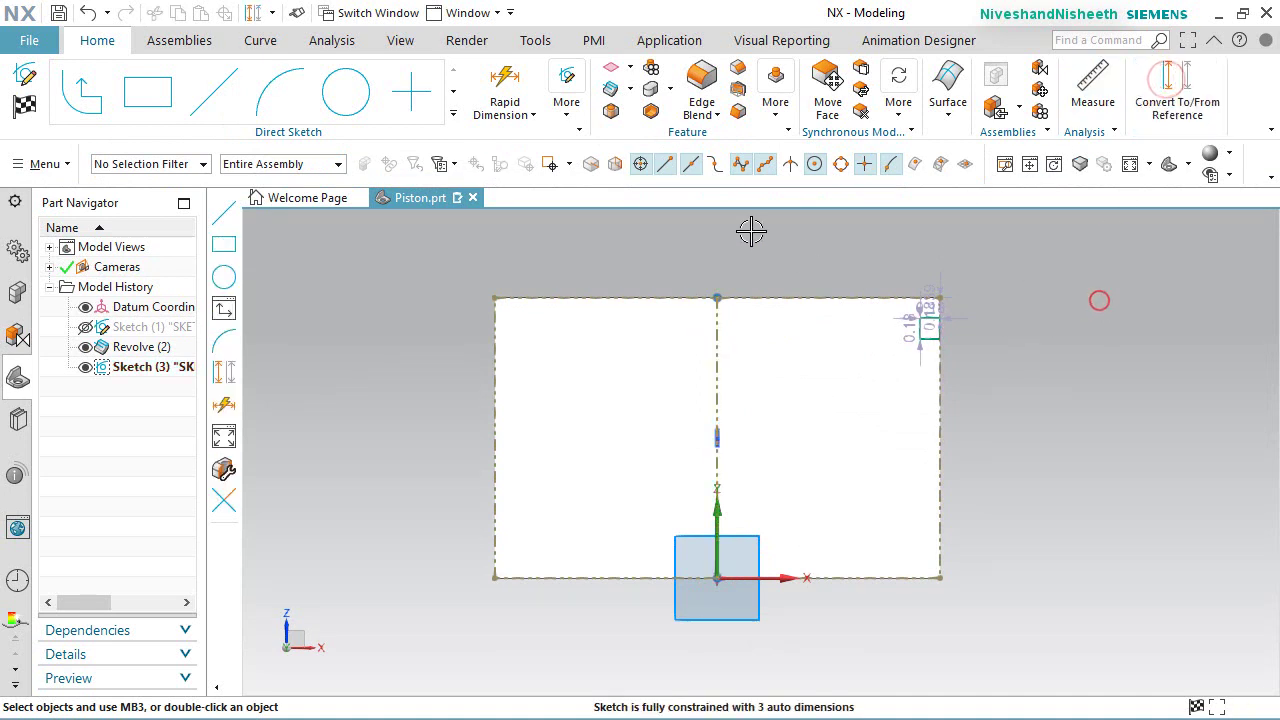
# Step: Dimension the height of the small rectangle and set it to 0.0625 in
pyautogui.click(508, 80)
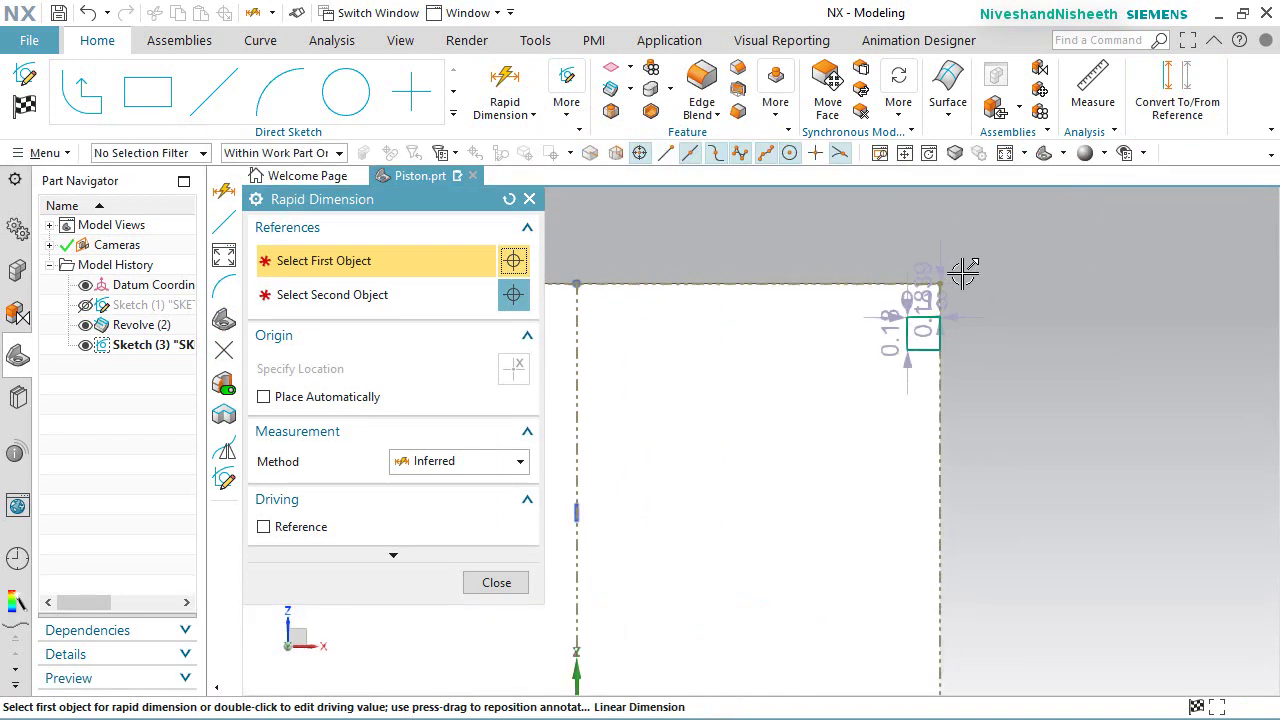
pyautogui.scroll(3, 957, 274)
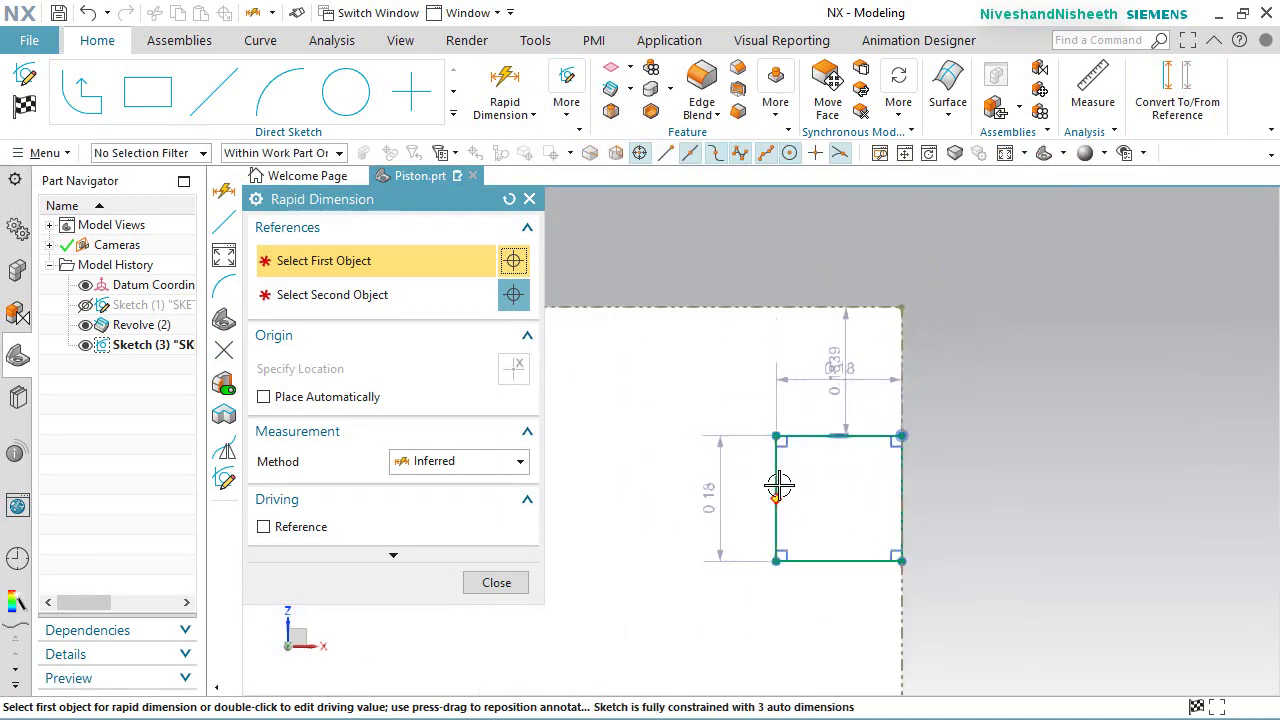
pyautogui.click(777, 482)
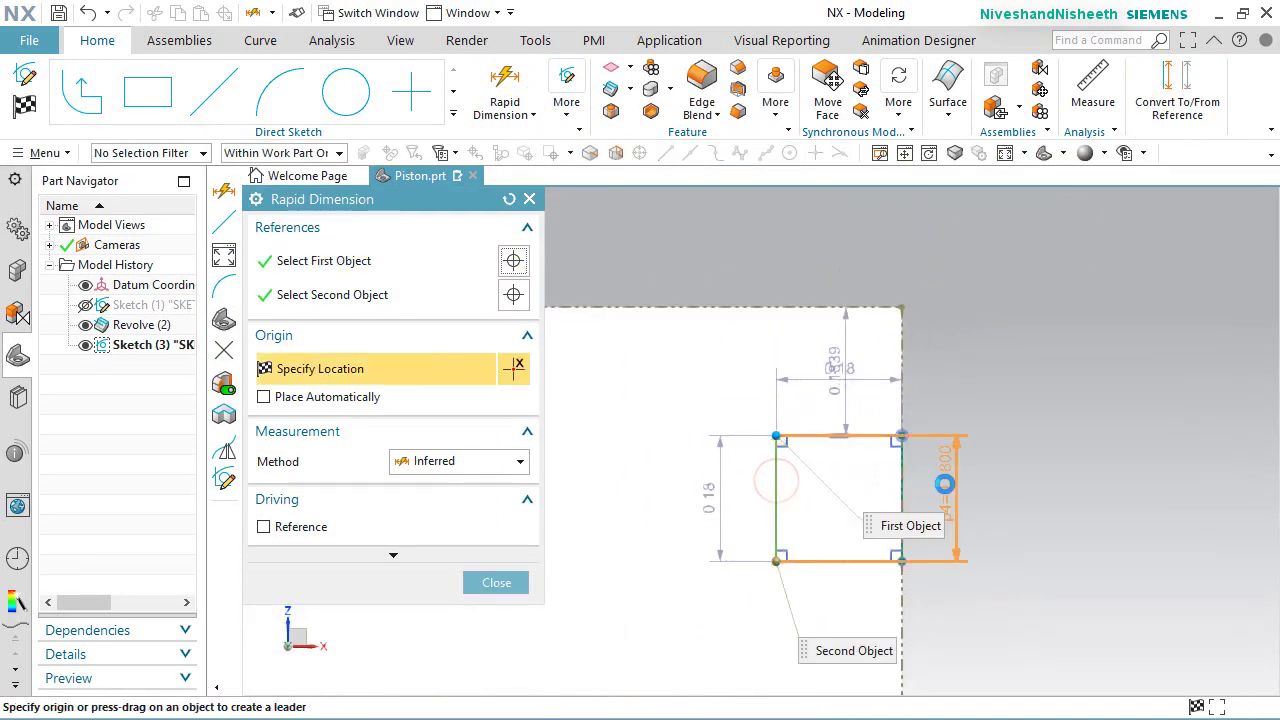
pyautogui.click(944, 484)
pyautogui.write('0.0625')
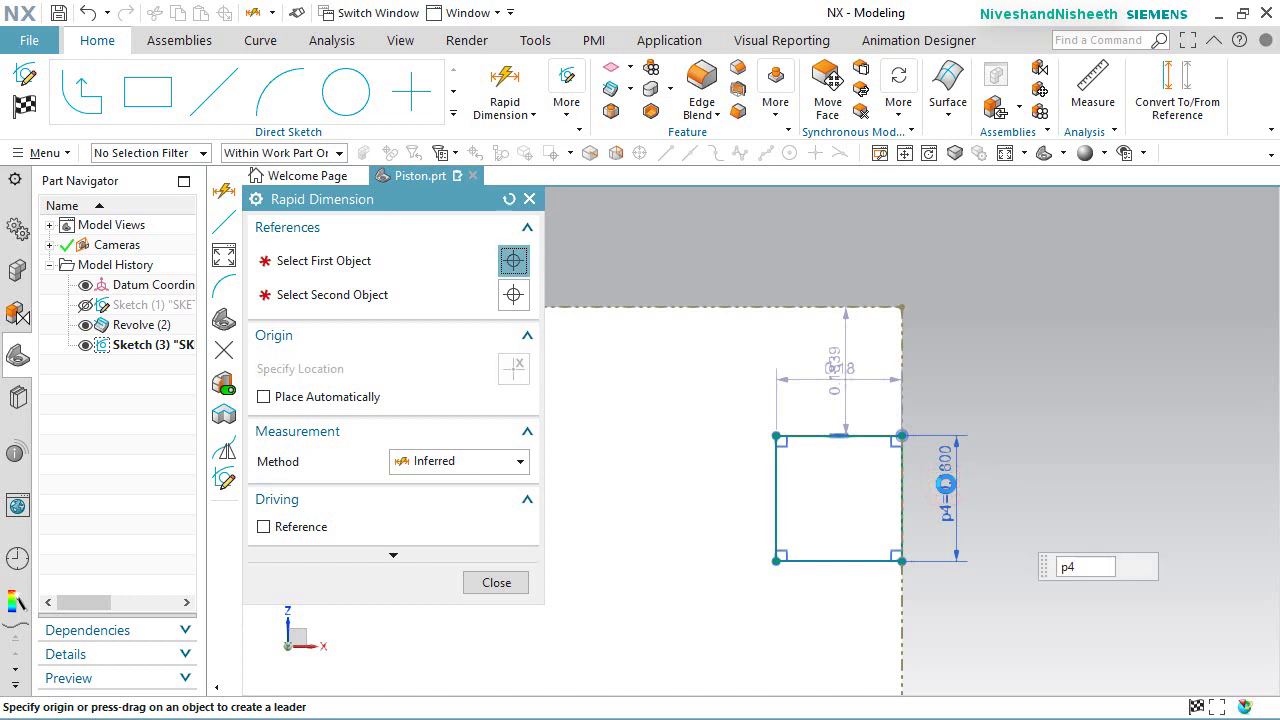
pyautogui.press('Return')
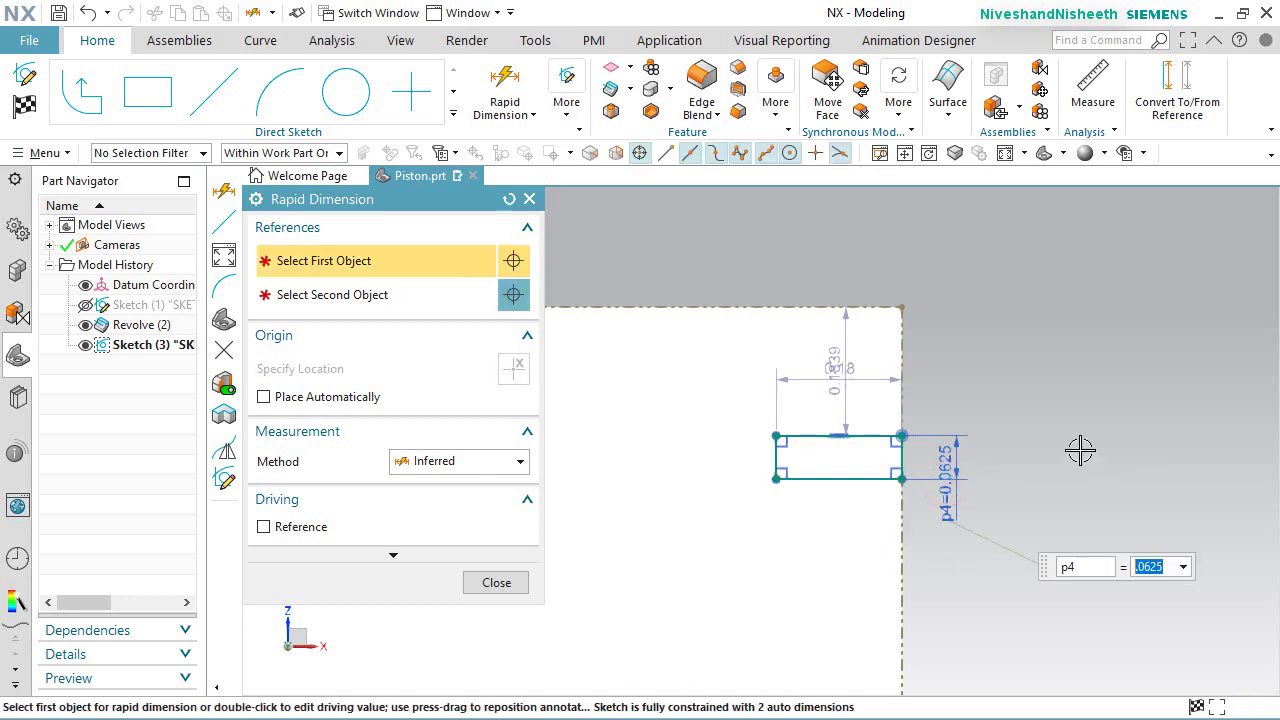
# Step: Dimension the distance from the outline's top edge to the top of the small rectangle and set it to 0.25 in
pyautogui.scroll(2, 964, 432)
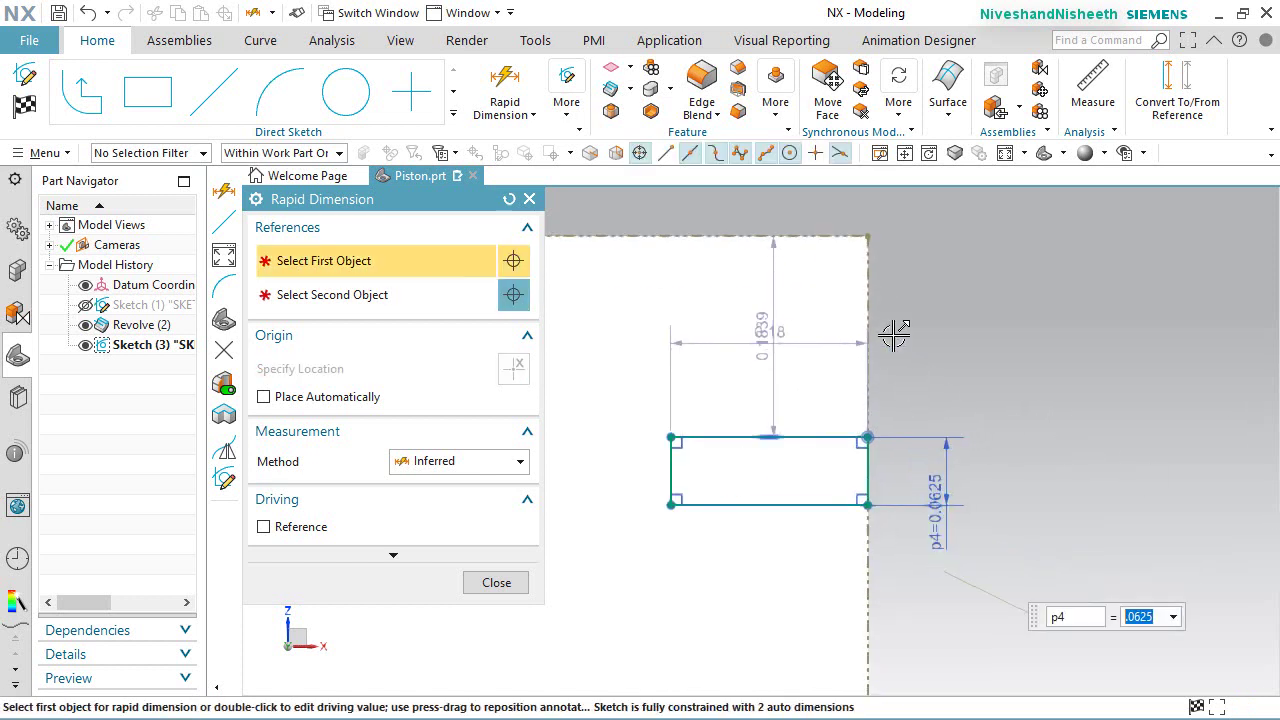
pyautogui.click(836, 238)
pyautogui.click(863, 434)
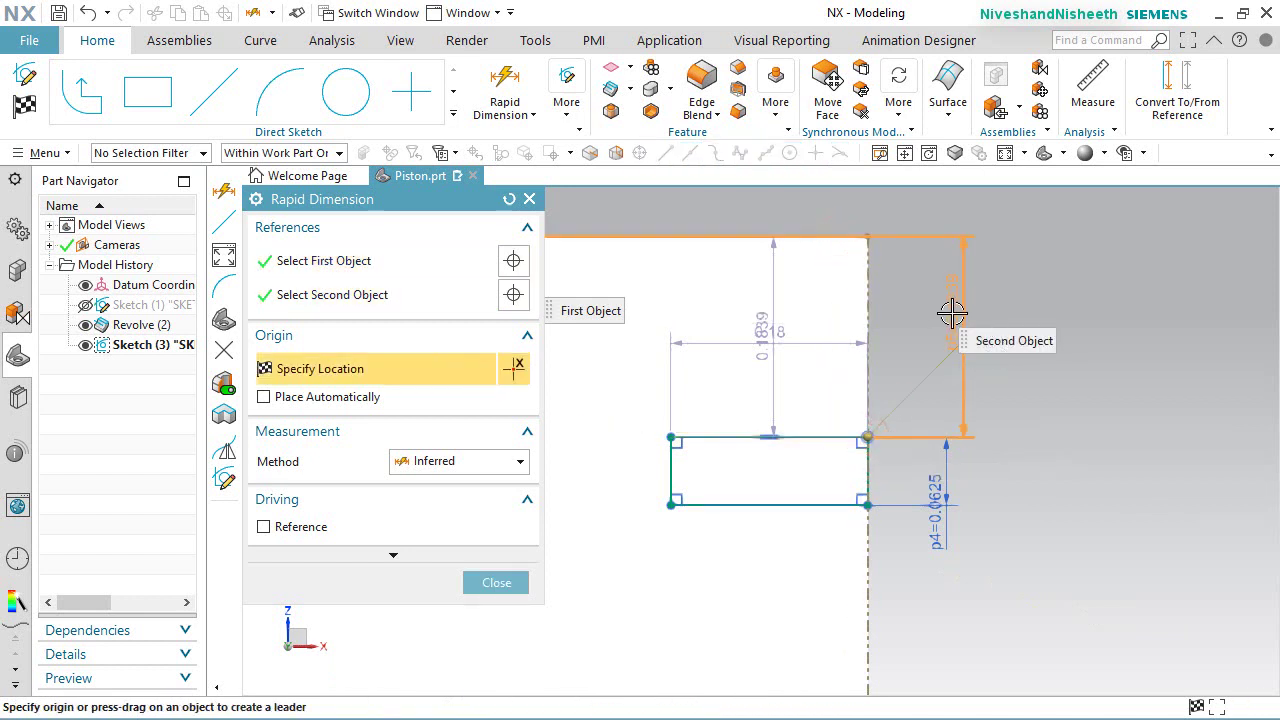
pyautogui.click(951, 314)
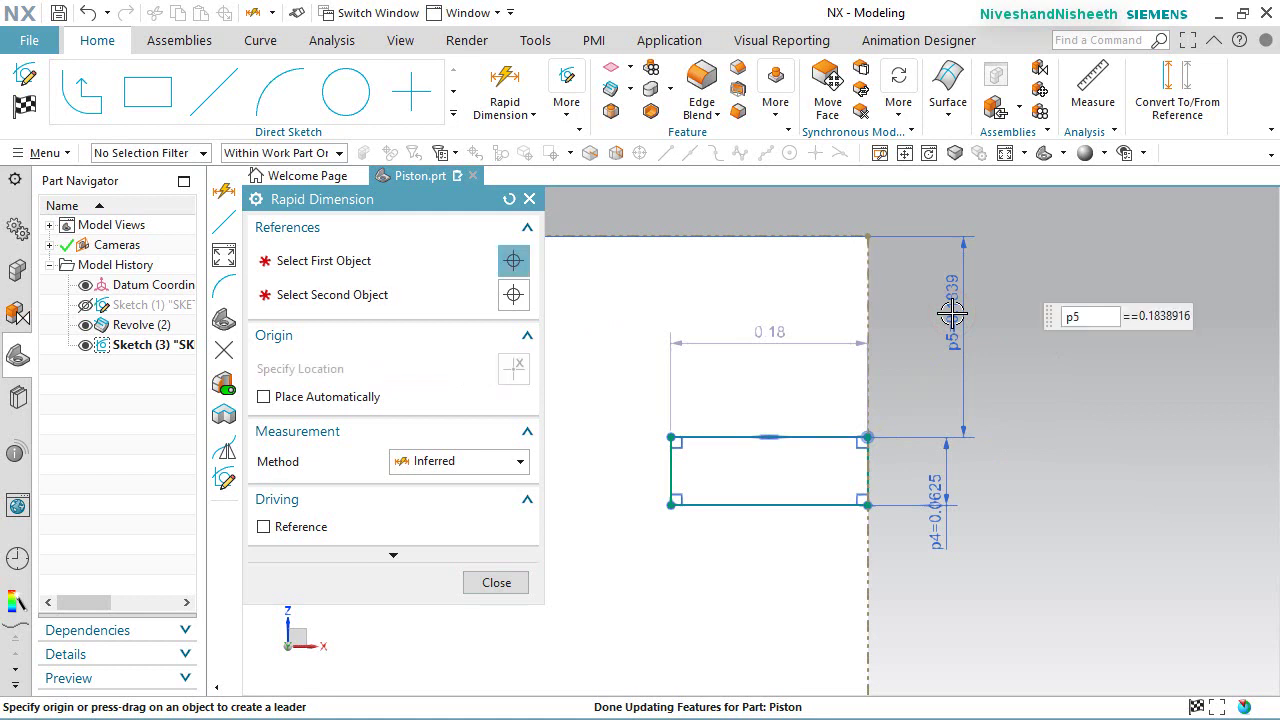
pyautogui.write('.25')
pyautogui.press('Return')
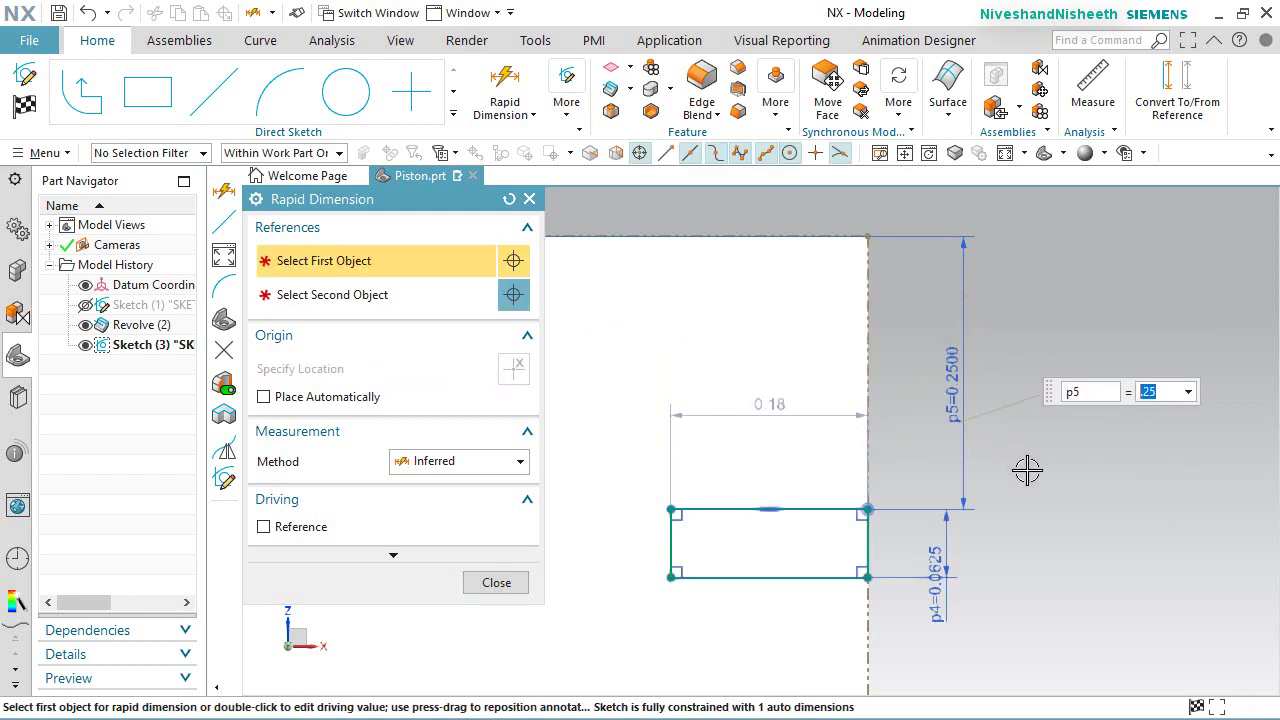
# Step: Dimension the horizontal distance from the vertical reference centre line to the small rectangle's inner vertical edge and set it to 1.86 in
pyautogui.scroll(-5, 1027, 470)
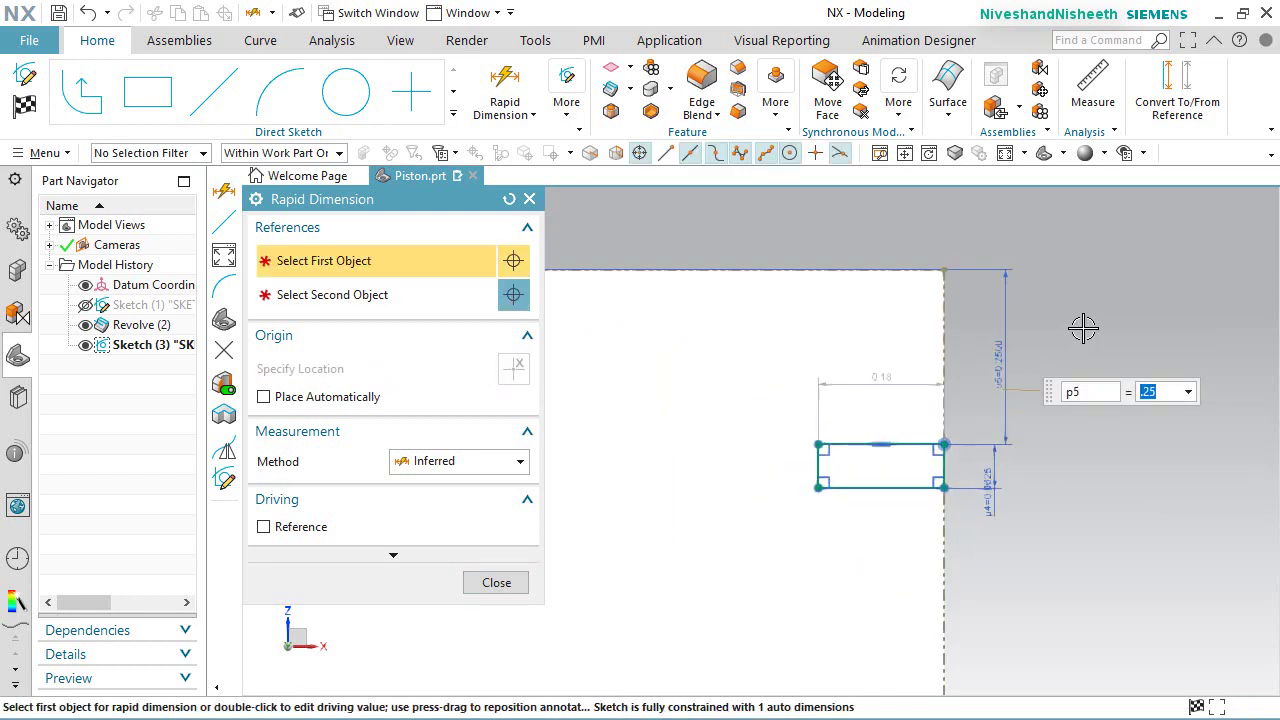
pyautogui.click(580, 383)
pyautogui.click(578, 382)
pyautogui.scroll(2, 940, 345)
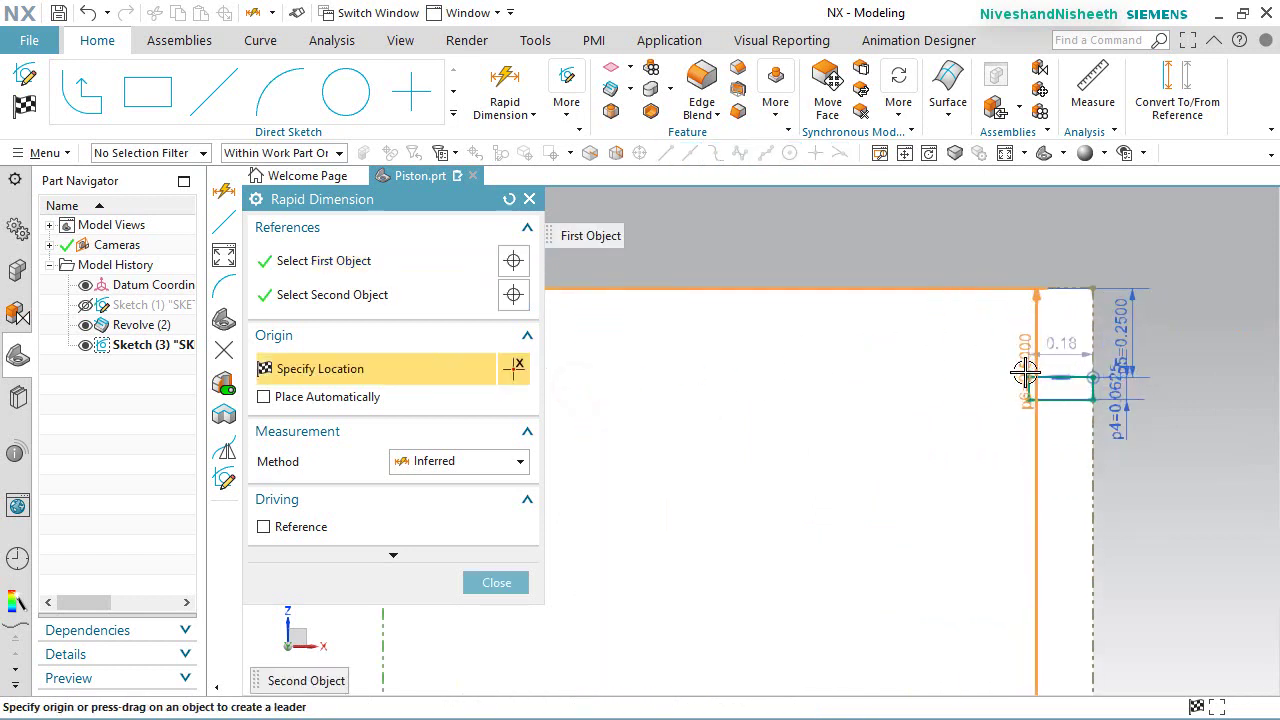
pyautogui.click(1024, 365)
pyautogui.click(1023, 366)
pyautogui.scroll(-1, 1045, 341)
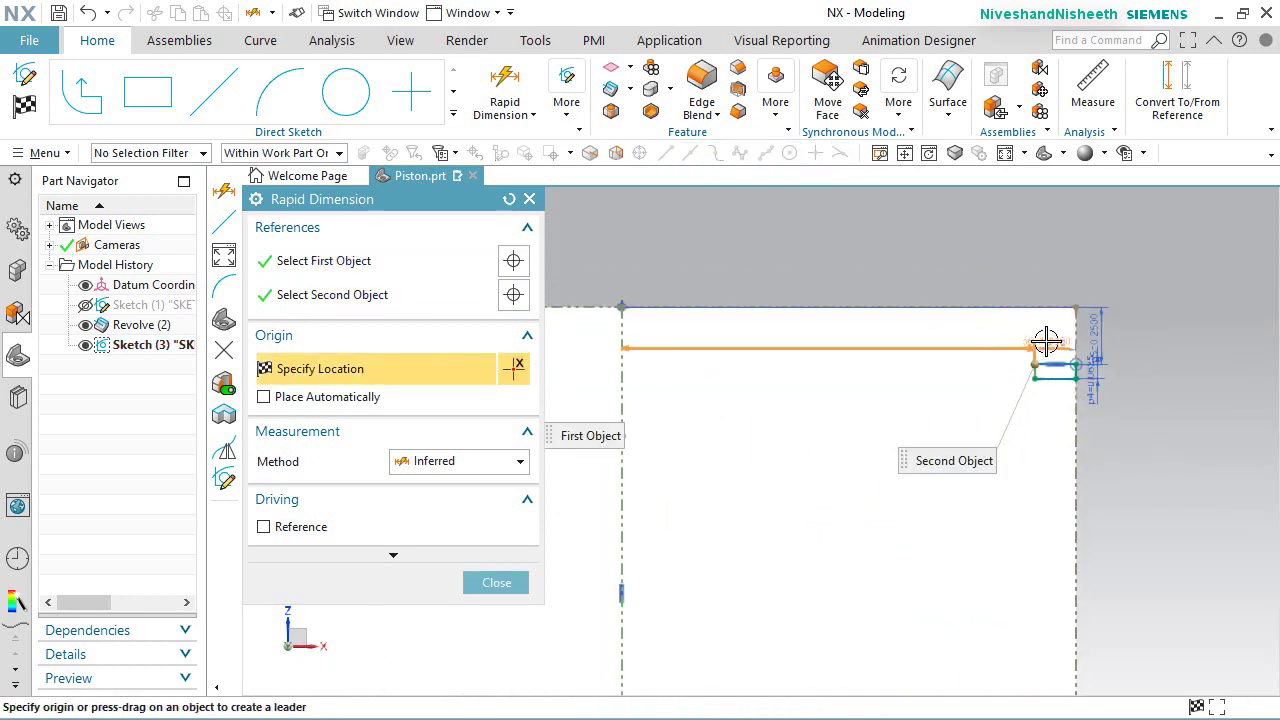
pyautogui.scroll(-1, 980, 300)
pyautogui.click(909, 266)
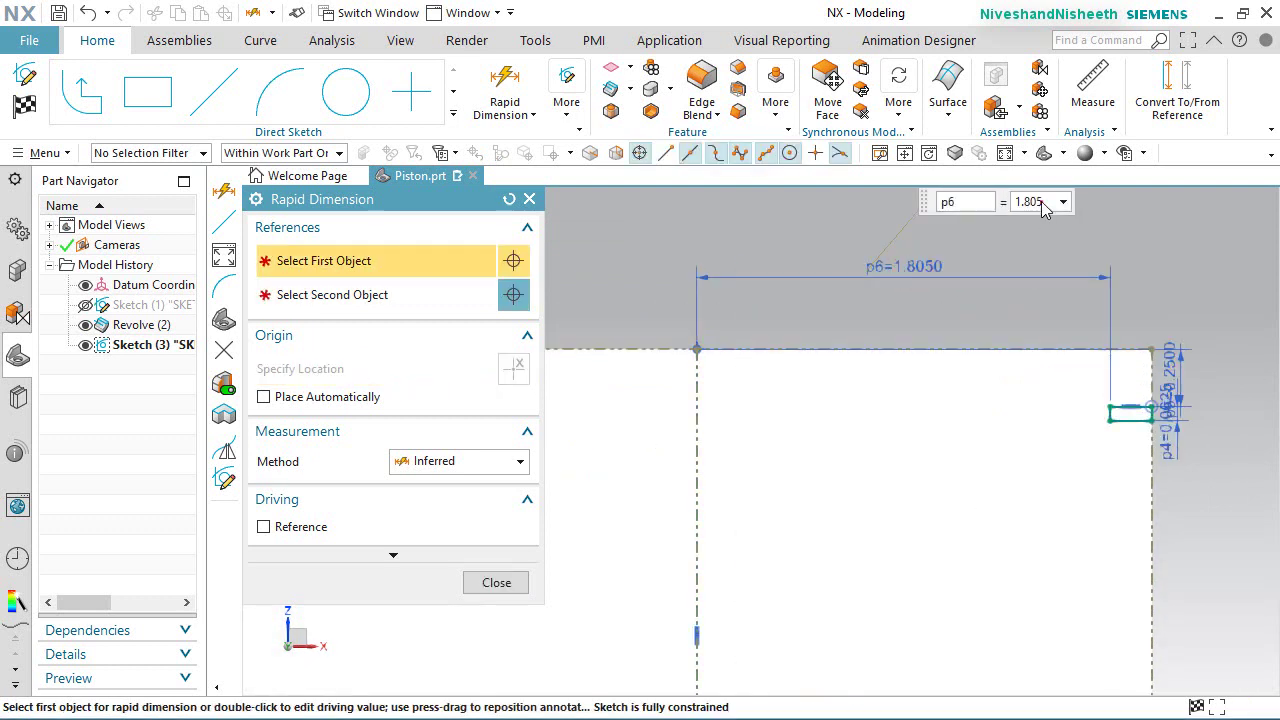
pyautogui.click(1041, 203)
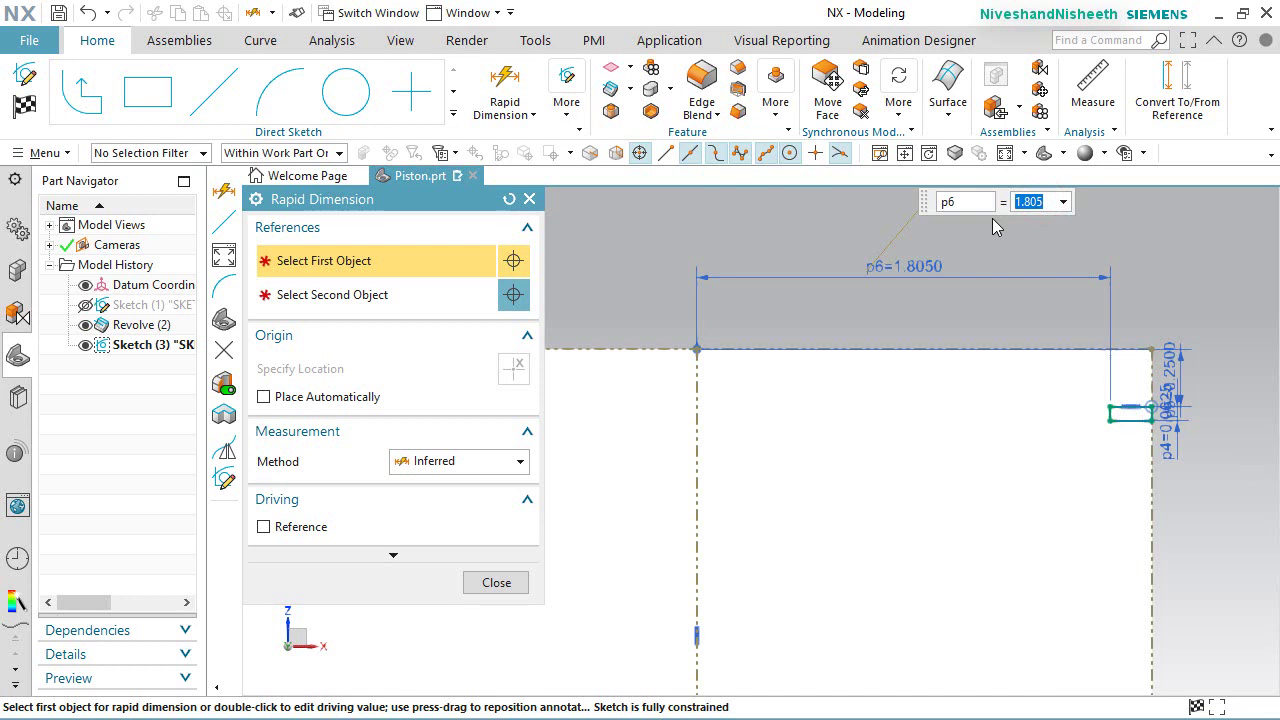
pyautogui.write('1.86')
pyautogui.press('Return')
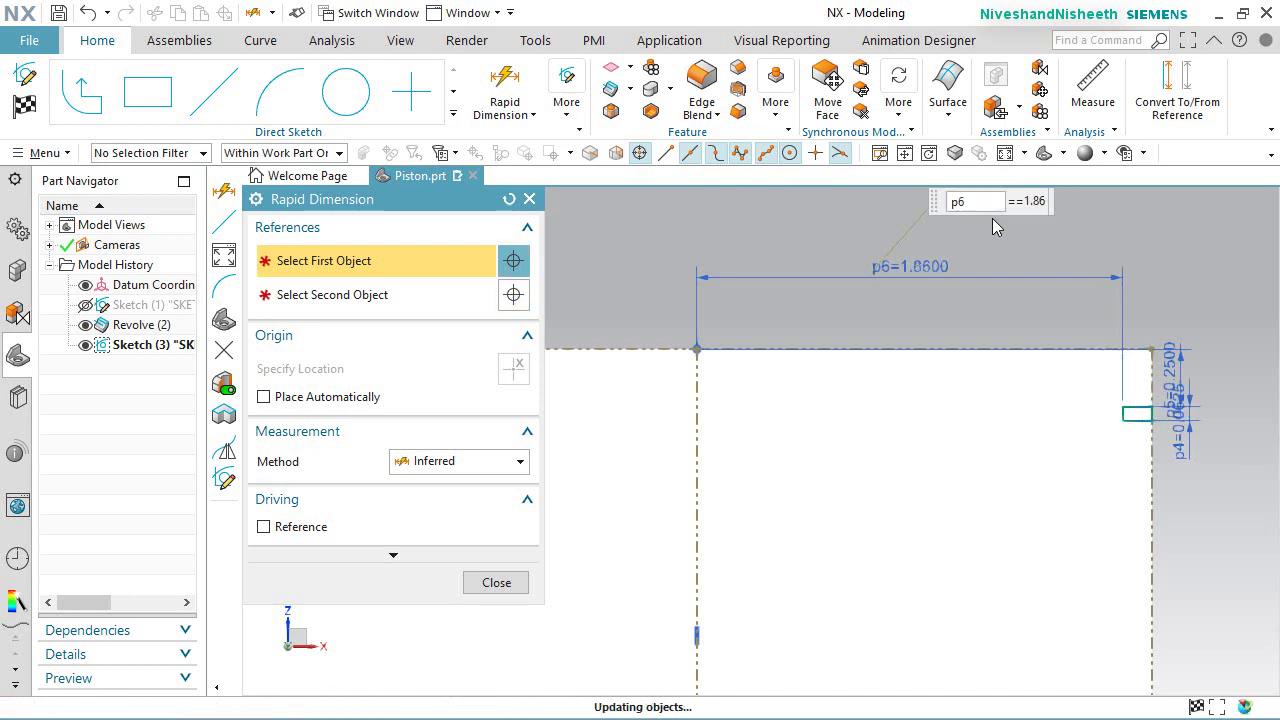
pyautogui.click(496, 583)
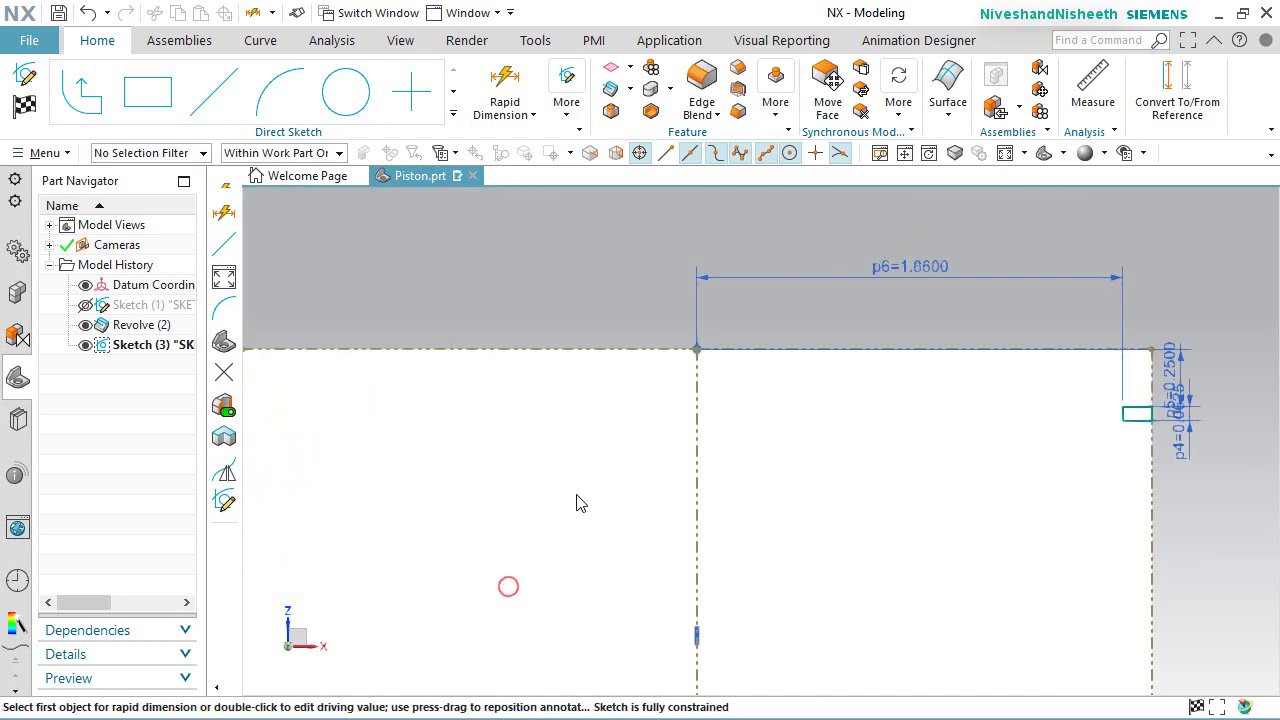
# Step: Reposition the 0.25 in and 0.0625 in dimensions beside the outline so that they are clear of each other
pyautogui.scroll(-2, 651, 300)
pyautogui.scroll(2, 1000, 378)
pyautogui.scroll(2, 936, 271)
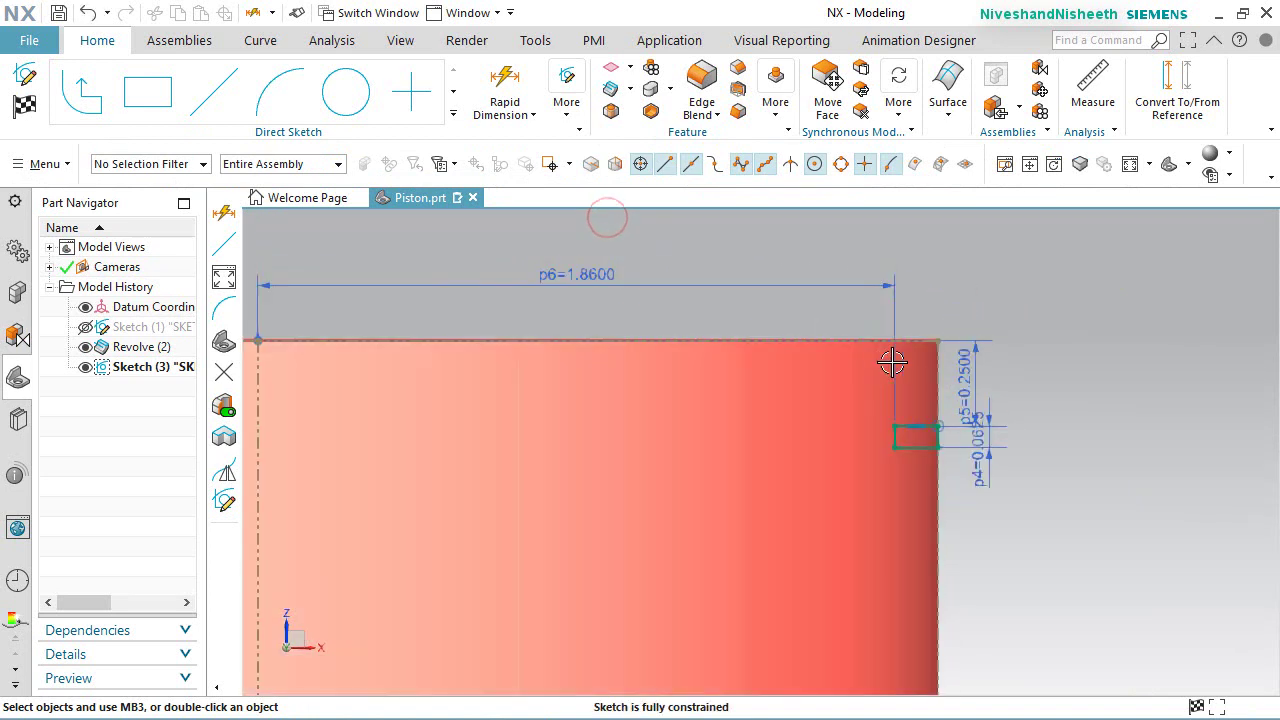
pyautogui.scroll(2, 965, 385)
pyautogui.moveTo(955, 370); pyautogui.dragTo(1052, 390)
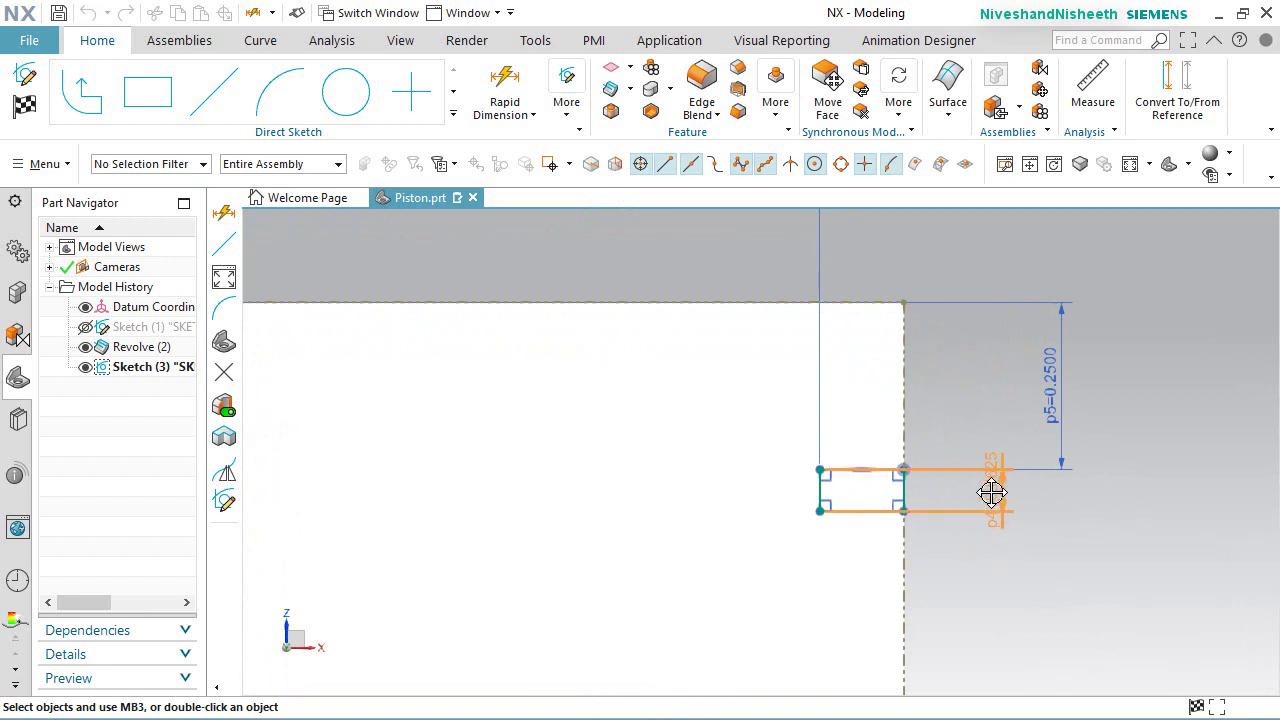
pyautogui.moveTo(992, 492); pyautogui.dragTo(1000, 577)
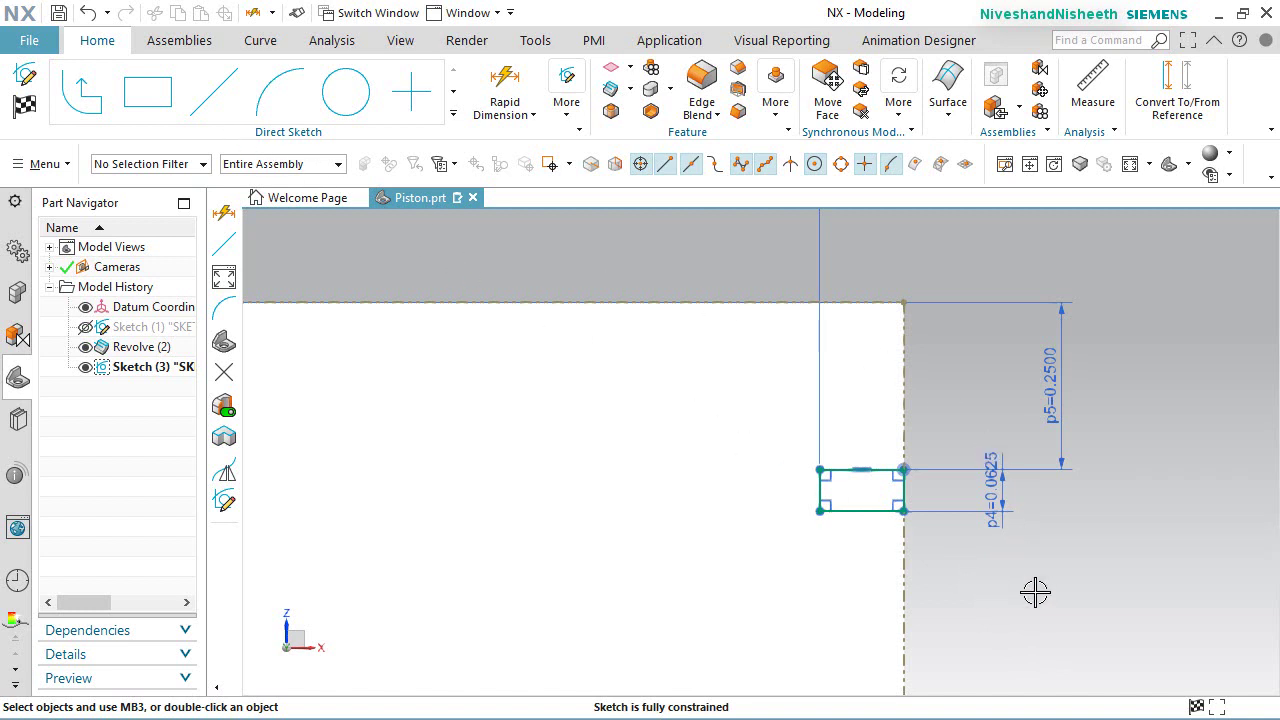
# Step: Sketch a second rectangle about 0.13 by 0.06 in below the first, starting on the outline's +X vertical edge
pyautogui.click(1035, 593)
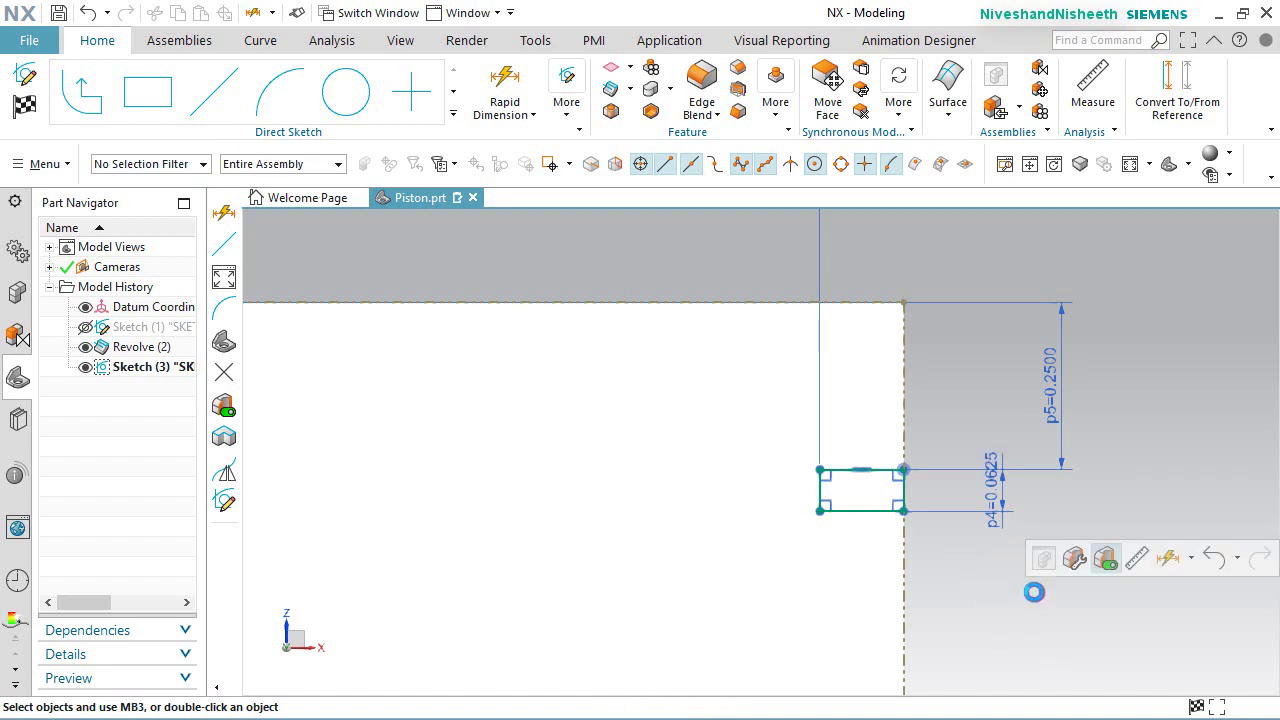
pyautogui.click(1188, 558)
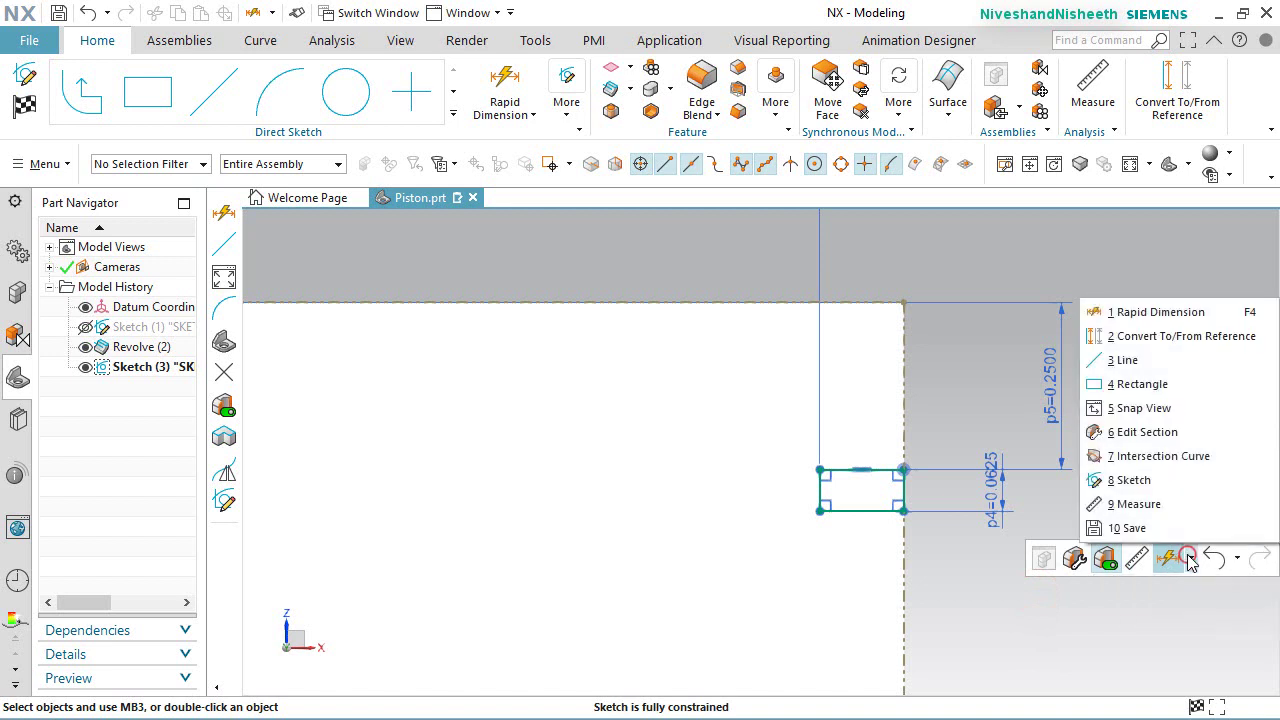
pyautogui.click(1128, 385)
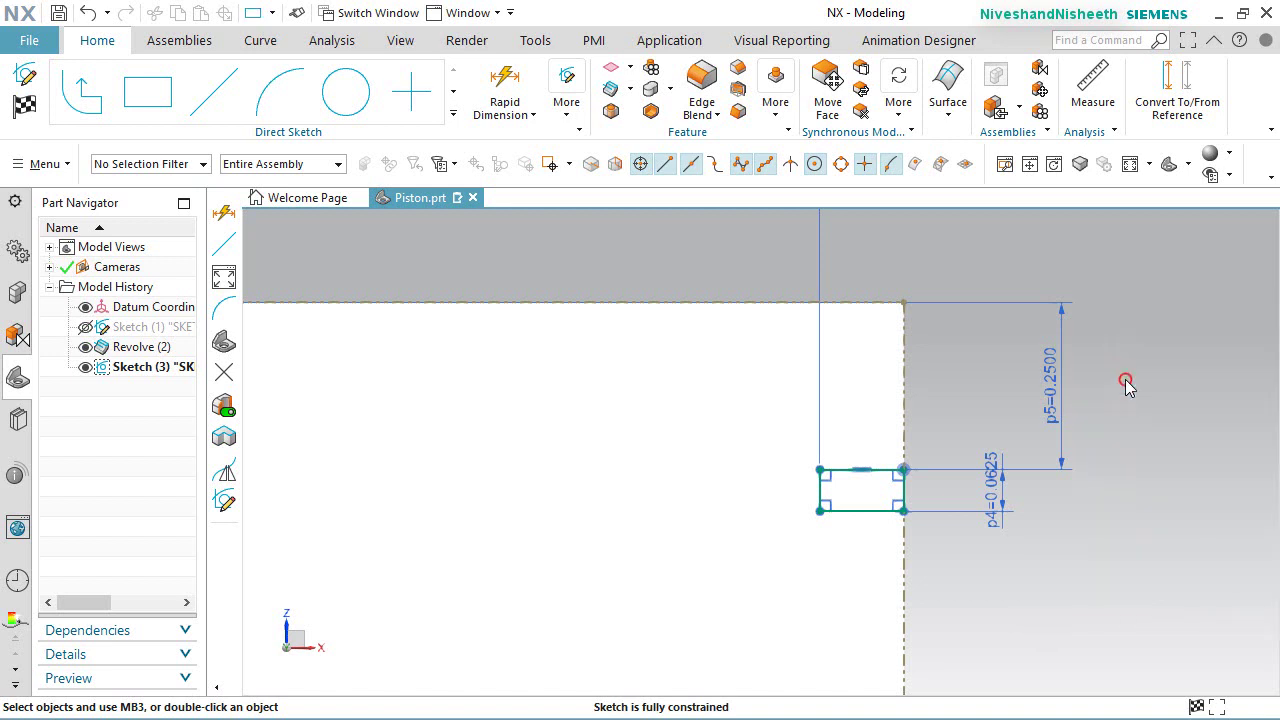
pyautogui.click(909, 601)
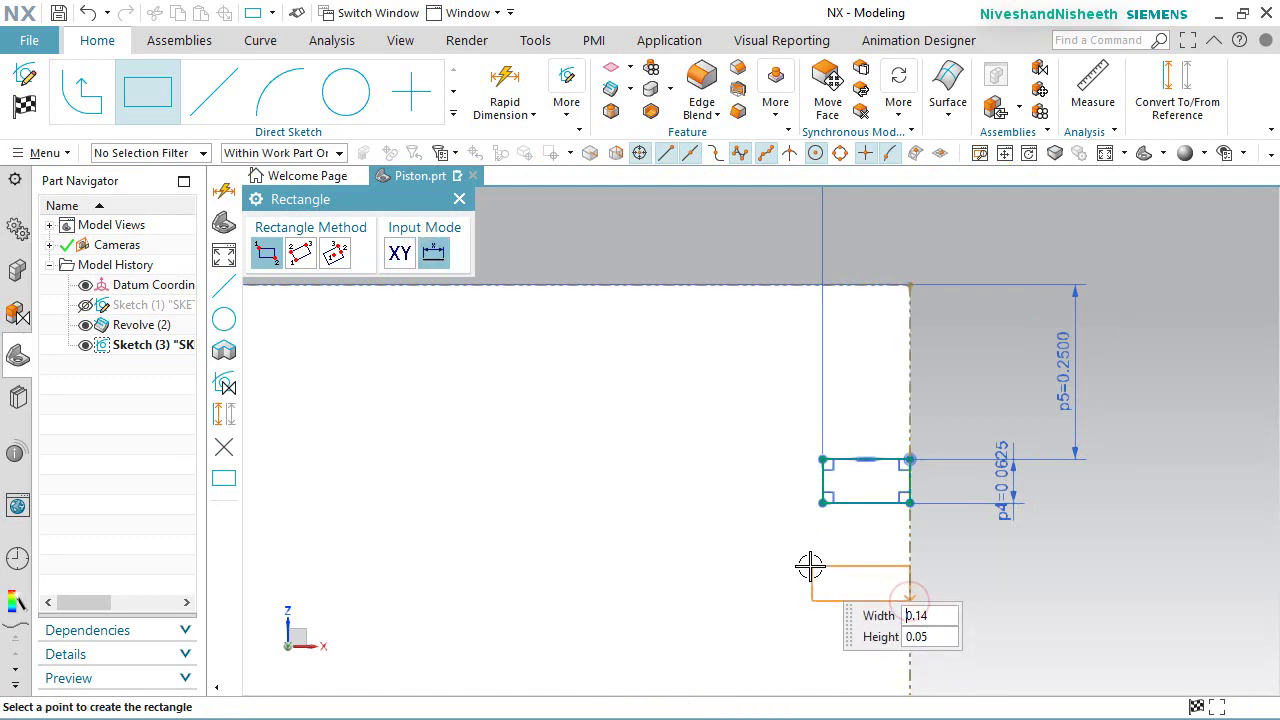
pyautogui.click(818, 558)
pyautogui.press('Escape')
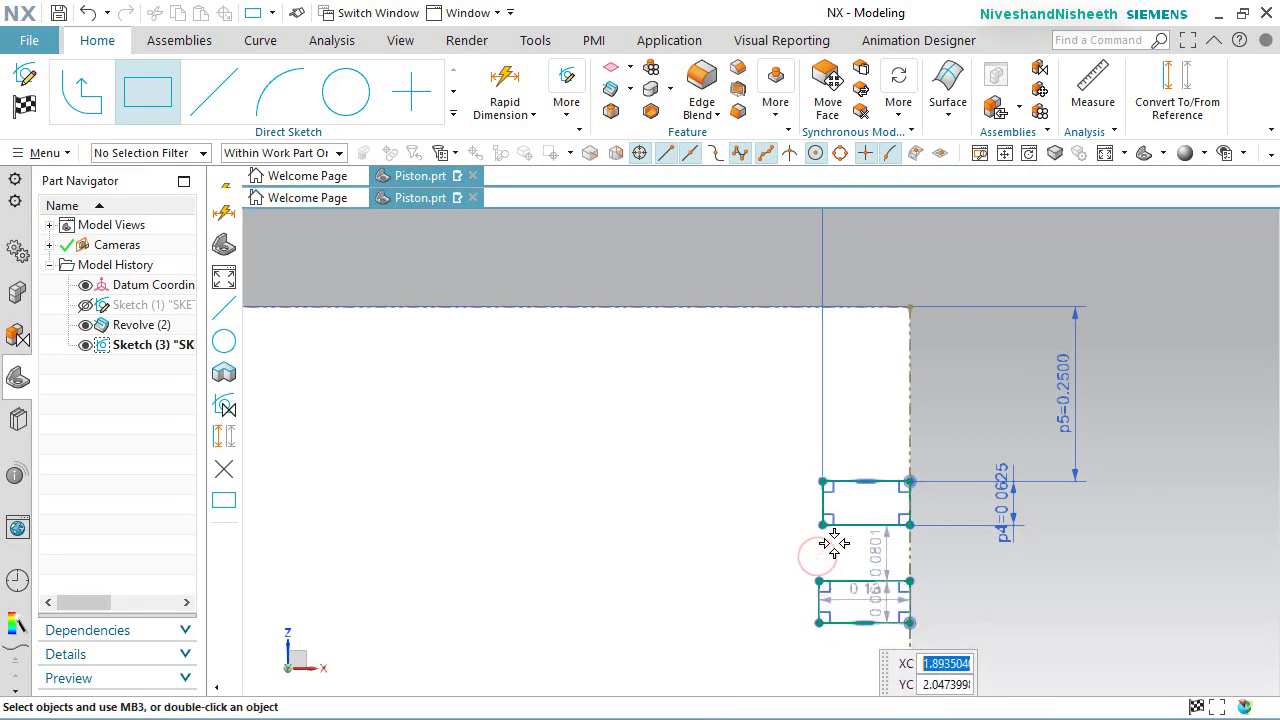
# Step: Make the inner vertical edges of the two small rectangles collinear
pyautogui.scroll(3, 811, 560)
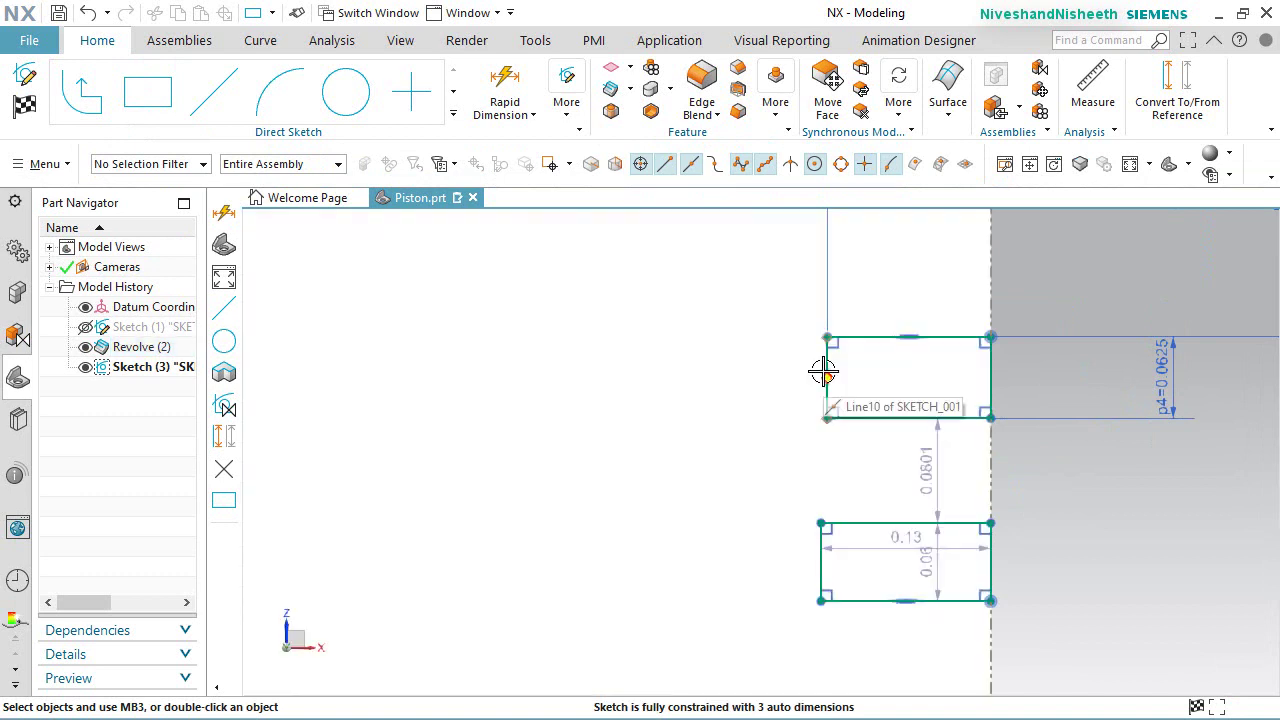
pyautogui.click(825, 360)
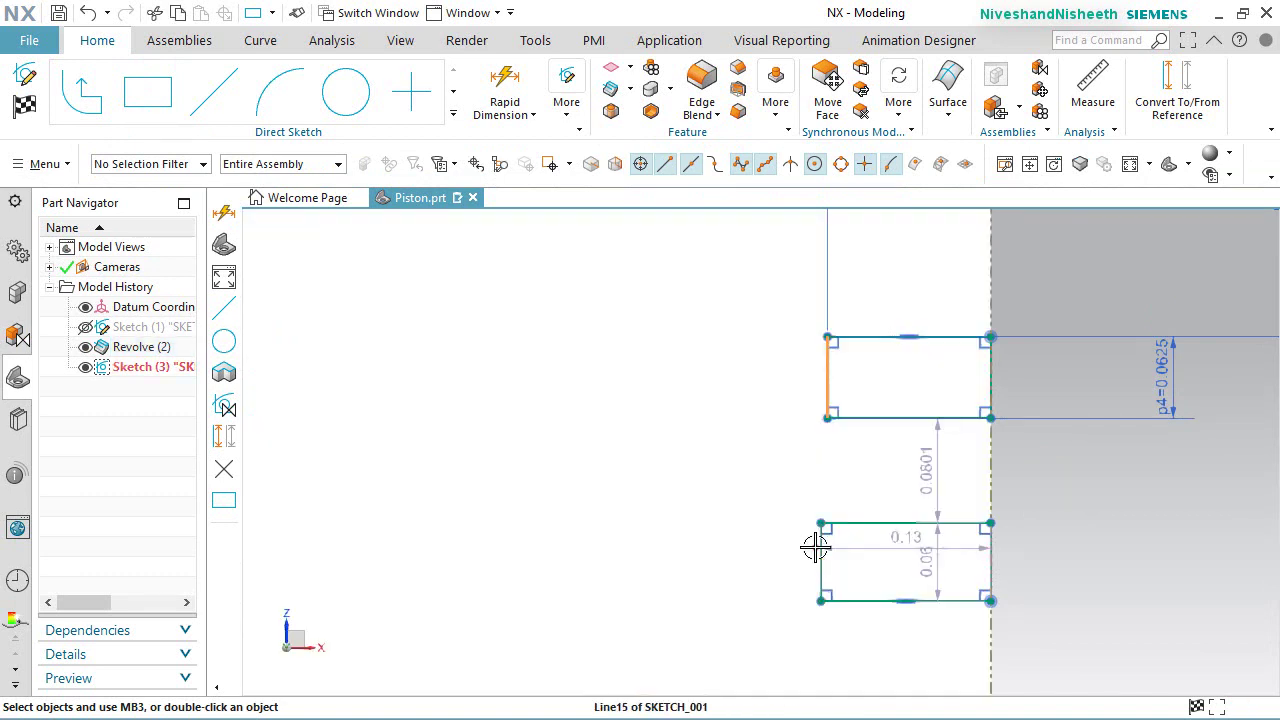
pyautogui.click(820, 547)
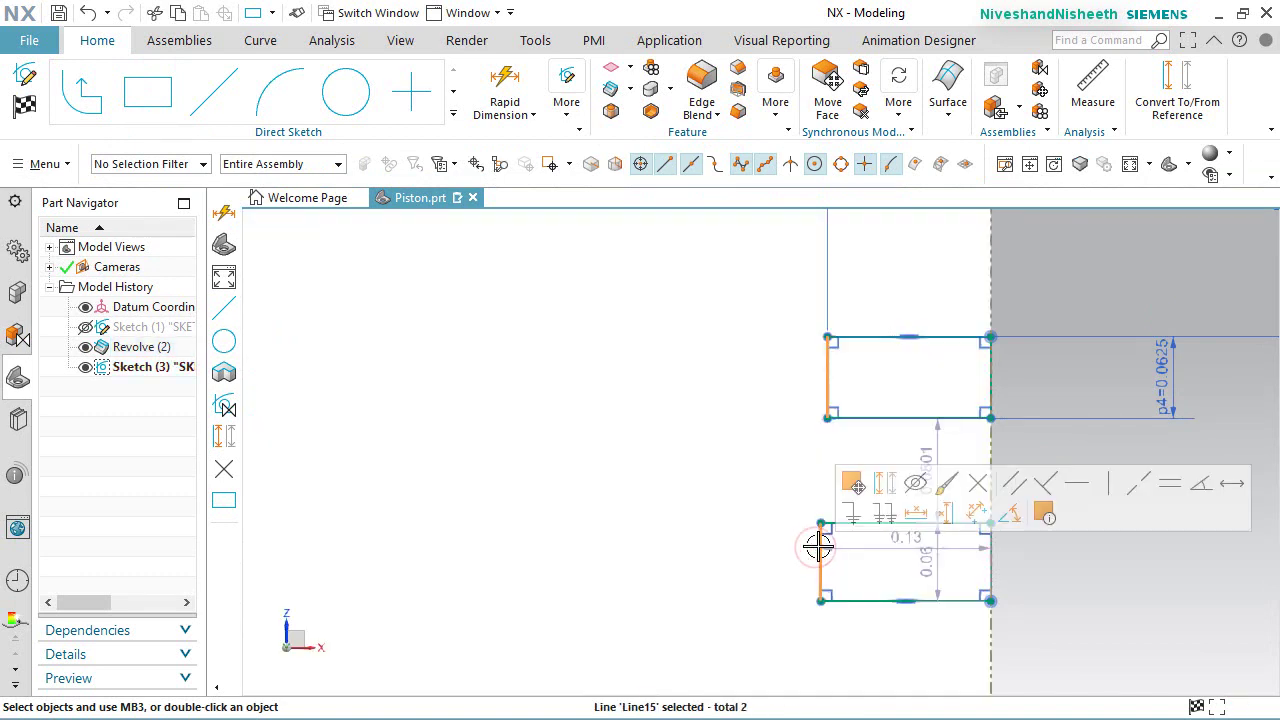
pyautogui.click(1135, 488)
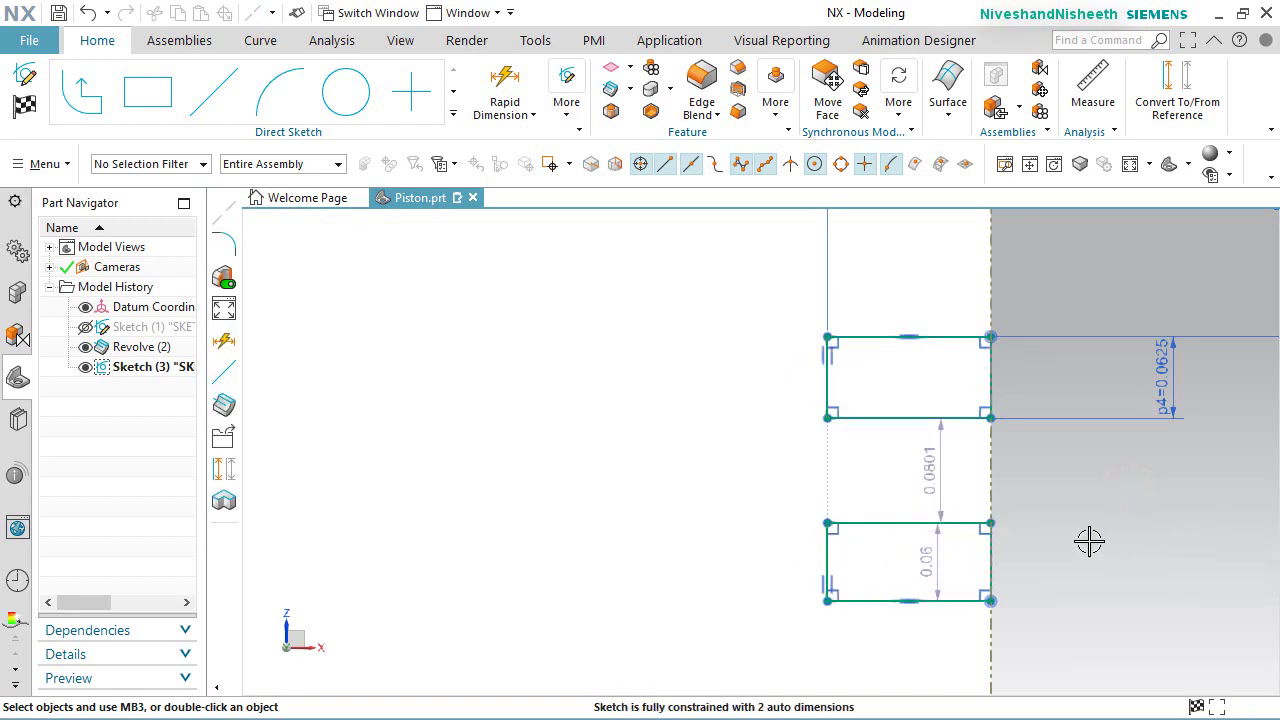
# Step: Move the gap dimension between the two rectangles outside the outline and set it to 0.1875 in
pyautogui.moveTo(935, 470); pyautogui.dragTo(1034, 471)
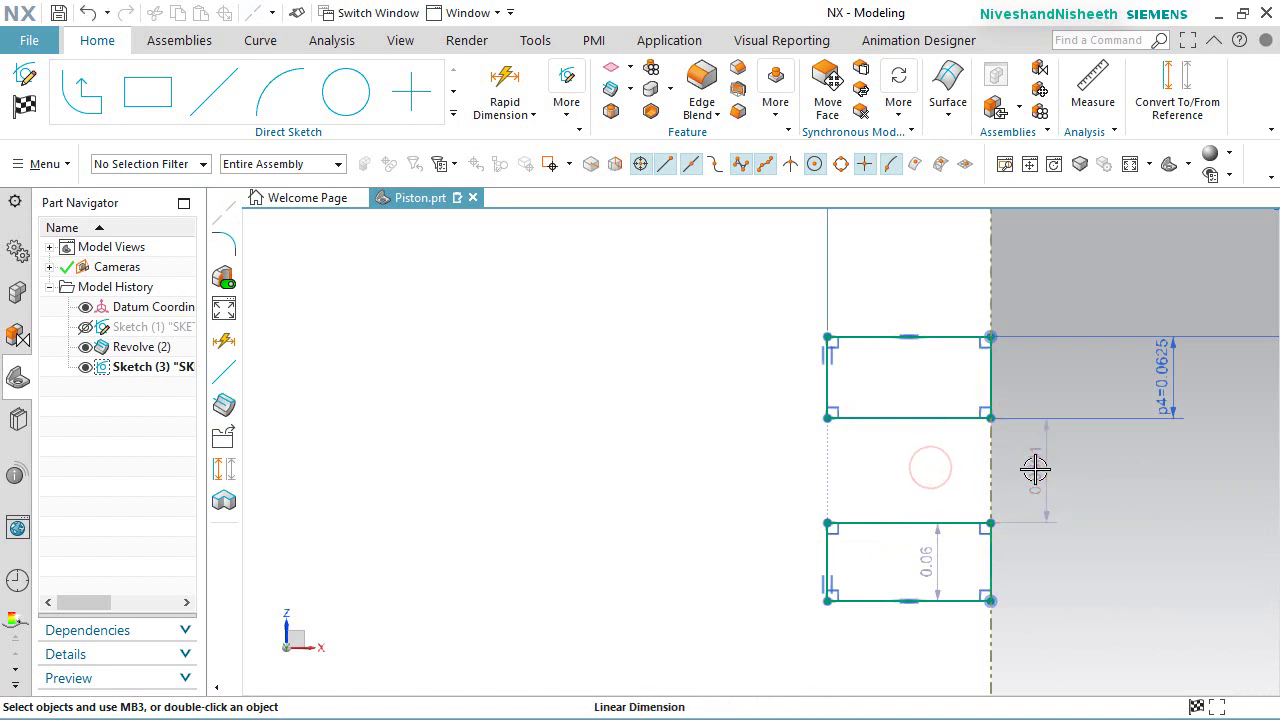
pyautogui.doubleClick(1035, 470)
pyautogui.write('.1875')
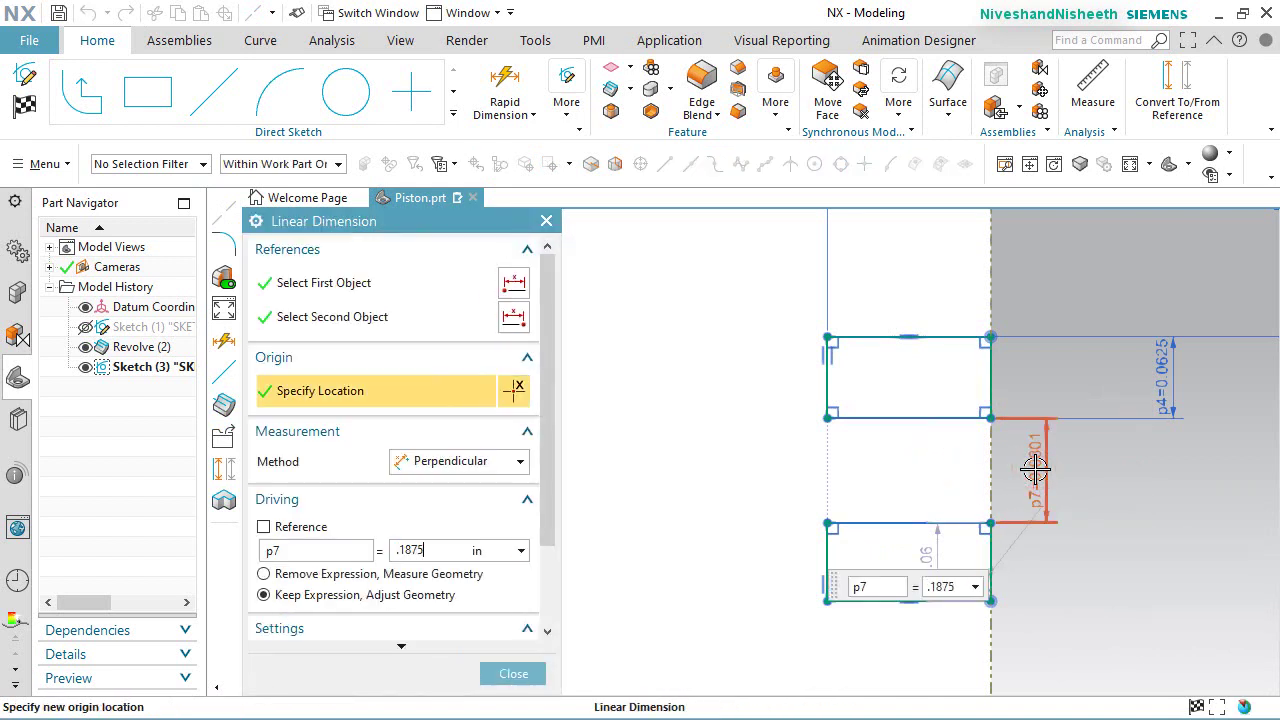
pyautogui.press('Return')
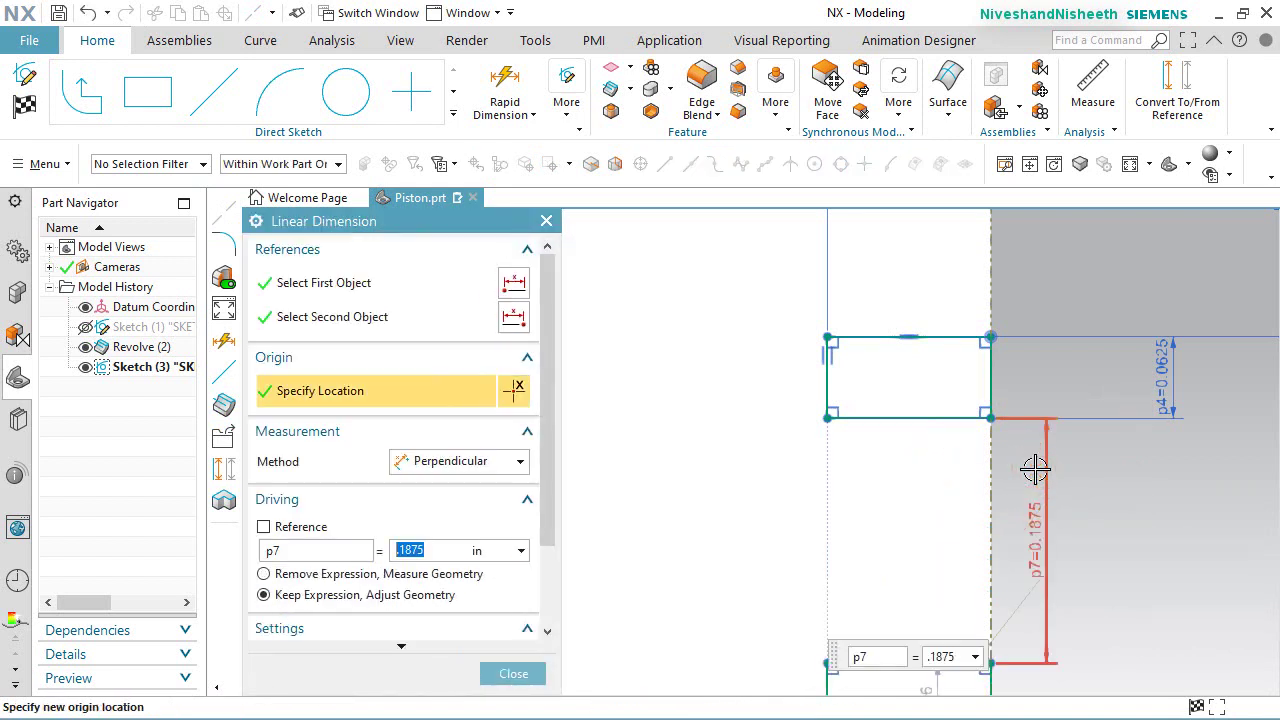
pyautogui.click(513, 674)
pyautogui.scroll(-3, 966, 529)
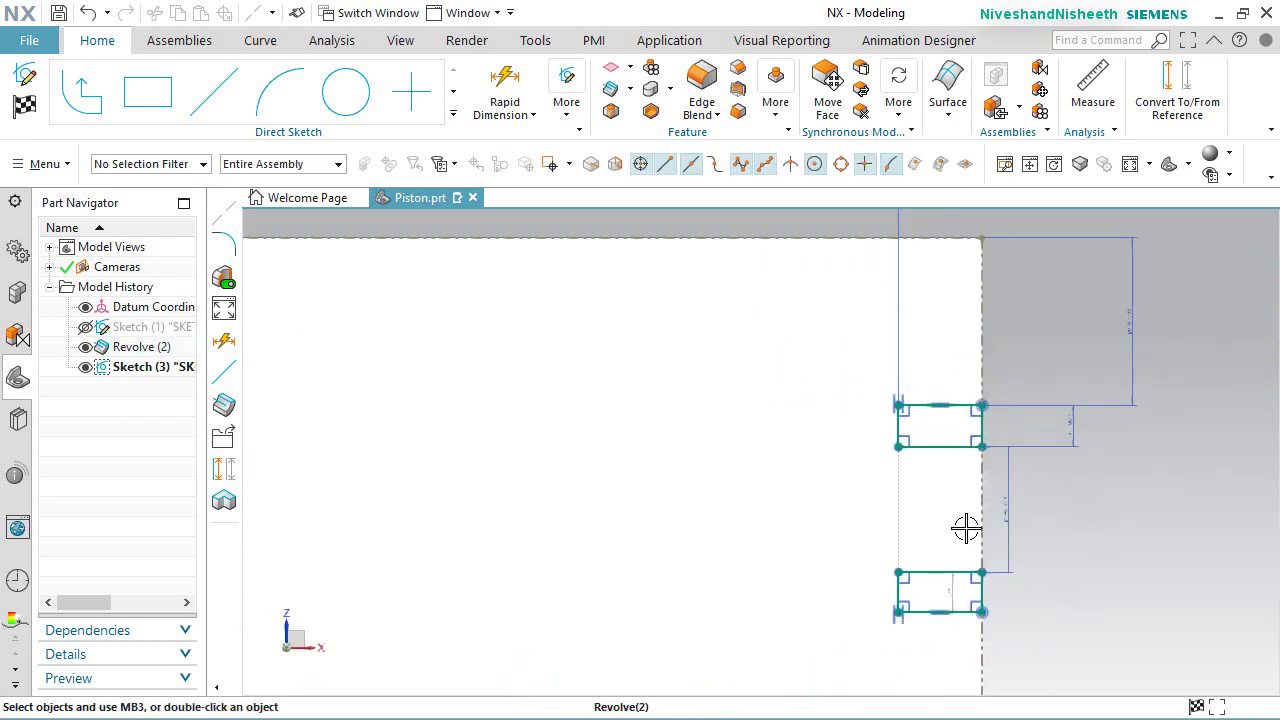
pyautogui.scroll(2, 943, 634)
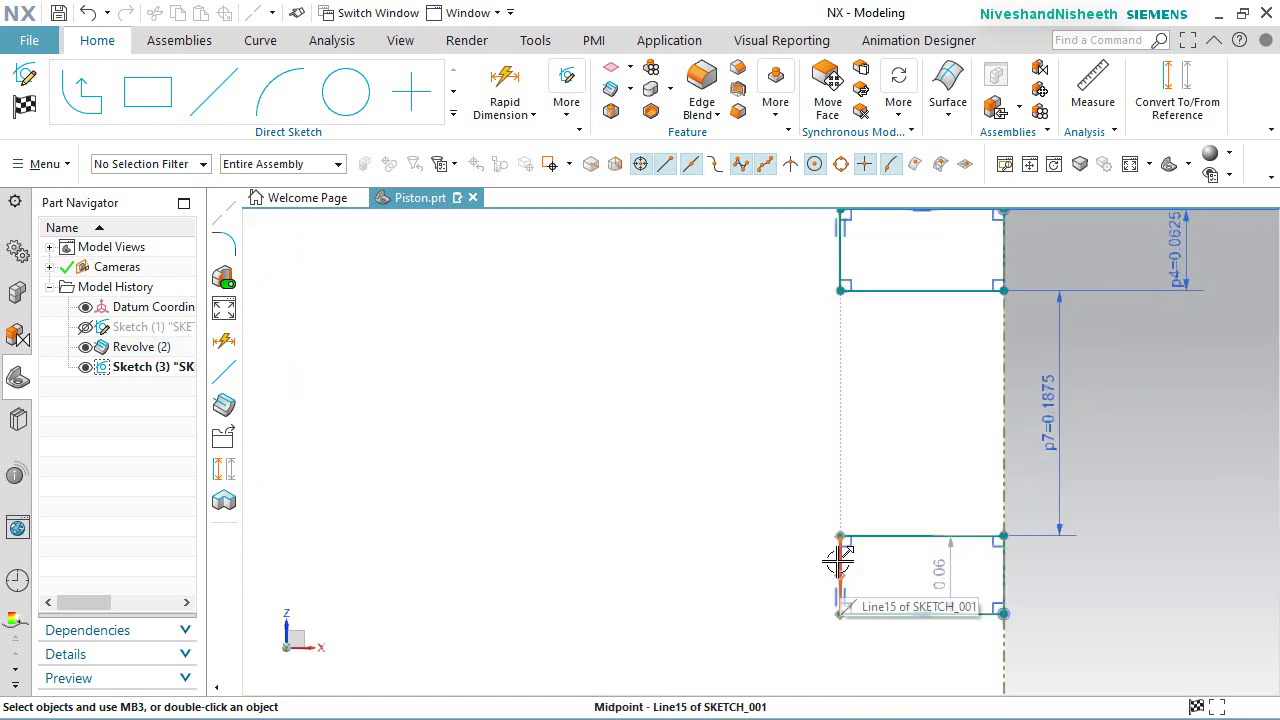
pyautogui.click(838, 565)
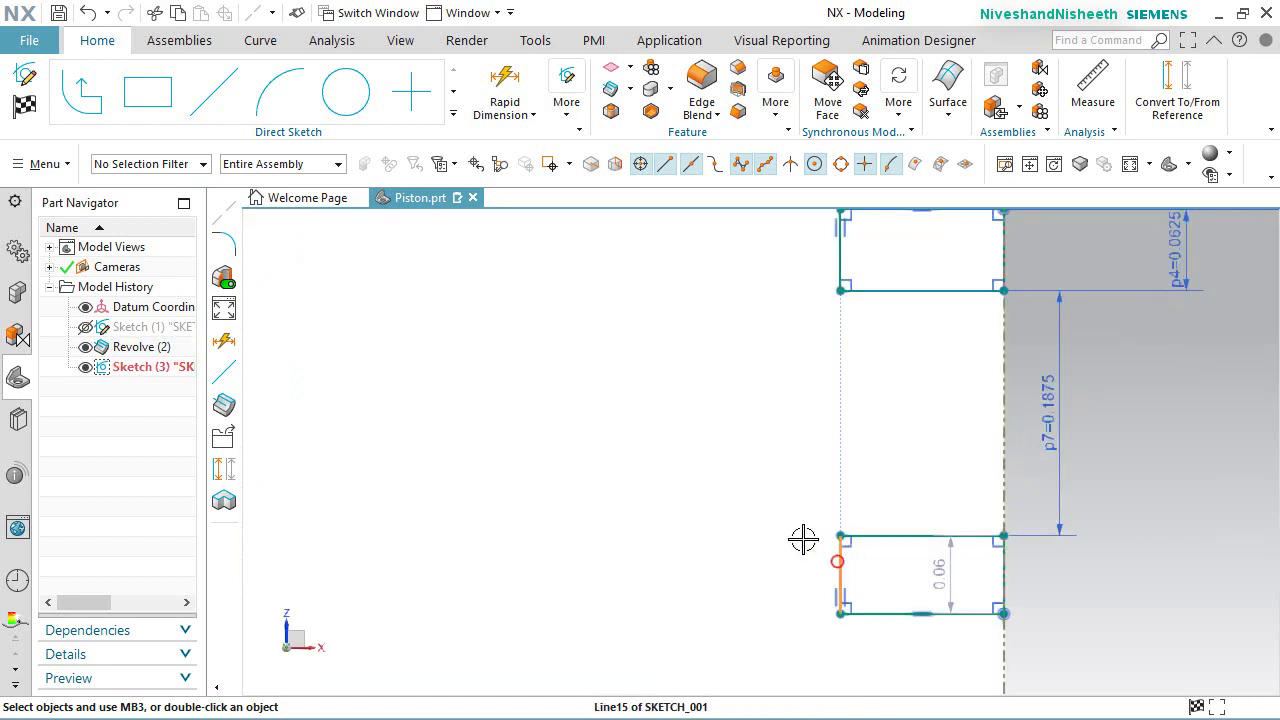
pyautogui.click(836, 268)
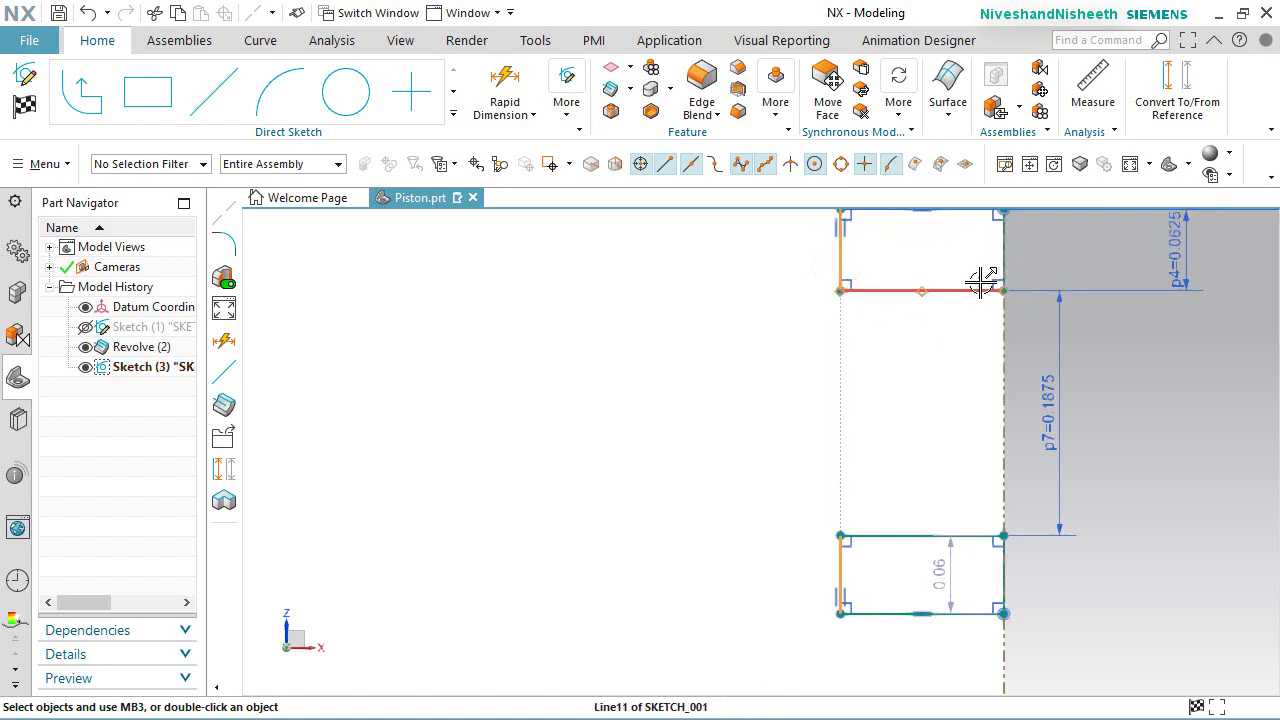
pyautogui.press('Escape')
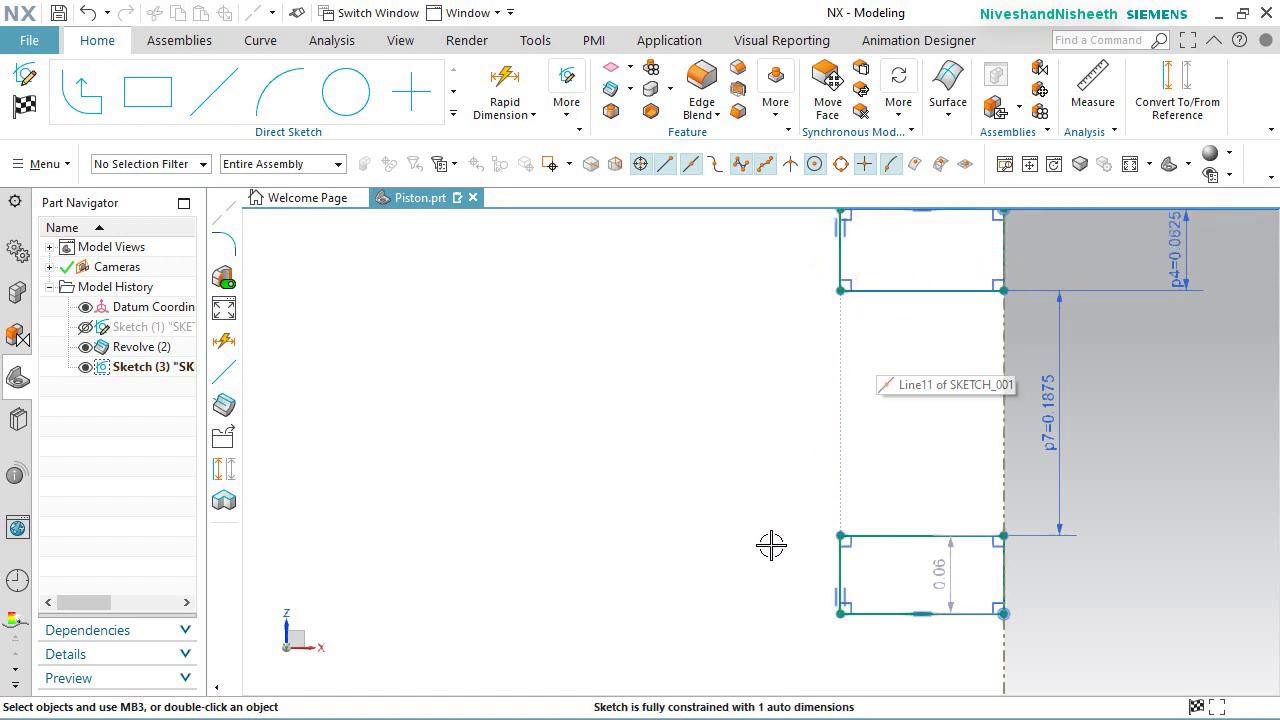
# Step: Apply an equal length constraint to the inner vertical edges of the two small rectangles
pyautogui.click(838, 563)
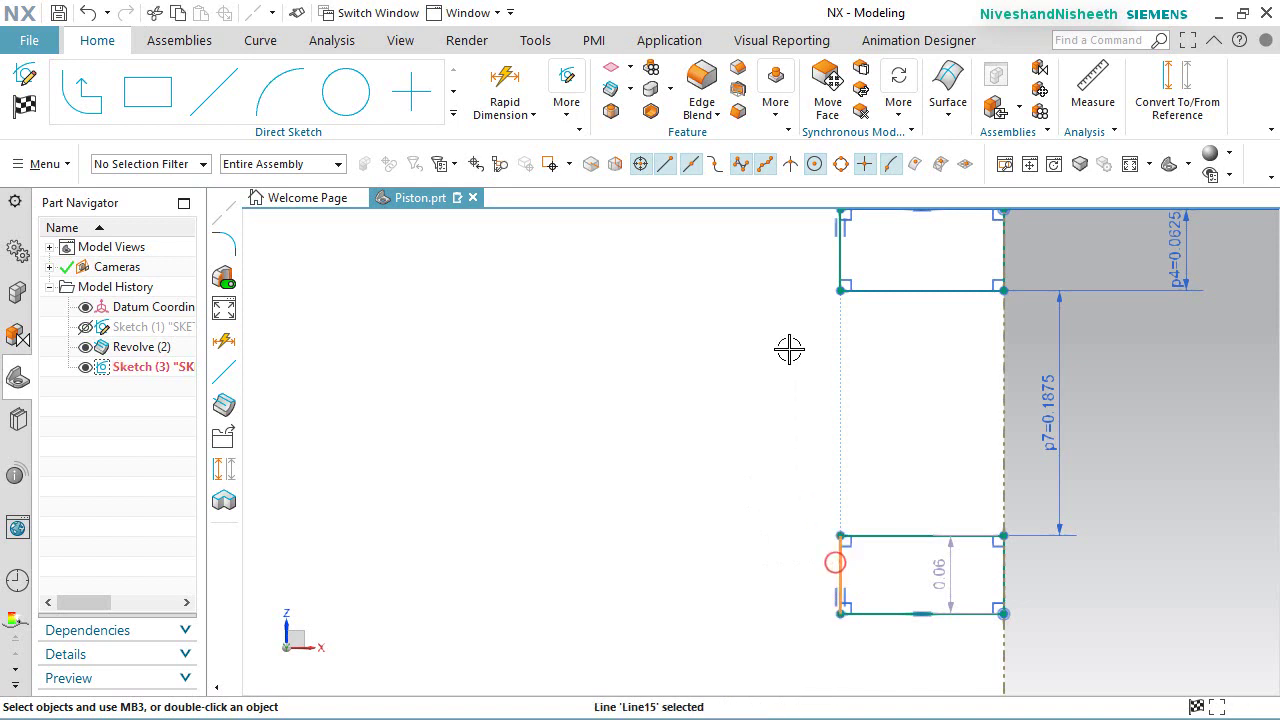
pyautogui.click(836, 262)
pyautogui.click(837, 265)
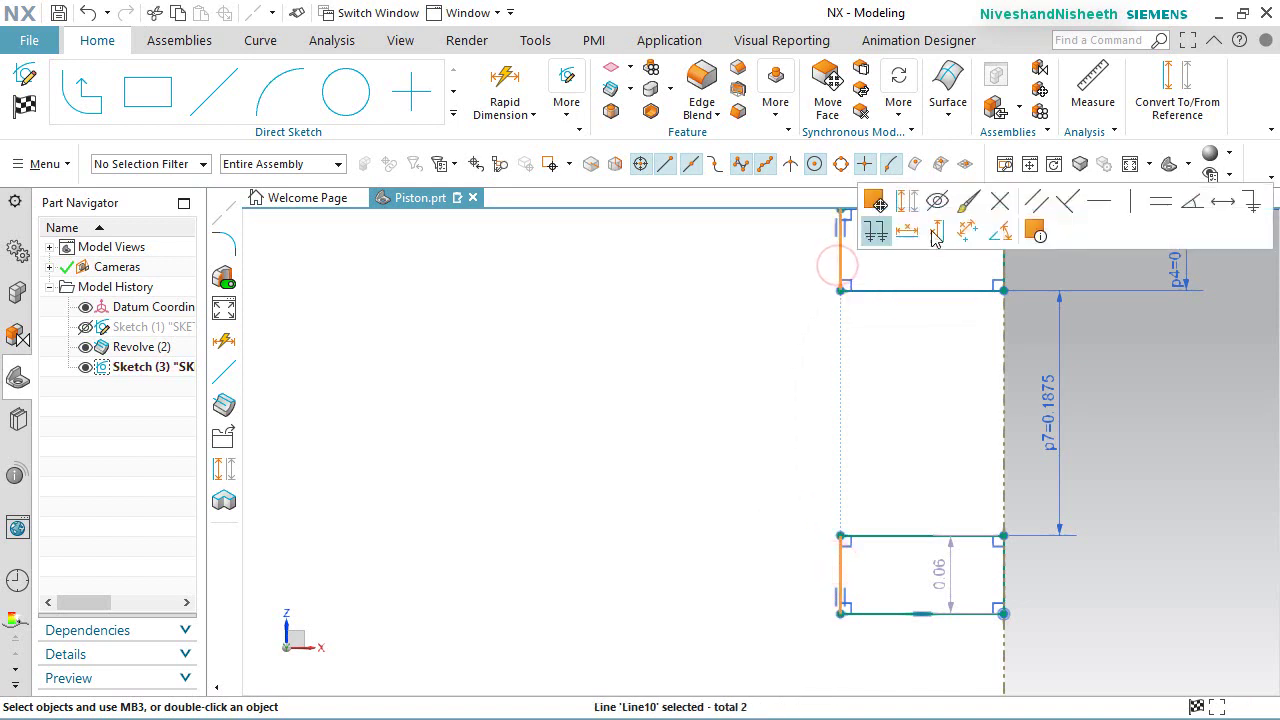
pyautogui.click(1164, 193)
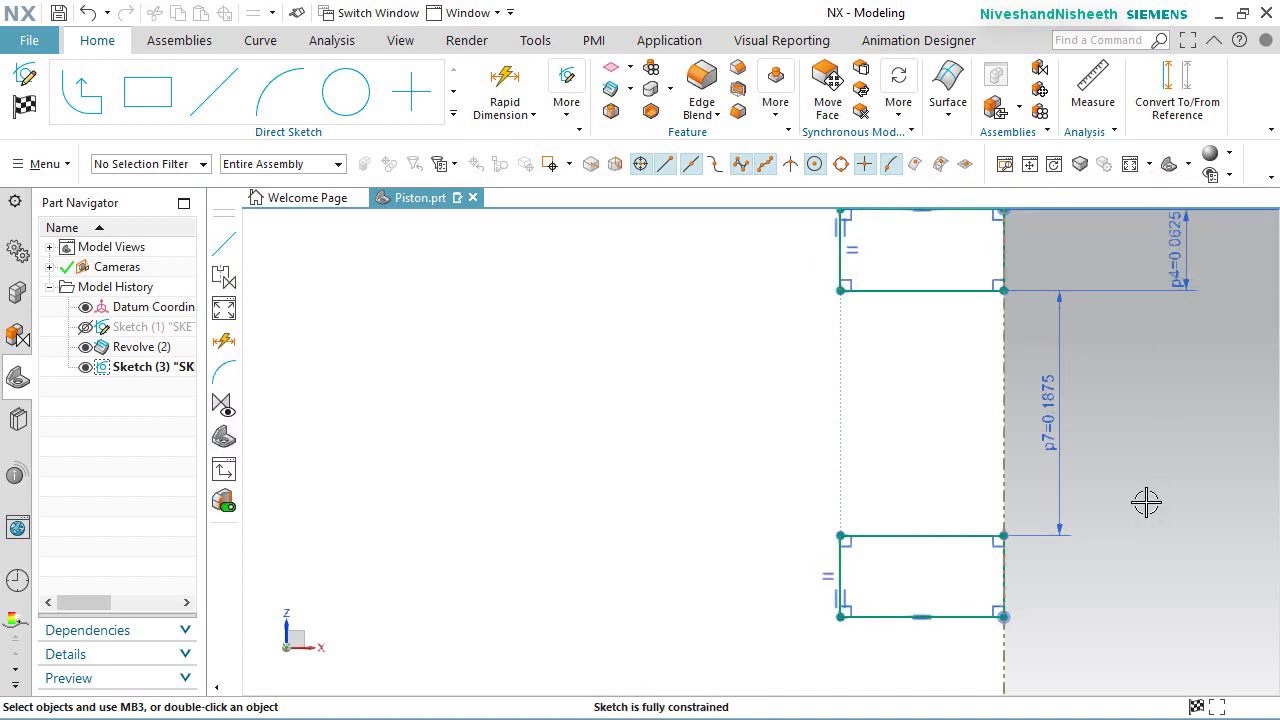
# Step: Sketch a third rectangle about 0.08 by 0.105 in below the second, starting on the outline's +X vertical edge
pyautogui.click(148, 92)
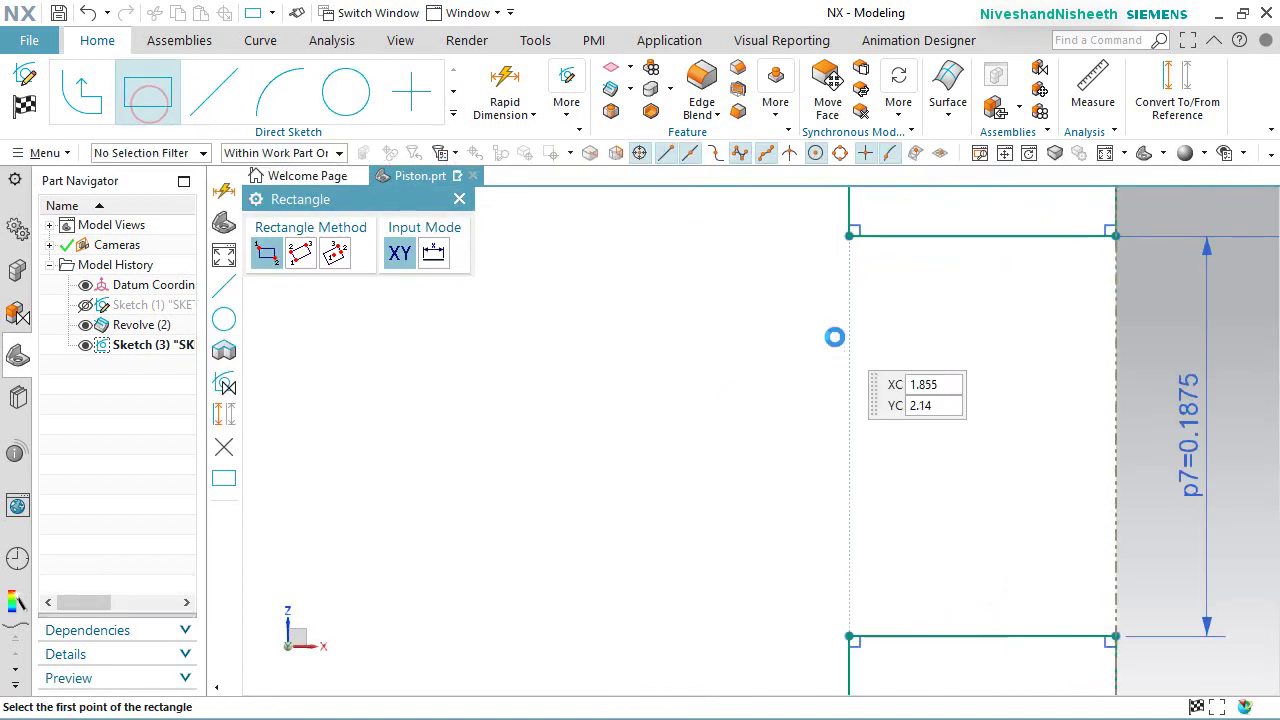
pyautogui.scroll(-6, 834, 337)
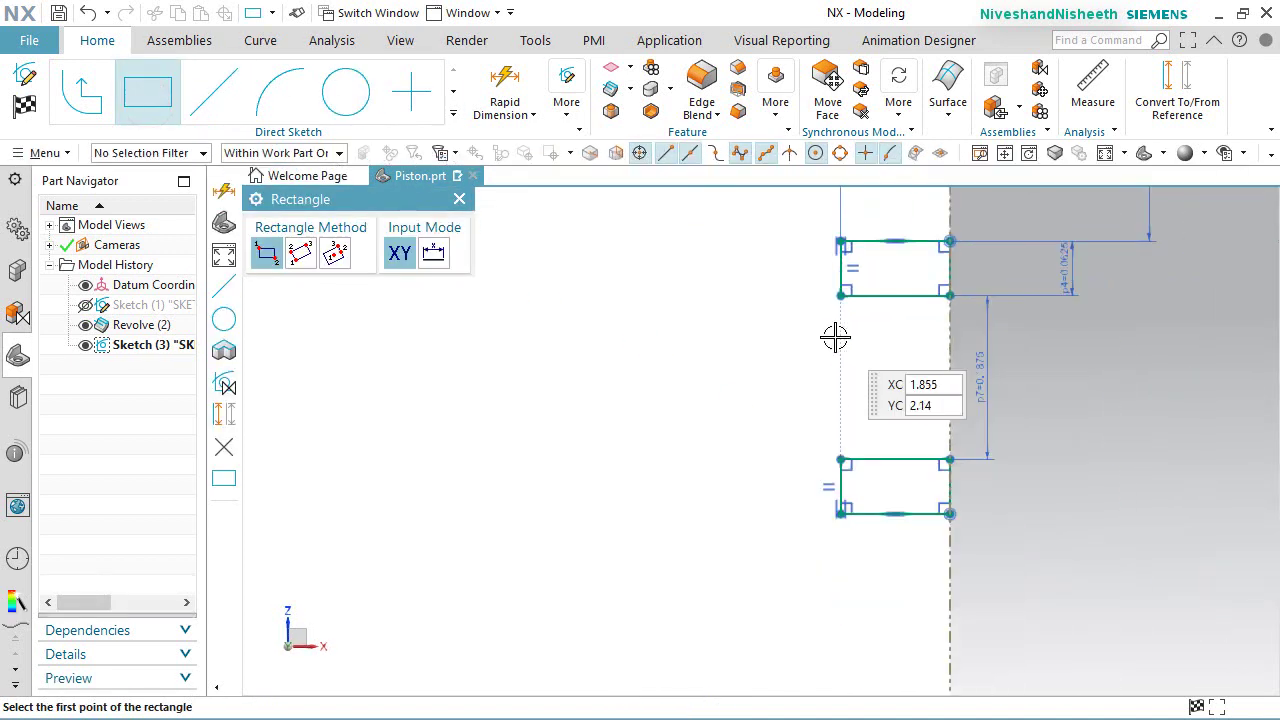
pyautogui.click(937, 600)
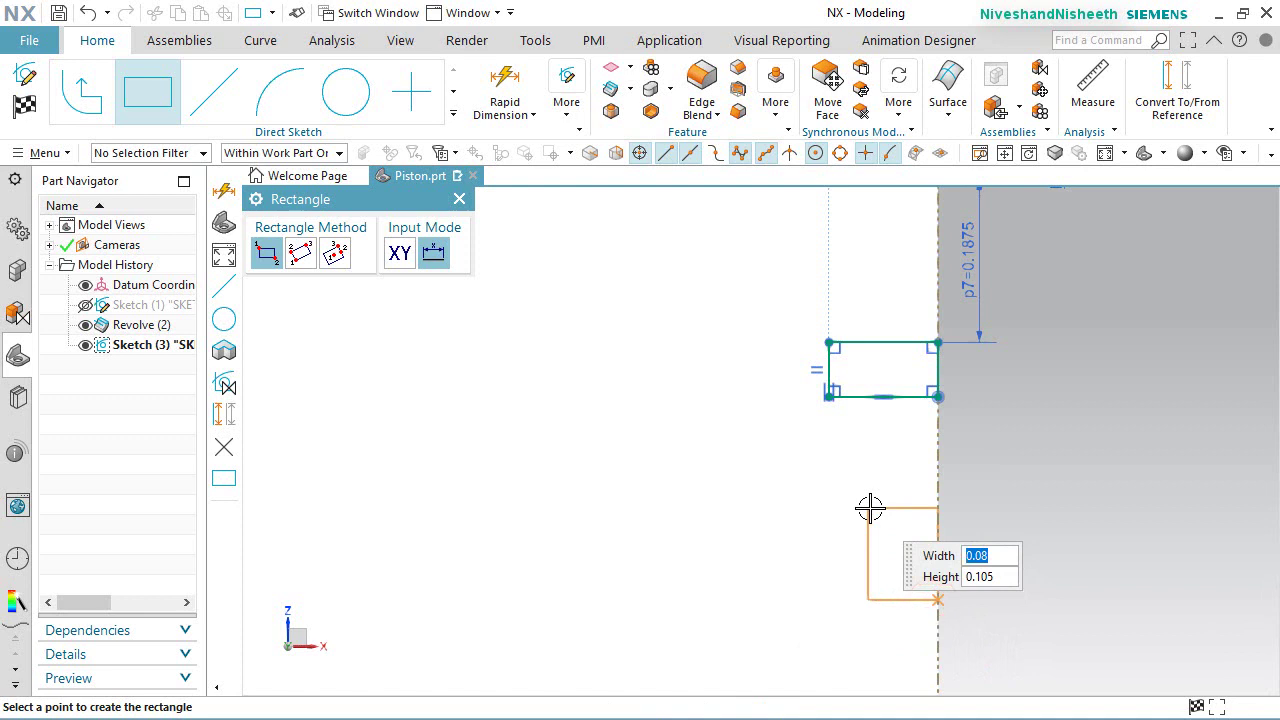
pyautogui.click(868, 508)
pyautogui.press('Escape')
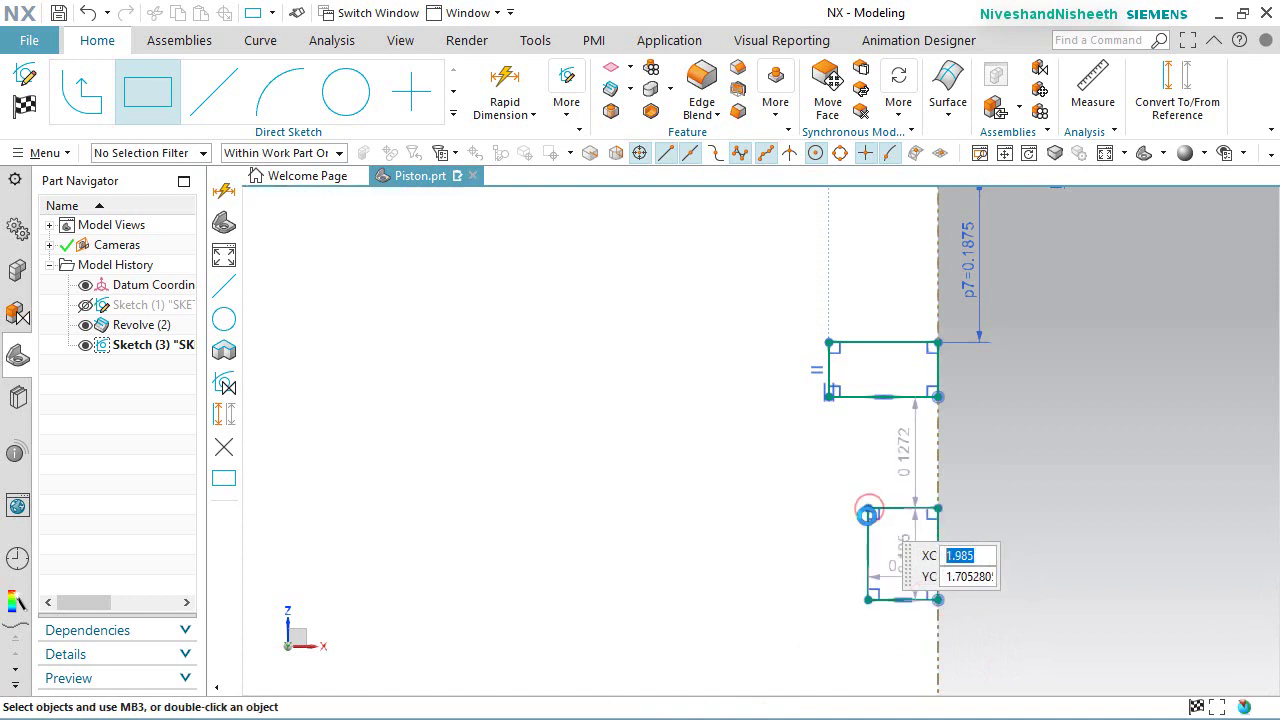
pyautogui.scroll(3, 860, 540)
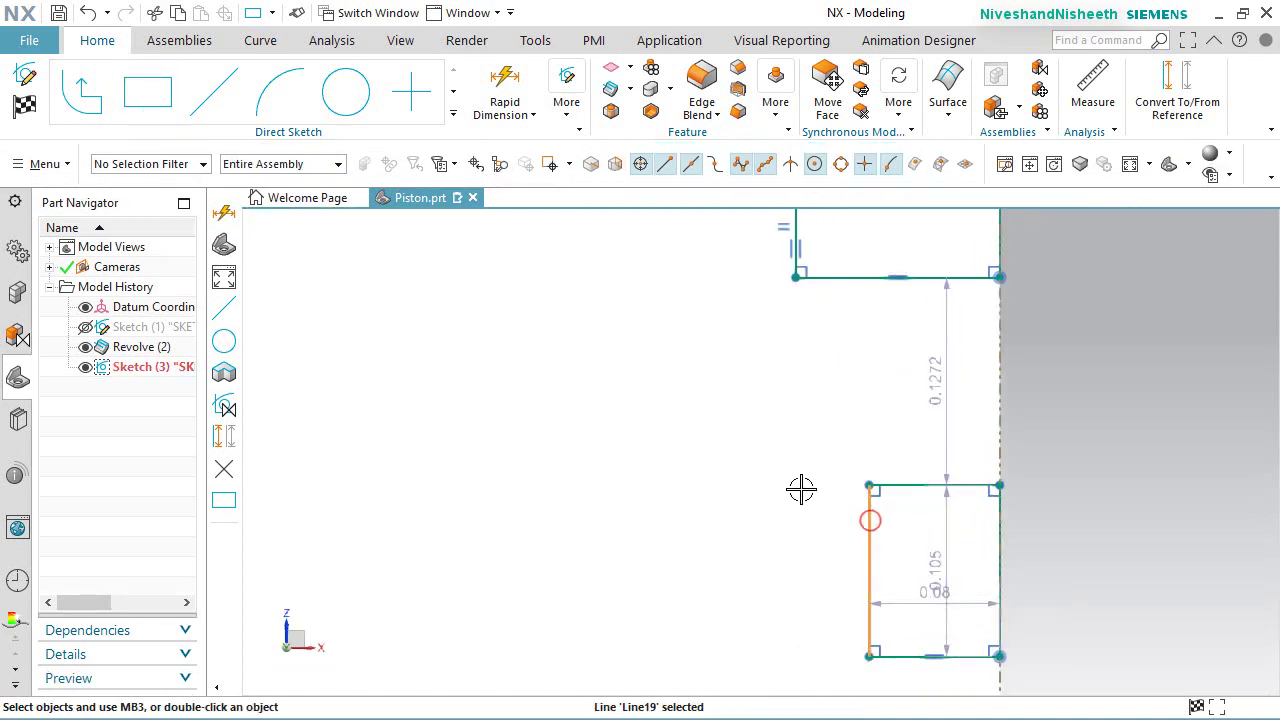
# Step: Make the inner vertical edges of the second and third rectangles collinear
pyautogui.scroll(-2, 801, 489)
pyautogui.scroll(2, 734, 297)
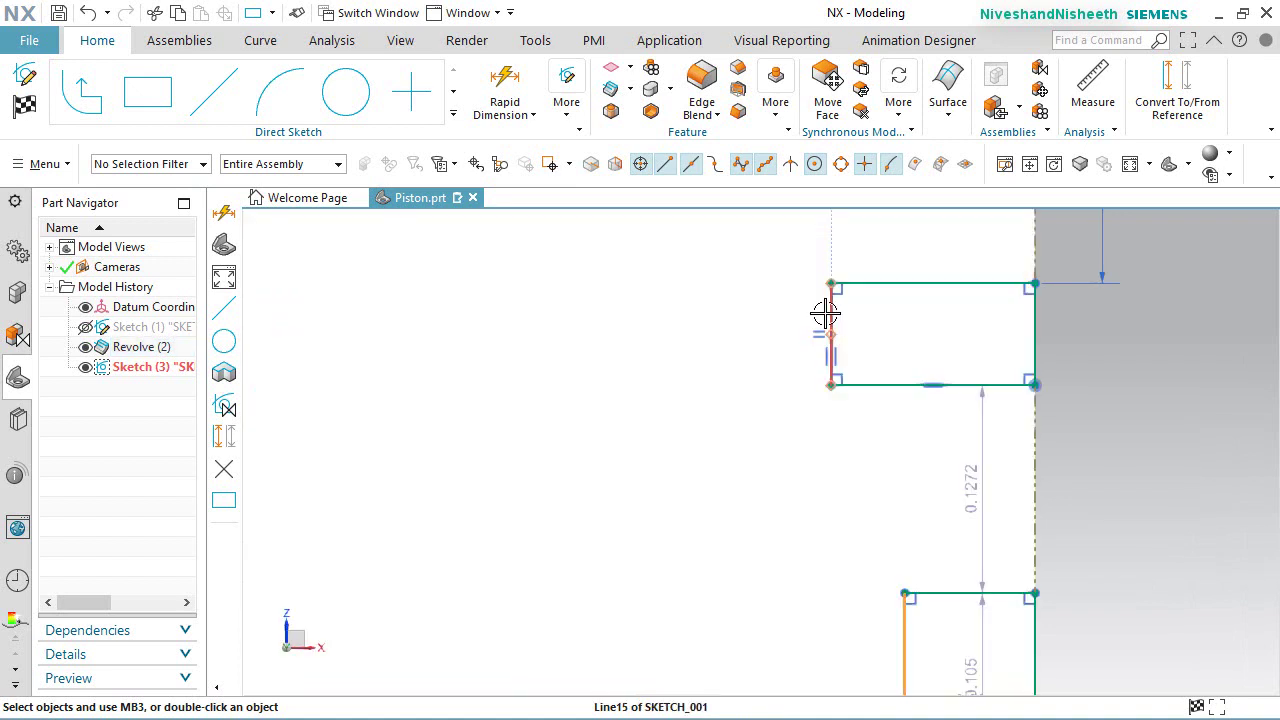
pyautogui.click(825, 314)
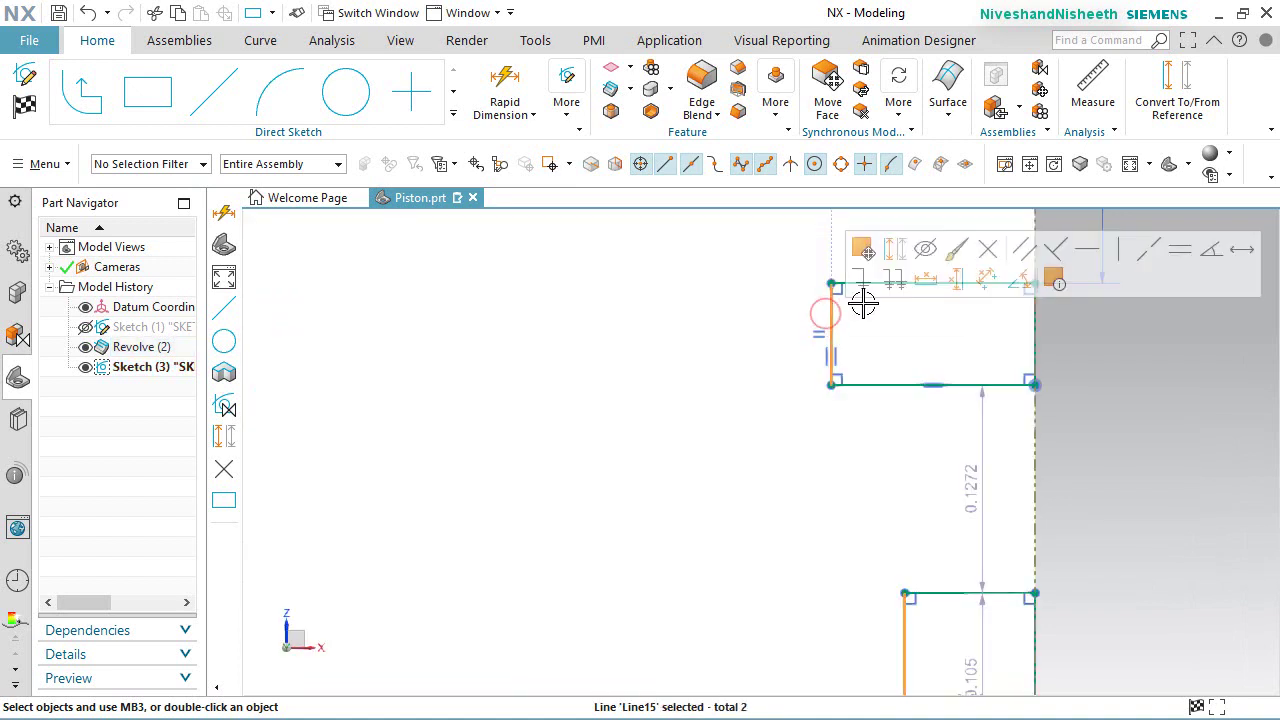
pyautogui.click(1148, 250)
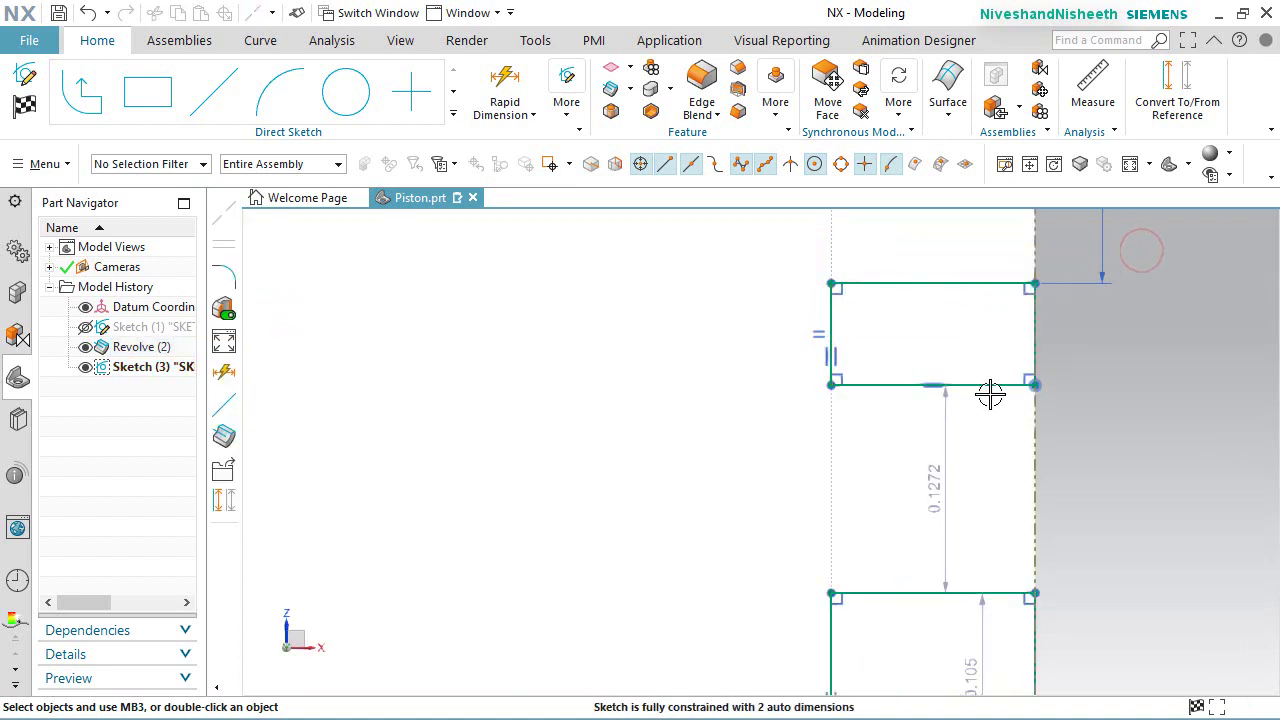
# Step: Move the third rectangle's height dimension outside the outline and set it to 0.15 in
pyautogui.scroll(-2, 988, 390)
pyautogui.scroll(1, 1005, 572)
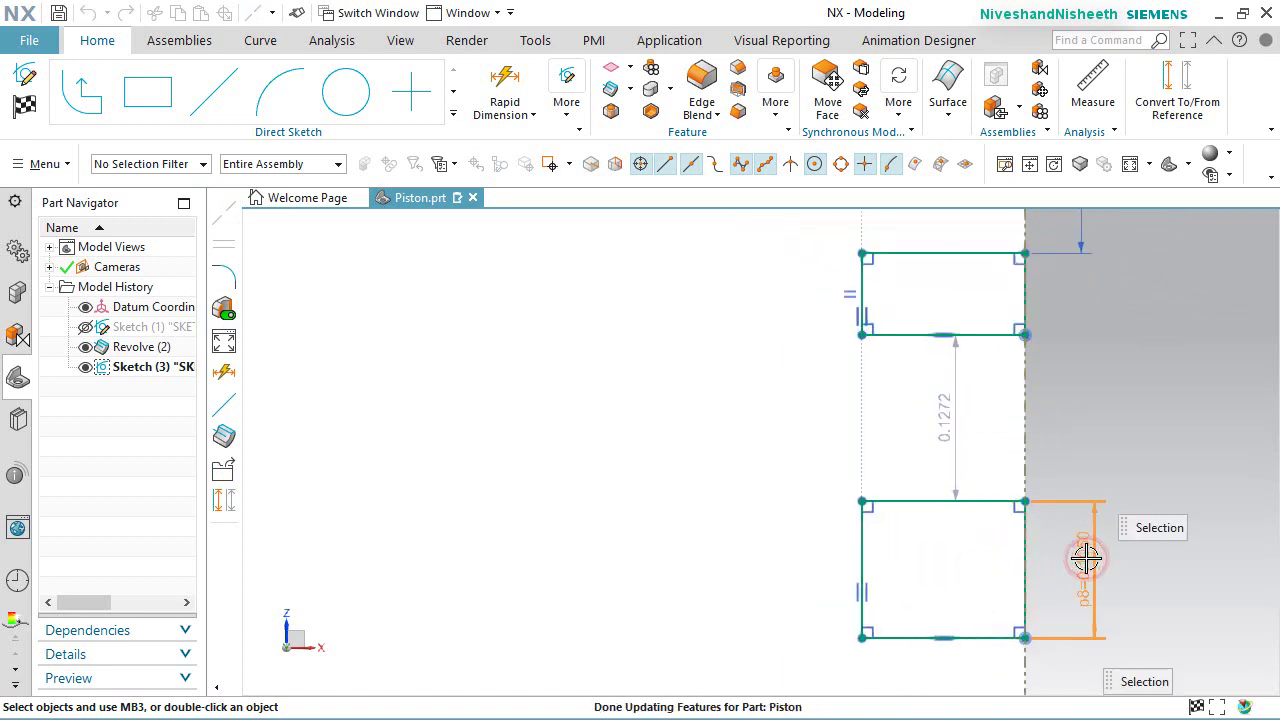
pyautogui.doubleClick(1086, 560)
pyautogui.write('.15')
pyautogui.click(1086, 560)
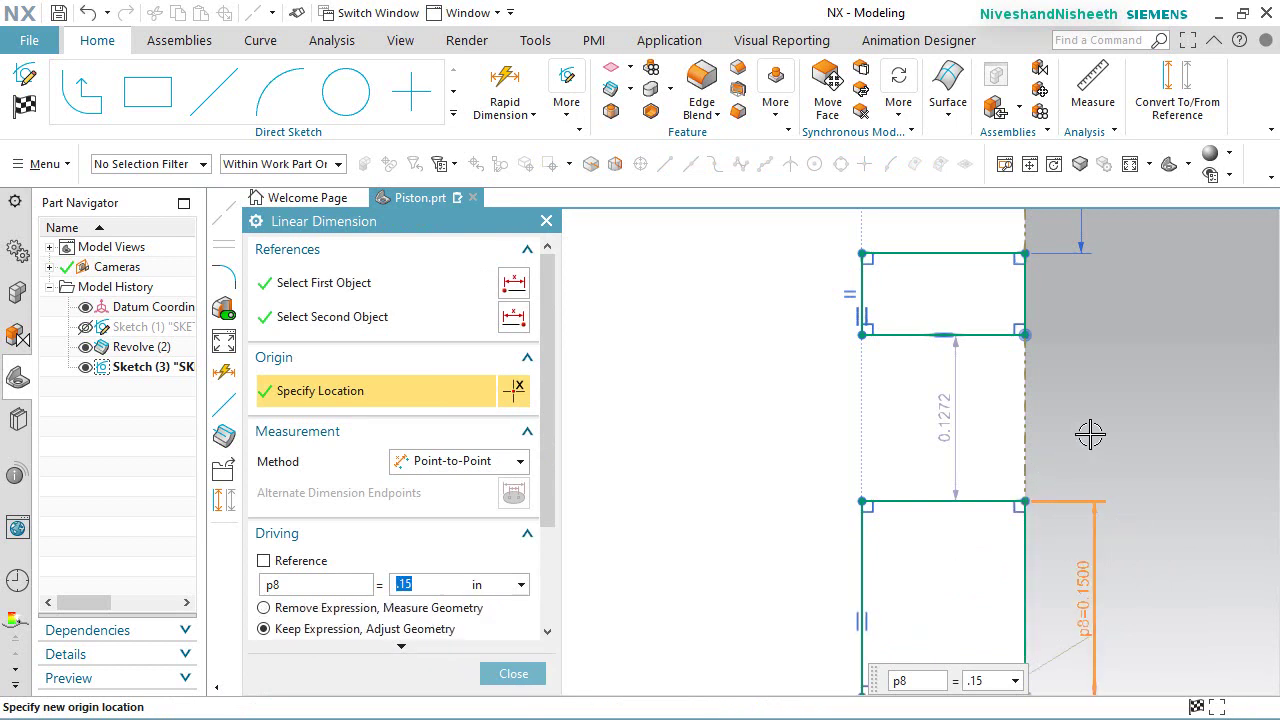
# Step: Set the vertical gap between the second and third rectangles to 0.1225 in
pyautogui.click(955, 404)
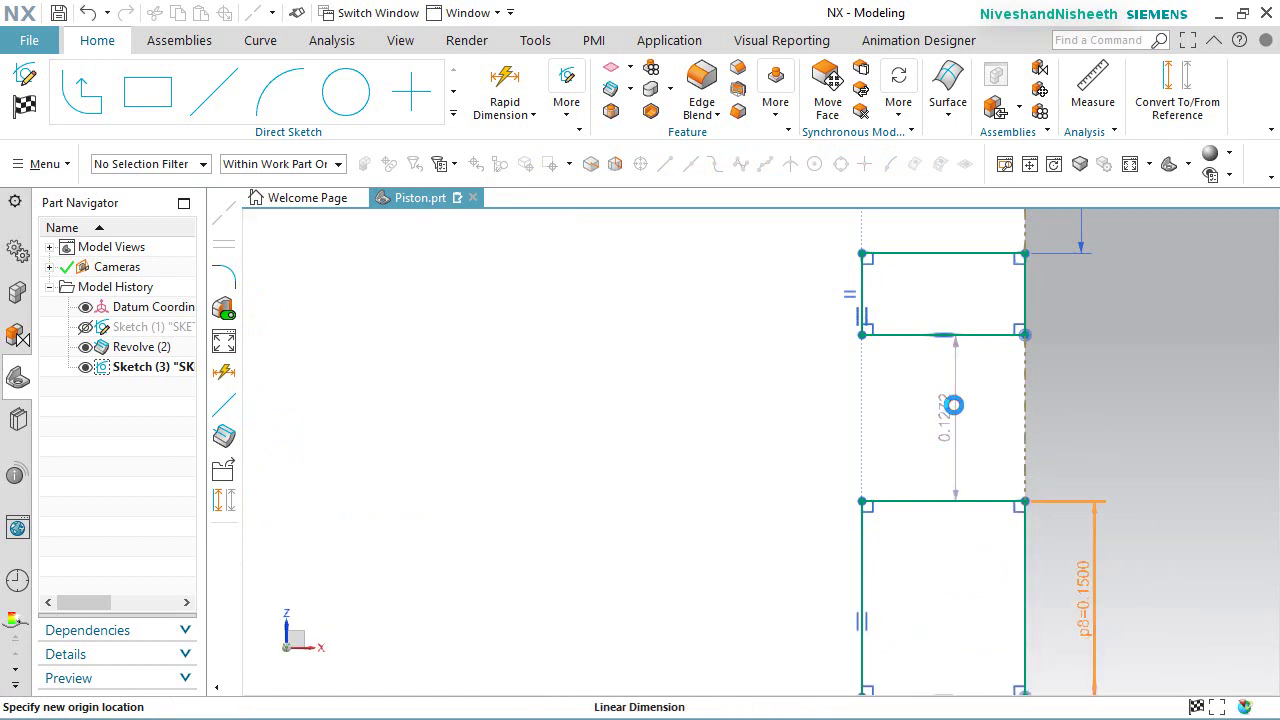
pyautogui.doubleClick(955, 404)
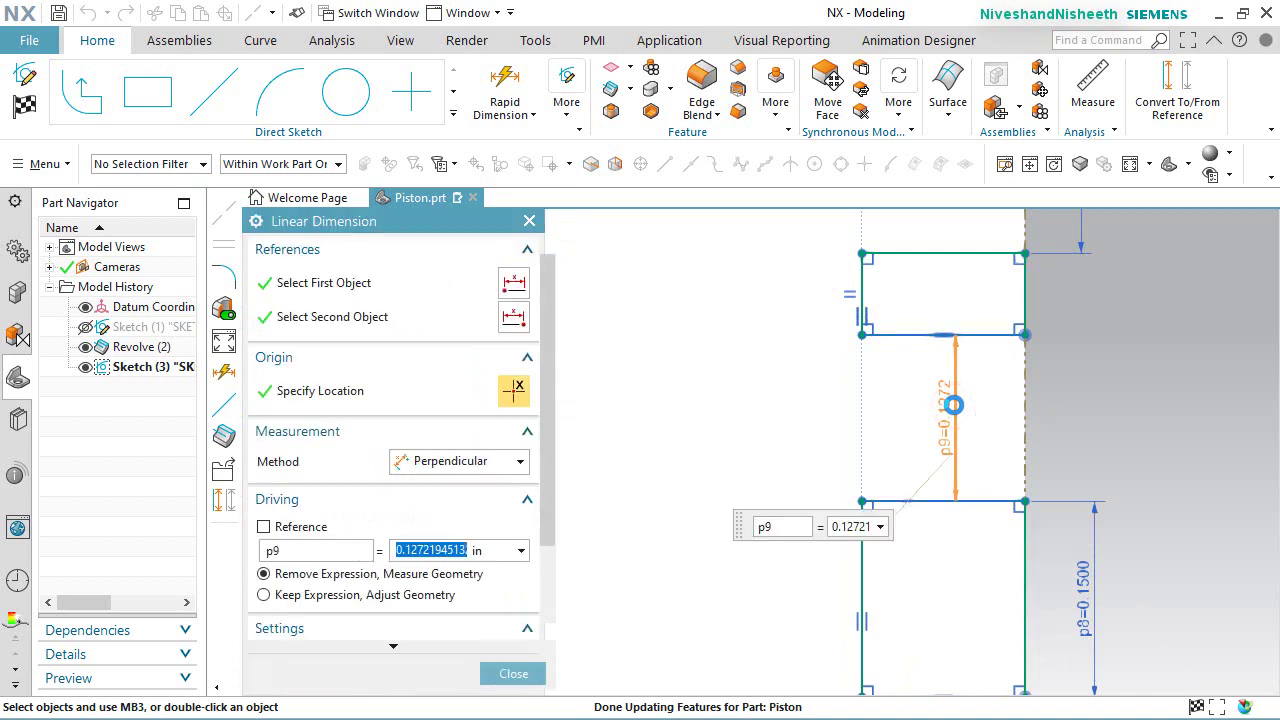
pyautogui.write('.1225')
pyautogui.press('Return')
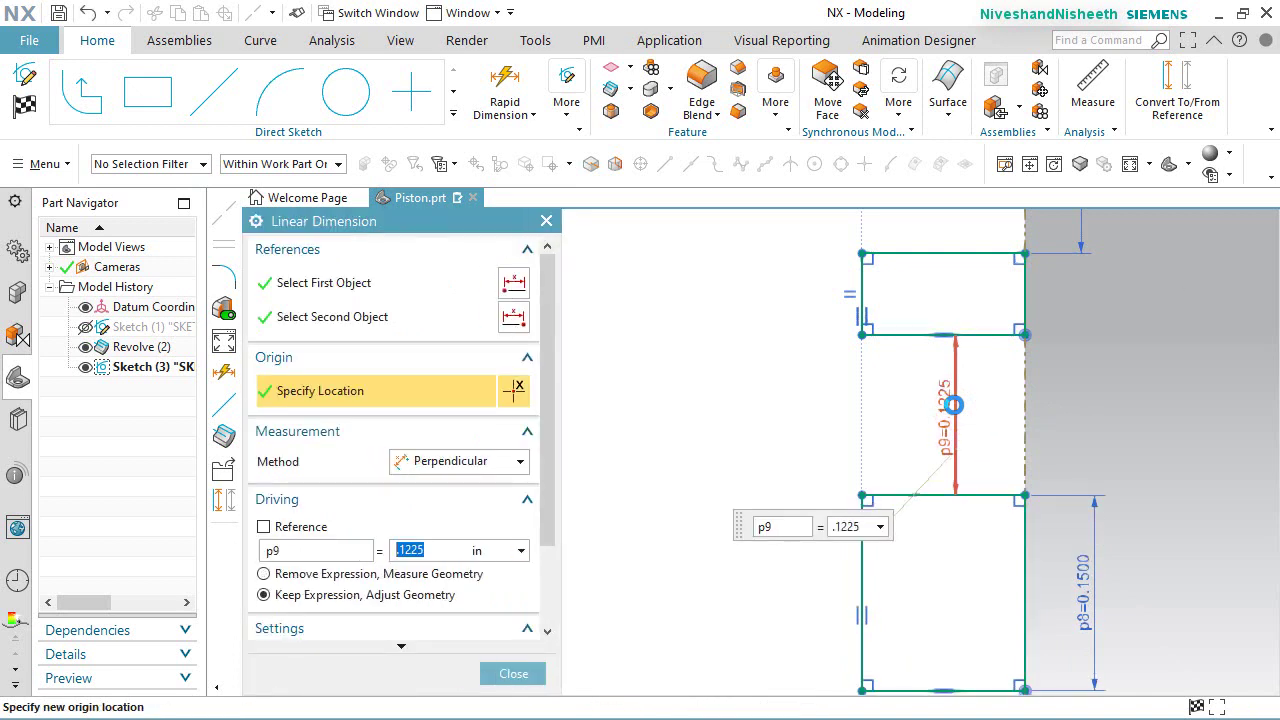
pyautogui.click(516, 682)
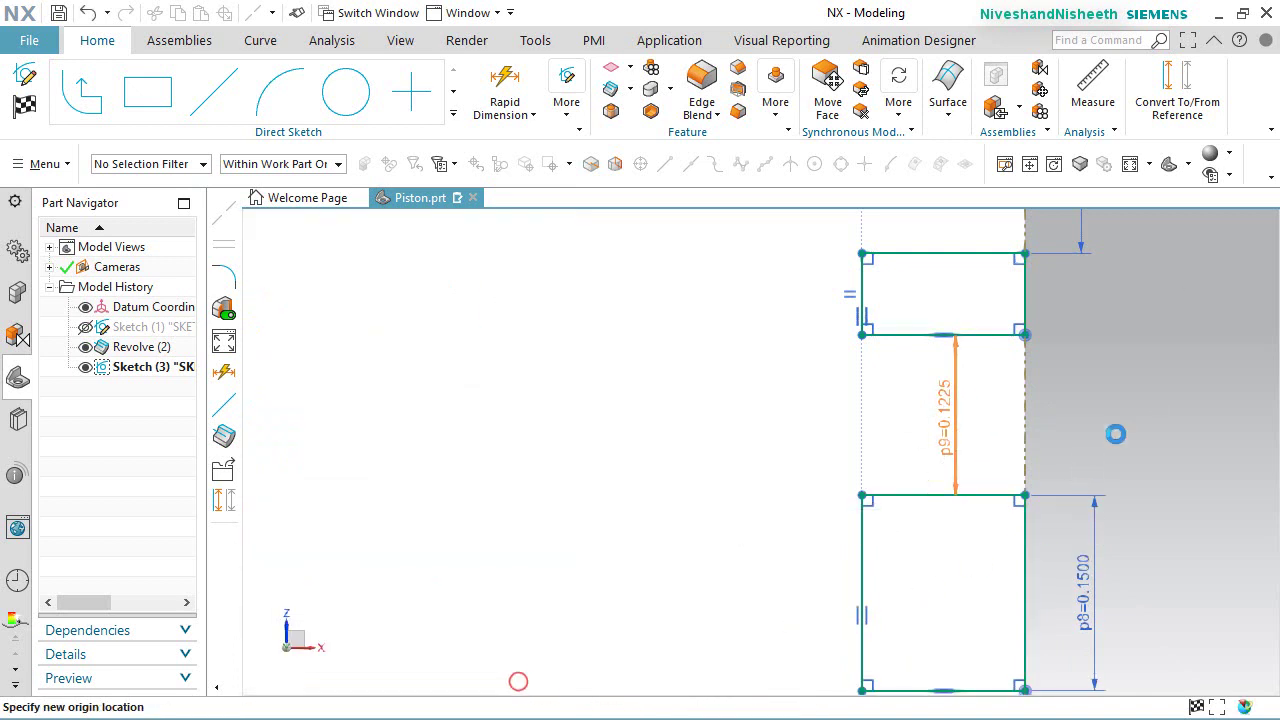
pyautogui.click(1151, 391)
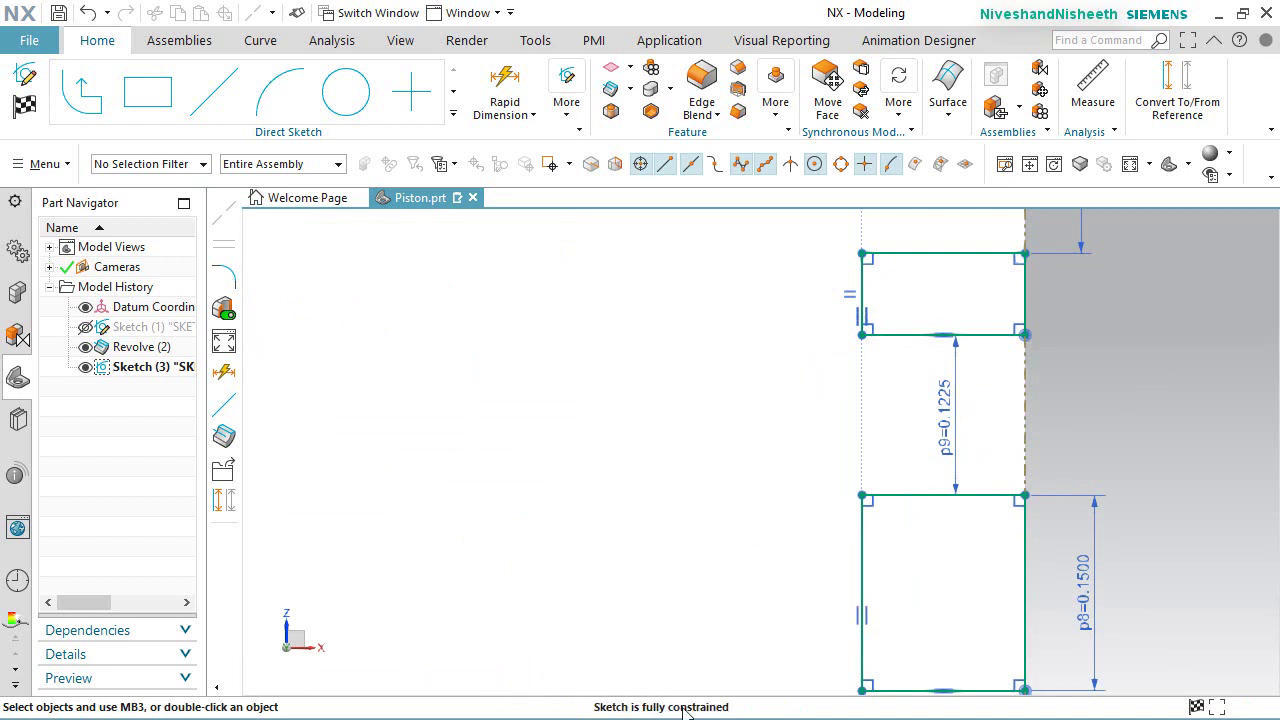
# Step: Finish the groove sketch and turn off the section clipping so the whole cylinder is displayed
pyautogui.scroll(2, 1044, 499)
pyautogui.scroll(-6, 1014, 420)
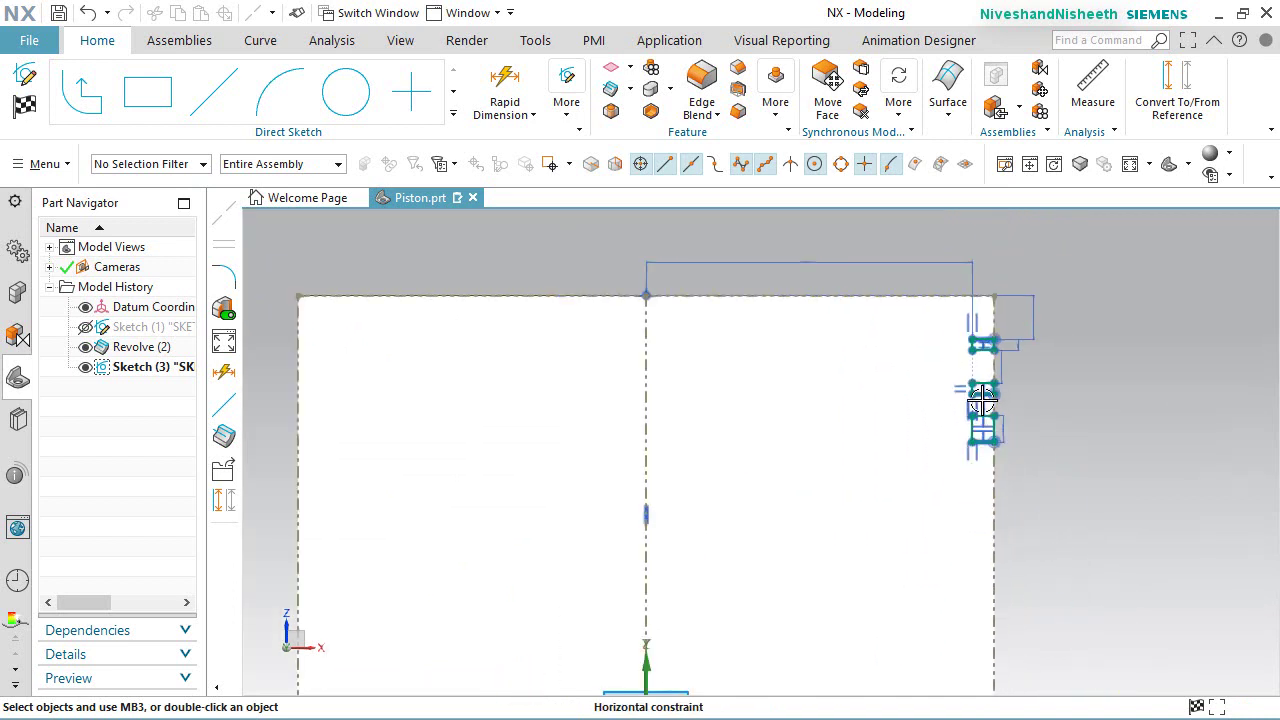
pyautogui.scroll(1, 928, 522)
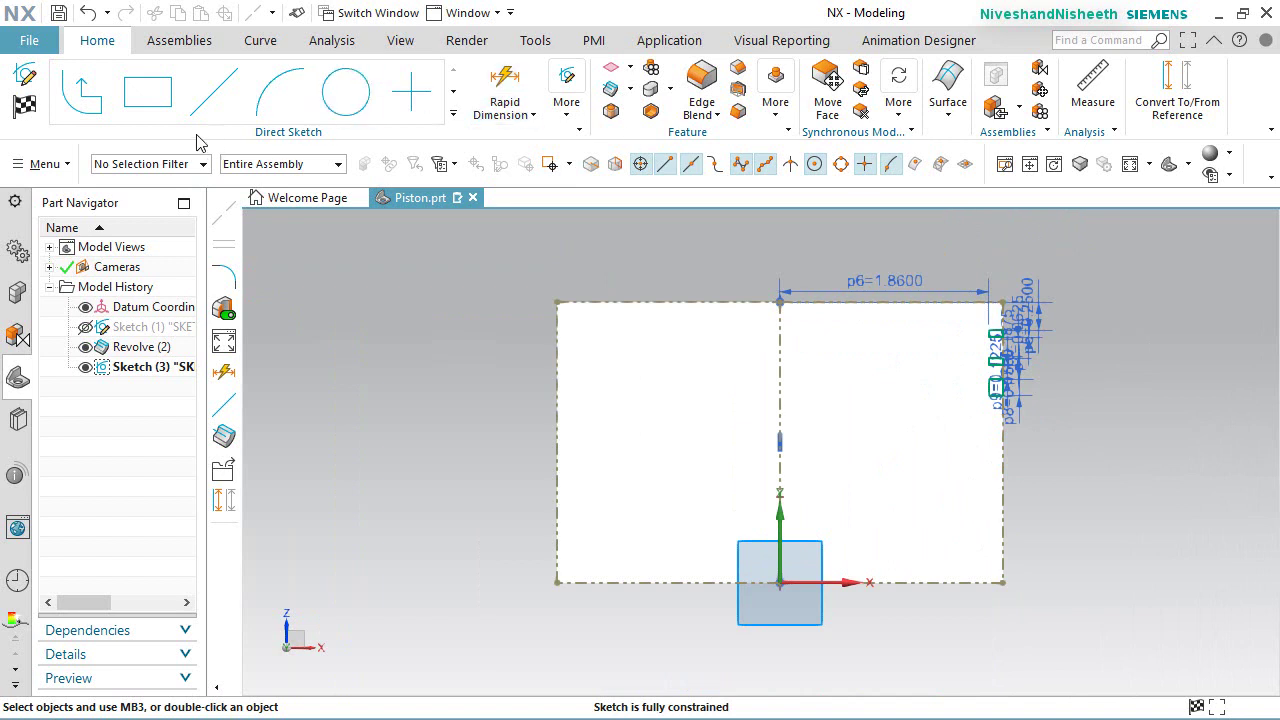
pyautogui.click(26, 108)
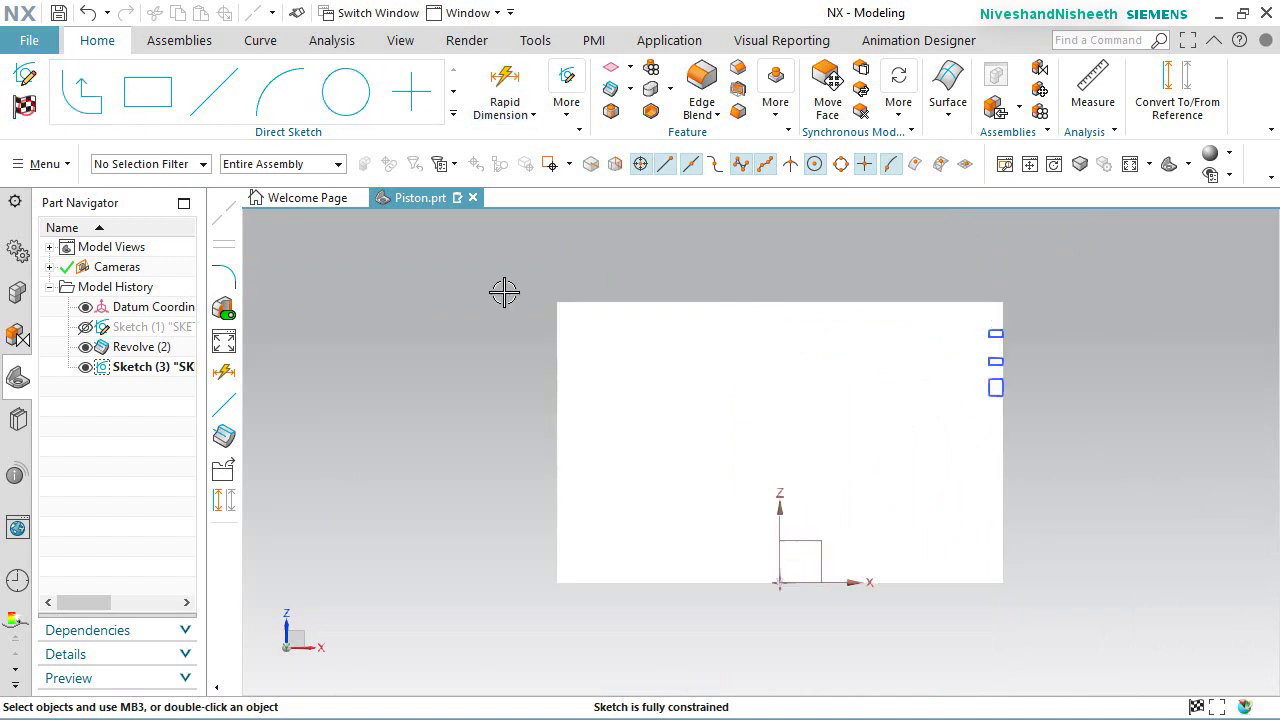
pyautogui.click(391, 38)
pyautogui.click(452, 89)
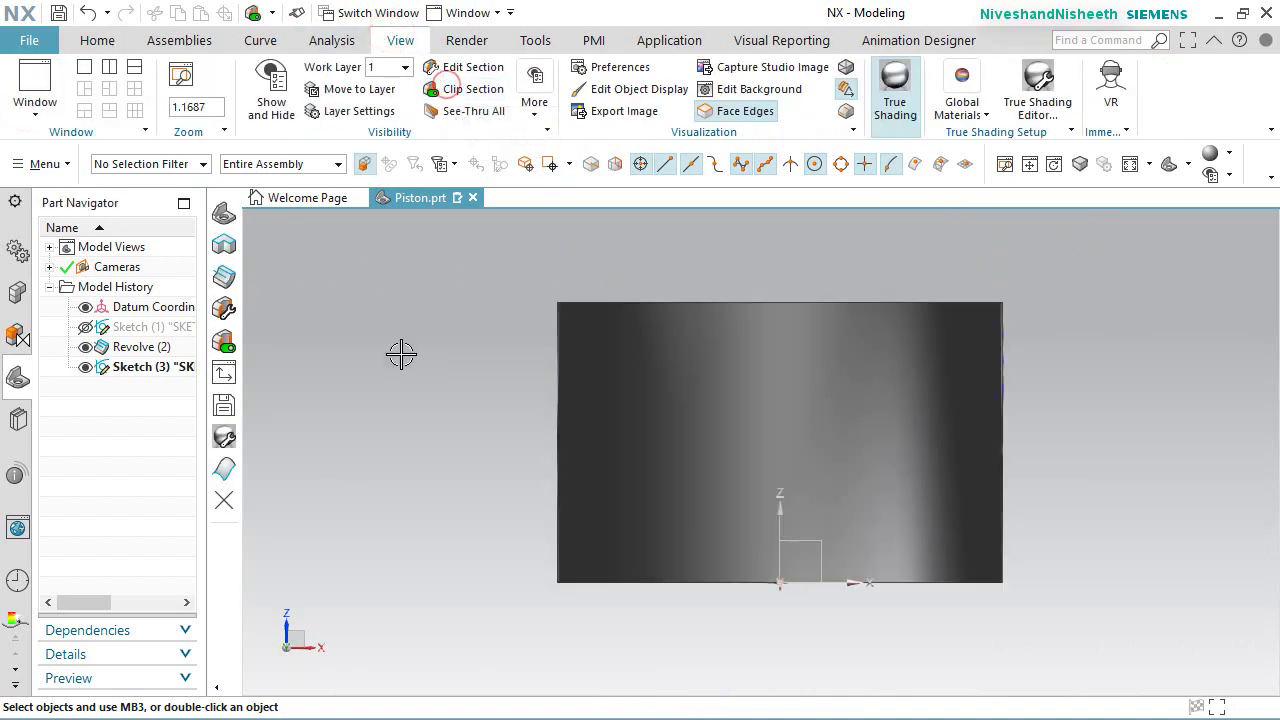
pyautogui.click(92, 39)
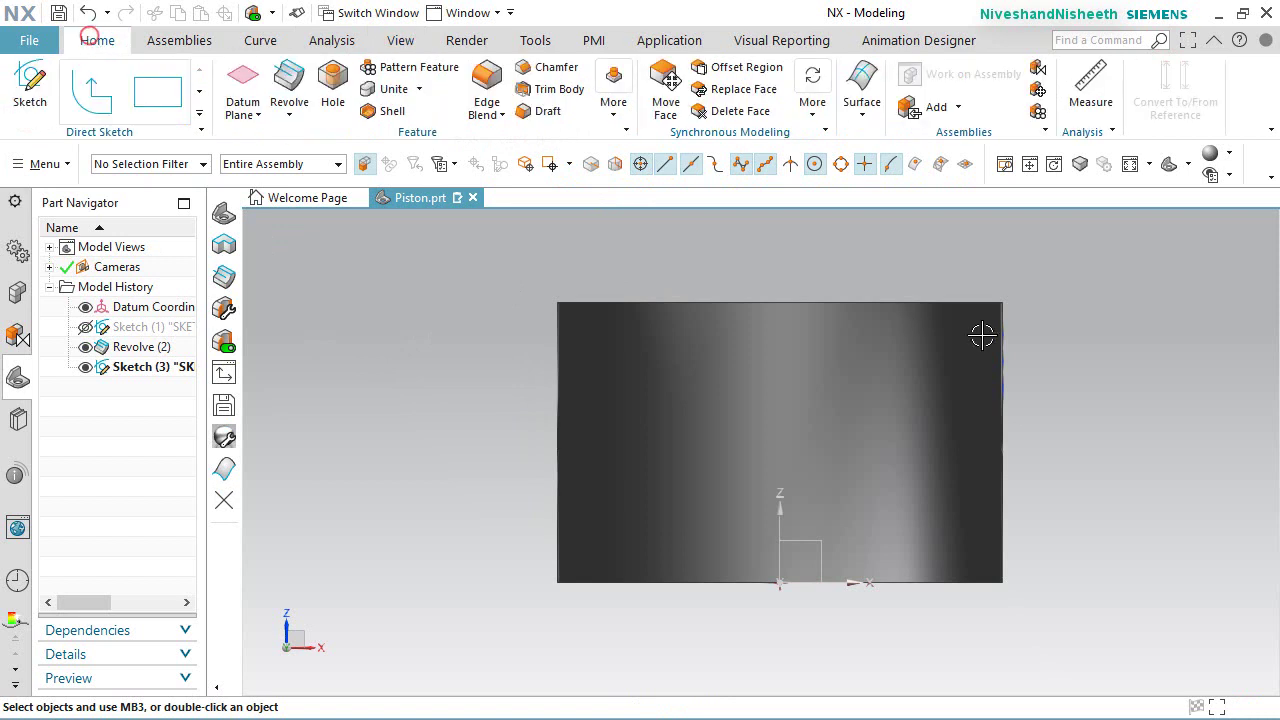
# Step: Orient the model to the trimetric view and save the part
pyautogui.rightClick(1091, 354)
pyautogui.press('Home')
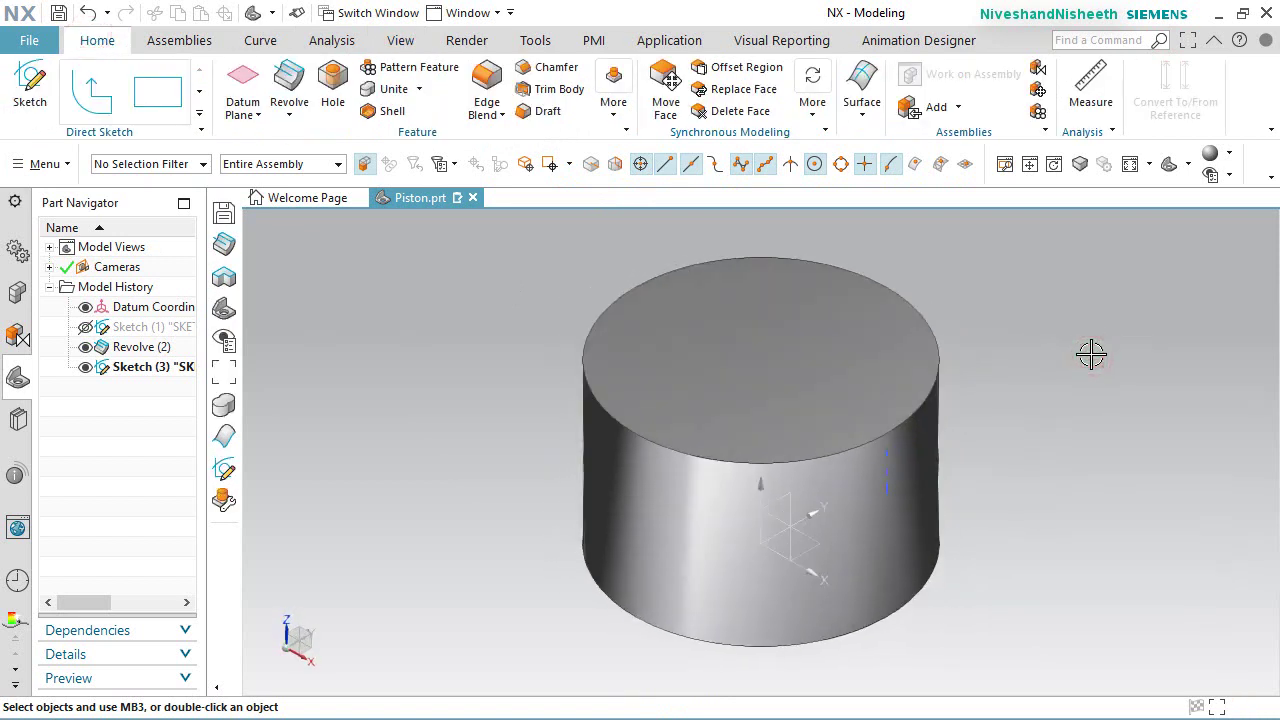
pyautogui.hotkey('ctrl', 's')
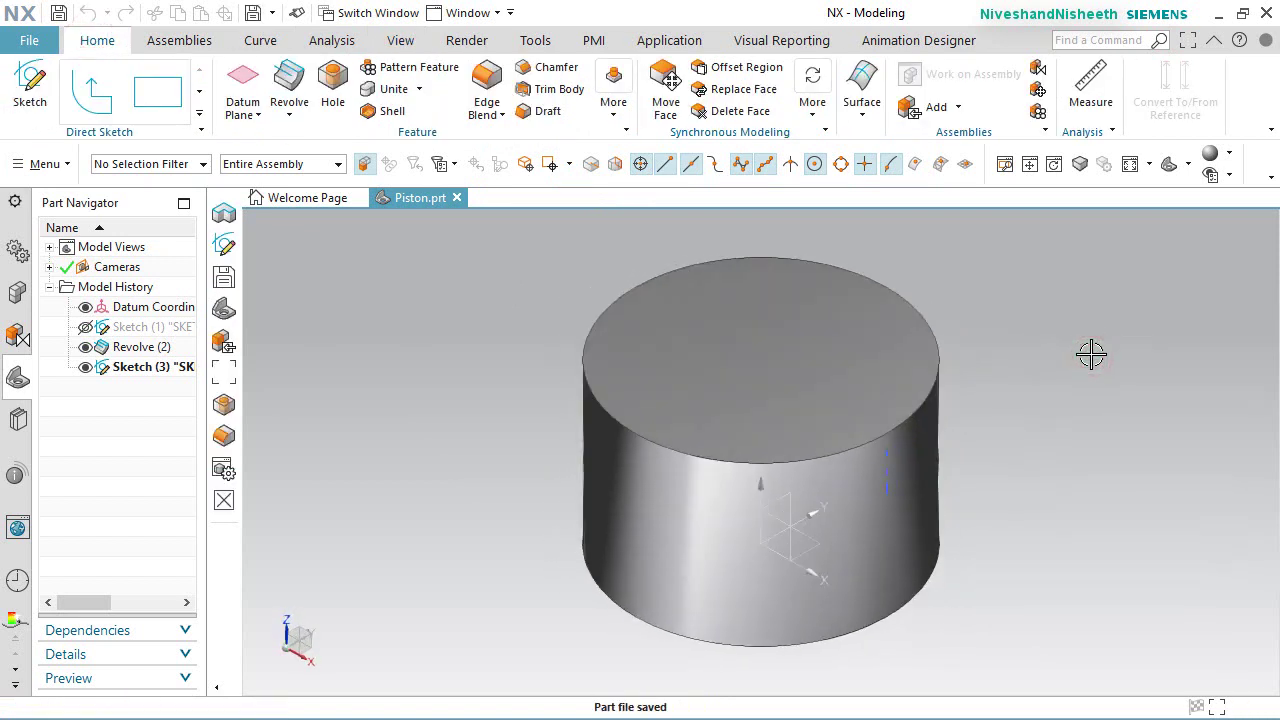
# Step: Set up a 360° Revolve of the three groove rectangles about the datum Z axis
pyautogui.click(289, 86)
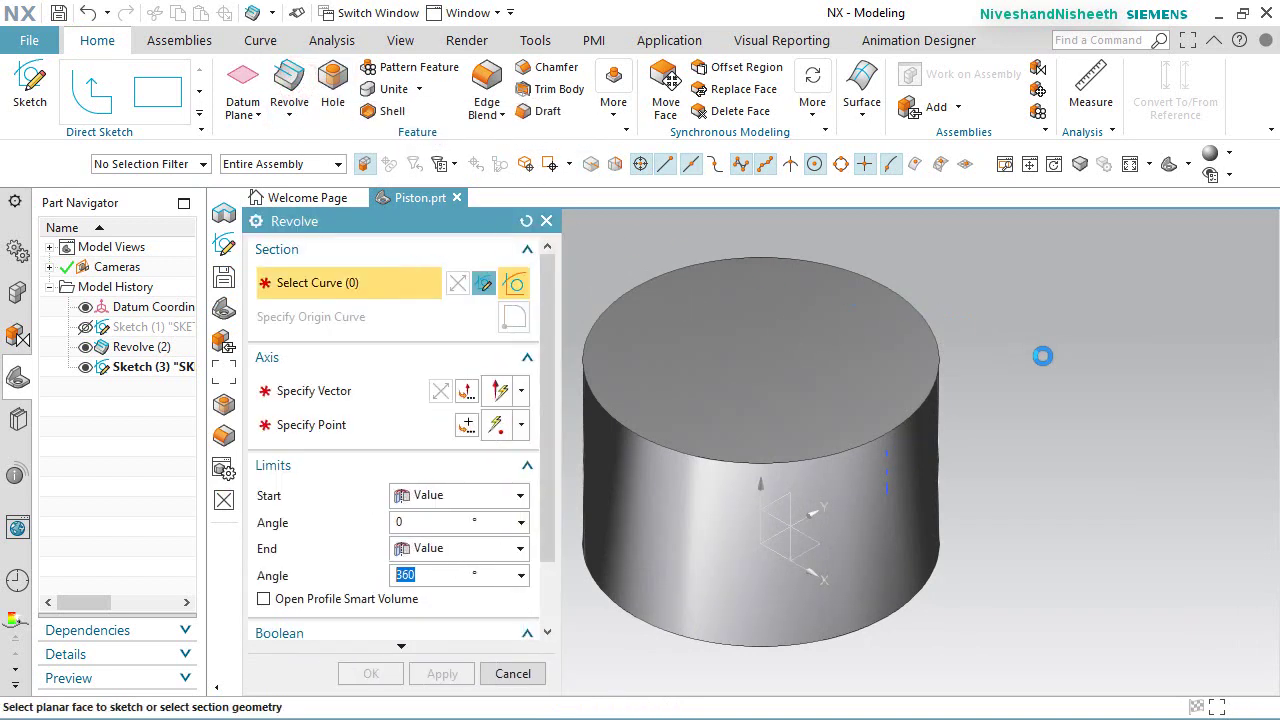
pyautogui.scroll(3, 888, 460)
pyautogui.scroll(3, 890, 456)
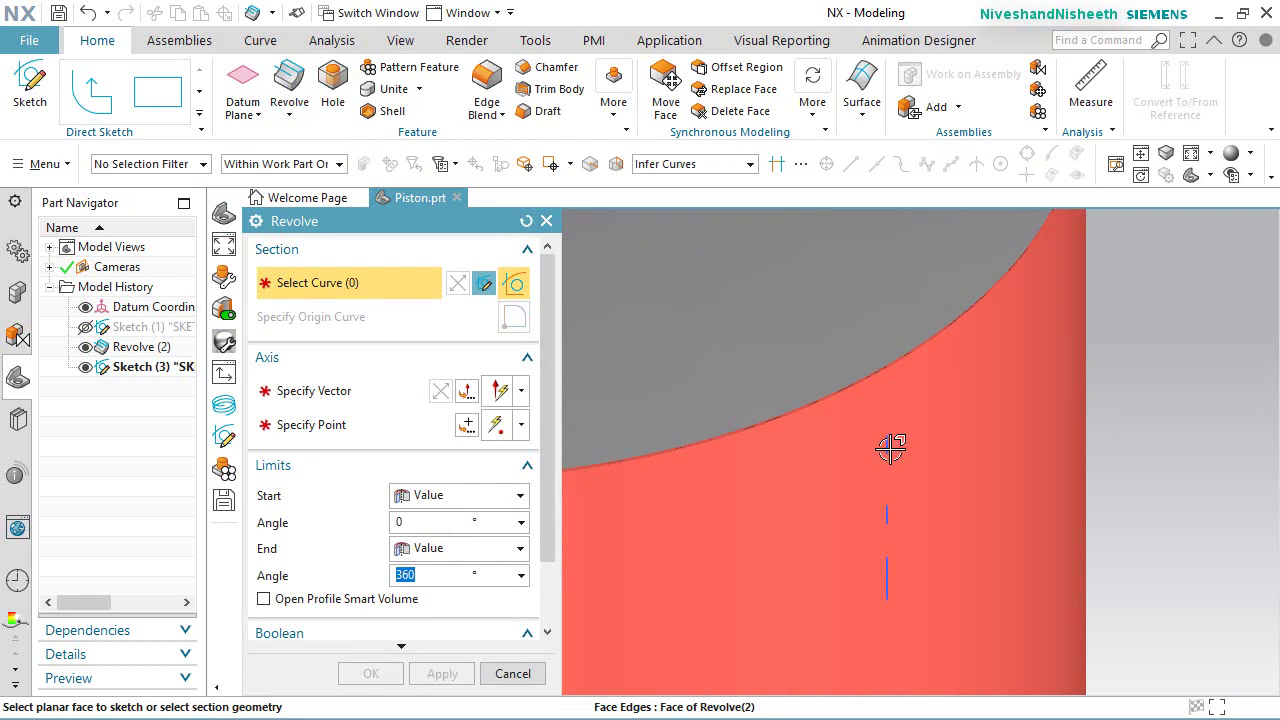
pyautogui.click(890, 450)
pyautogui.scroll(-5, 950, 435)
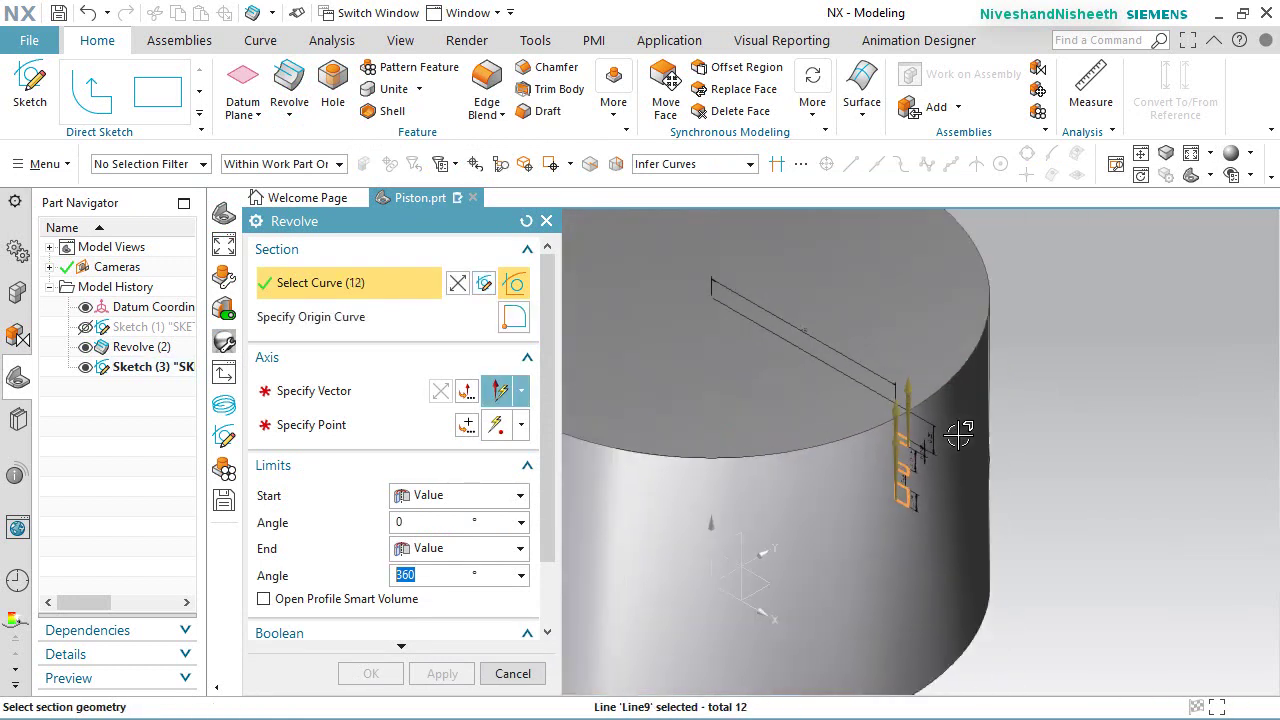
pyautogui.click(300, 390)
pyautogui.hotkey('ctrl', 'f')
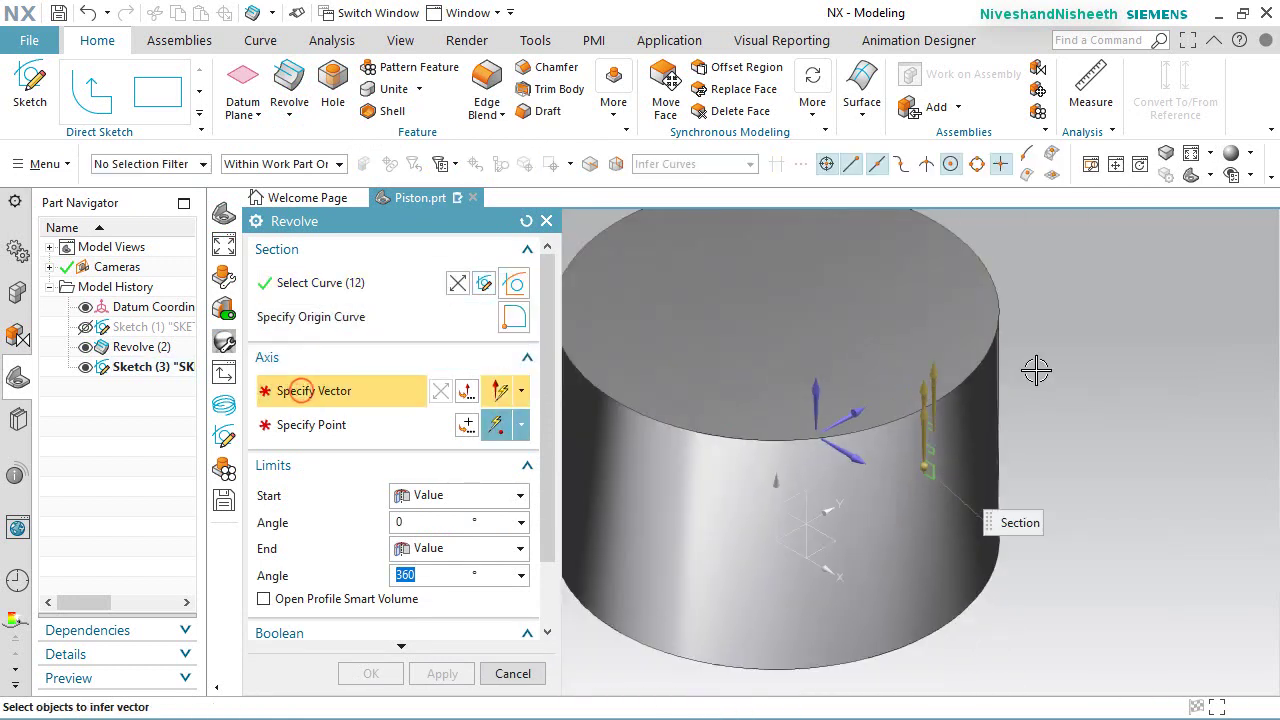
pyautogui.click(829, 455)
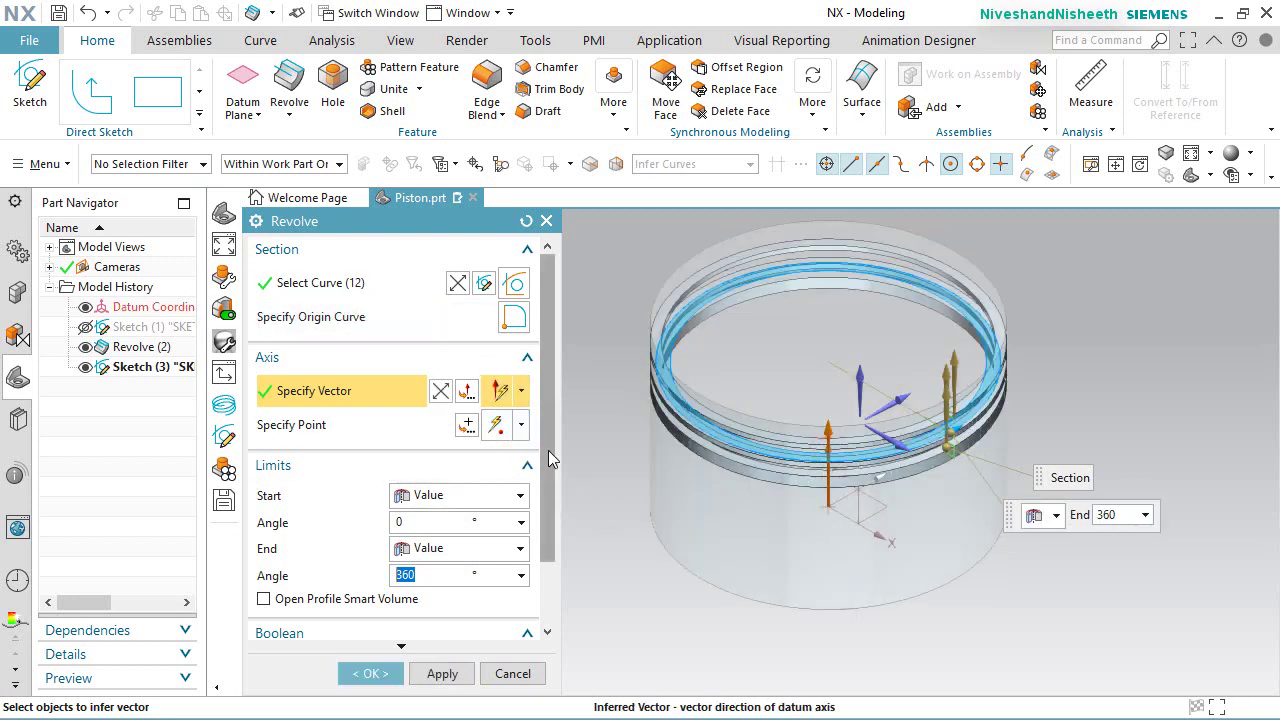
# Step: Set the revolve's Boolean to Subtract and create the ring grooves in the cylinder
pyautogui.moveTo(549, 452); pyautogui.dragTo(535, 555)
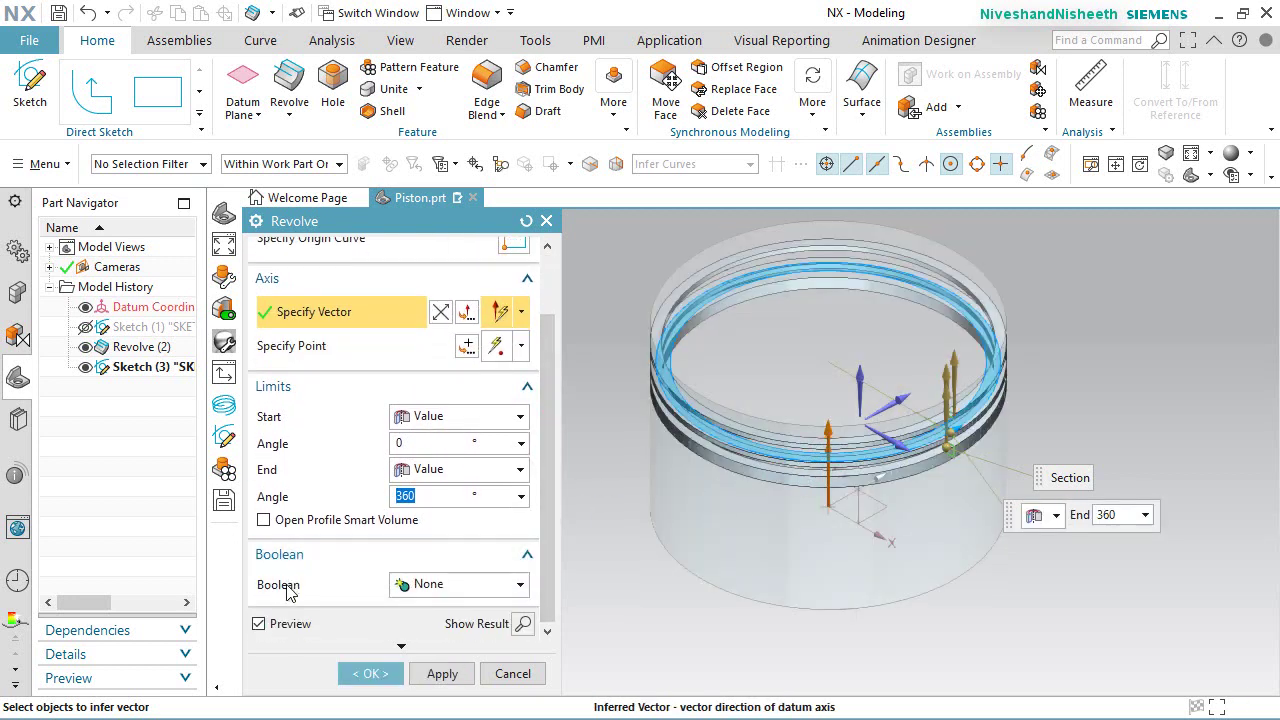
pyautogui.click(457, 584)
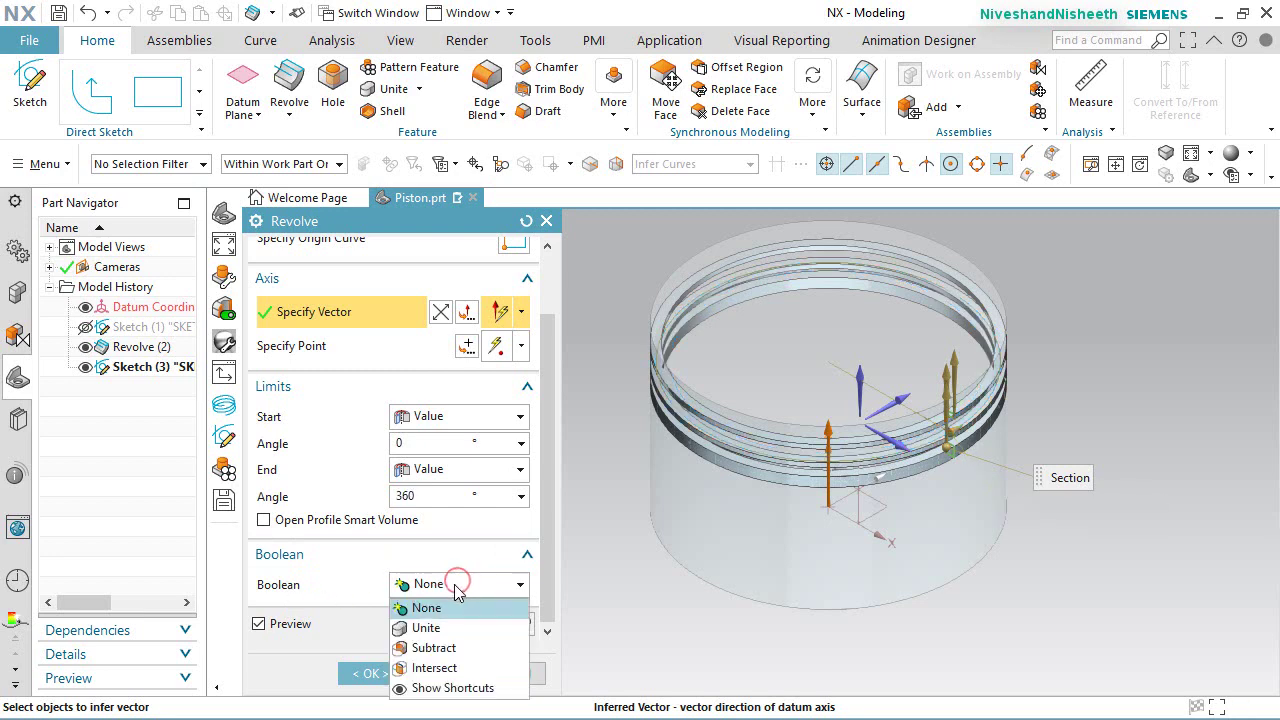
pyautogui.click(433, 647)
pyautogui.click(370, 674)
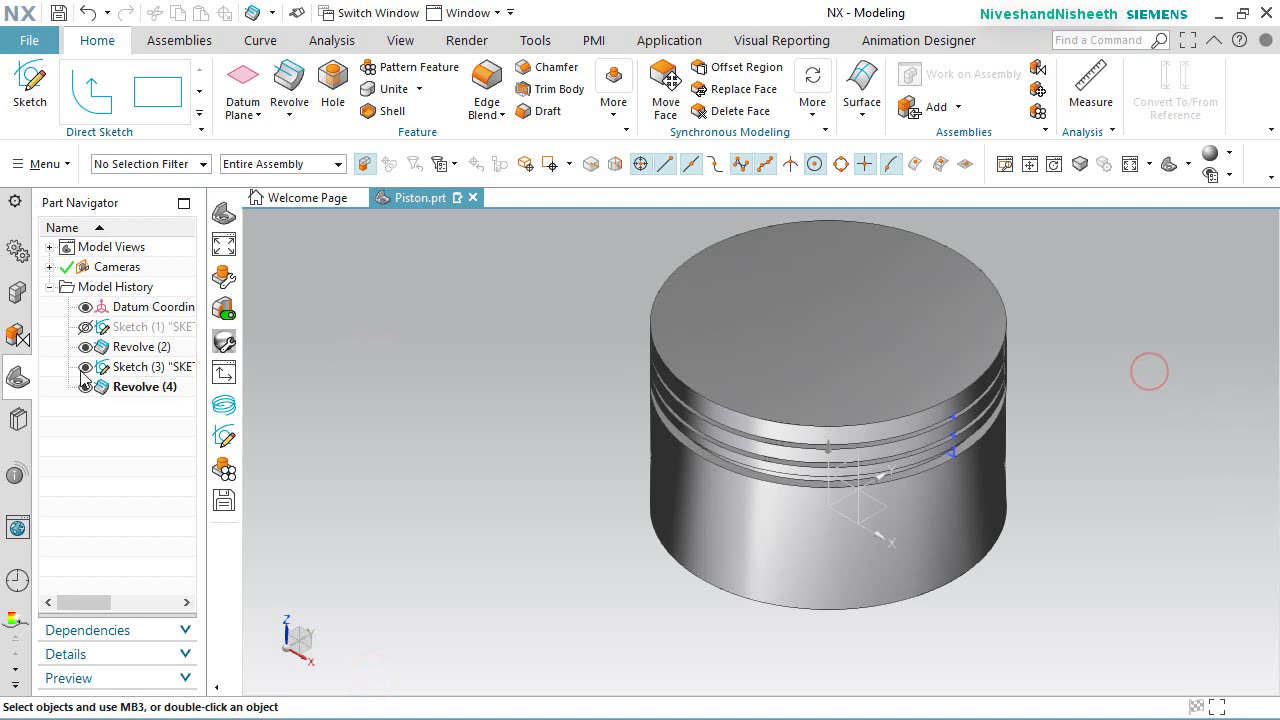
# Step: Hide the ring groove sketch, Sketch (3)
pyautogui.click(108, 372)
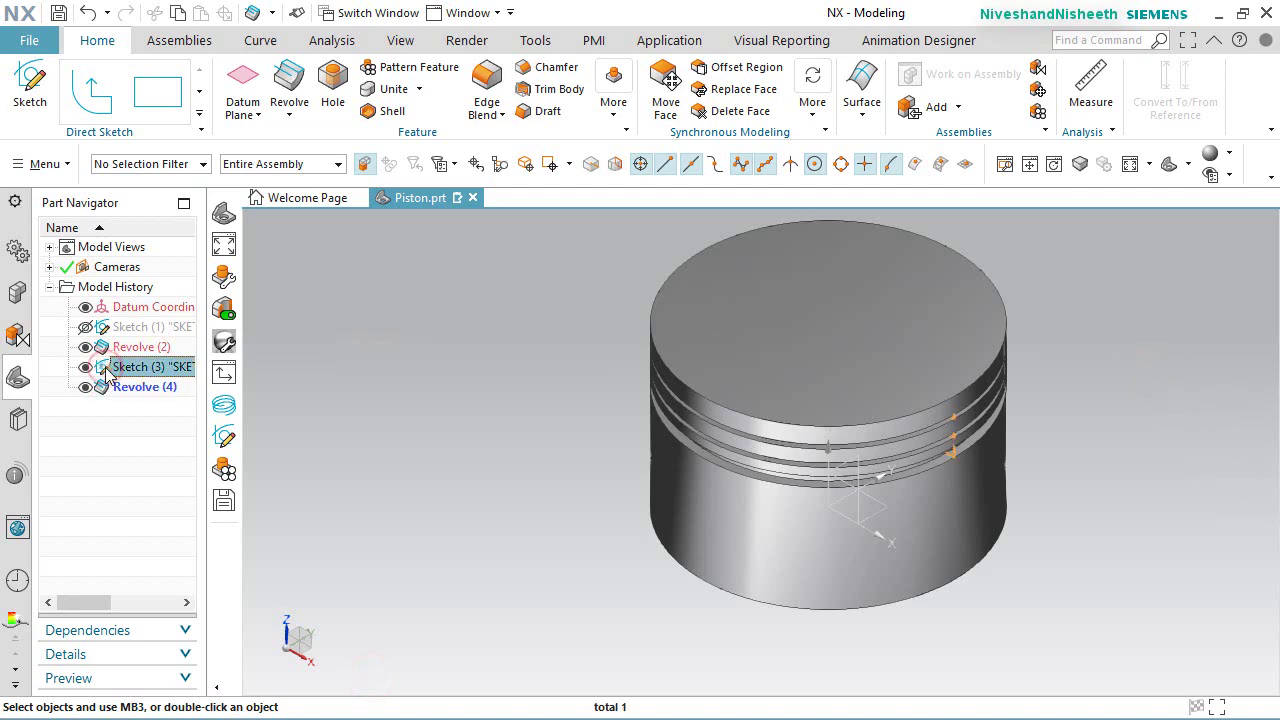
pyautogui.rightClick(108, 372)
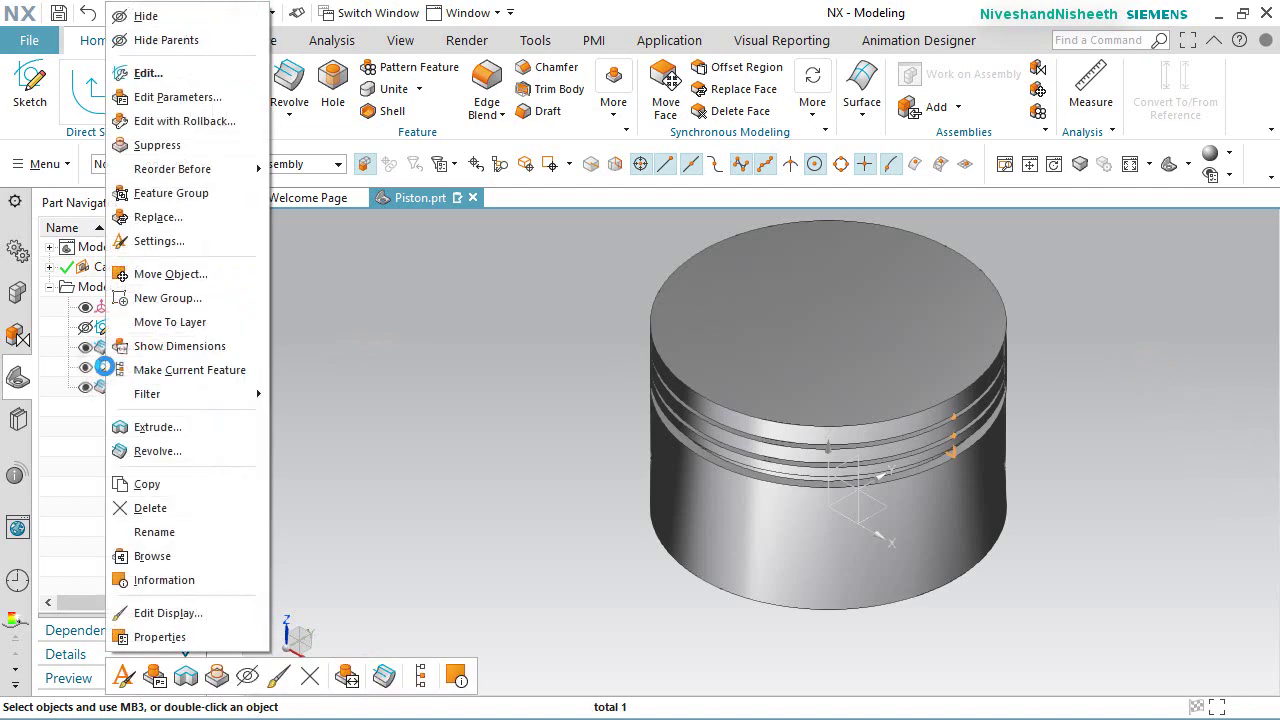
pyautogui.click(146, 16)
# Step: Check the ring grooves from the side, then restore the trimetric view and save the part
pyautogui.moveTo(951, 466)
pyautogui.mouseDown(button='middle')
pyautogui.moveTo(950, 425)
pyautogui.moveTo(980, 406)
pyautogui.moveTo(1057, 409)
pyautogui.moveTo(1116, 375)
pyautogui.mouseUp(button='middle')
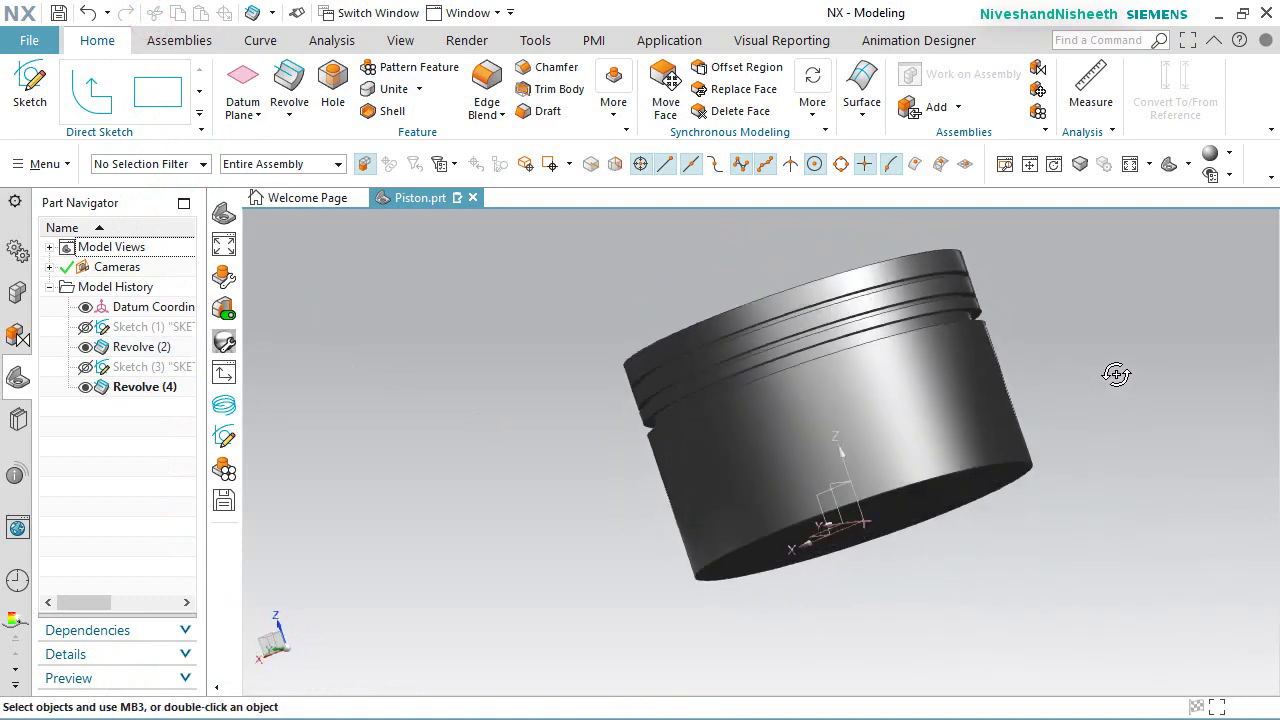
pyautogui.moveTo(1116, 375); pyautogui.dragTo(1086, 366, button='right')
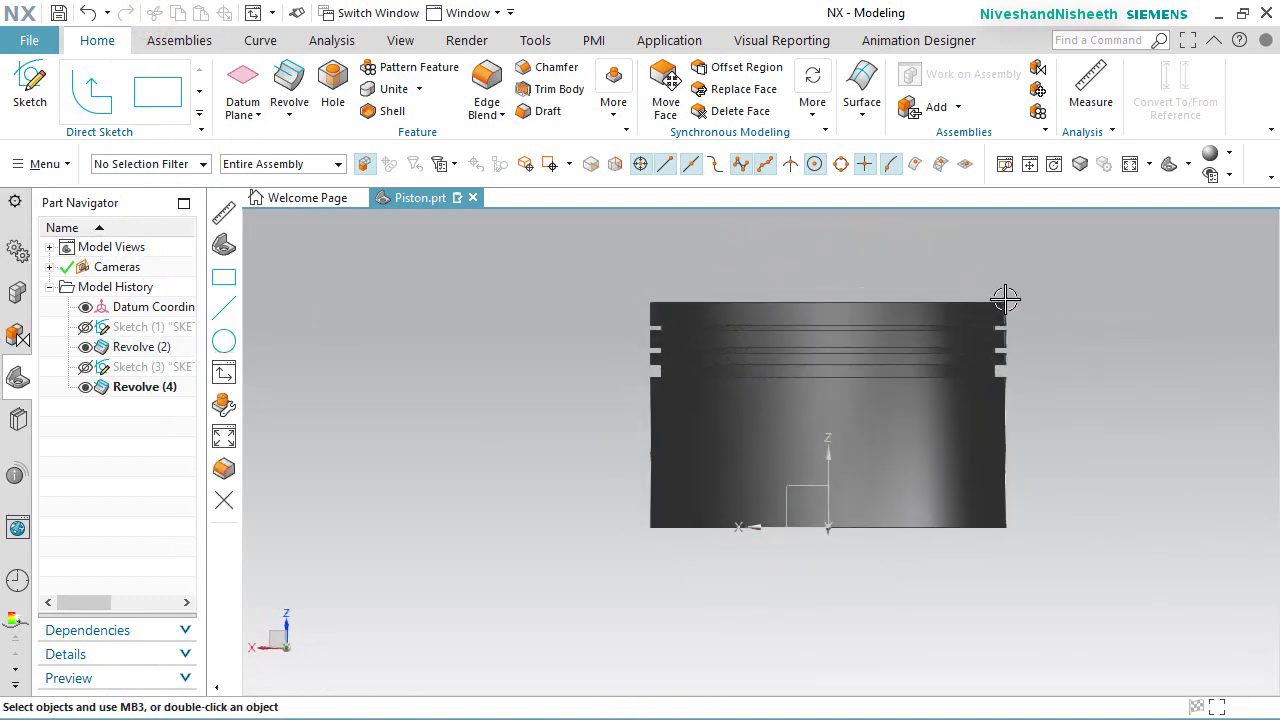
pyautogui.scroll(3, 1003, 294)
pyautogui.scroll(-3, 1003, 294)
pyautogui.rightClick(1066, 379)
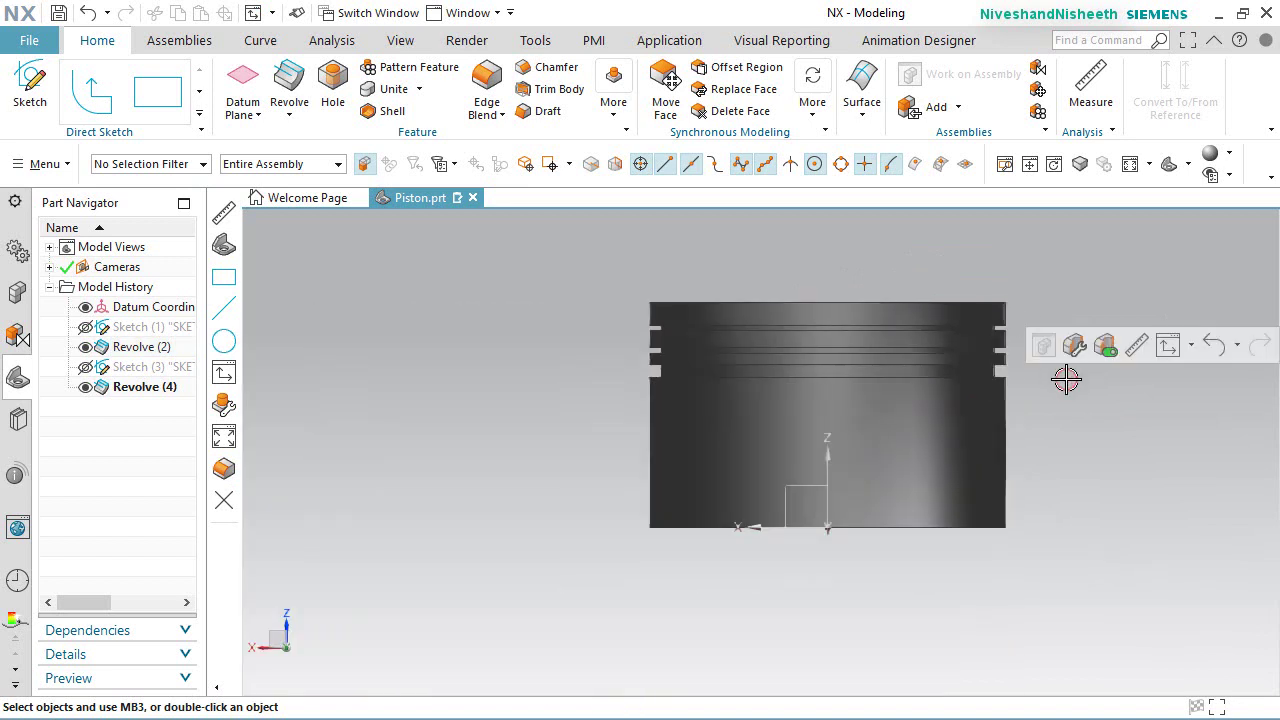
pyautogui.press('Home')
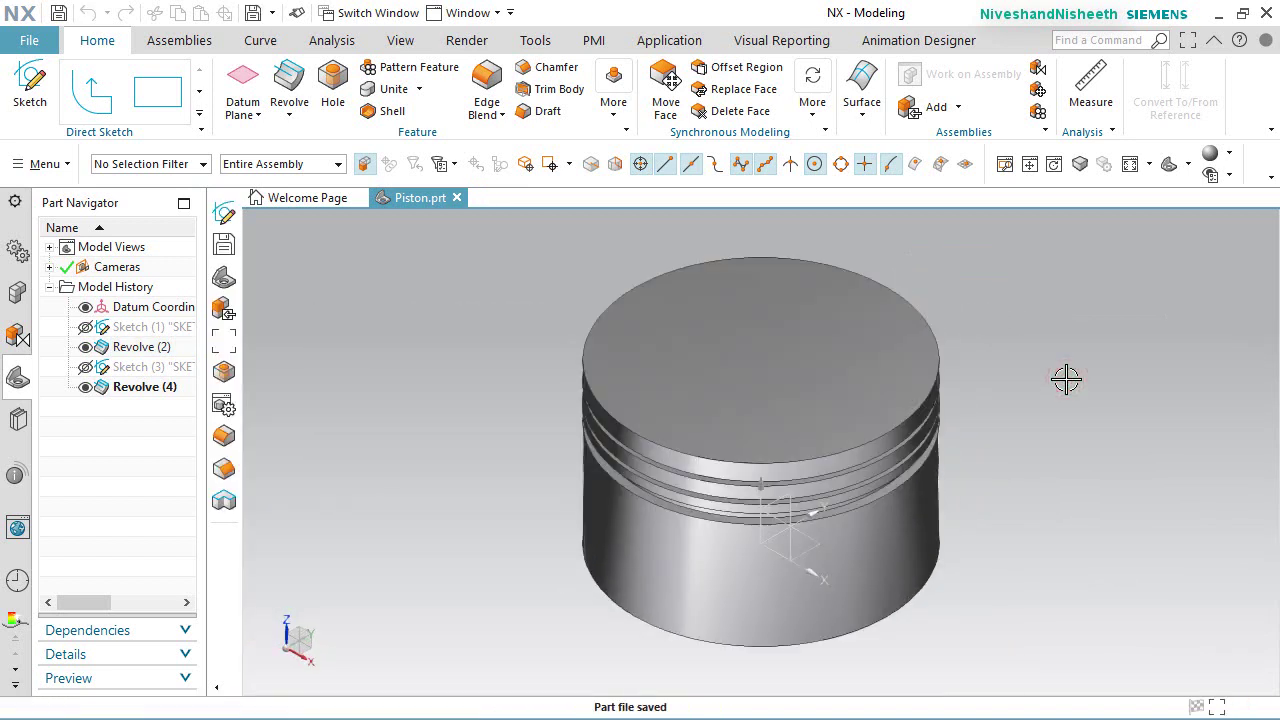
# Step: Create a new sketch on the piston's top face
pyautogui.click(52, 106)
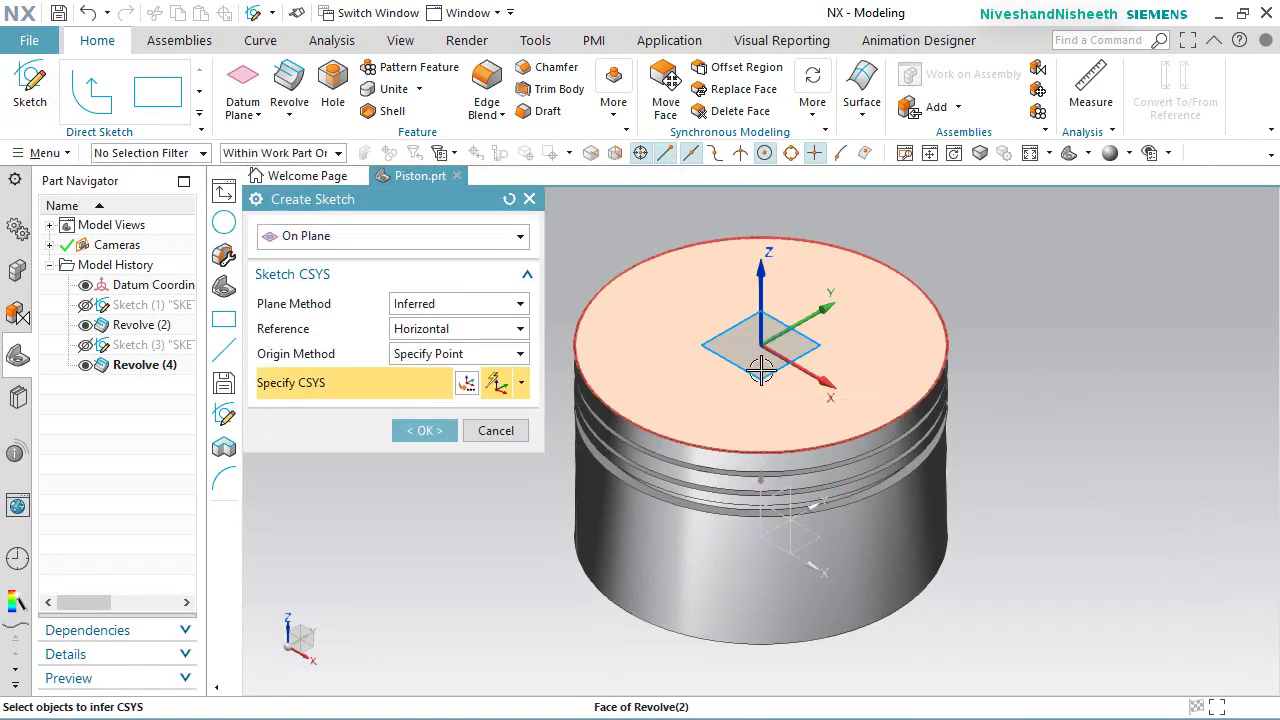
pyautogui.click(666, 380)
pyautogui.click(428, 432)
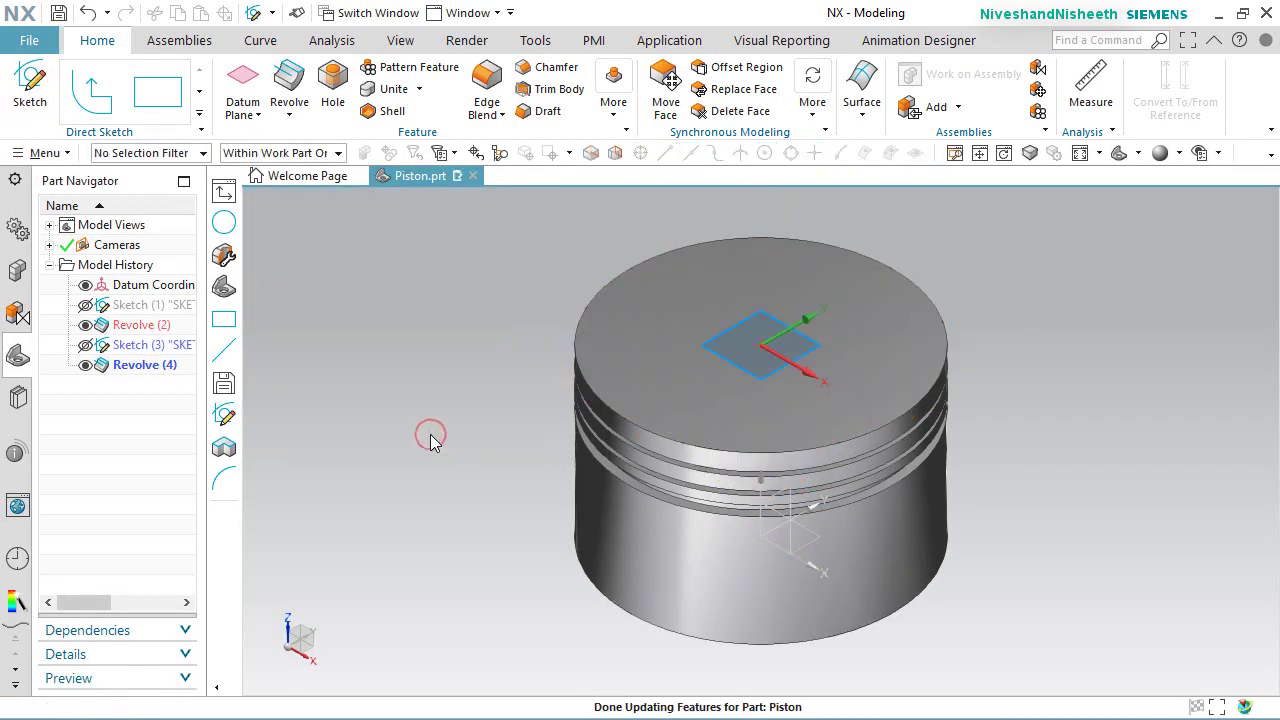
# Step: Draw a 3.625 in diameter circle centred on the sketch origin on the top face and finish the sketch
pyautogui.click(345, 92)
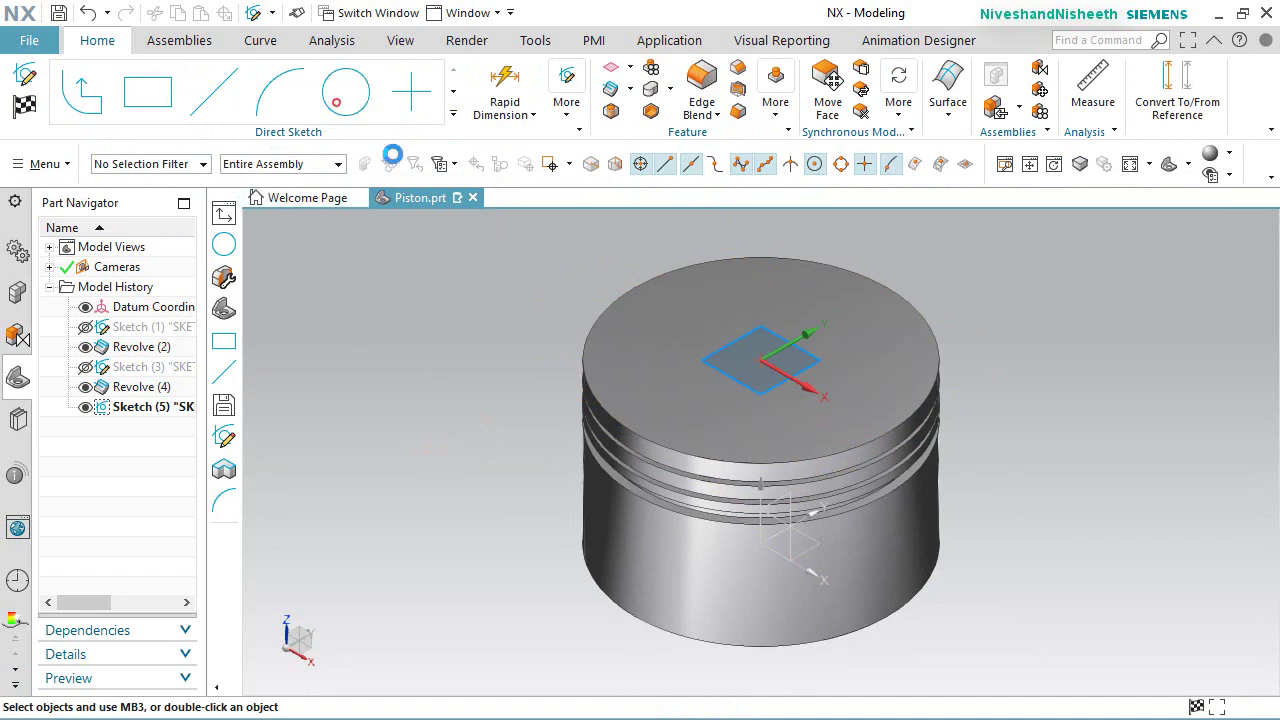
pyautogui.click(762, 345)
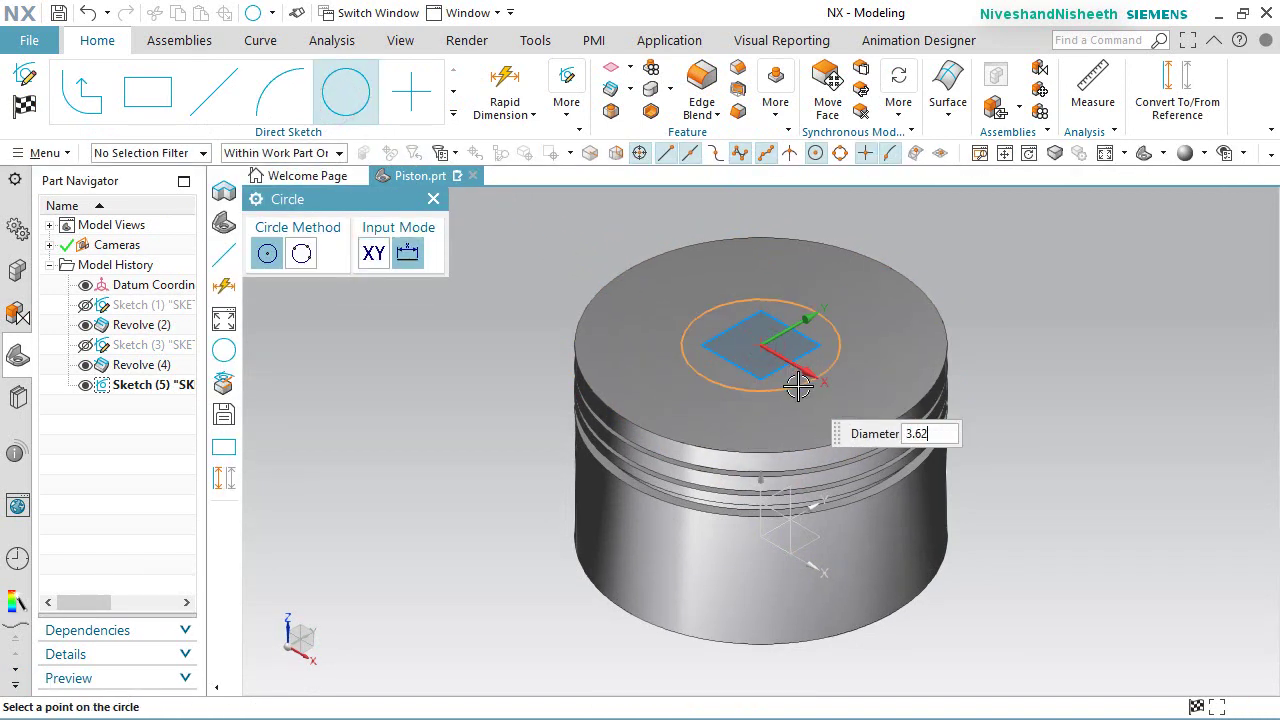
pyautogui.write('3.625')
pyautogui.press('Return')
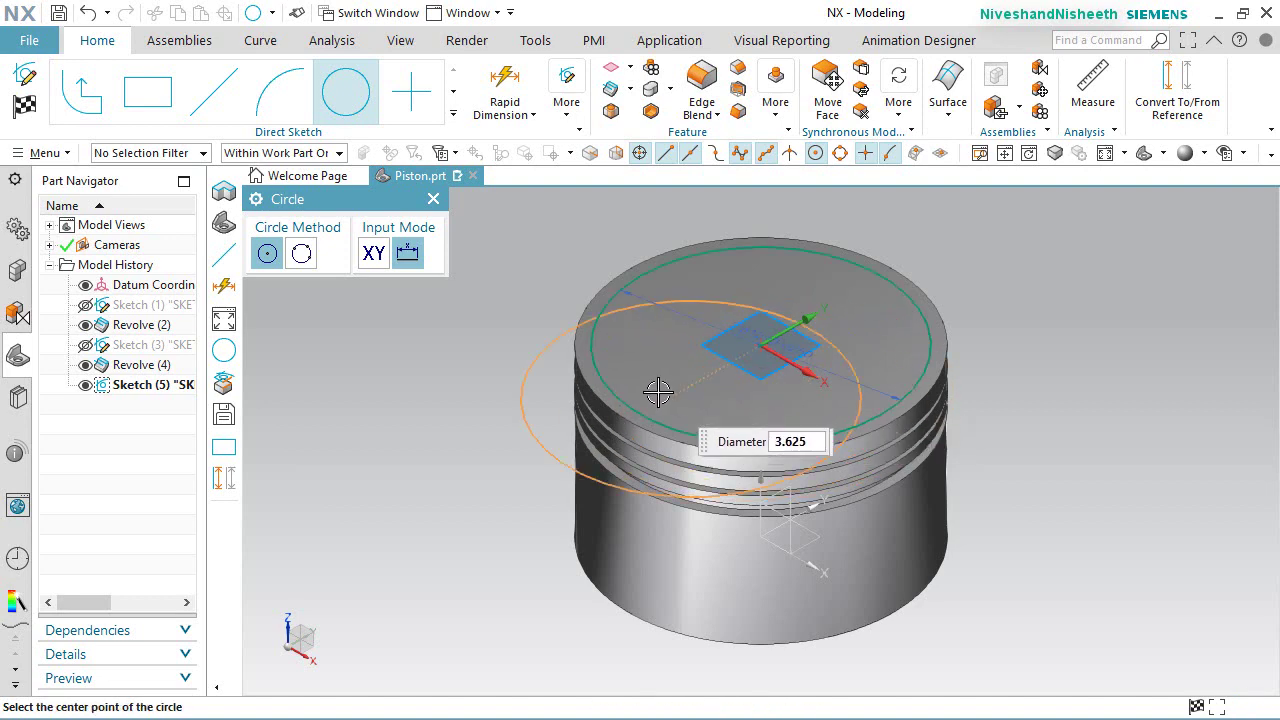
pyautogui.rightClick(503, 376)
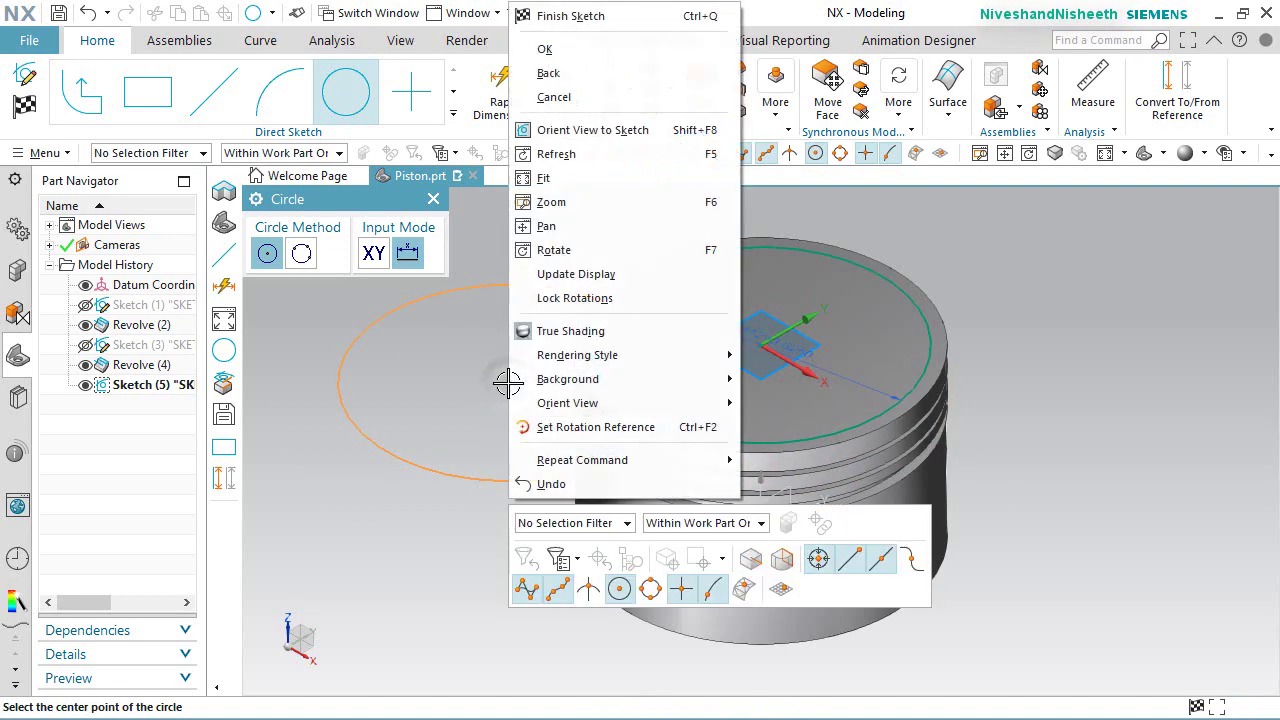
pyautogui.click(571, 17)
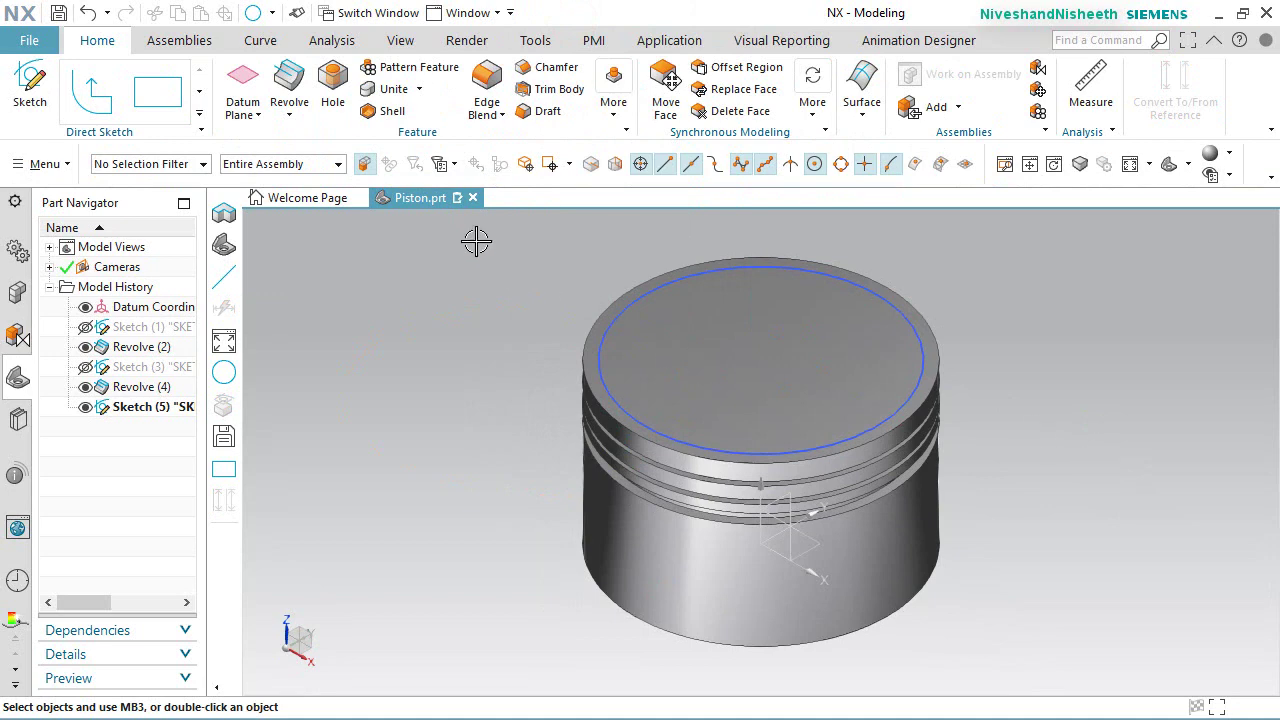
# Step: Set up an Extrude of the top-face circle 0.125 in down into the piston, with Boolean set to Subtract
pyautogui.click(289, 116)
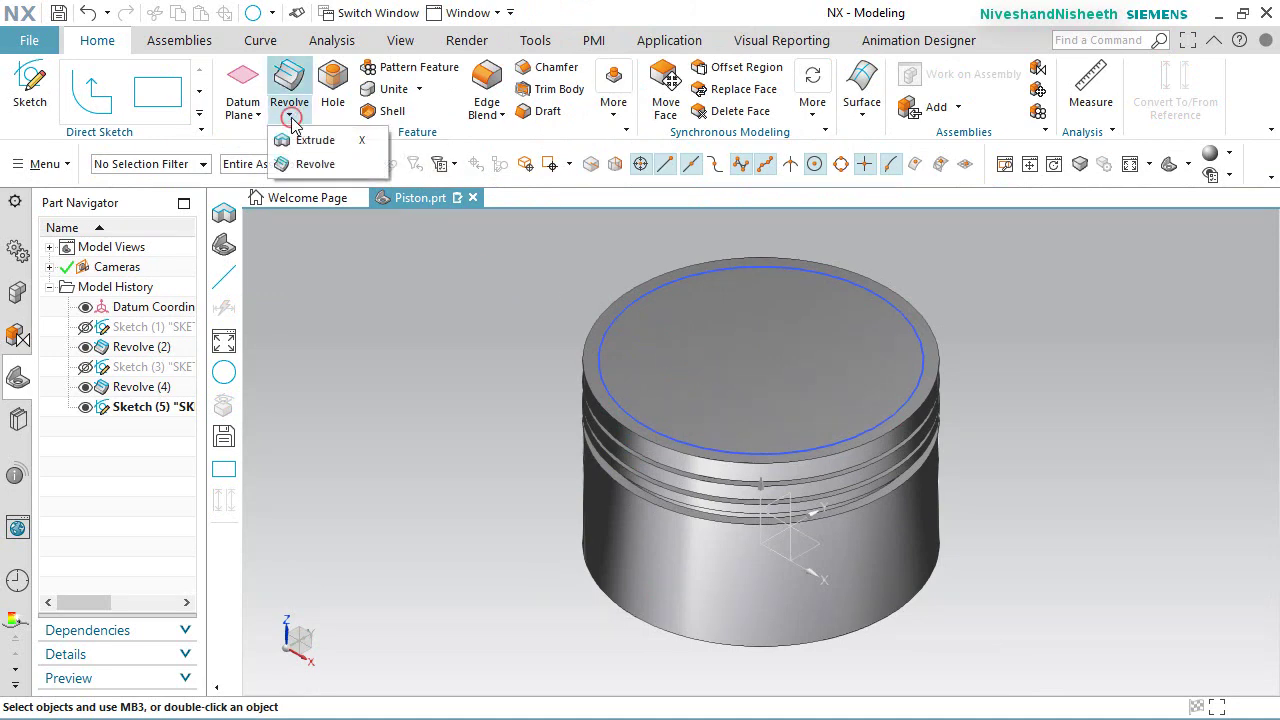
pyautogui.click(304, 145)
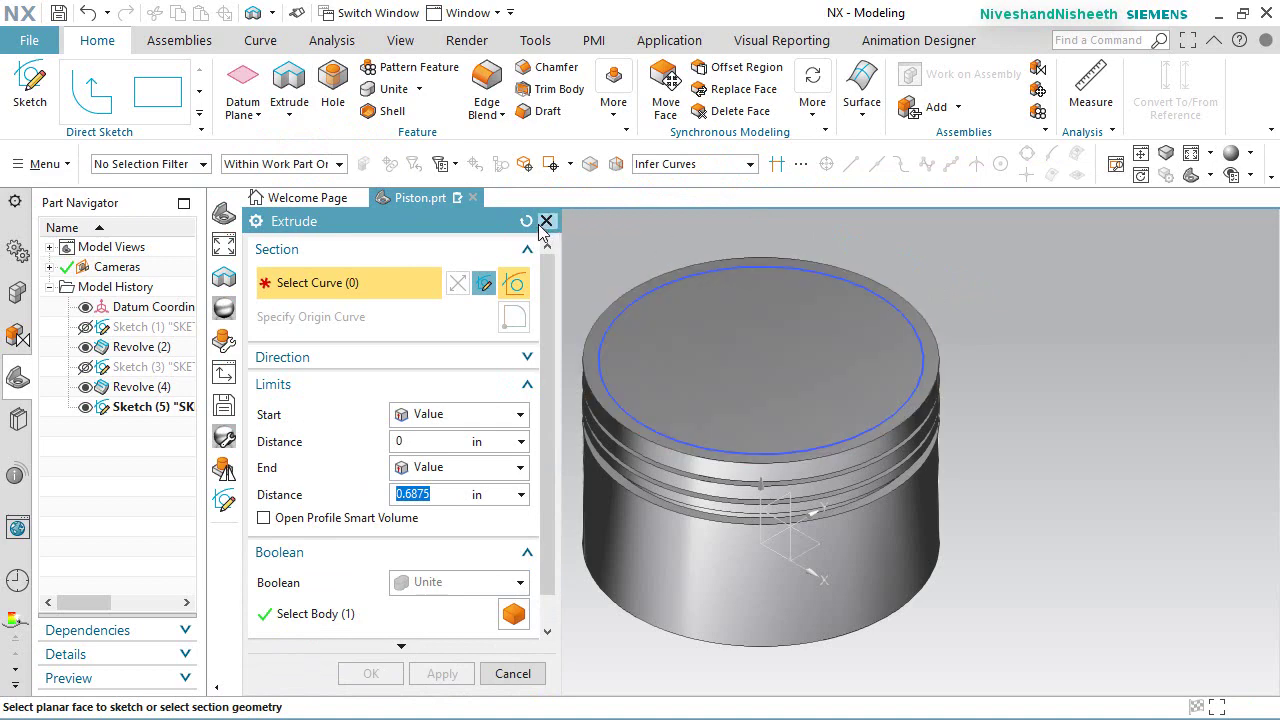
pyautogui.click(808, 268)
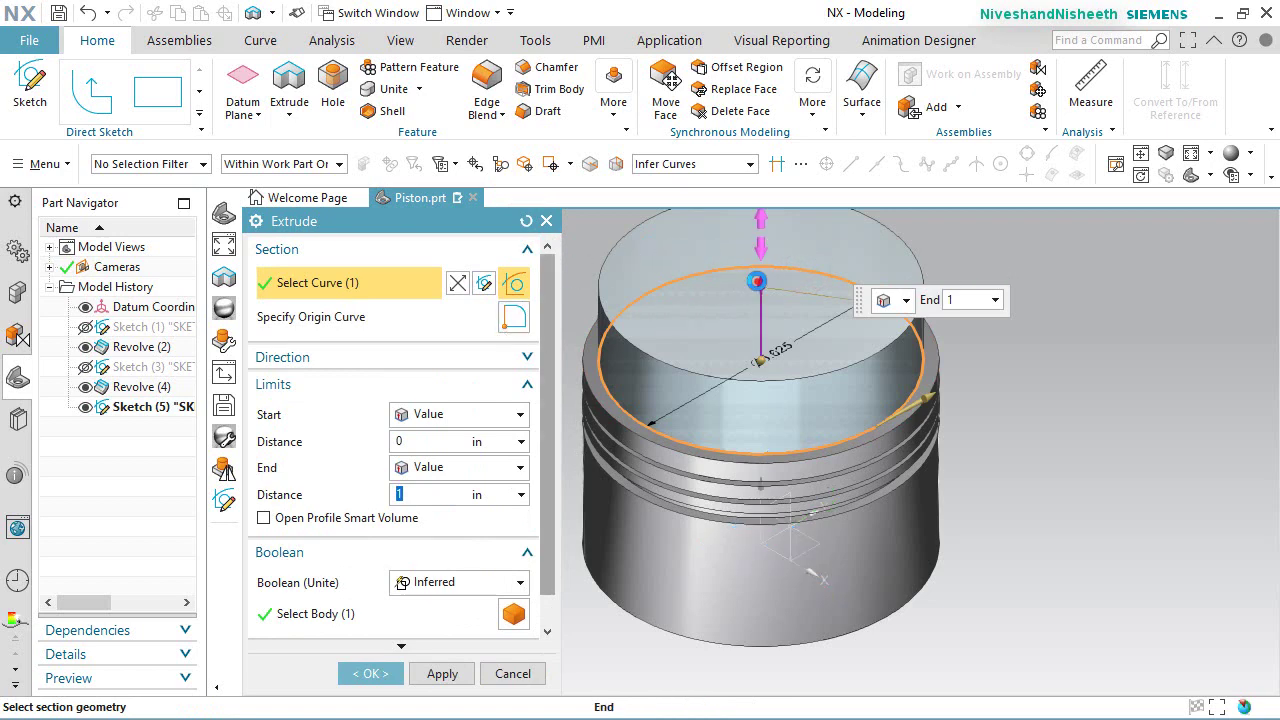
pyautogui.doubleClick(760, 283)
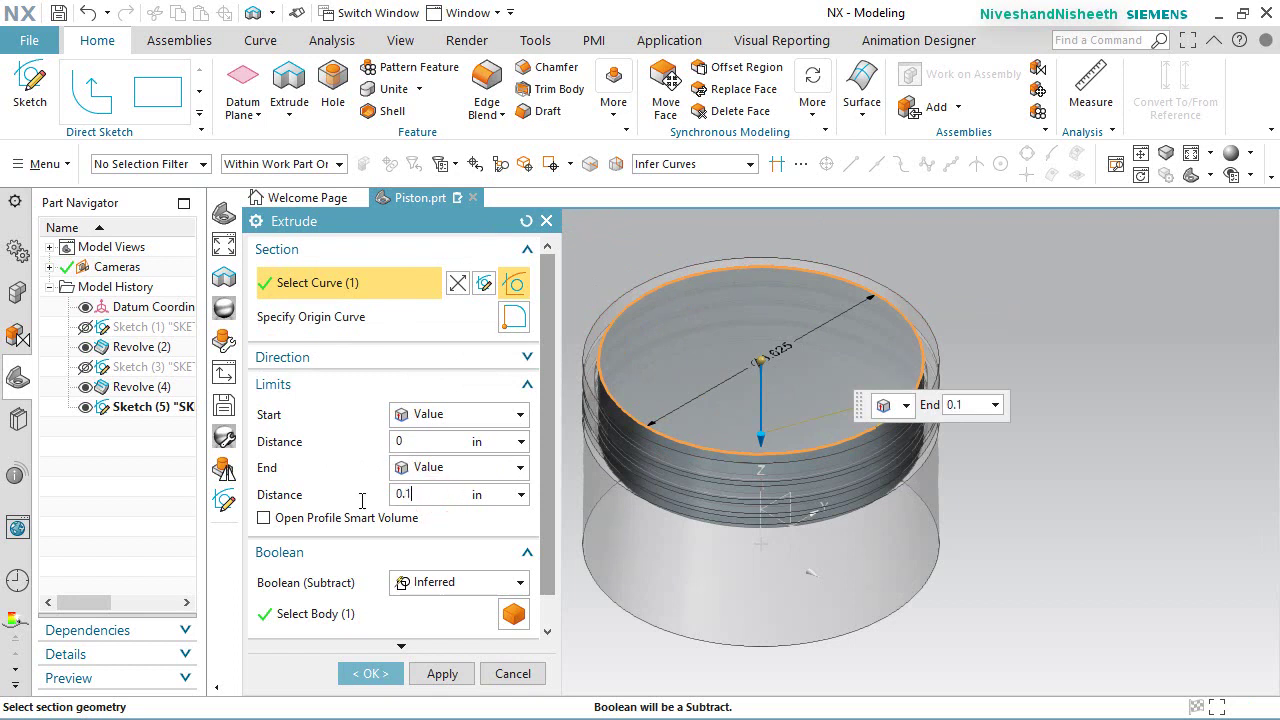
pyautogui.press('Return')
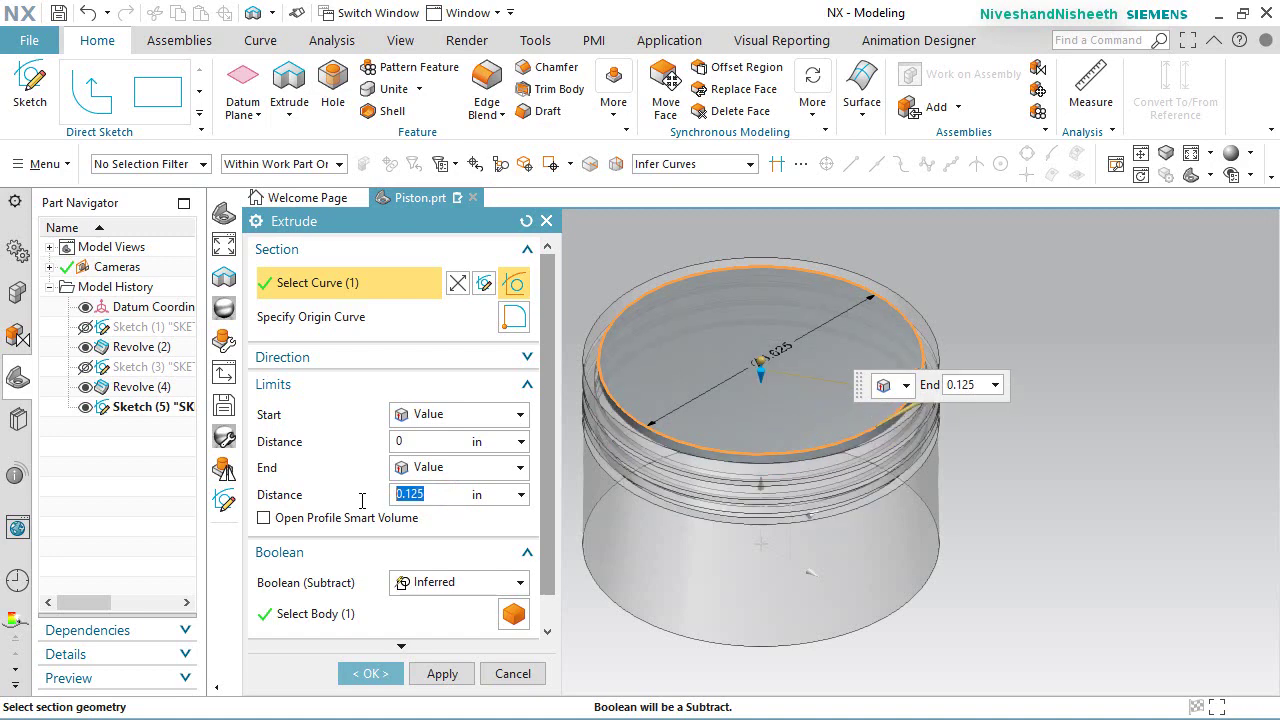
pyautogui.click(519, 588)
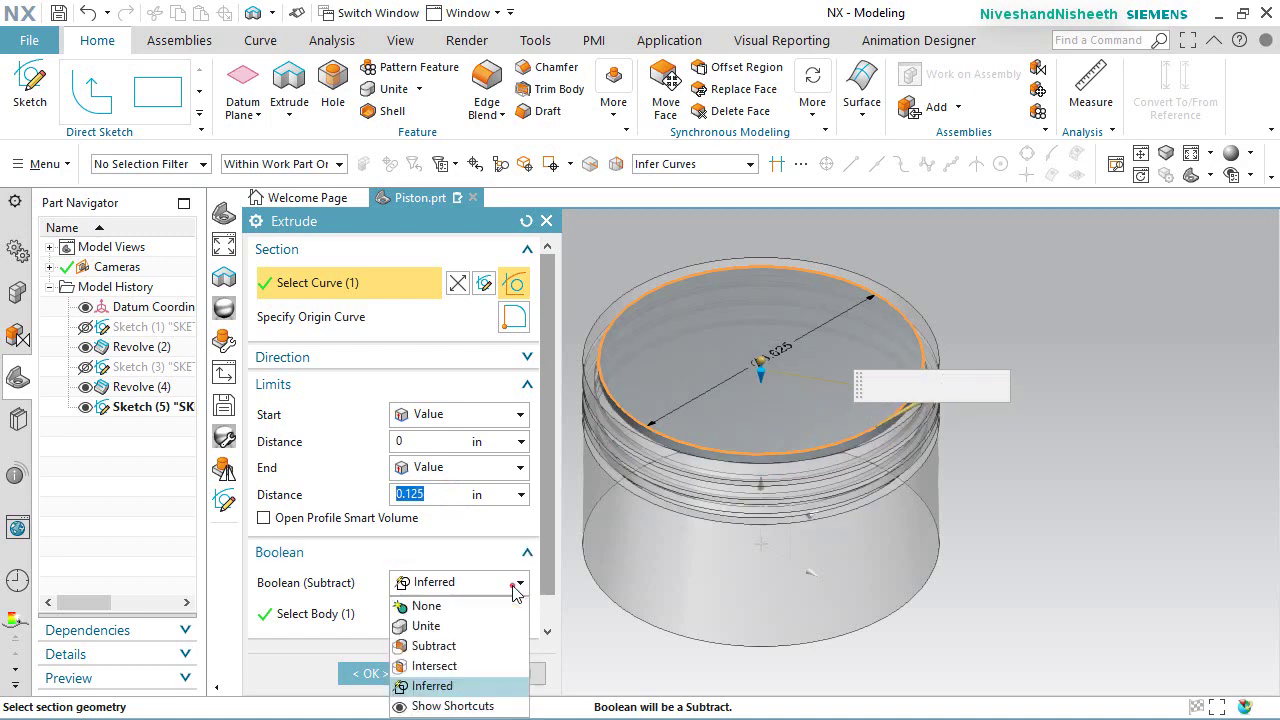
pyautogui.click(447, 647)
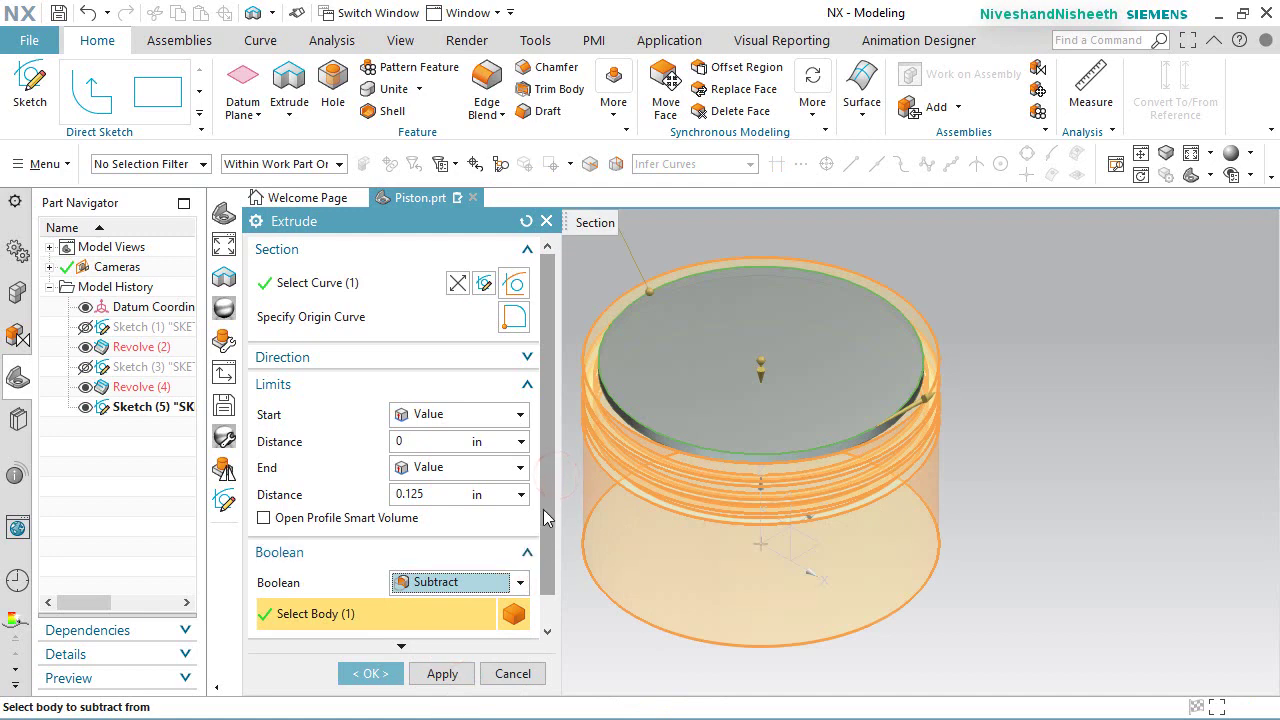
# Step: Add a 45° draft from the start limit to the extrude and create the tapered recess
pyautogui.scroll(-2, 544, 560)
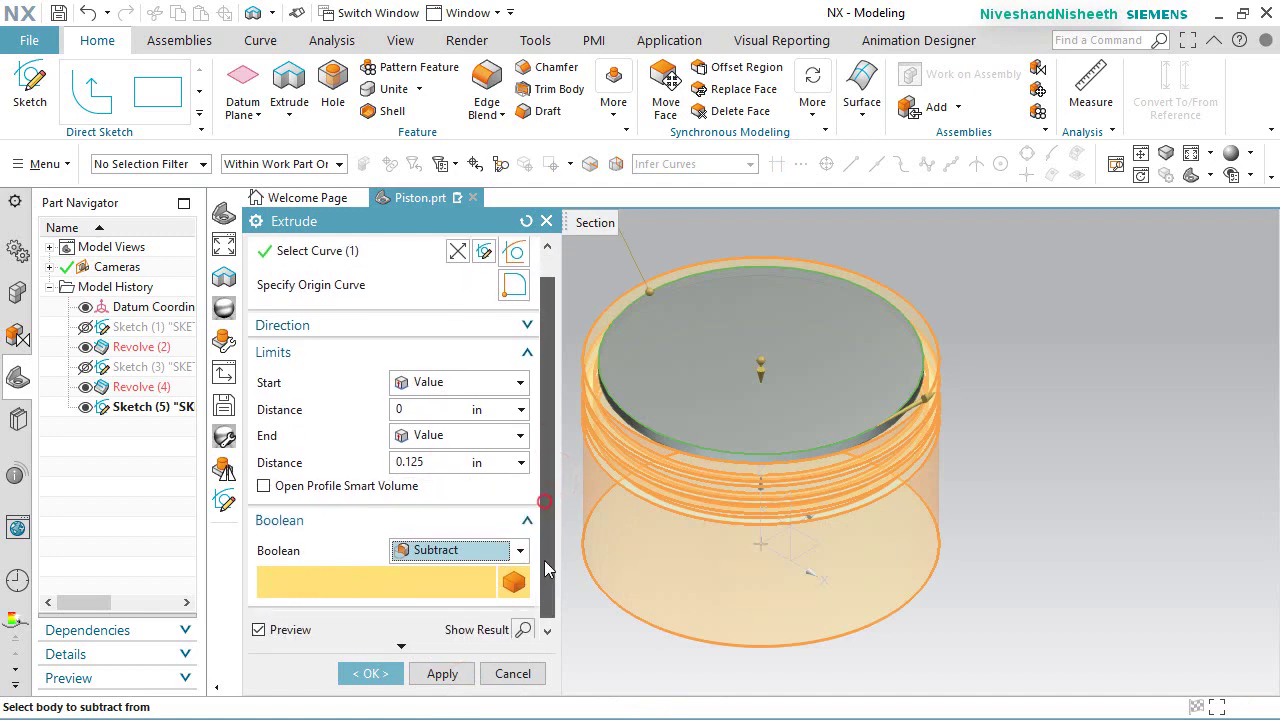
pyautogui.click(402, 646)
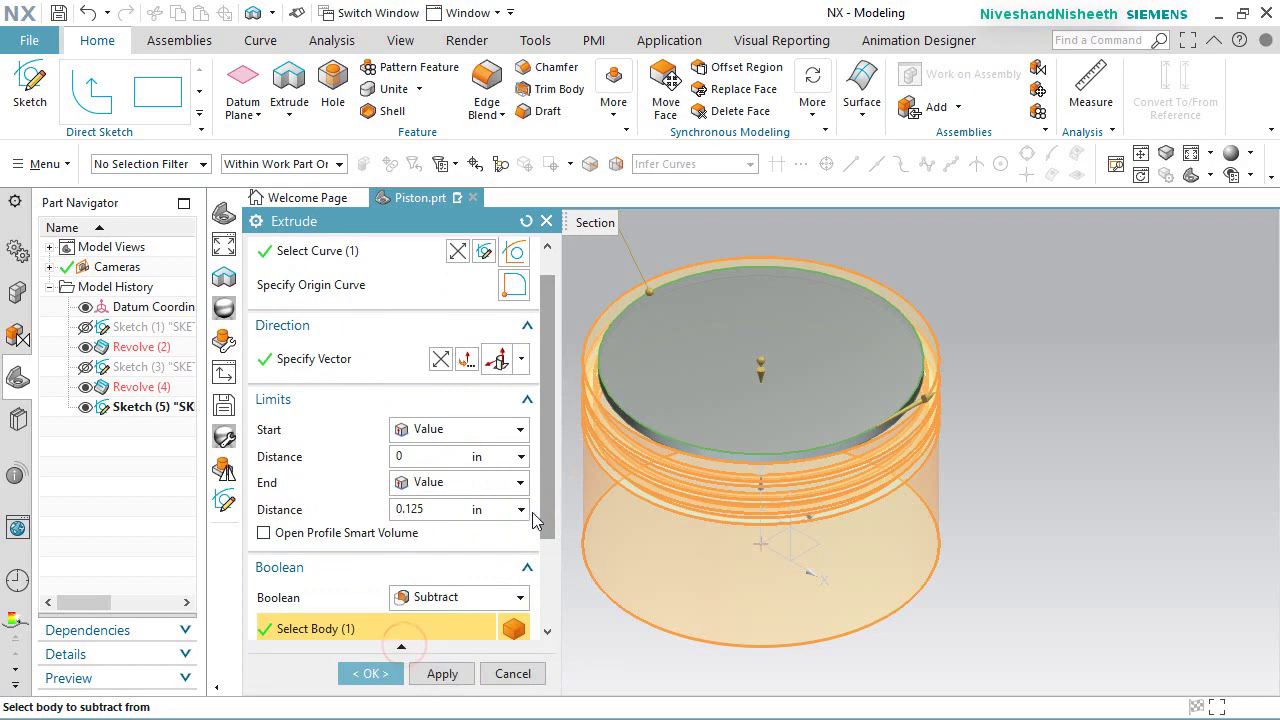
pyautogui.moveTo(549, 490); pyautogui.dragTo(533, 585)
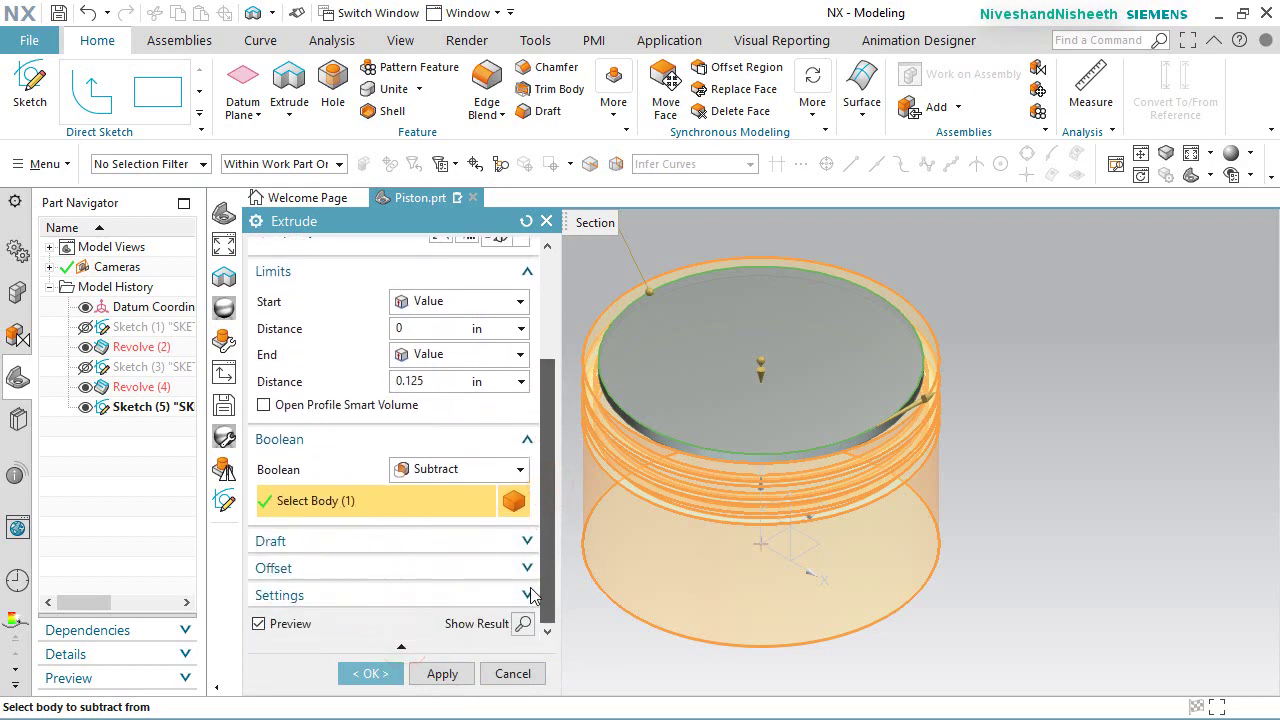
pyautogui.click(529, 543)
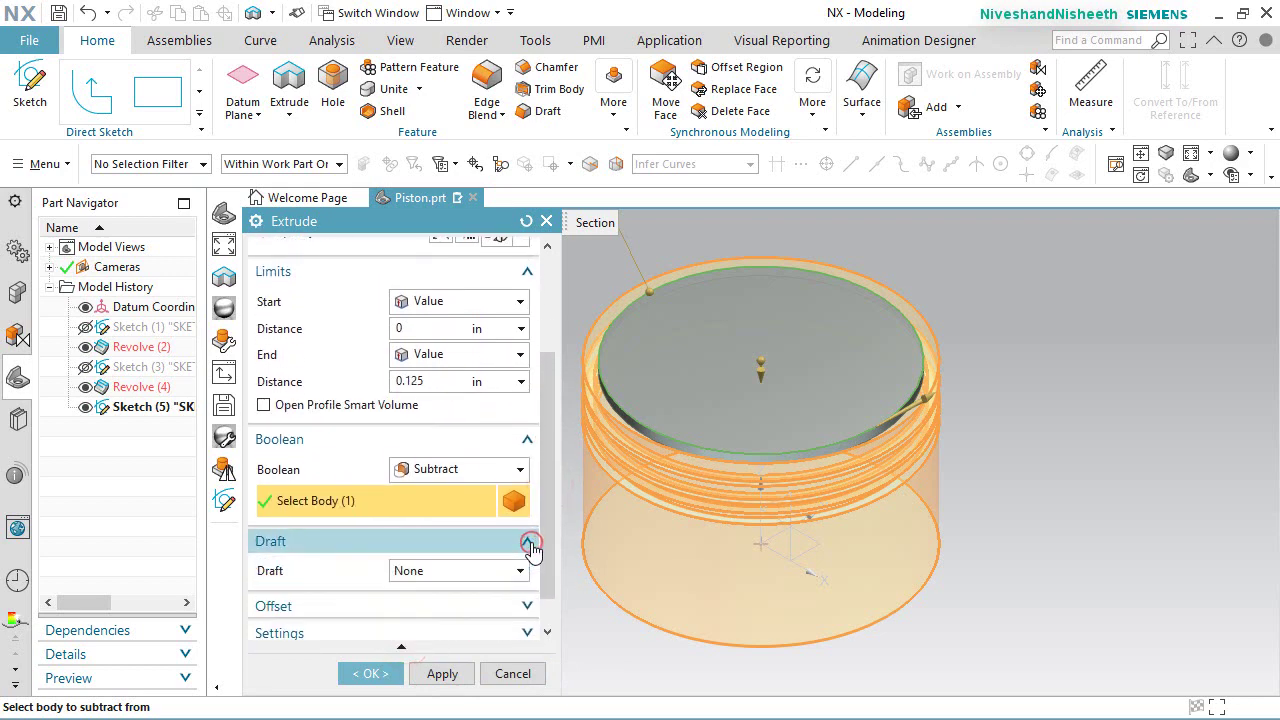
pyautogui.click(520, 570)
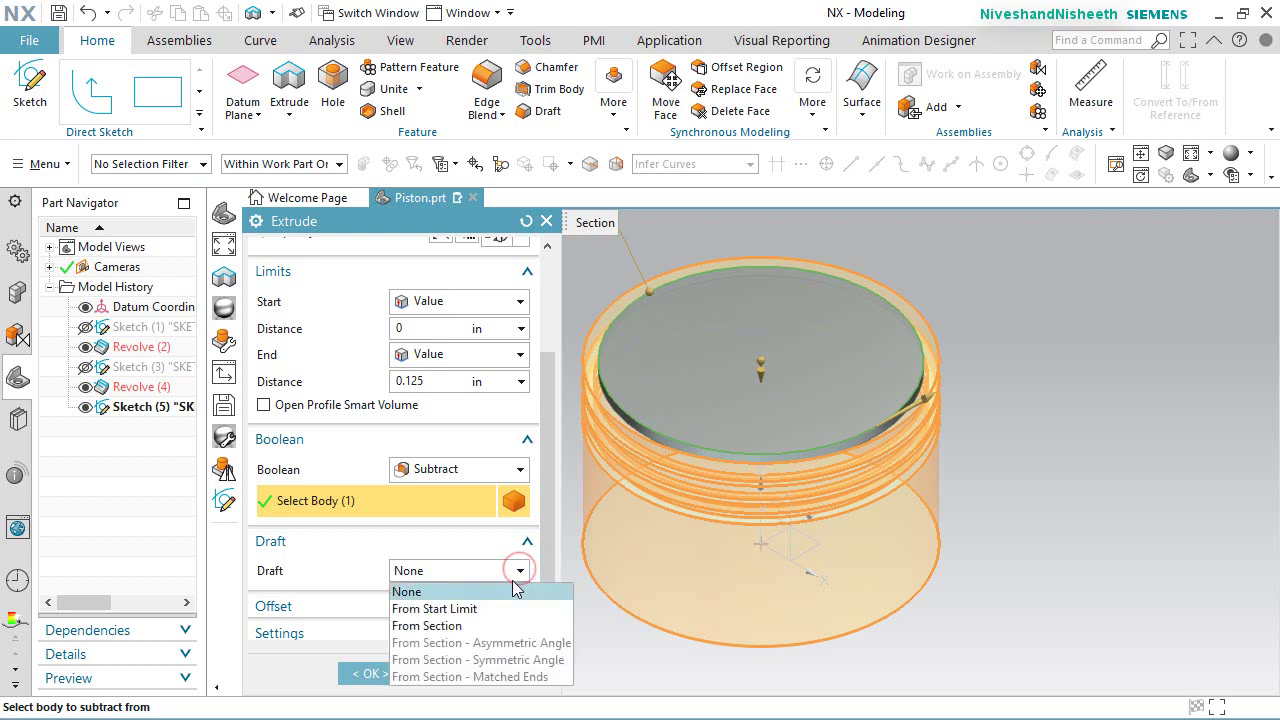
pyautogui.click(493, 608)
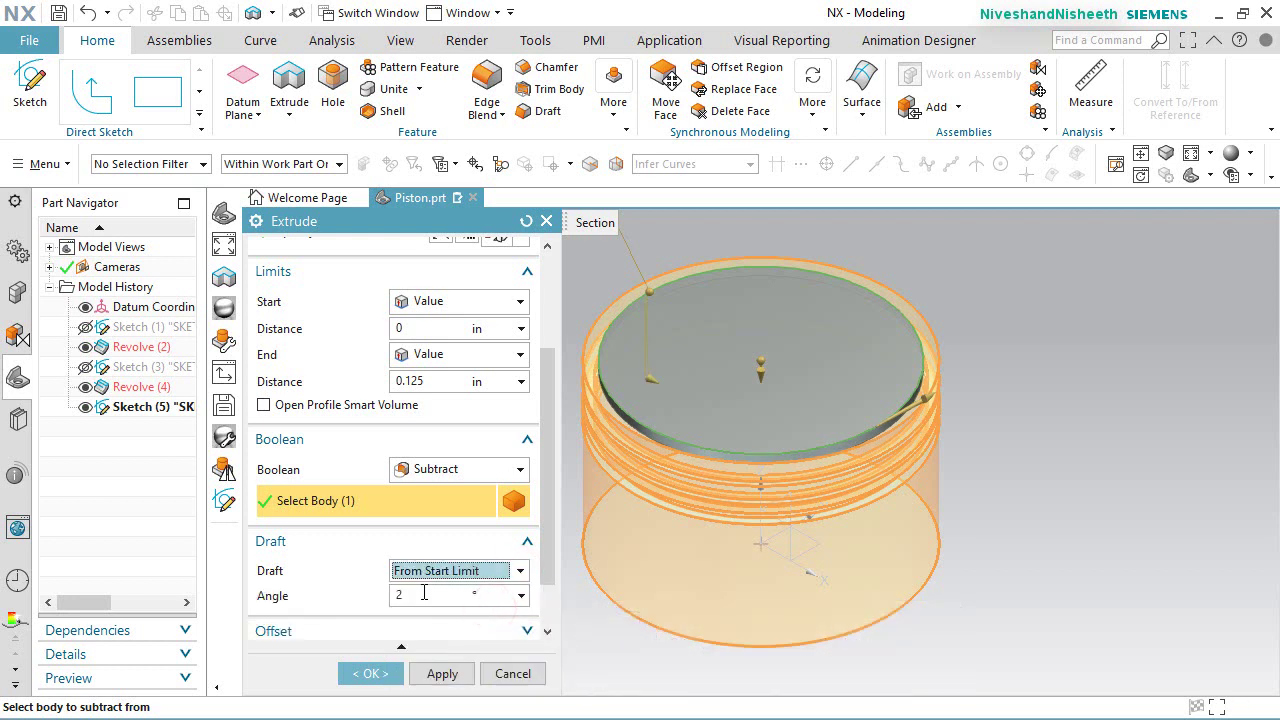
pyautogui.click(422, 592)
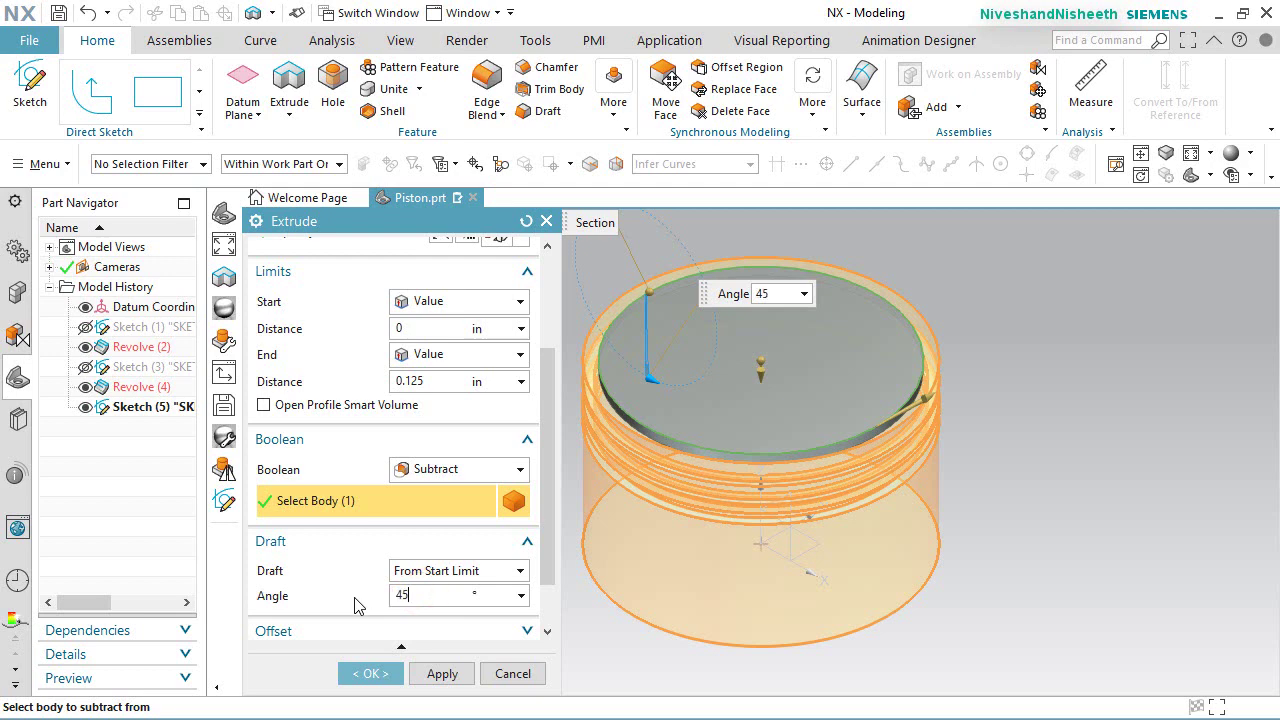
pyautogui.write('45')
pyautogui.press('Return')
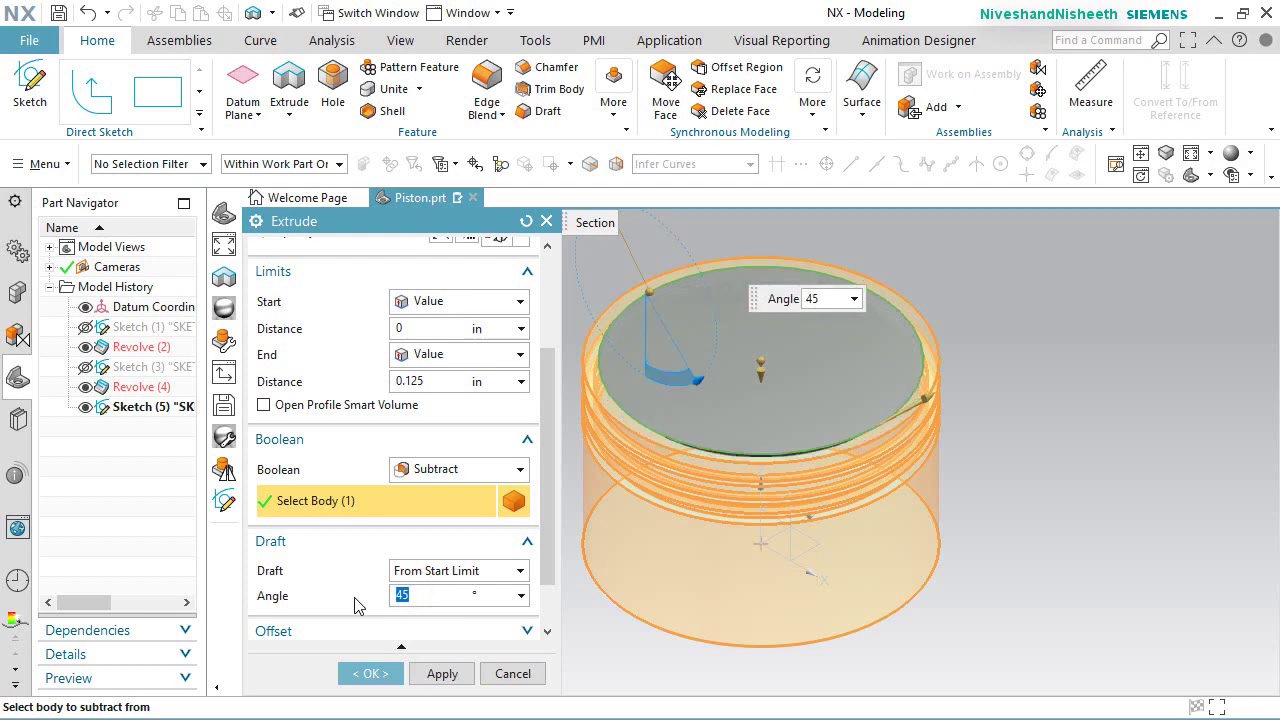
pyautogui.click(370, 673)
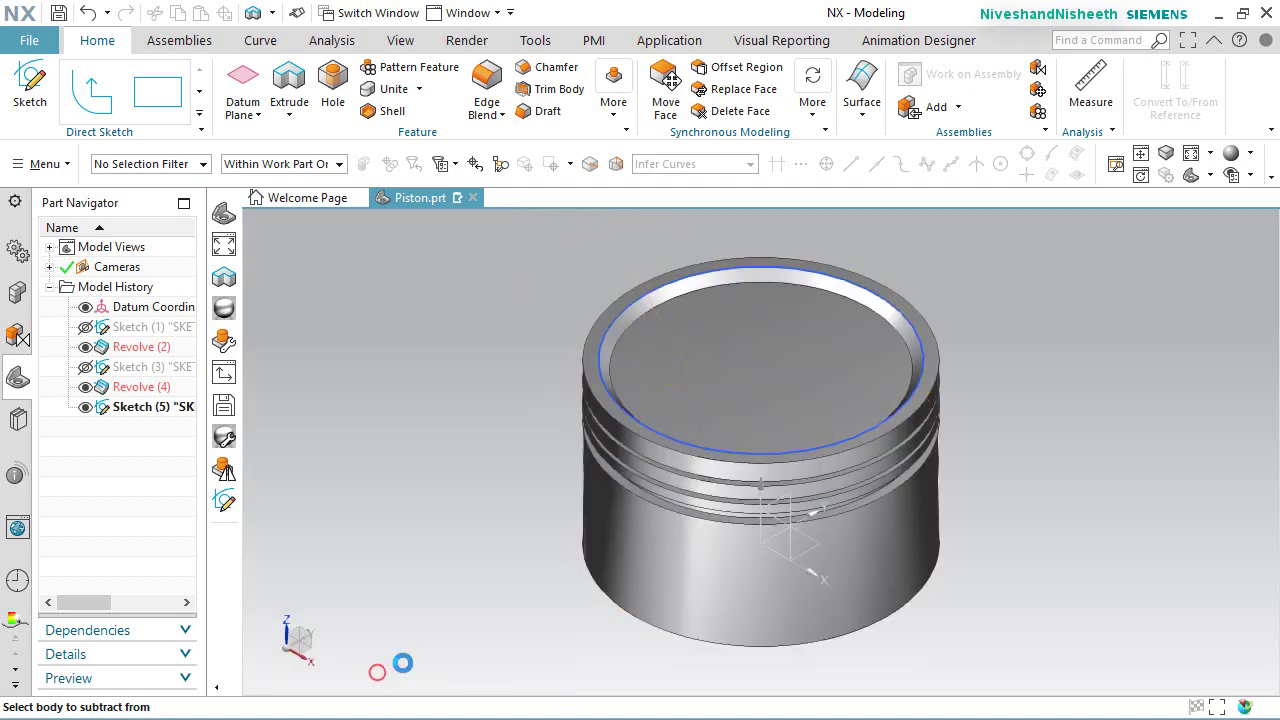
# Step: Hide the recess circle sketch, Sketch (5), and save the part
pyautogui.click(85, 409)
pyautogui.scroll(2, 878, 366)
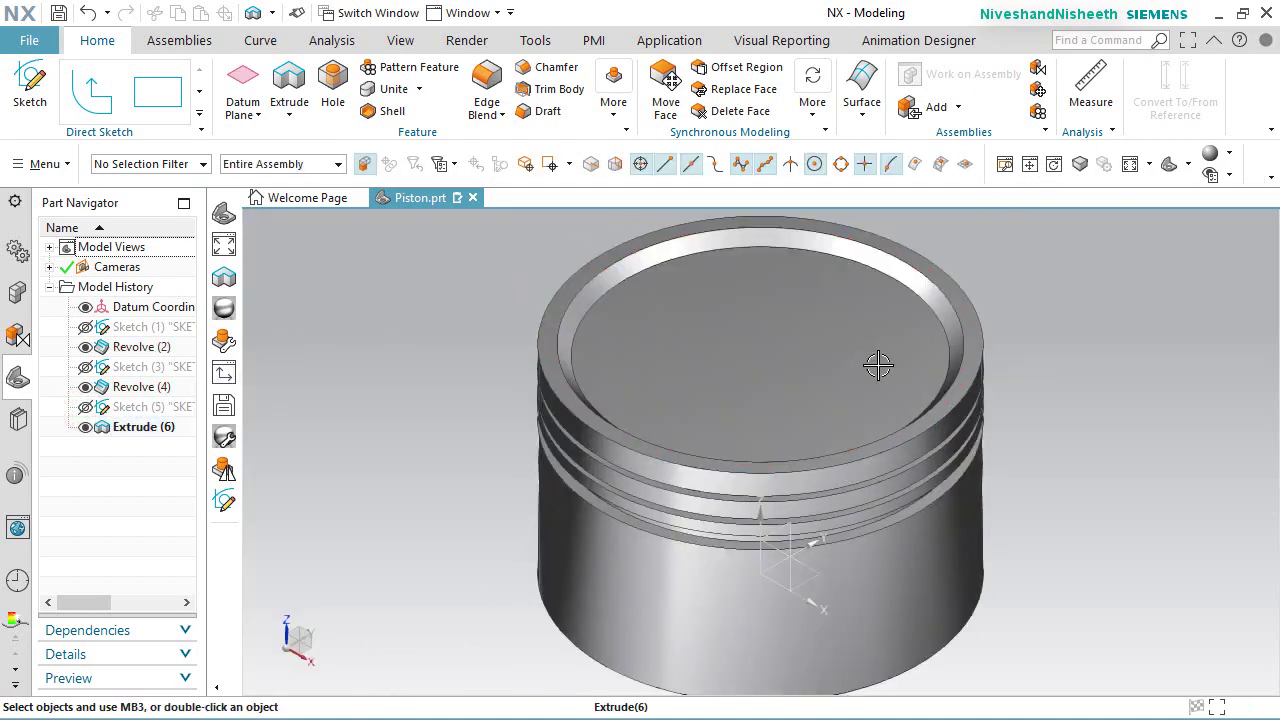
pyautogui.moveTo(878, 366); pyautogui.dragTo(868, 319, button='middle')
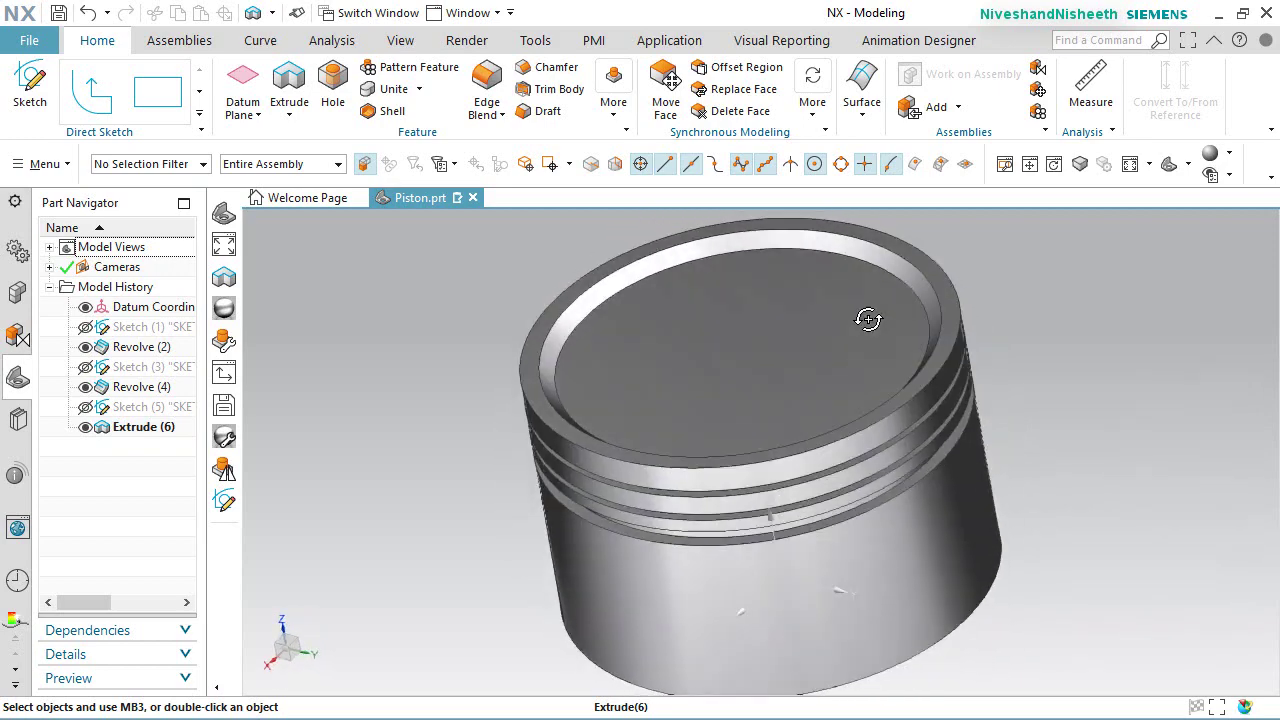
pyautogui.press('Home')
pyautogui.rightClick(1066, 311)
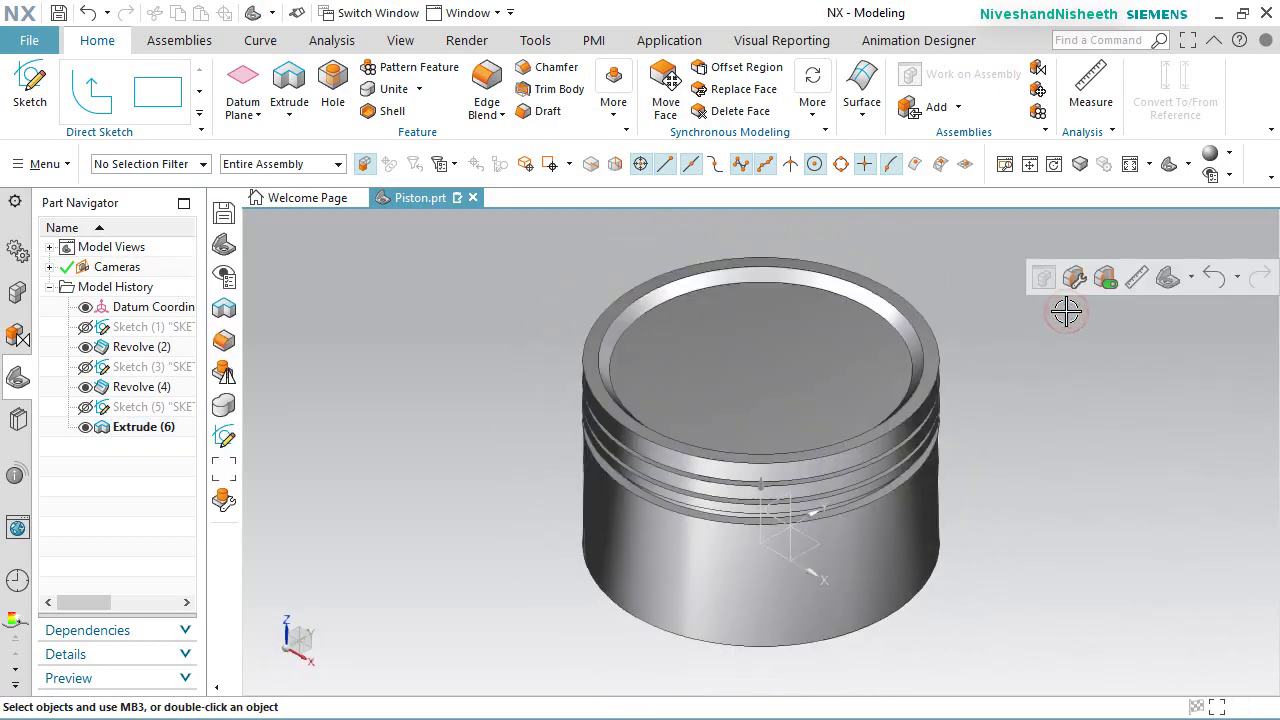
pyautogui.hotkey('ctrl', 's')
pyautogui.click(535, 470)
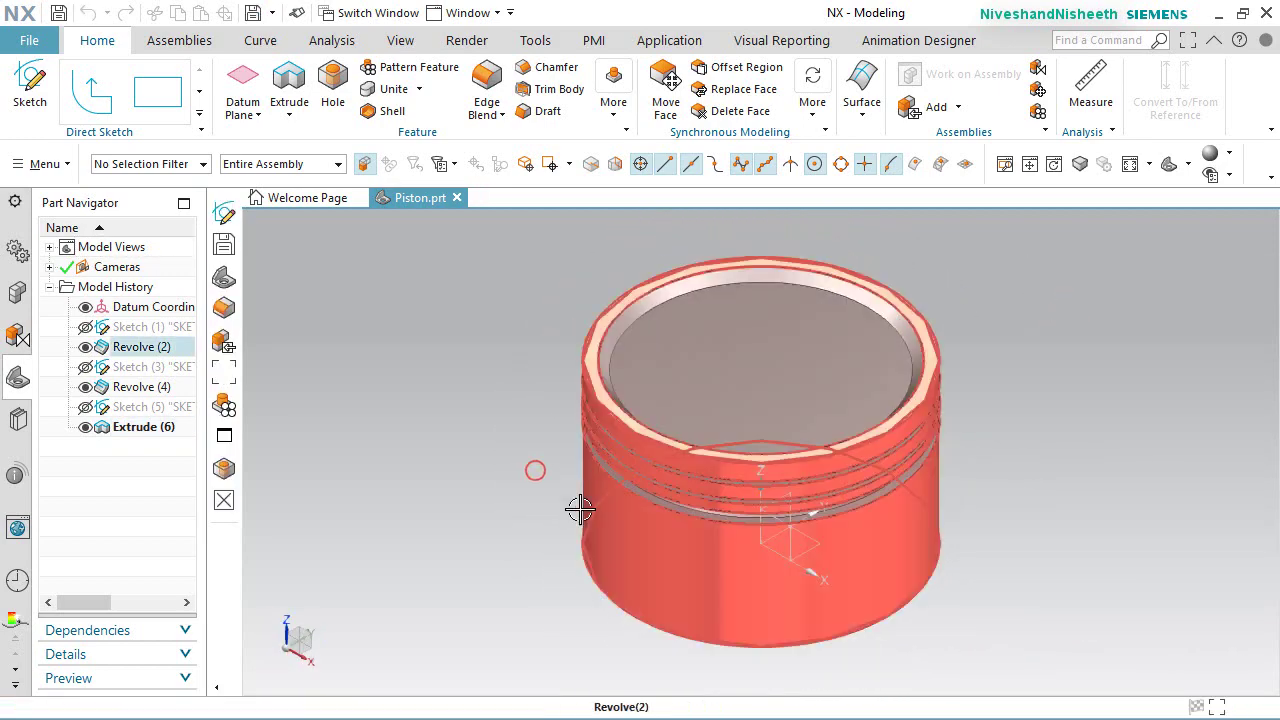
# Step: Create a new sketch on the piston's flat bottom face and orient the view to the sketch
pyautogui.click(40, 102)
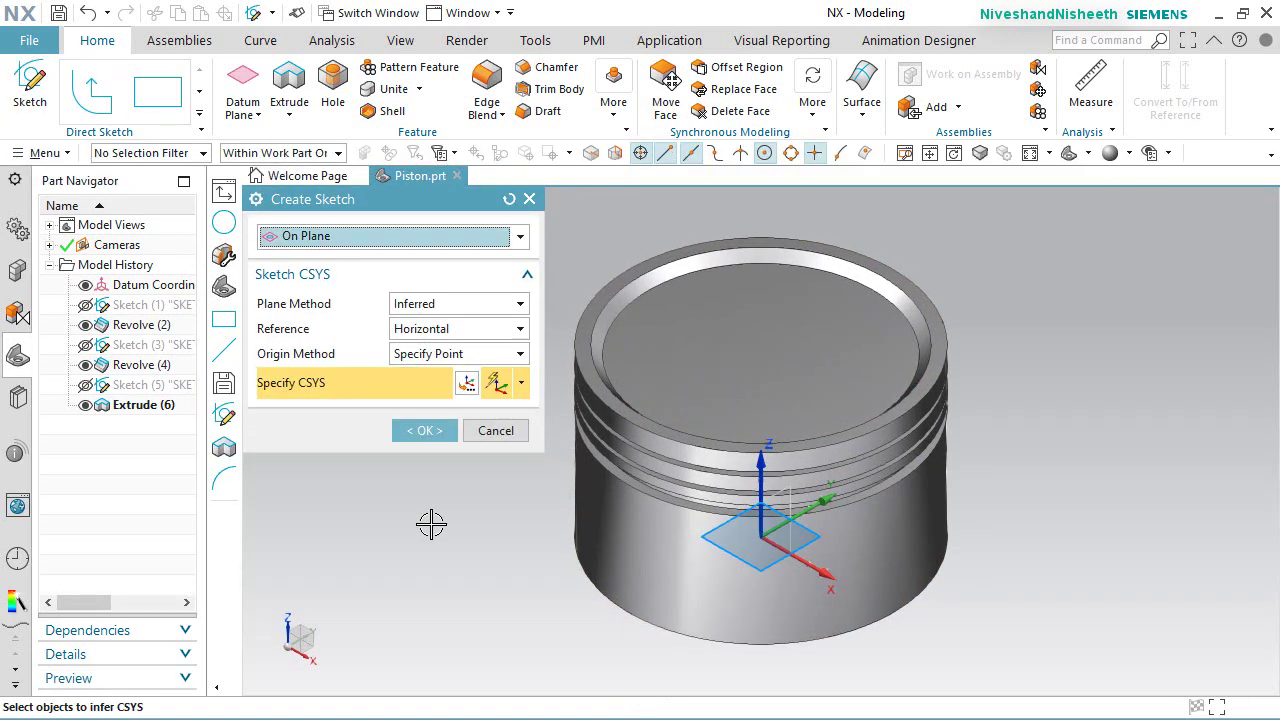
pyautogui.moveTo(531, 627); pyautogui.dragTo(533, 540, button='middle')
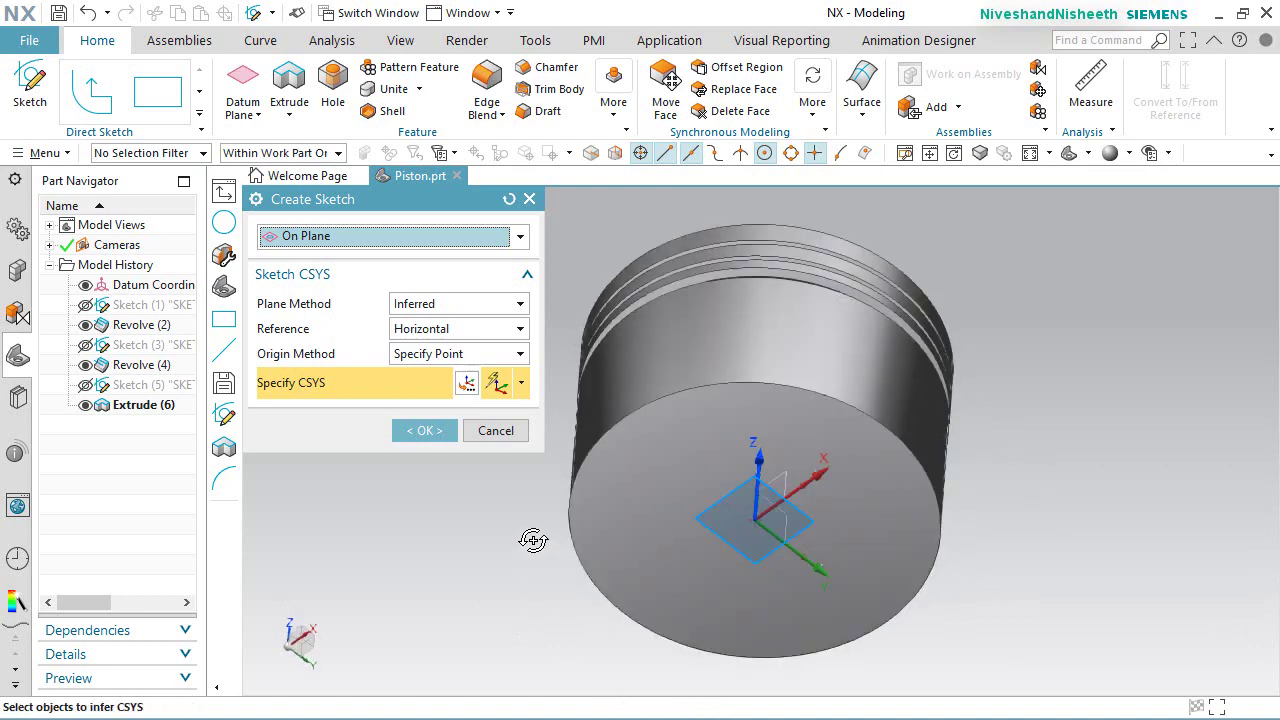
pyautogui.click(711, 481)
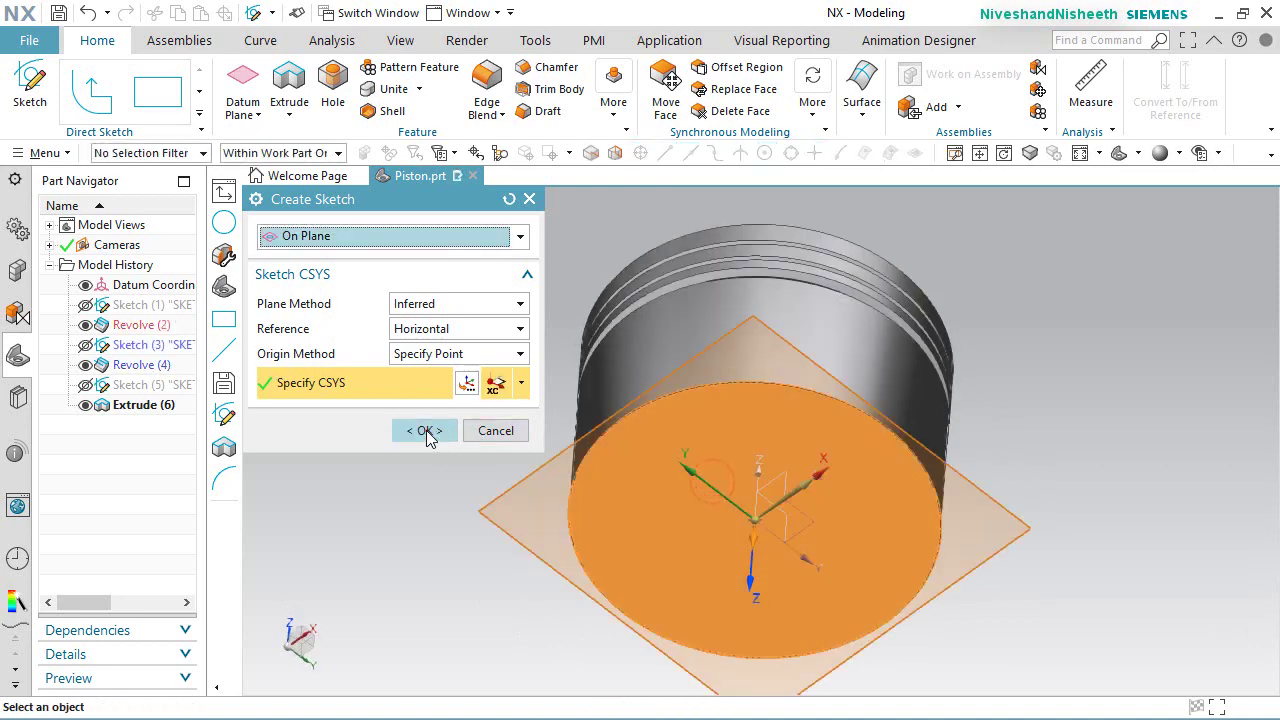
pyautogui.click(424, 430)
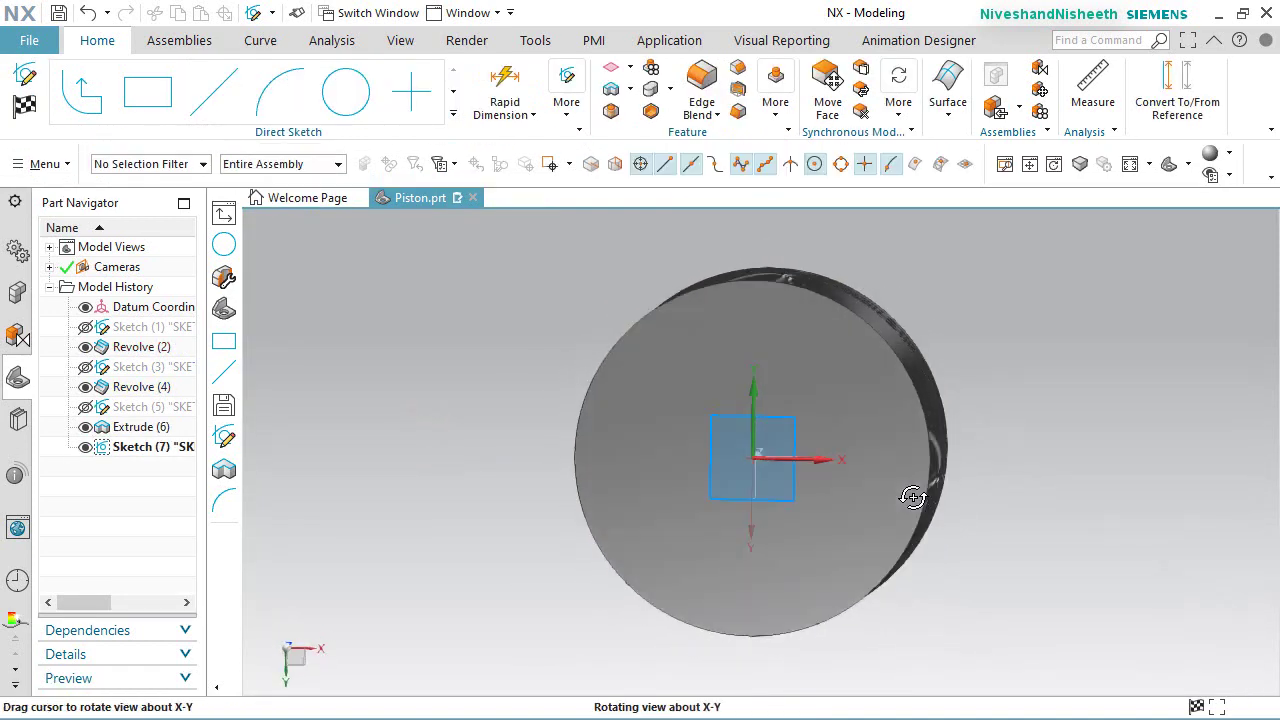
pyautogui.rightClick(1086, 383)
pyautogui.click(1051, 382)
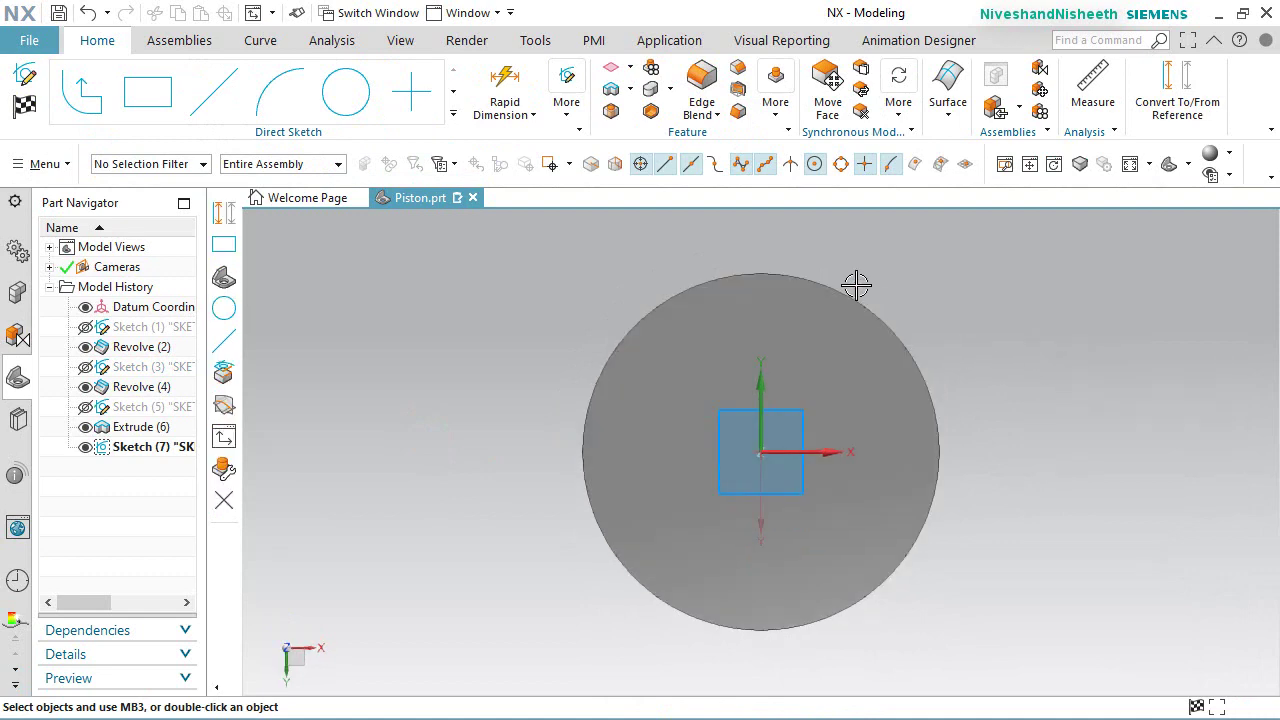
# Step: Project the outer circular edge of the bottom face into the sketch
pyautogui.click(452, 117)
pyautogui.click(281, 408)
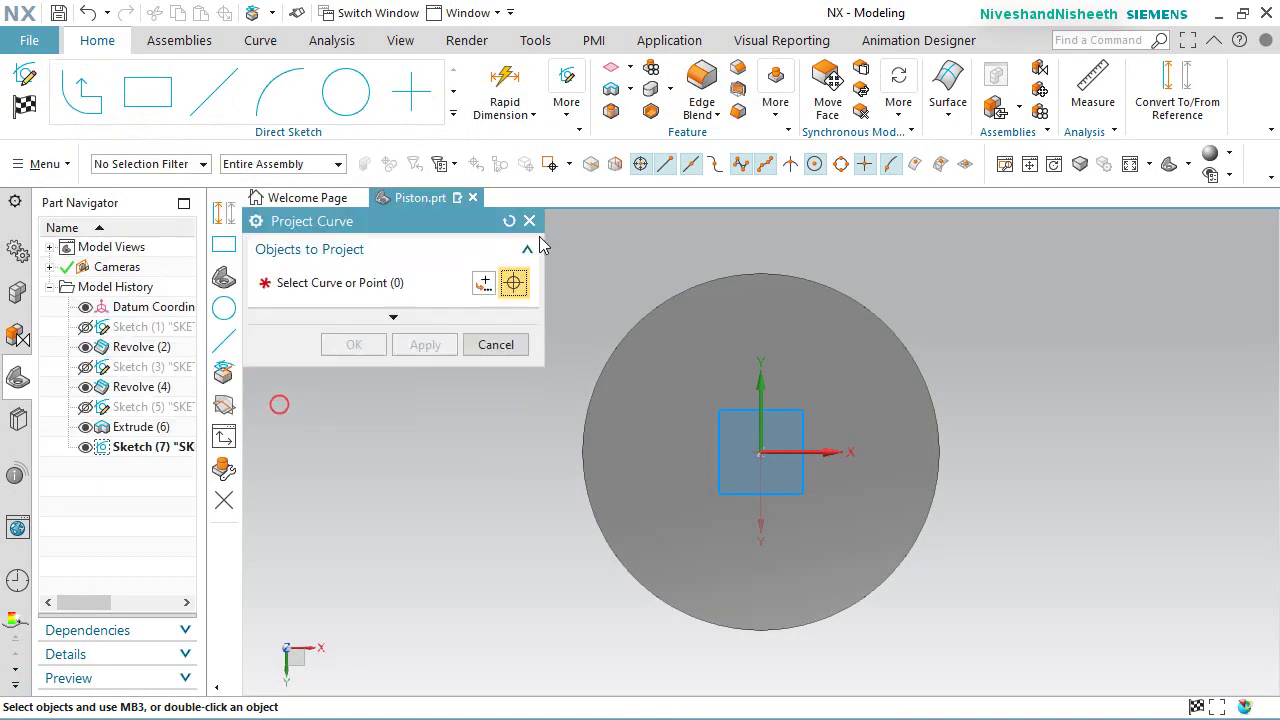
pyautogui.click(795, 267)
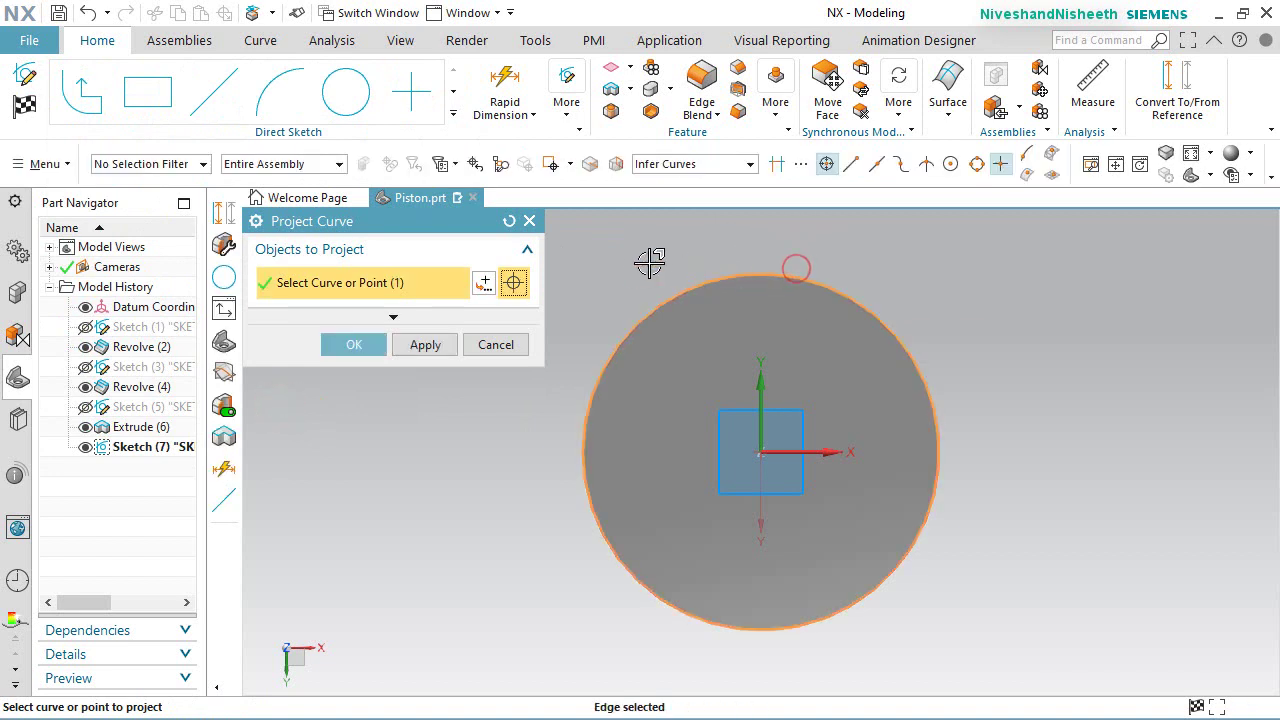
pyautogui.click(369, 346)
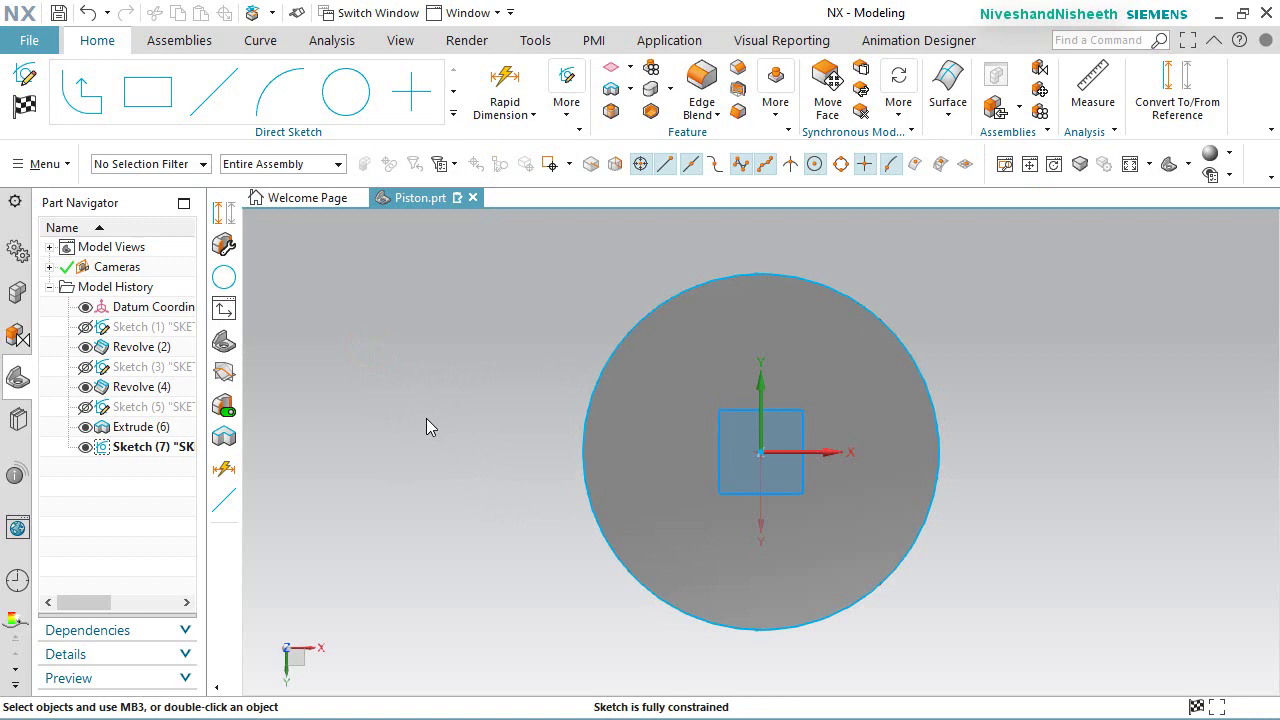
# Step: Offset the projected outer circle inward by 0.1875 in with a driving dimension
pyautogui.click(454, 115)
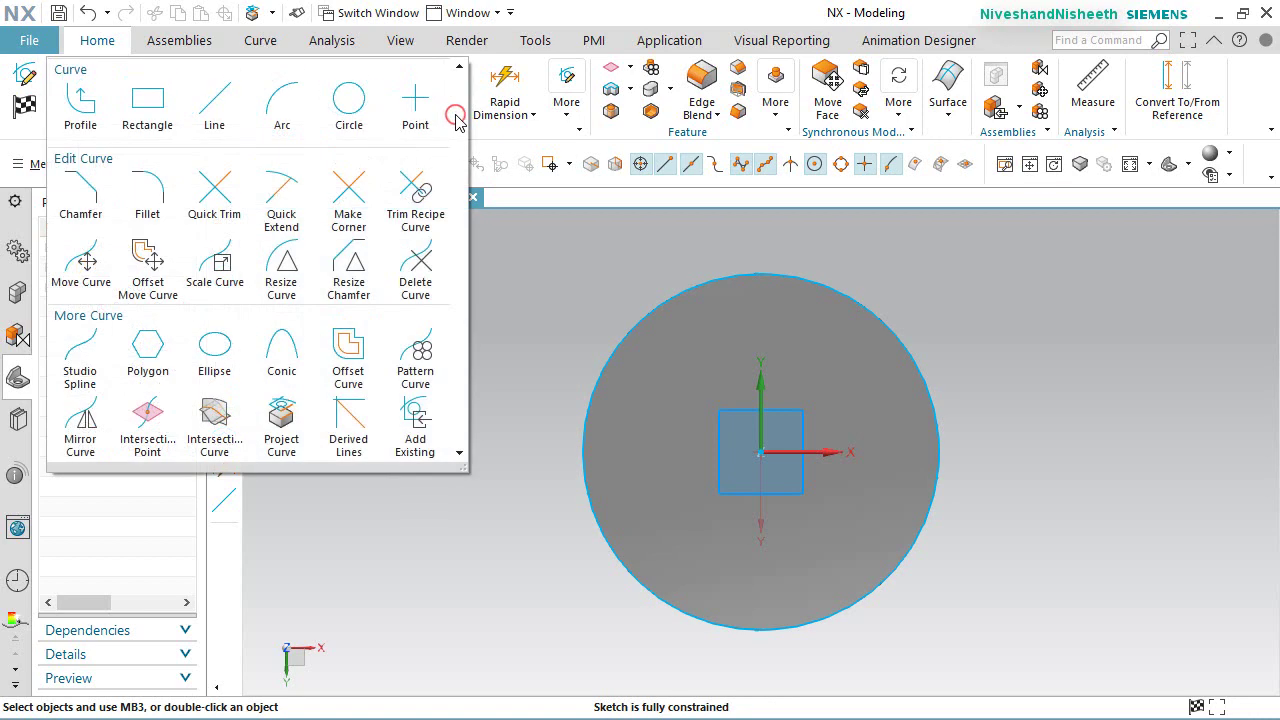
pyautogui.click(361, 354)
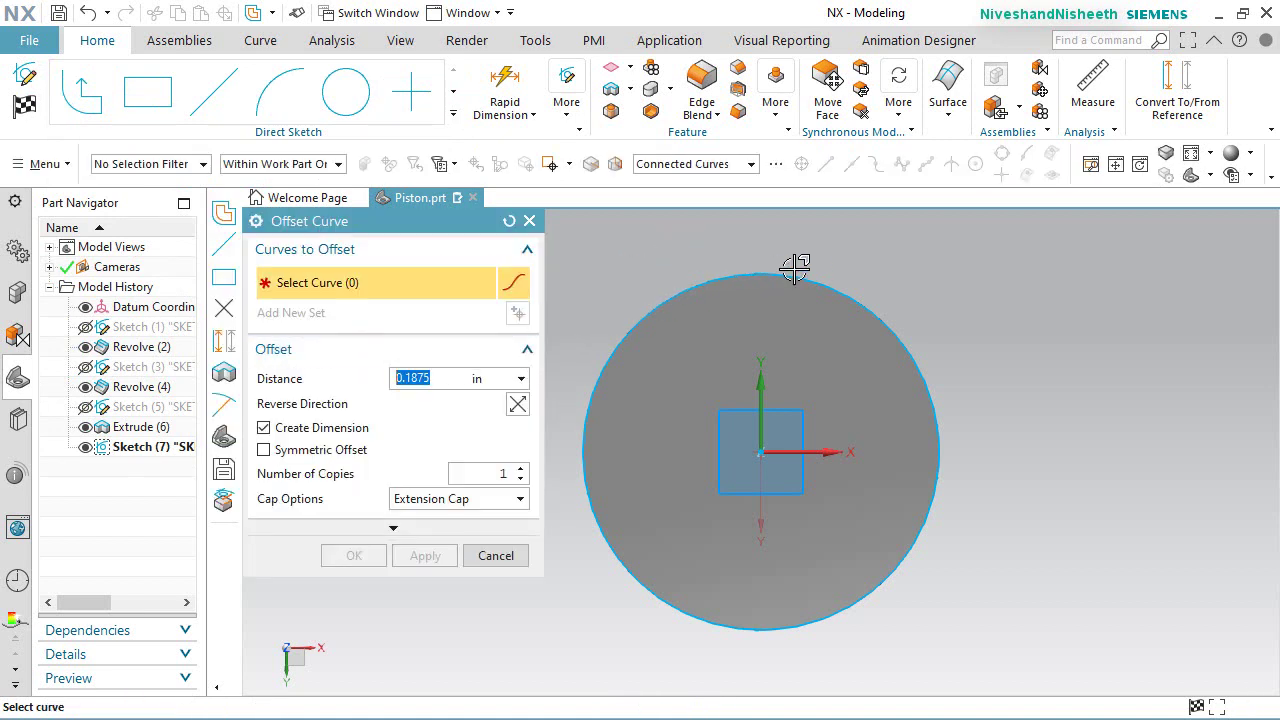
pyautogui.click(825, 277)
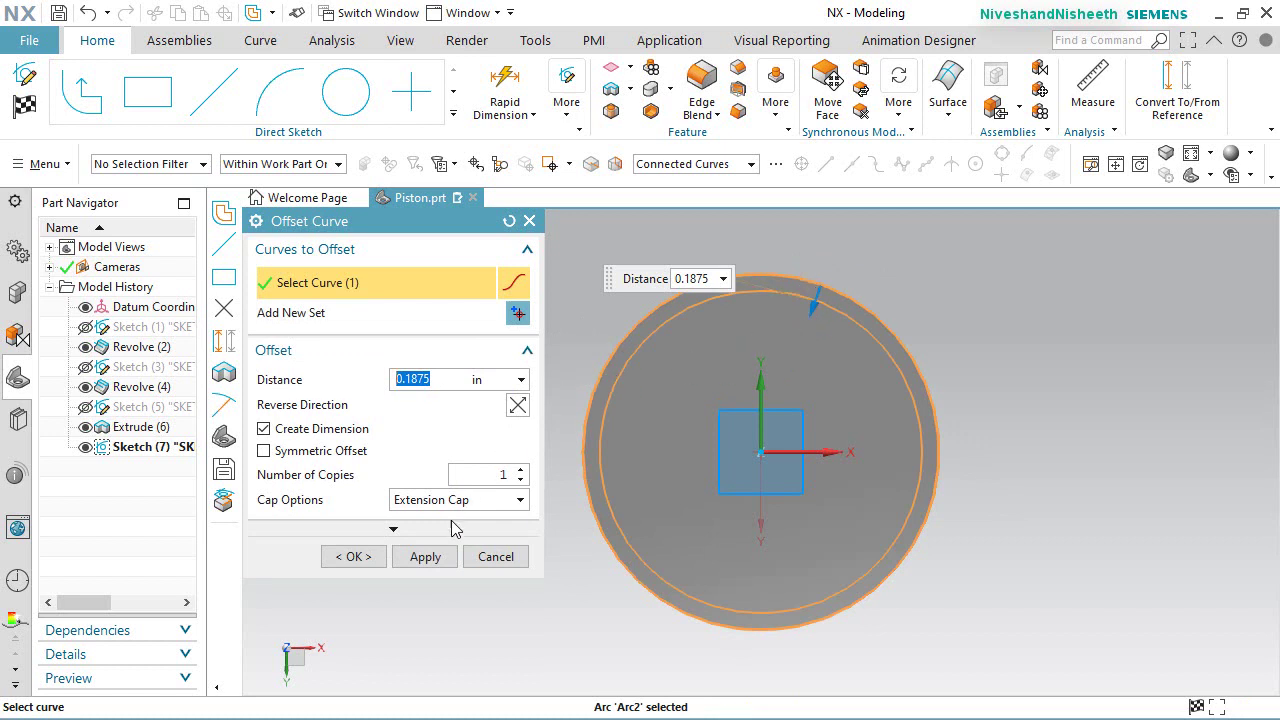
pyautogui.click(355, 557)
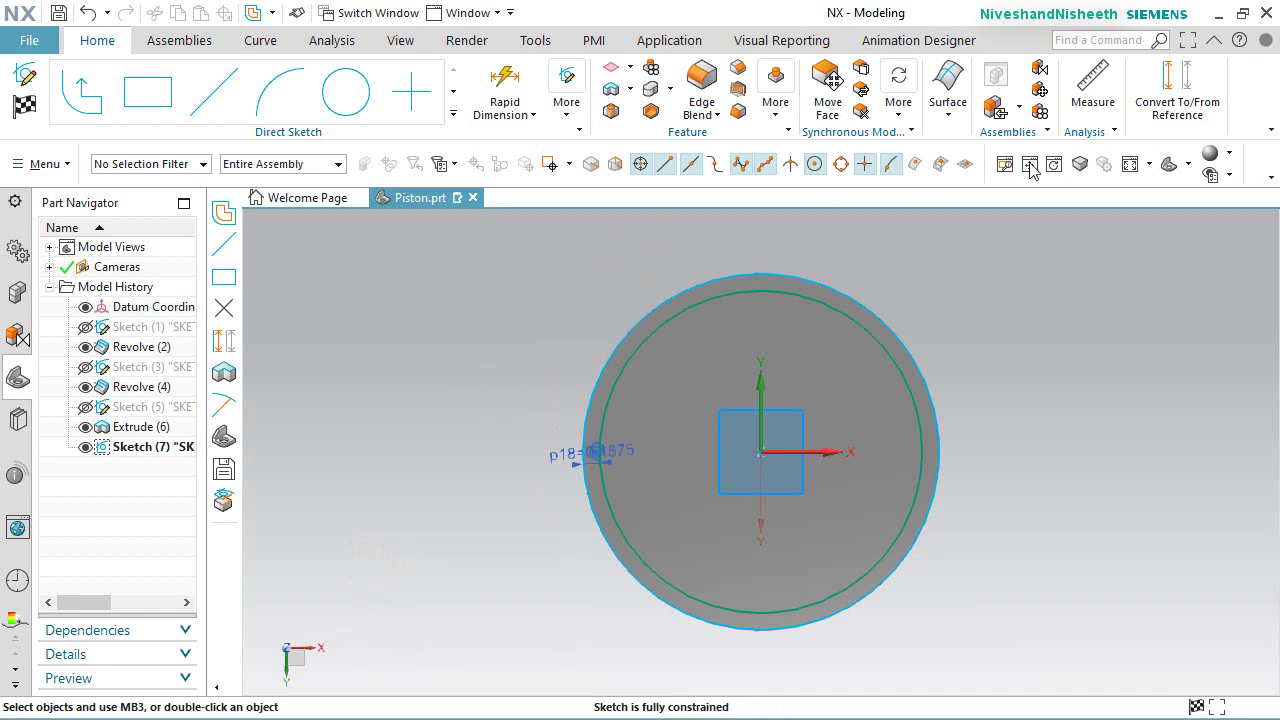
# Step: Convert the projected outer circle and its inner offset circle to reference curves
pyautogui.click(1177, 92)
pyautogui.moveTo(579, 266); pyautogui.dragTo(971, 666)
pyautogui.click(352, 448)
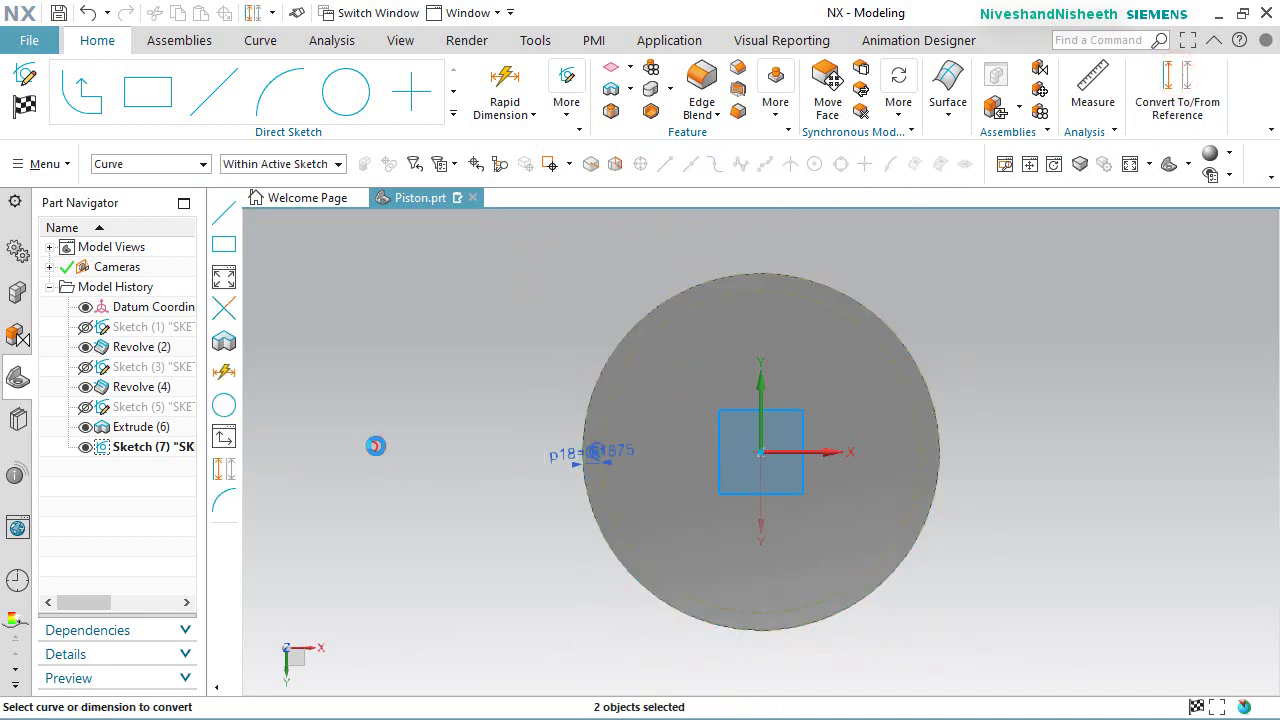
pyautogui.click(1123, 377)
# Step: Move the offset distance dimension outside the circle, to its upper-left side
pyautogui.scroll(1, 876, 450)
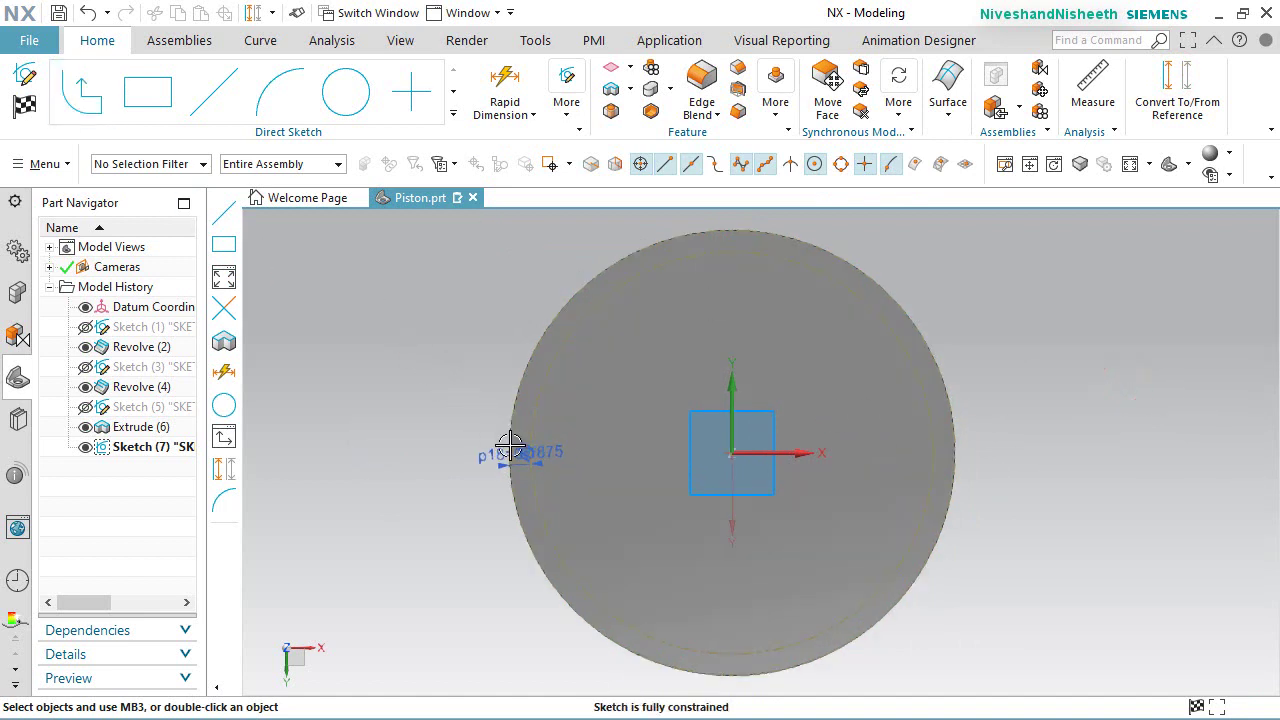
pyautogui.moveTo(509, 449); pyautogui.dragTo(503, 314)
pyautogui.moveTo(539, 256); pyautogui.dragTo(539, 257)
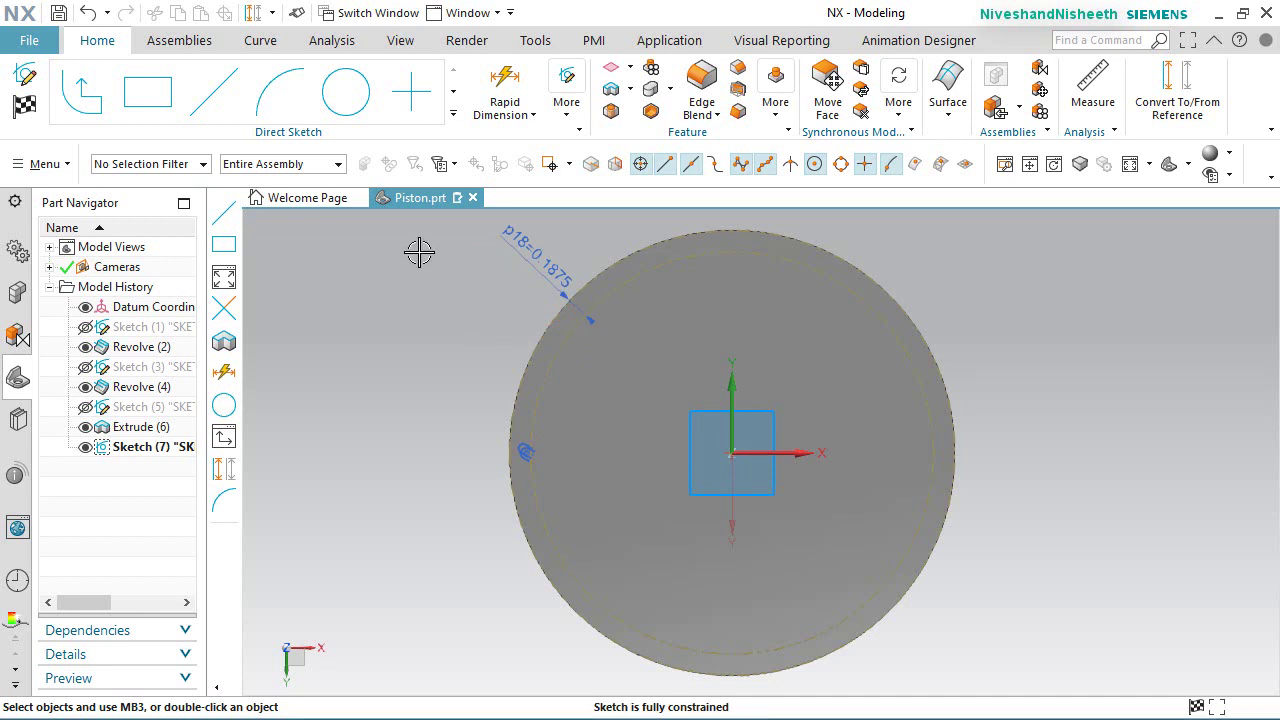
# Step: Sketch a rectangle about 1.15 in wide and 0.55 in high above the sketch origin, inside the reference circles
pyautogui.click(148, 92)
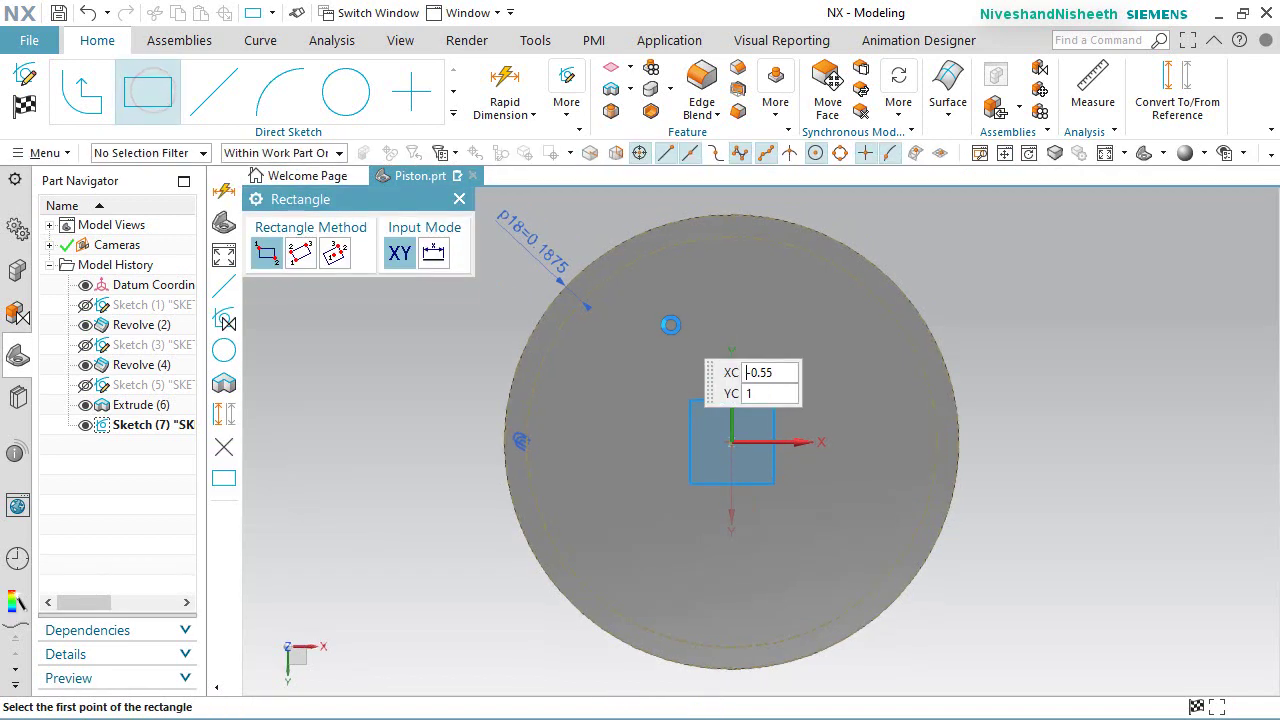
pyautogui.click(664, 321)
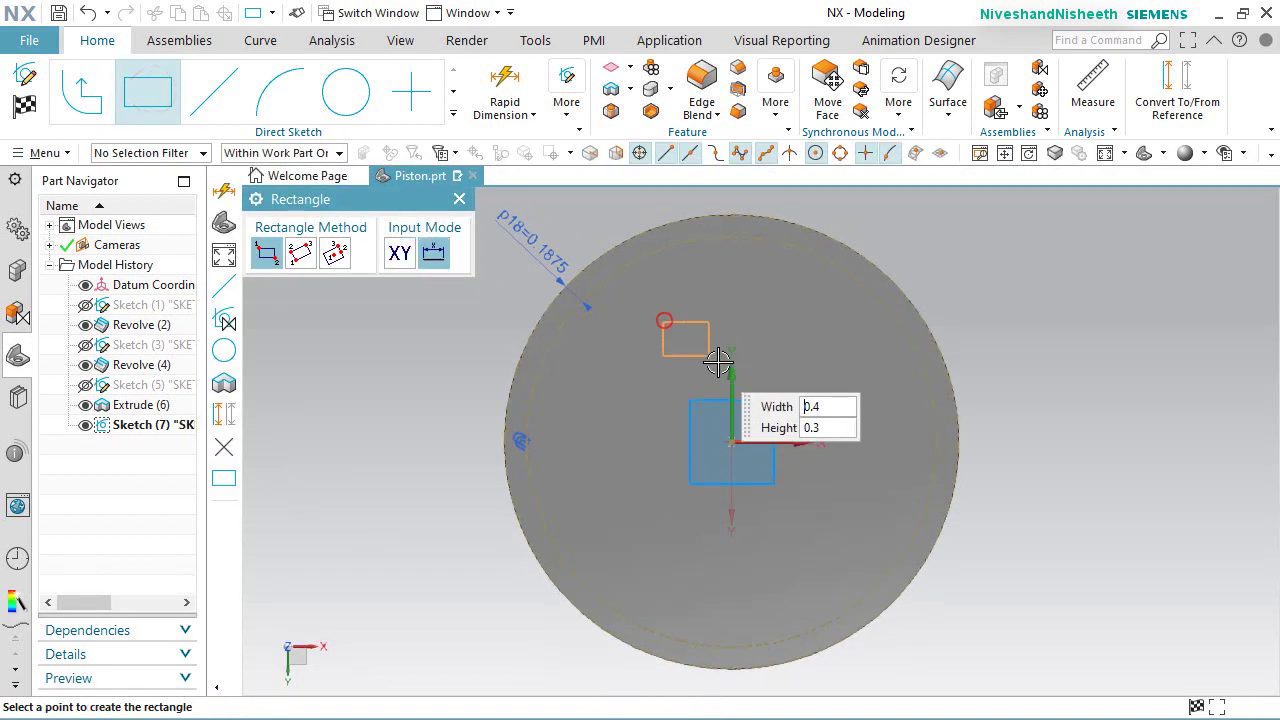
pyautogui.click(793, 385)
pyautogui.press('Escape')
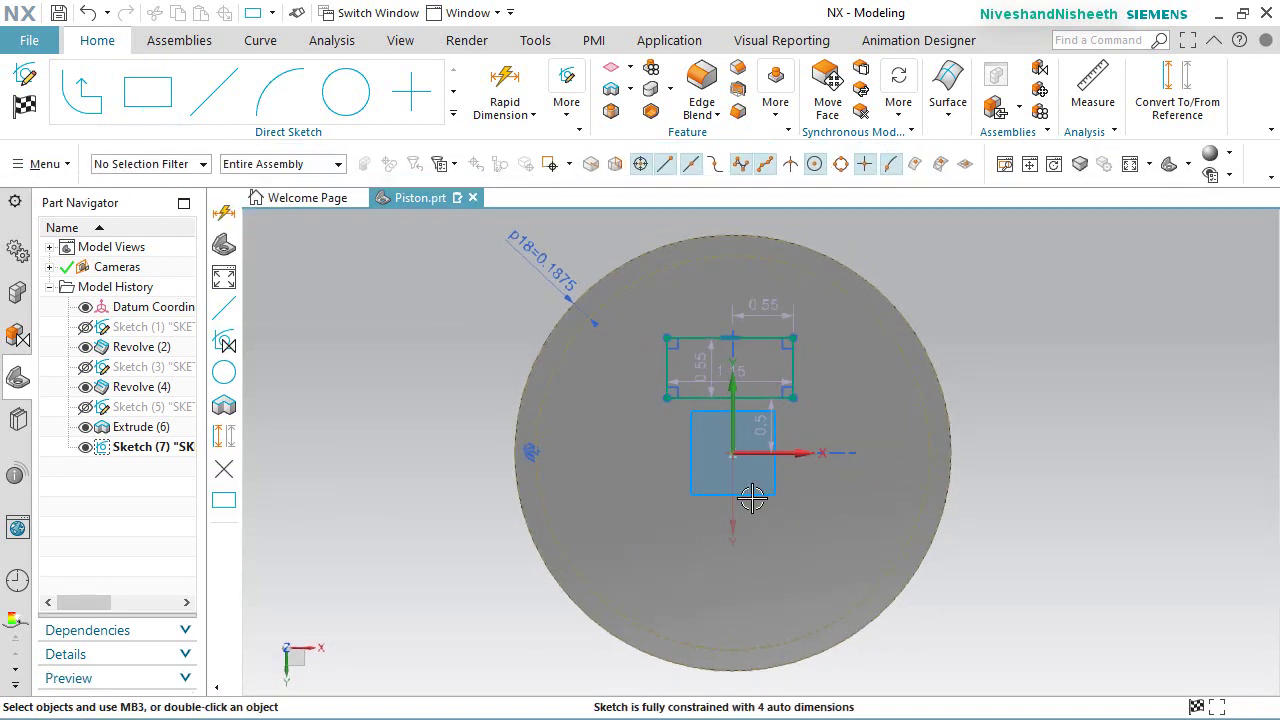
# Step: Constrain the midpoint of the rectangle's lower edge to the vertical sketch axis
pyautogui.scroll(2, 733, 383)
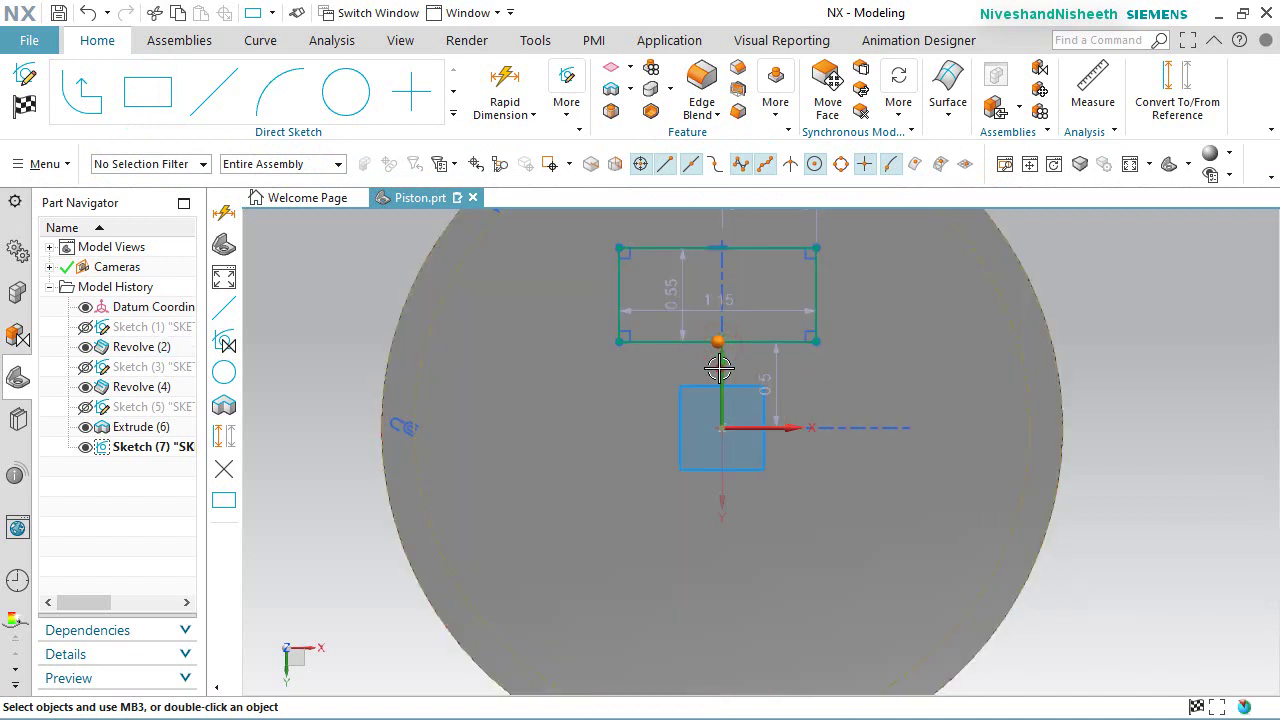
pyautogui.click(720, 369)
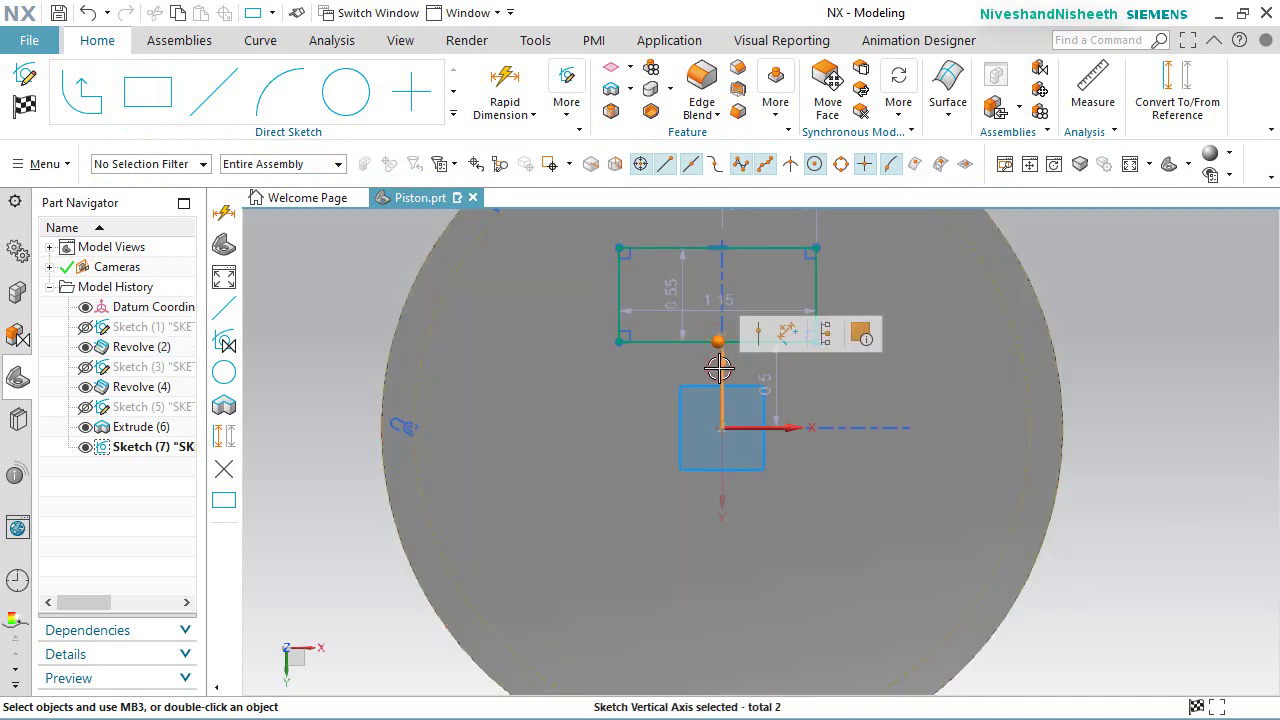
pyautogui.click(765, 335)
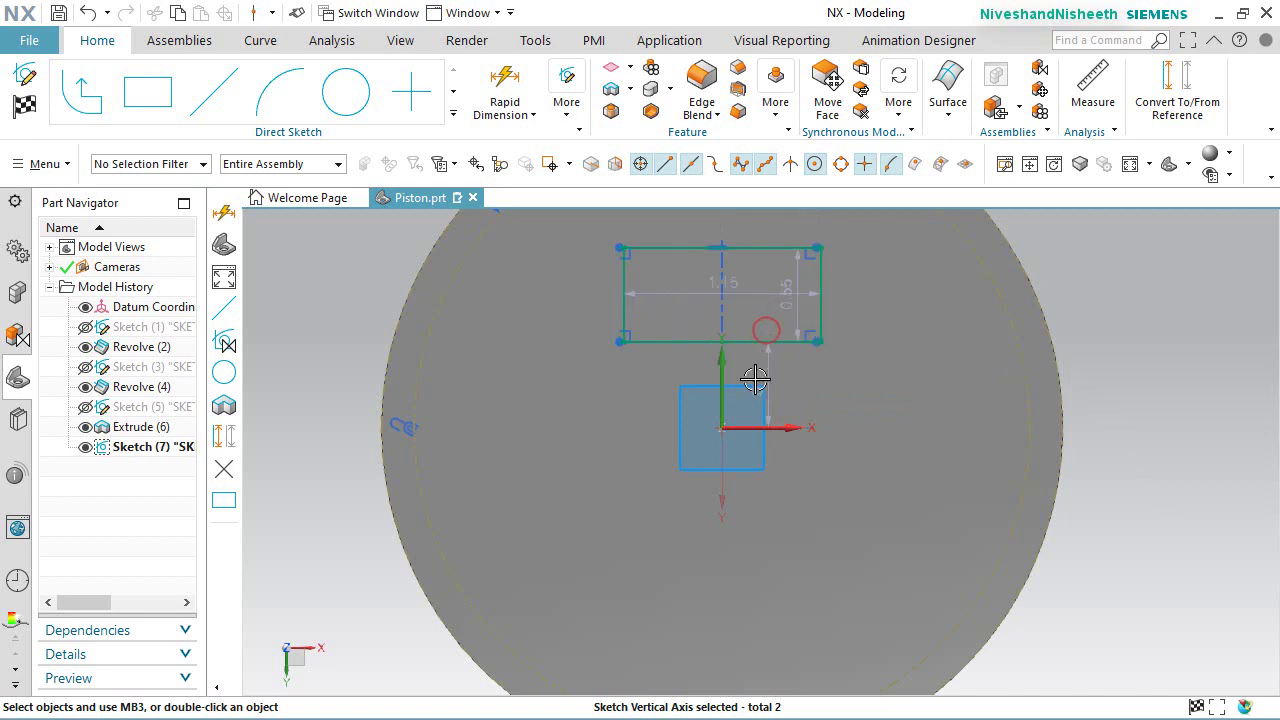
# Step: Place the rectangle's width dimension above its upper edge and set it to 1.5 in
pyautogui.moveTo(732, 357); pyautogui.dragTo(732, 275)
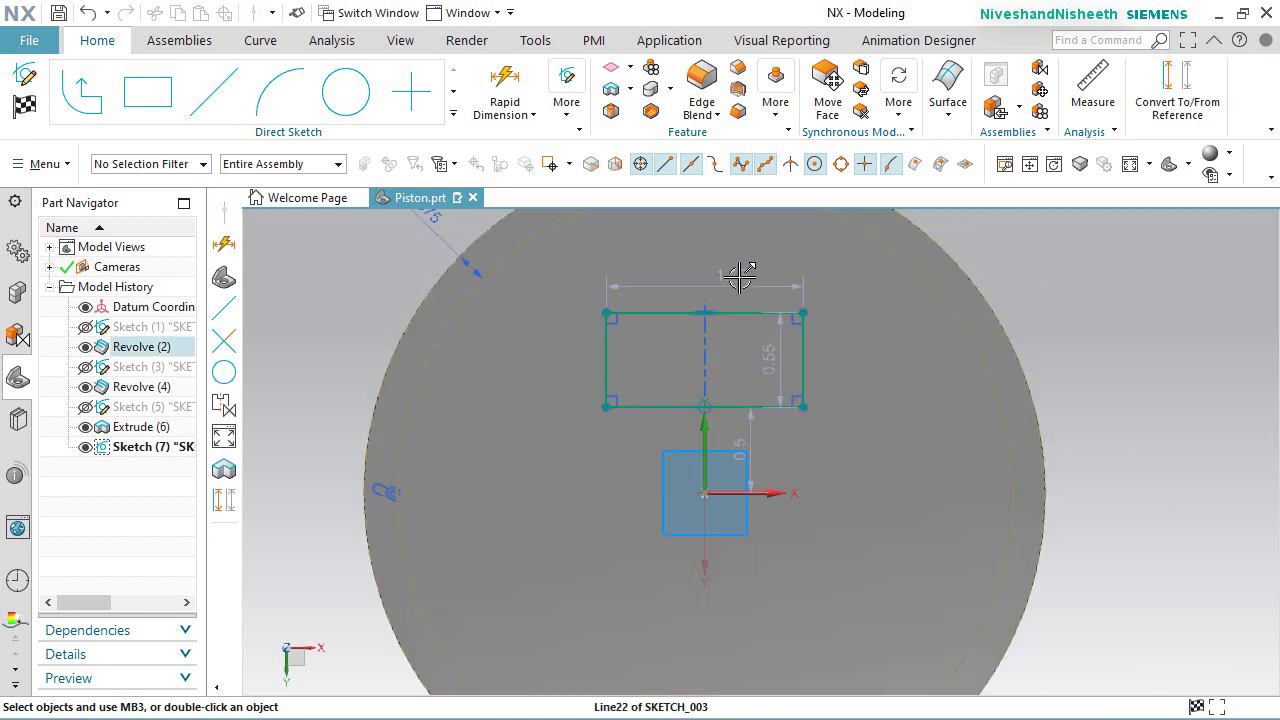
pyautogui.doubleClick(738, 276)
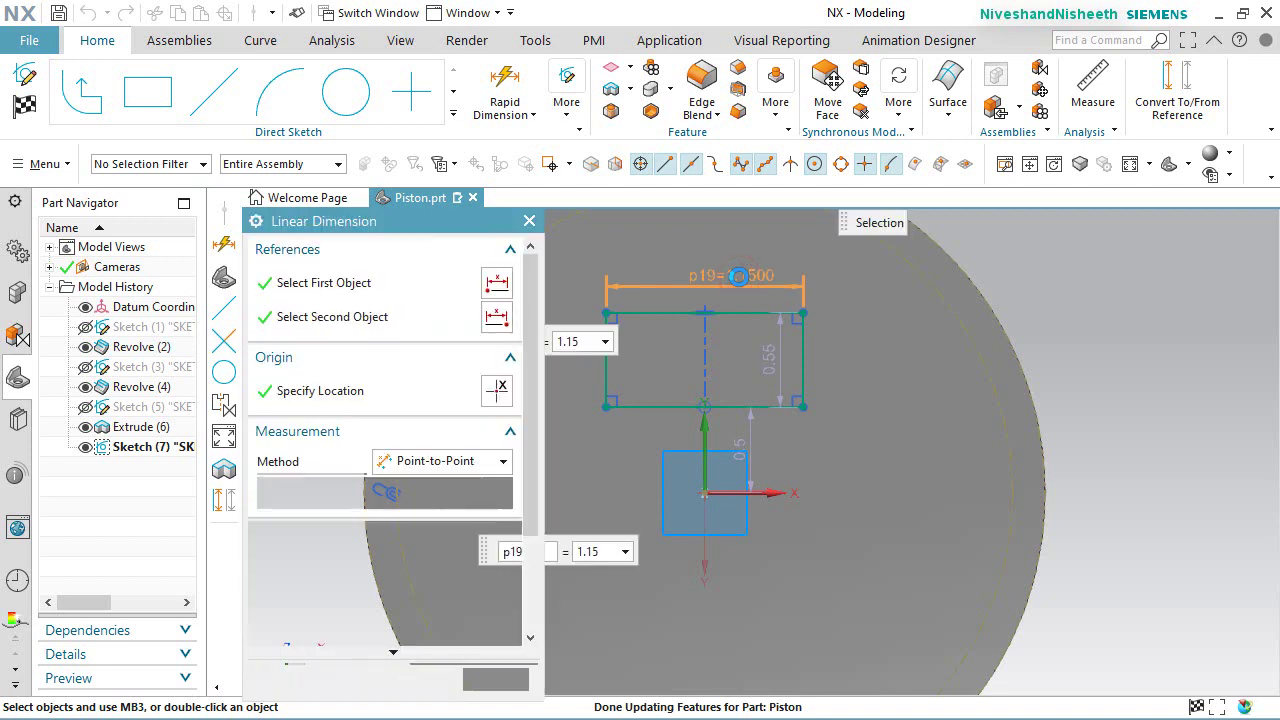
pyautogui.write('1.5')
pyautogui.press('Return')
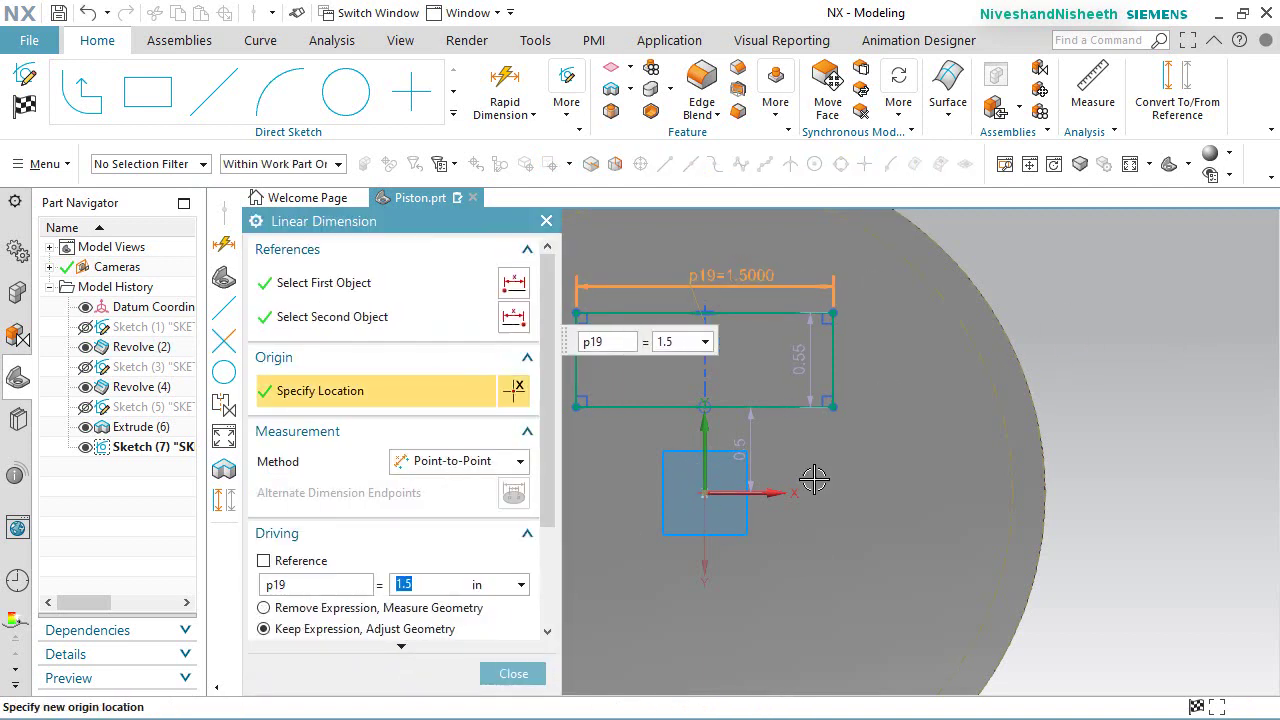
pyautogui.middleClick(809, 357)
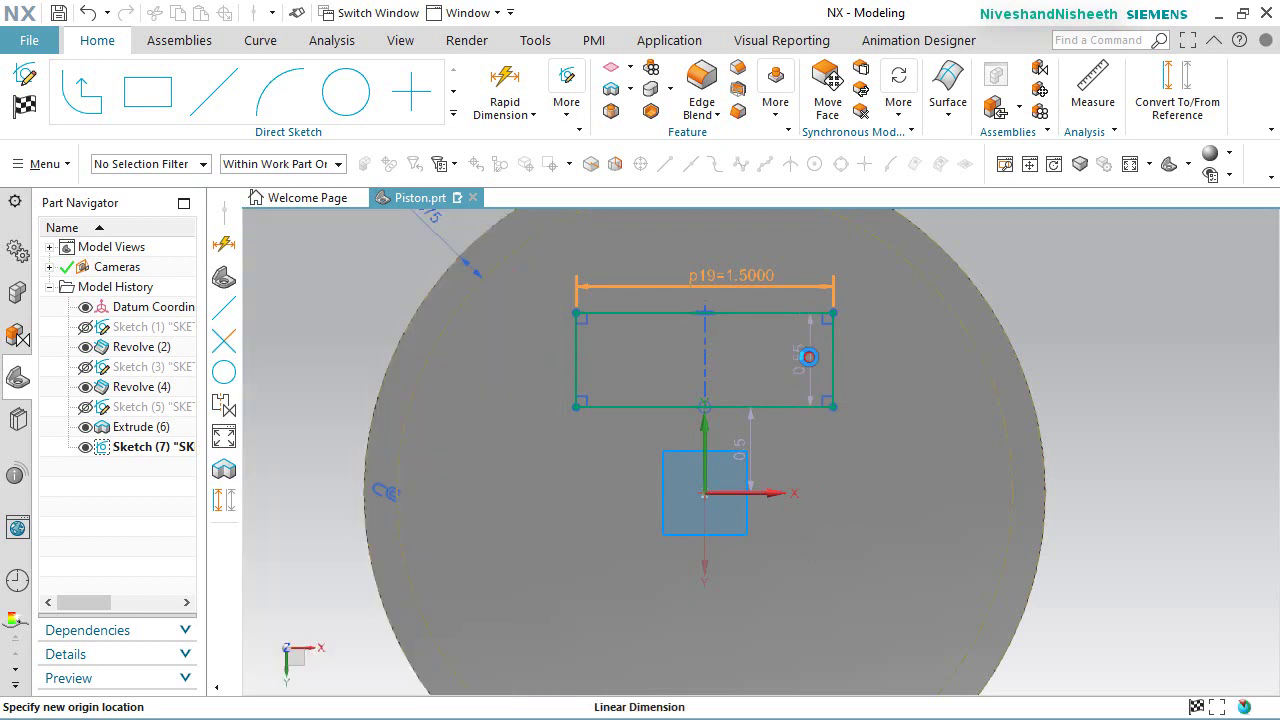
# Step: Set the rectangle's height to 0.5625 in and place that dimension outside its right edge
pyautogui.doubleClick(812, 358)
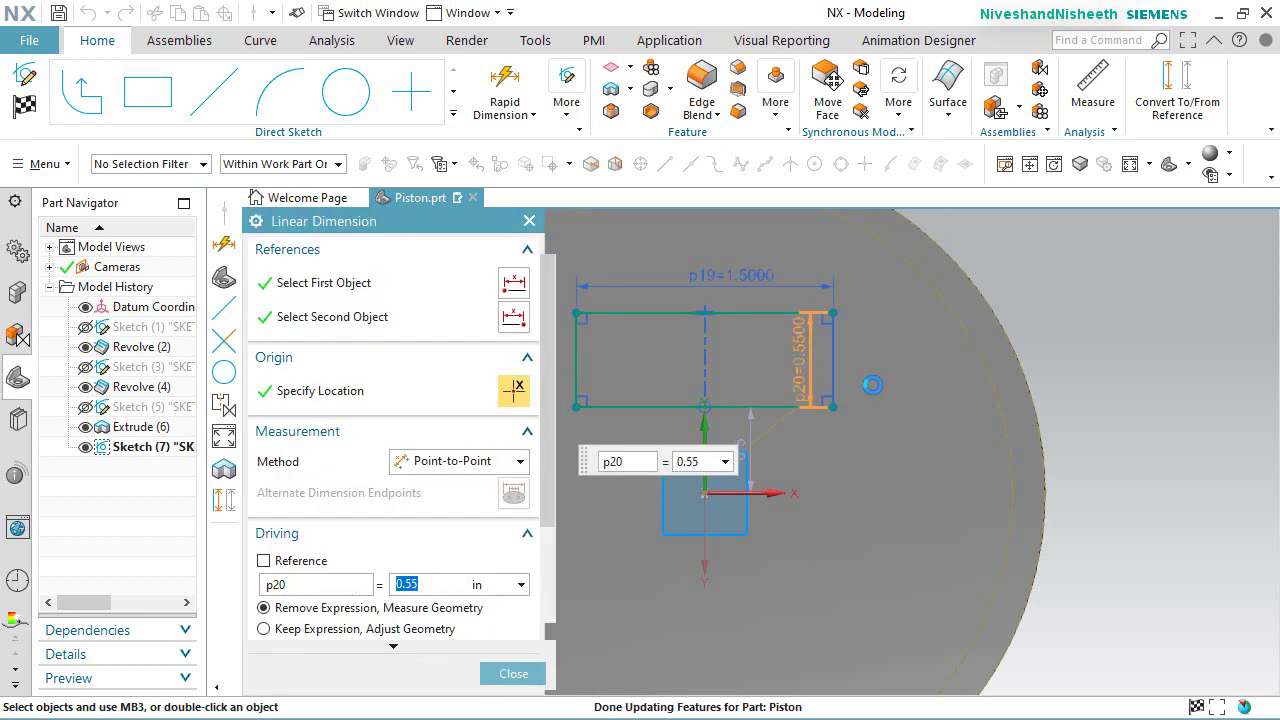
pyautogui.write('.5')
pyautogui.press('Return')
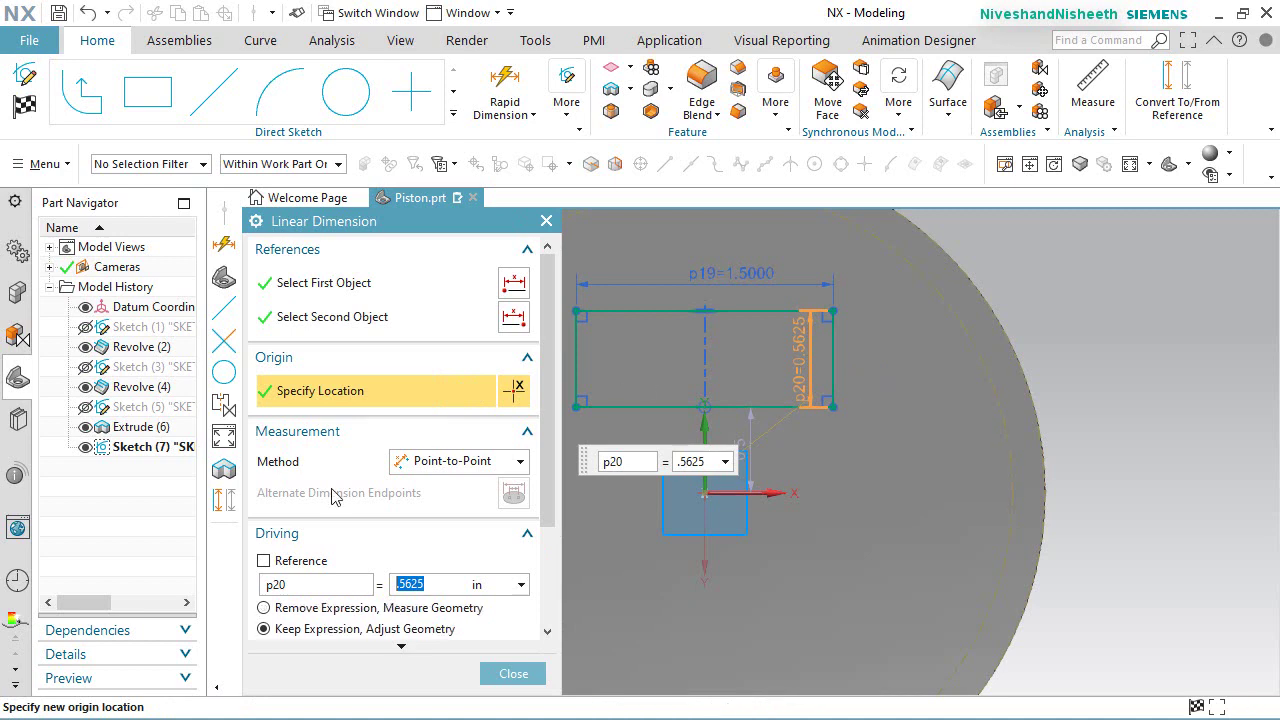
pyautogui.click(492, 680)
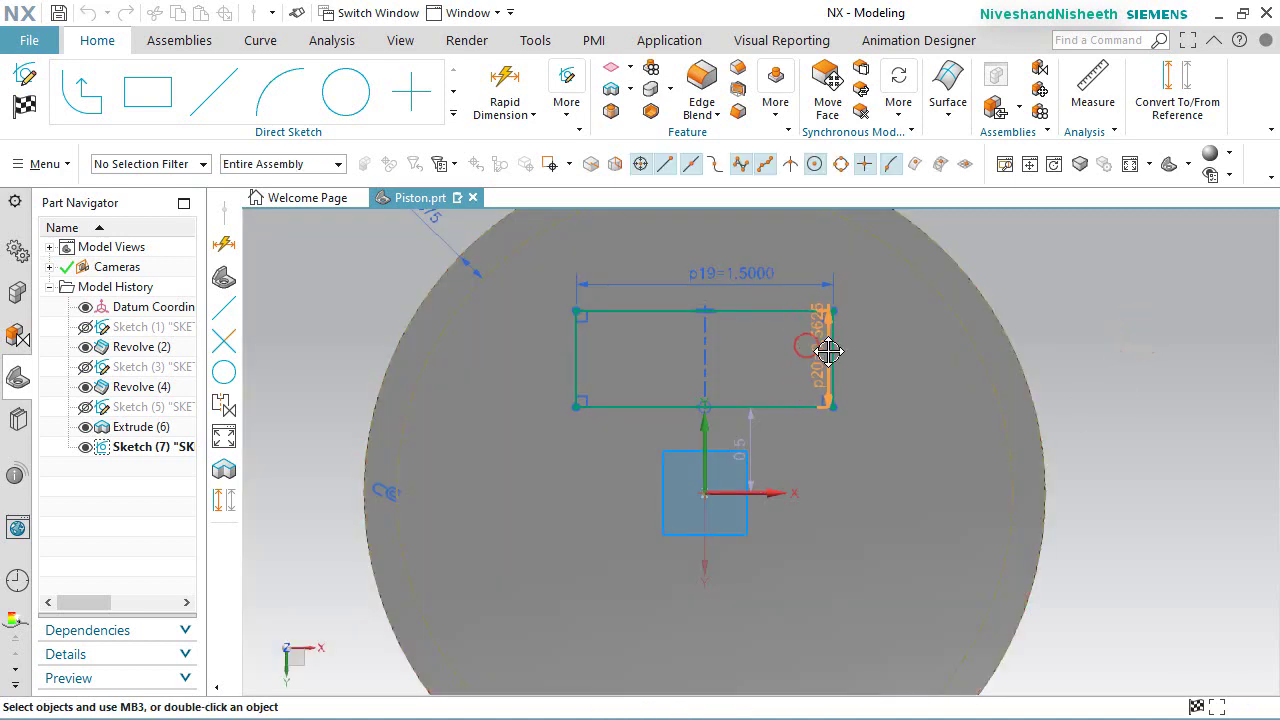
pyautogui.moveTo(829, 351); pyautogui.dragTo(871, 351)
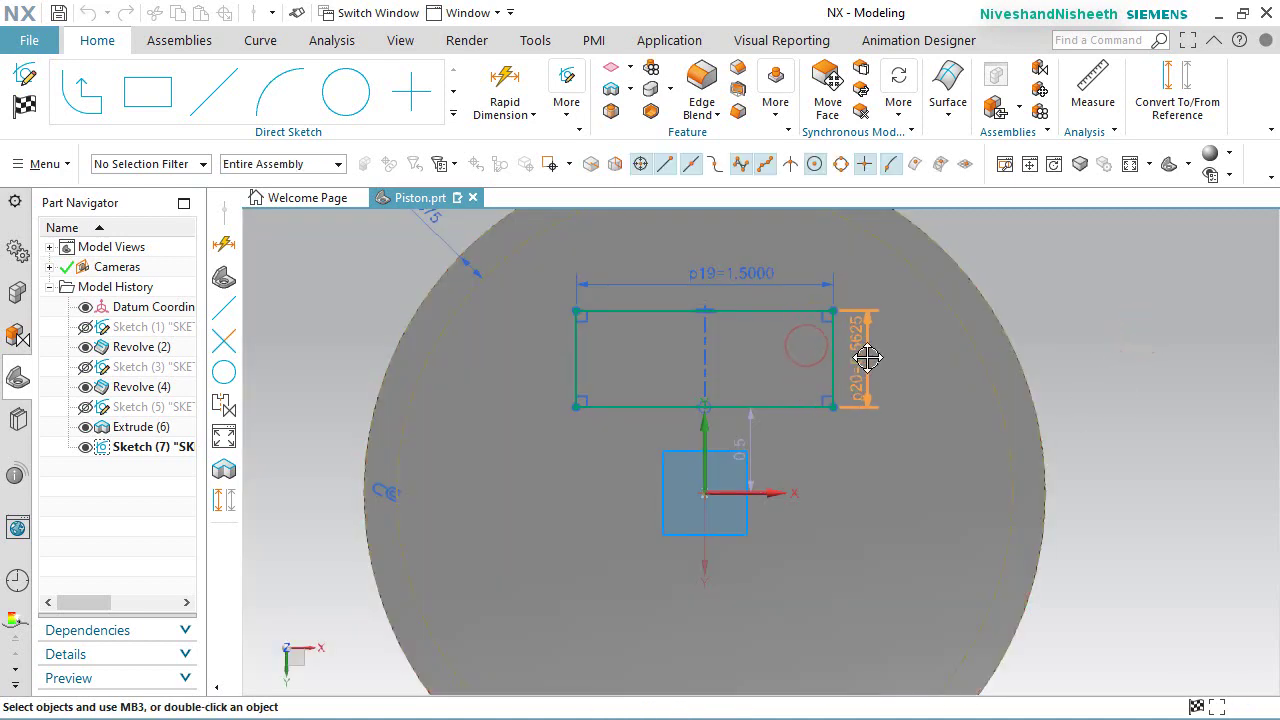
pyautogui.click(1075, 326)
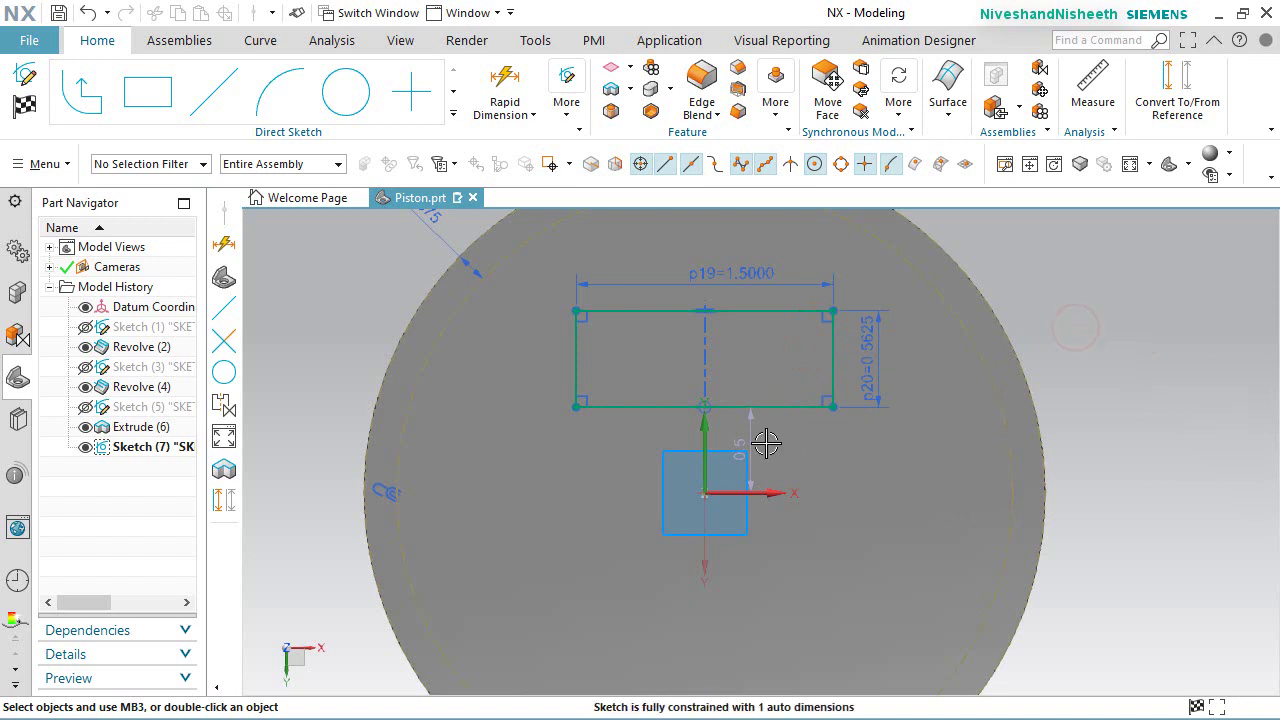
# Step: Set the distance from the horizontal sketch axis to the rectangle's lower edge to 0.75 in
pyautogui.click(904, 449)
pyautogui.write('.75')
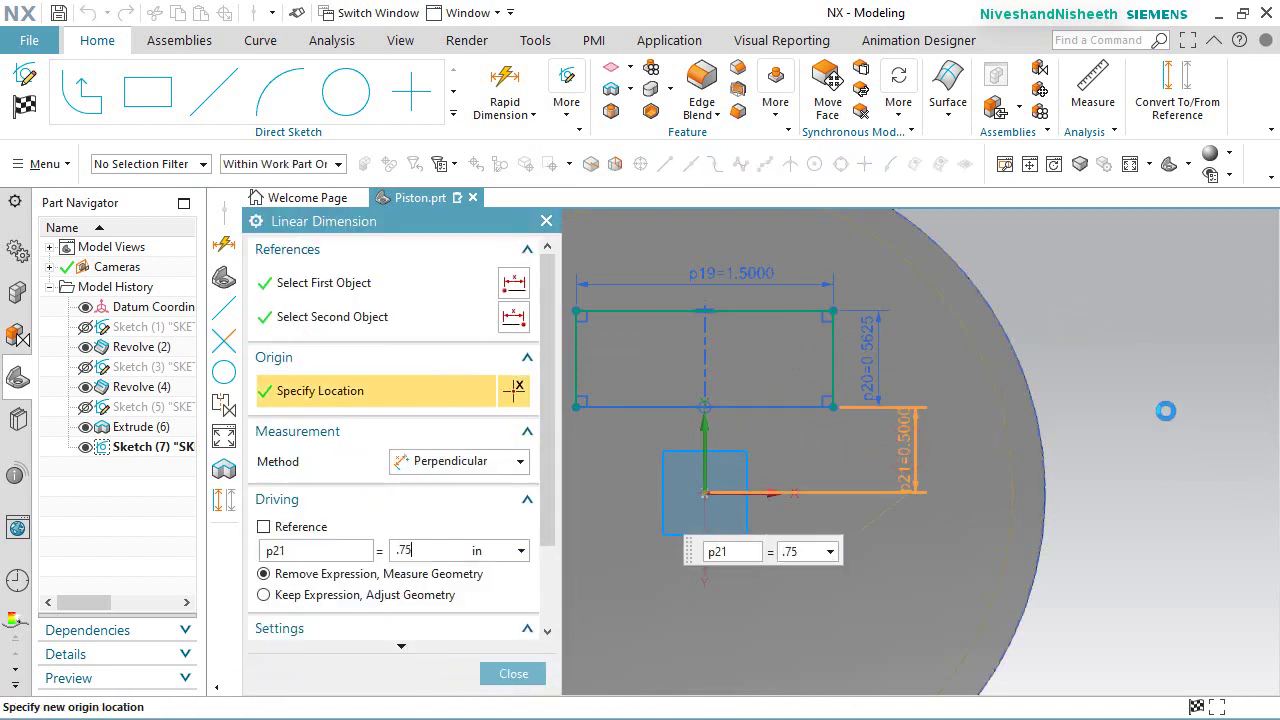
pyautogui.press('Return')
pyautogui.click(515, 674)
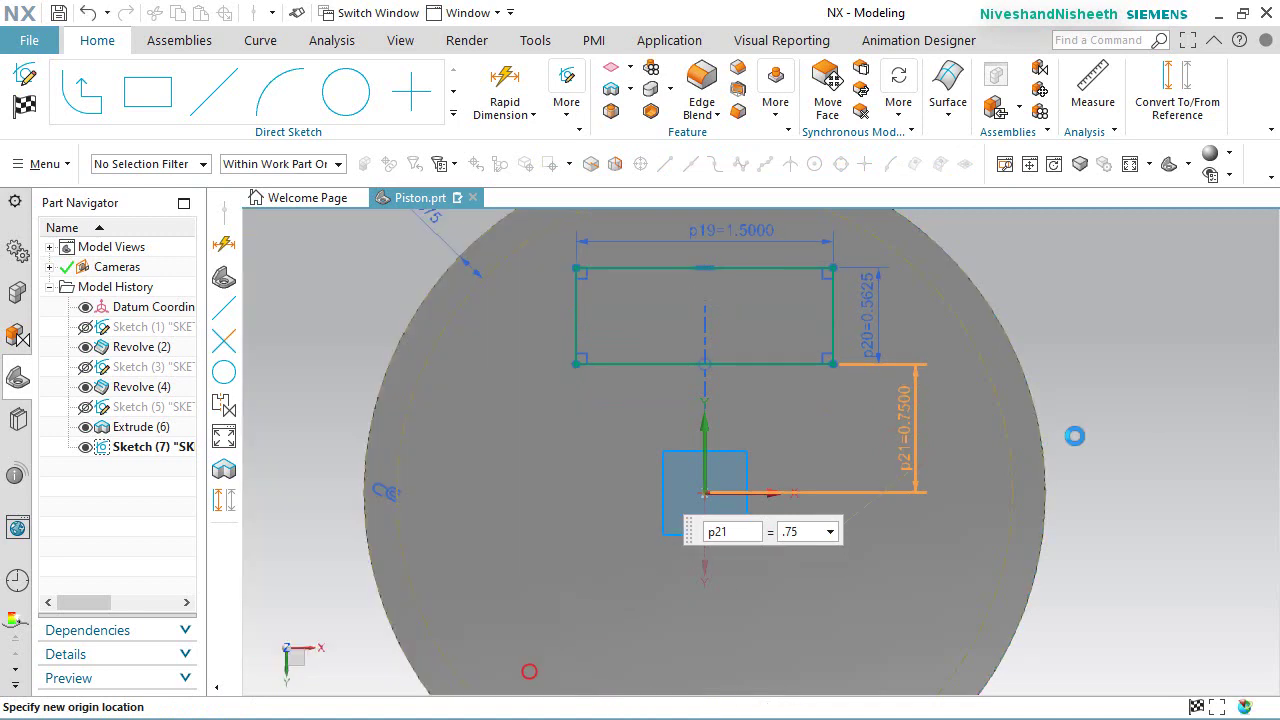
# Step: Mirror the rectangle's curves within the sketch
pyautogui.click(453, 112)
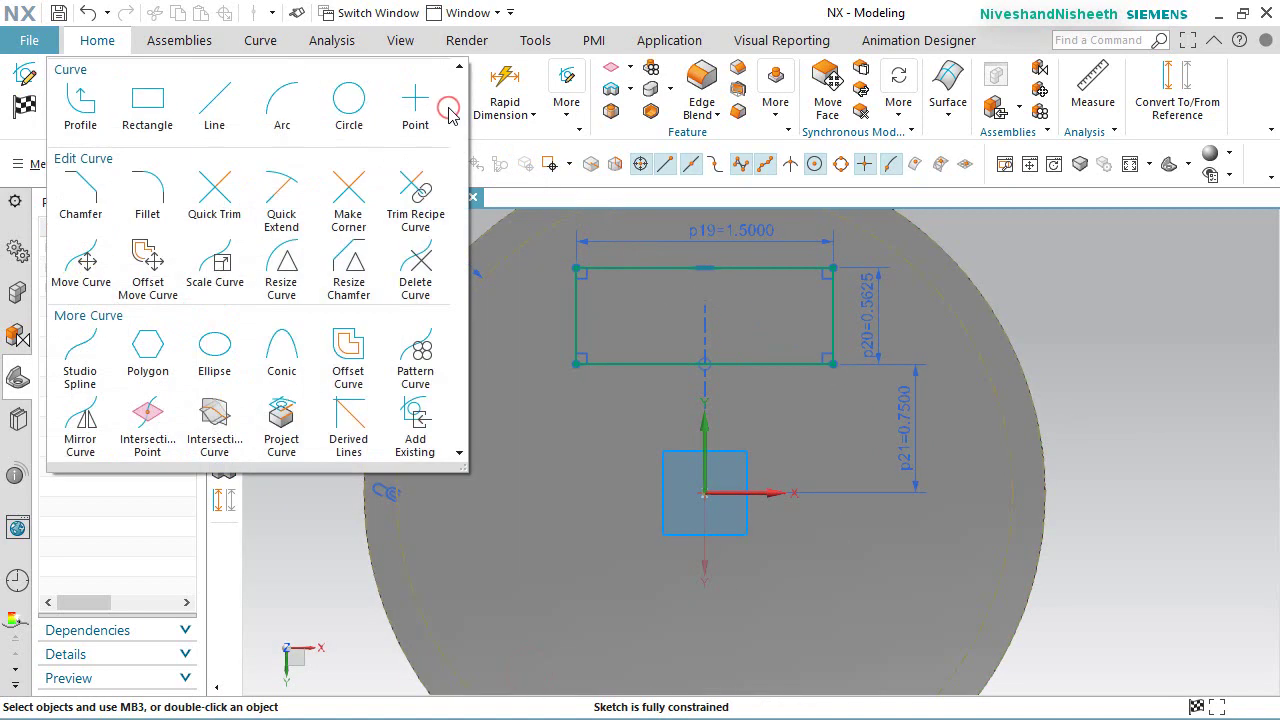
pyautogui.click(85, 428)
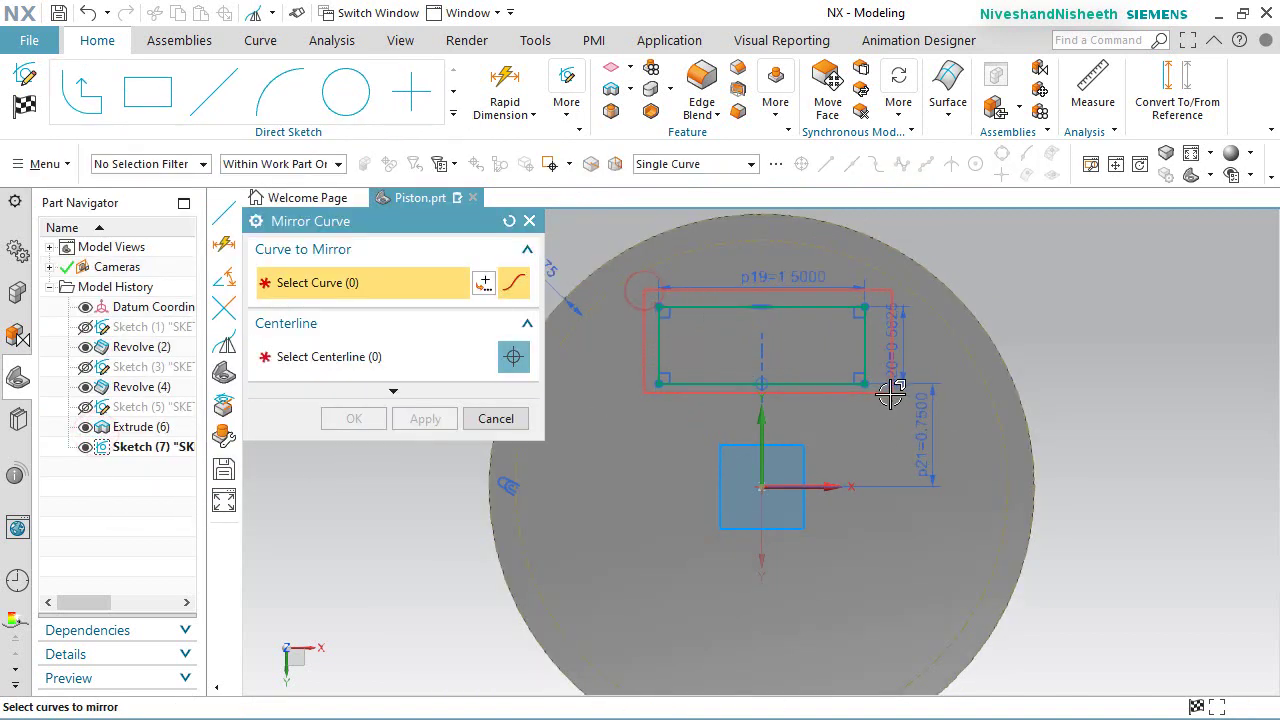
# Step: Mirror the four curves of the 1.5 wide rectangle about the sketch's horizontal axis
pyautogui.click(372, 357)
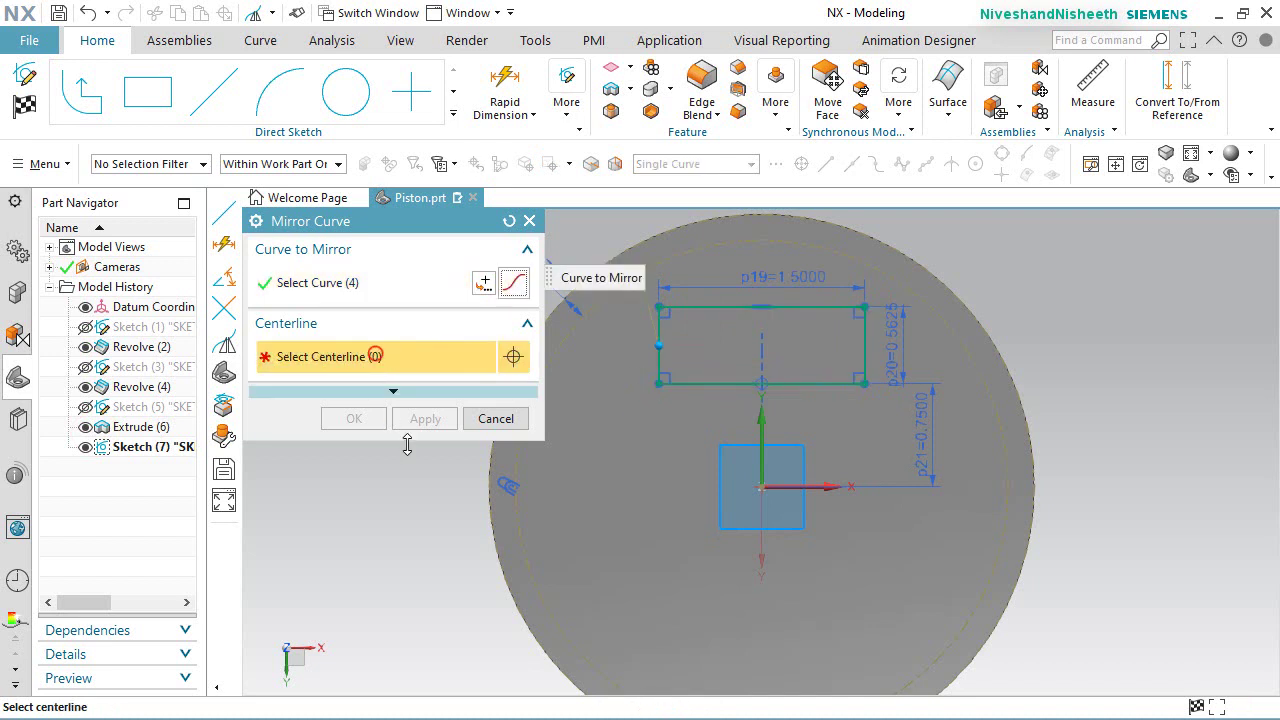
pyautogui.click(828, 484)
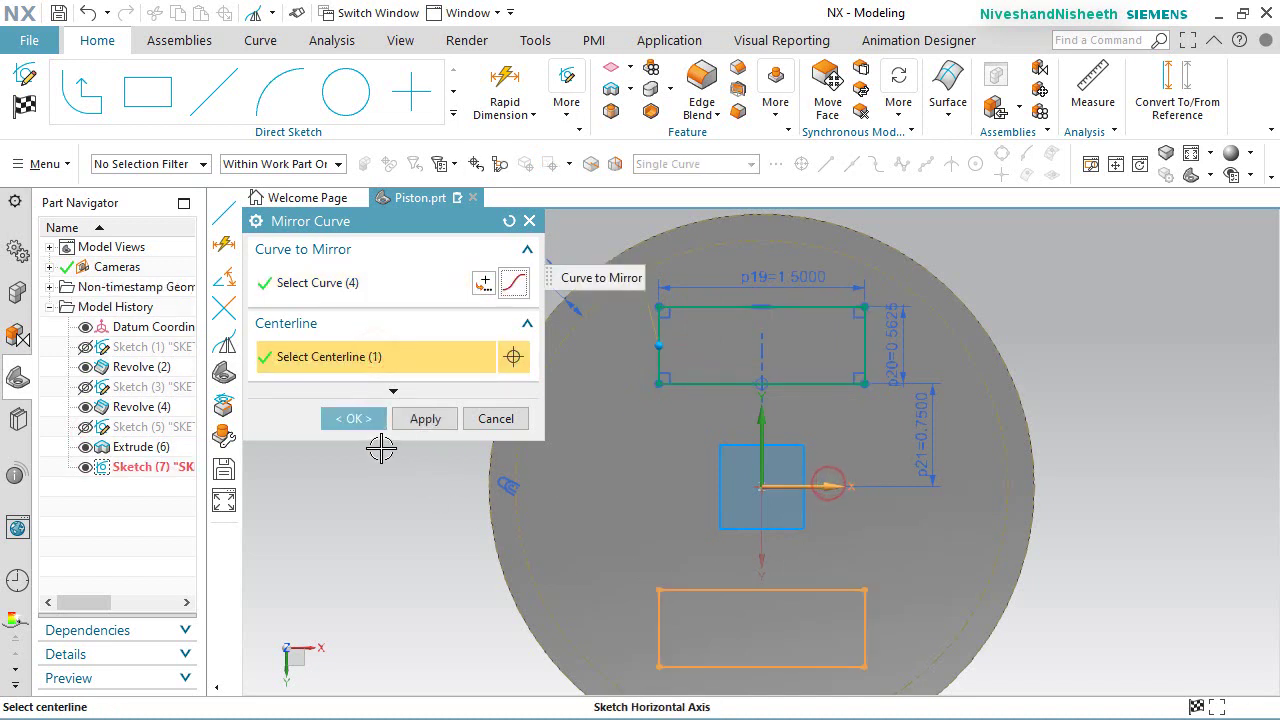
pyautogui.click(355, 418)
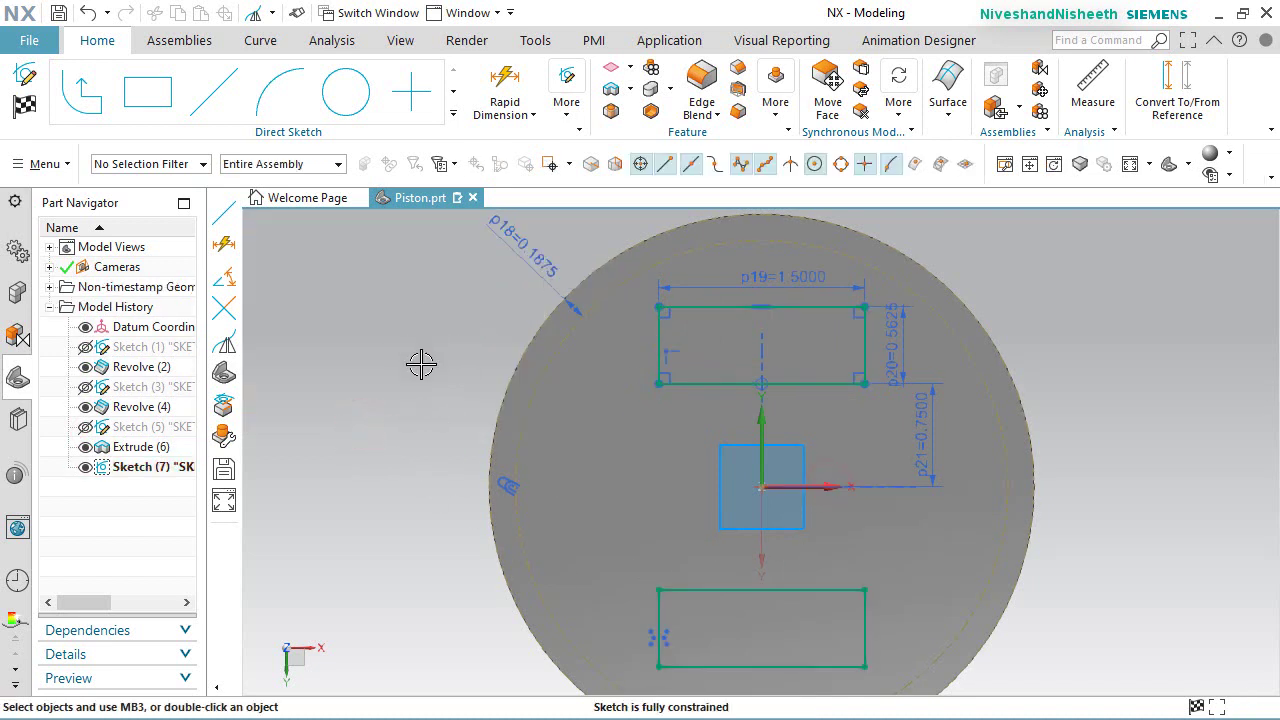
# Step: Convert the upper rectangle's top edge and the lower rectangle's bottom edge to reference curves
pyautogui.click(1130, 164)
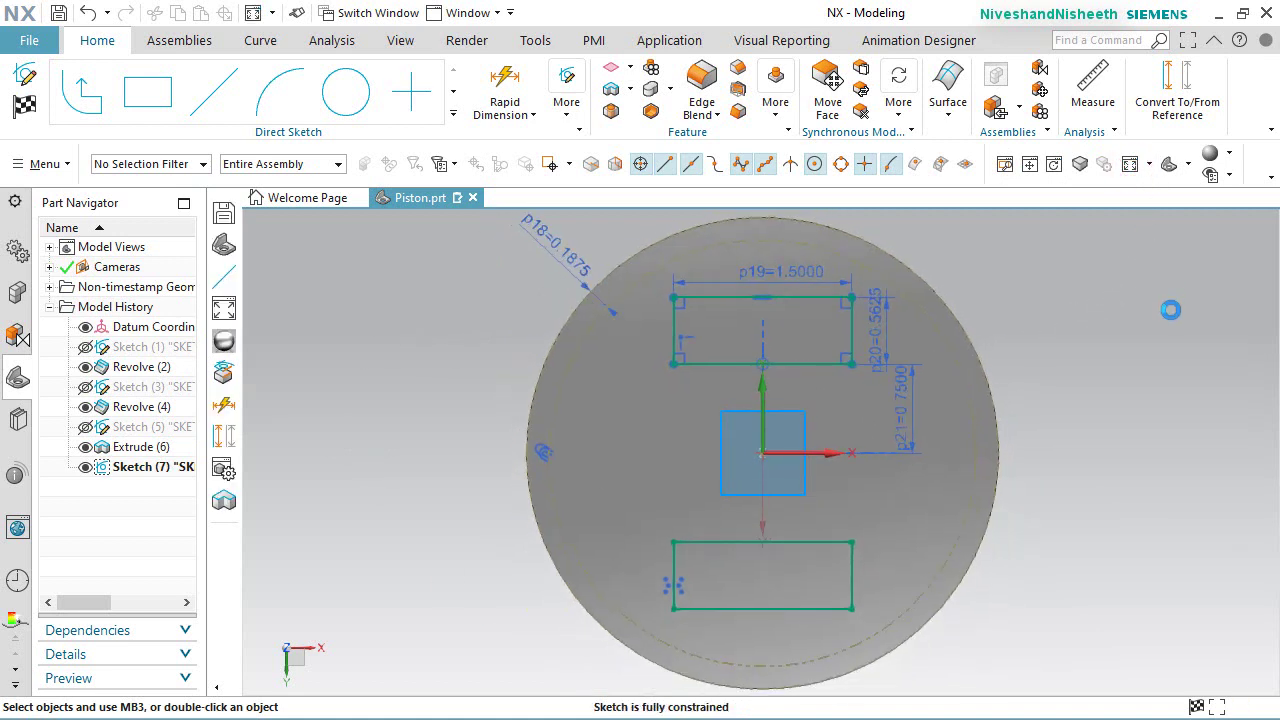
pyautogui.click(1163, 90)
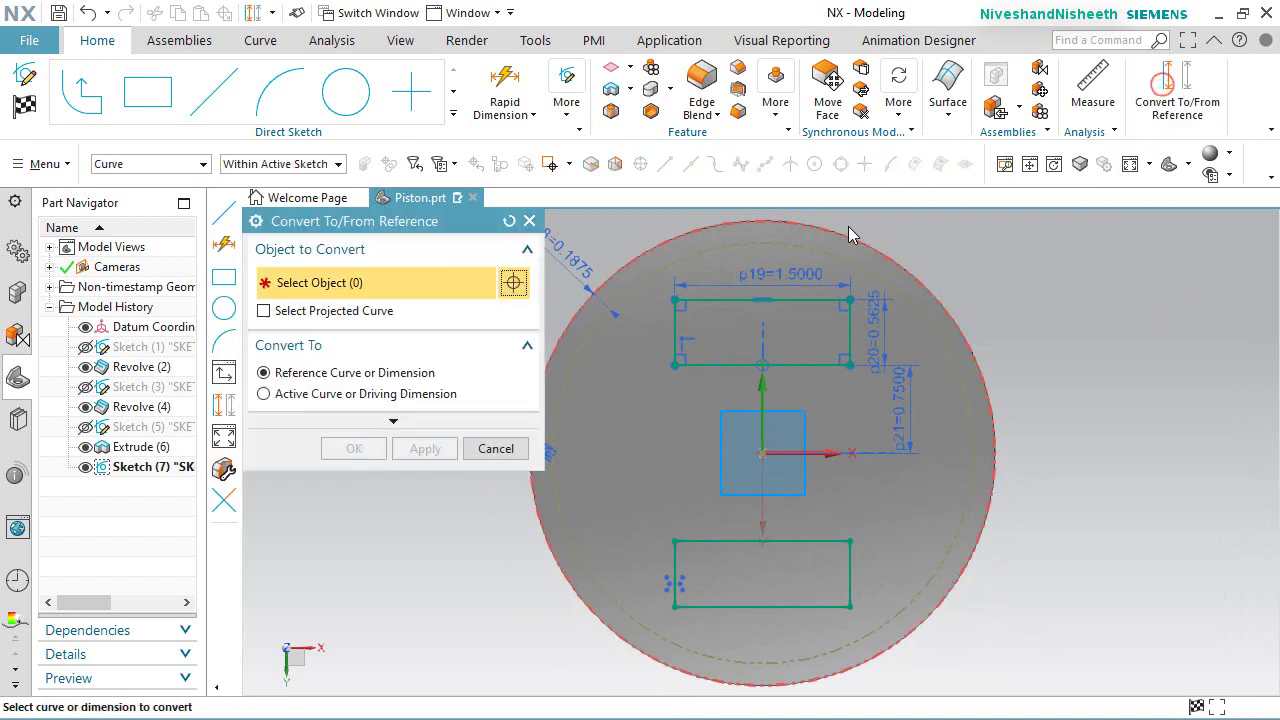
pyautogui.click(716, 299)
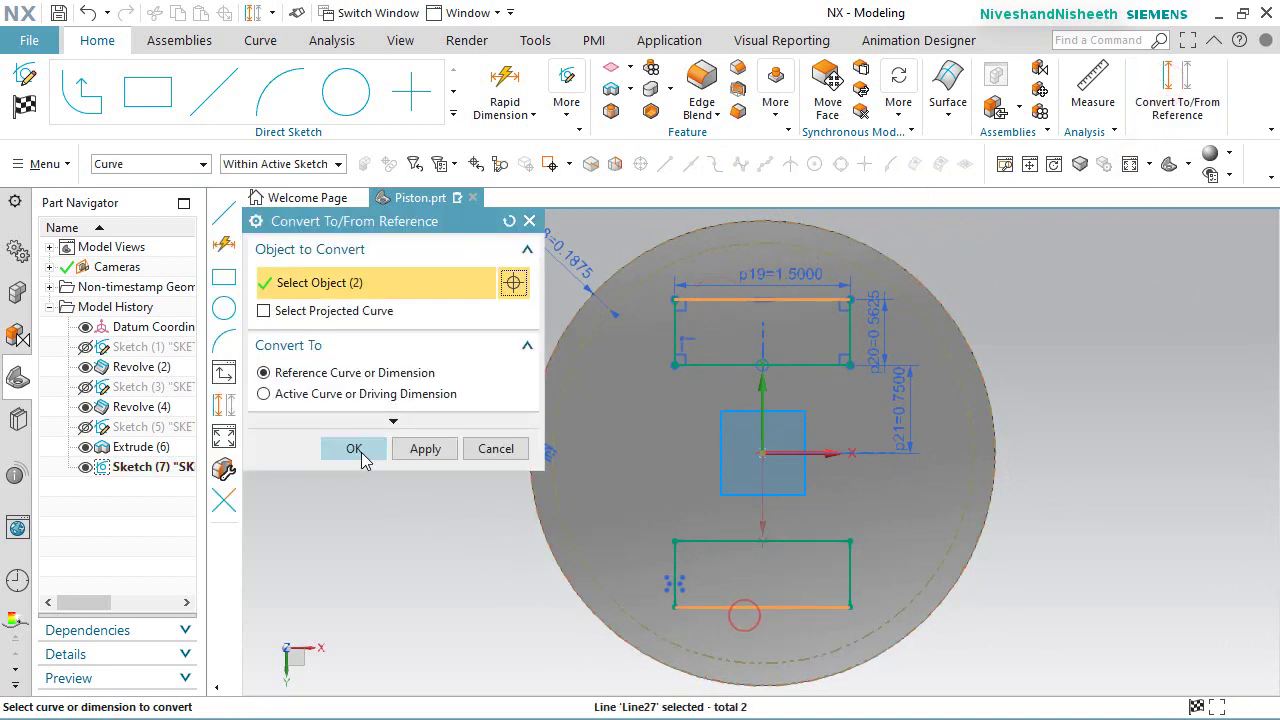
pyautogui.click(355, 449)
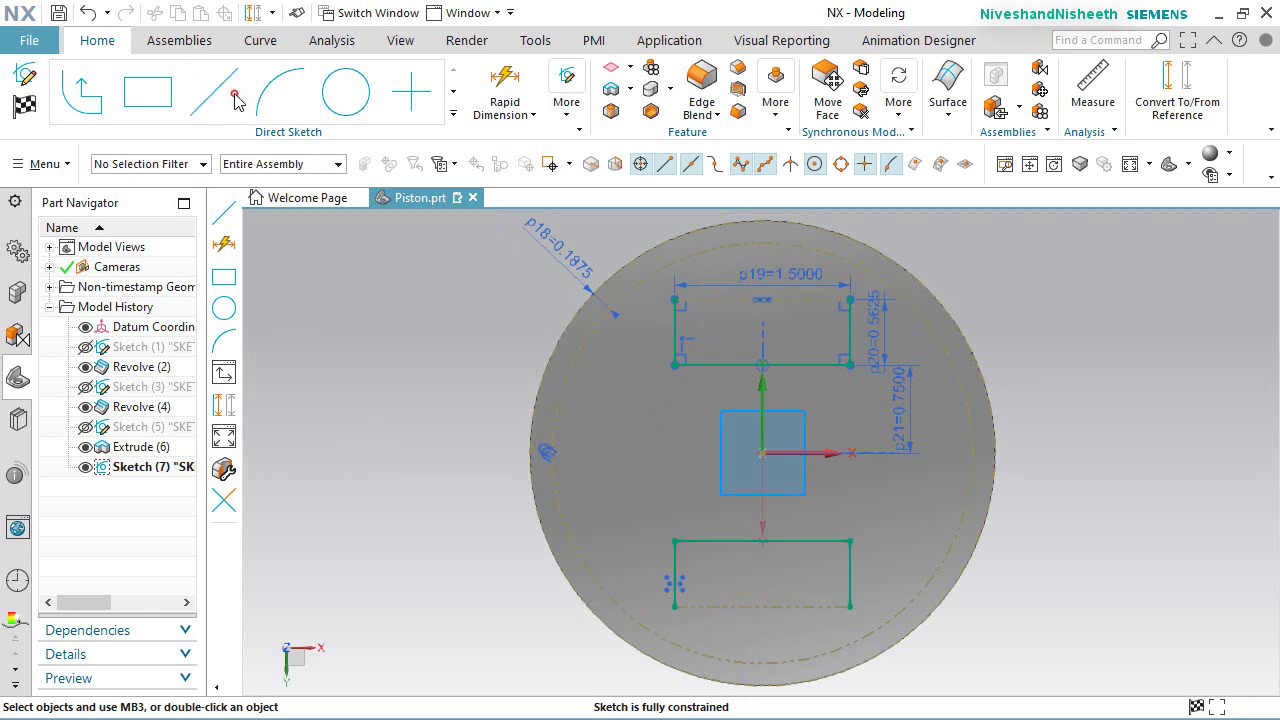
# Step: Draw a horizontal line about 0.61 long outward from the upper rectangle's top-left corner, past the inner reference circle
pyautogui.click(212, 95)
pyautogui.scroll(5, 623, 247)
pyautogui.scroll(2, 623, 247)
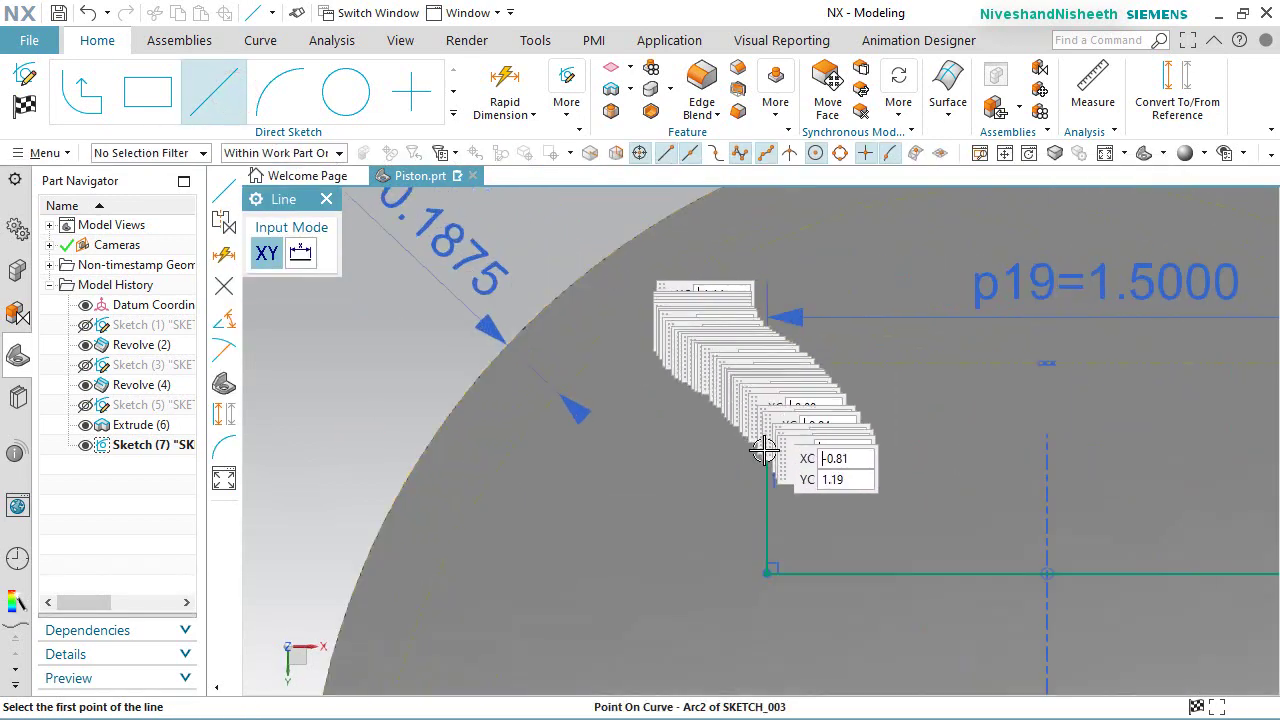
pyautogui.click(765, 364)
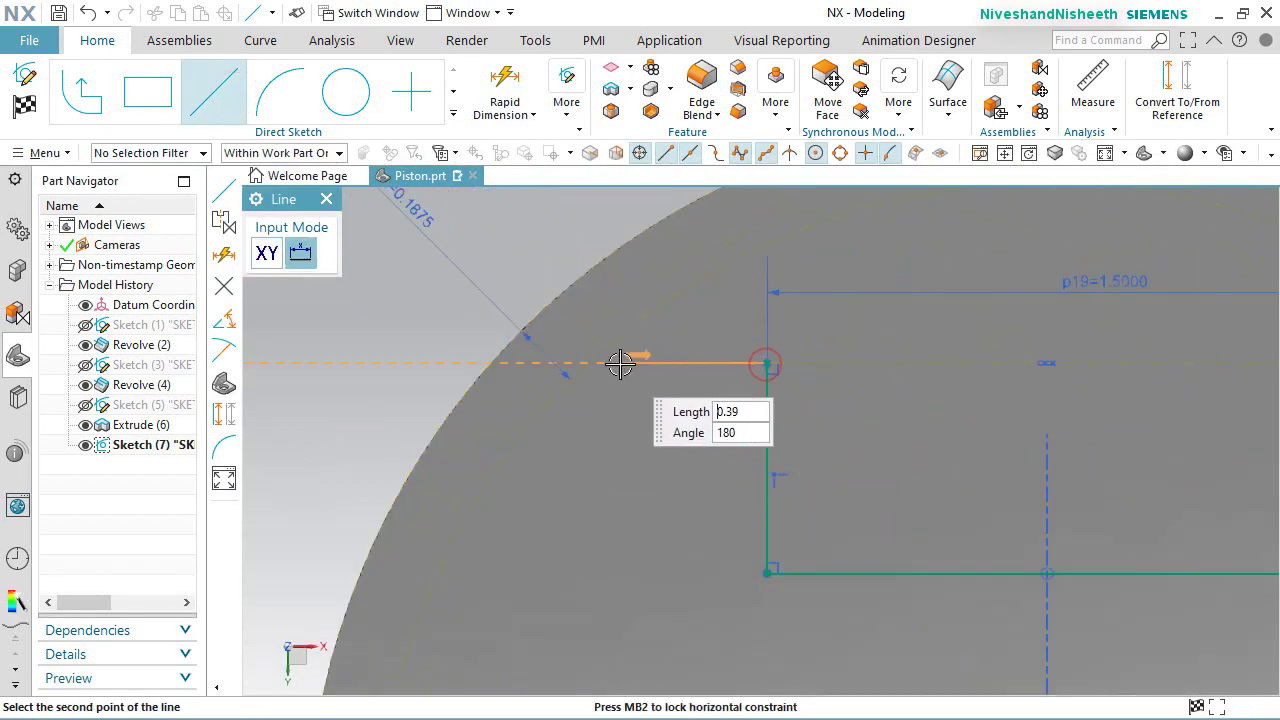
pyautogui.click(540, 368)
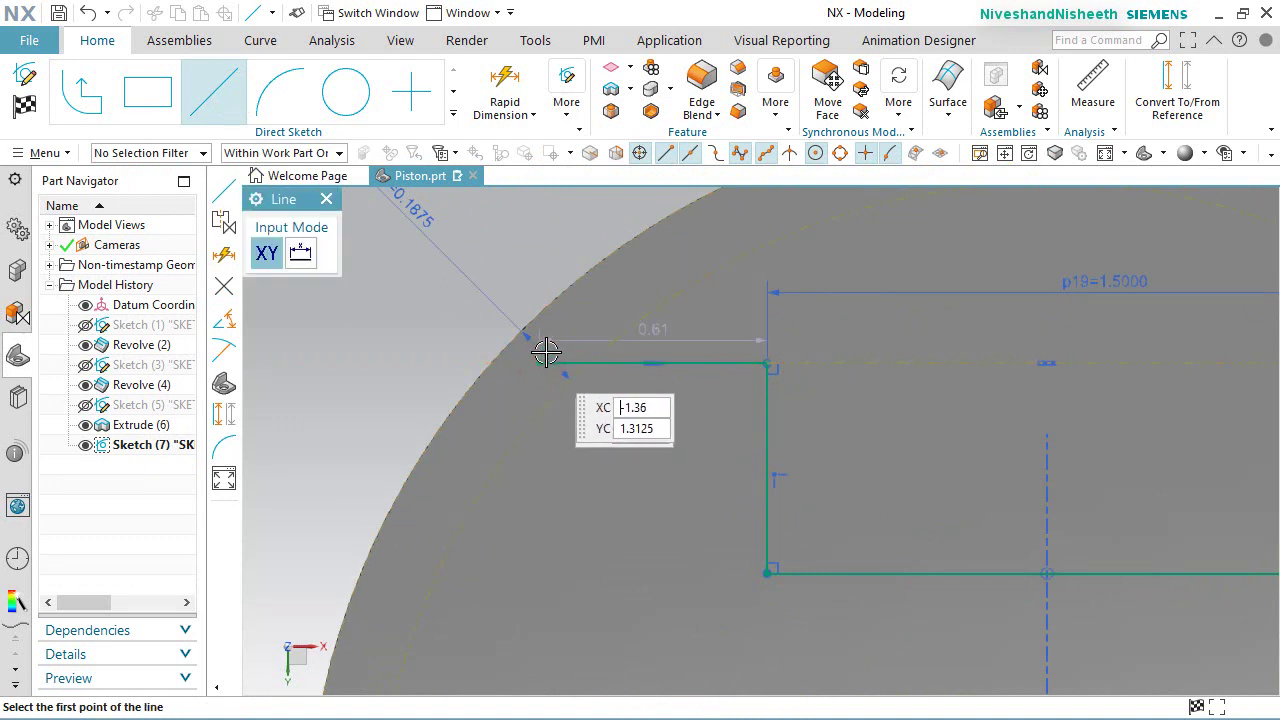
pyautogui.press('Escape')
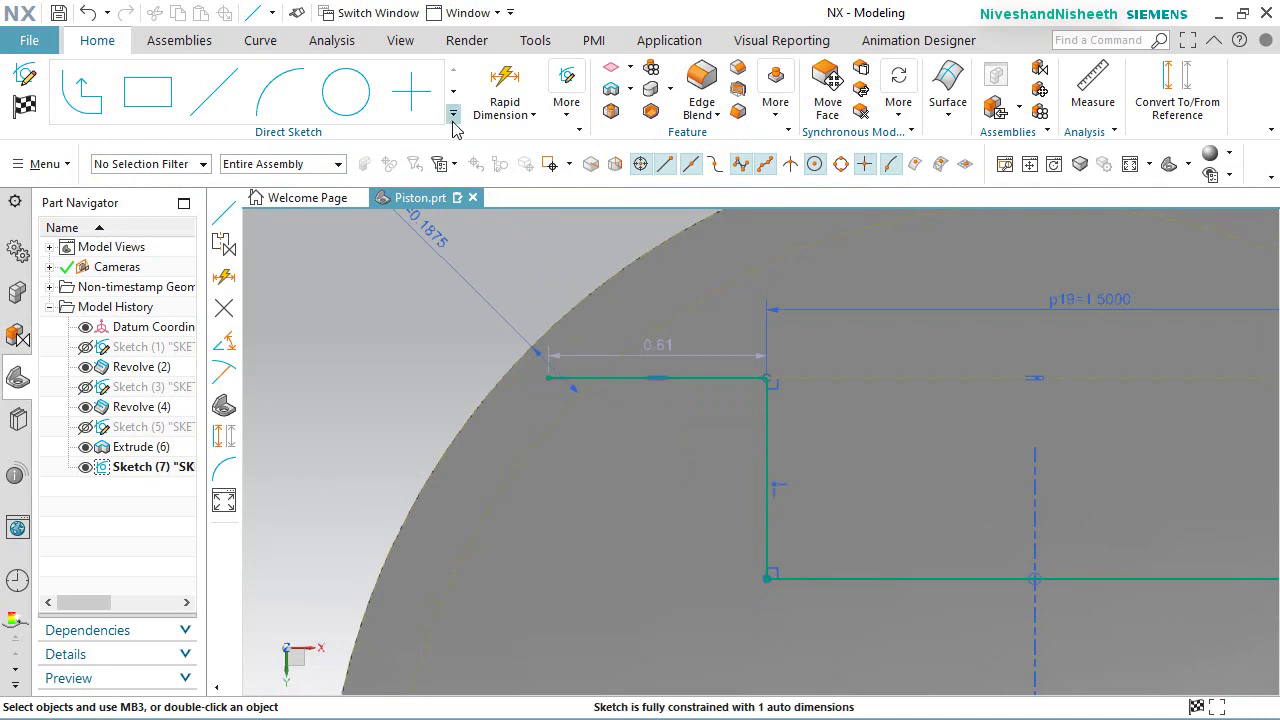
# Step: Trim the new horizontal line's outer end back to the inner reference circle
pyautogui.click(453, 113)
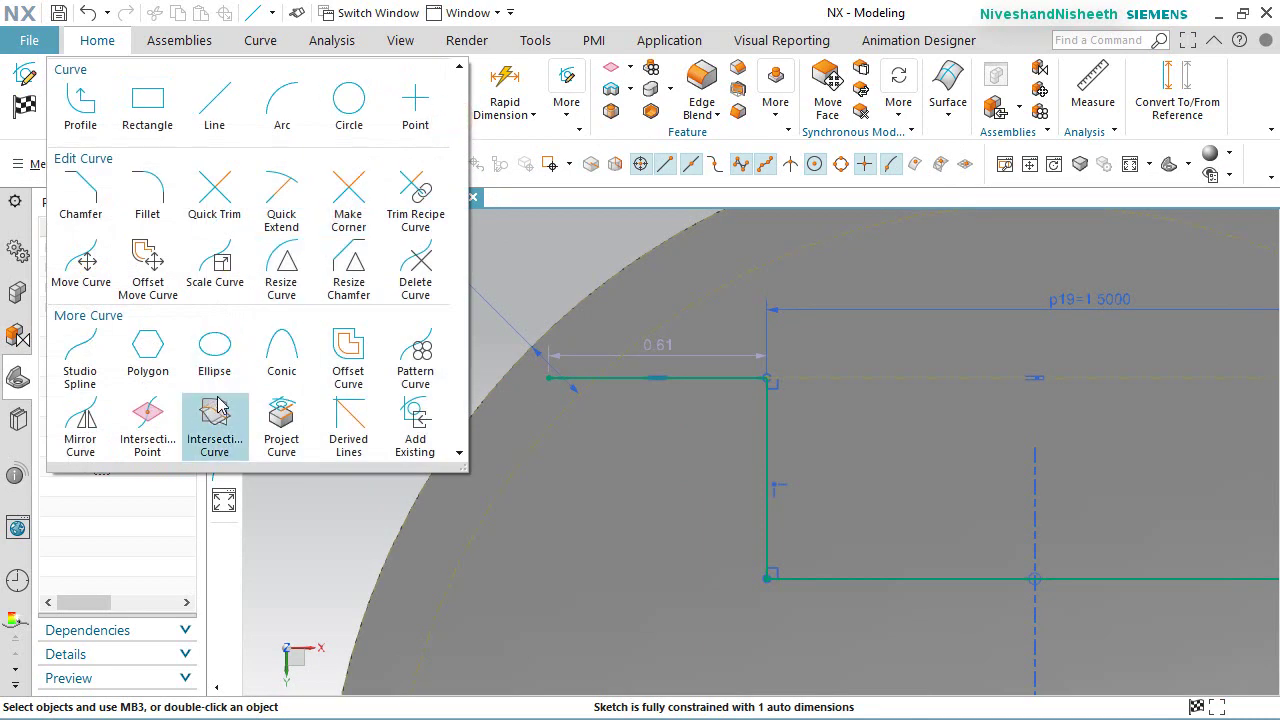
pyautogui.click(228, 205)
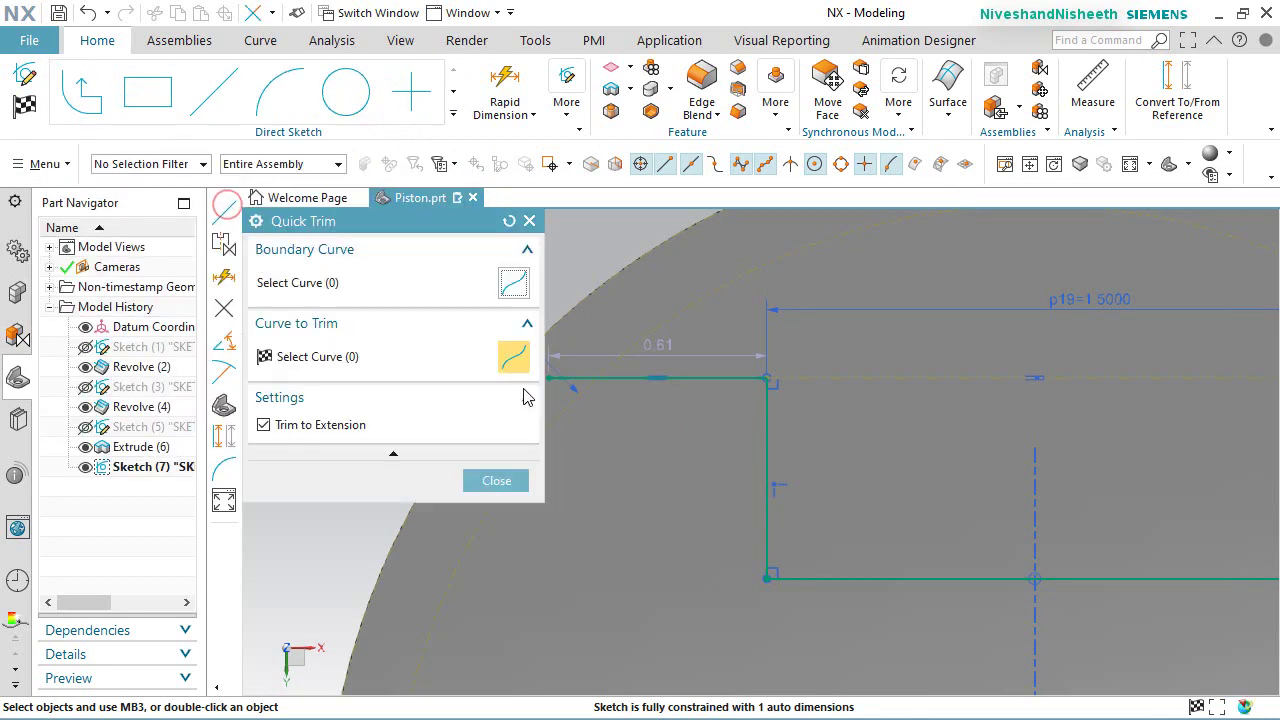
pyautogui.click(567, 377)
pyautogui.click(495, 480)
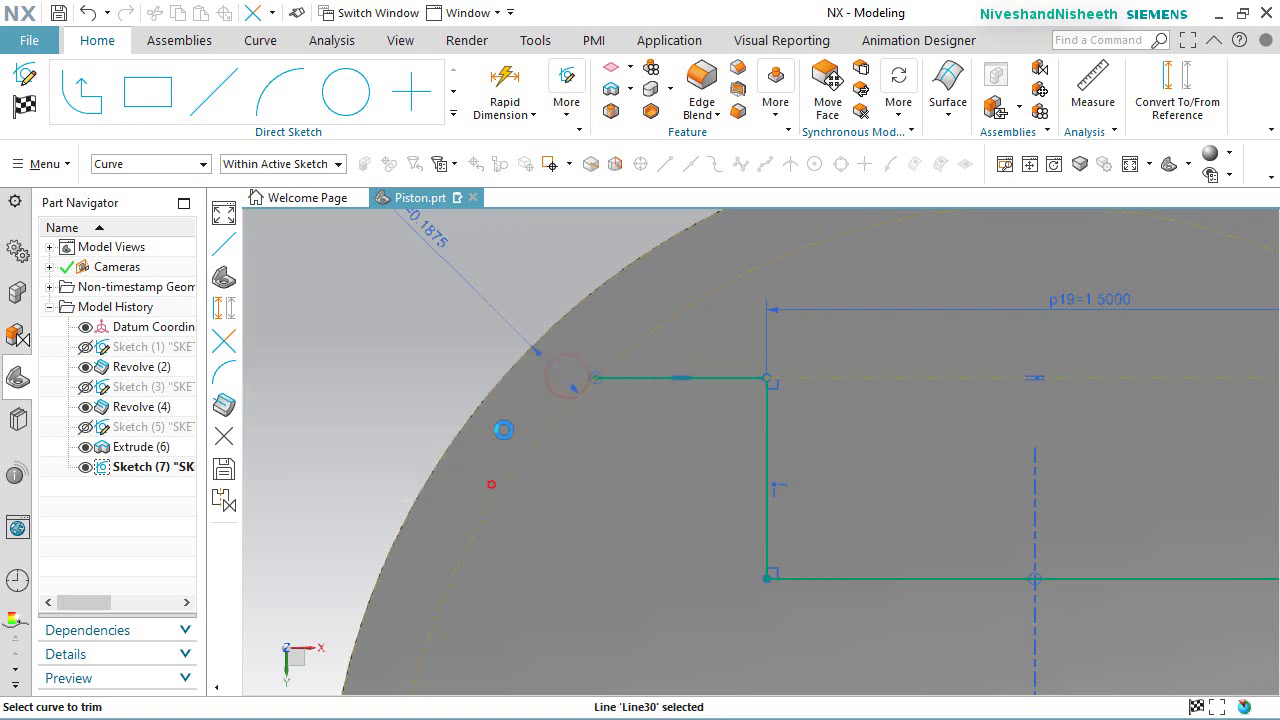
# Step: Mirror the short upper-left horizontal line about the sketch's horizontal axis
pyautogui.hotkey('ctrl', 'f')
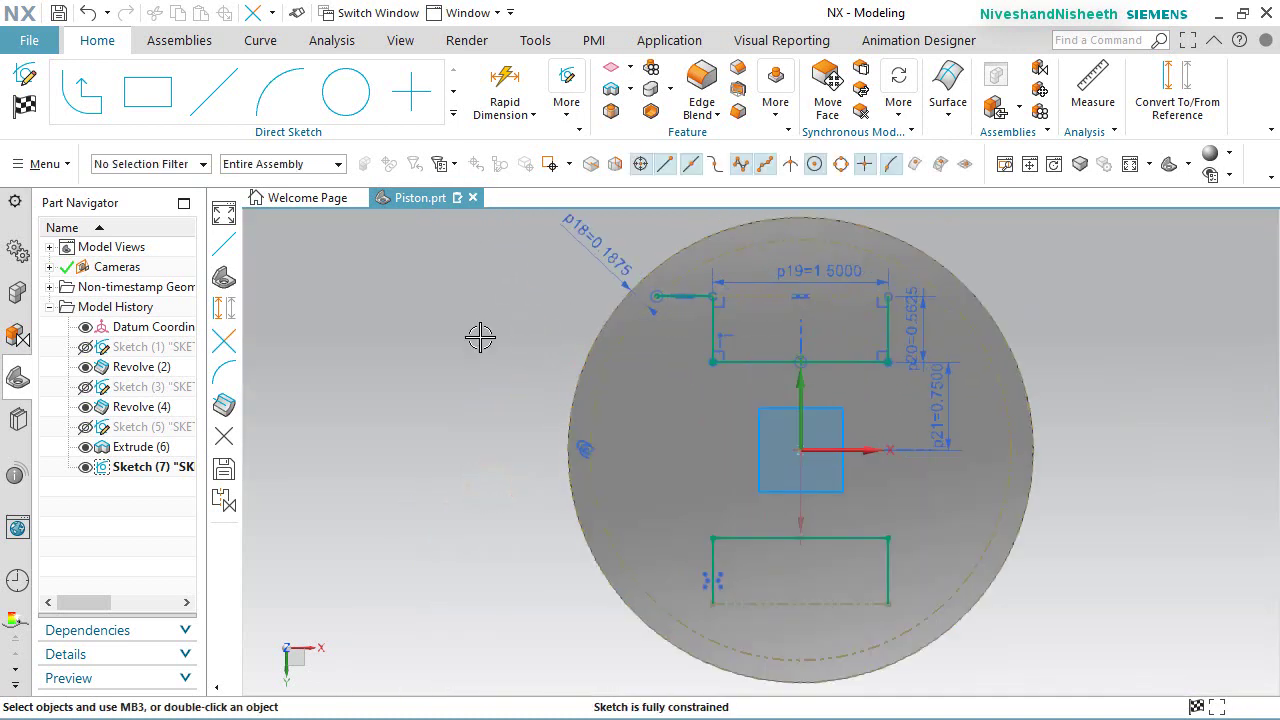
pyautogui.click(478, 333)
pyautogui.click(667, 313)
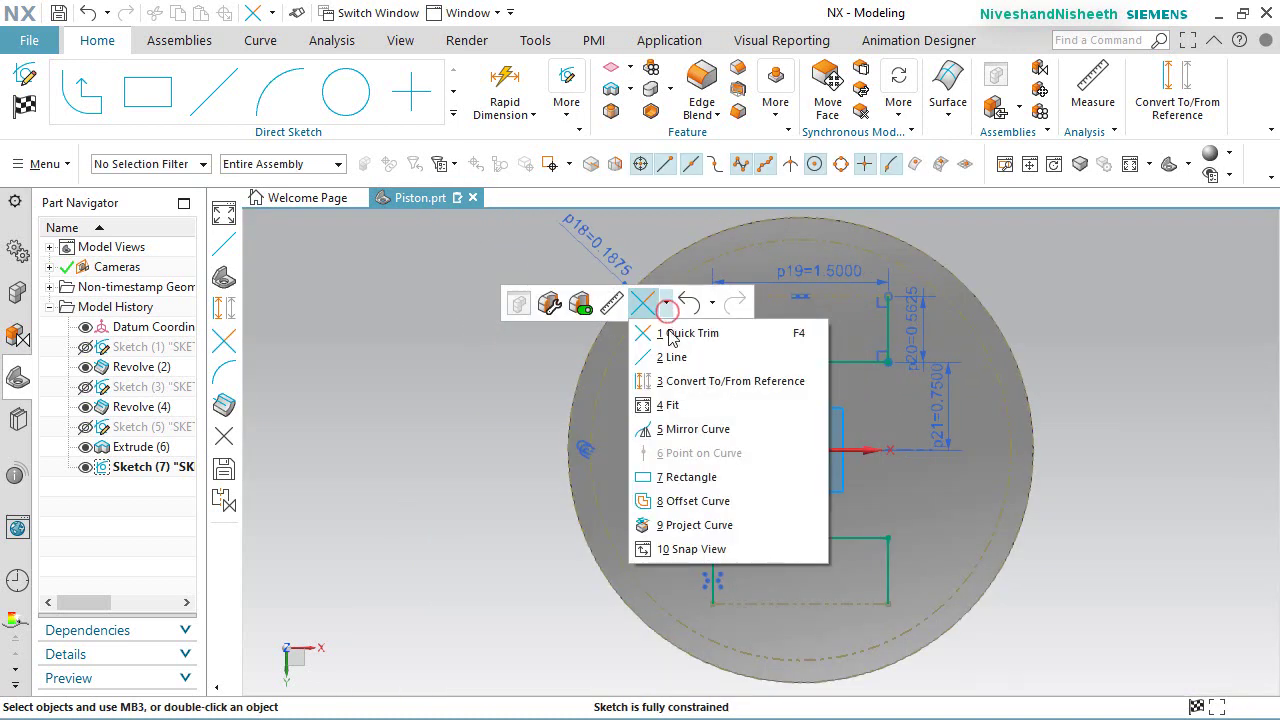
pyautogui.click(694, 428)
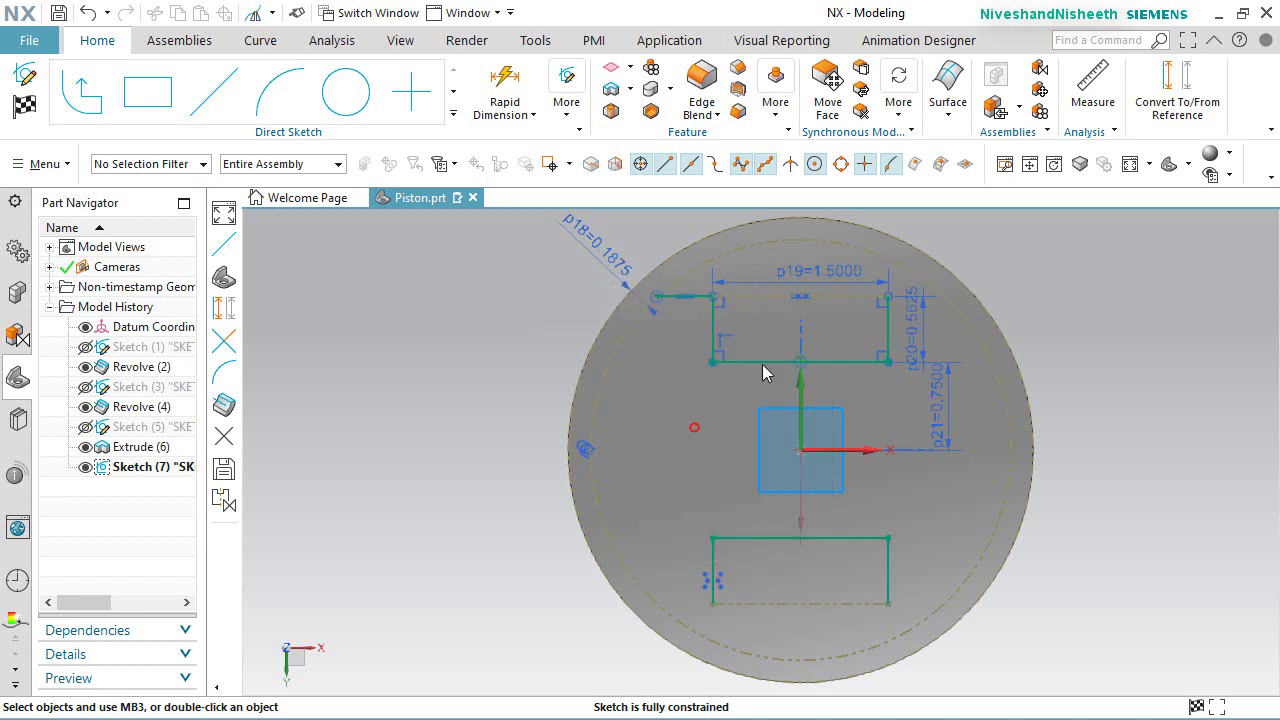
pyautogui.click(697, 295)
pyautogui.click(353, 359)
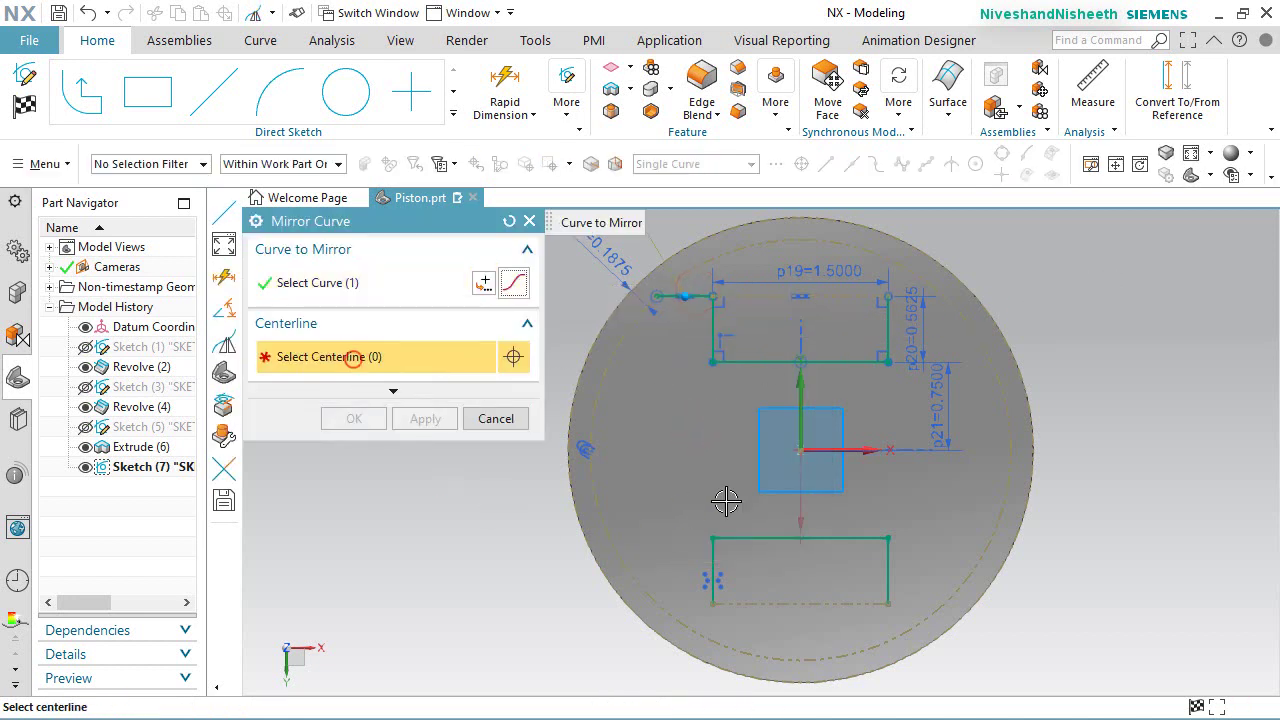
pyautogui.click(857, 455)
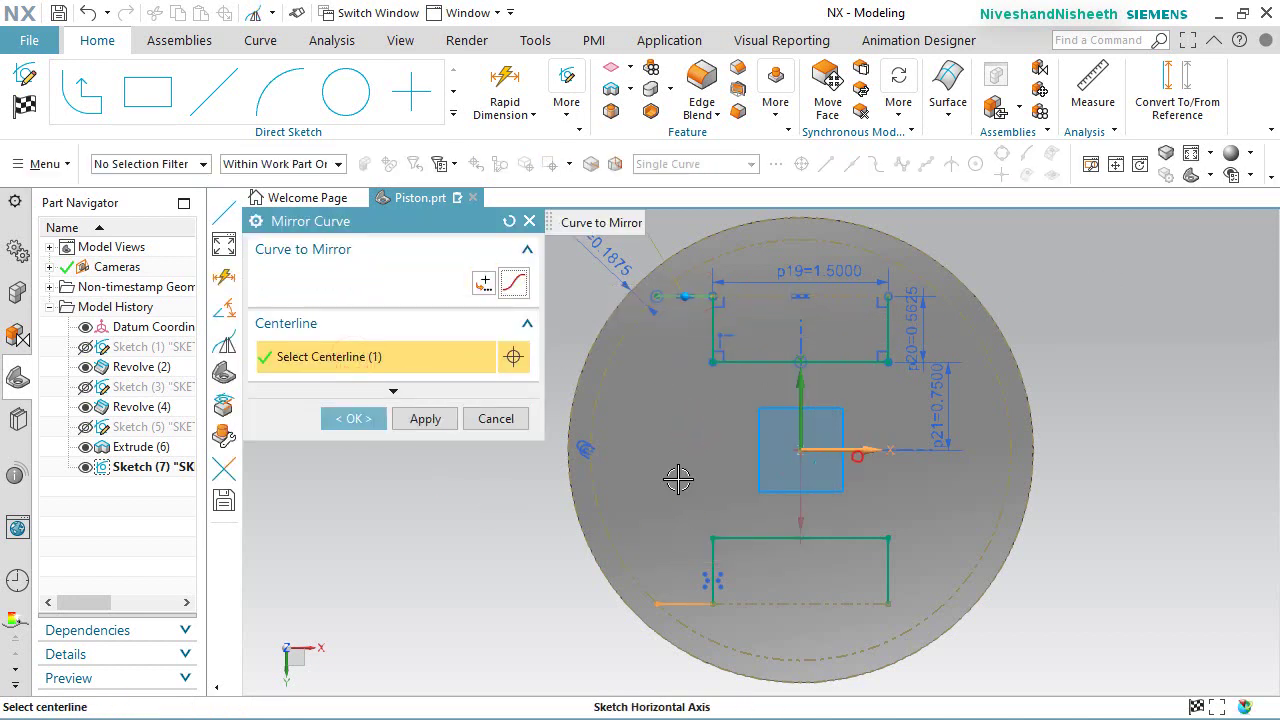
pyautogui.click(424, 418)
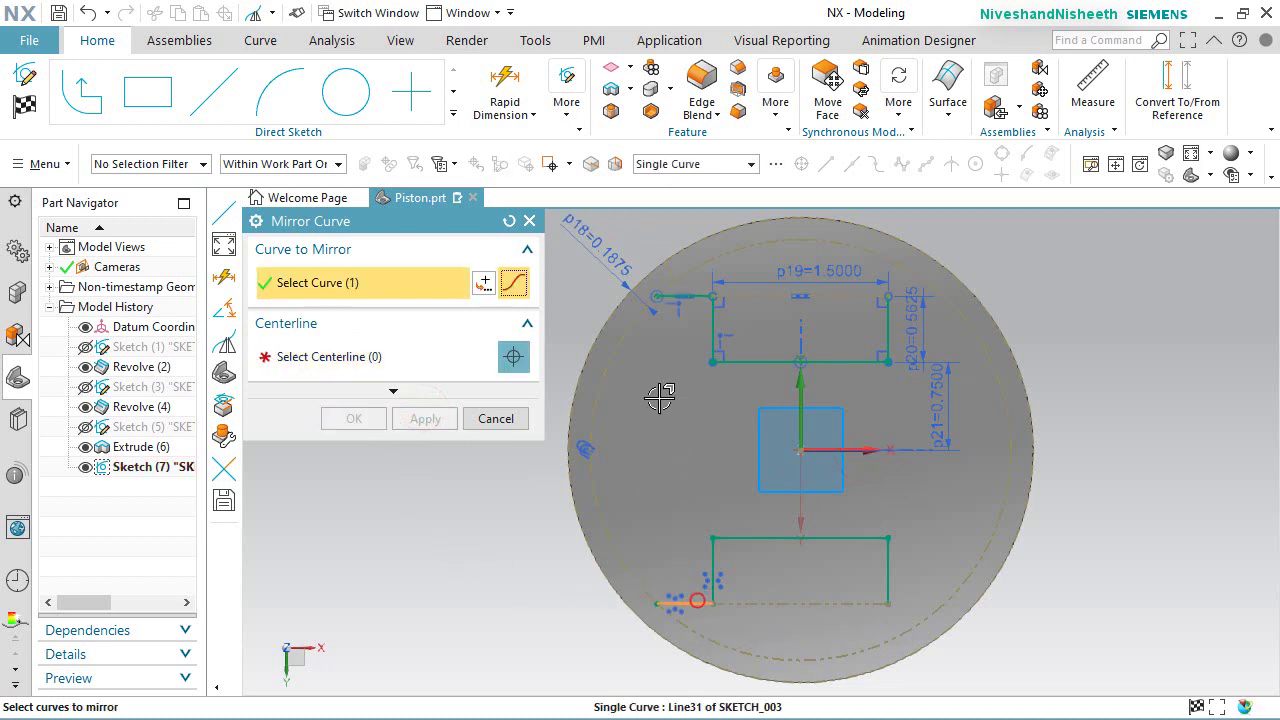
# Step: Mirror both short left-hand horizontal lines about the sketch's vertical axis
pyautogui.click(699, 300)
pyautogui.click(340, 356)
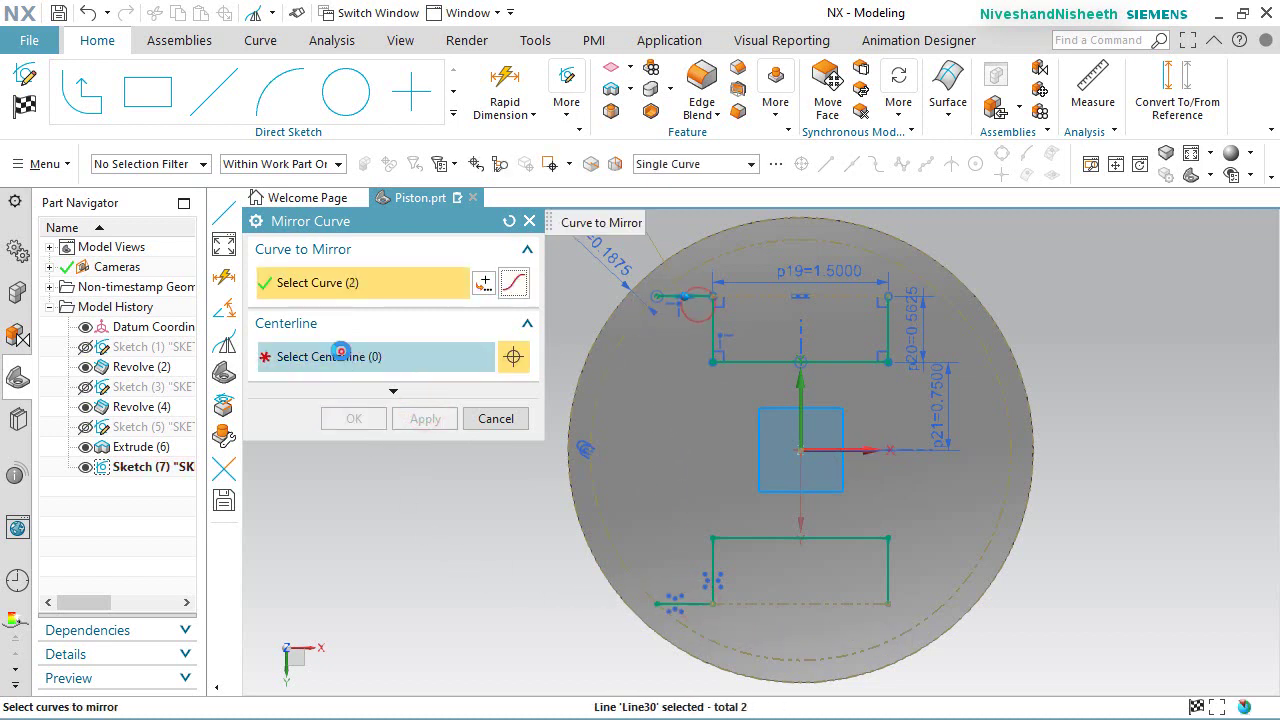
pyautogui.click(796, 387)
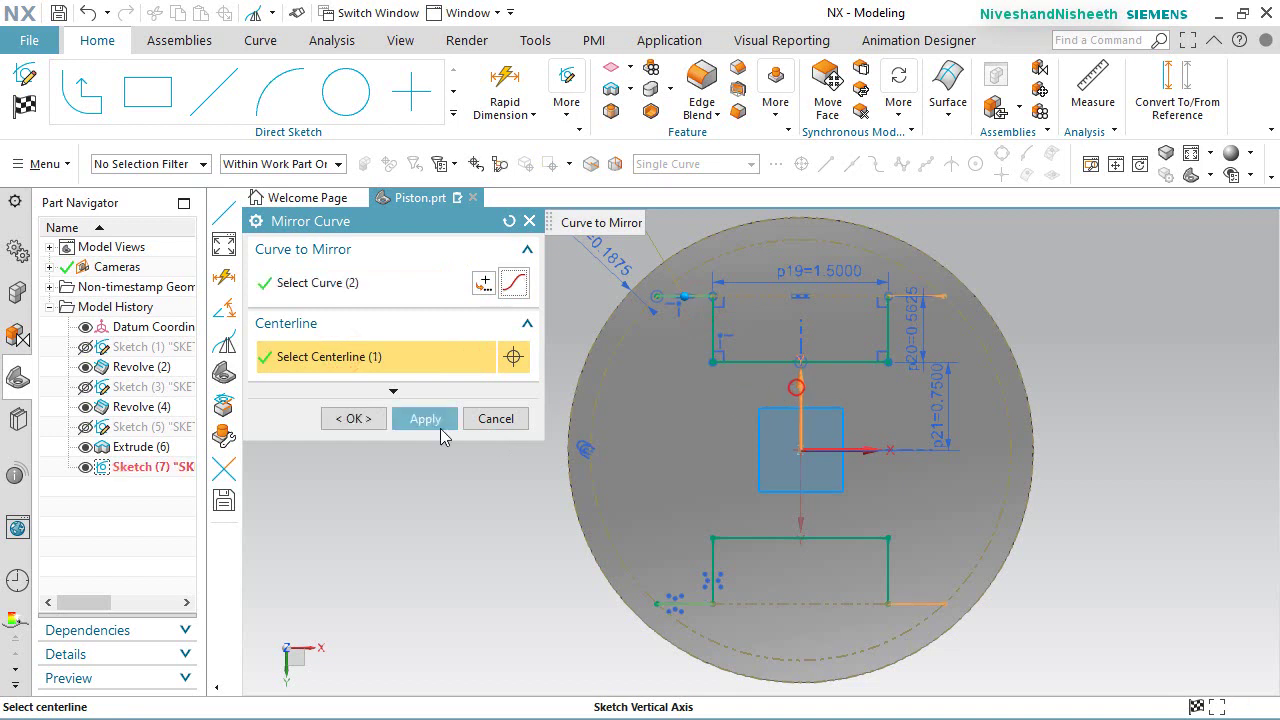
pyautogui.click(354, 419)
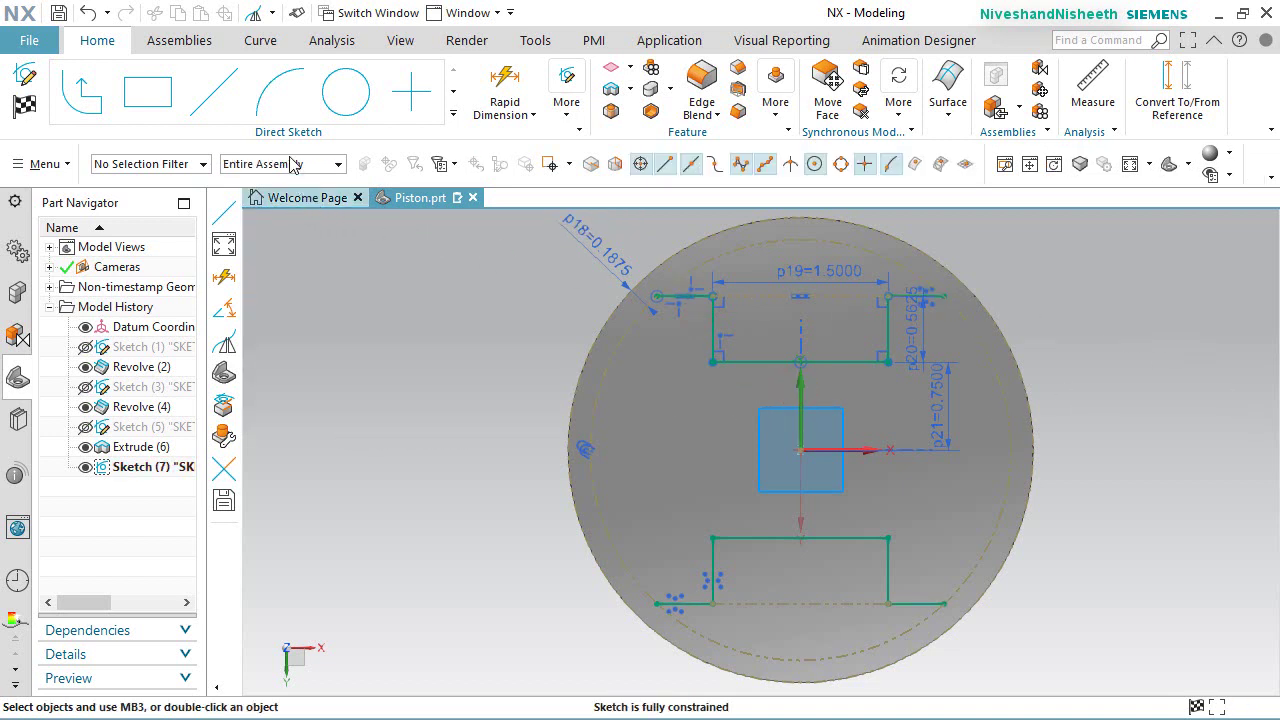
# Step: Draw a three-point arc with a radius of about 2.34, bulging outward between the outer ends of the two left-hand lines
pyautogui.click(270, 100)
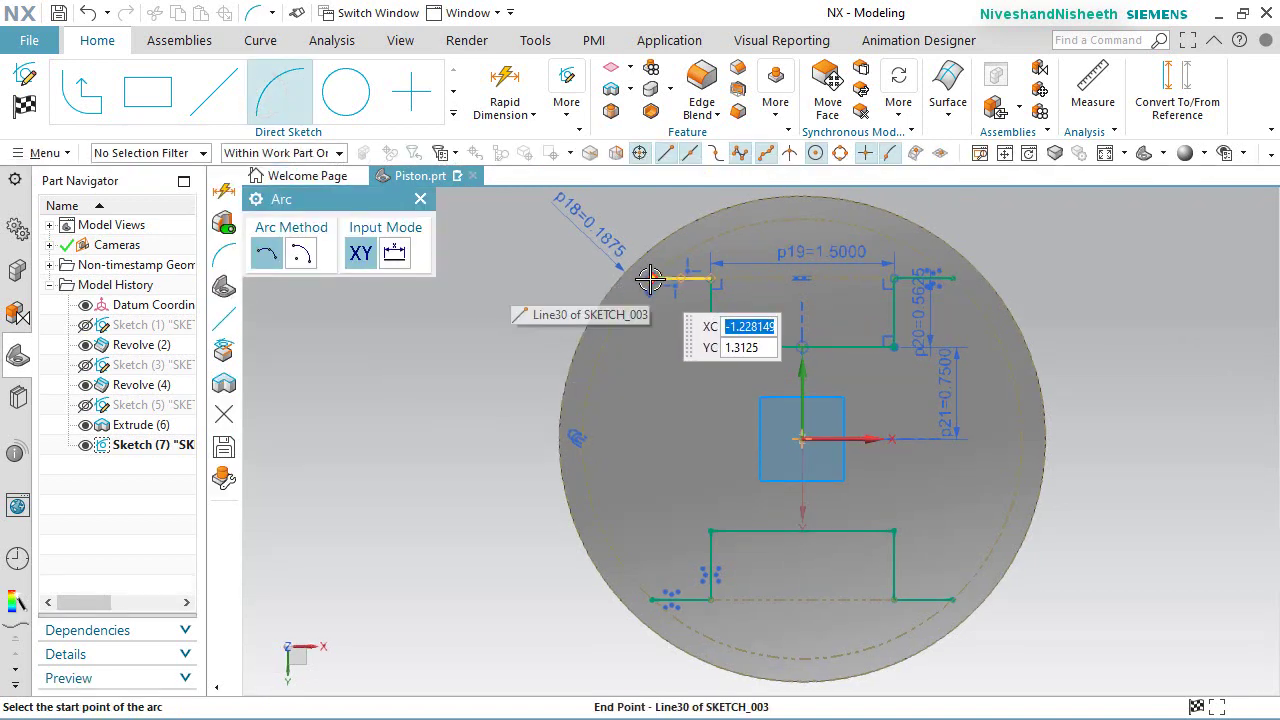
pyautogui.click(650, 280)
pyautogui.click(730, 292)
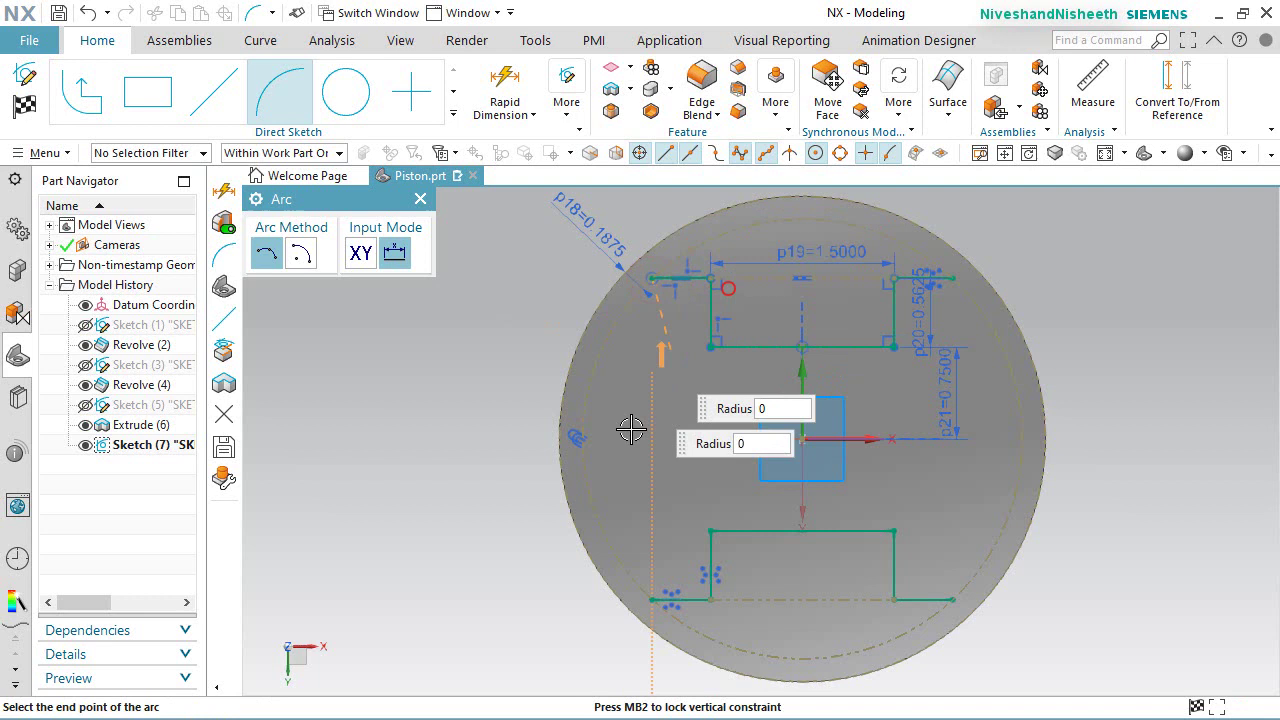
pyautogui.click(652, 600)
pyautogui.click(700, 574)
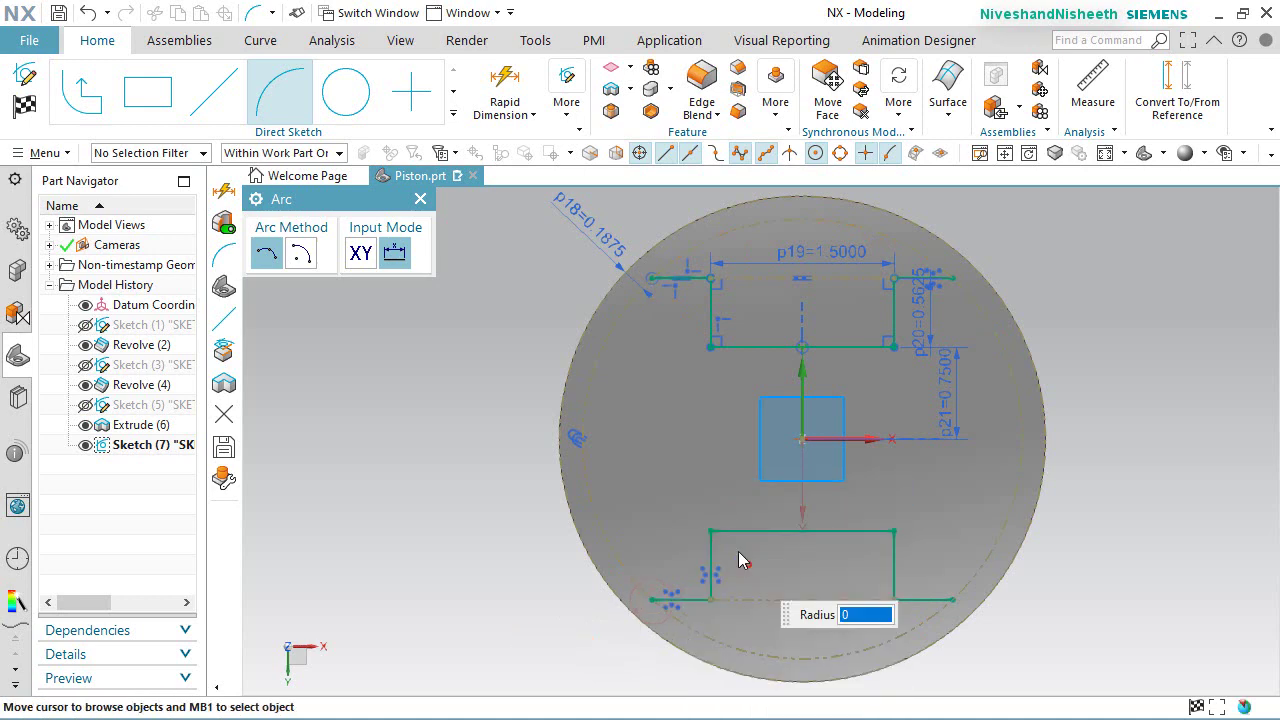
pyautogui.scroll(-3, 646, 457)
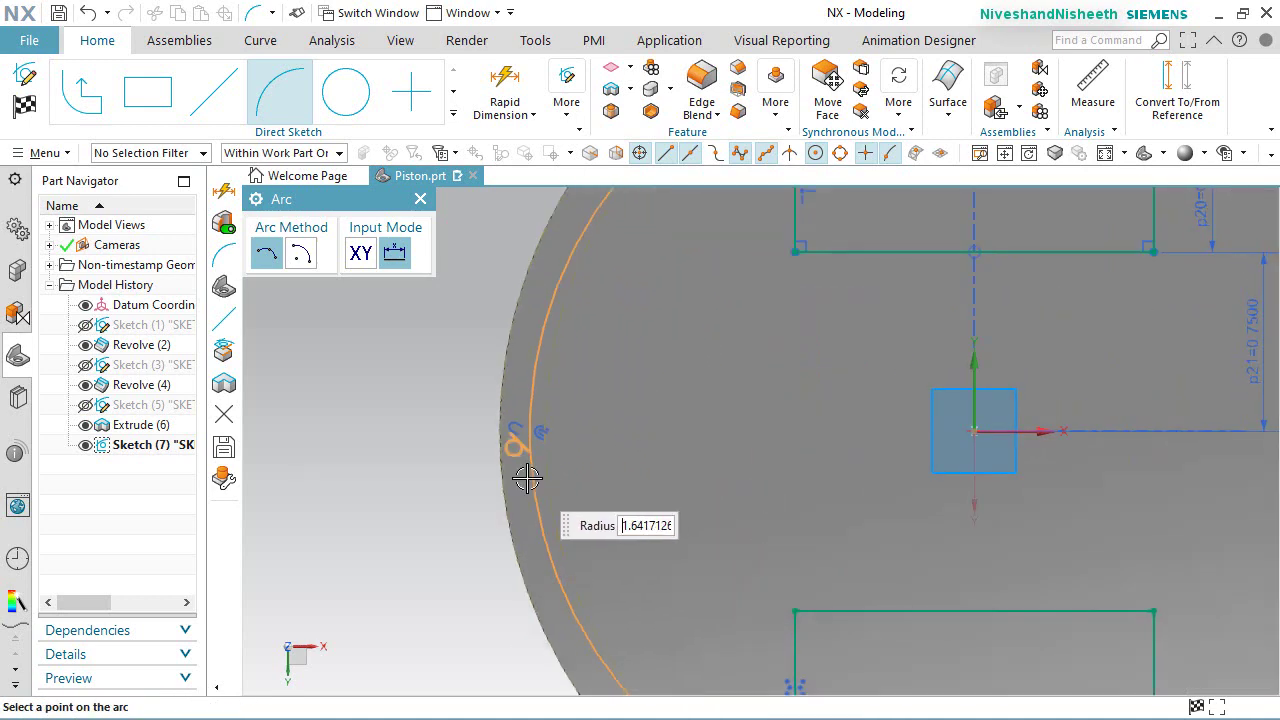
pyautogui.click(587, 481)
pyautogui.press('Escape')
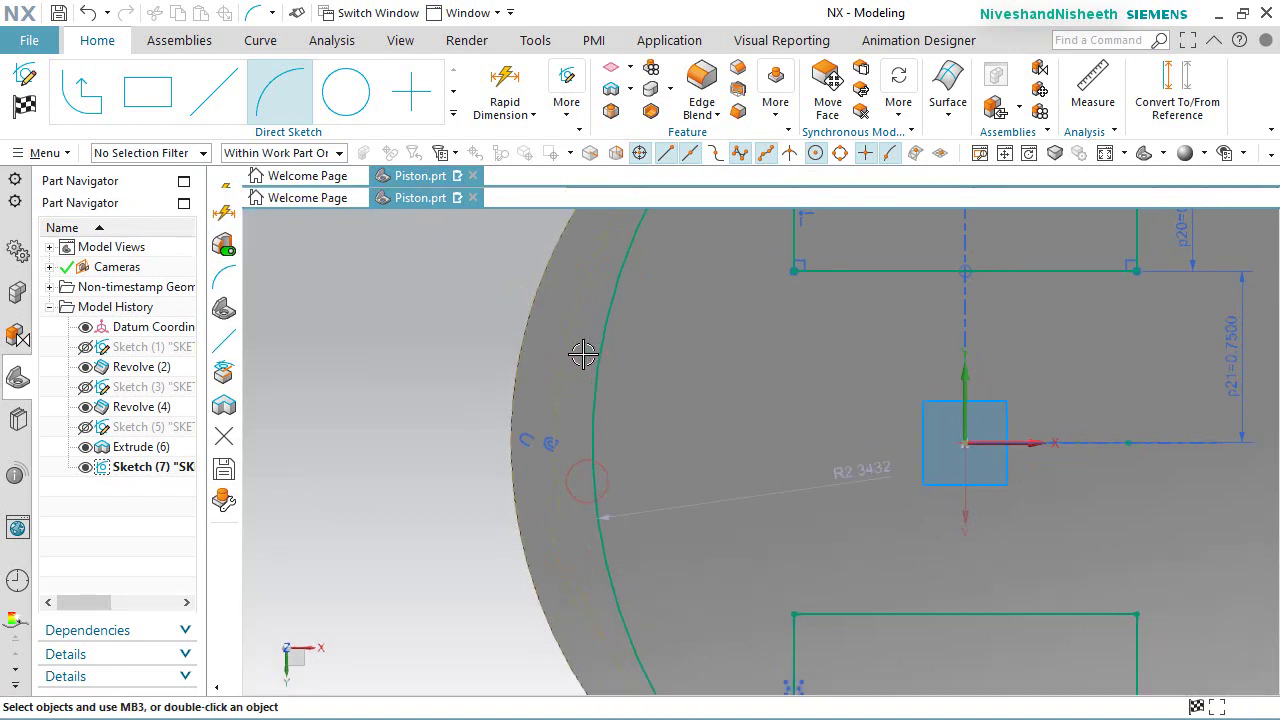
# Step: Apply an Equal Radius constraint between the new left arc and the inner reference circle
pyautogui.click(587, 400)
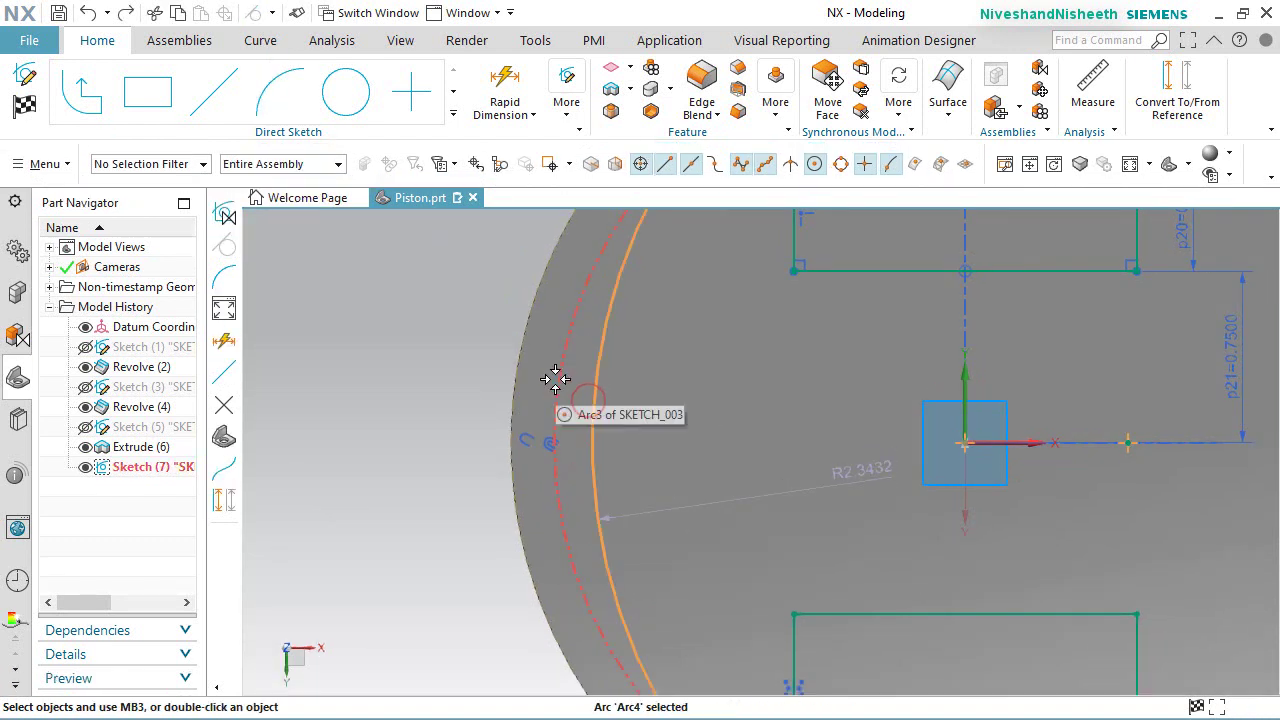
pyautogui.click(555, 380)
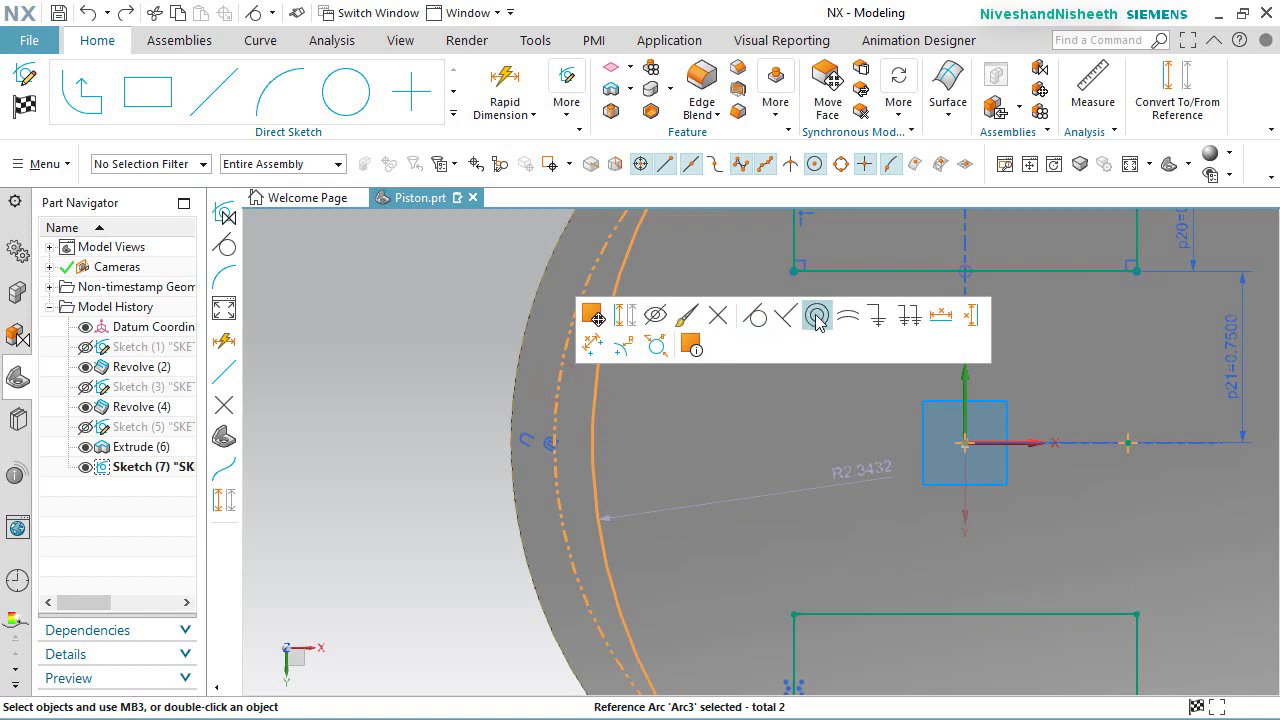
pyautogui.click(847, 318)
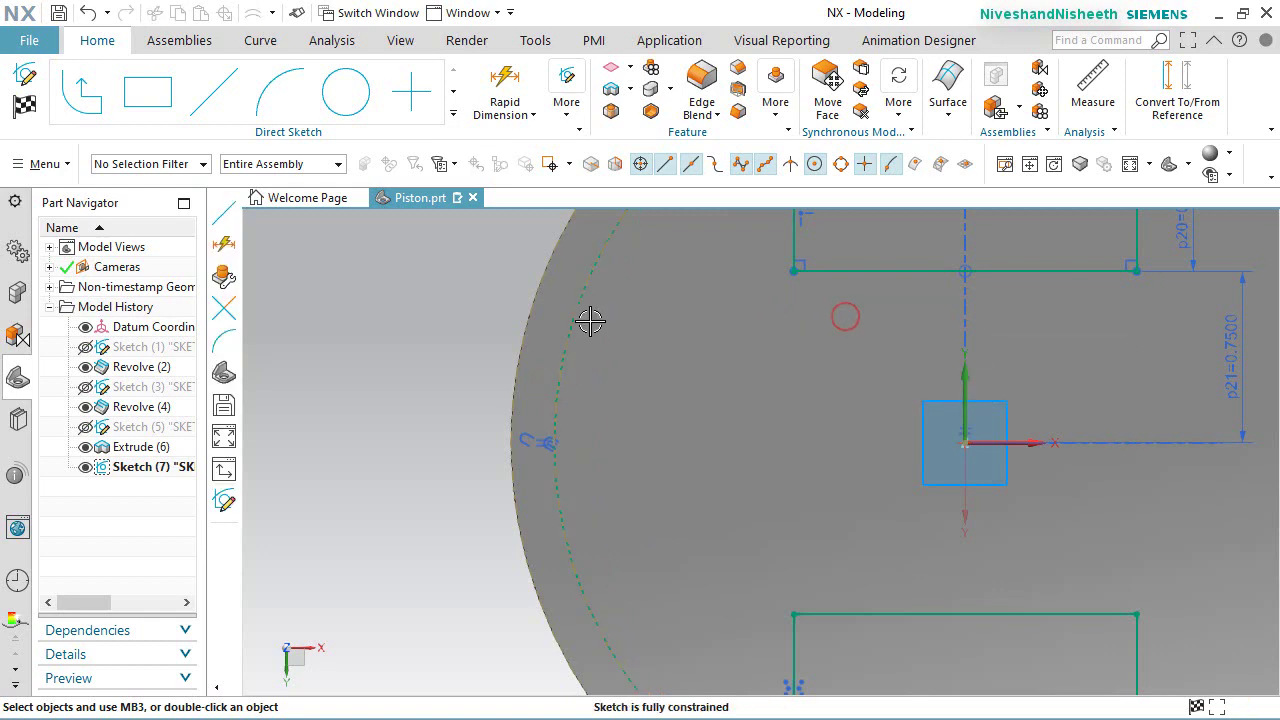
# Step: Mirror the left-hand side arc about the sketch's vertical axis and finish the sketch
pyautogui.scroll(2, 521, 378)
pyautogui.scroll(-4, 521, 378)
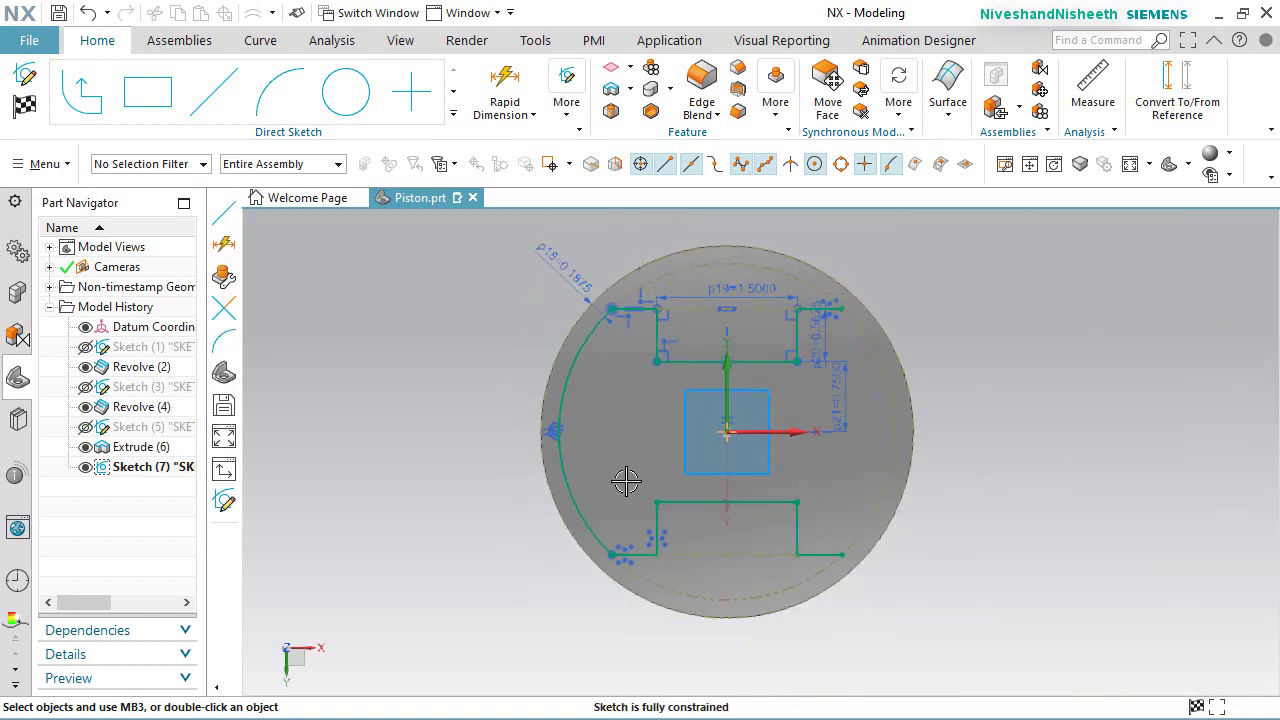
pyautogui.click(418, 325)
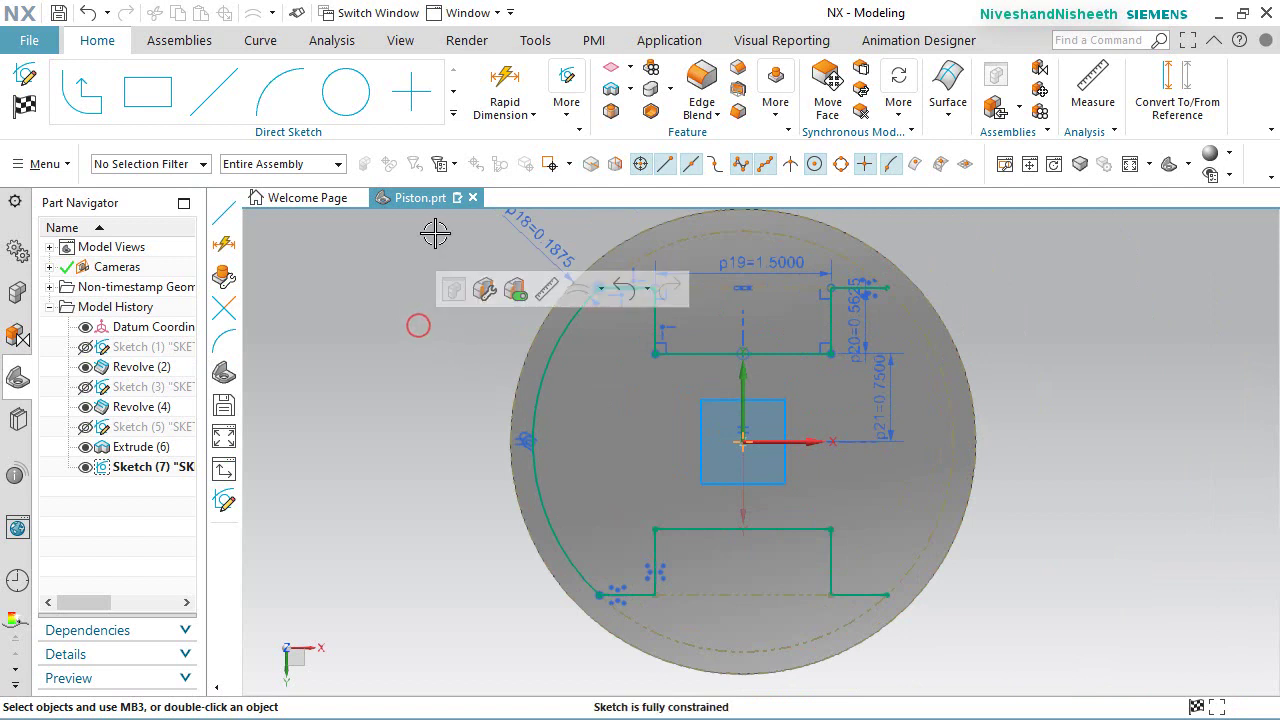
pyautogui.click(424, 295)
pyautogui.click(606, 261)
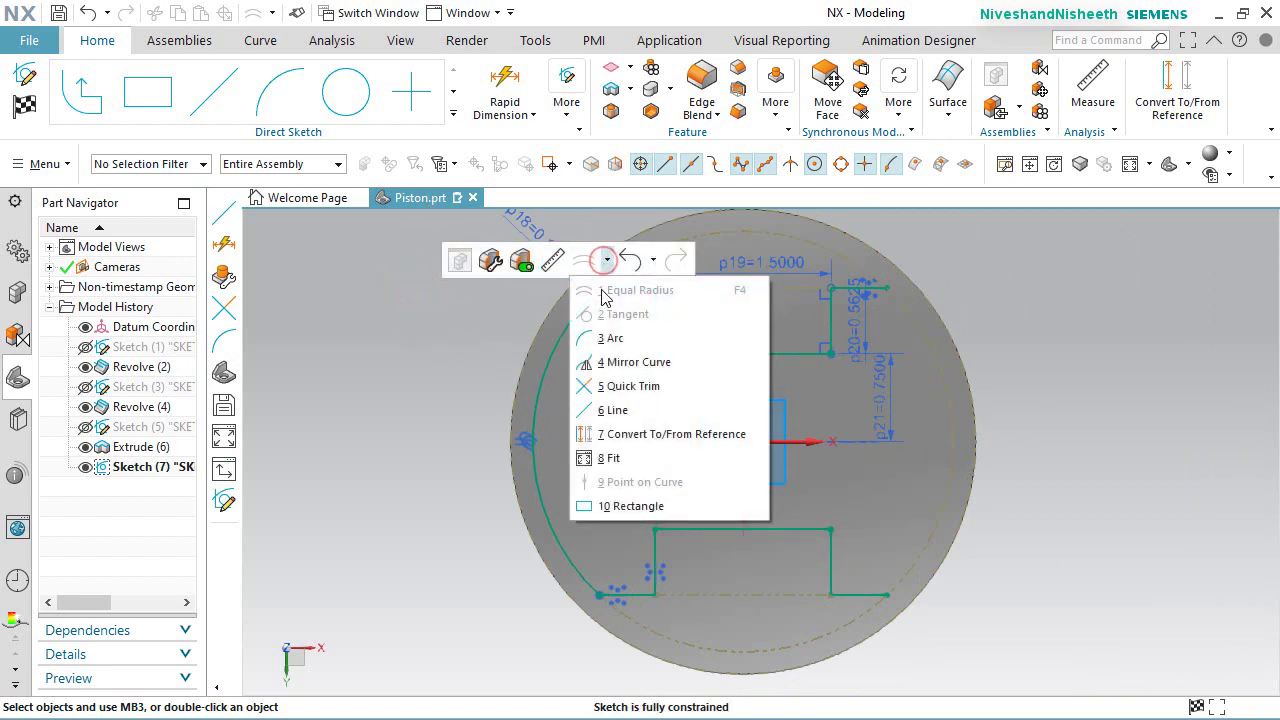
pyautogui.click(640, 362)
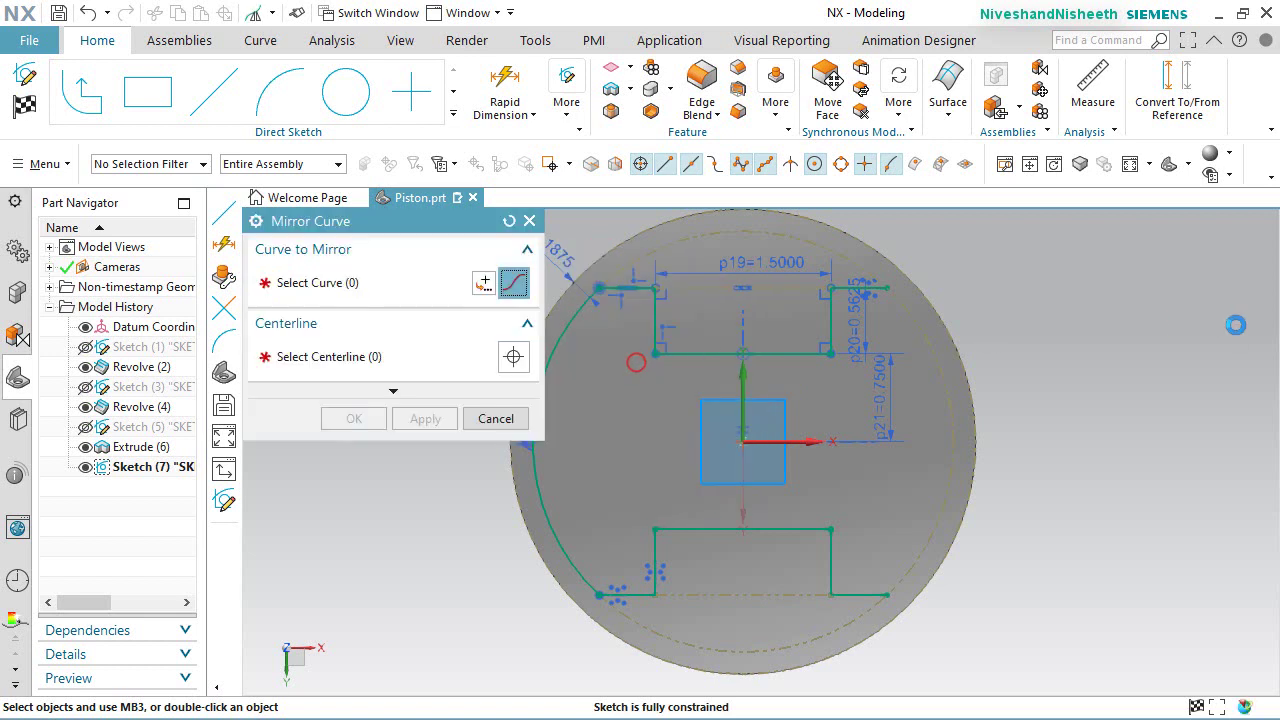
pyautogui.scroll(-2, 1229, 349)
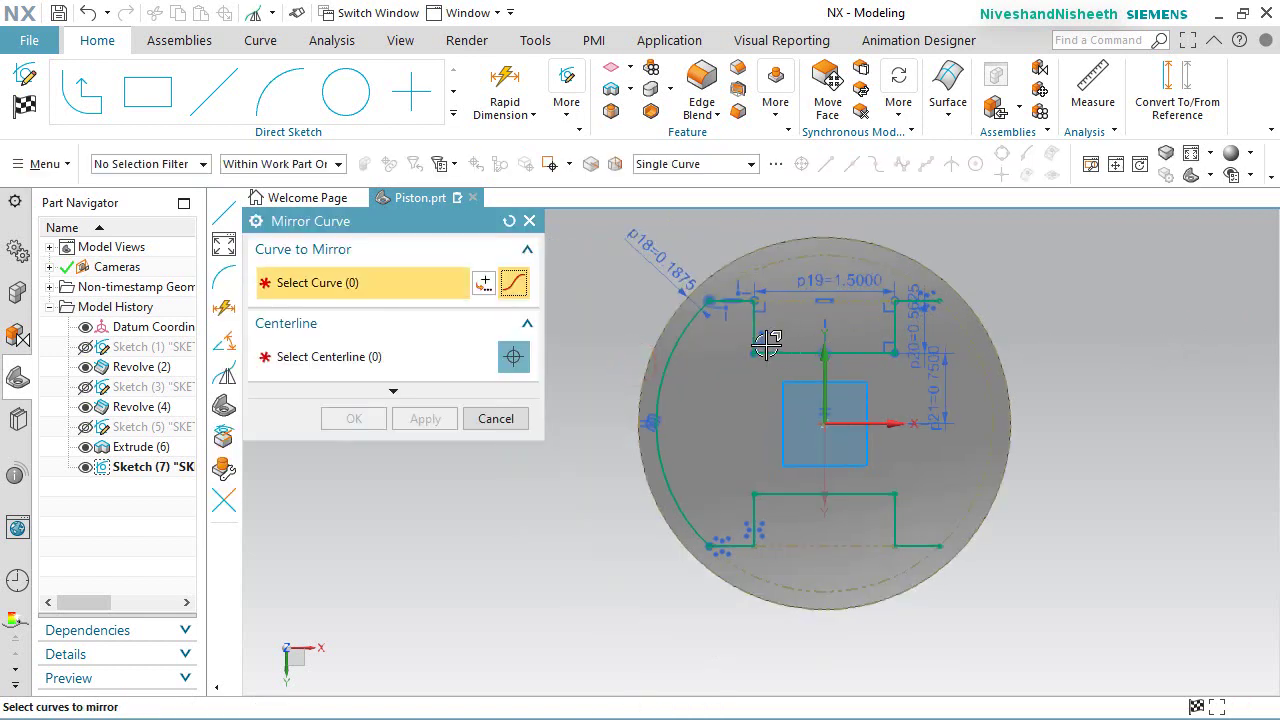
pyautogui.click(676, 359)
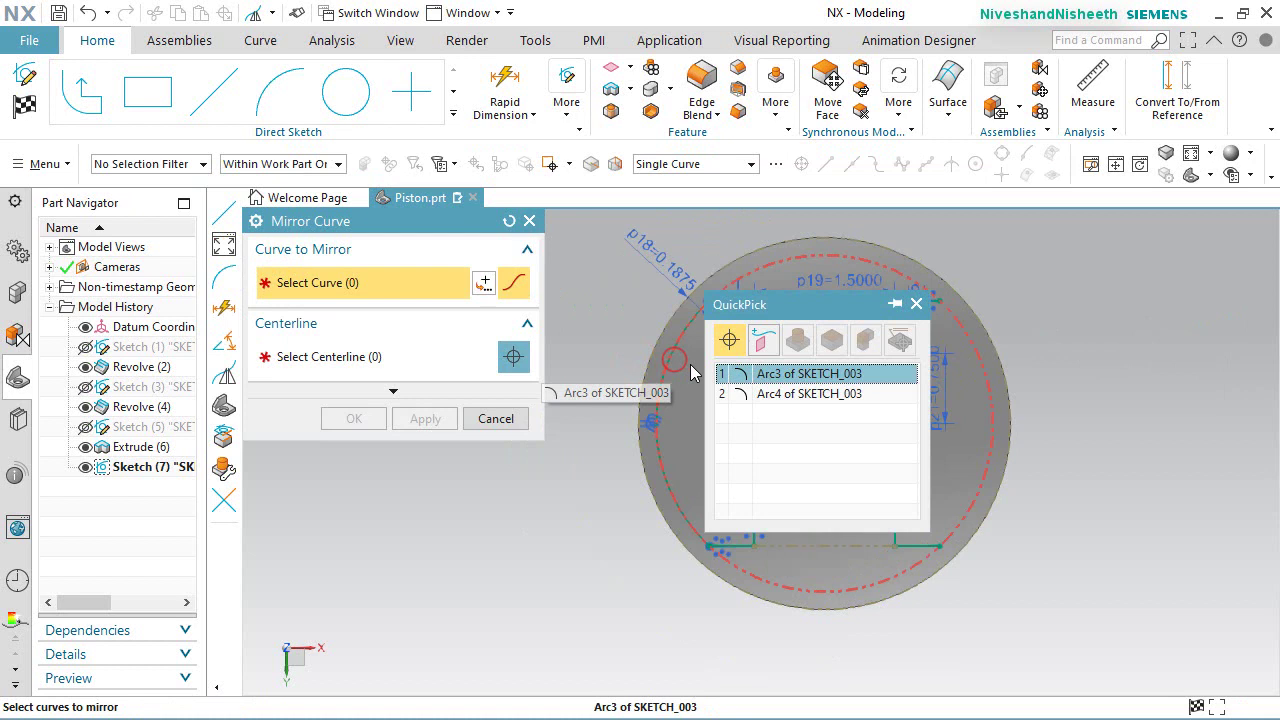
pyautogui.click(747, 390)
pyautogui.middleClick(600, 515)
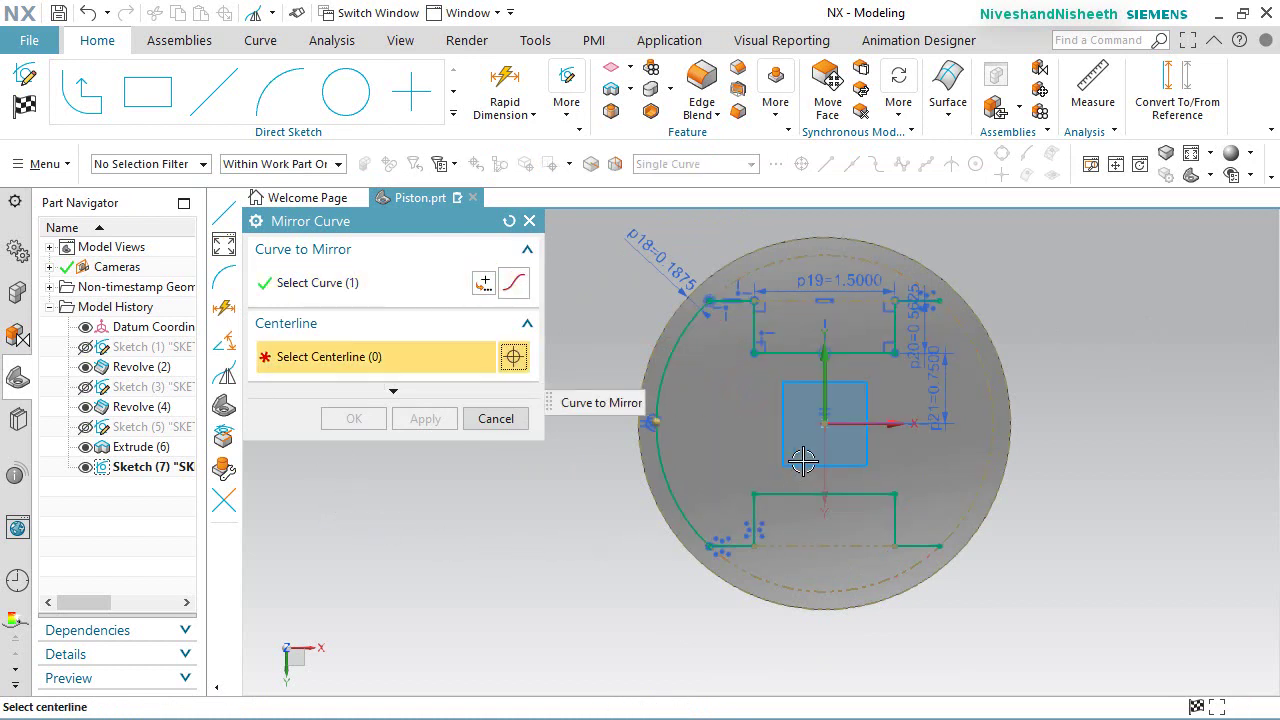
pyautogui.click(829, 393)
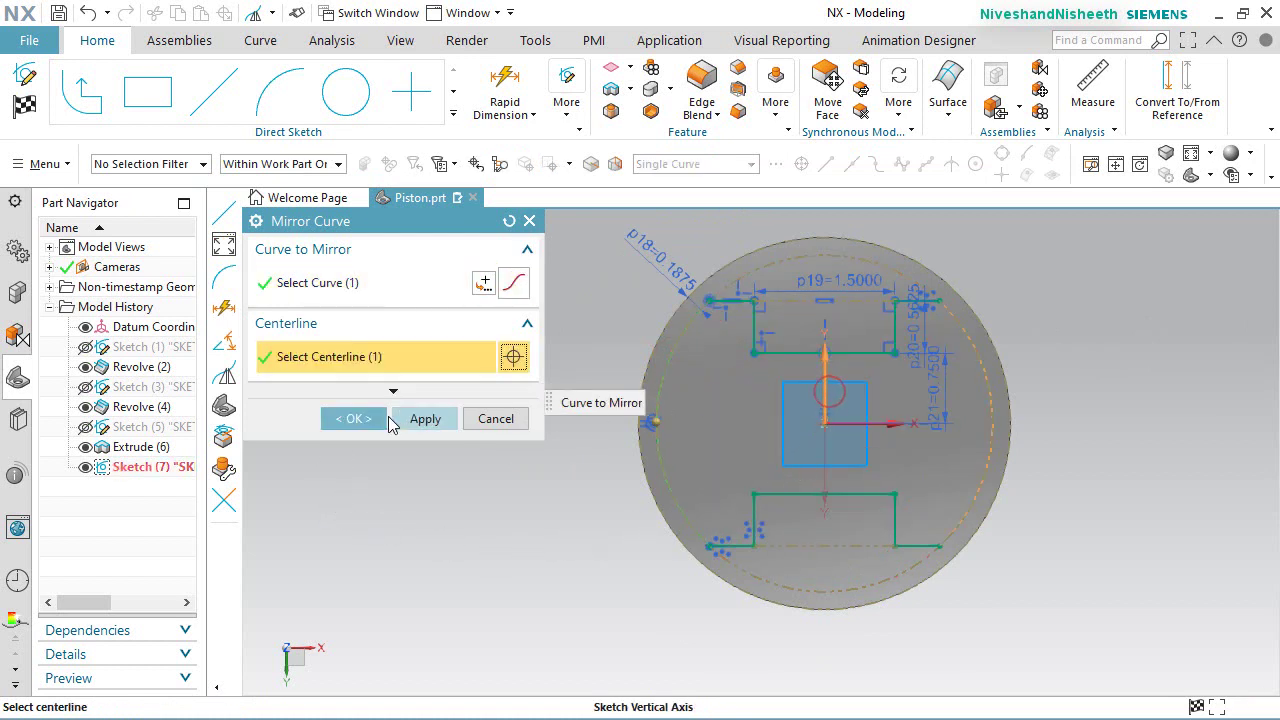
pyautogui.click(371, 421)
pyautogui.scroll(1, 1117, 411)
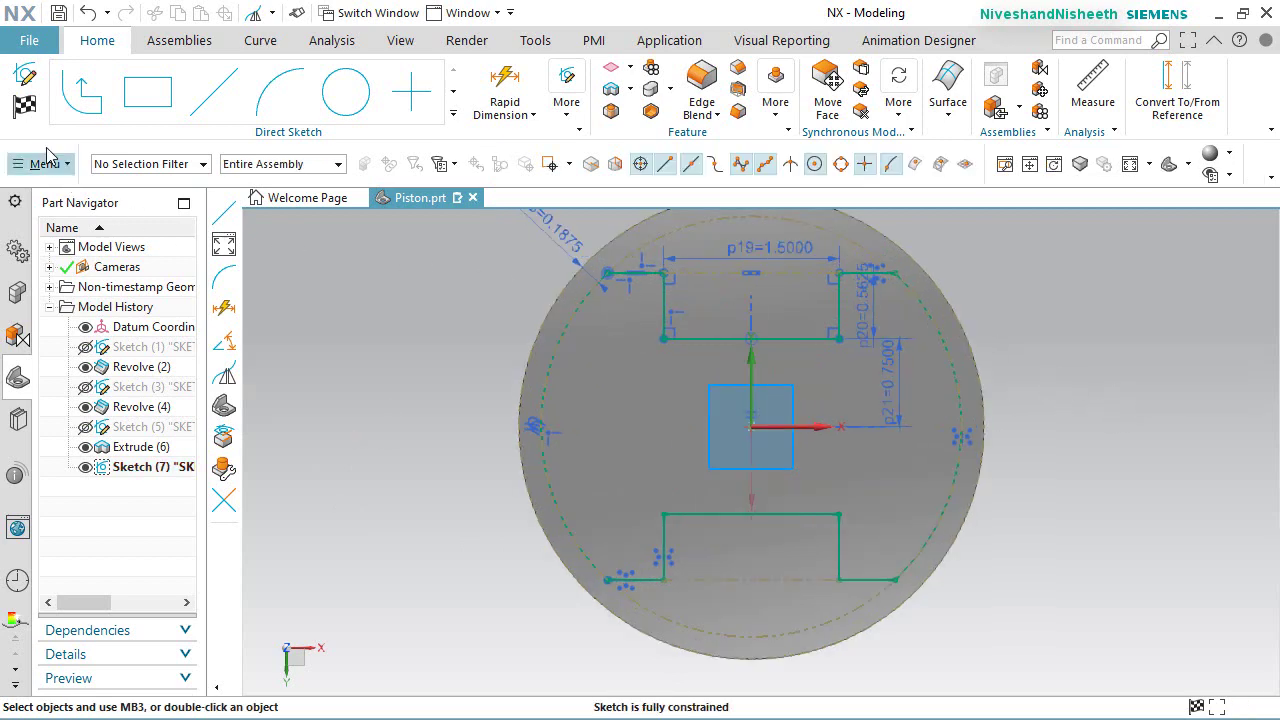
pyautogui.click(24, 106)
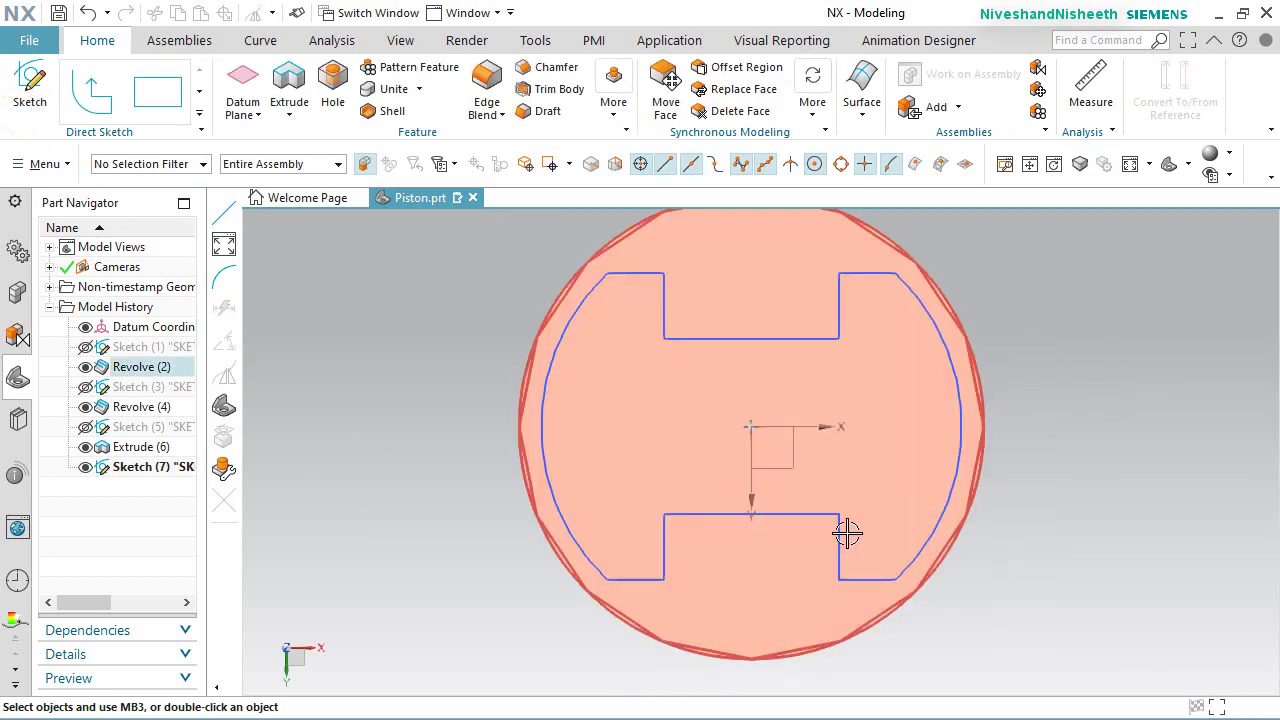
# Step: Extrude the closed notched profile from 0 to 2 in into the piston with the Subtract boolean
pyautogui.moveTo(846, 531); pyautogui.dragTo(776, 545, button='middle')
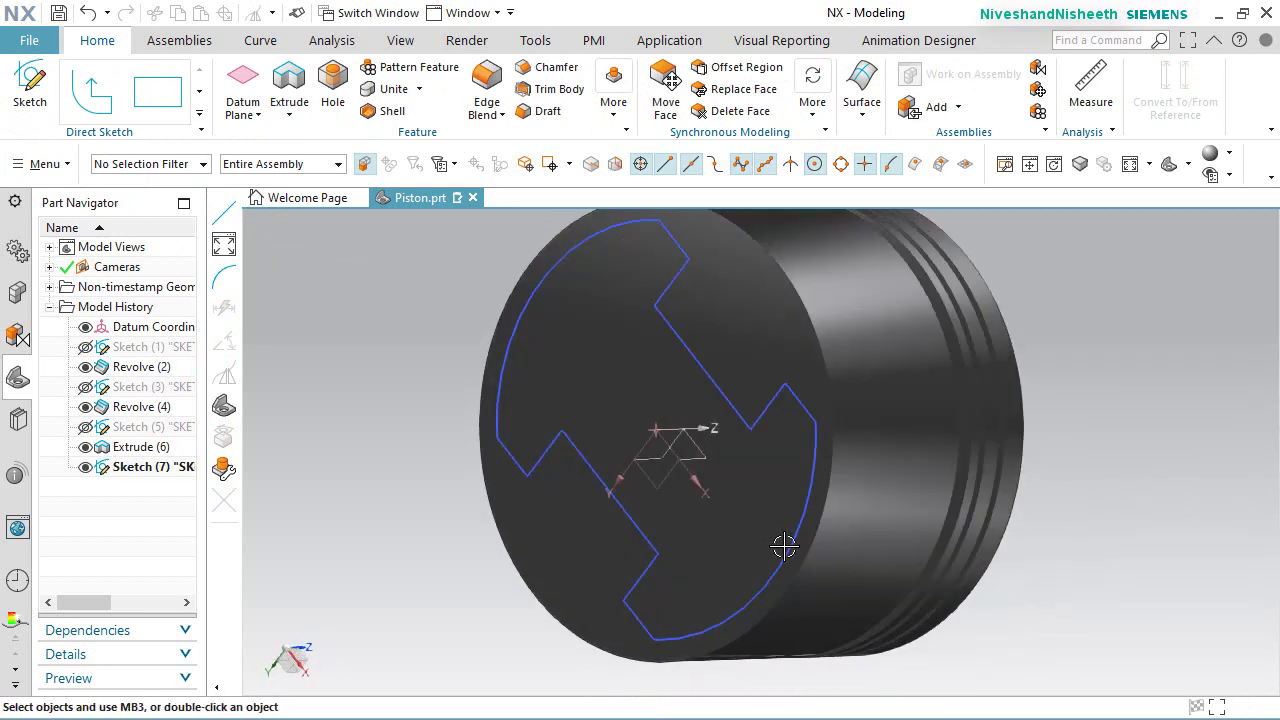
pyautogui.scroll(-2, 772, 519)
pyautogui.click(289, 80)
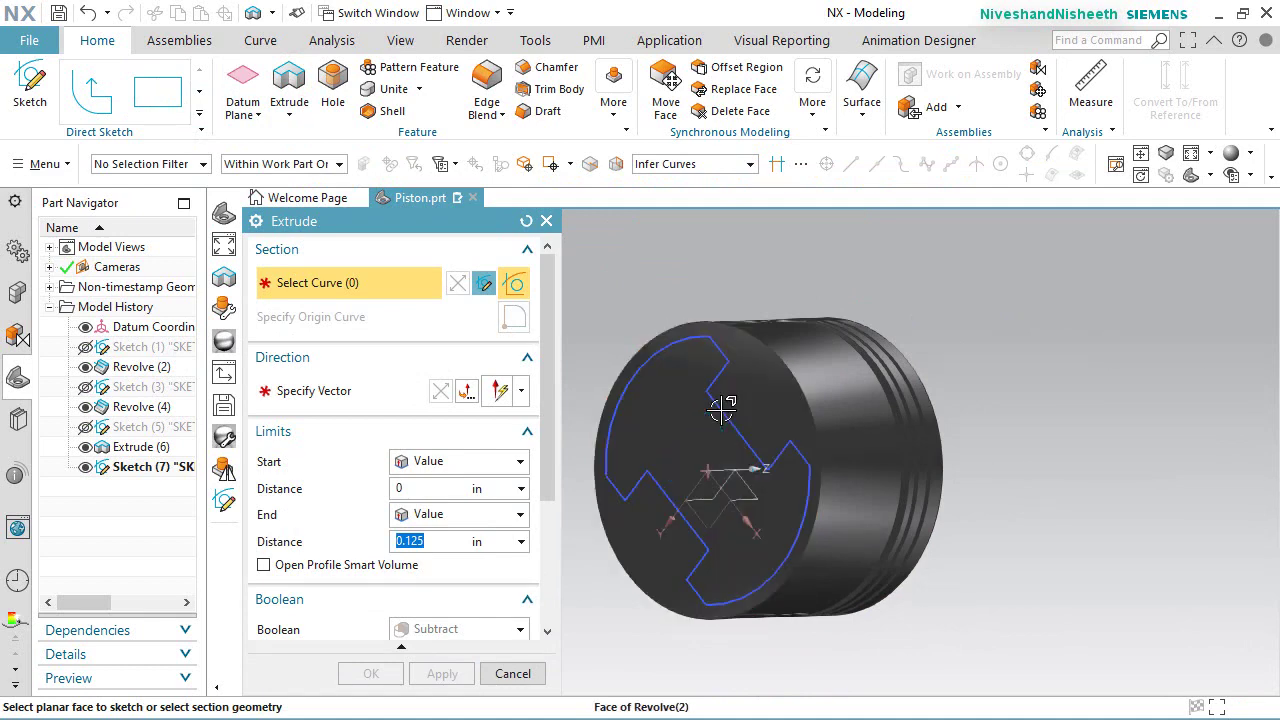
pyautogui.click(720, 405)
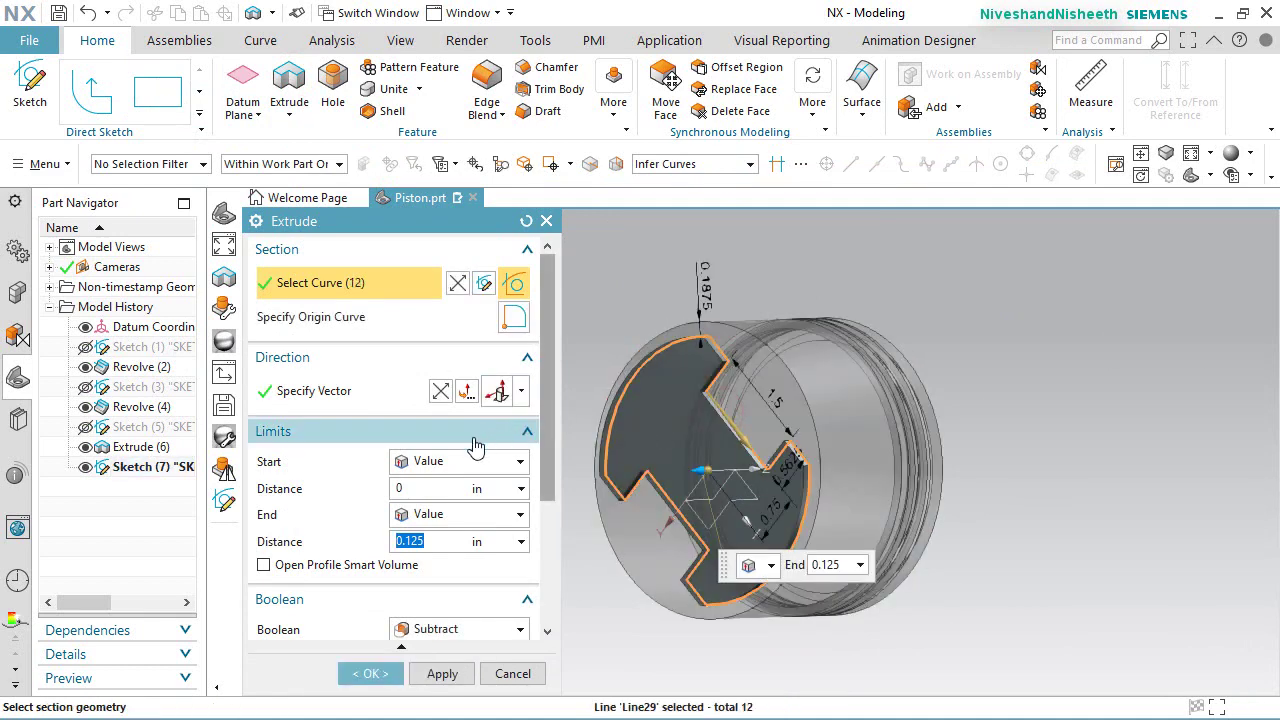
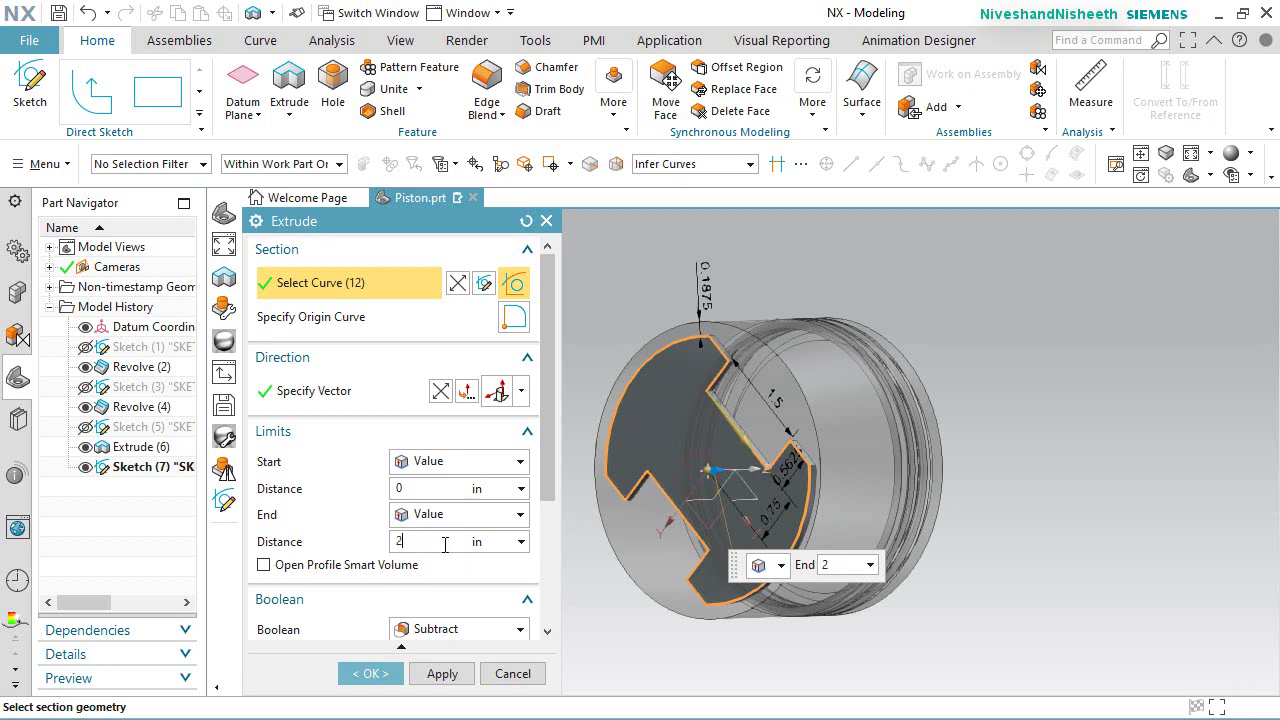
pyautogui.press('Return')
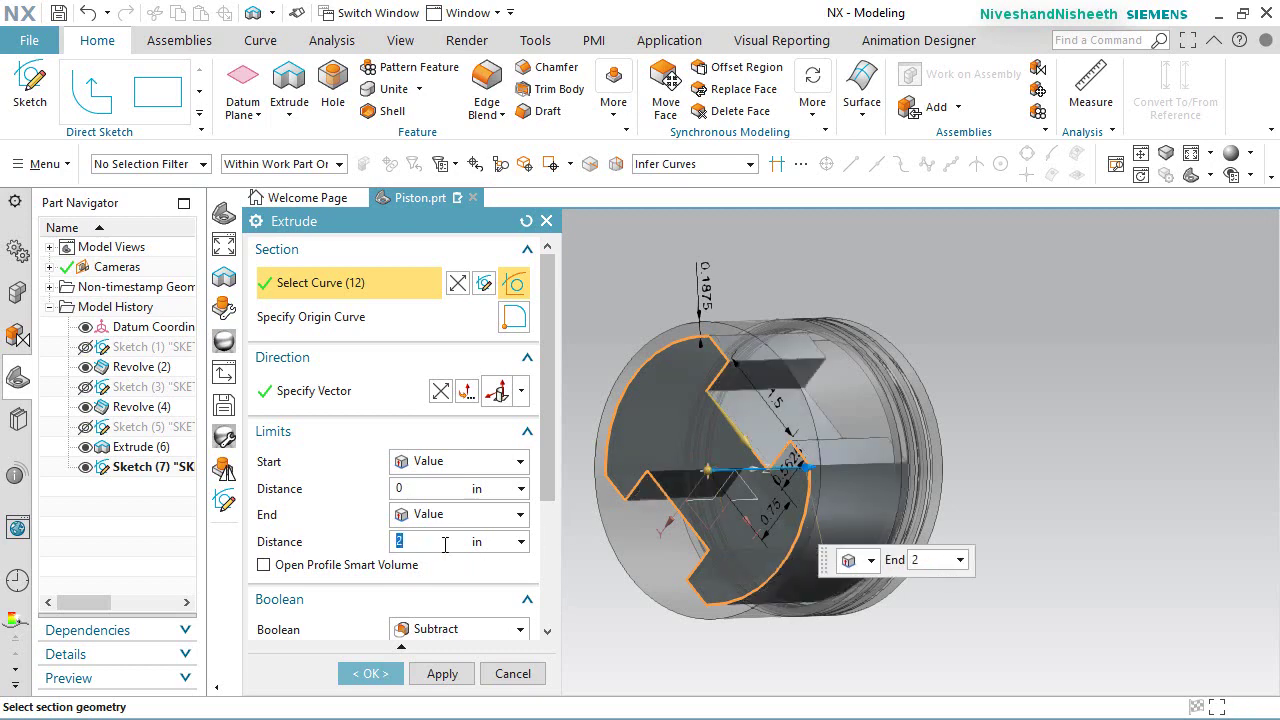
pyautogui.click(372, 680)
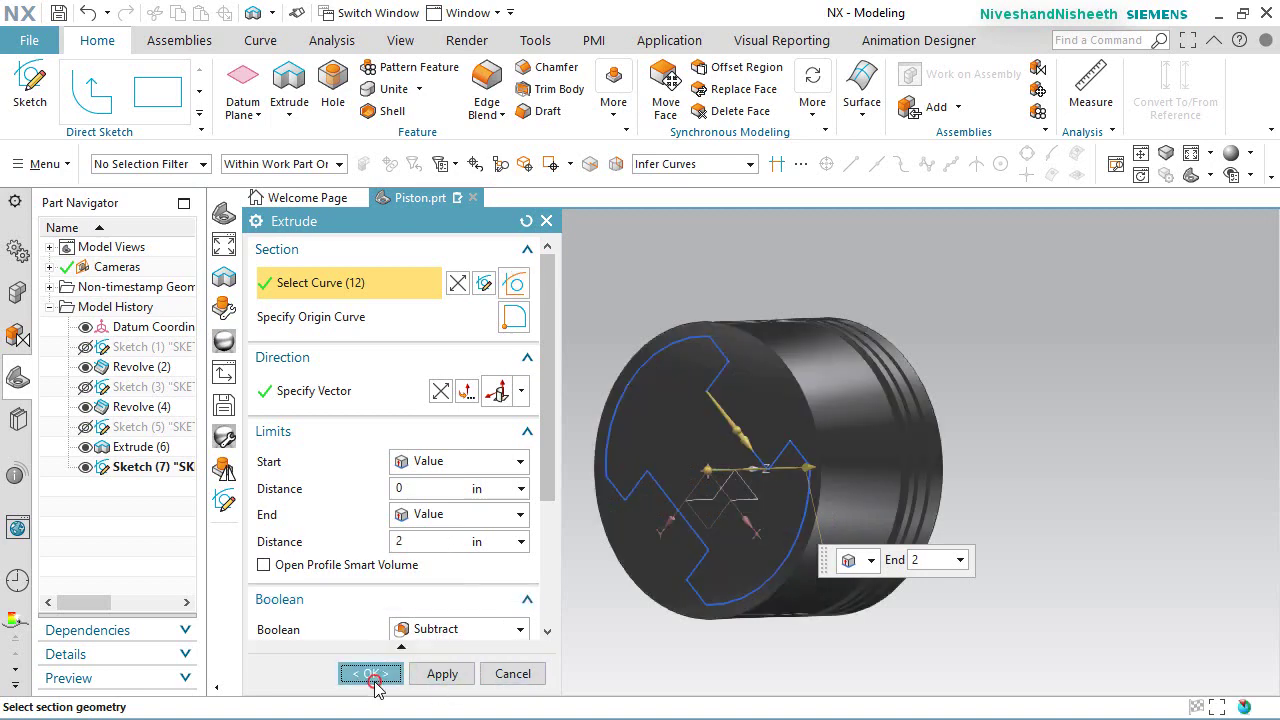
# Step: Hide the notched profile sketch, restore the trimetric view and save the part
pyautogui.click(85, 467)
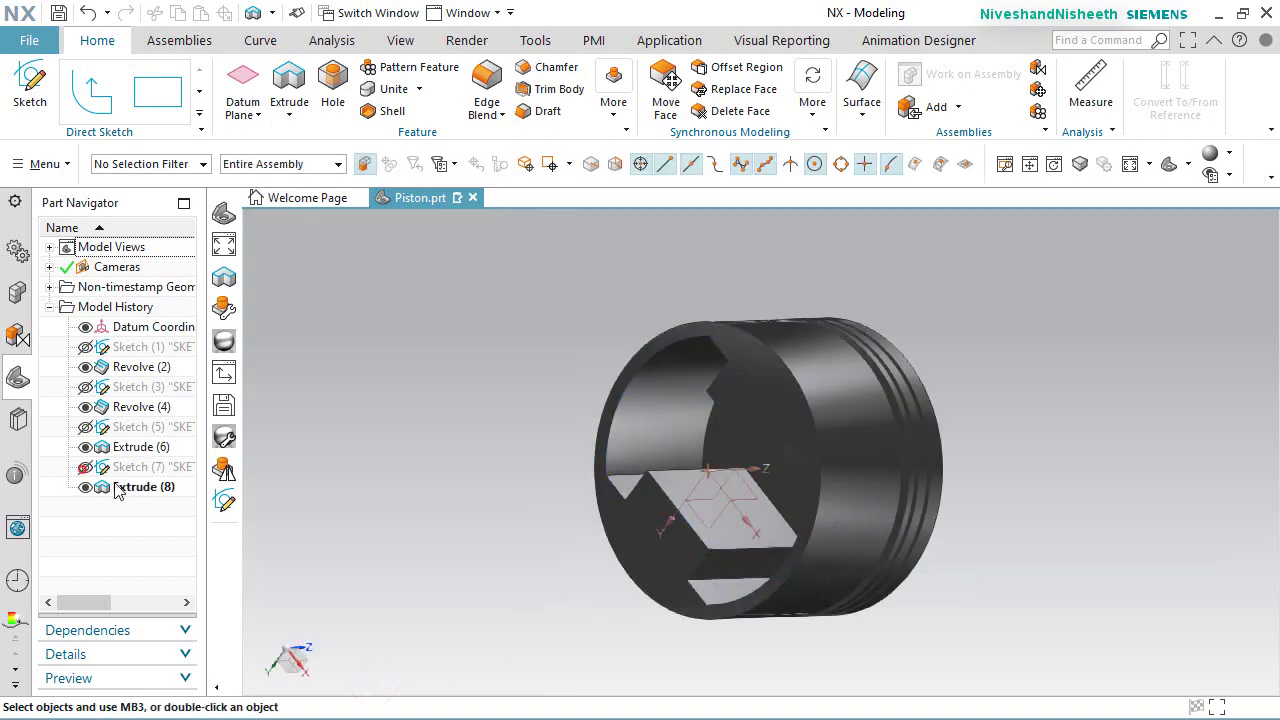
pyautogui.moveTo(745, 538); pyautogui.dragTo(975, 511, button='middle')
pyautogui.press('Home')
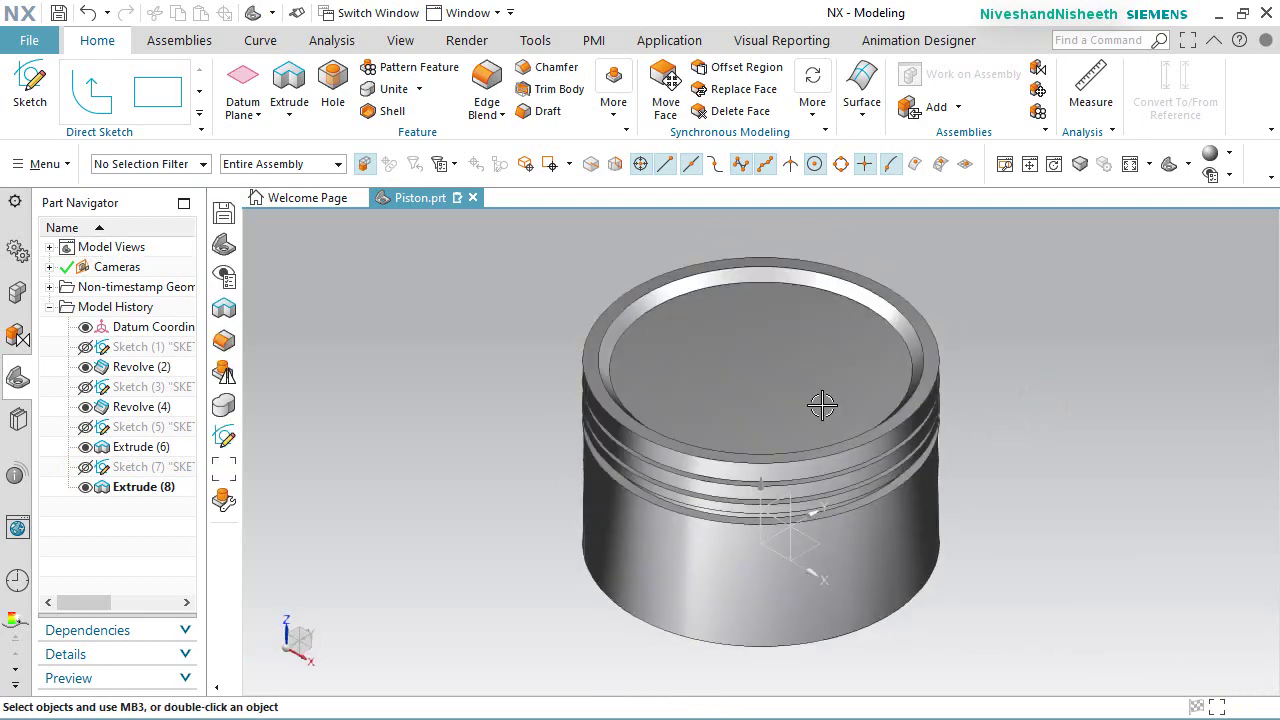
pyautogui.hotkey('ctrl', 's')
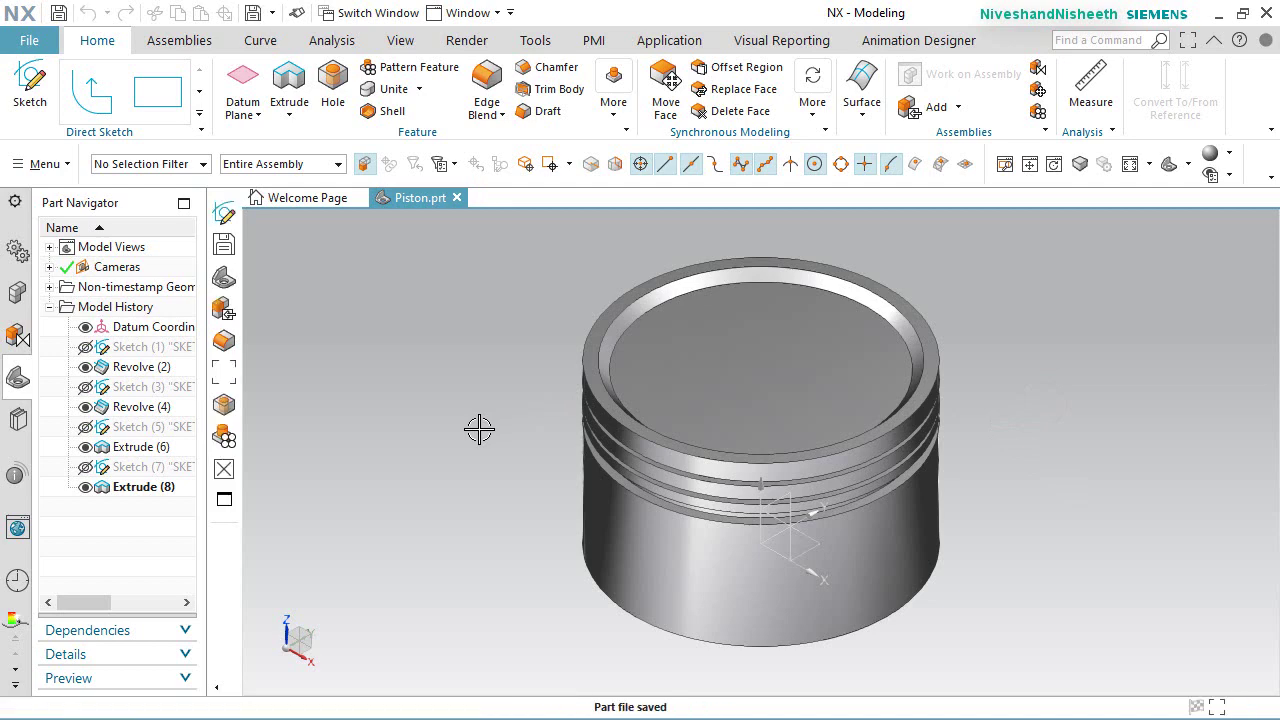
# Step: Create a sketch on the piston's open end face and orient the view to the sketch plane
pyautogui.click(479, 428)
pyautogui.moveTo(541, 529); pyautogui.dragTo(520, 410, button='middle')
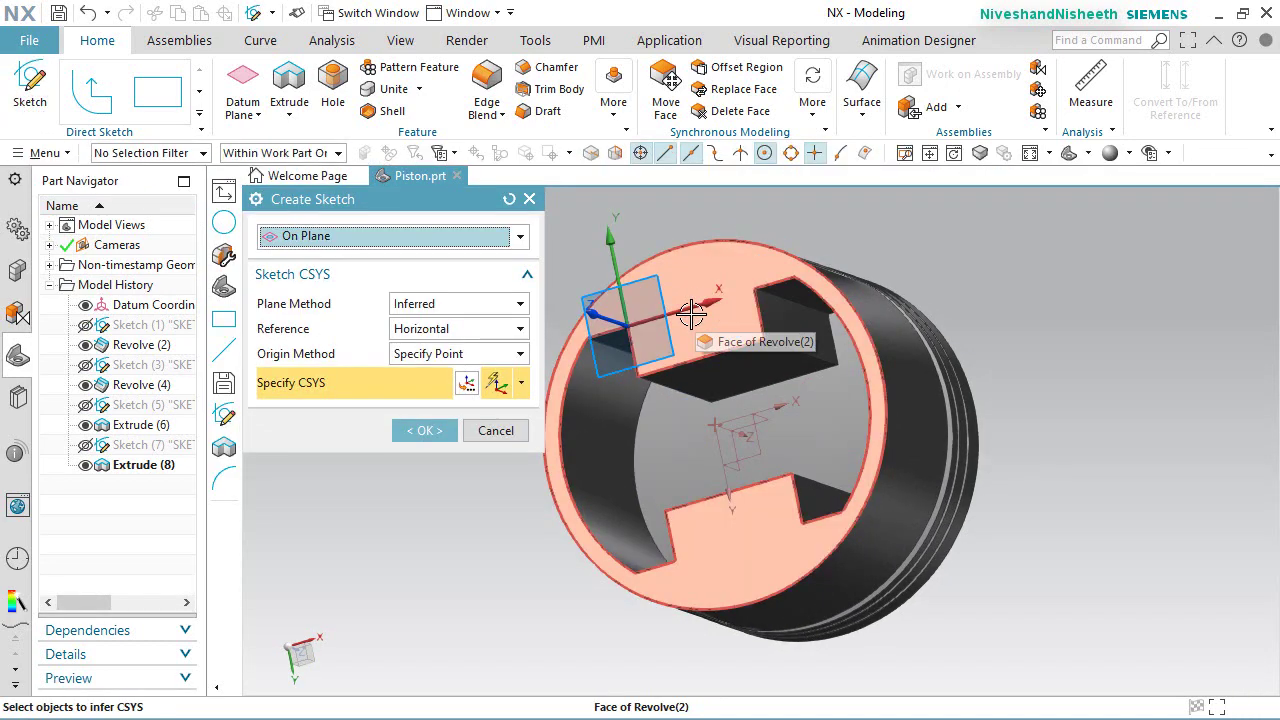
pyautogui.click(692, 314)
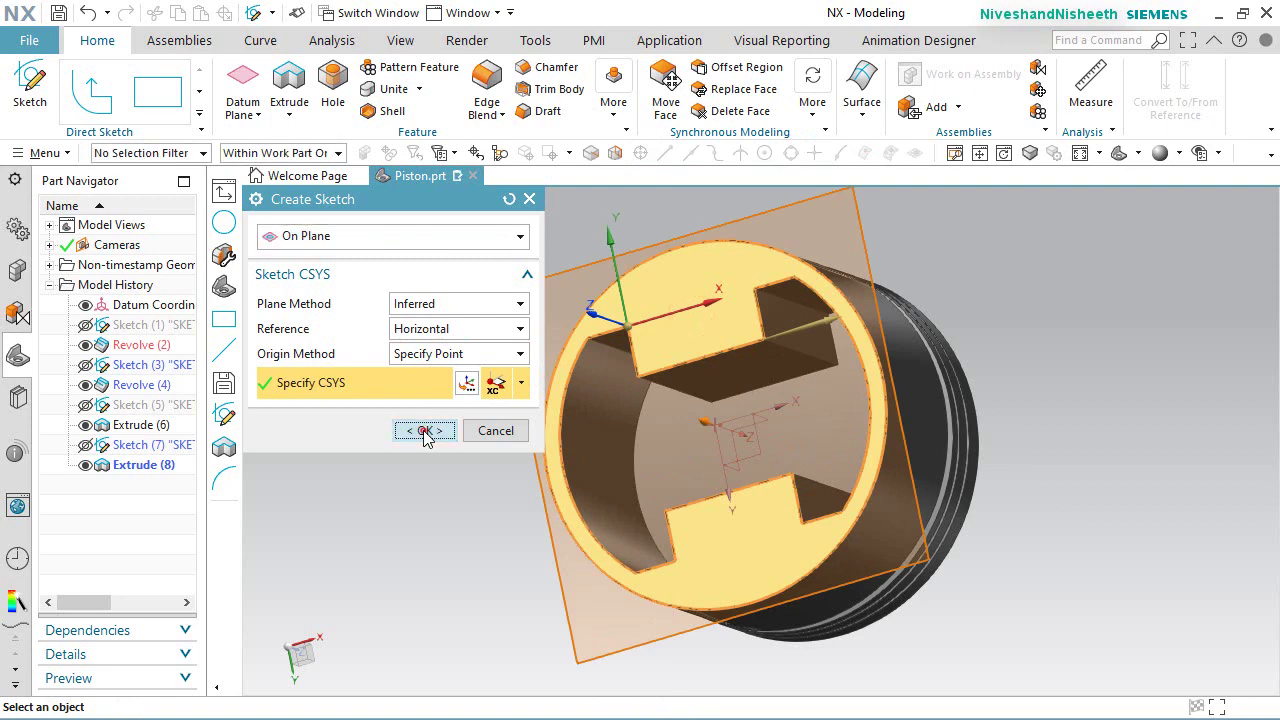
pyautogui.click(423, 431)
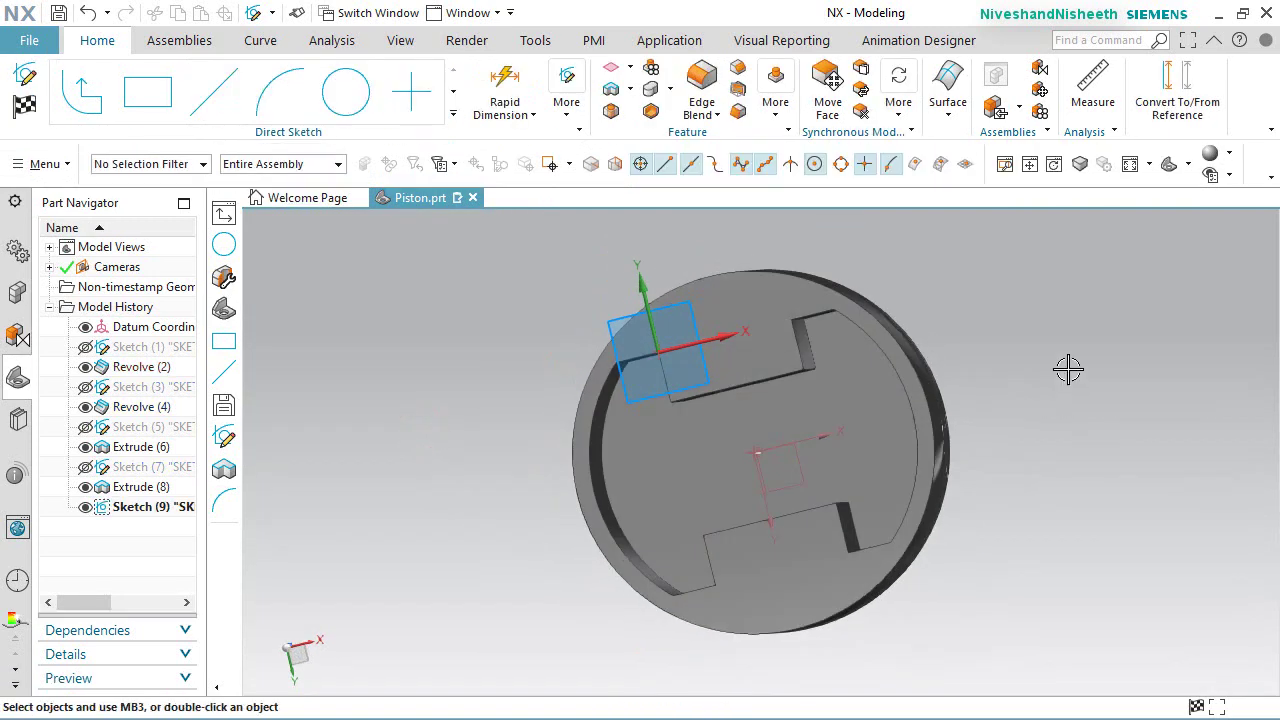
pyautogui.rightClick(1040, 313)
pyautogui.click(1025, 315)
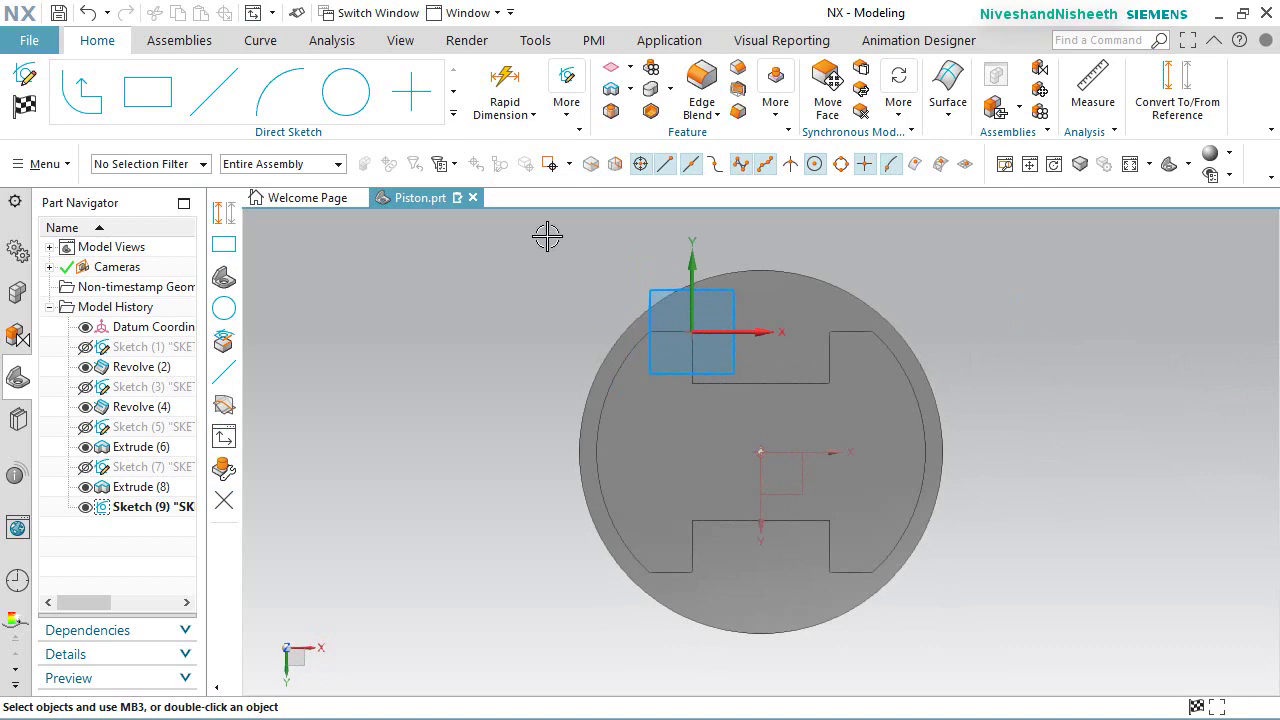
# Step: Project the cavity's complete notched outline into the sketch
pyautogui.click(453, 113)
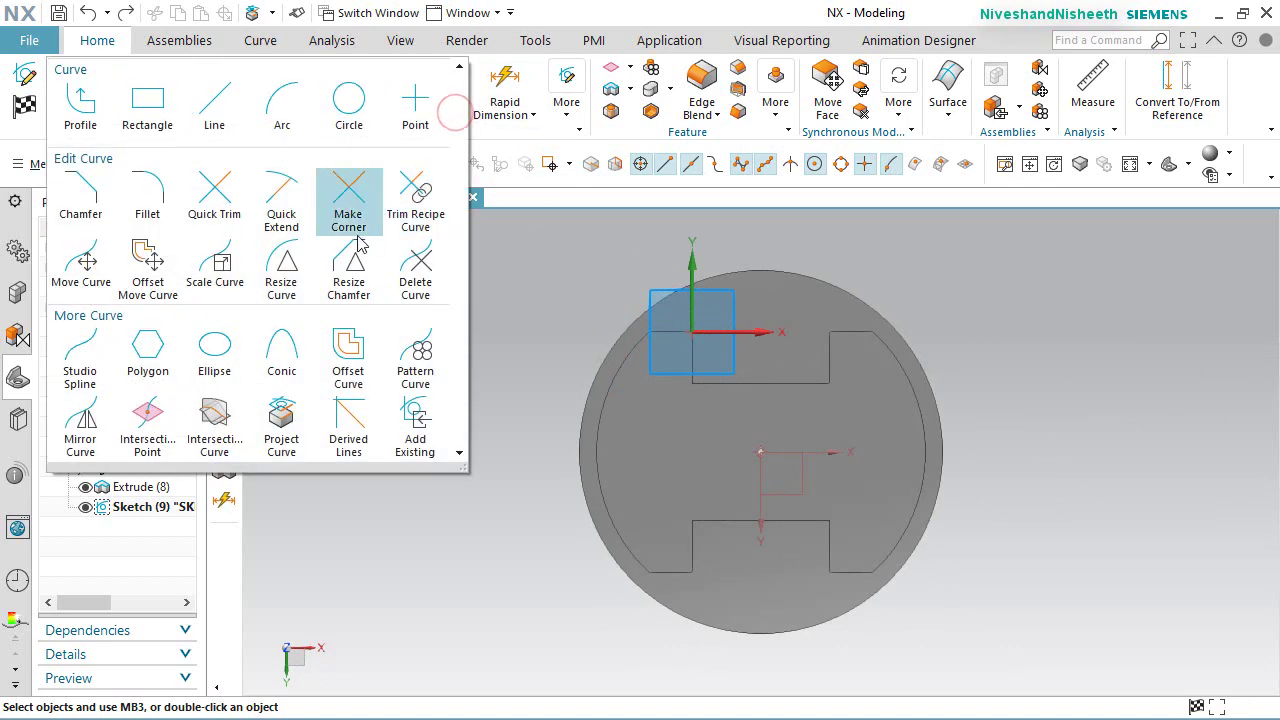
pyautogui.click(284, 434)
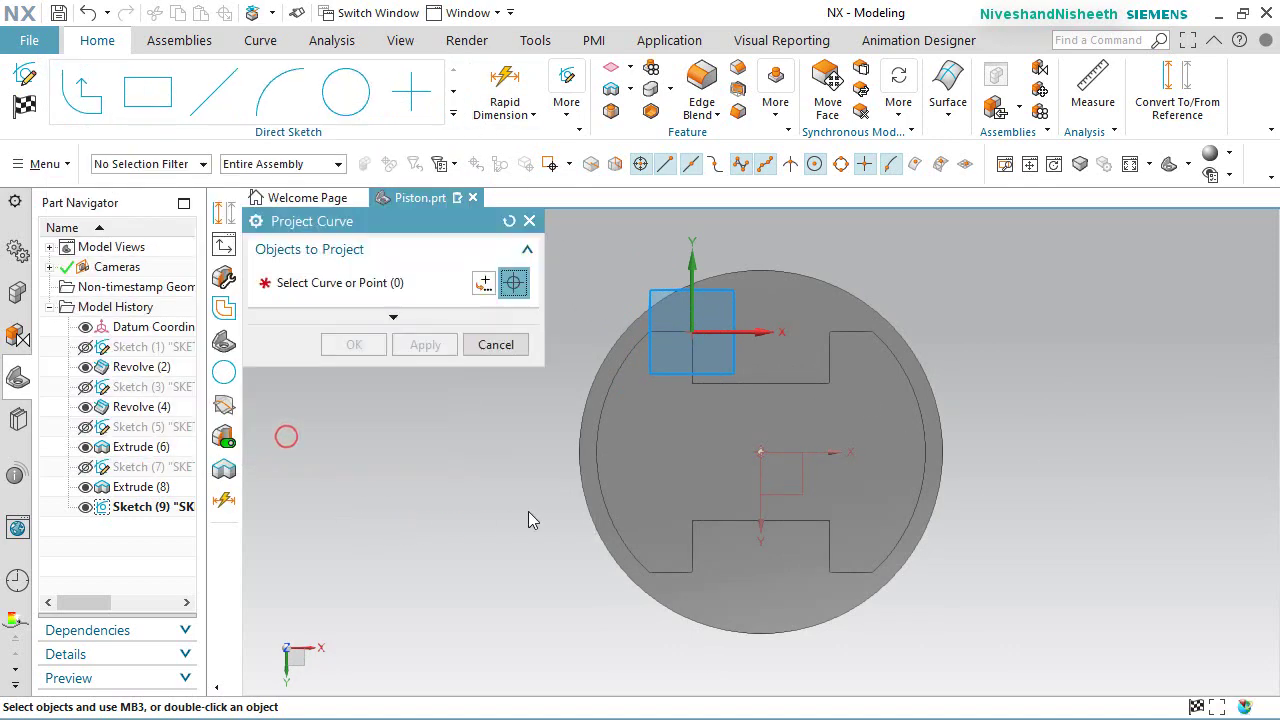
pyautogui.click(707, 444)
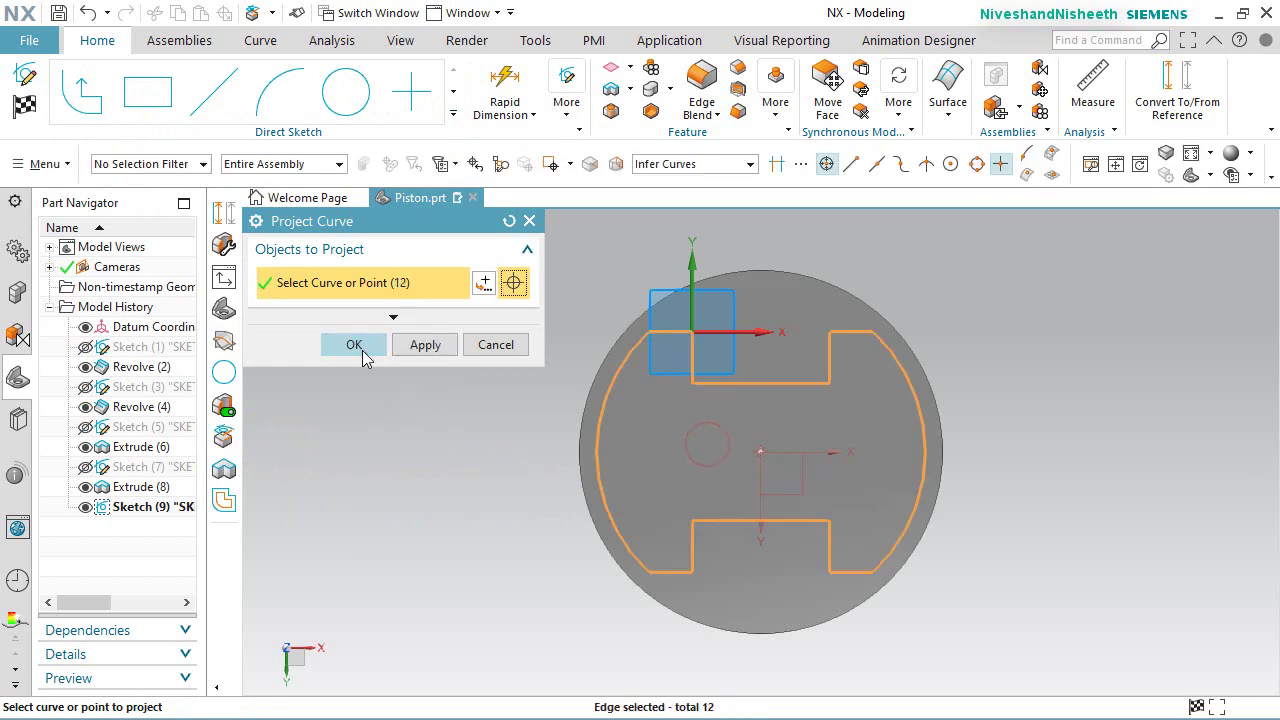
pyautogui.click(362, 350)
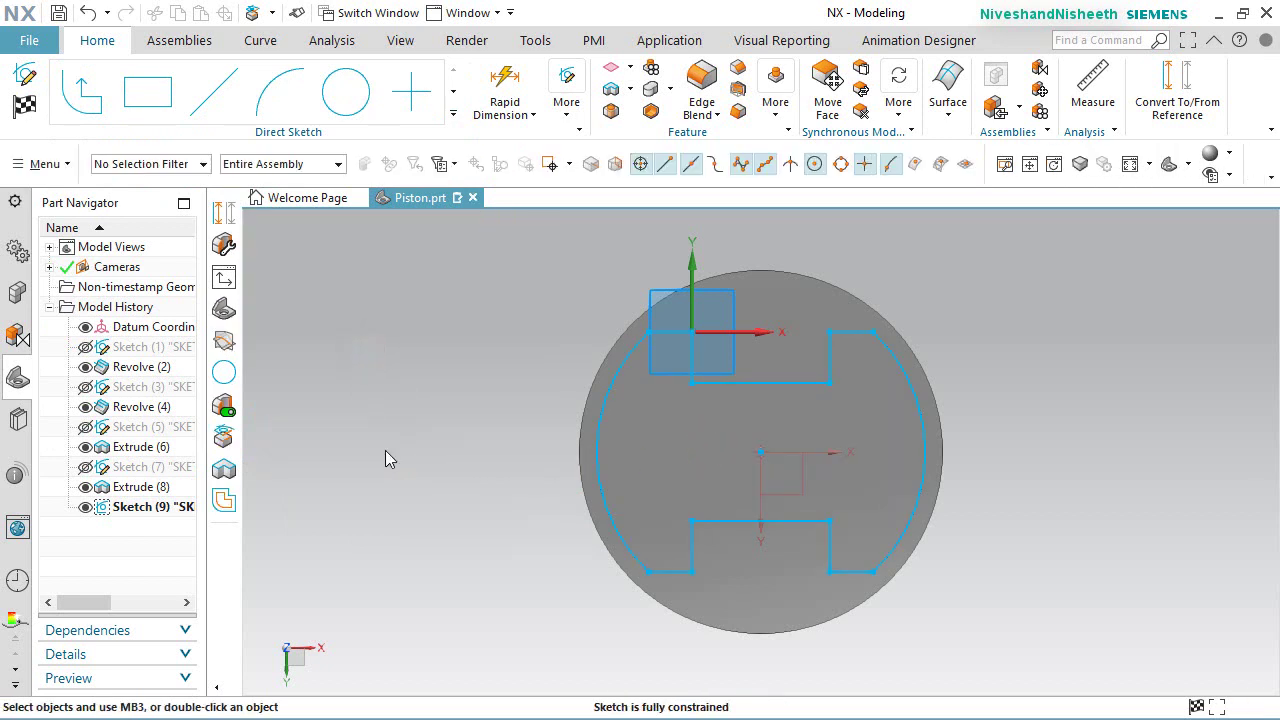
# Step: Offset the projected outline outward by 0.1875 in with a dimension, and place that dimension below the upper notch's edge
pyautogui.click(453, 116)
pyautogui.click(347, 346)
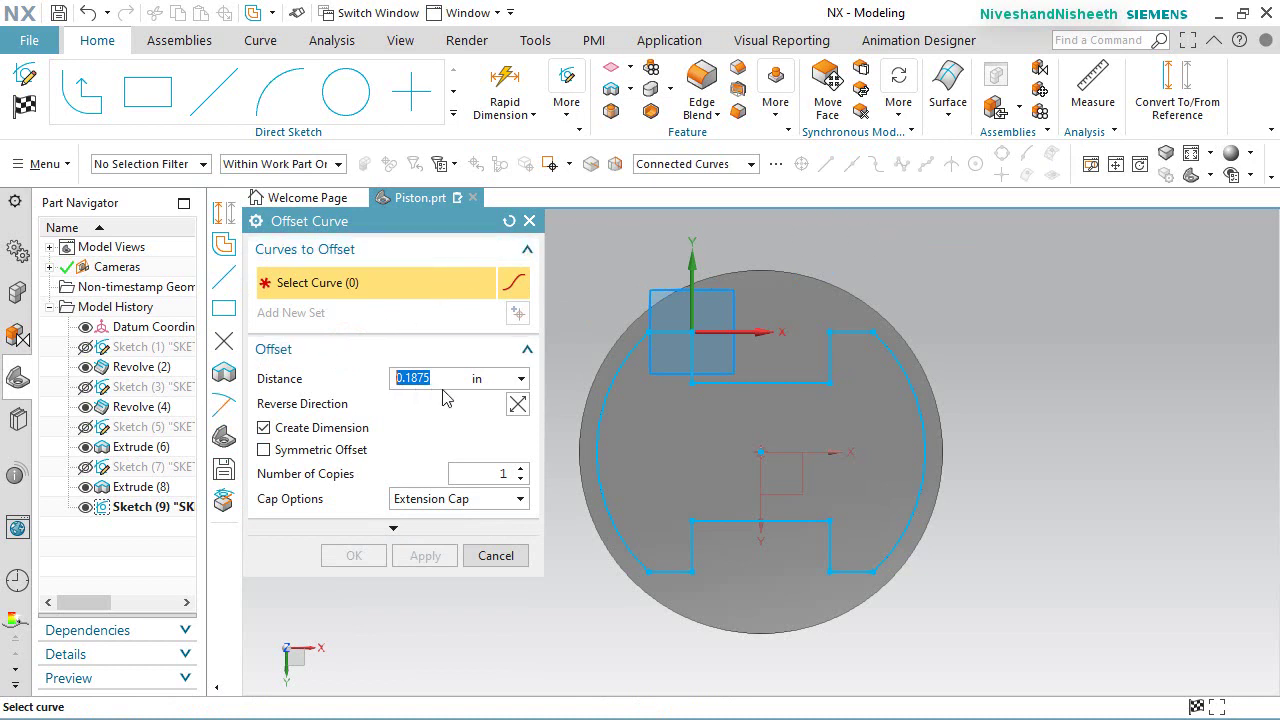
pyautogui.click(800, 388)
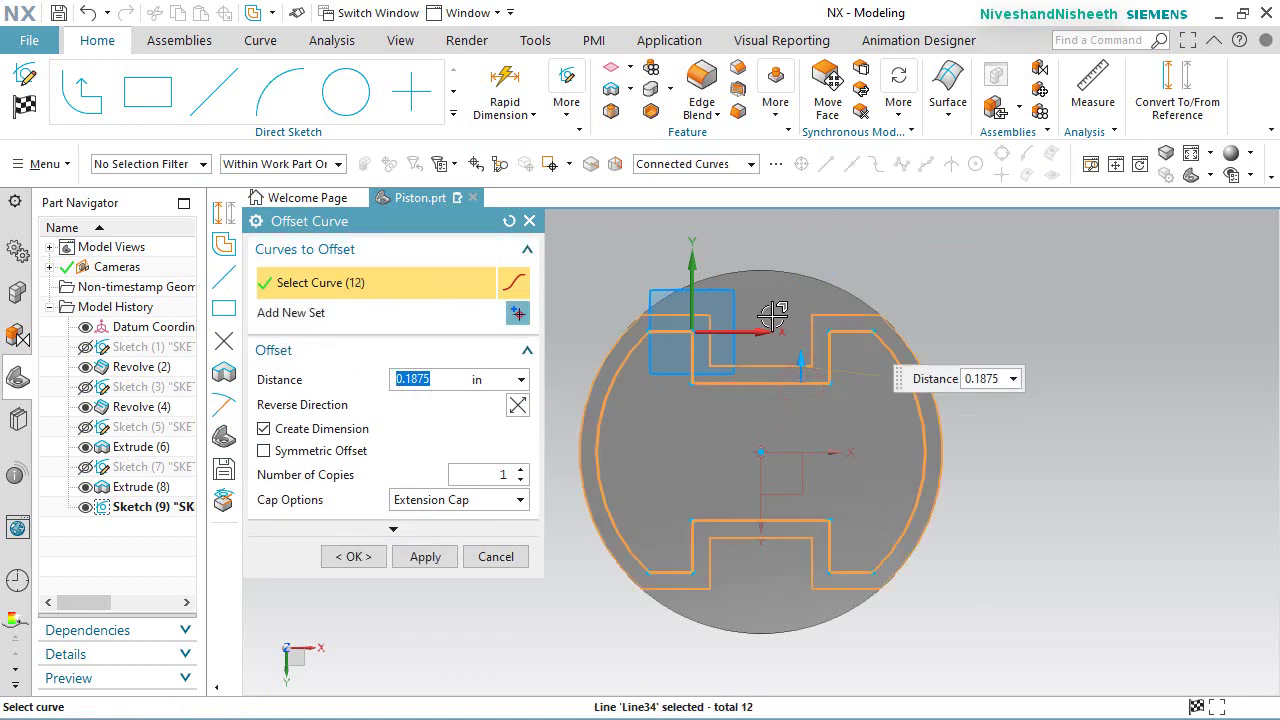
pyautogui.click(350, 558)
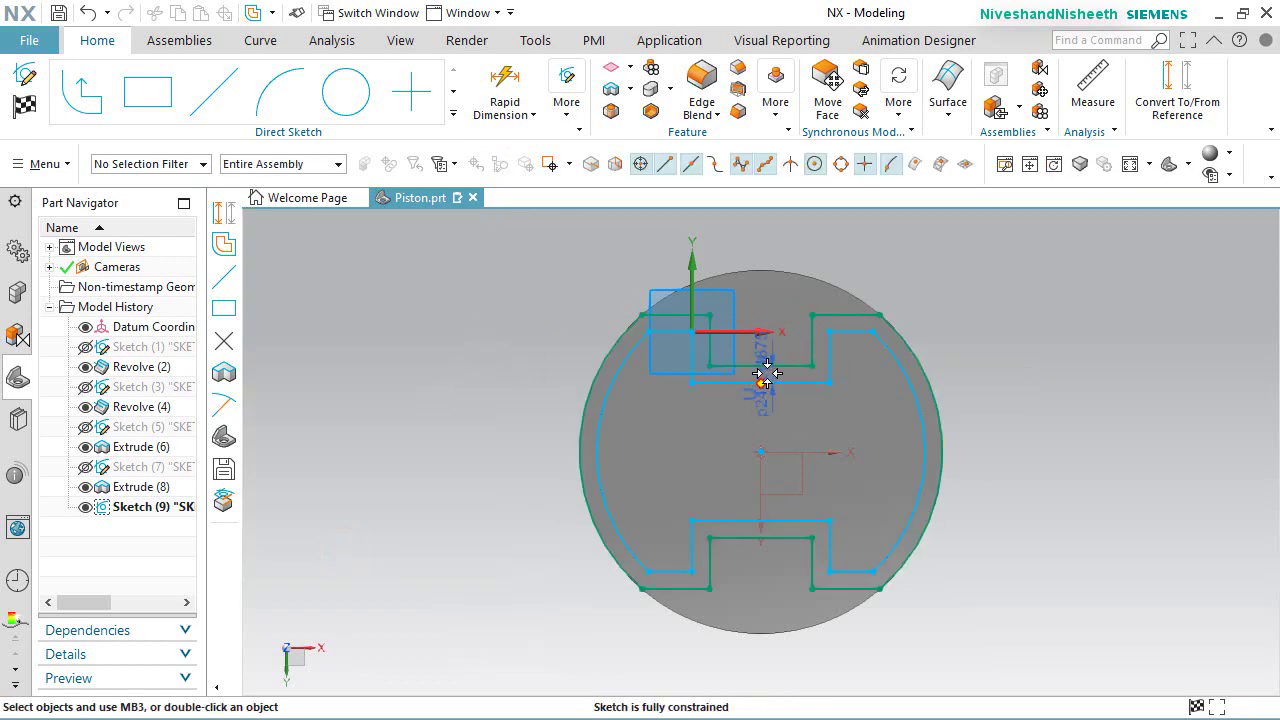
pyautogui.moveTo(766, 345); pyautogui.dragTo(640, 390)
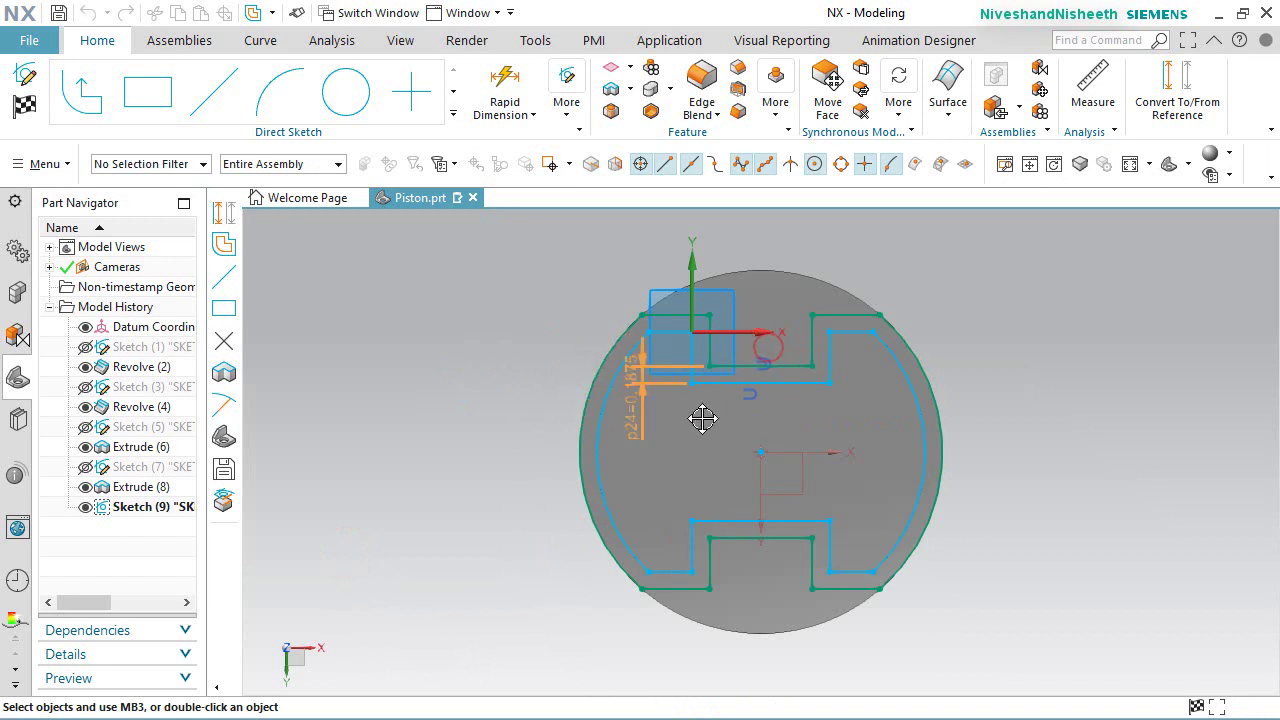
pyautogui.moveTo(702, 419); pyautogui.dragTo(704, 440)
# Step: Convert all projected and offset outline curves to reference curves
pyautogui.rightClick(1023, 323)
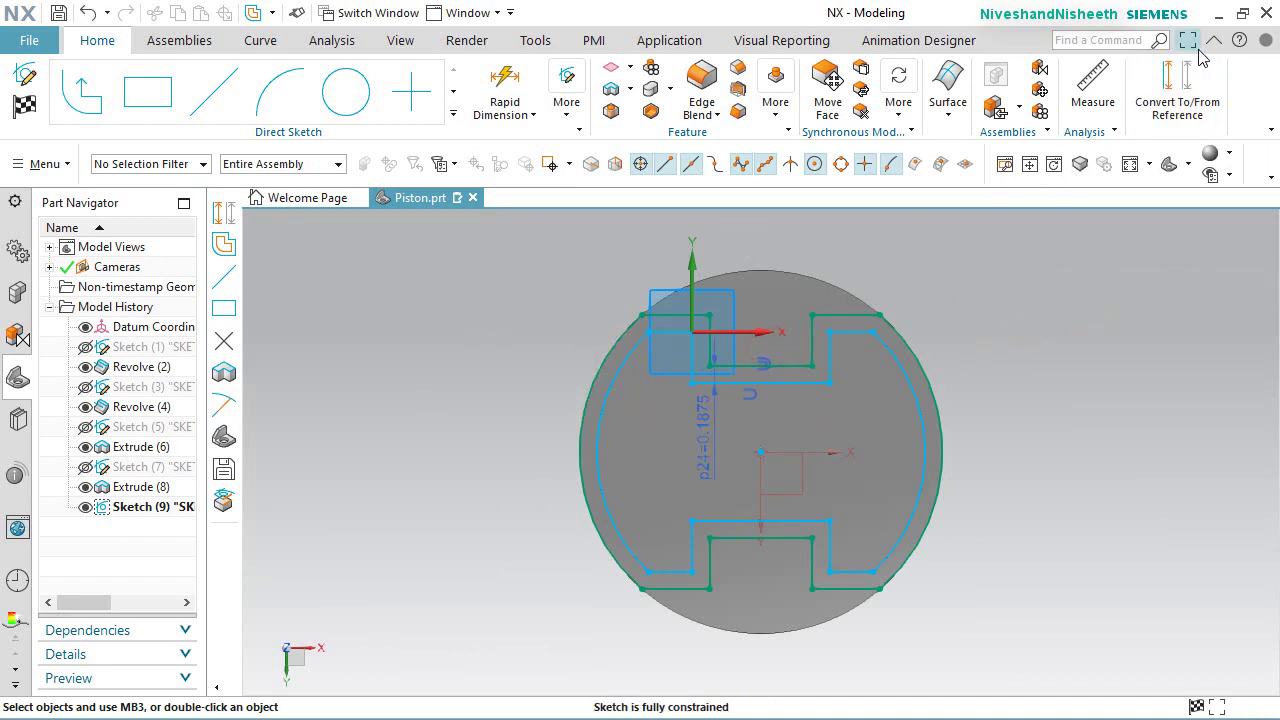
pyautogui.click(1177, 80)
pyautogui.scroll(-1, 812, 342)
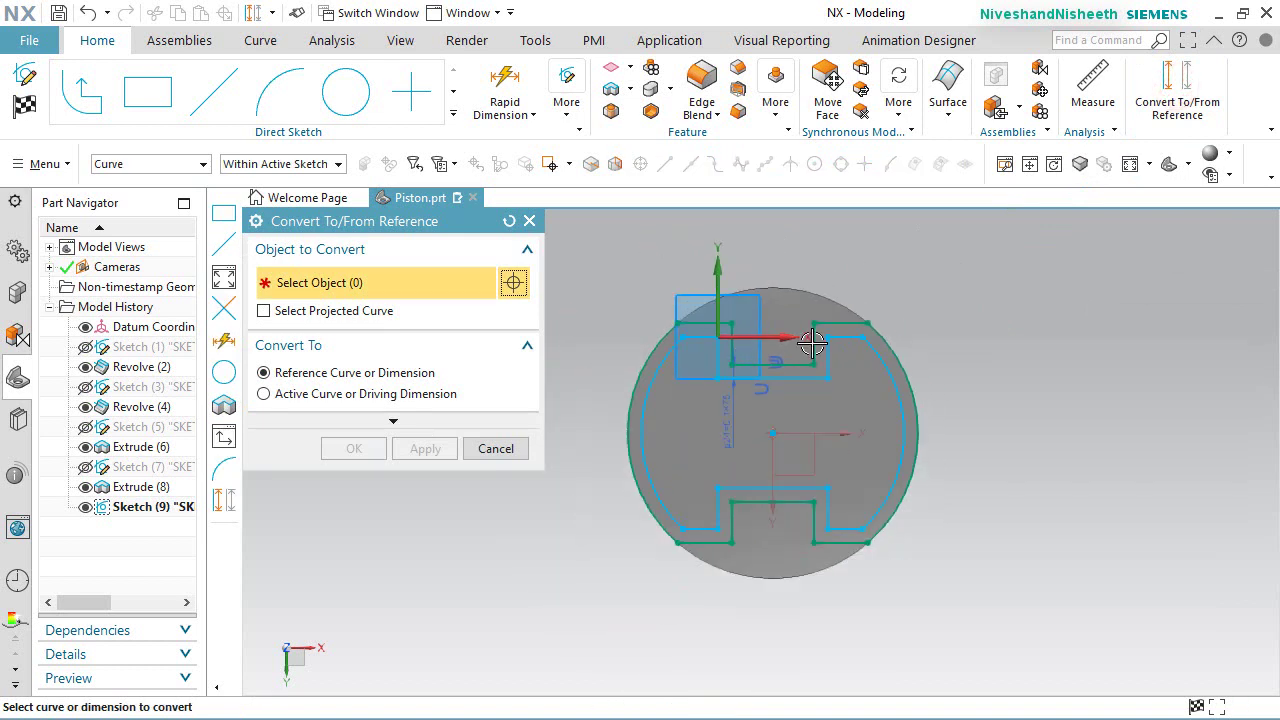
pyautogui.moveTo(608, 247)
pyautogui.mouseDown()
pyautogui.moveTo(754, 534)
pyautogui.moveTo(923, 611)
pyautogui.mouseUp()
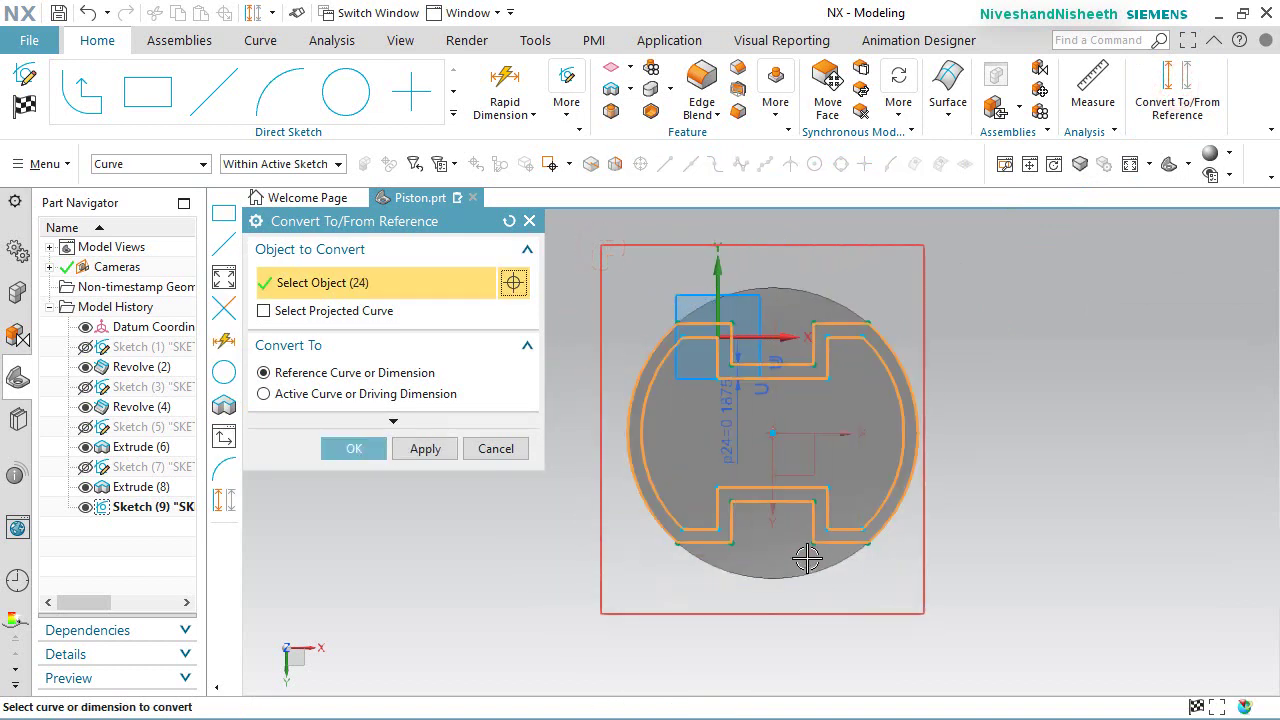
pyautogui.click(377, 448)
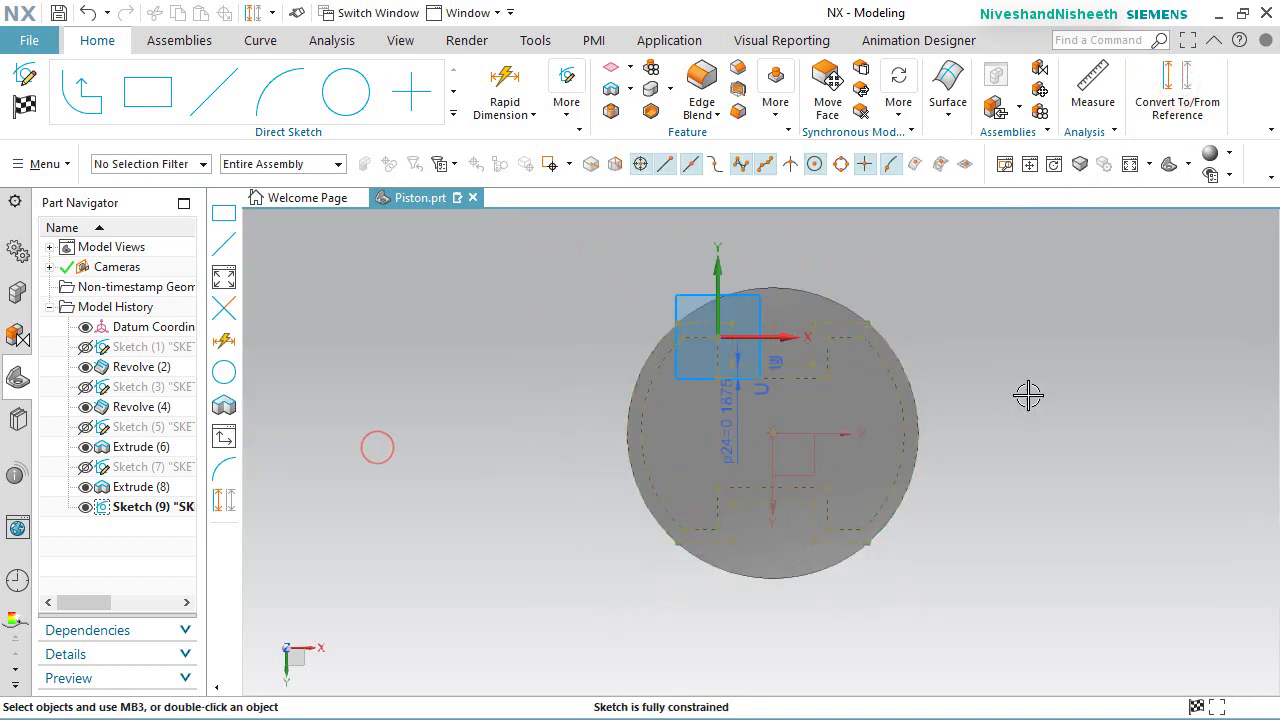
# Step: Sketch a rectangle about 4 in wide and 0.8 in high, overlapping the upper edge of the piston's circular outline
pyautogui.scroll(2, 891, 260)
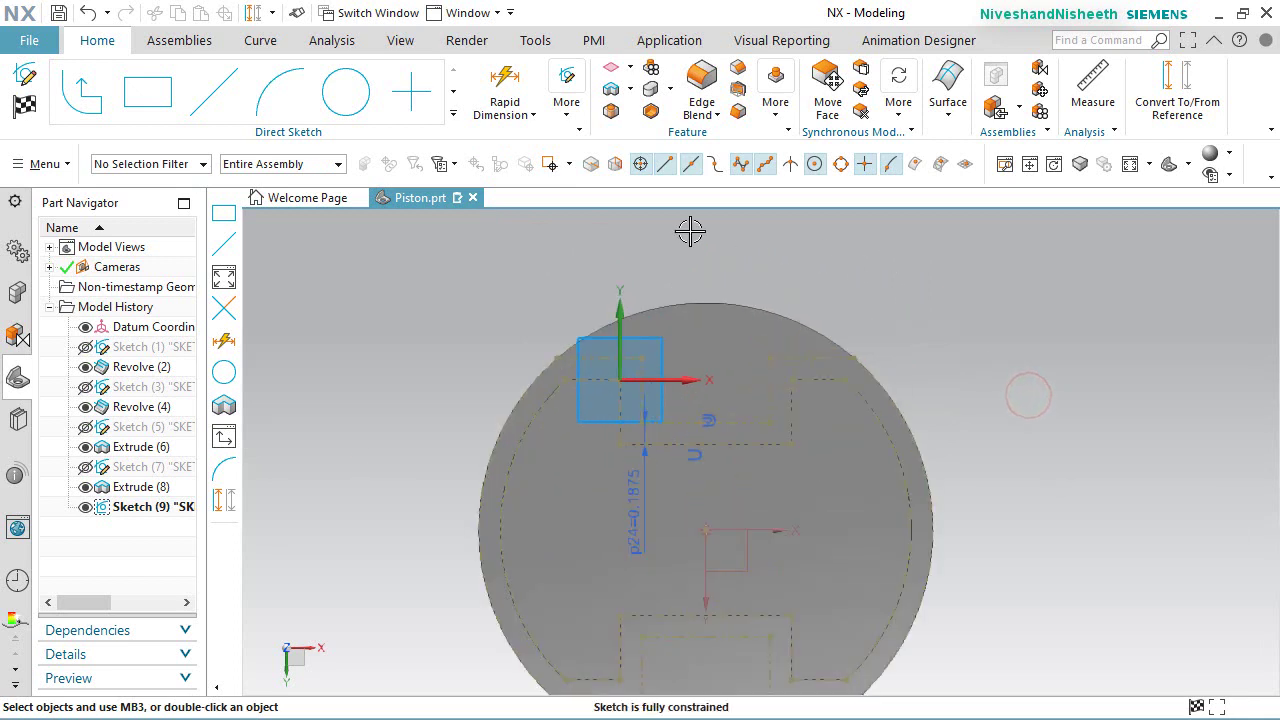
pyautogui.click(147, 92)
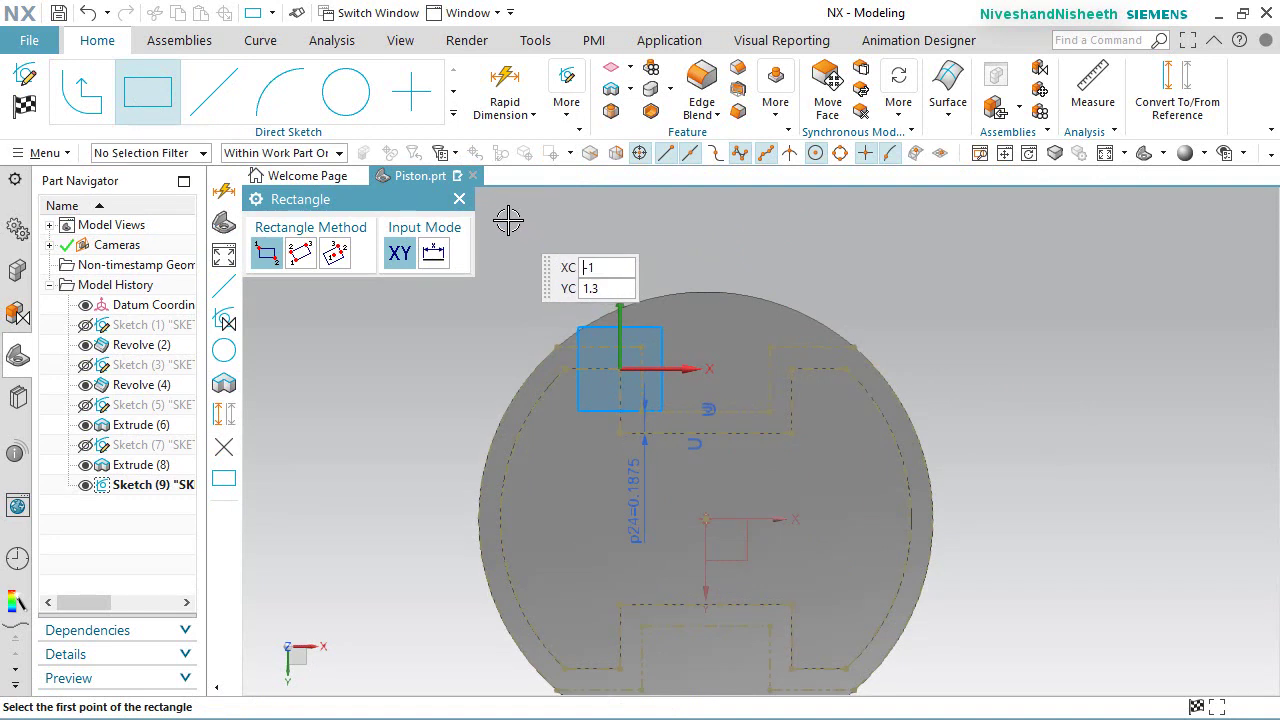
pyautogui.click(507, 220)
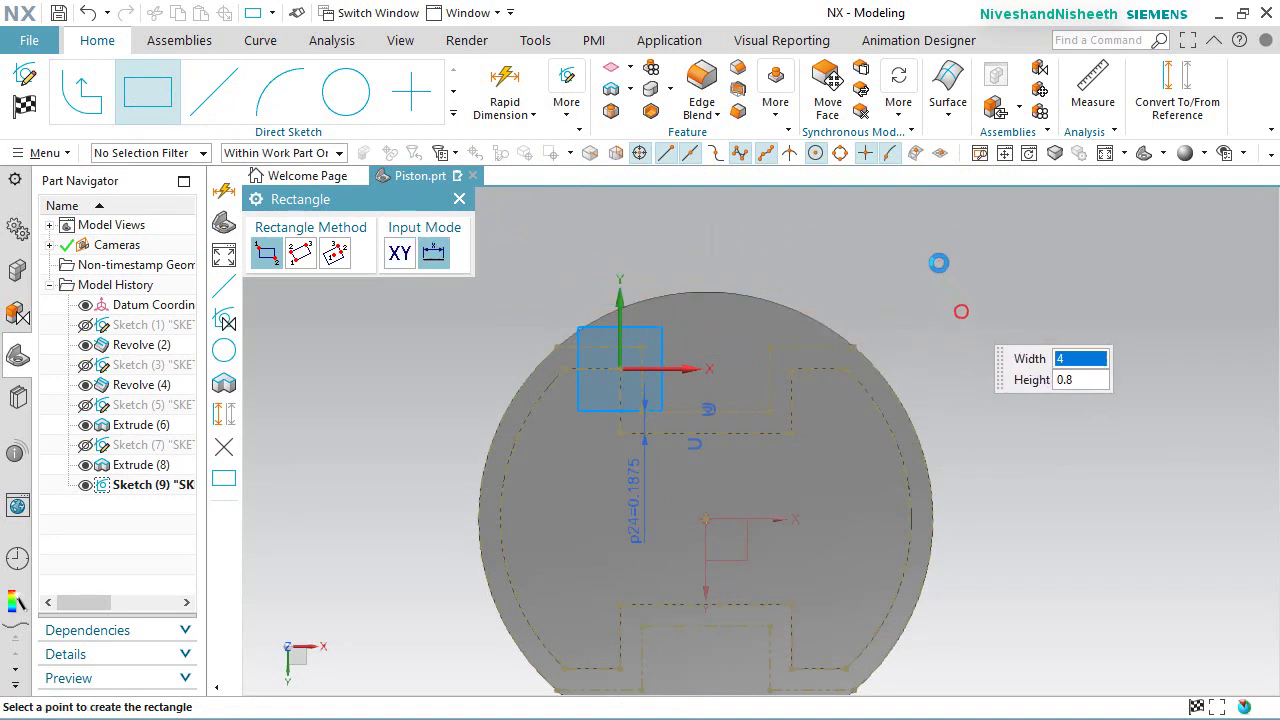
pyautogui.click(960, 312)
pyautogui.press('Escape')
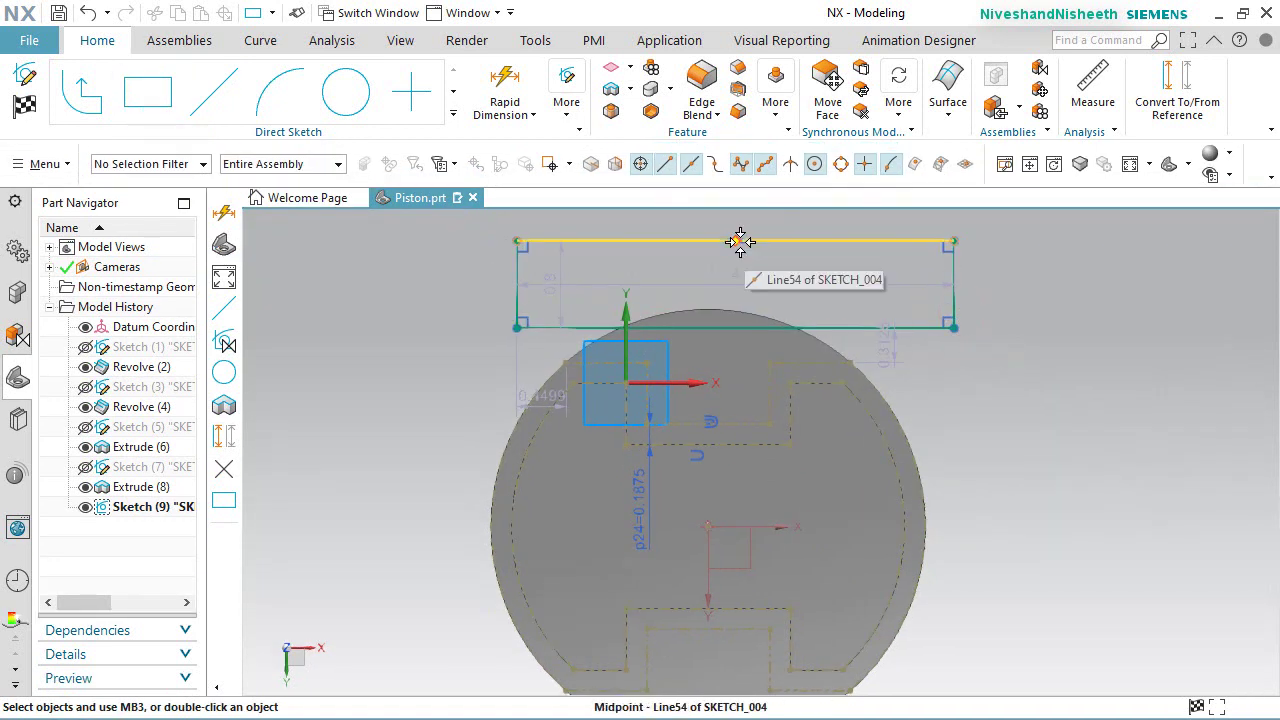
# Step: Align the rectangle's upper-edge midpoint vertically with the sketch origin and make its lower edge collinear with the offset outline's upper reference line
pyautogui.click(709, 528)
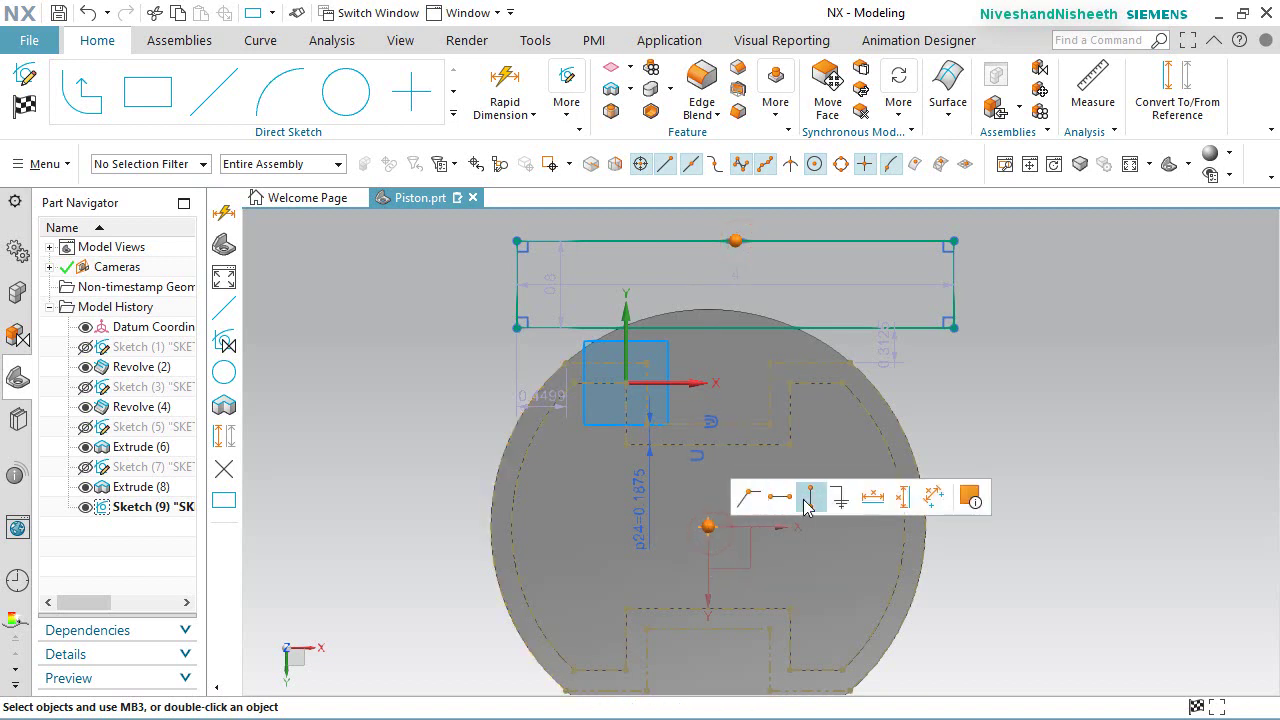
pyautogui.click(808, 500)
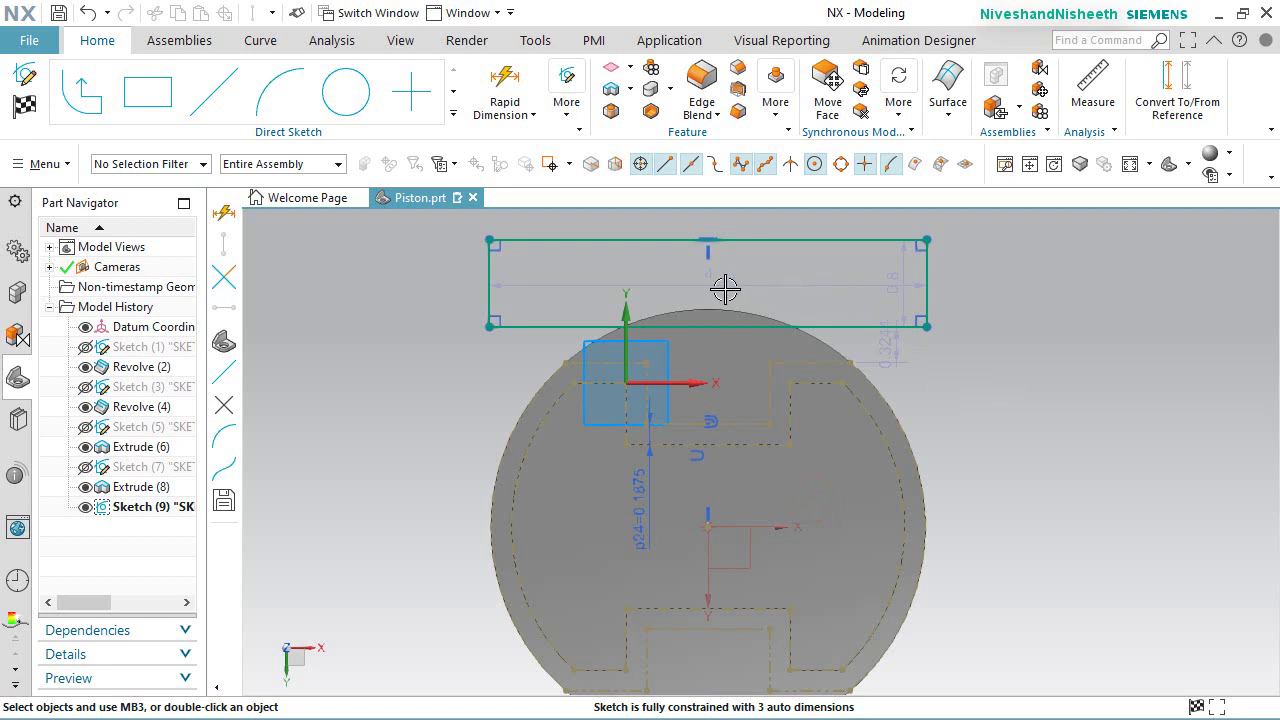
pyautogui.click(553, 322)
pyautogui.scroll(2, 557, 323)
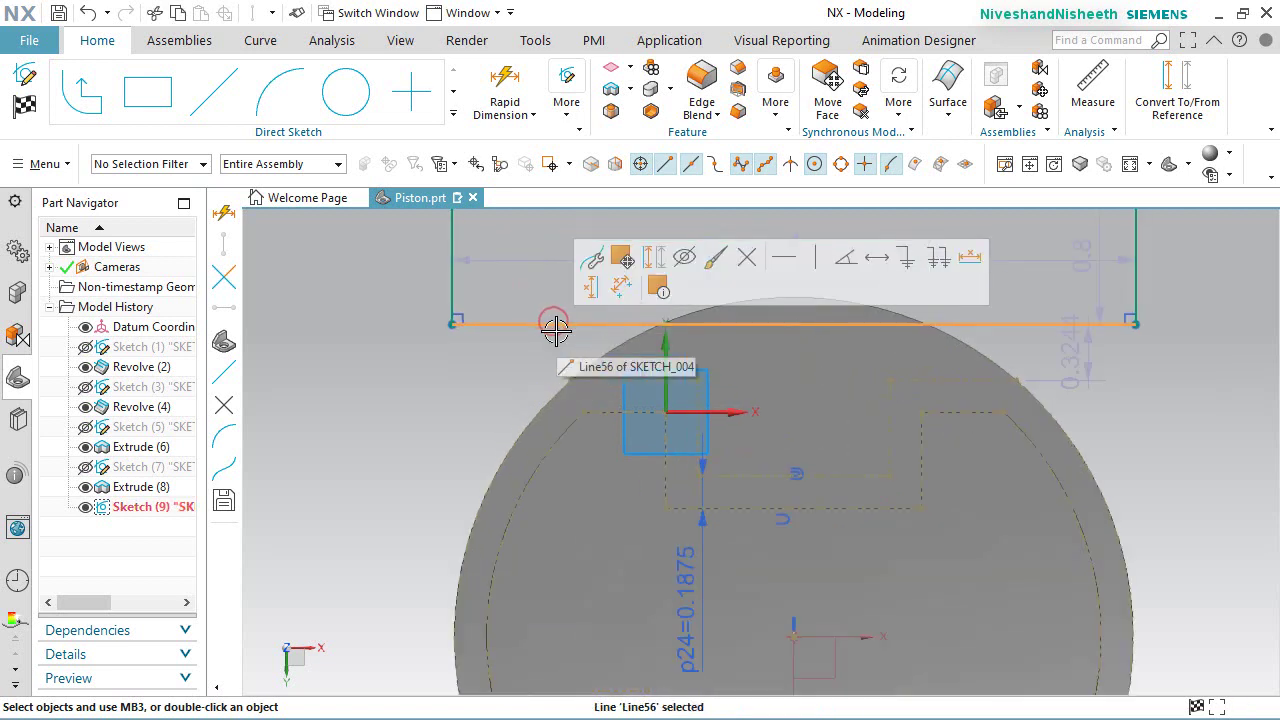
pyautogui.click(620, 391)
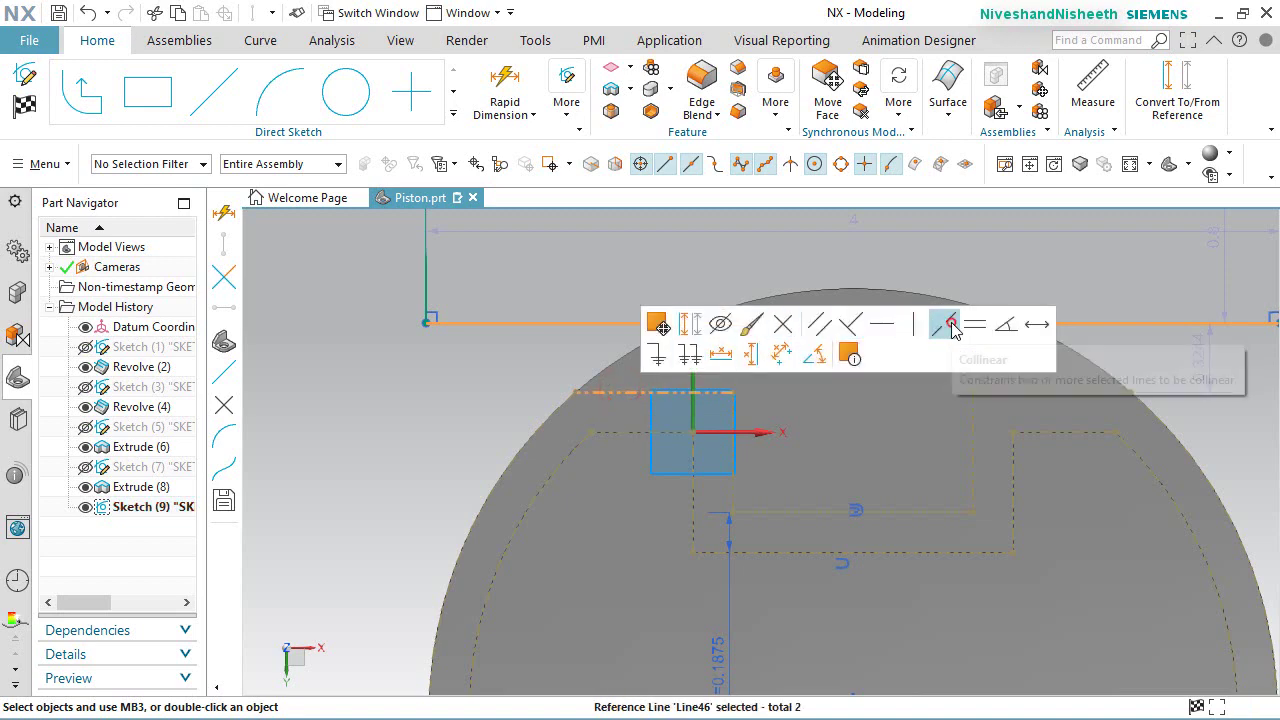
pyautogui.click(878, 298)
pyautogui.scroll(-3, 840, 325)
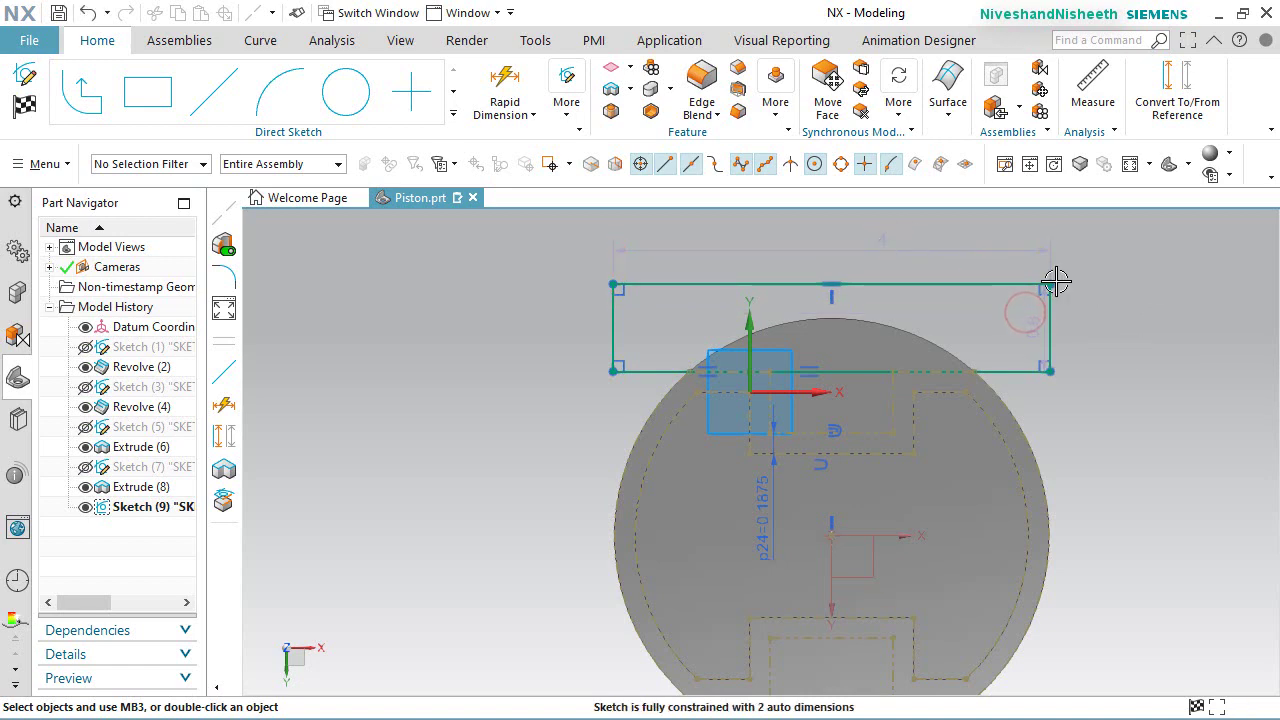
# Step: Finish the sketch, extrude the rectangle 1.5 in into the piston as a Subtract cut with the direction reversed, and hide the sketch
pyautogui.click(18, 110)
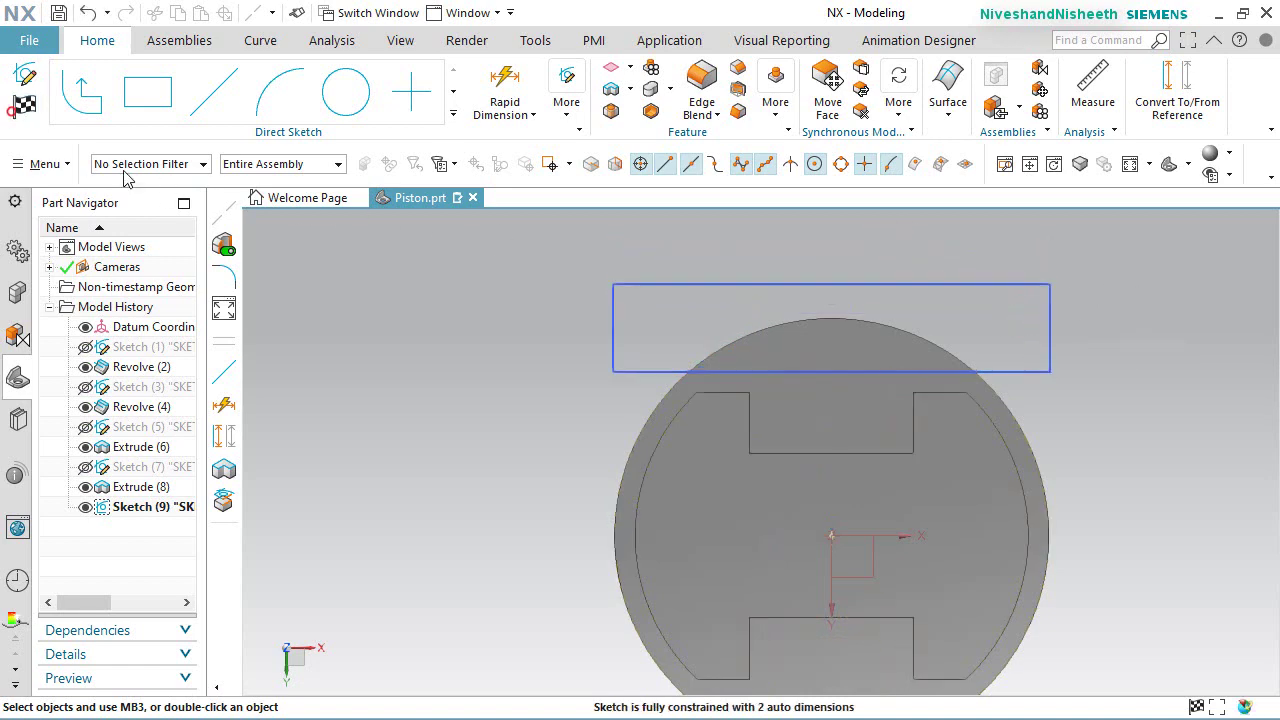
pyautogui.moveTo(1027, 435); pyautogui.dragTo(1006, 457, button='middle')
pyautogui.click(289, 90)
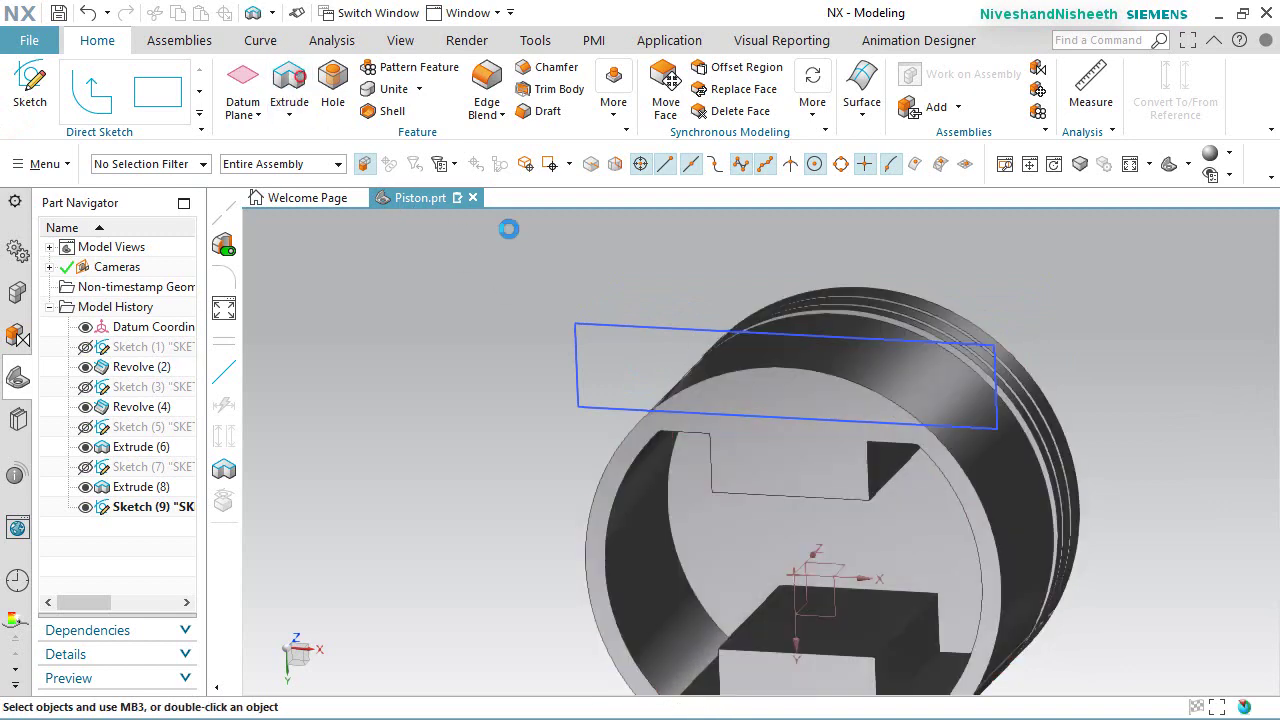
pyautogui.click(657, 326)
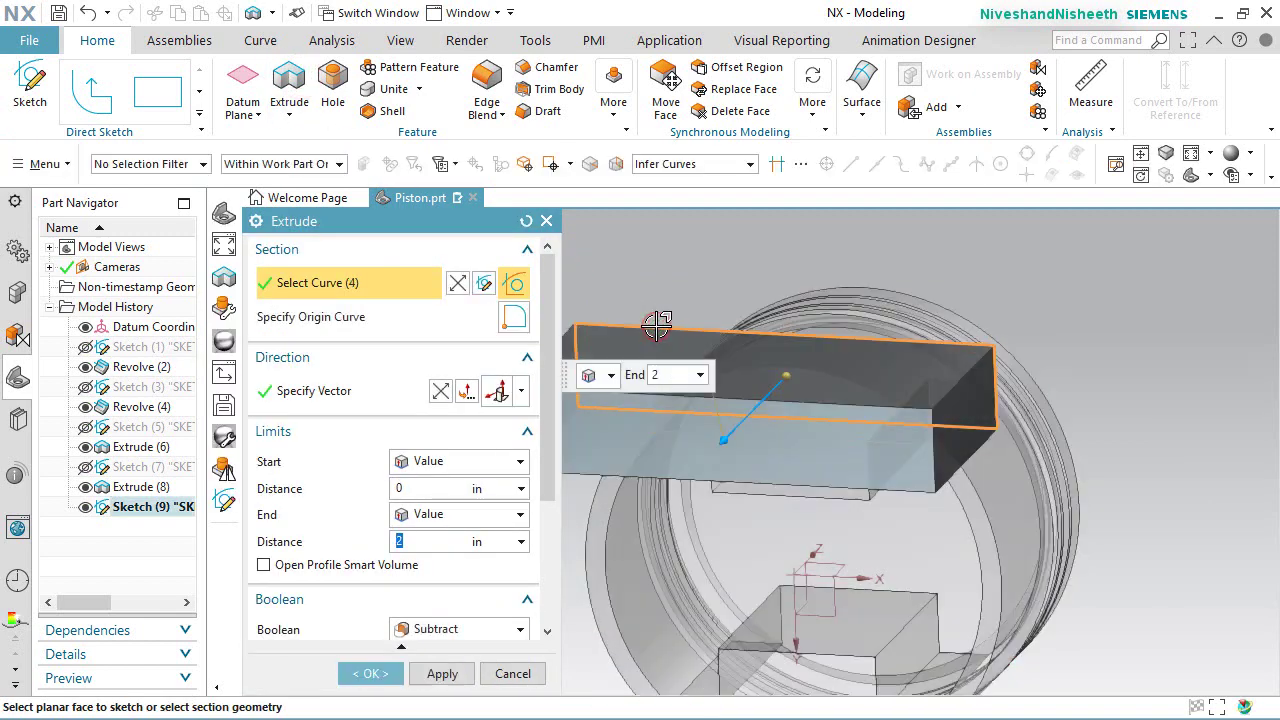
pyautogui.doubleClick(722, 440)
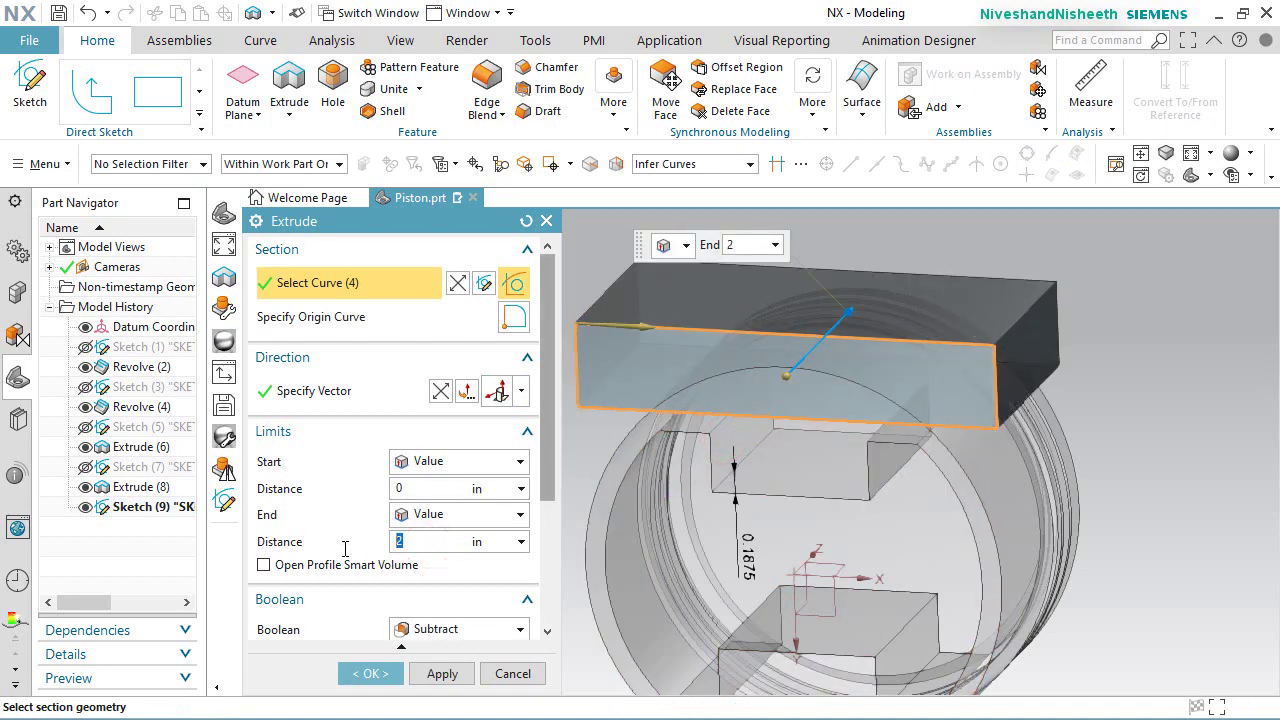
pyautogui.press('Return')
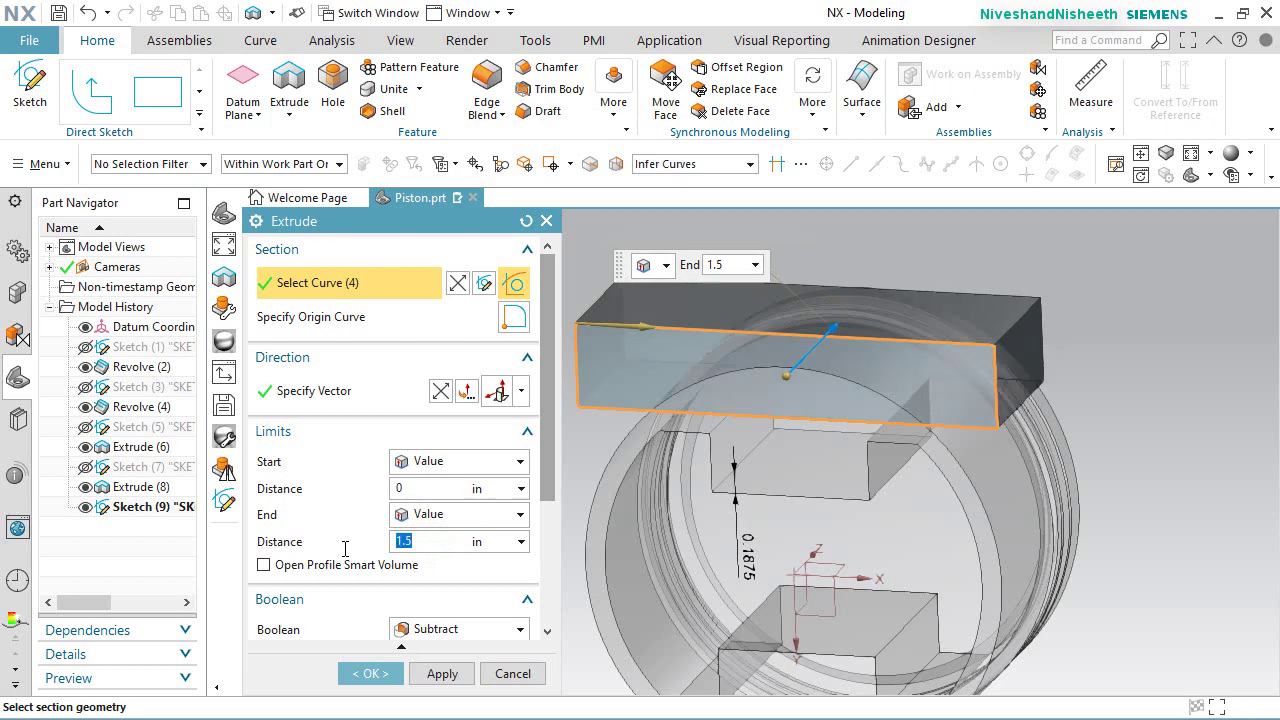
pyautogui.click(370, 673)
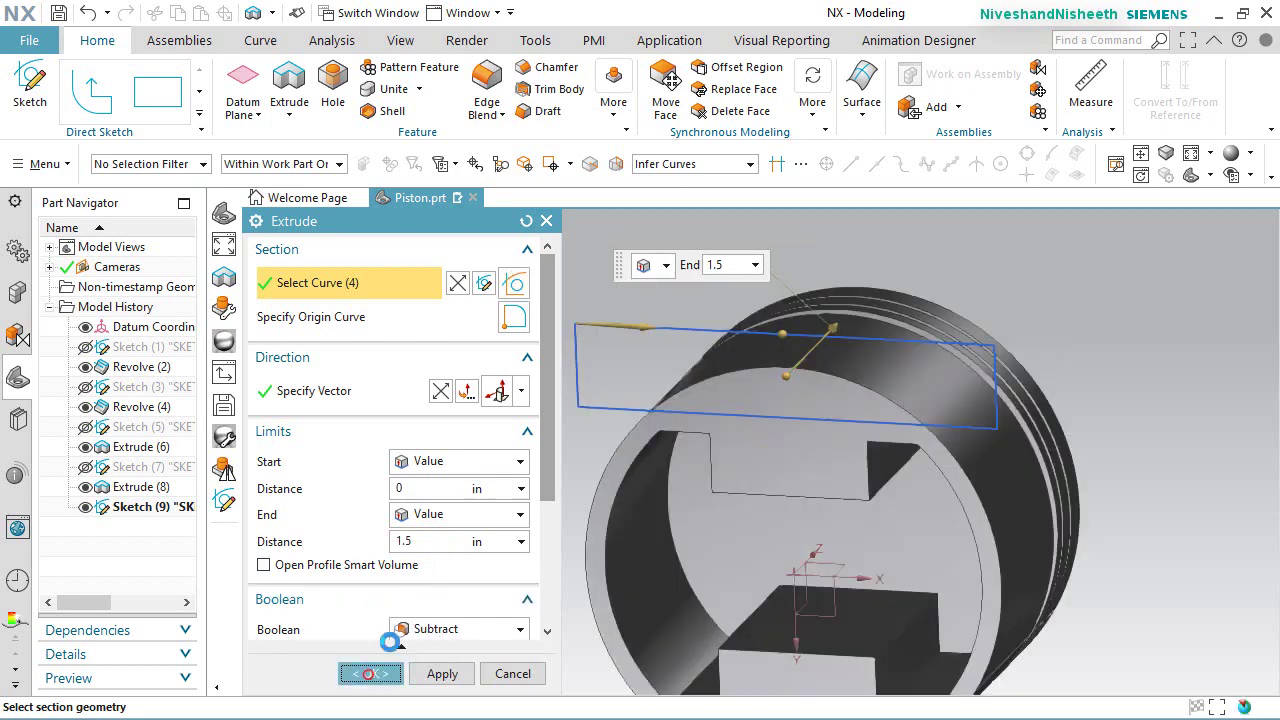
pyautogui.click(85, 507)
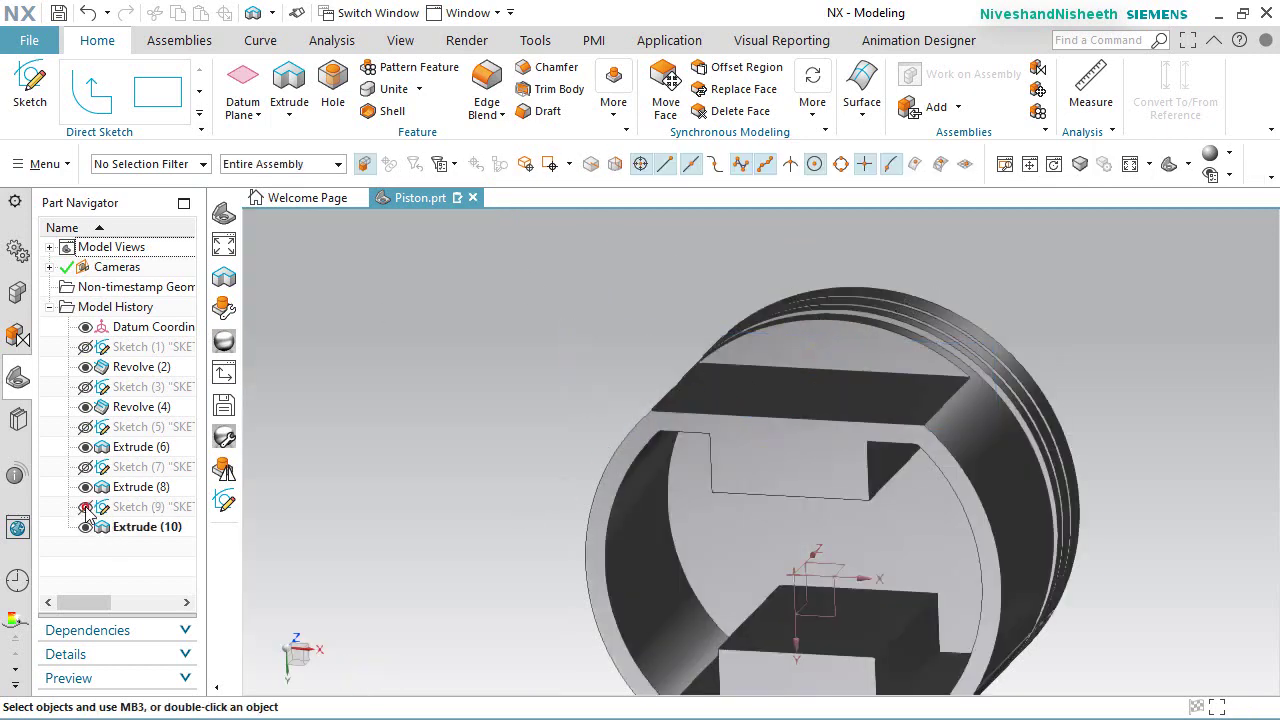
# Step: Mirror the flat side cut to the opposite side of the piston about the XZ plane of the datum coordinate system
pyautogui.click(614, 115)
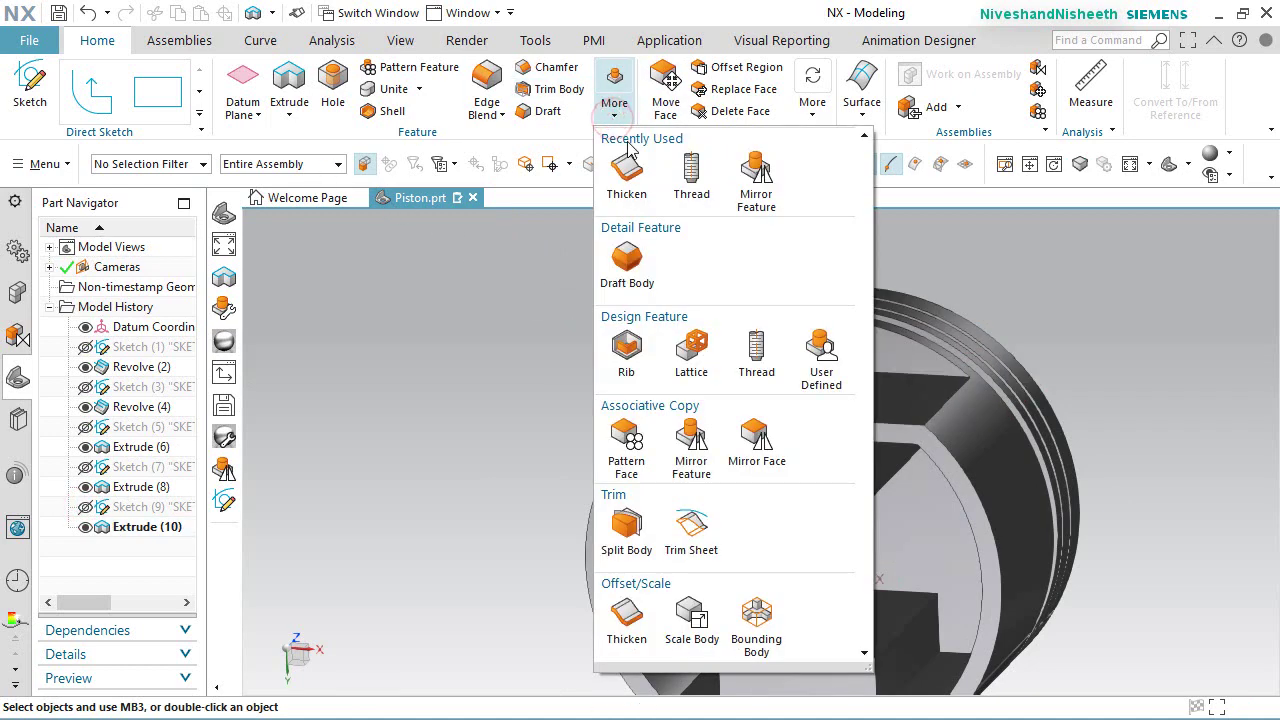
pyautogui.click(756, 174)
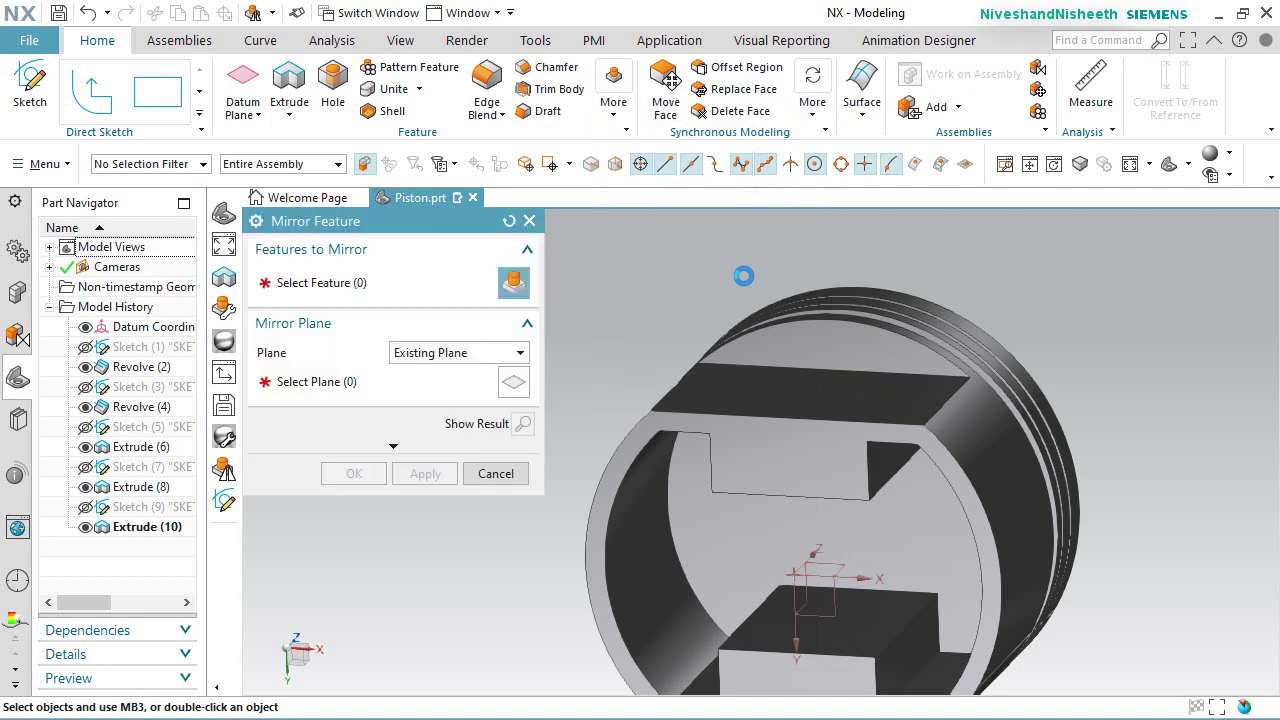
pyautogui.click(754, 389)
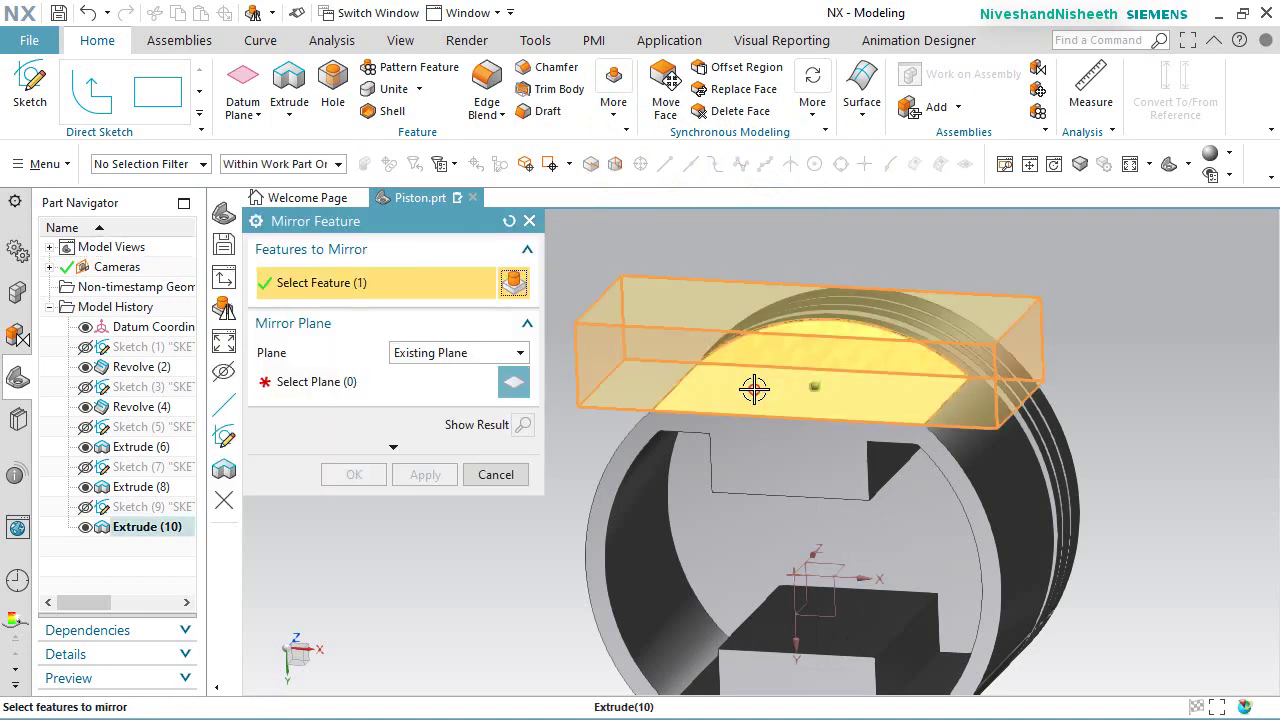
pyautogui.middleClick(614, 237)
pyautogui.moveTo(614, 237); pyautogui.dragTo(643, 266, button='middle')
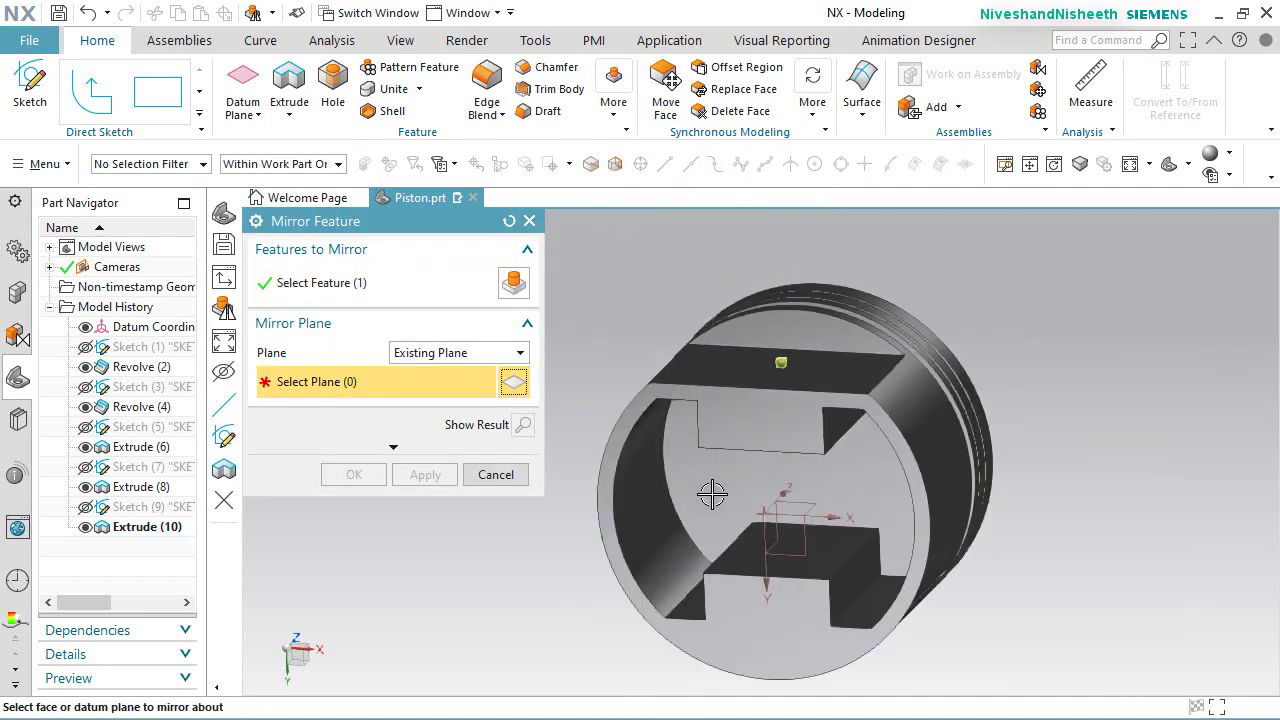
pyautogui.click(801, 508)
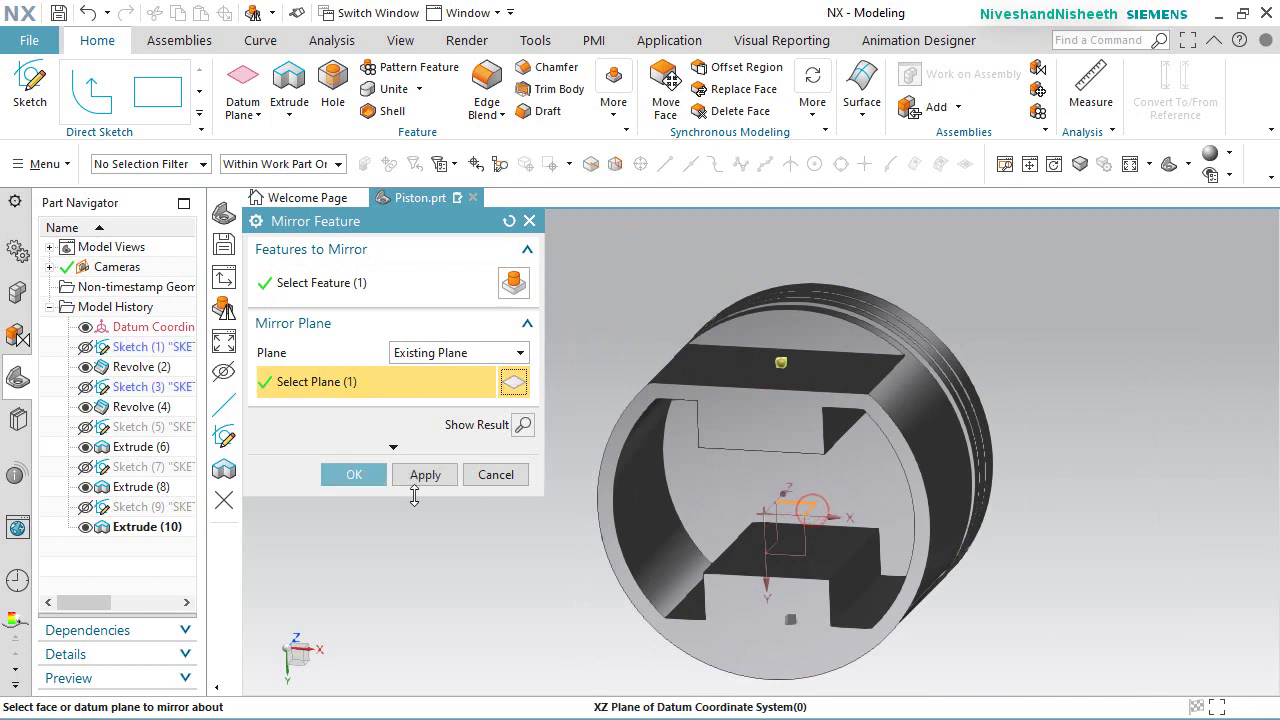
pyautogui.click(354, 475)
# Step: Save the Piston.prt part file
pyautogui.moveTo(771, 663); pyautogui.dragTo(906, 549, button='middle')
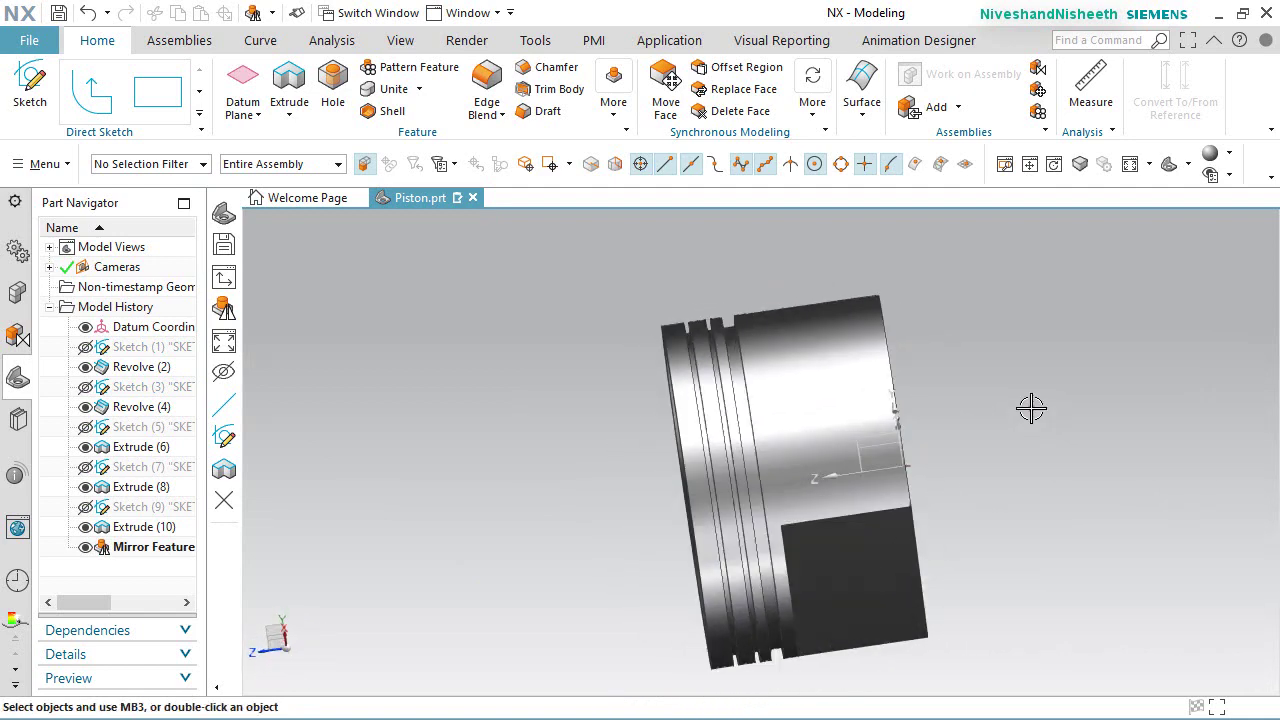
pyautogui.moveTo(1031, 408); pyautogui.dragTo(1012, 407, button='right')
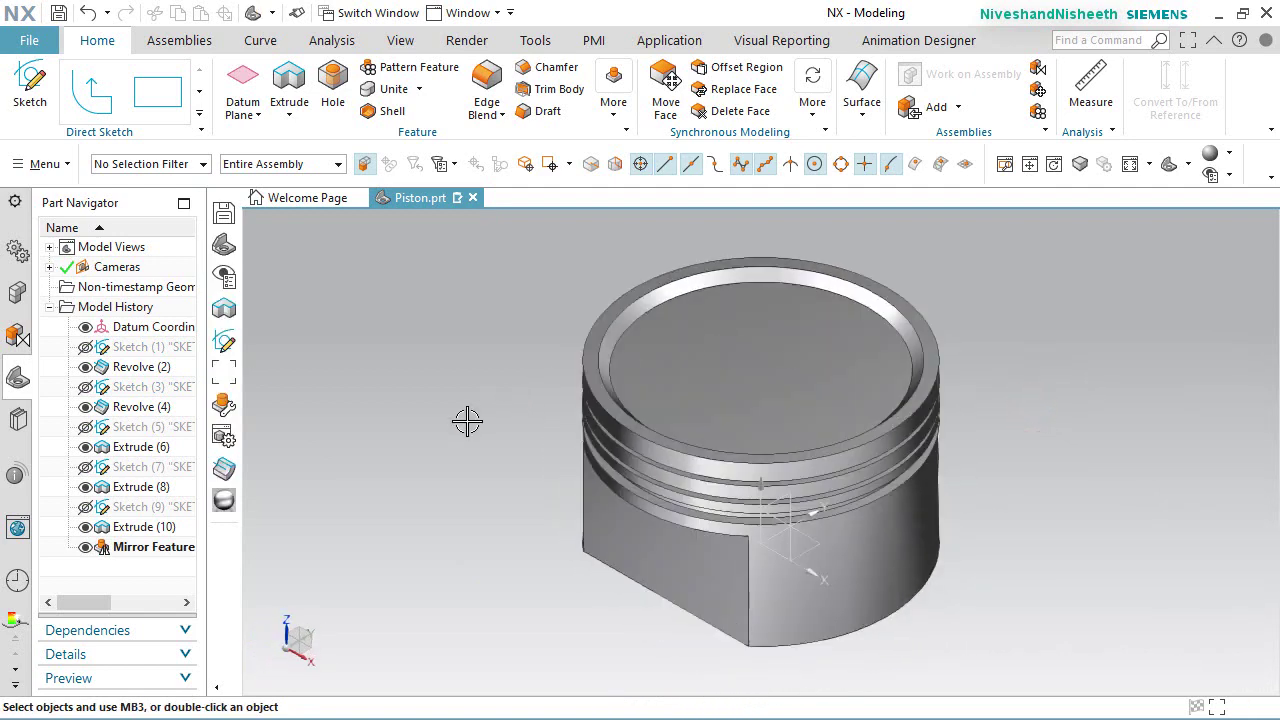
pyautogui.hotkey('ctrl', 's')
pyautogui.click(1055, 572)
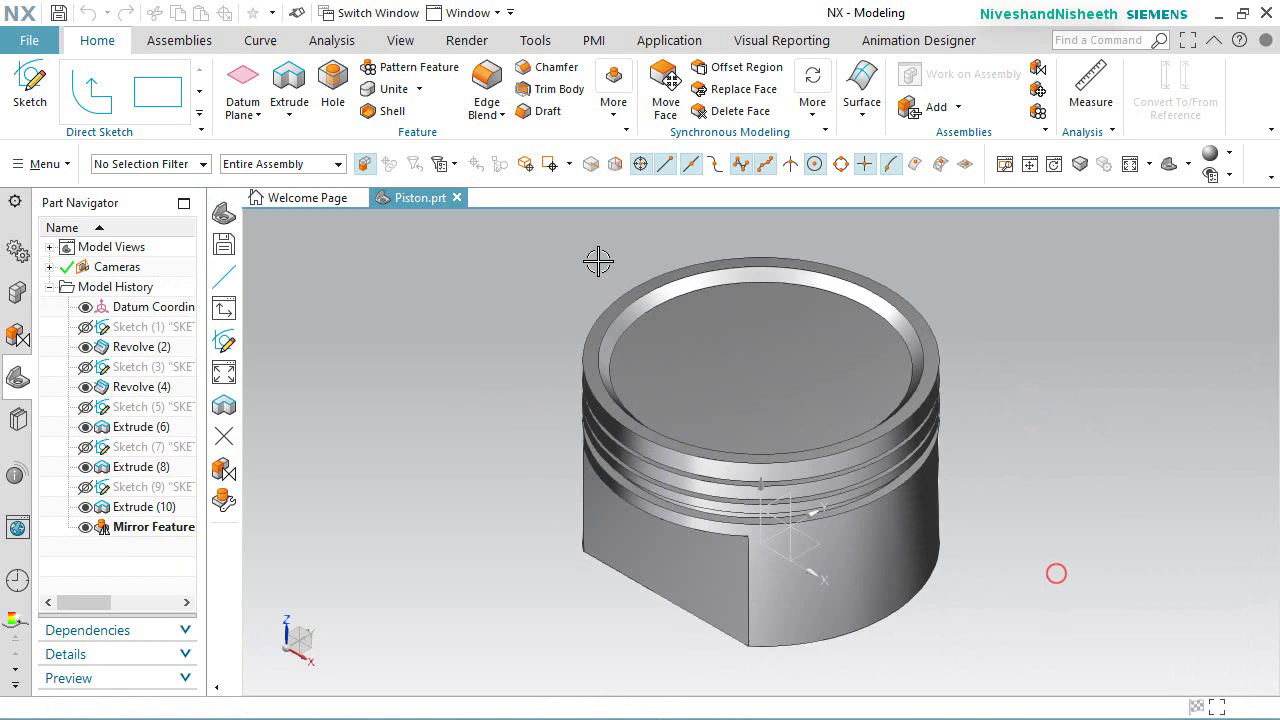
# Step: Apply a 0.5 in radius Edge Blend to the four outer edges where the flat side cuts meet the cylindrical skirt
pyautogui.click(494, 88)
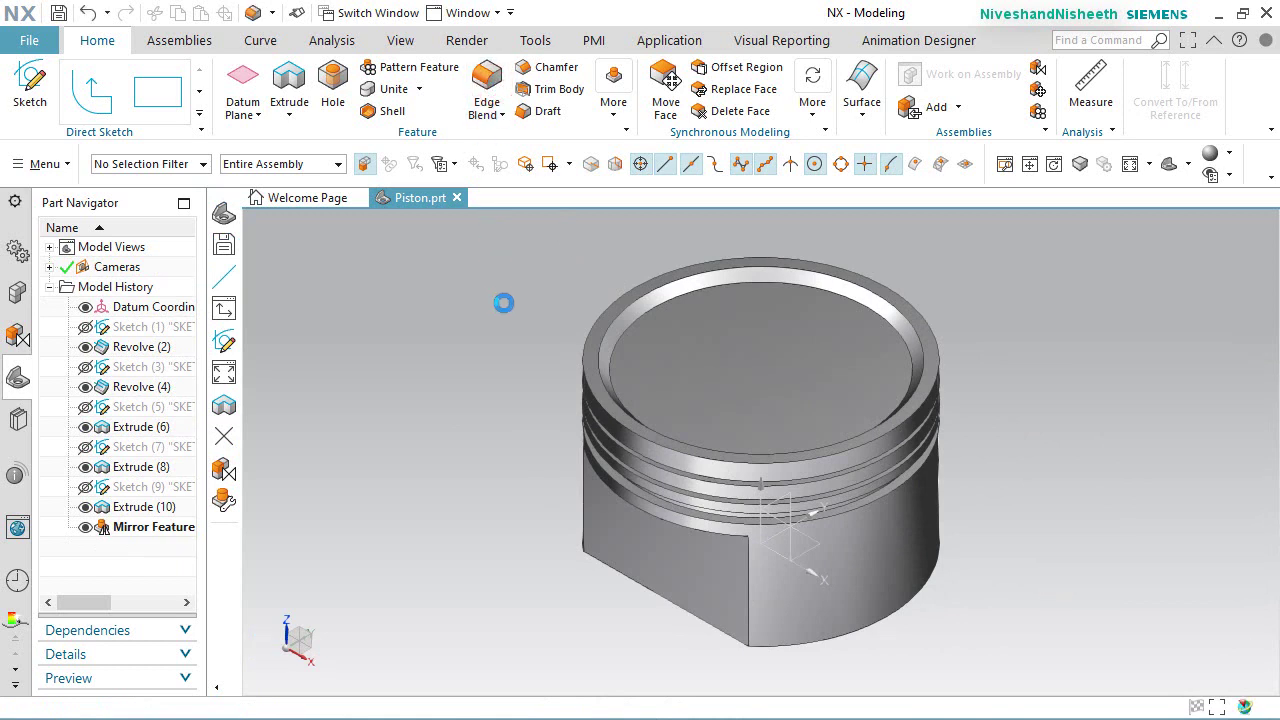
pyautogui.moveTo(482, 329); pyautogui.dragTo(341, 202)
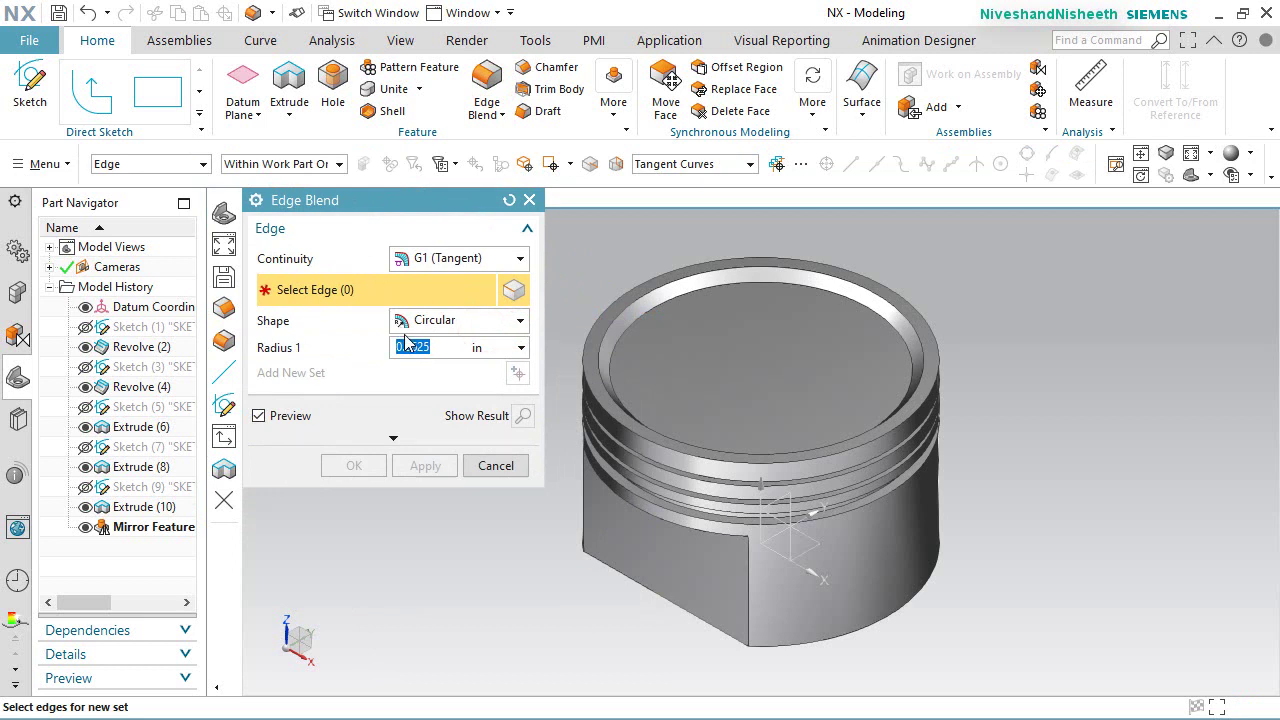
pyautogui.click(585, 503)
pyautogui.click(748, 600)
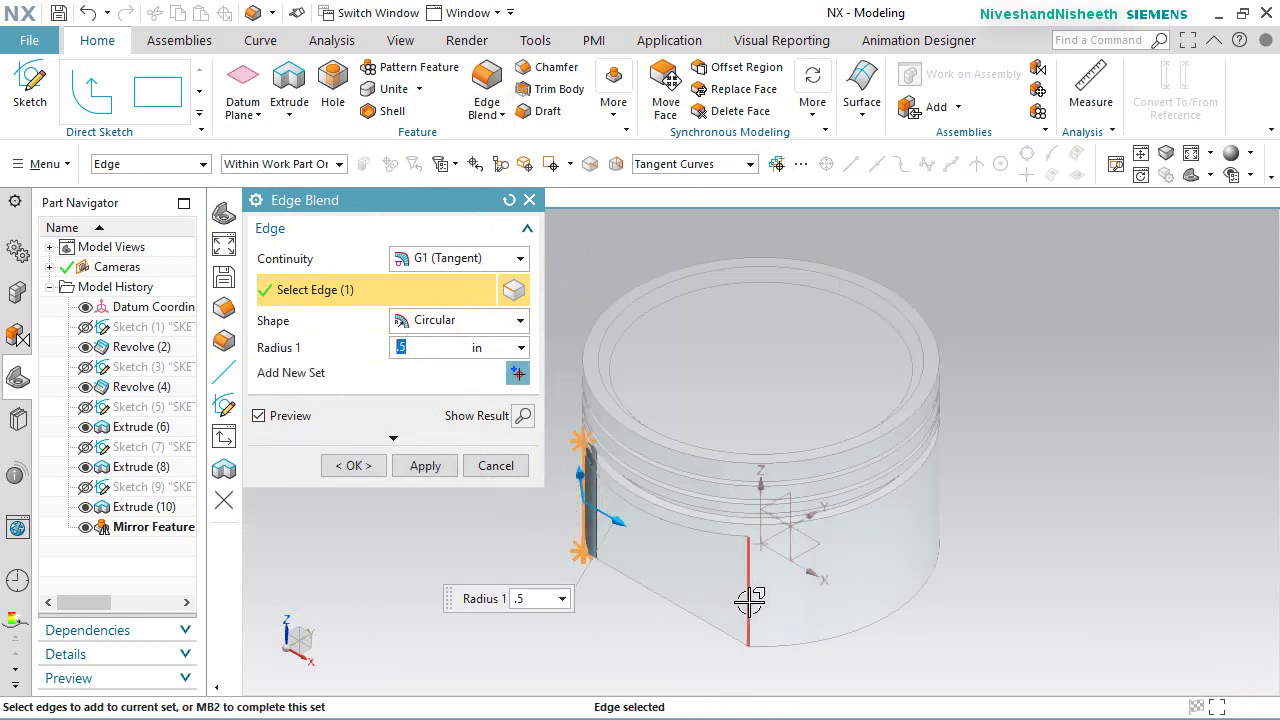
pyautogui.moveTo(840, 618); pyautogui.dragTo(839, 437, button='middle')
pyautogui.click(840, 430)
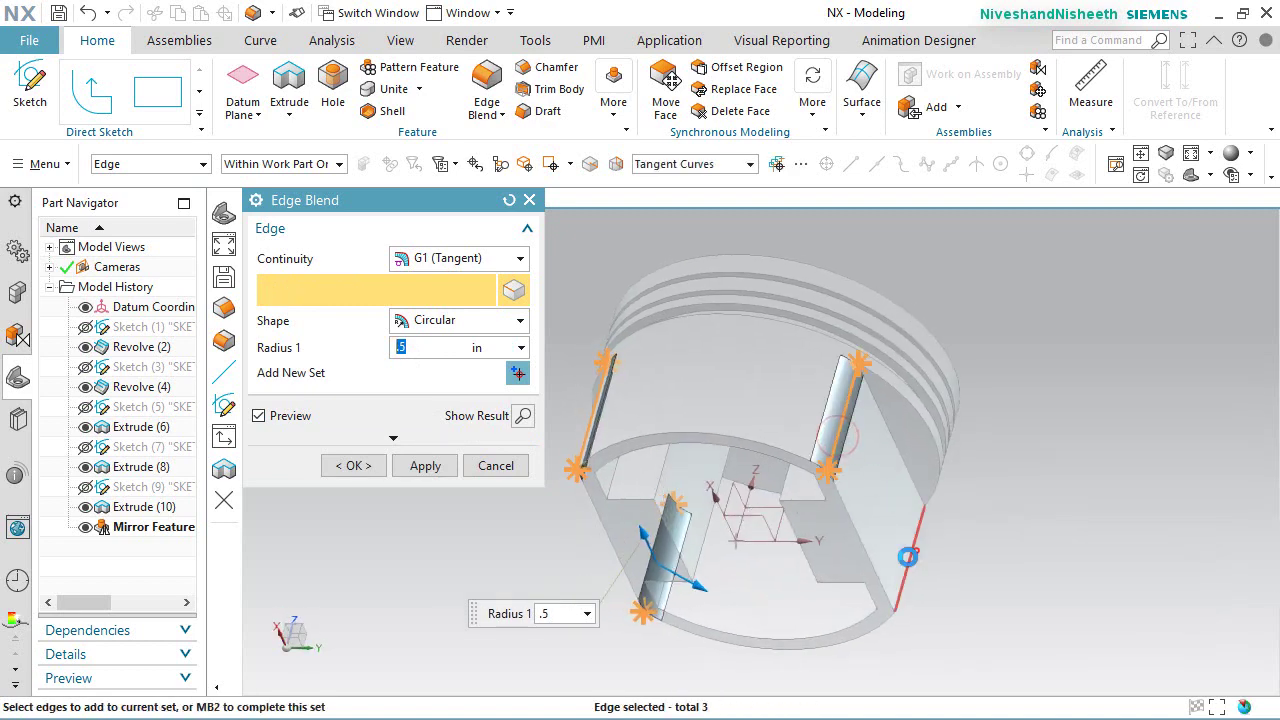
pyautogui.click(912, 552)
pyautogui.click(428, 467)
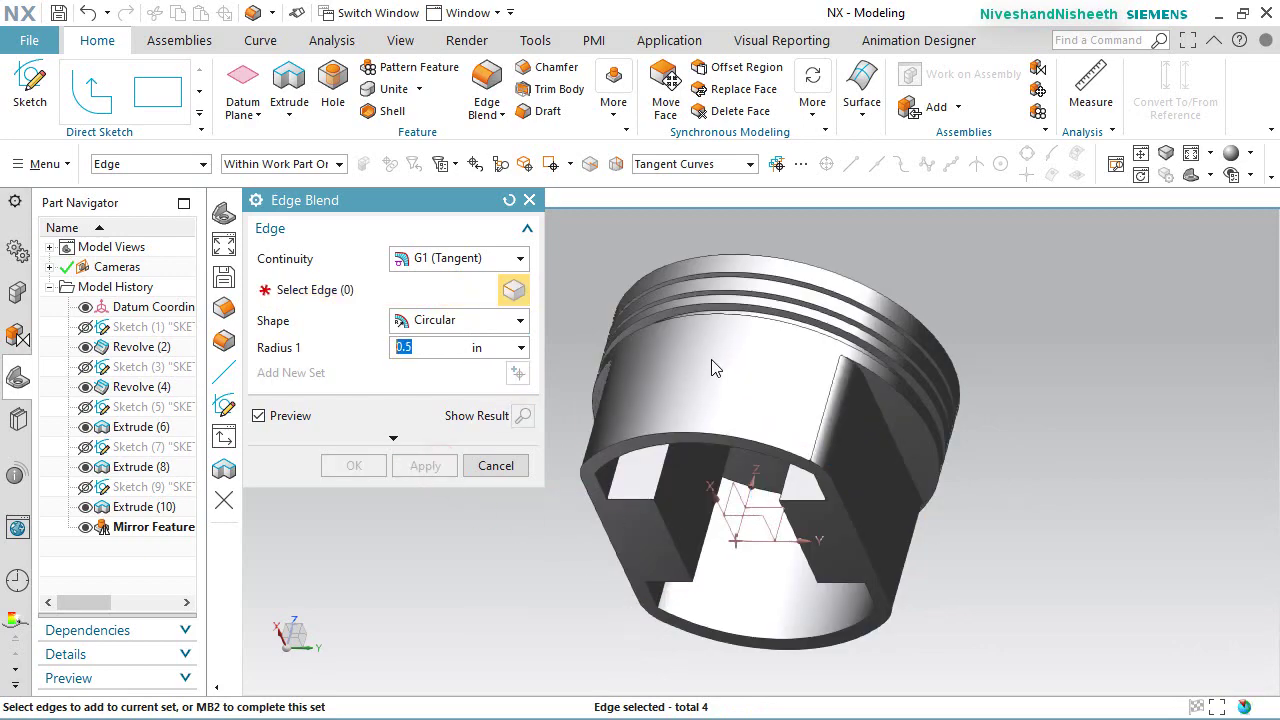
# Step: Apply a 0.5 in radius Edge Blend to the four inner cavity edges where the curved walls meet the flat sides
pyautogui.moveTo(727, 368); pyautogui.dragTo(825, 290, button='middle')
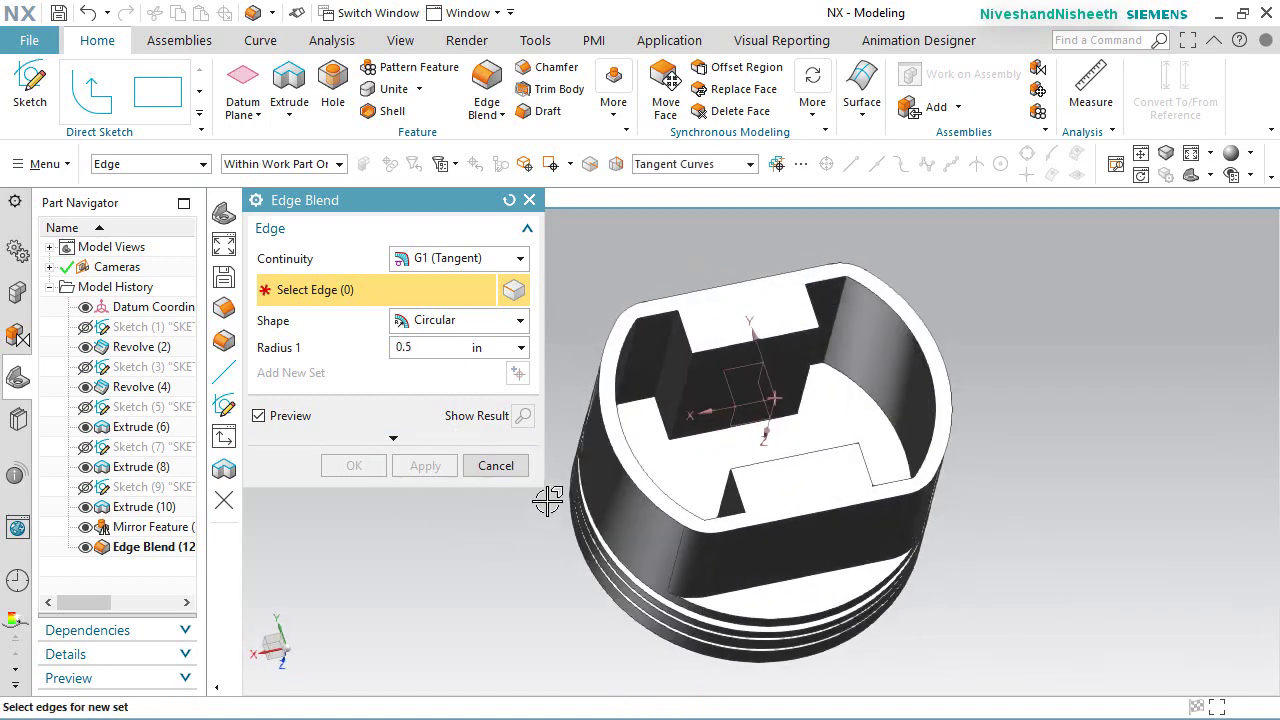
pyautogui.click(843, 313)
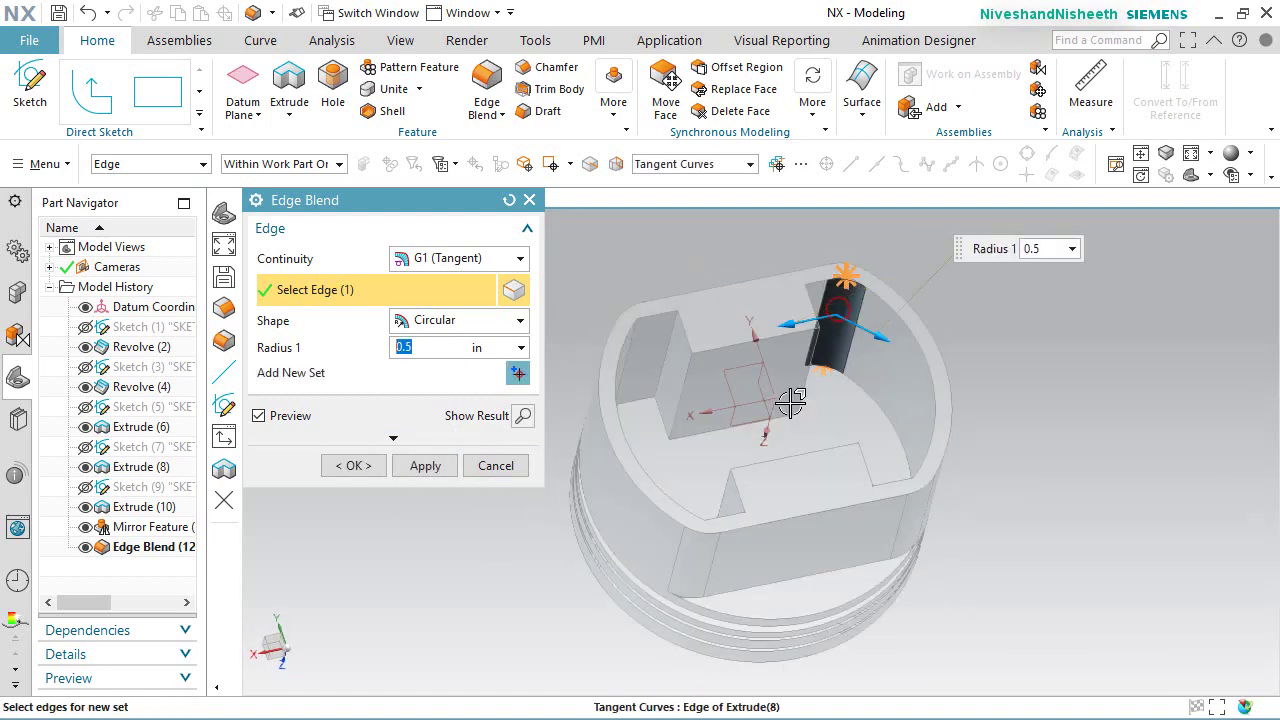
pyautogui.moveTo(780, 425); pyautogui.dragTo(680, 403, button='middle')
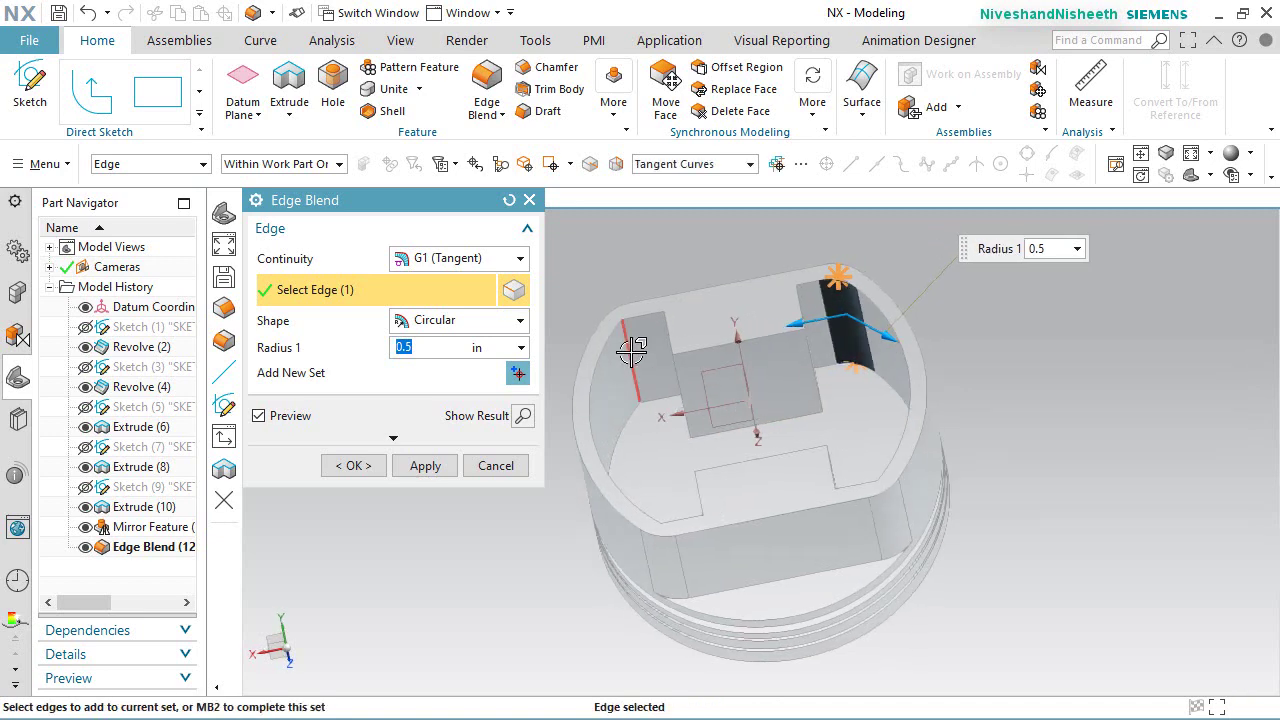
pyautogui.moveTo(674, 449); pyautogui.dragTo(686, 549, button='middle')
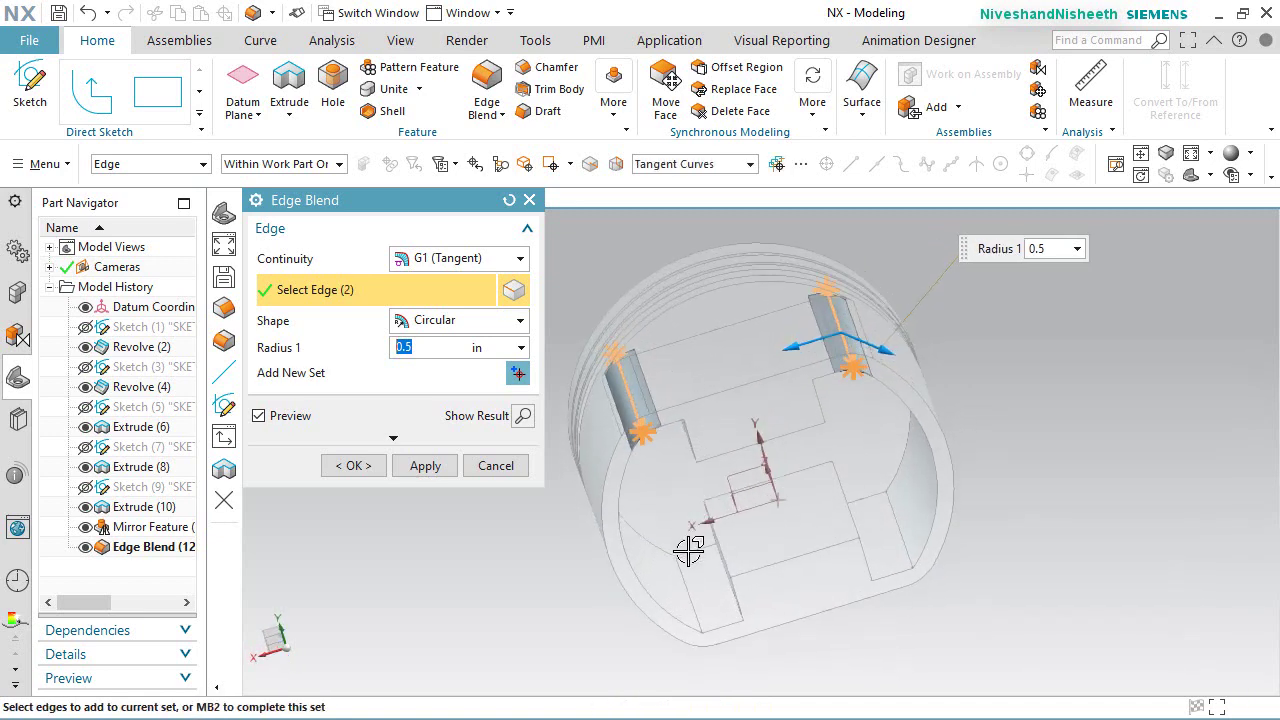
pyautogui.click(686, 570)
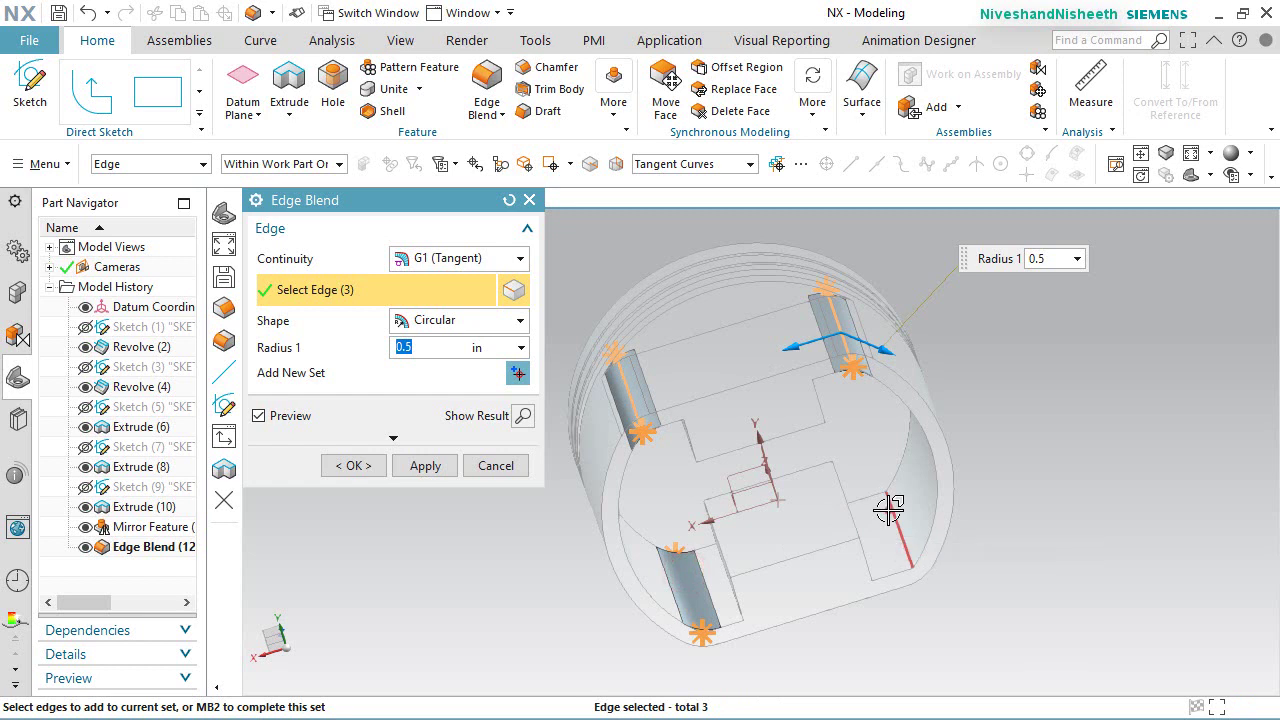
pyautogui.click(888, 509)
pyautogui.click(424, 465)
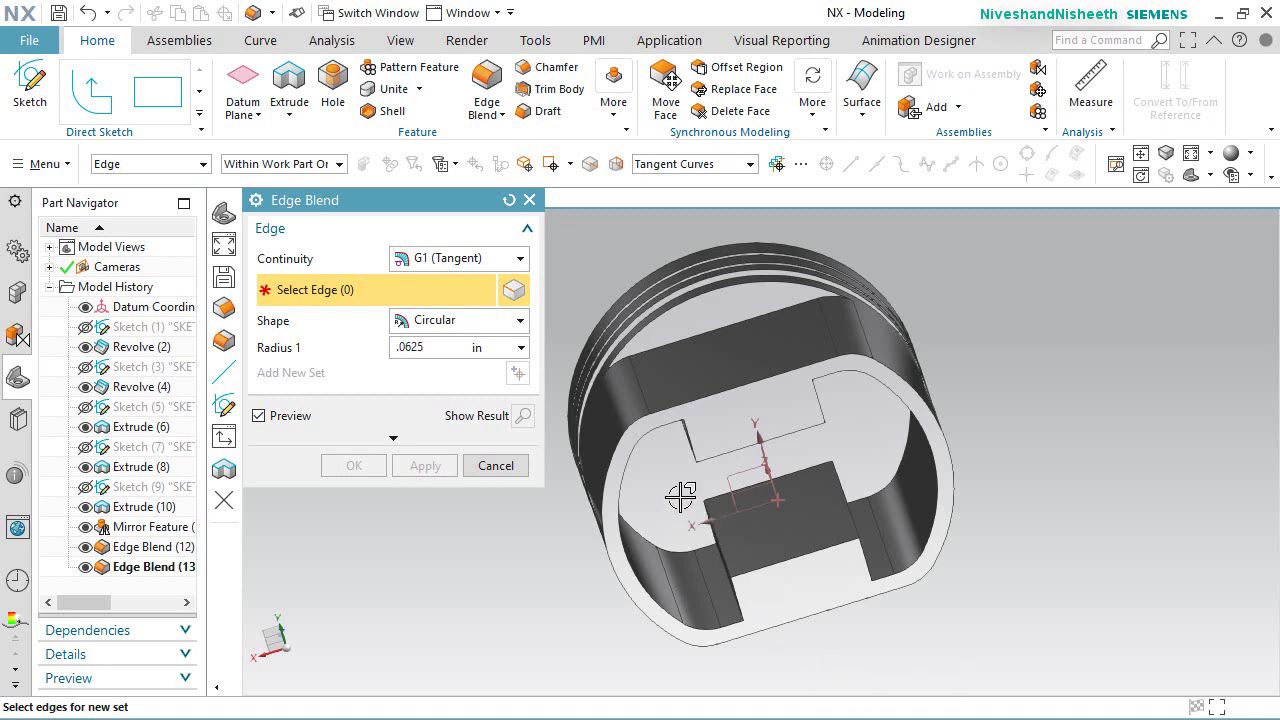
# Step: Select the complete inner rim of the cavity's open end, including the outlines of both boss blocks, for a 0.0625 in Edge Blend
pyautogui.moveTo(681, 497); pyautogui.dragTo(624, 395, button='middle')
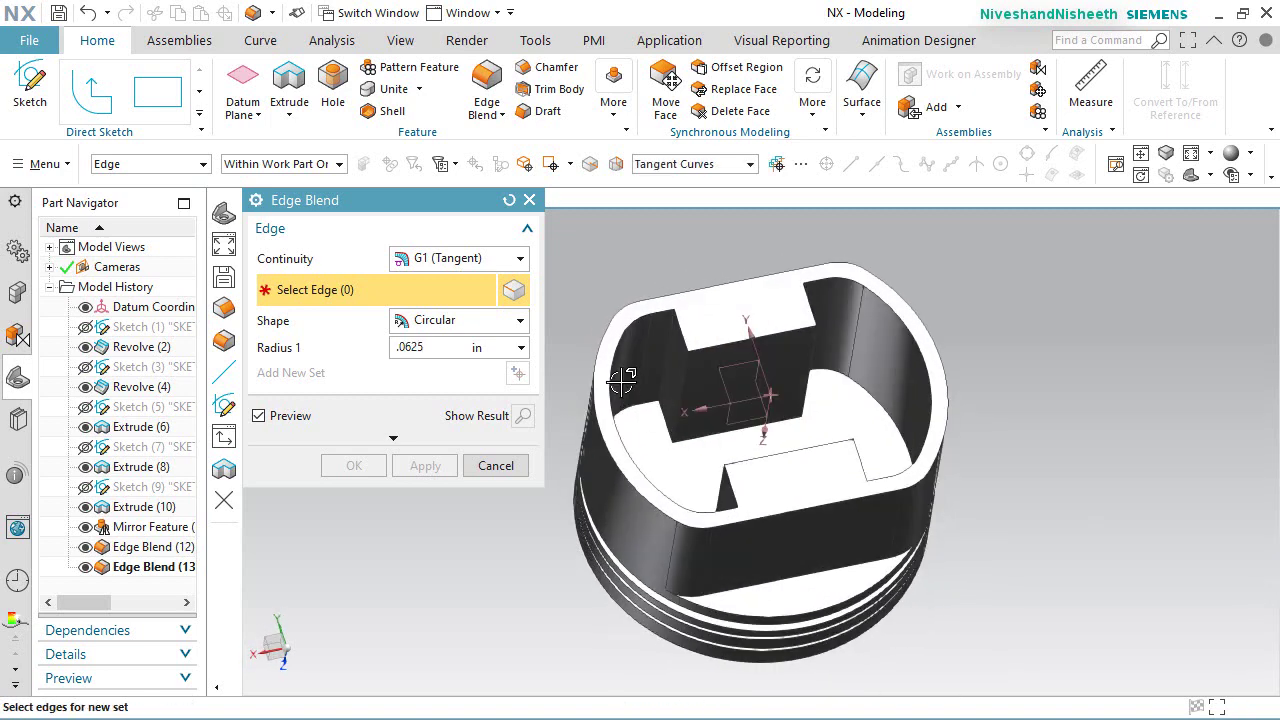
pyautogui.scroll(3, 614, 366)
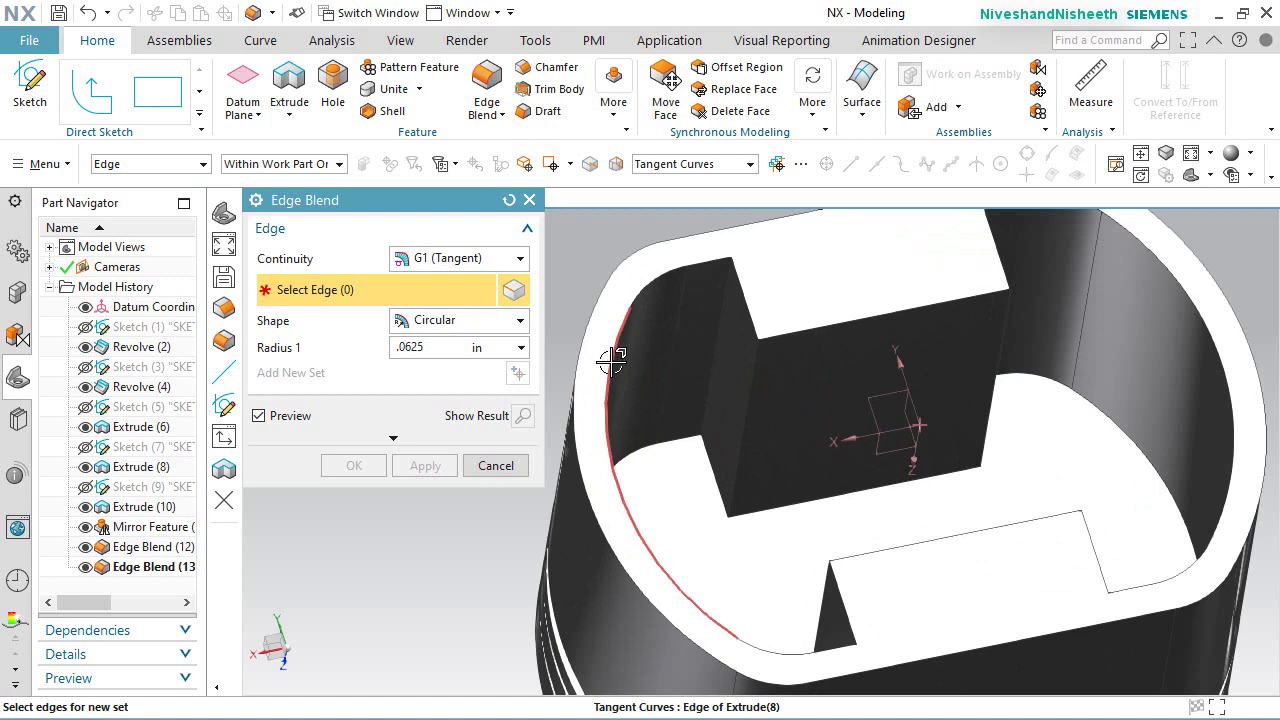
pyautogui.click(629, 327)
pyautogui.scroll(-2, 649, 280)
pyautogui.moveTo(647, 287); pyautogui.dragTo(734, 326, button='middle')
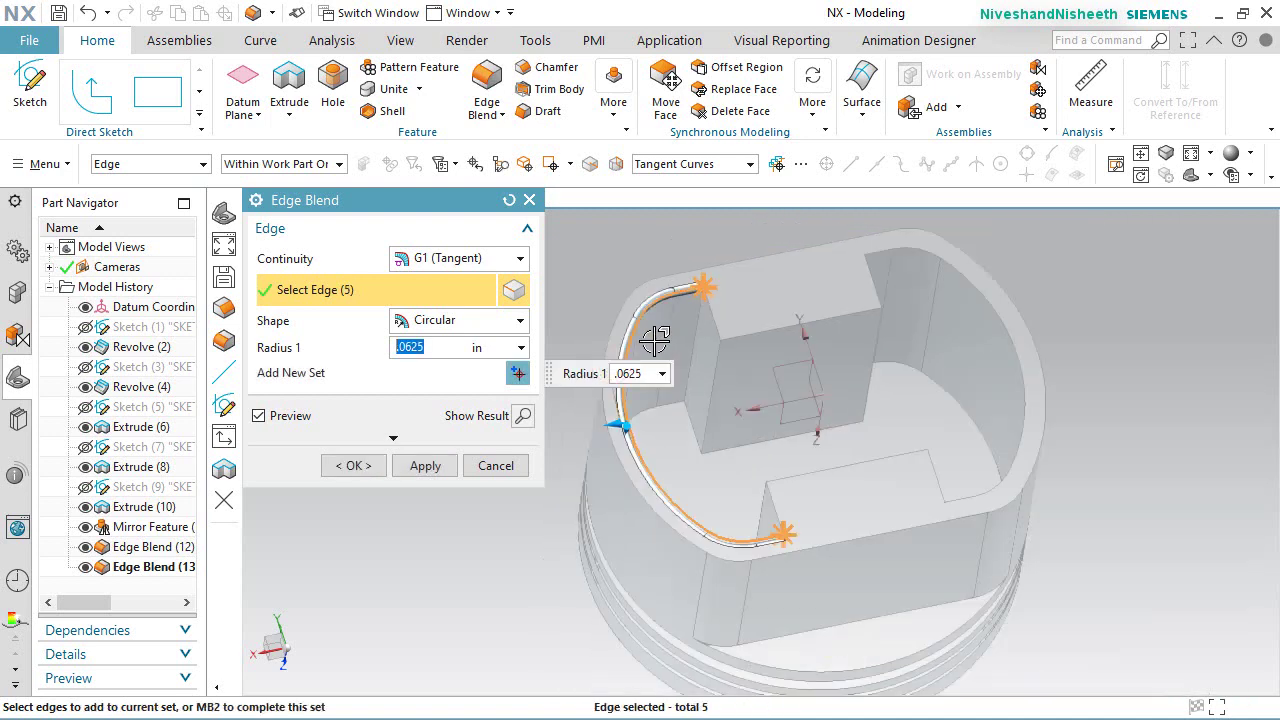
pyautogui.click(955, 268)
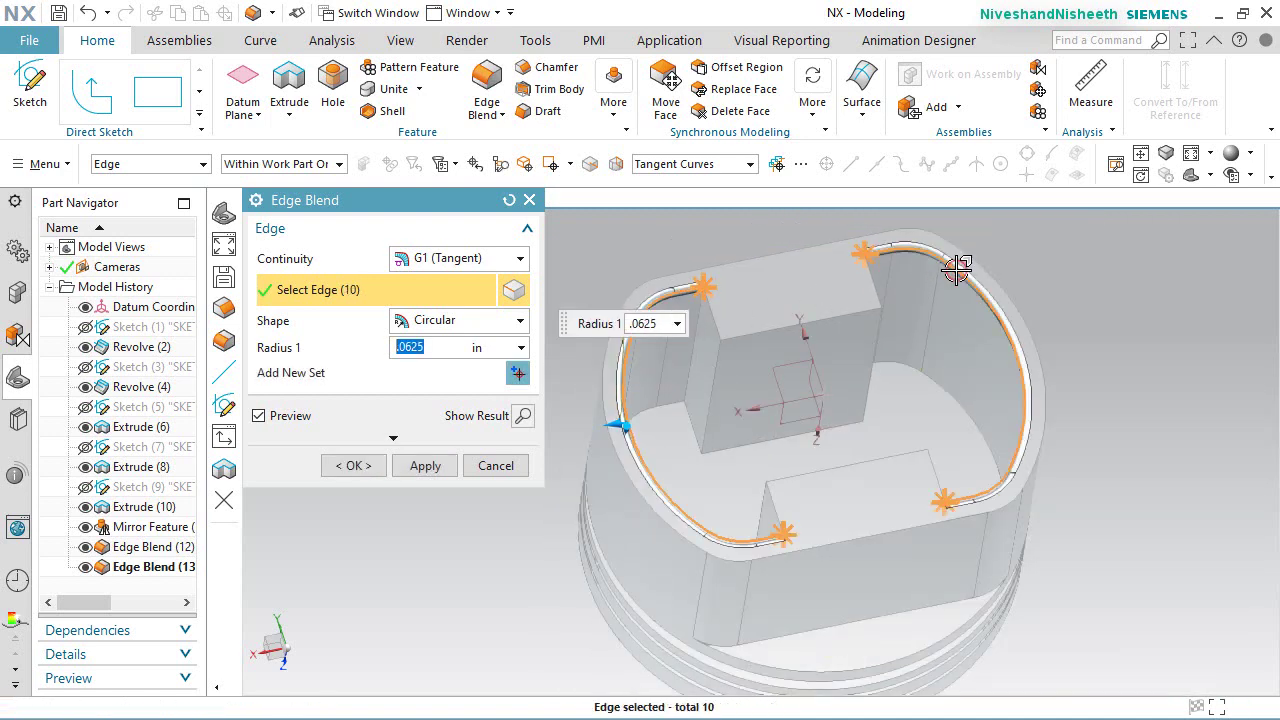
pyautogui.click(722, 306)
pyautogui.click(765, 322)
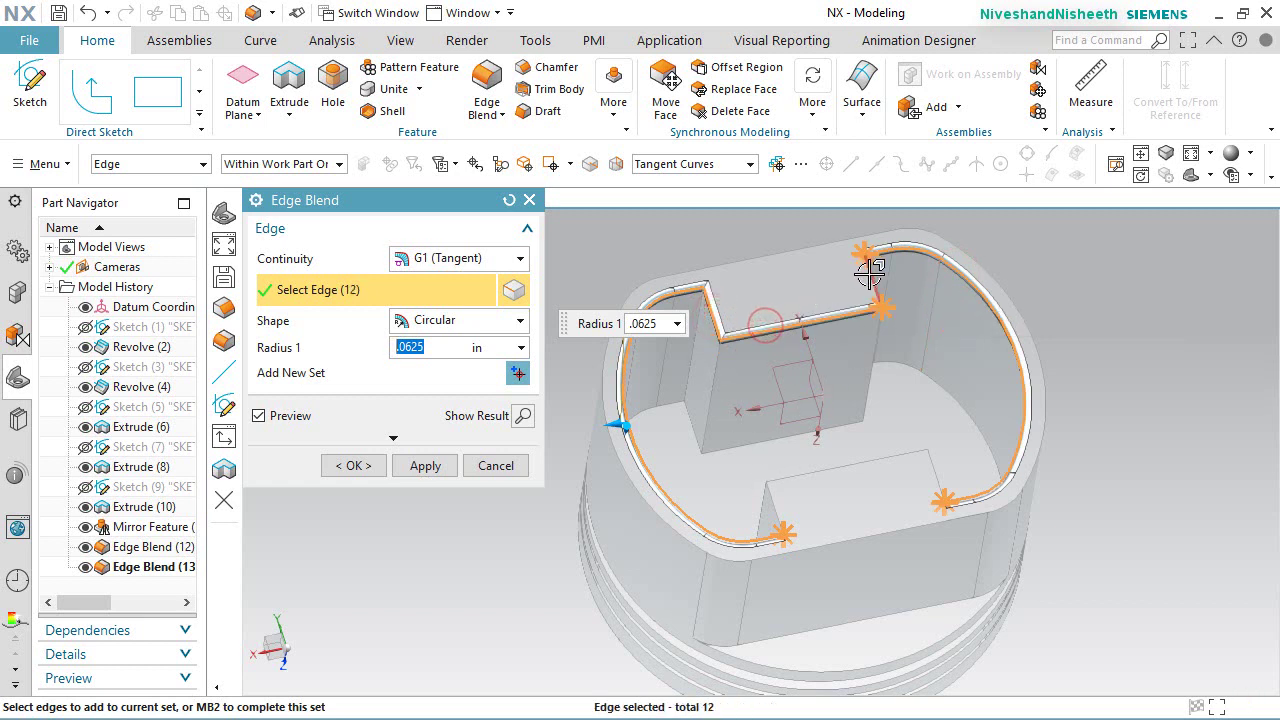
pyautogui.click(867, 275)
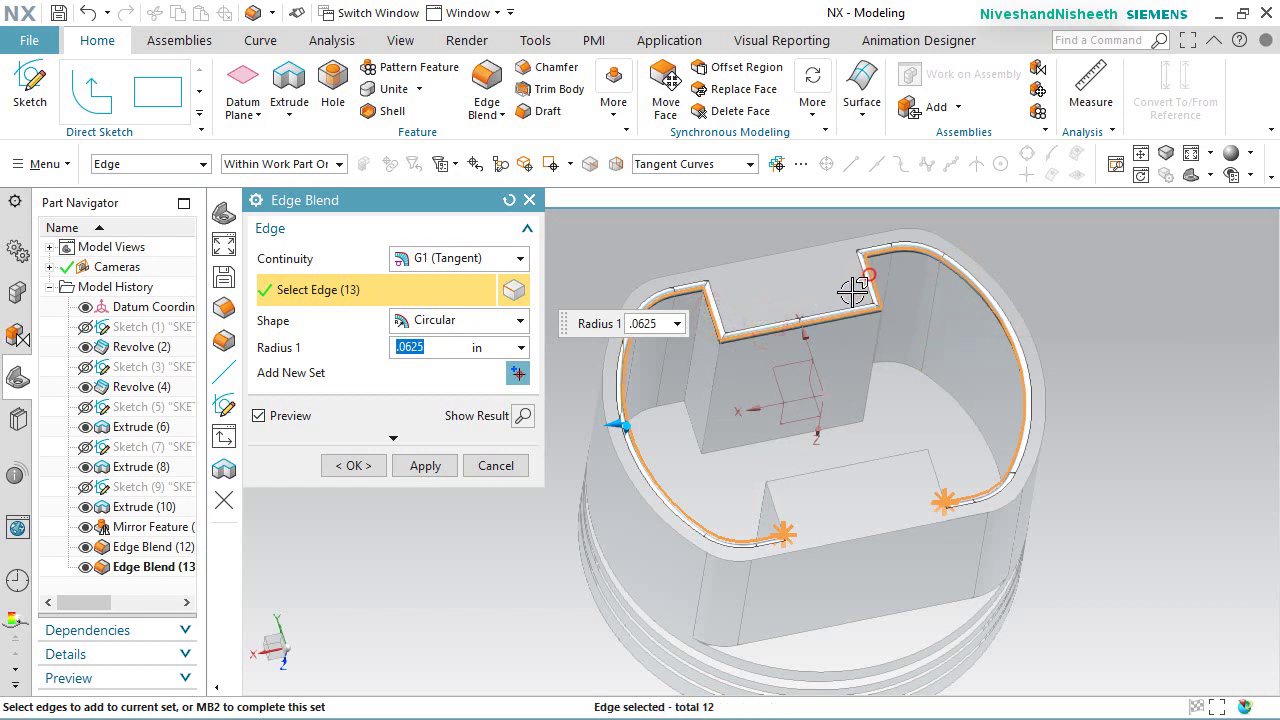
pyautogui.click(778, 500)
pyautogui.click(900, 456)
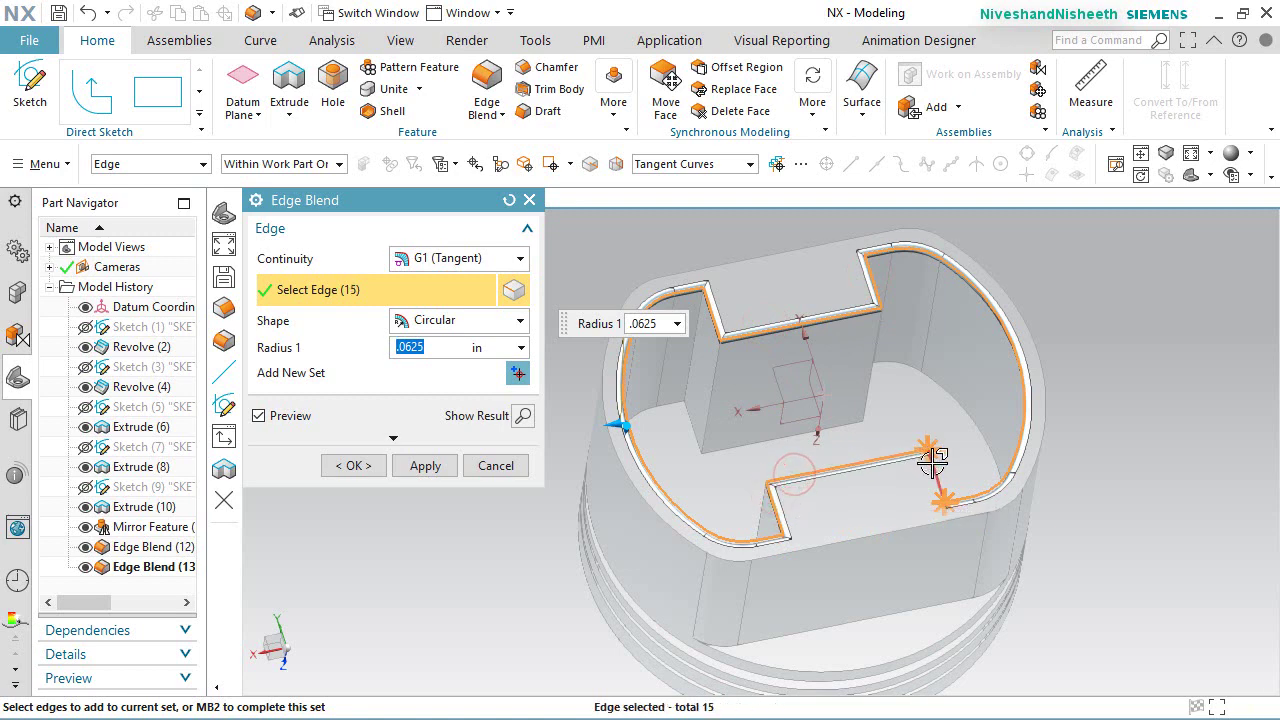
pyautogui.click(932, 460)
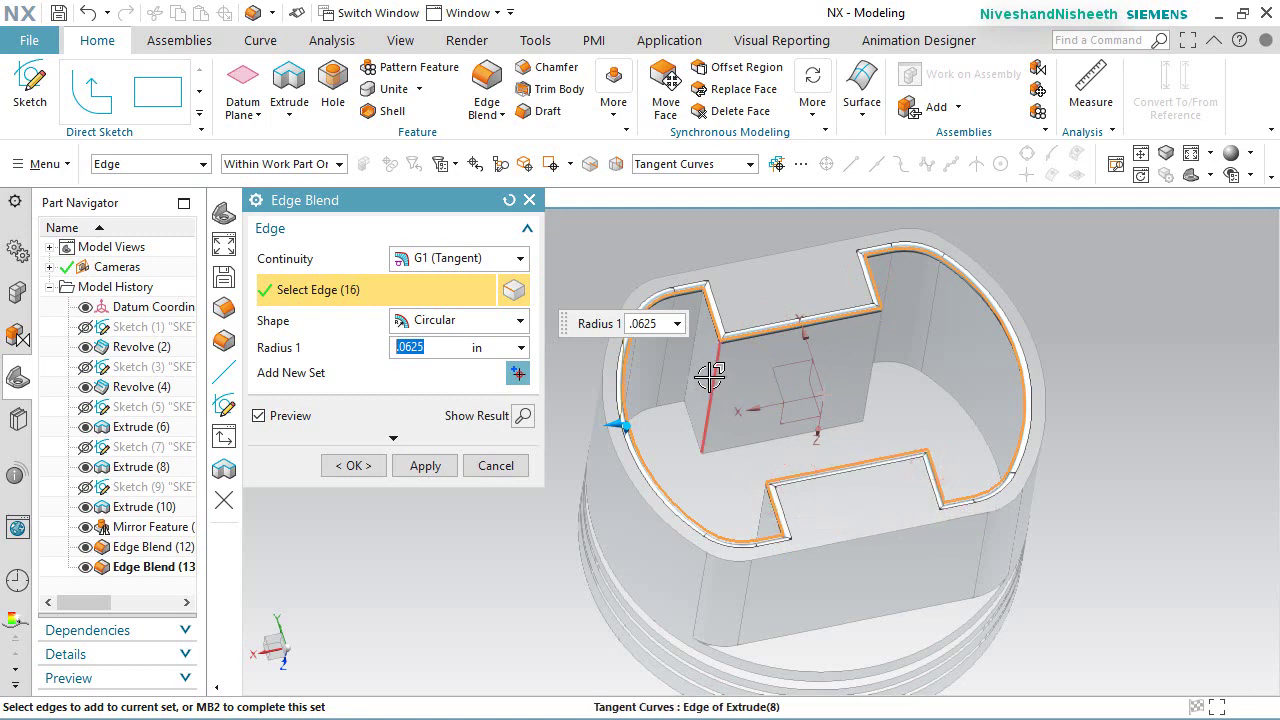
# Step: Add the first boss block's remaining depth and base edges plus the adjoining curved cavity floor edge to the 0.0625 in blend
pyautogui.click(868, 377)
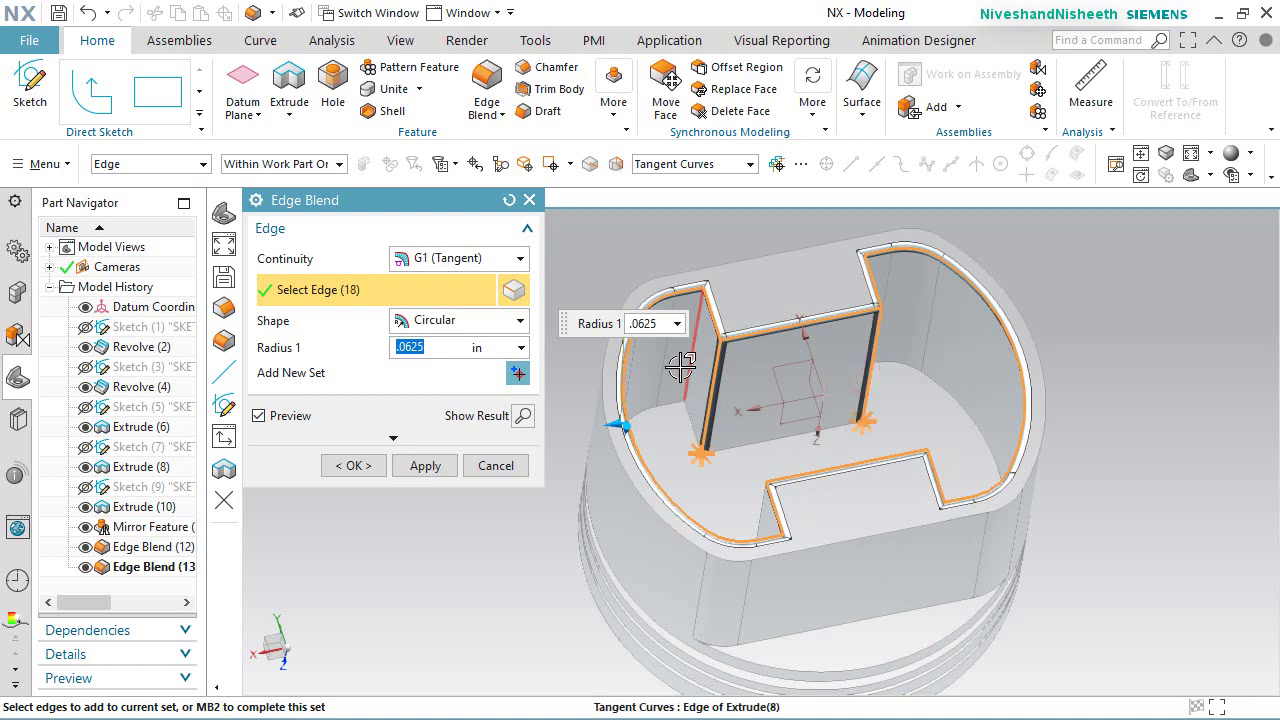
pyautogui.click(823, 435)
pyautogui.moveTo(849, 437); pyautogui.dragTo(854, 323, button='middle')
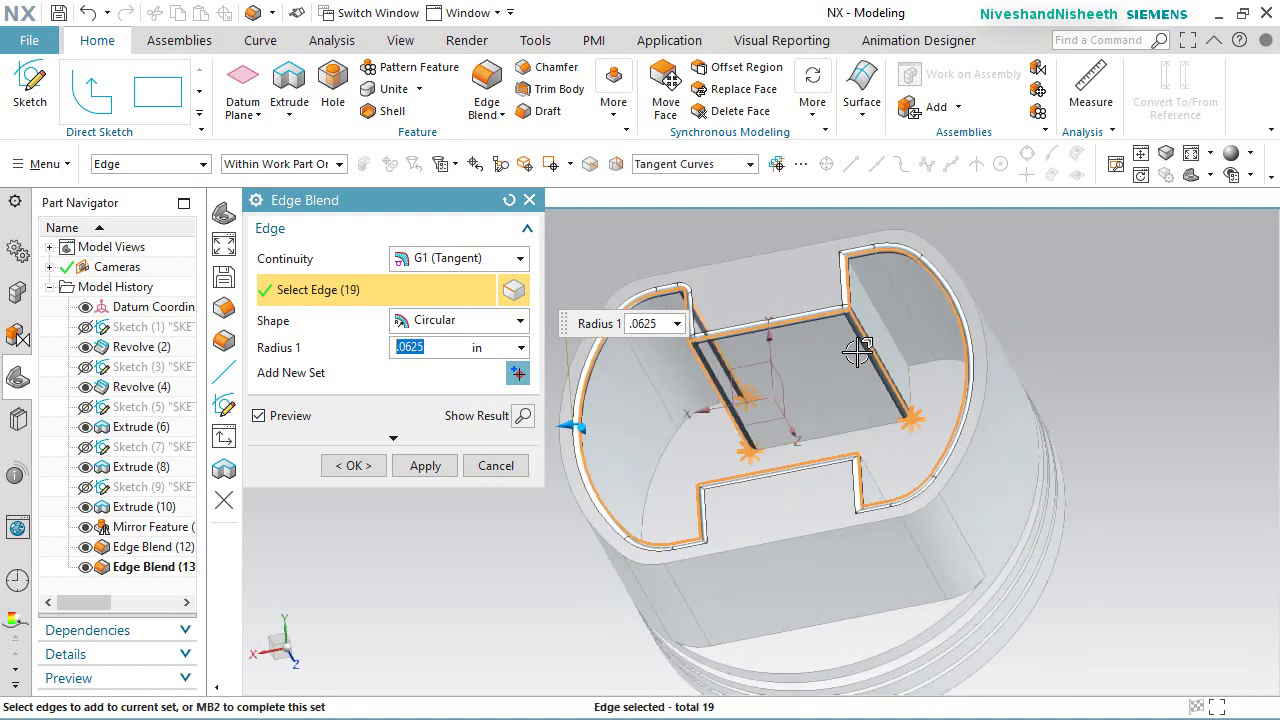
pyautogui.click(873, 302)
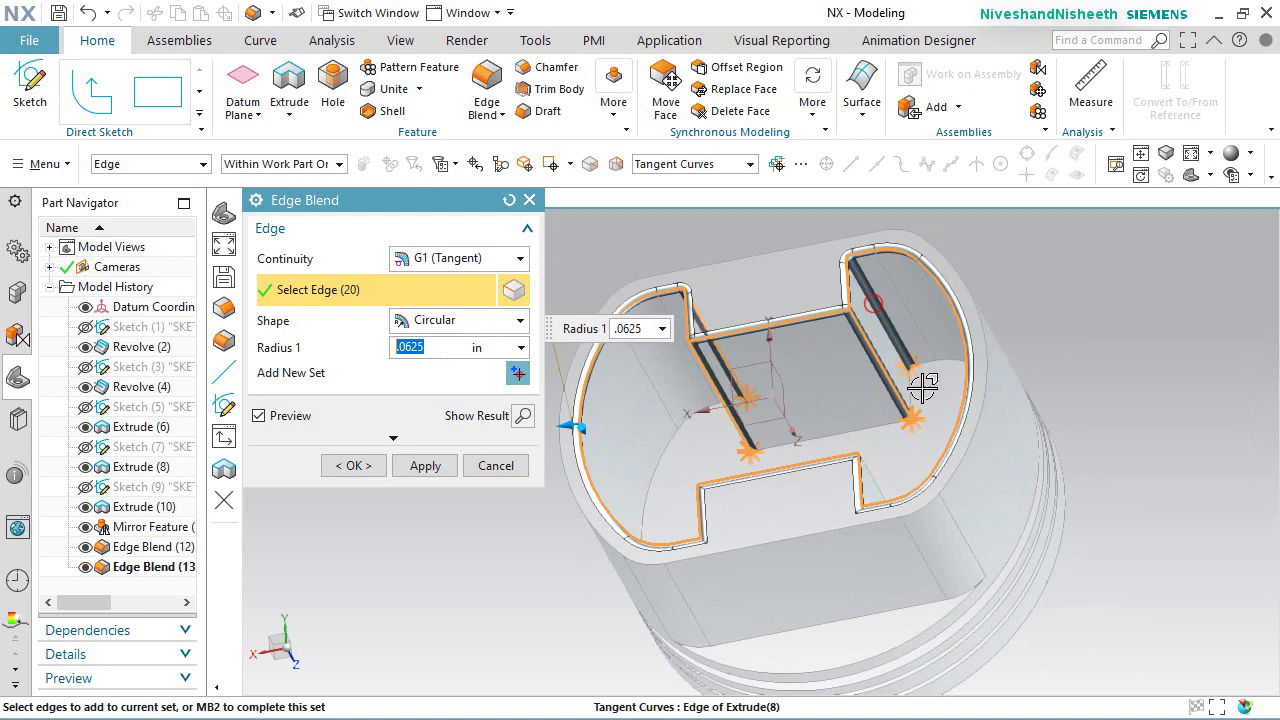
pyautogui.click(880, 423)
pyautogui.moveTo(880, 423); pyautogui.dragTo(756, 450, button='middle')
pyautogui.click(681, 418)
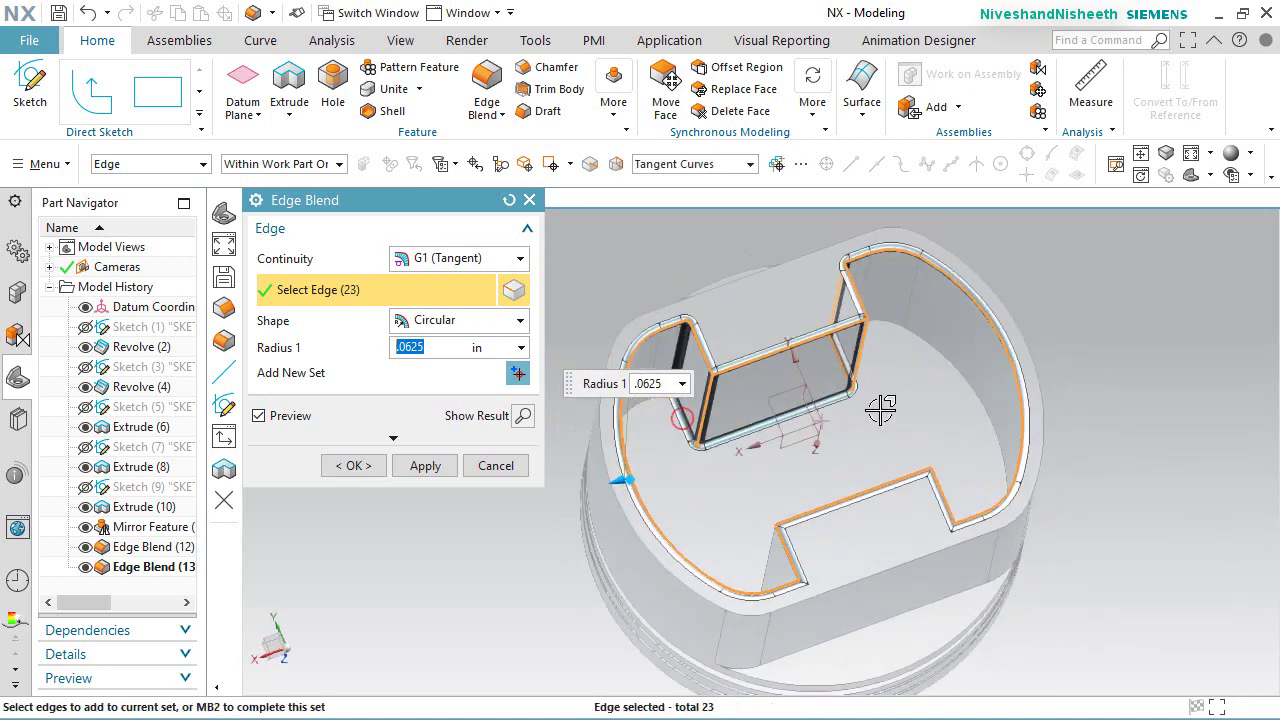
pyautogui.moveTo(910, 353); pyautogui.dragTo(938, 352, button='middle')
pyautogui.click(940, 356)
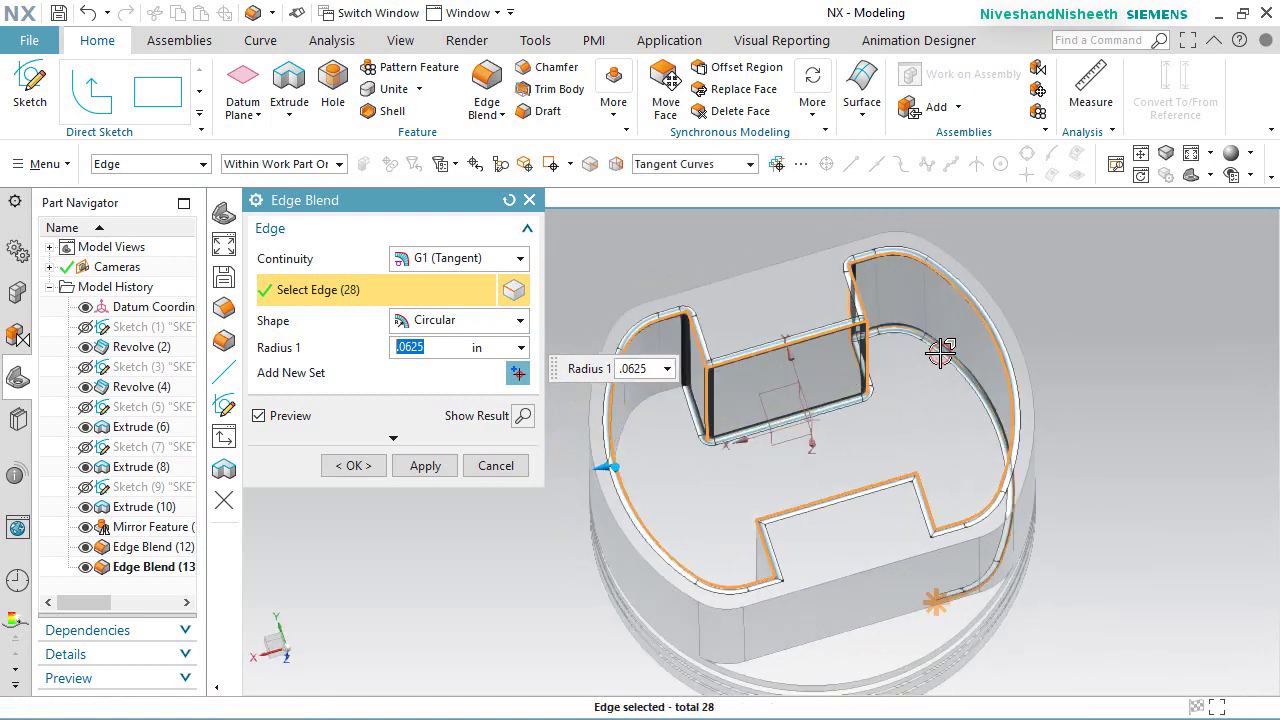
# Step: Add the opposite boss block's depth edges and base edges to the same 0.0625 in blend selection
pyautogui.moveTo(898, 392); pyautogui.dragTo(915, 540, button='middle')
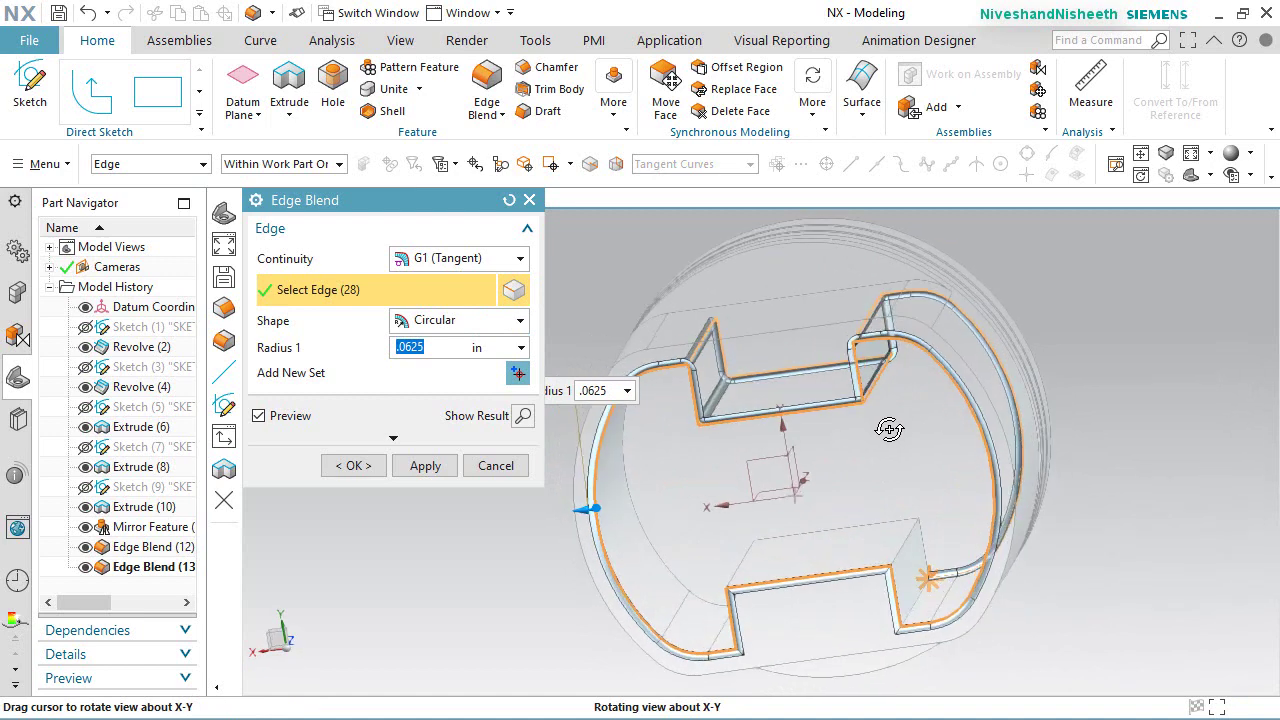
pyautogui.scroll(3, 935, 606)
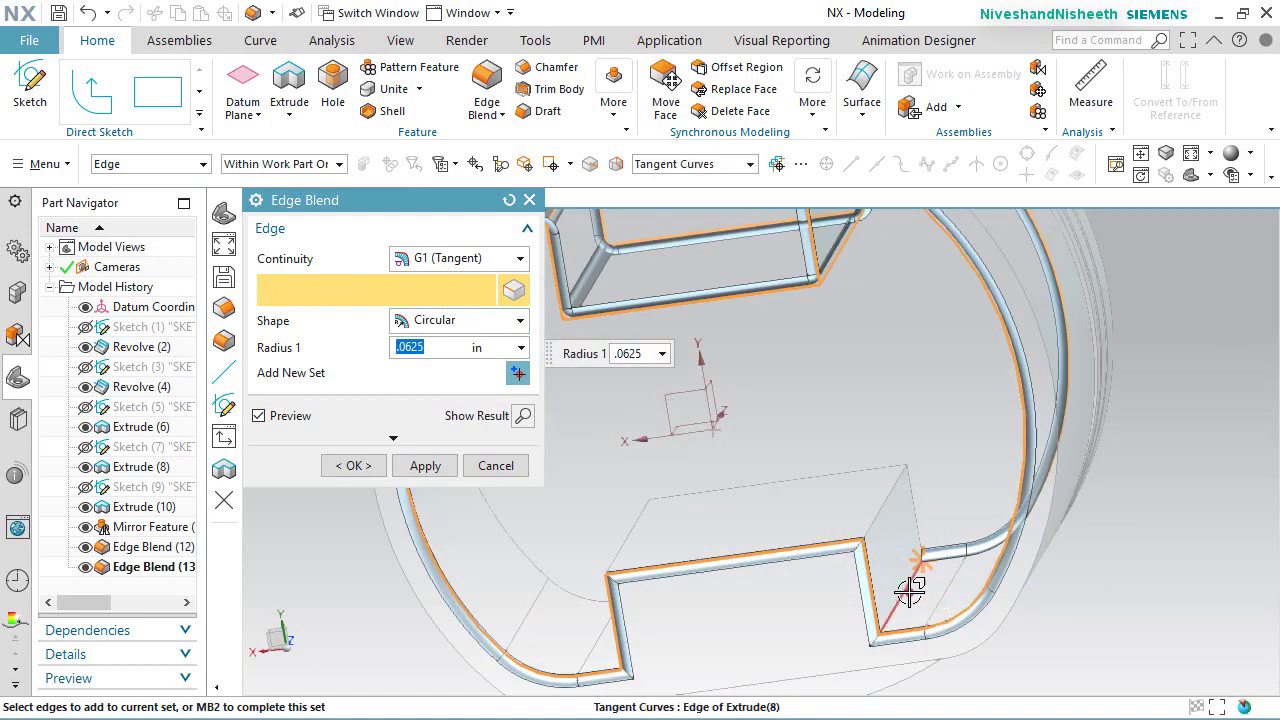
pyautogui.click(909, 592)
pyautogui.click(911, 495)
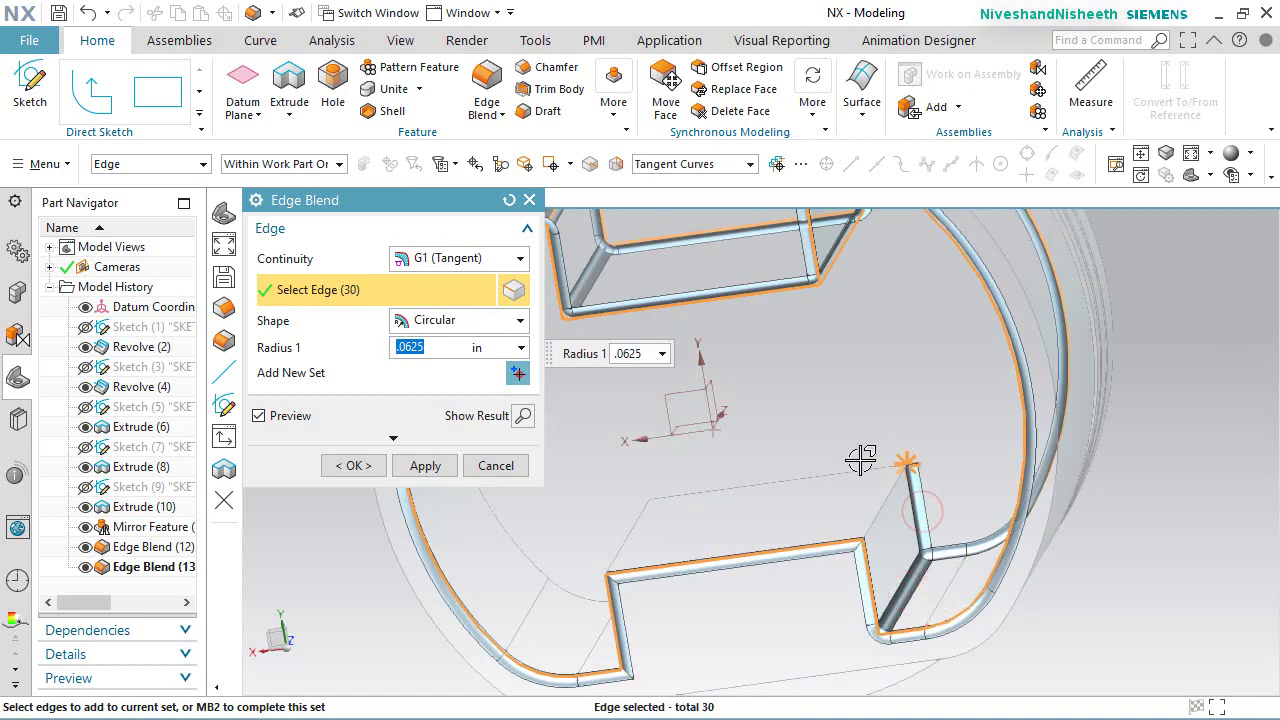
pyautogui.click(860, 464)
pyautogui.click(886, 507)
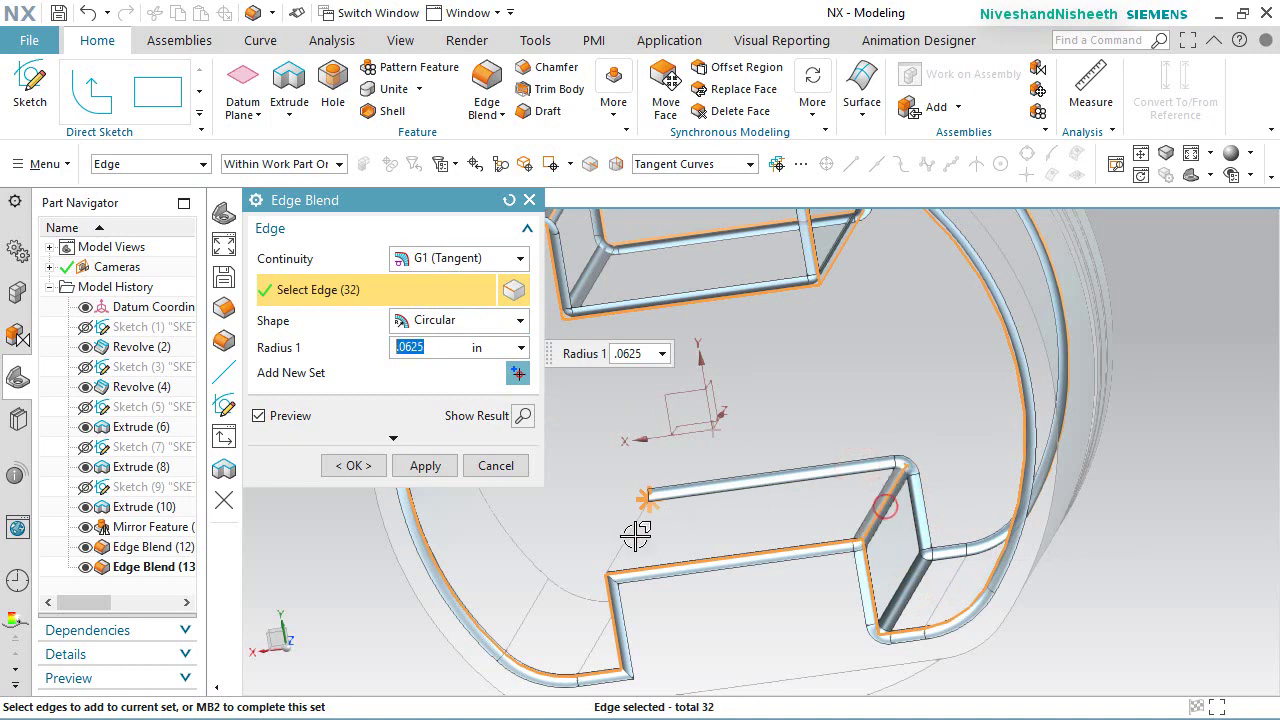
pyautogui.click(623, 537)
pyautogui.moveTo(623, 537); pyautogui.dragTo(710, 568, button='middle')
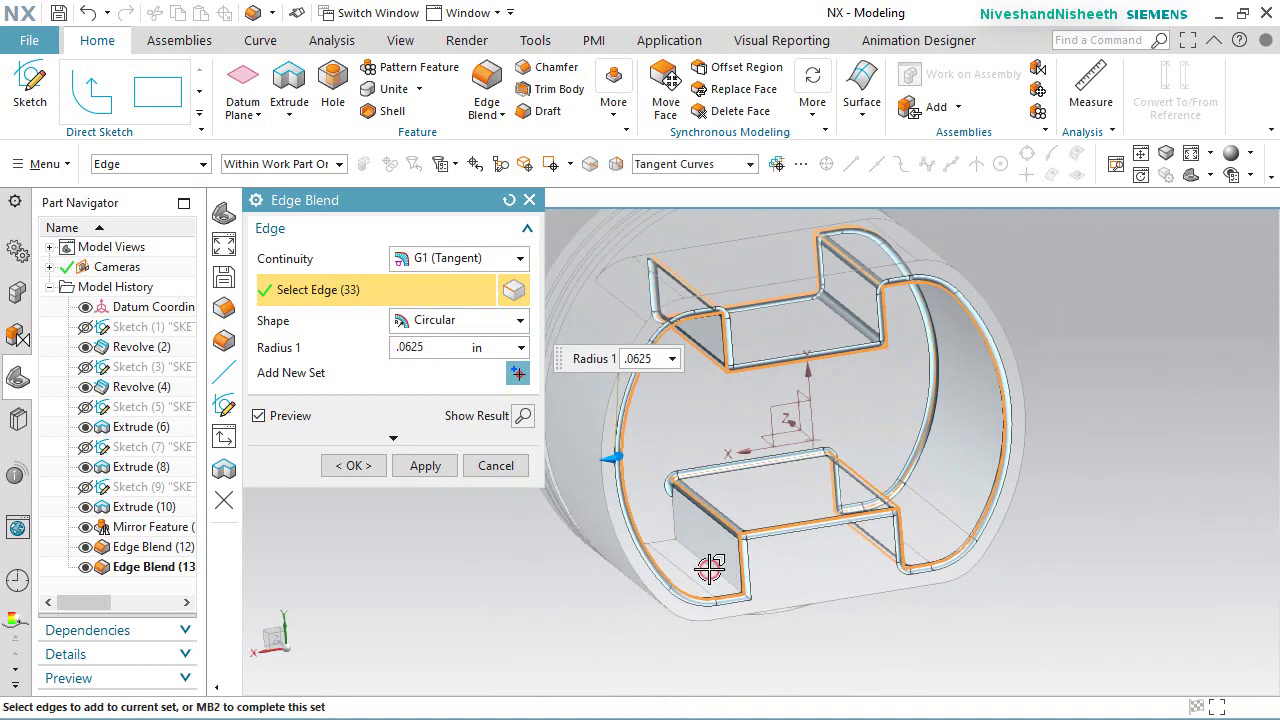
pyautogui.click(709, 562)
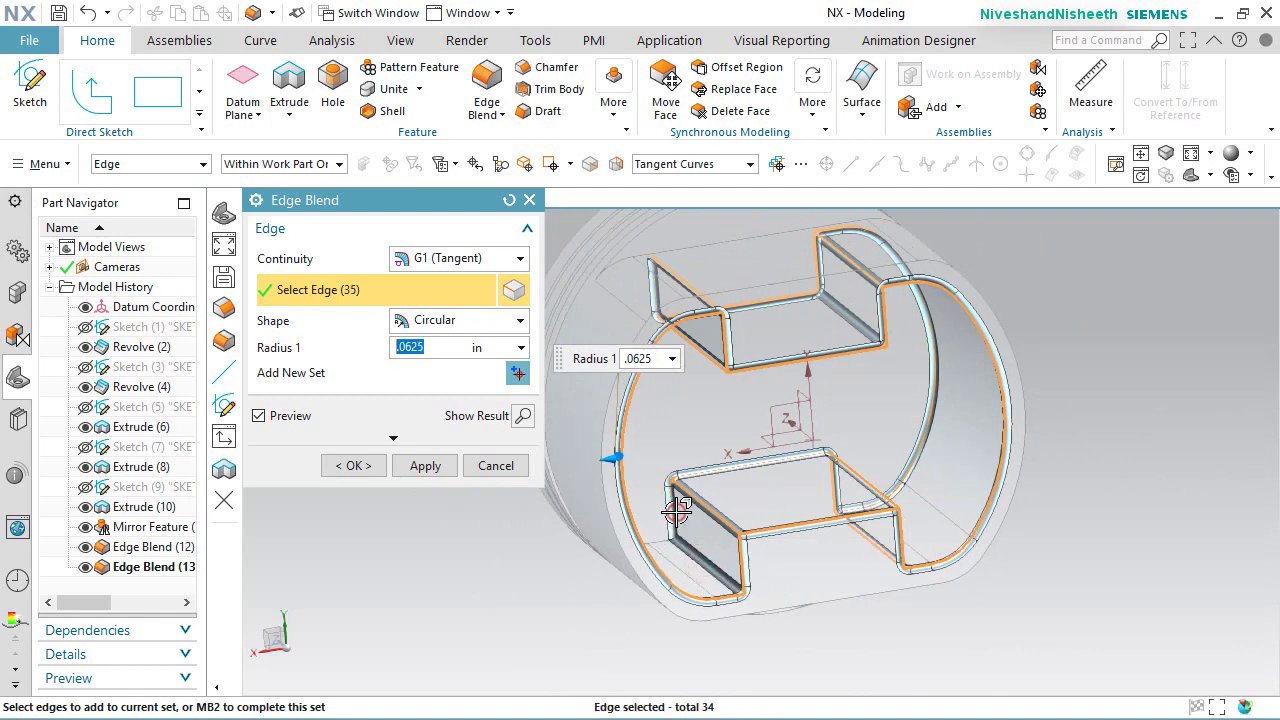
pyautogui.click(669, 516)
# Step: Include the remaining curved cavity floor edge and create the 0.0625 in radius Edge Blend
pyautogui.moveTo(669, 516); pyautogui.dragTo(652, 522, button='middle')
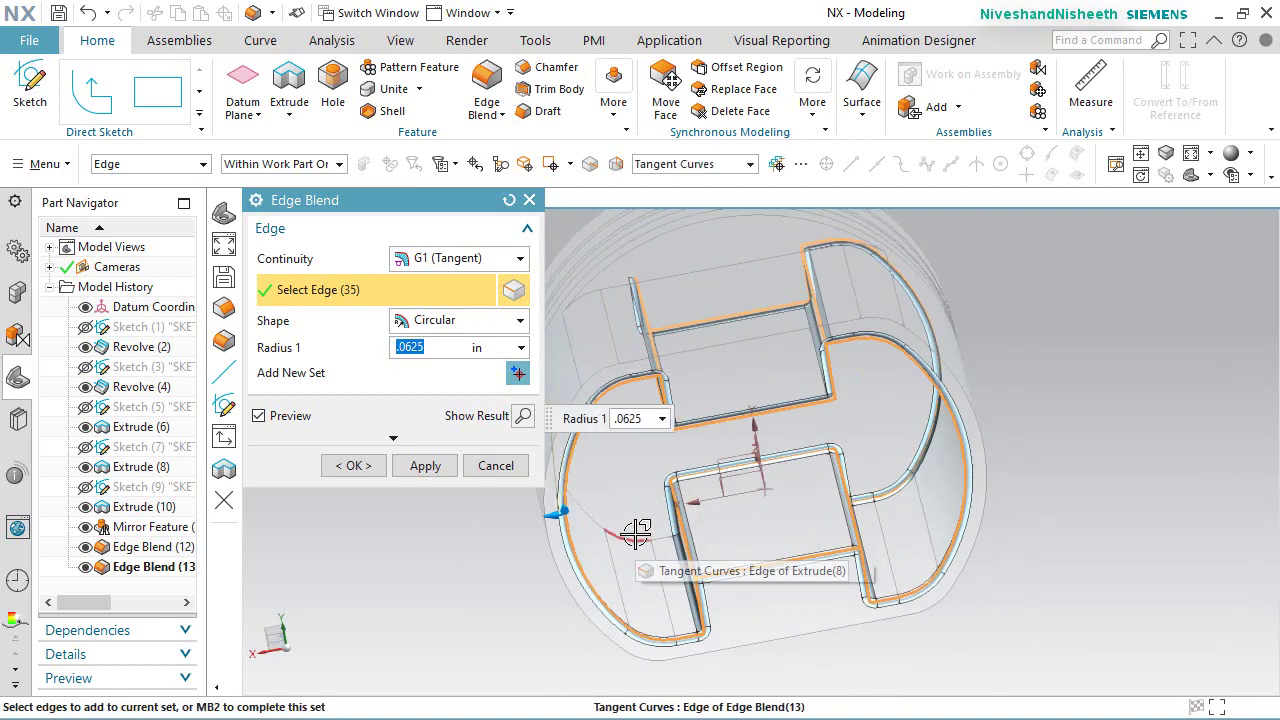
pyautogui.click(646, 526)
pyautogui.scroll(-2, 740, 530)
pyautogui.moveTo(771, 471)
pyautogui.mouseDown(button='middle')
pyautogui.moveTo(771, 434)
pyautogui.moveTo(786, 428)
pyautogui.moveTo(753, 418)
pyautogui.moveTo(749, 449)
pyautogui.moveTo(777, 458)
pyautogui.mouseUp(button='middle')
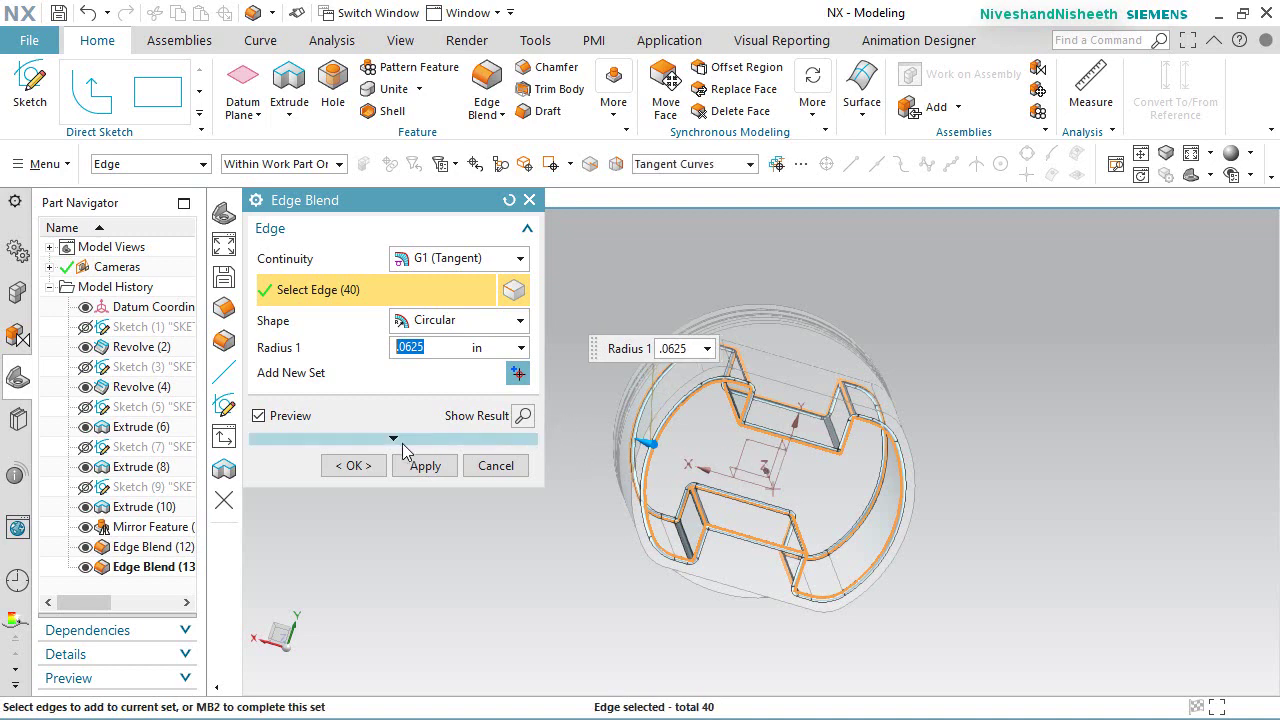
pyautogui.click(352, 466)
# Step: Save the Piston.prt part file with the blended cavity edges
pyautogui.scroll(3, 790, 513)
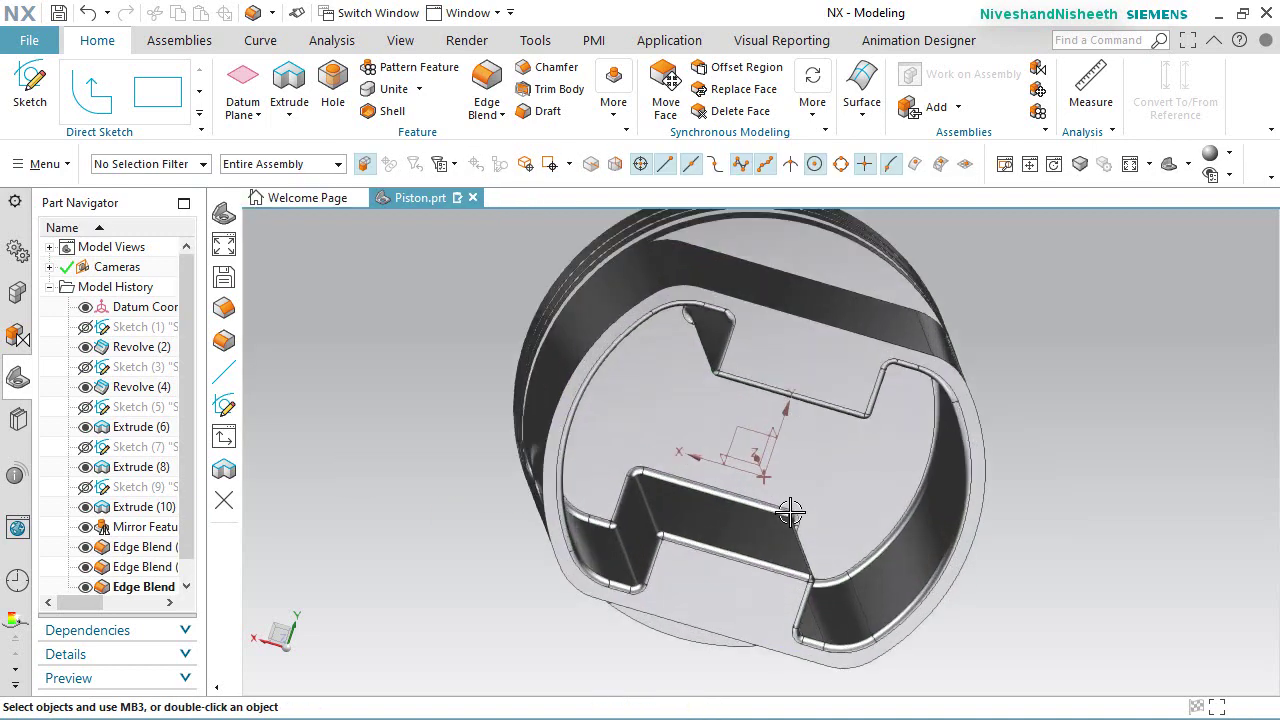
pyautogui.moveTo(790, 513); pyautogui.dragTo(552, 468, button='middle')
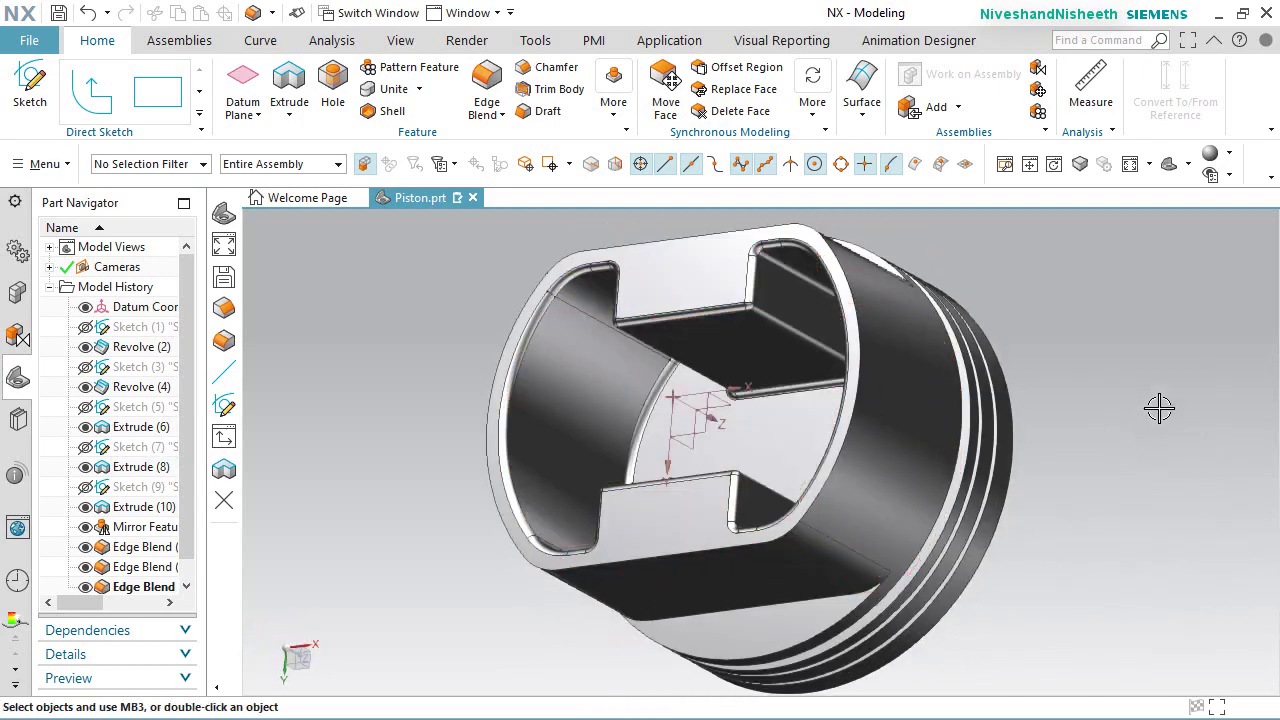
pyautogui.press('Home')
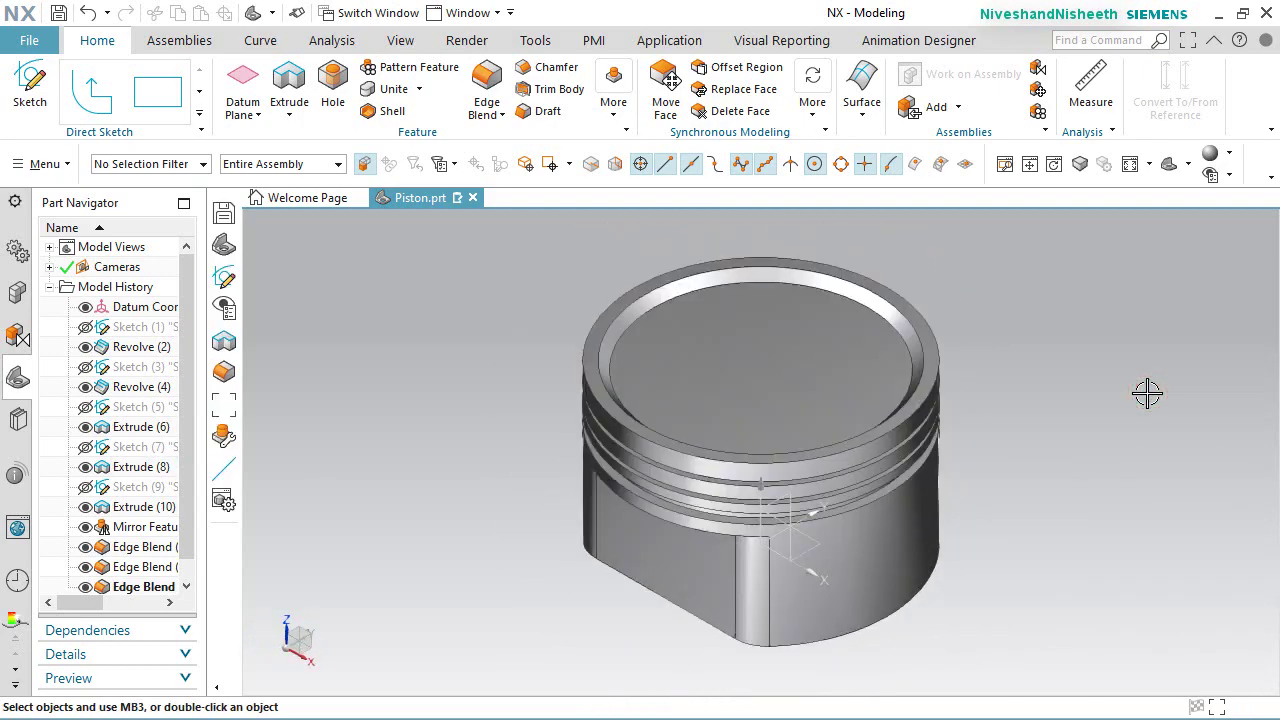
pyautogui.hotkey('ctrl', 's')
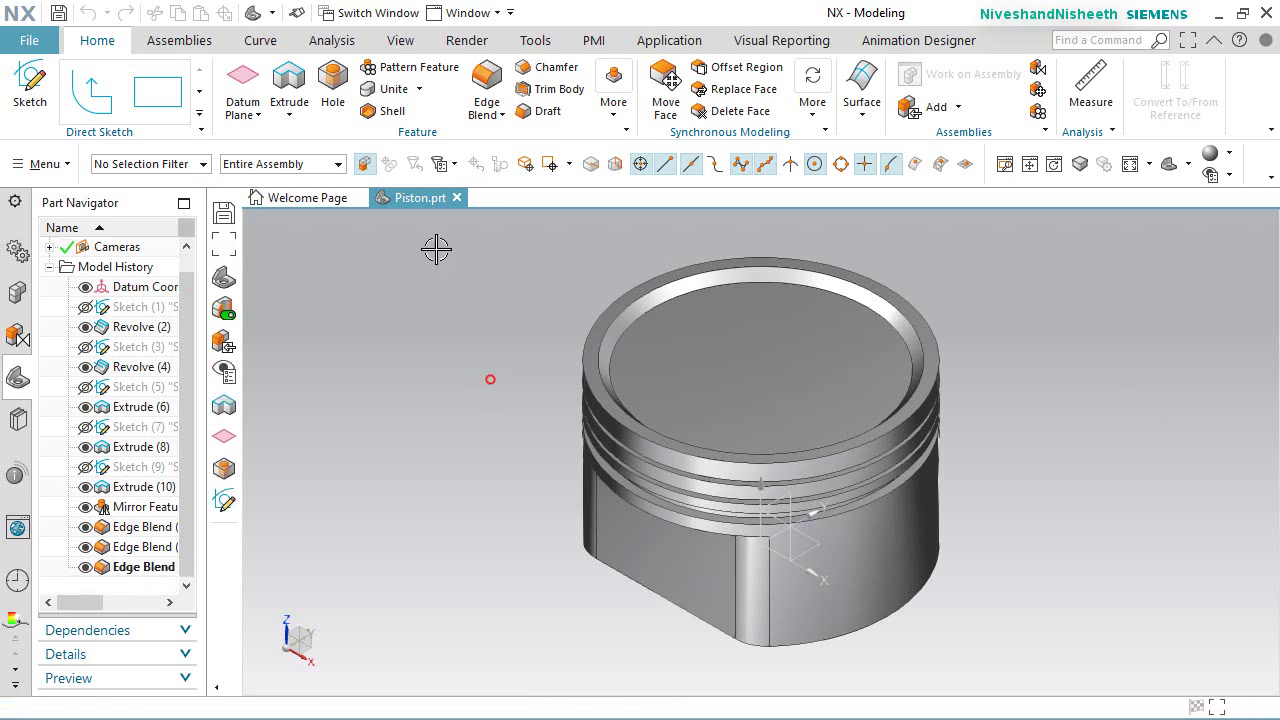
# Step: Start a General Hole and sketch its position point on the flat side face, about 1.01 in across and 0.69 in above the sketch origin
pyautogui.click(331, 78)
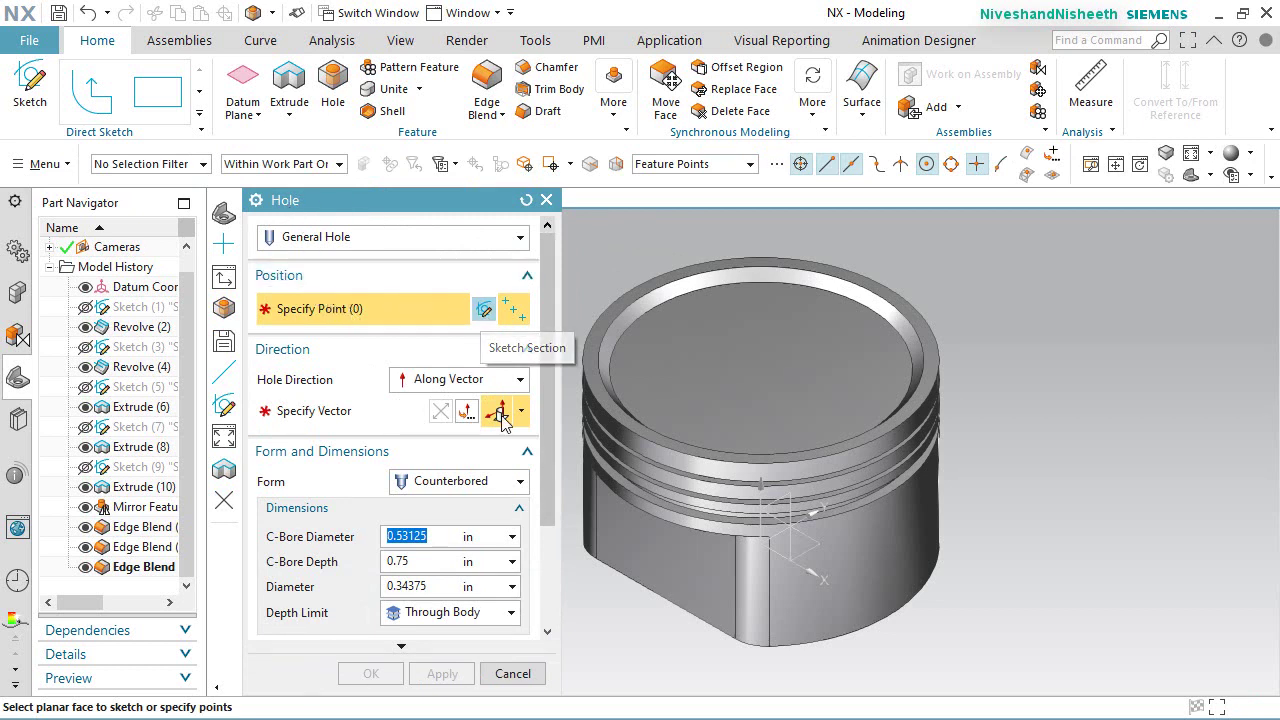
pyautogui.click(660, 545)
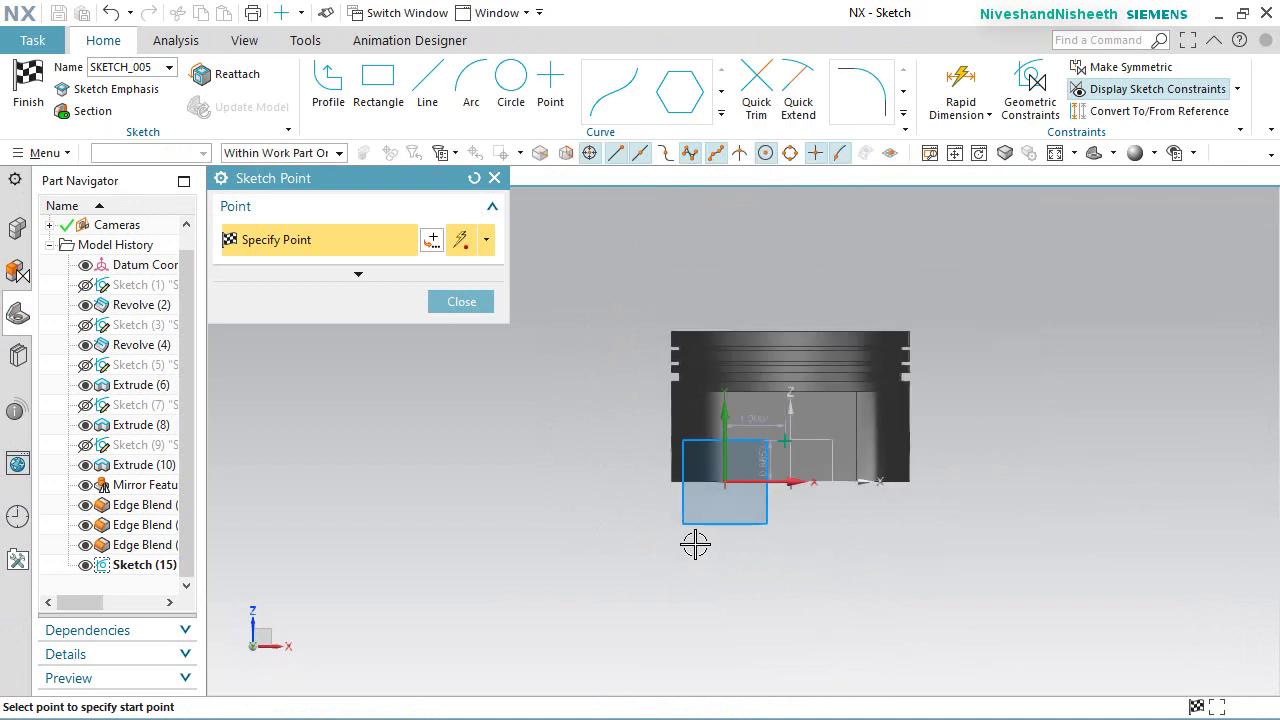
pyautogui.click(455, 309)
# Step: Constrain the hole's position point to lie on the datum Z axis
pyautogui.scroll(1, 749, 383)
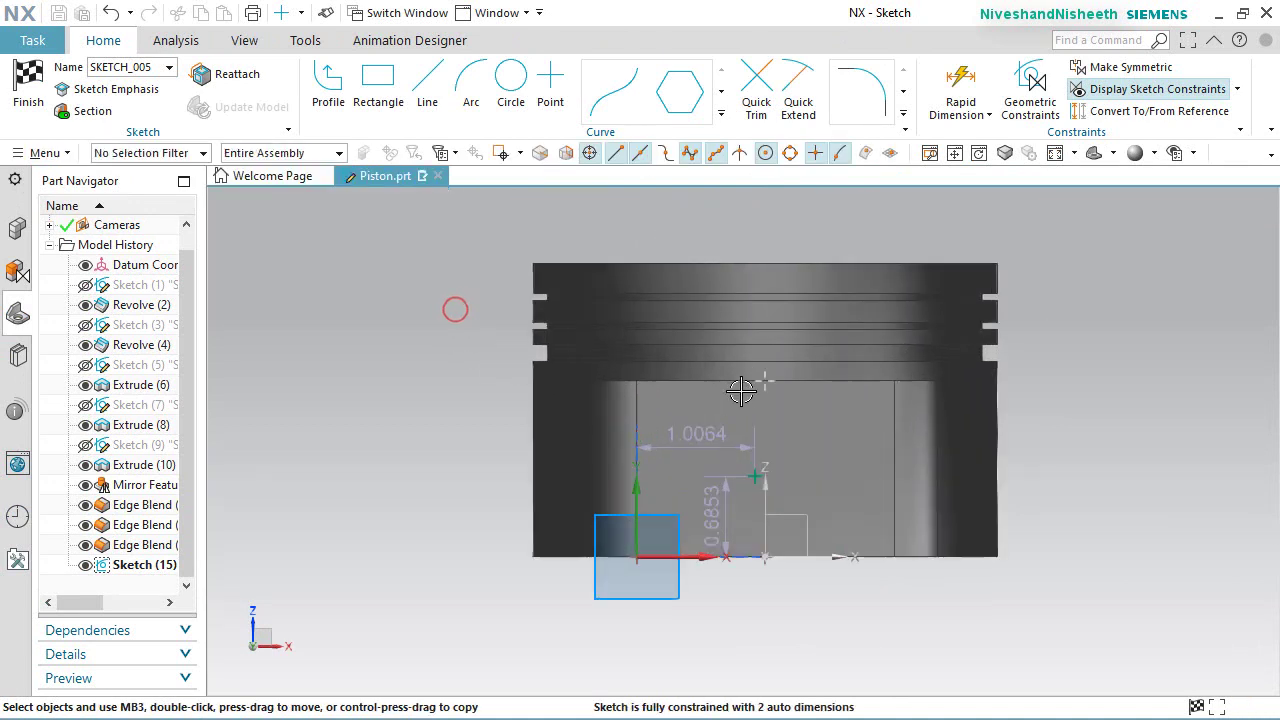
pyautogui.click(757, 477)
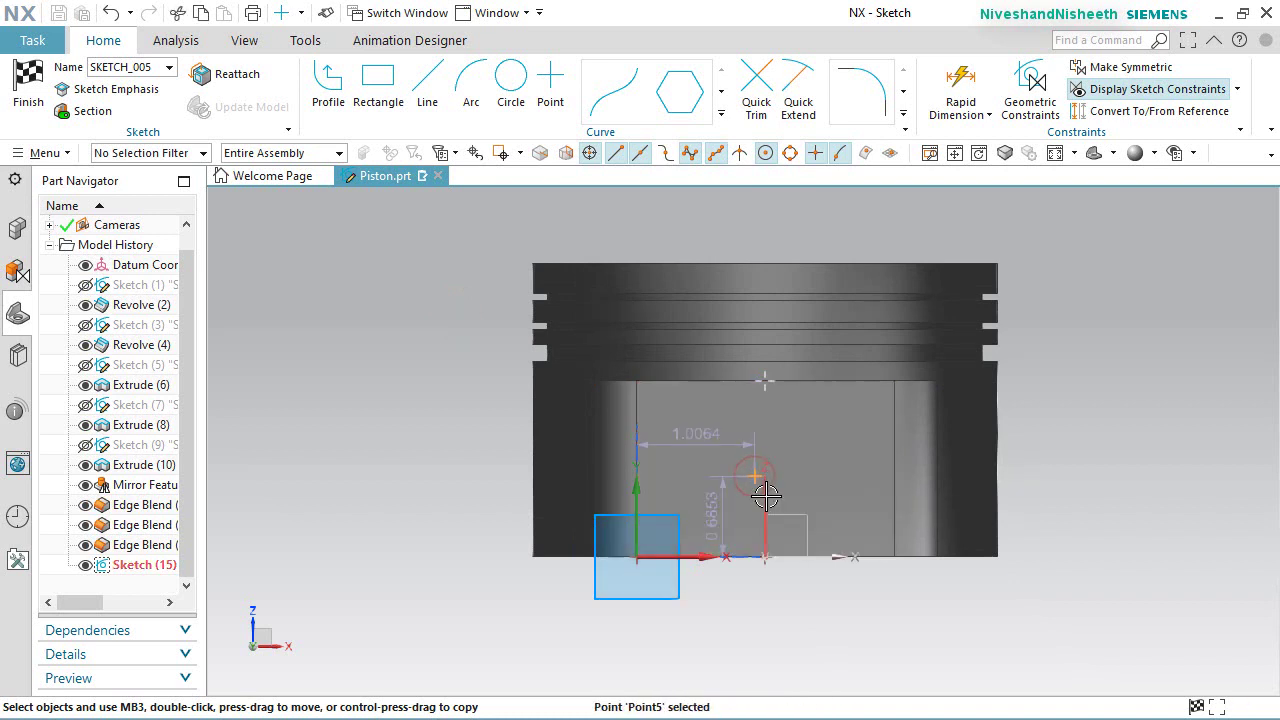
pyautogui.click(766, 496)
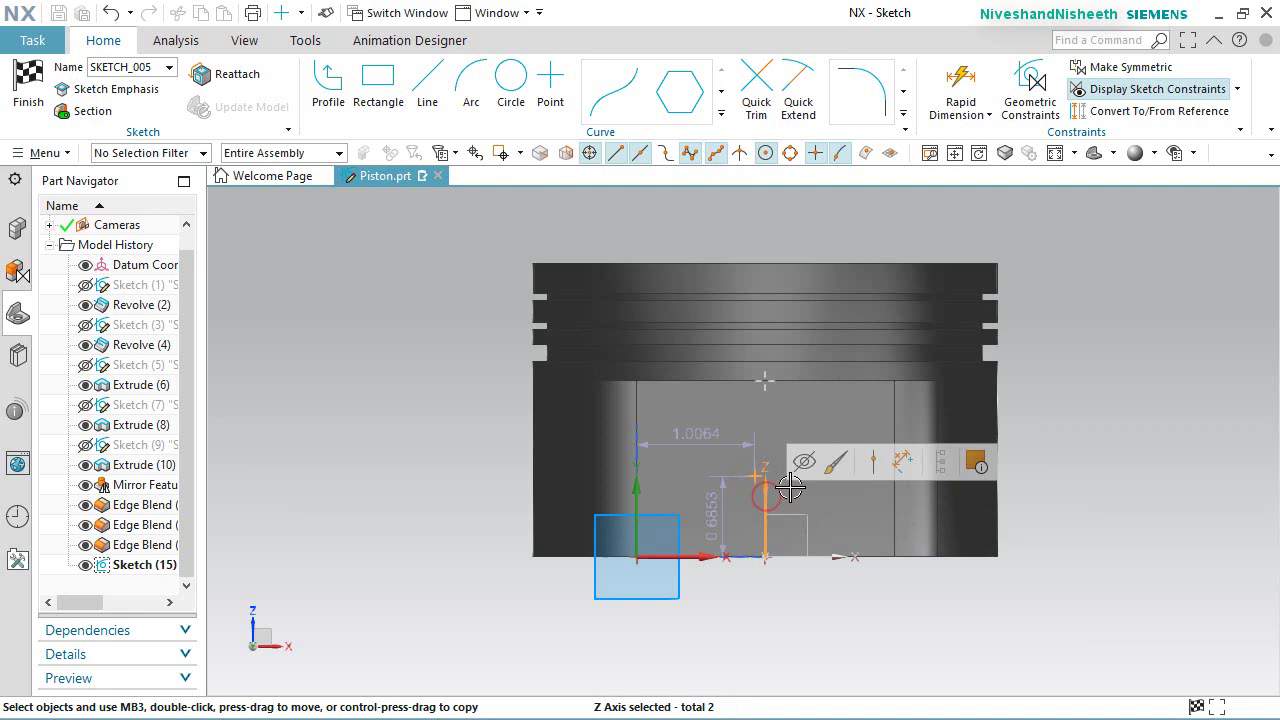
pyautogui.click(874, 463)
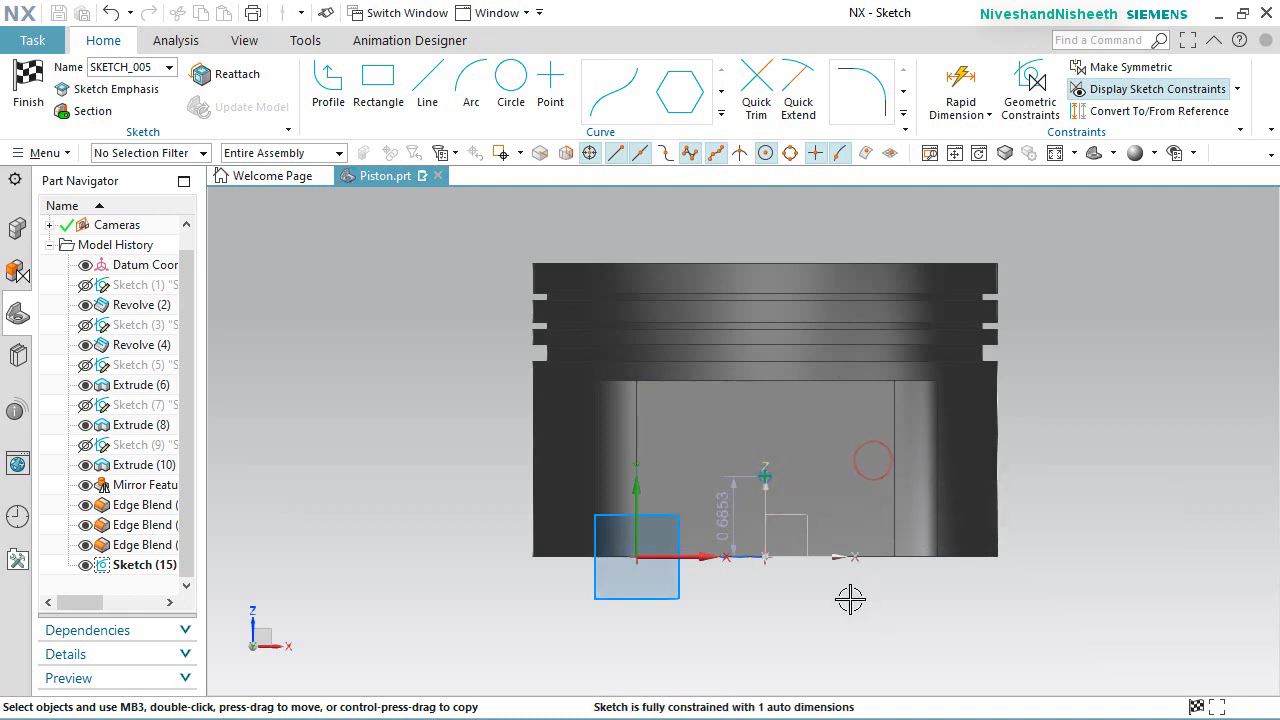
# Step: Project the piston's top face edges into the hole position sketch
pyautogui.scroll(1, 777, 580)
pyautogui.scroll(1, 777, 580)
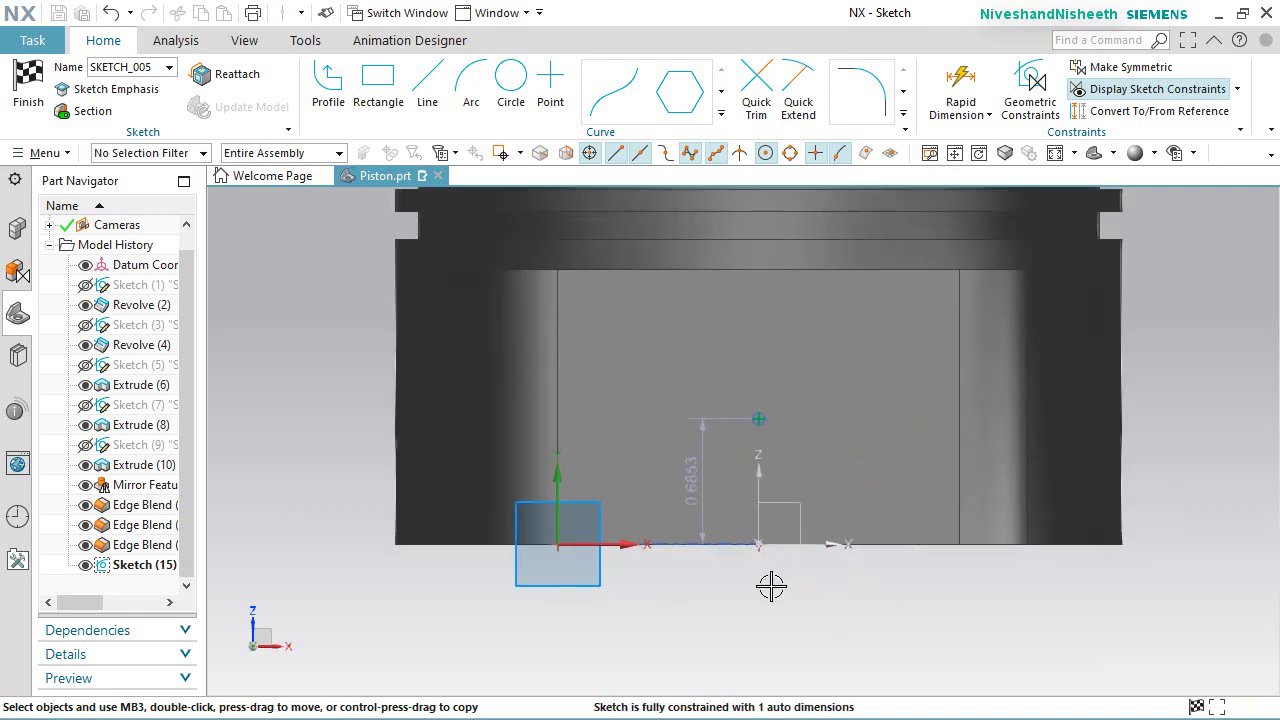
pyautogui.keyDown('shift'); pyautogui.moveTo(766, 602); pyautogui.dragTo(740, 665, button='middle'); pyautogui.keyUp('shift')
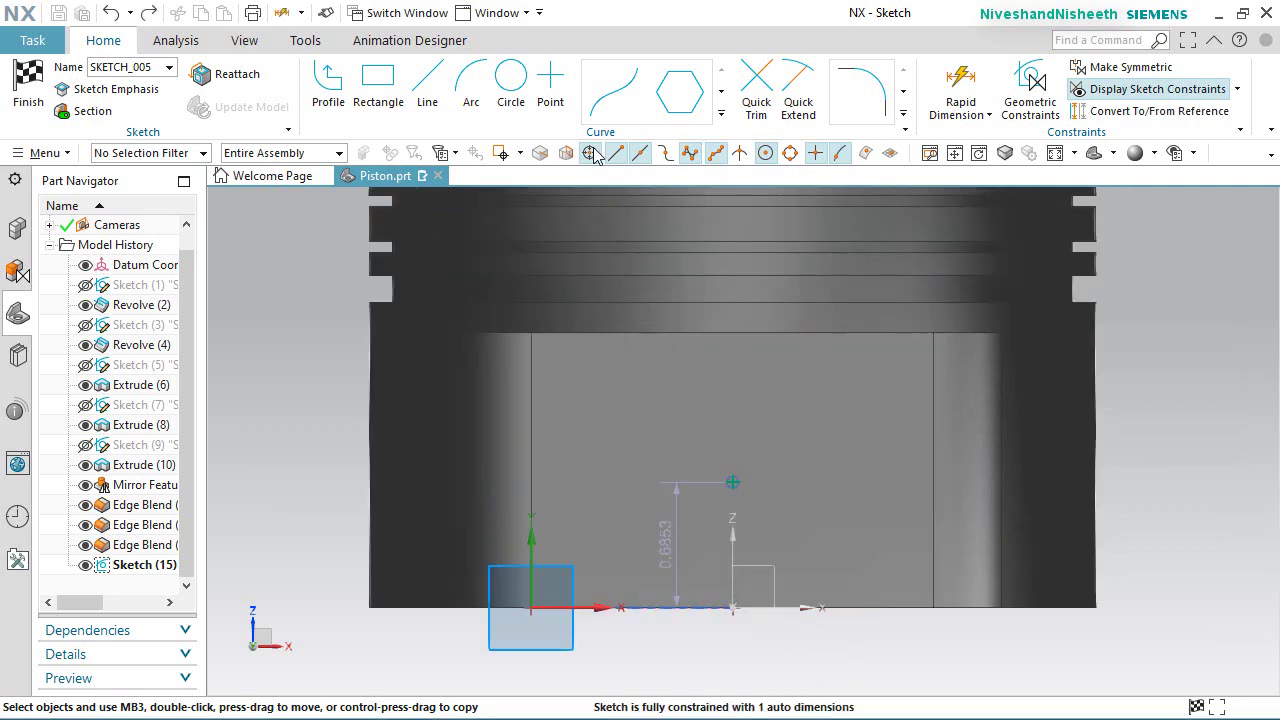
pyautogui.click(724, 118)
pyautogui.click(809, 168)
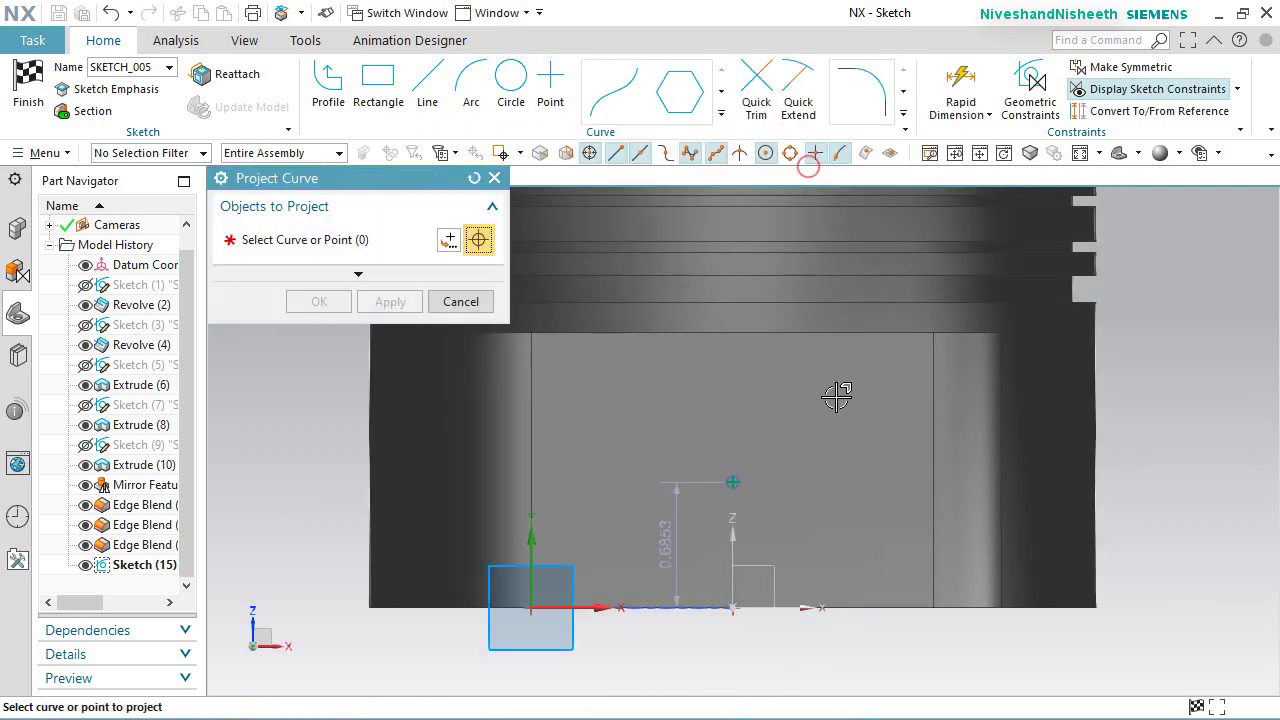
pyautogui.scroll(-2, 837, 397)
pyautogui.click(775, 273)
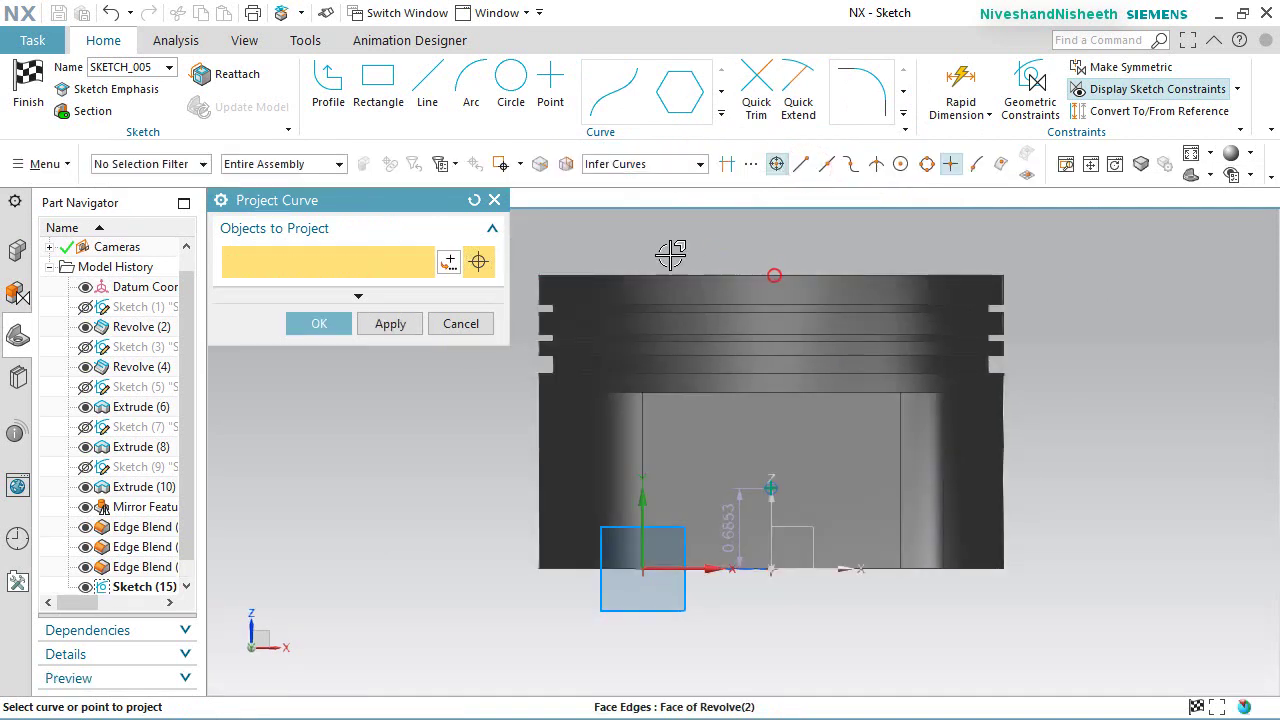
pyautogui.click(340, 320)
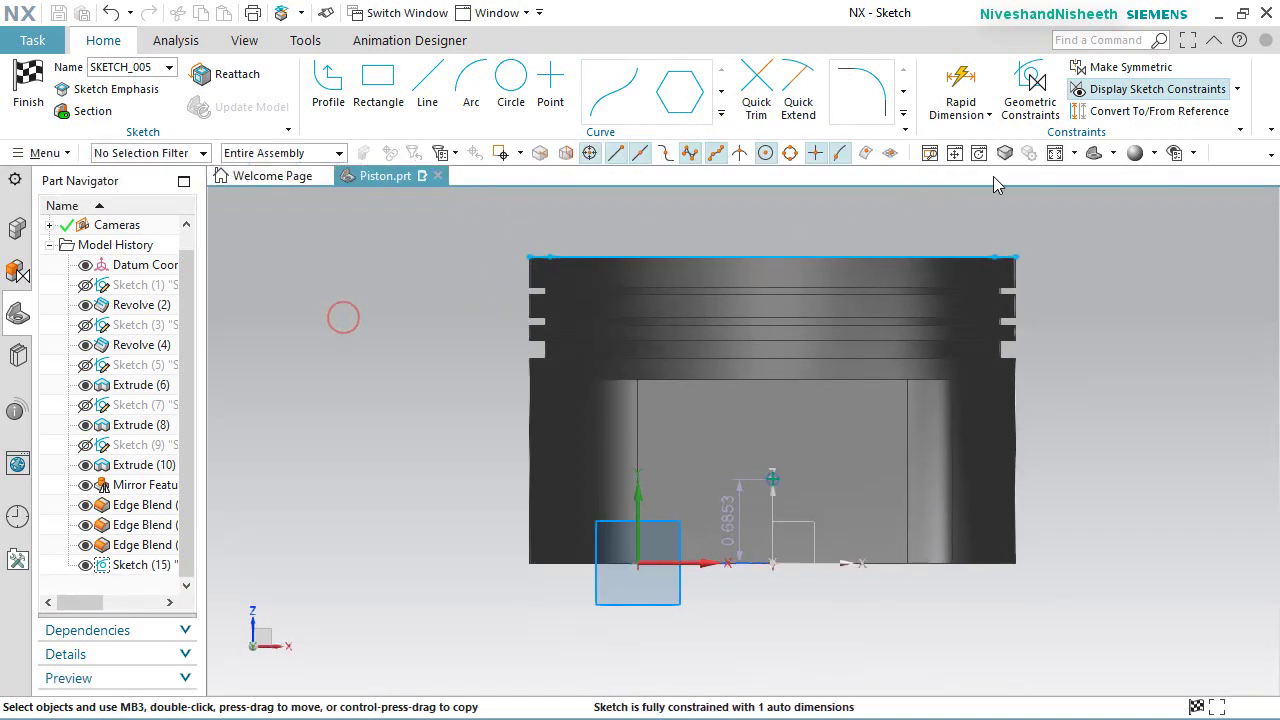
# Step: Convert a projected line along the piston's top edge to a reference curve
pyautogui.click(1100, 111)
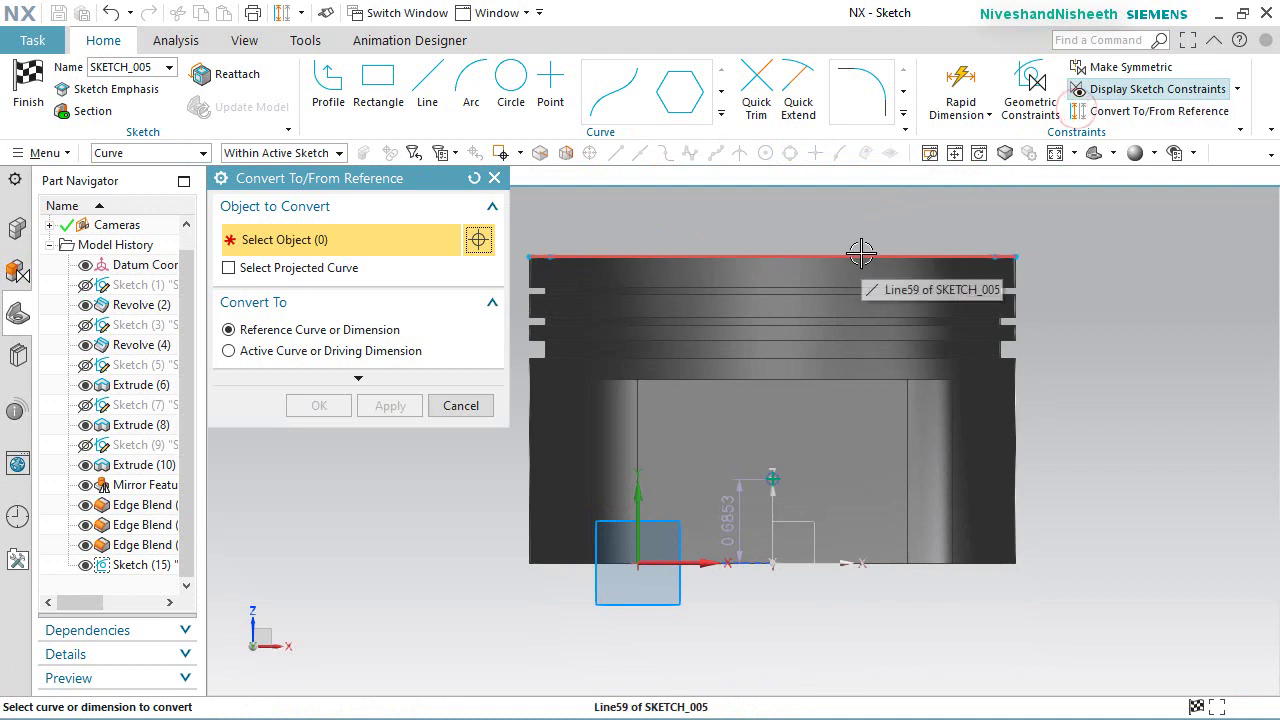
pyautogui.click(861, 254)
pyautogui.click(323, 413)
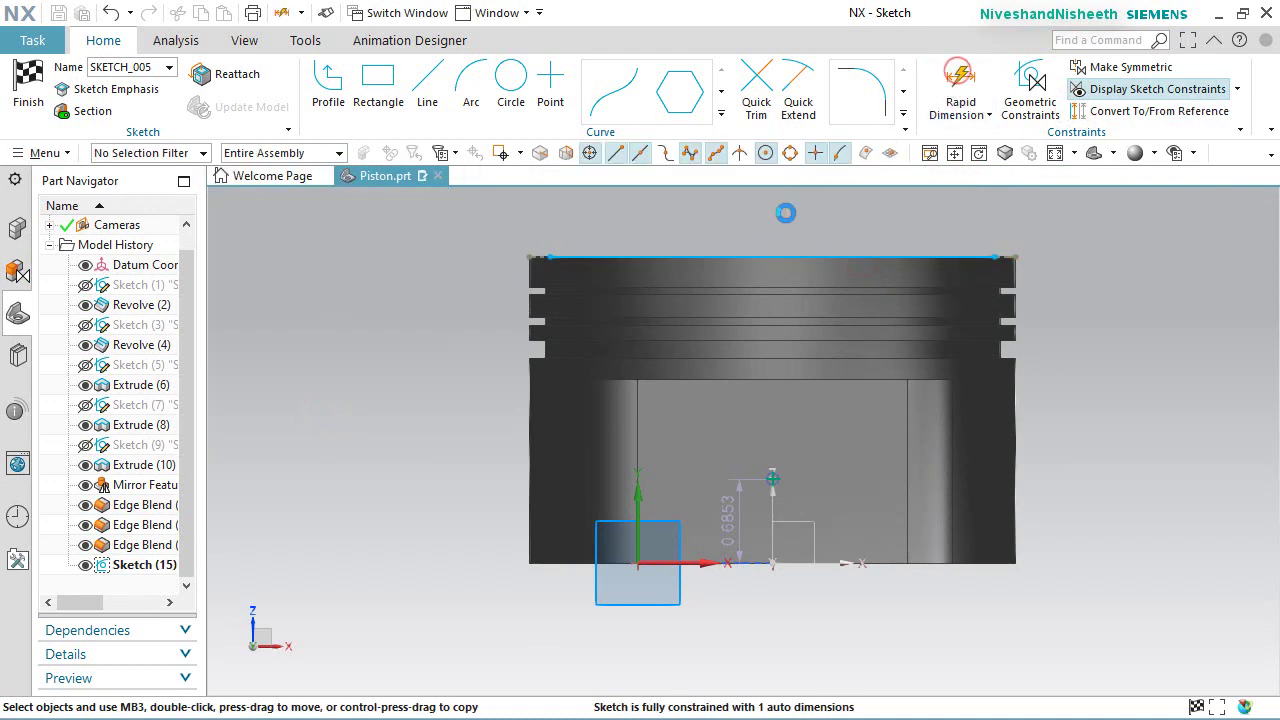
# Step: Dimension the hole's position point 1.7 in below the projected top edge
pyautogui.click(960, 76)
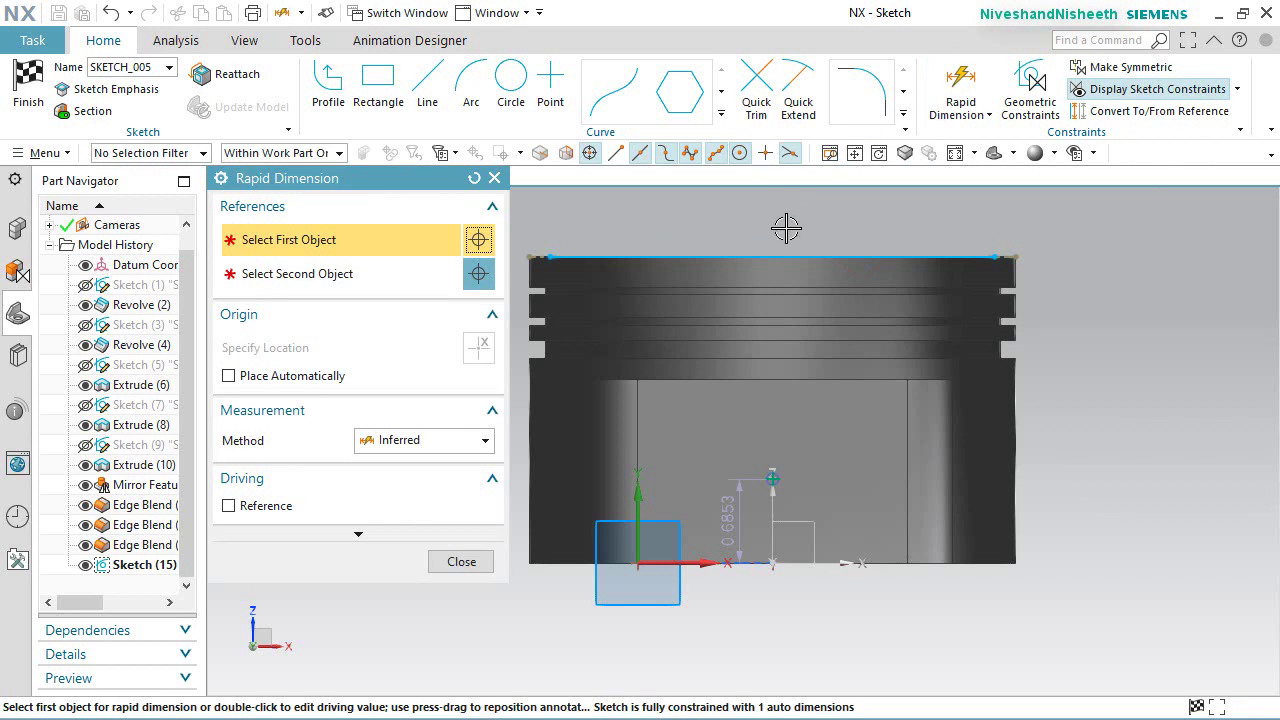
pyautogui.click(790, 255)
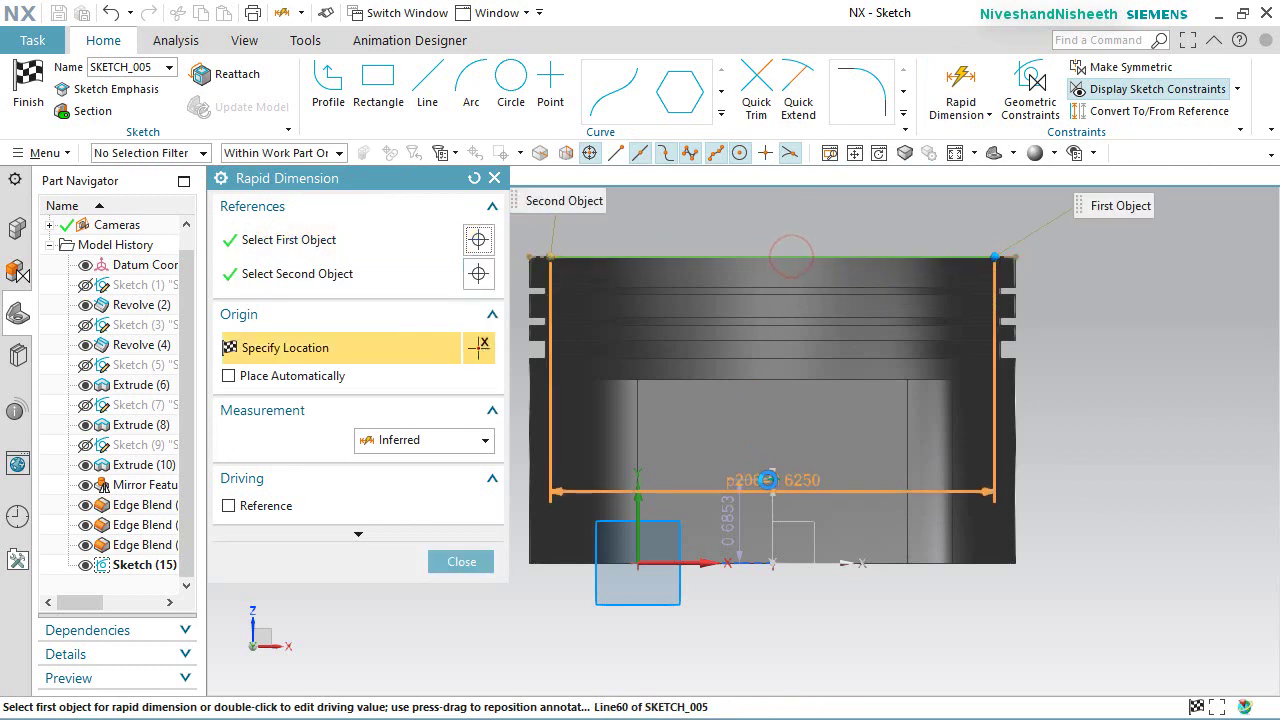
pyautogui.click(772, 478)
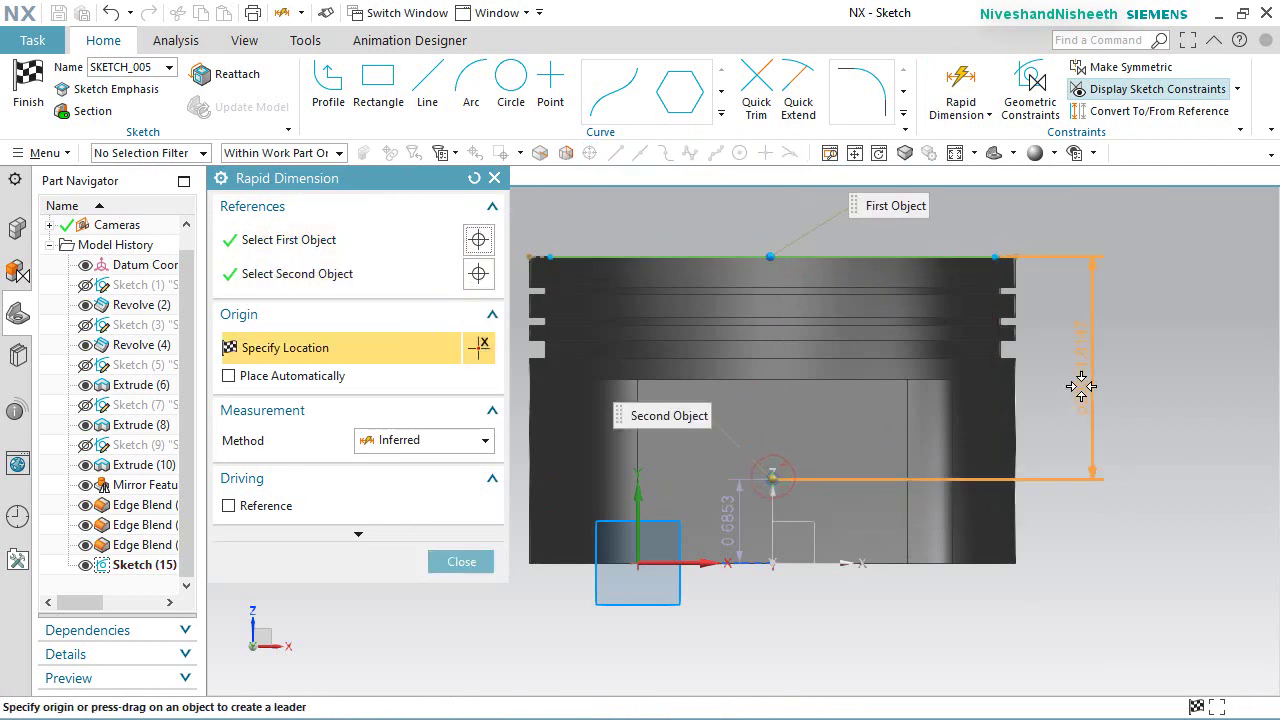
pyautogui.click(1092, 367)
pyautogui.write('1.7')
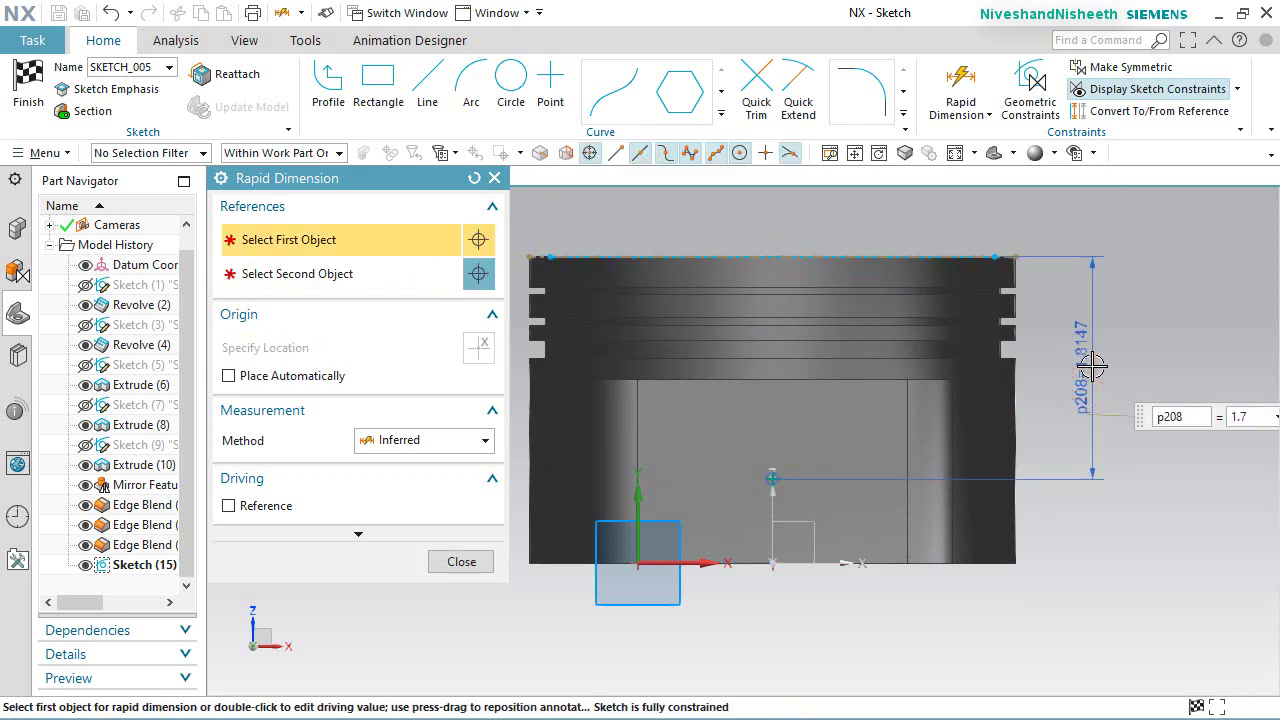
pyautogui.press('Return')
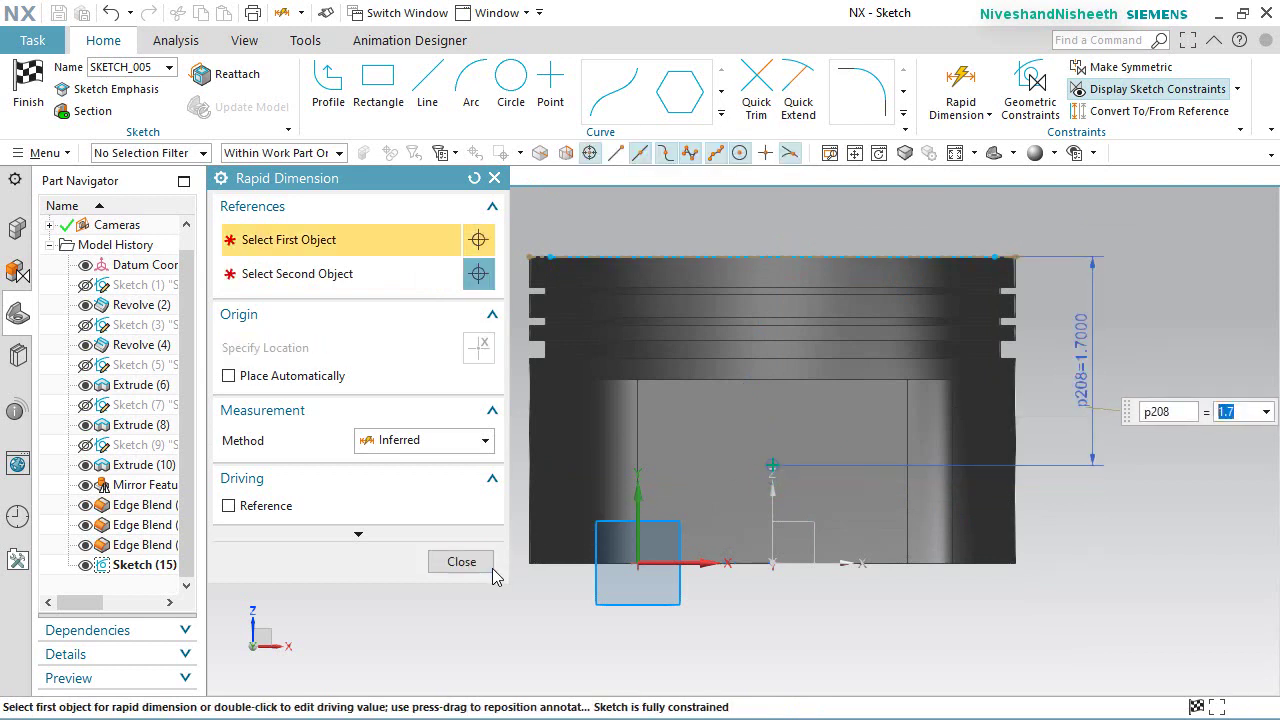
pyautogui.click(461, 561)
# Step: Convert the remaining projected top line to reference and finish the hole position sketch
pyautogui.click(660, 221)
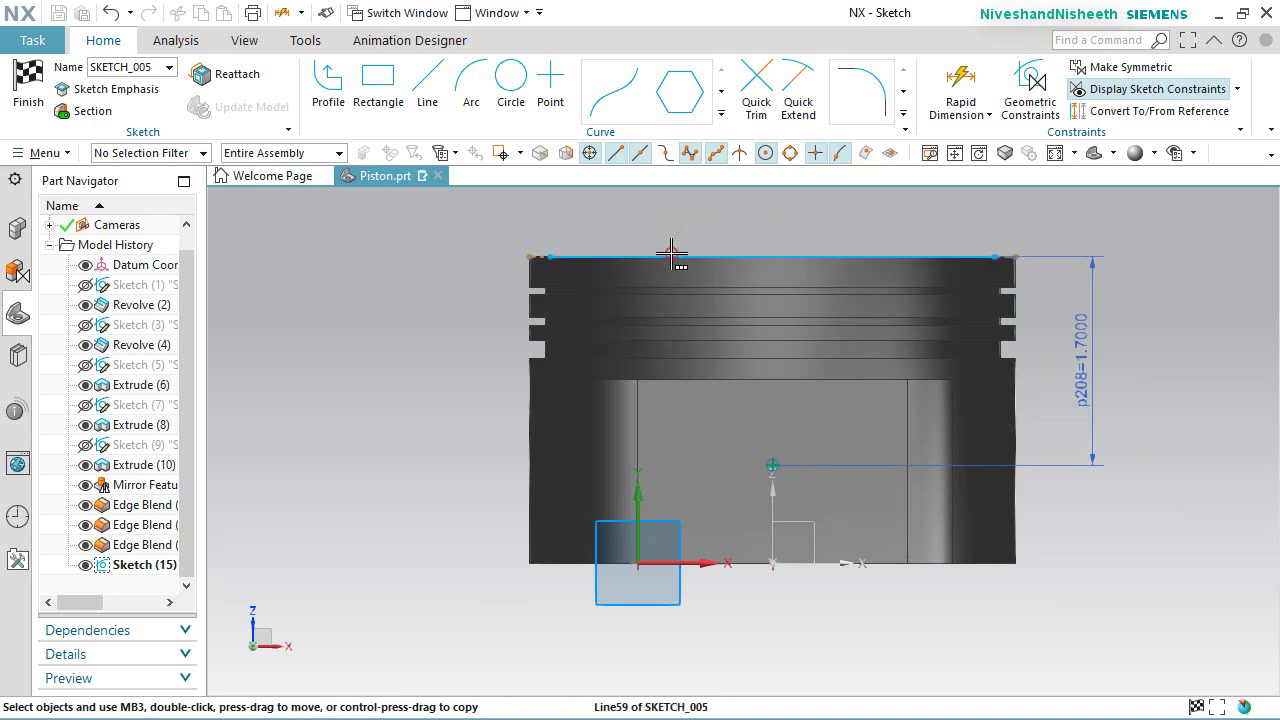
pyautogui.click(671, 254)
pyautogui.click(748, 289)
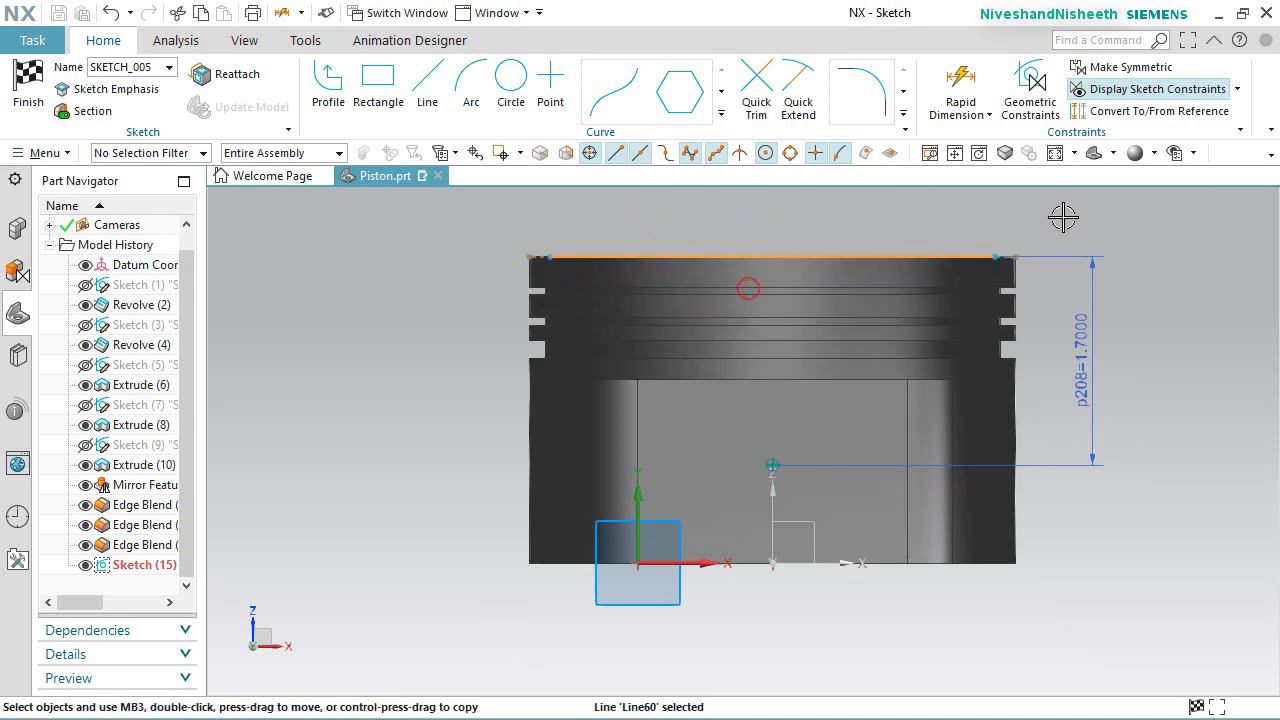
pyautogui.click(1122, 106)
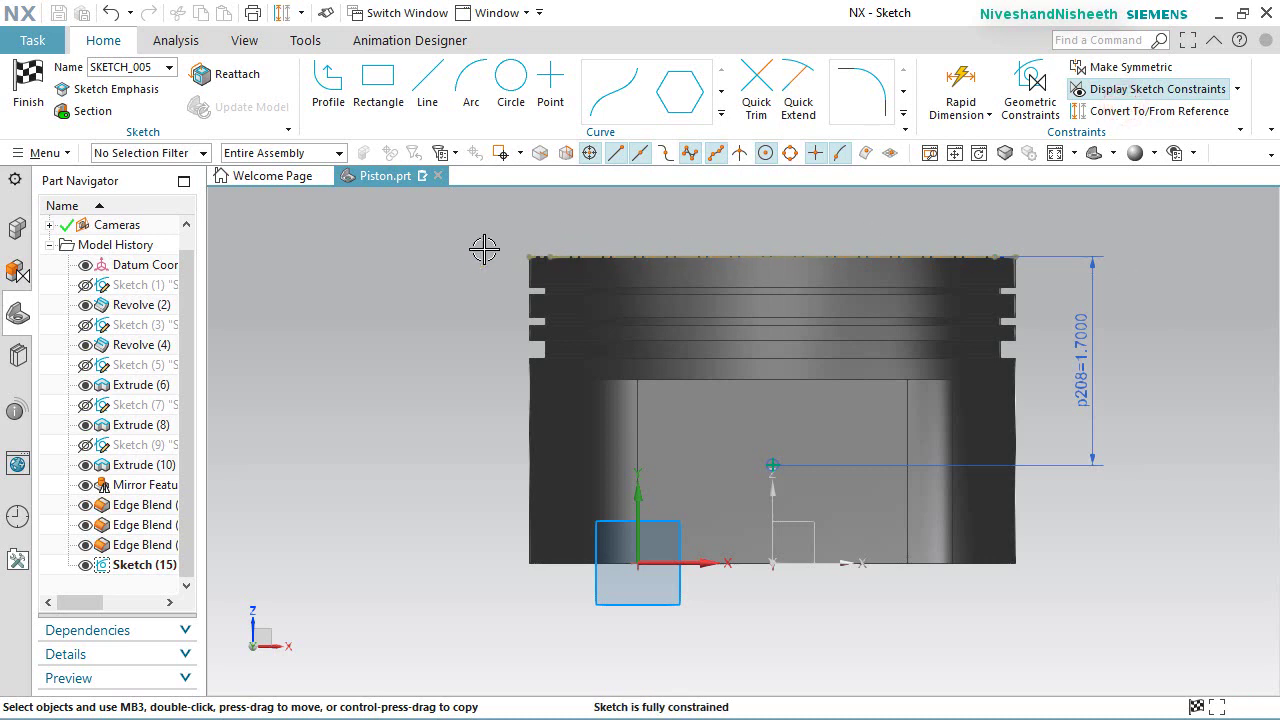
pyautogui.click(28, 80)
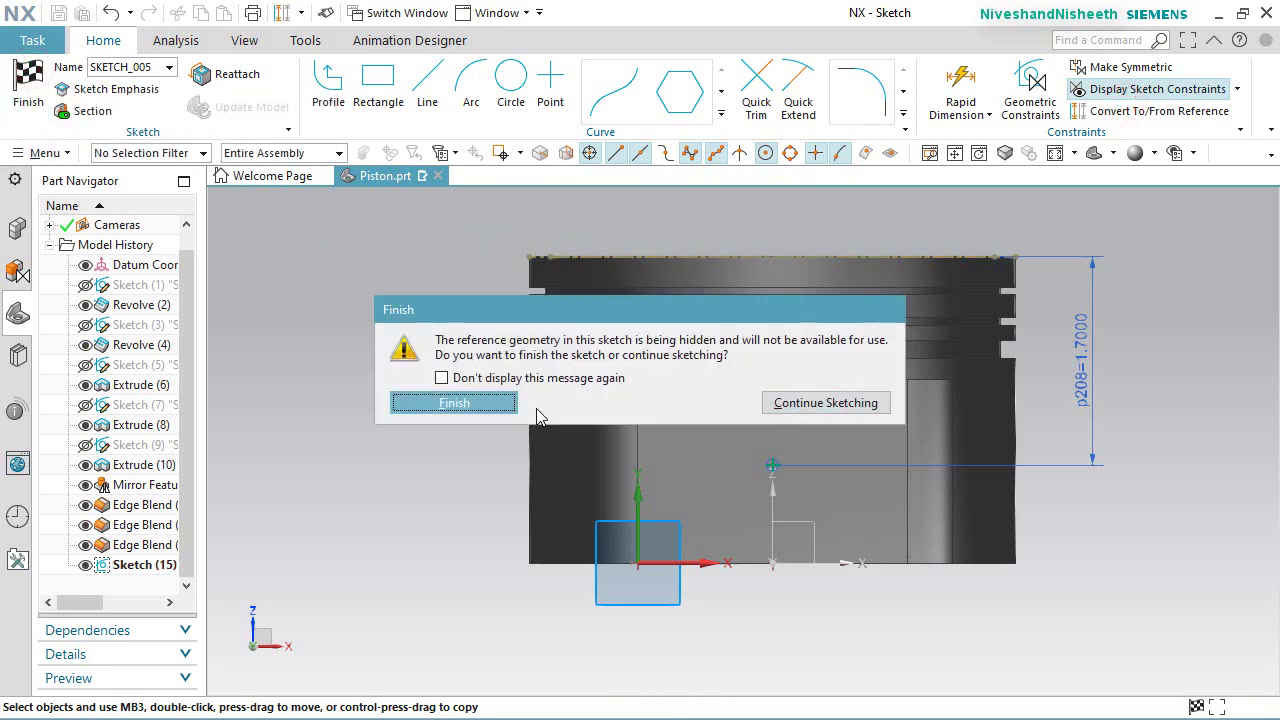
pyautogui.click(485, 403)
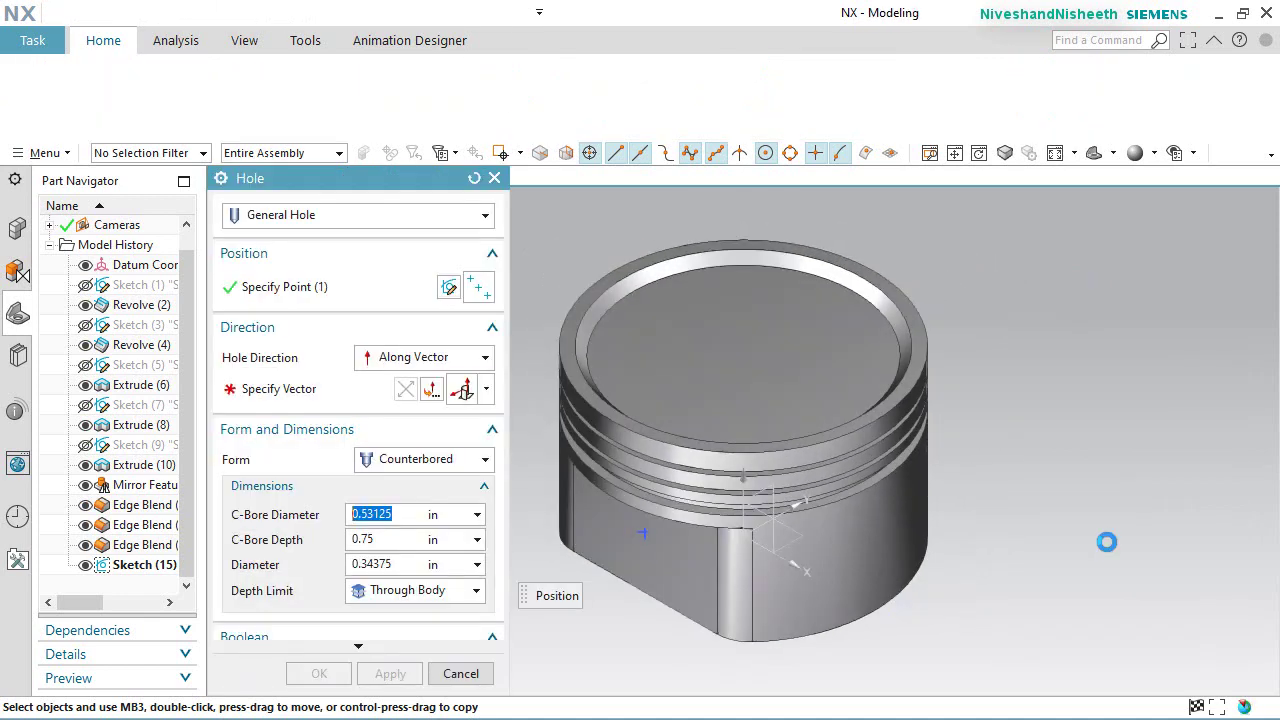
# Step: Set the hole form to Simple with a 0.75 in diameter through the body
pyautogui.click(492, 481)
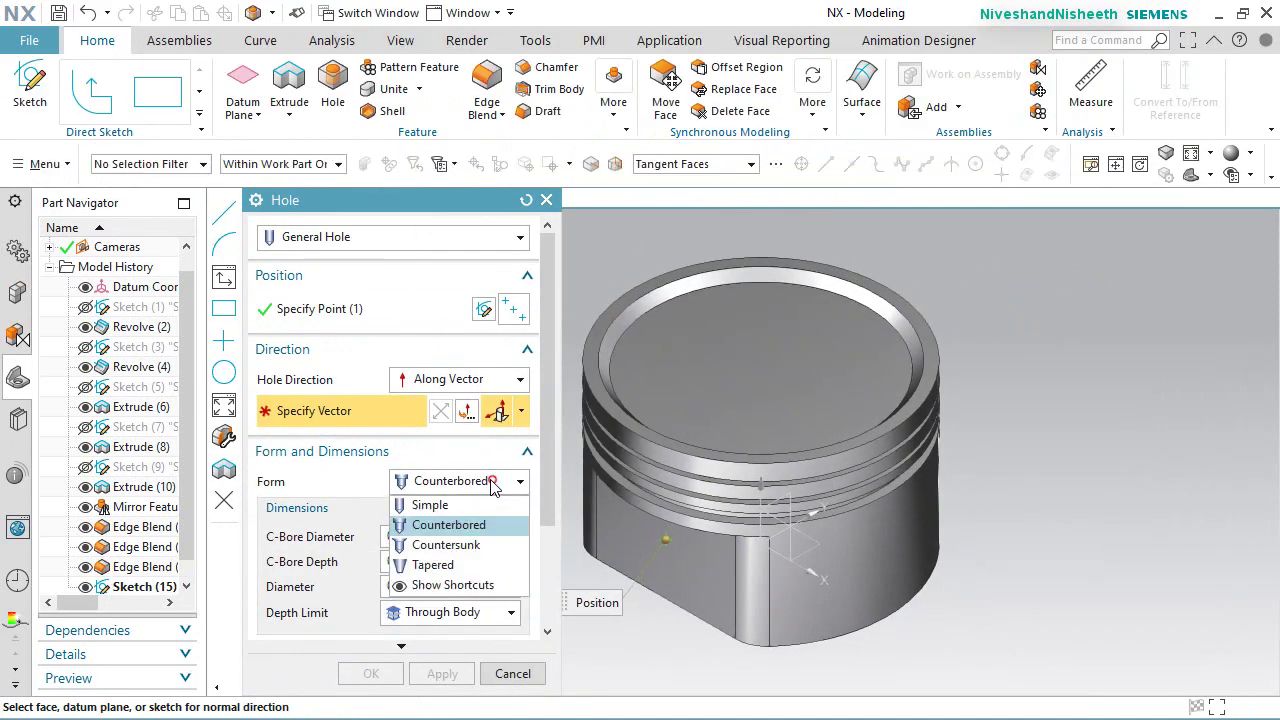
pyautogui.click(431, 507)
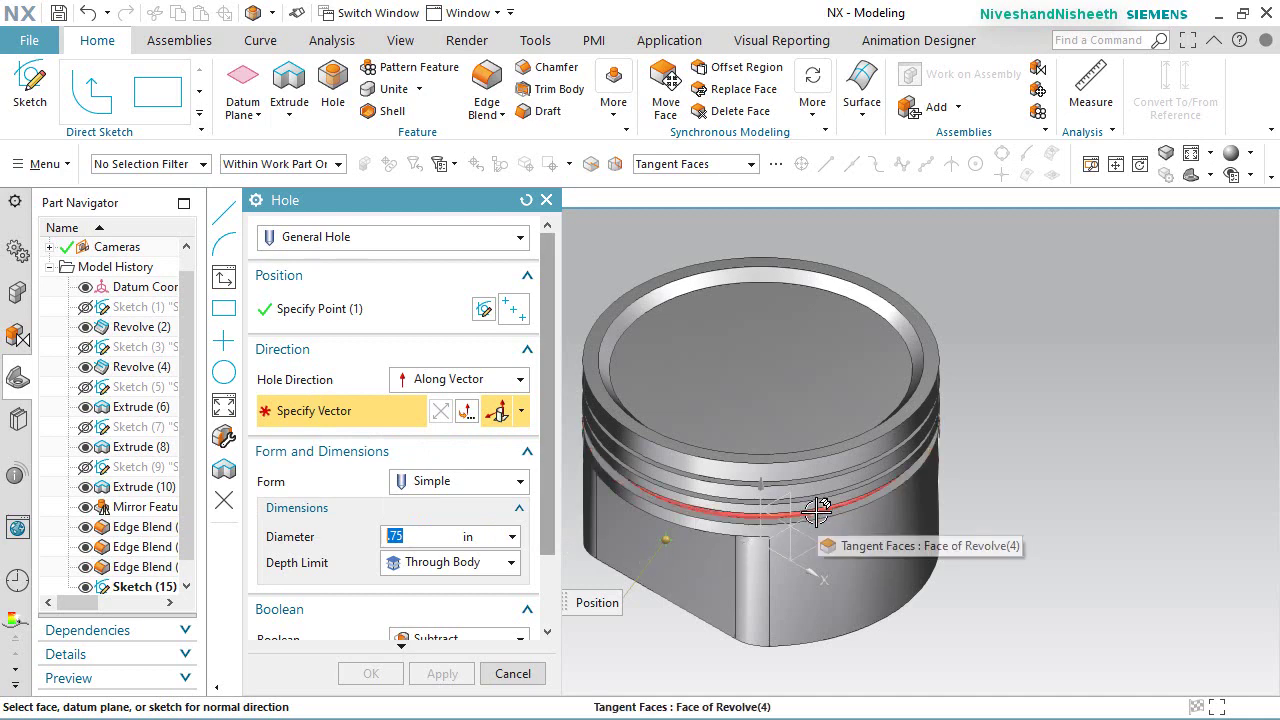
pyautogui.scroll(5, 817, 510)
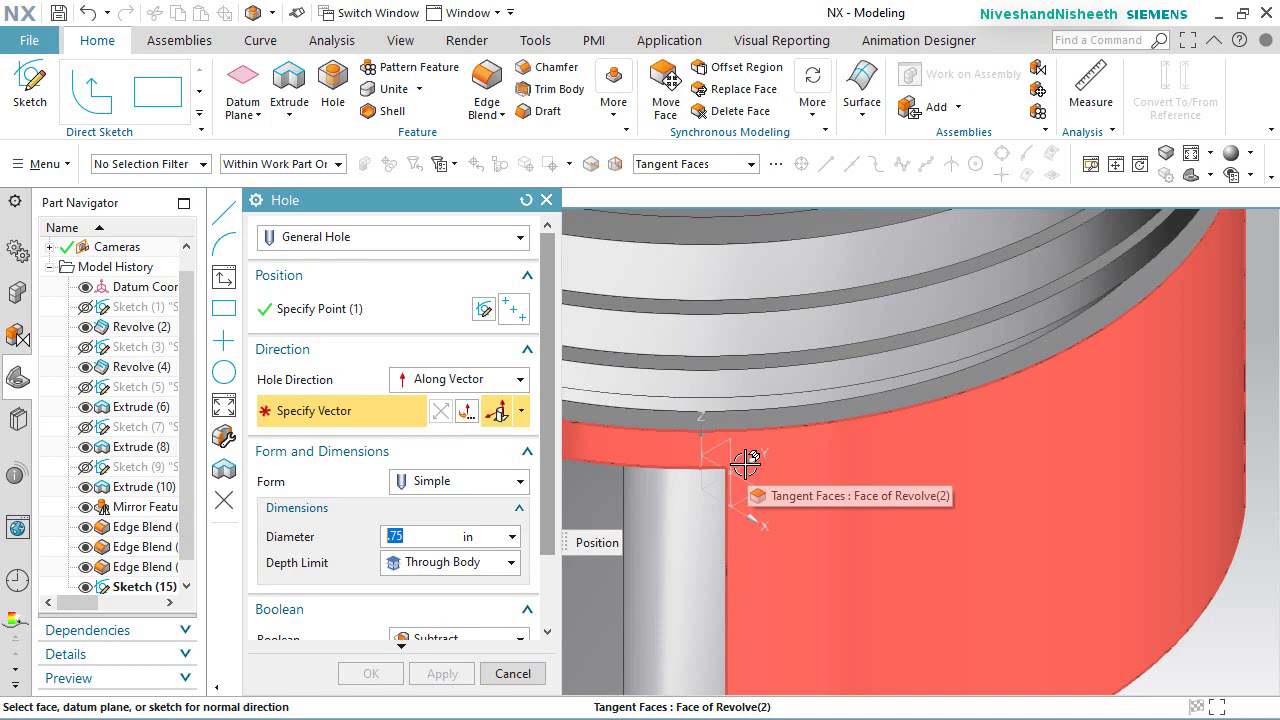
pyautogui.click(746, 462)
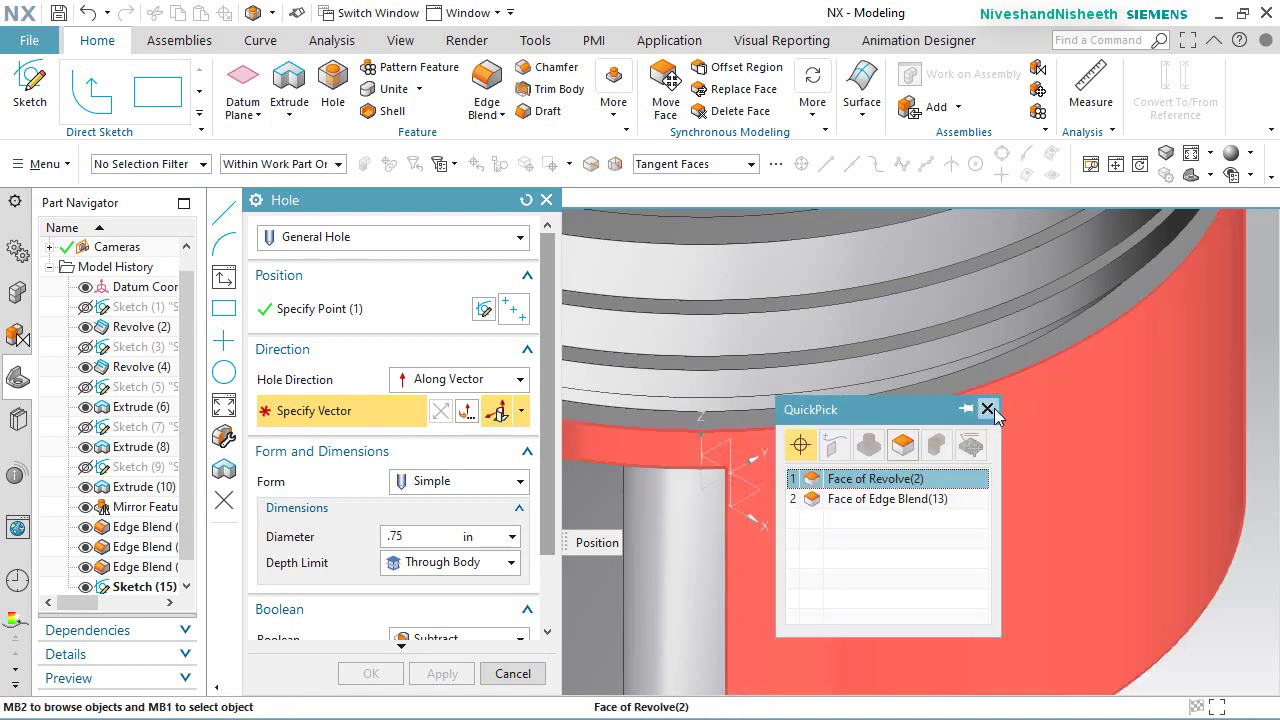
pyautogui.click(987, 409)
pyautogui.scroll(-4, 991, 406)
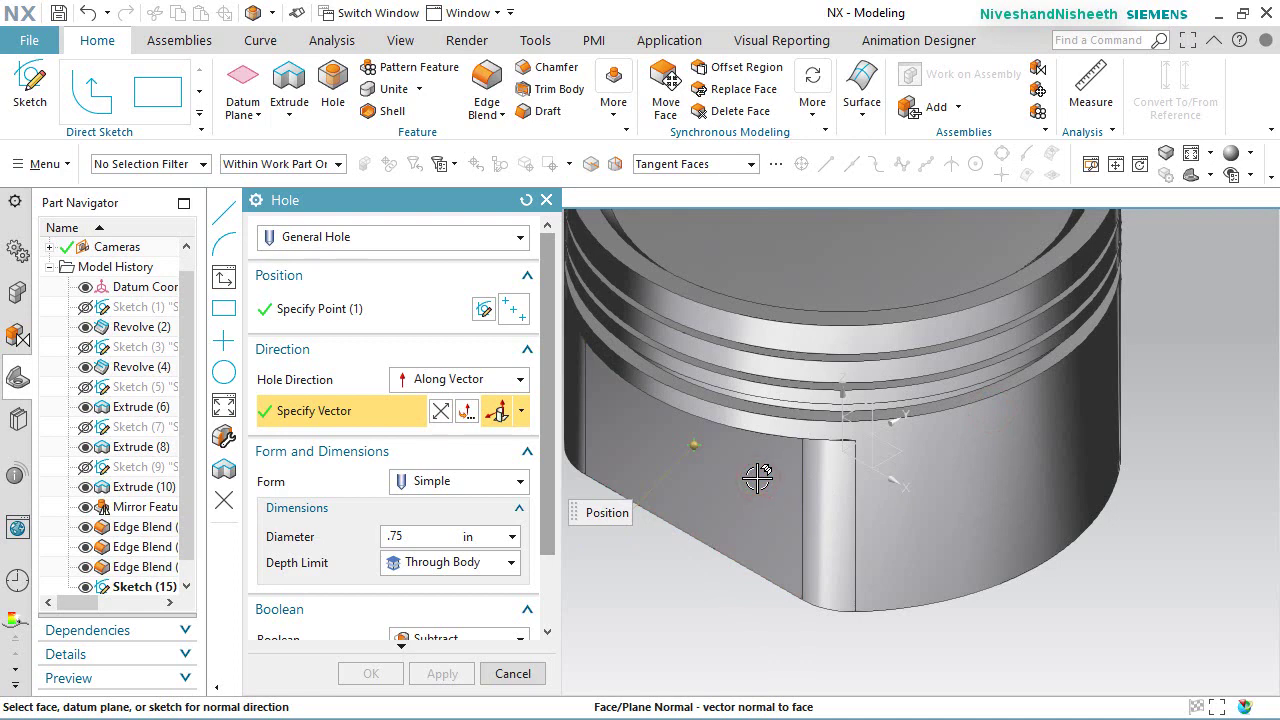
# Step: Orient the hole normal to the flat side face, reverse it into the body, and create it as a Subtract
pyautogui.click(758, 479)
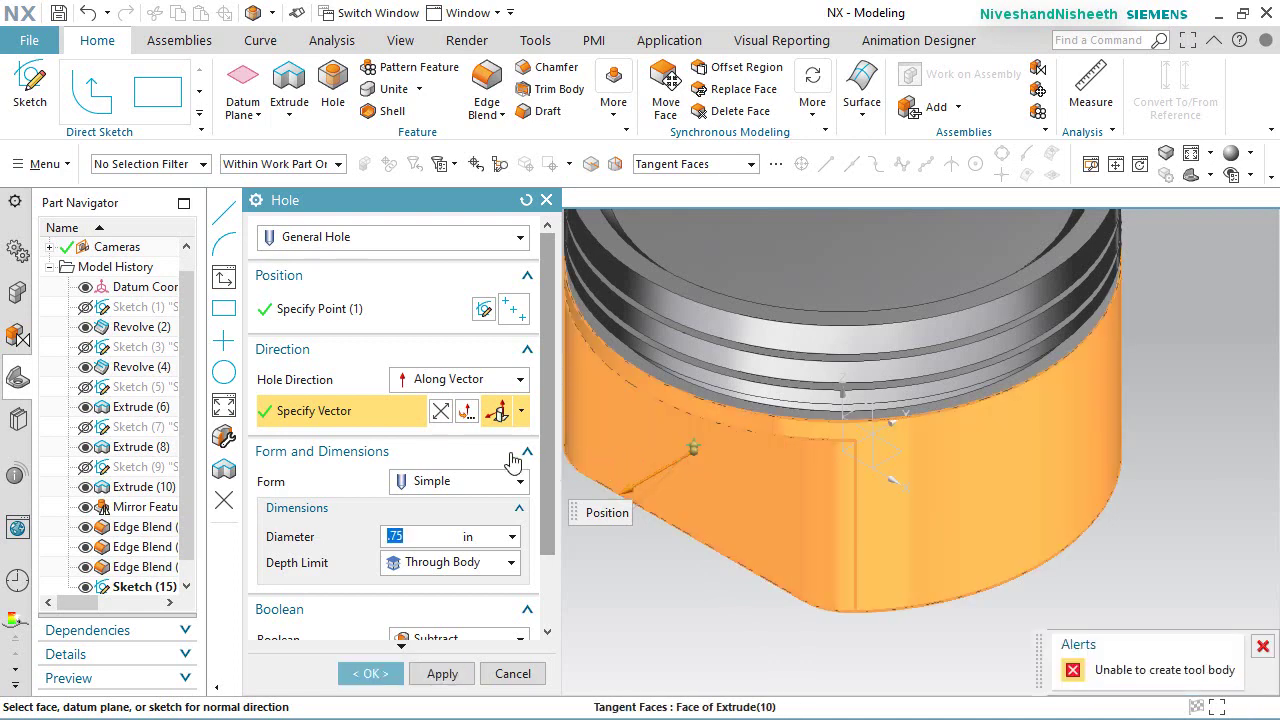
pyautogui.click(441, 413)
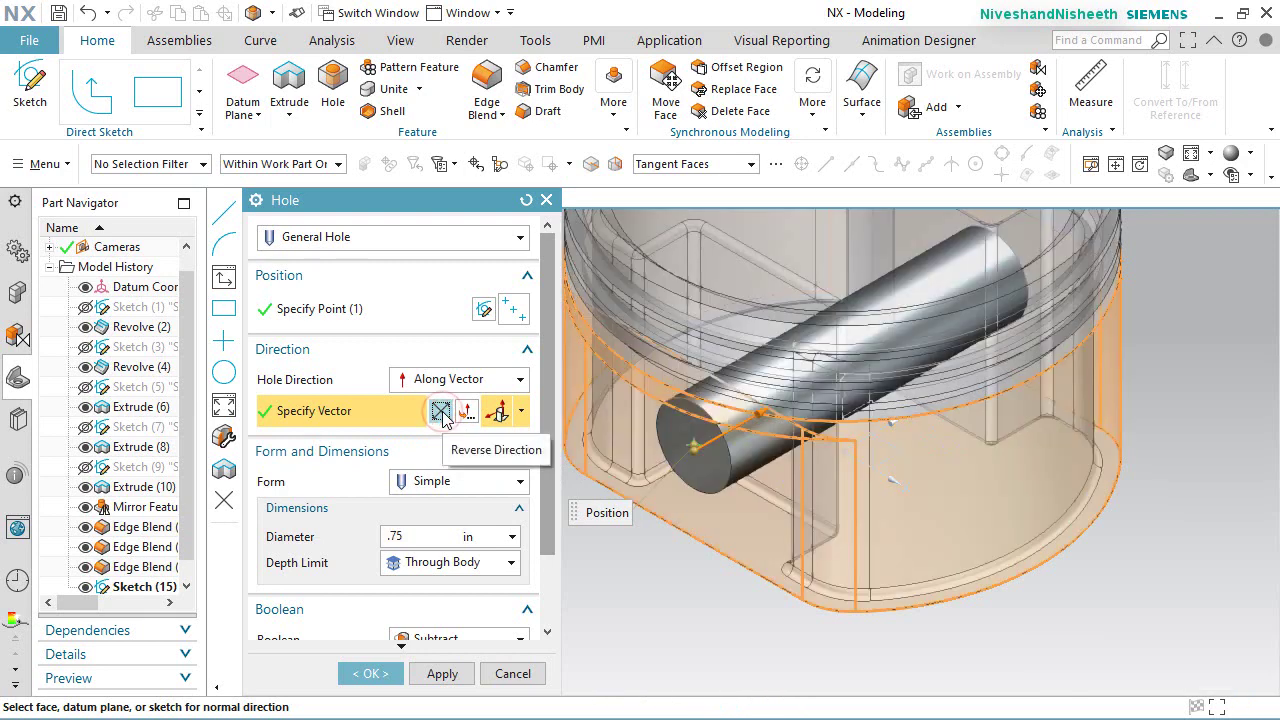
pyautogui.moveTo(549, 466); pyautogui.dragTo(549, 546)
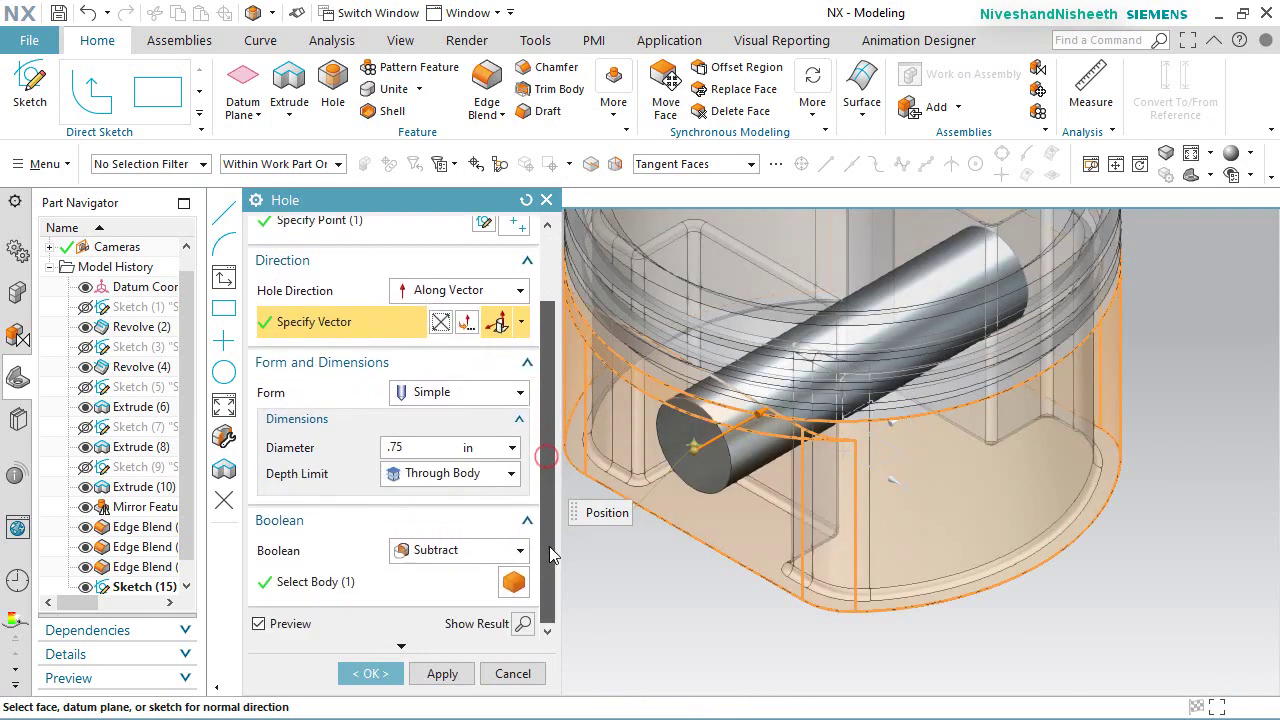
pyautogui.click(381, 684)
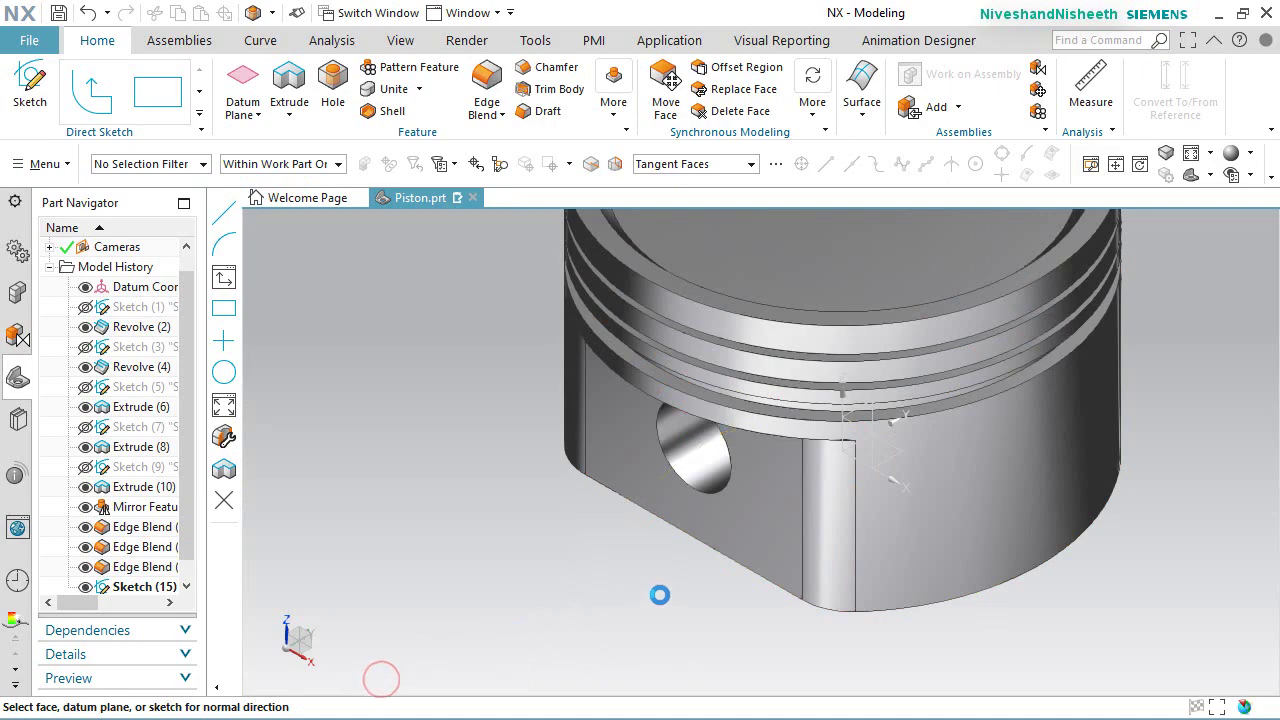
# Step: Restore the trimetric view and save the Piston.prt part file with the new side hole
pyautogui.moveTo(660, 594); pyautogui.dragTo(571, 428, button='middle')
pyautogui.press('Home')
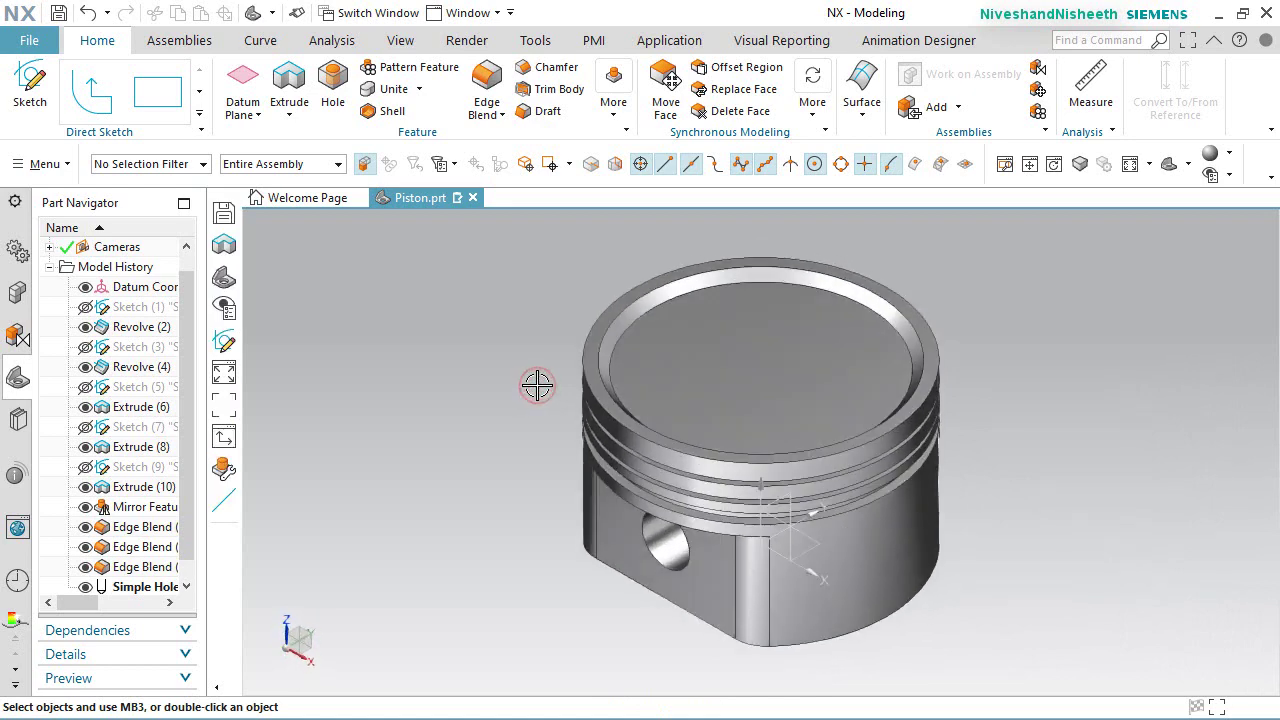
pyautogui.hotkey('ctrl', 's')
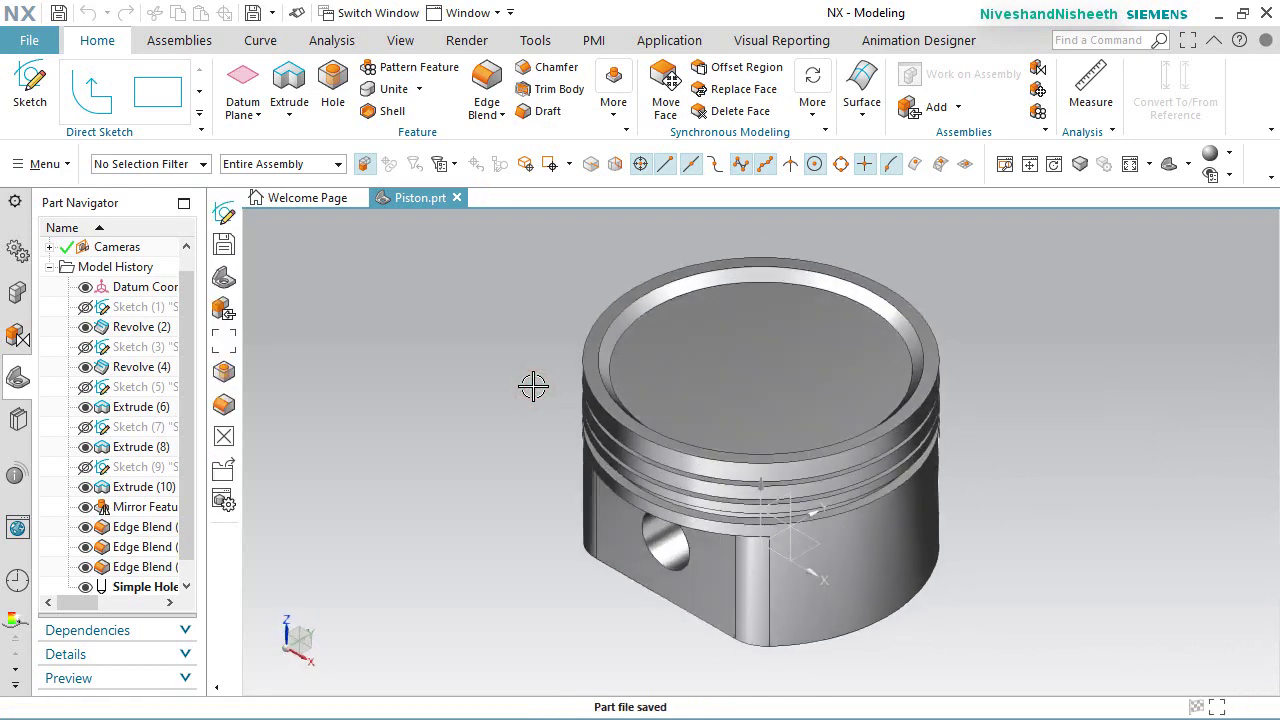
# Step: Create a new sketch on the YZ plane of the datum coordinate system
pyautogui.click(33, 92)
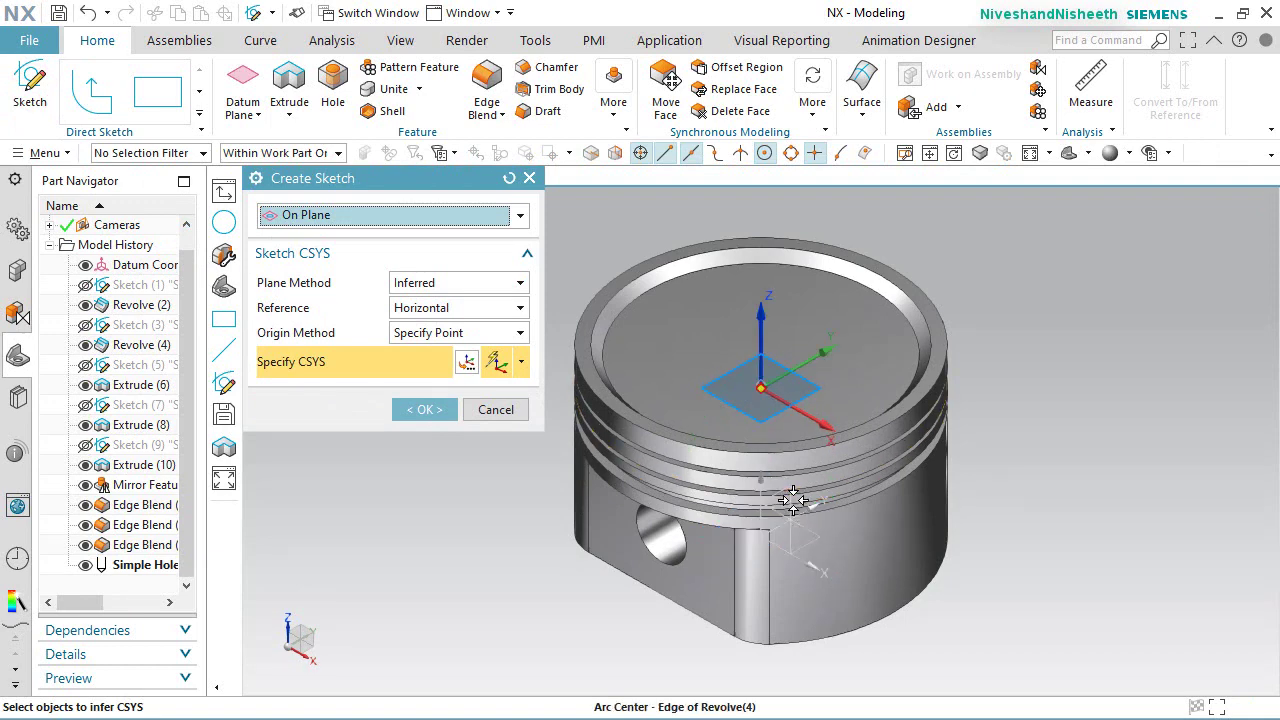
pyautogui.scroll(1, 789, 523)
pyautogui.scroll(3, 789, 523)
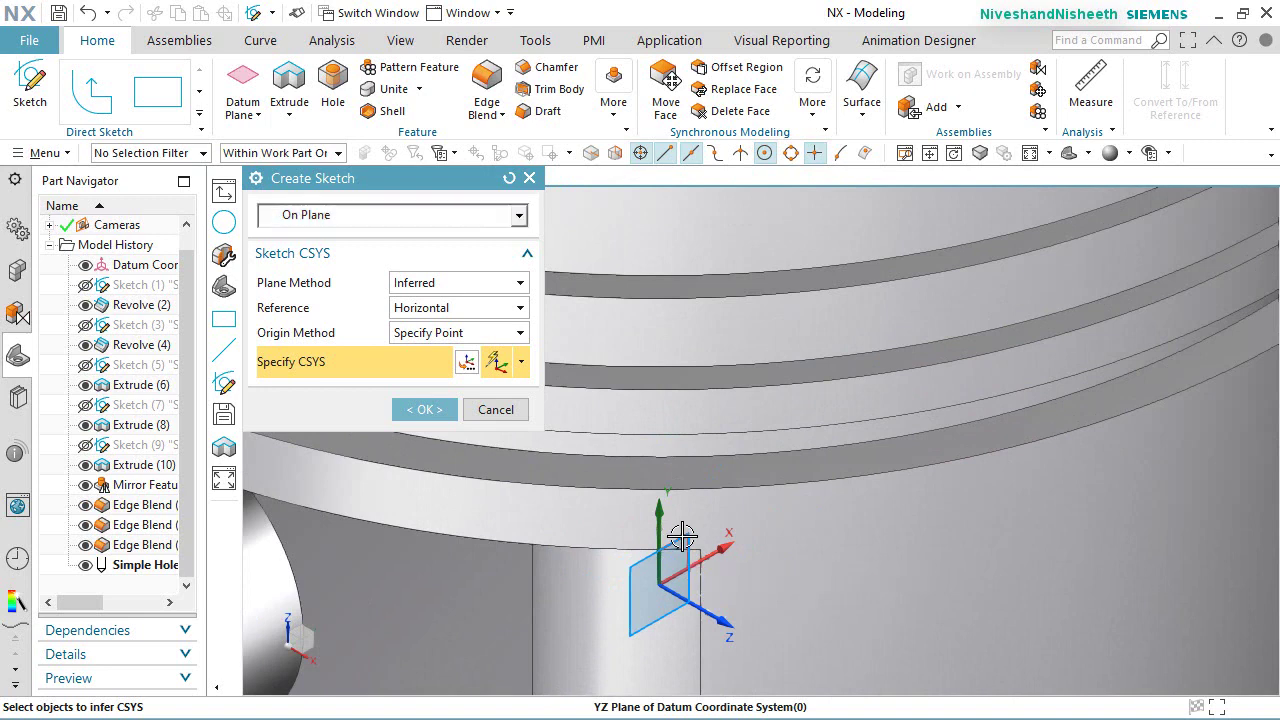
pyautogui.click(680, 535)
pyautogui.click(424, 410)
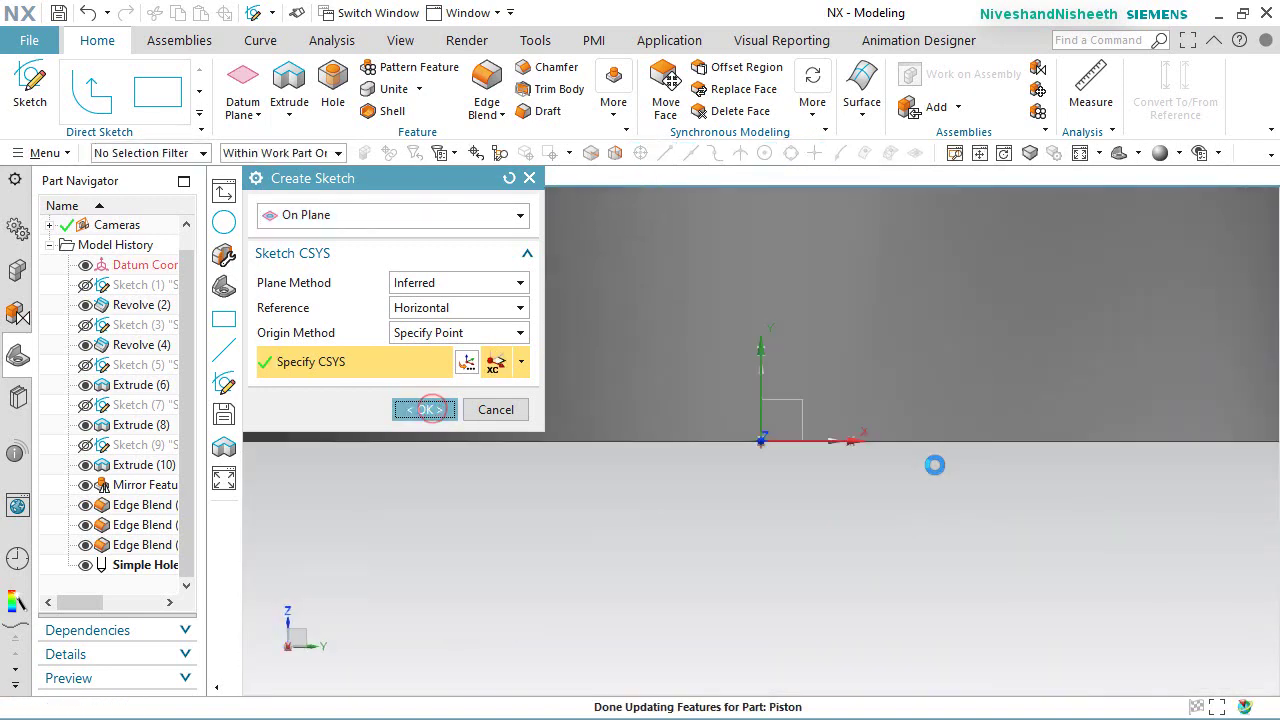
# Step: Create an Intersection Curve in the sketch from the piston body's faces, applying the solution at the wall section below the side hole
pyautogui.scroll(-5, 817, 556)
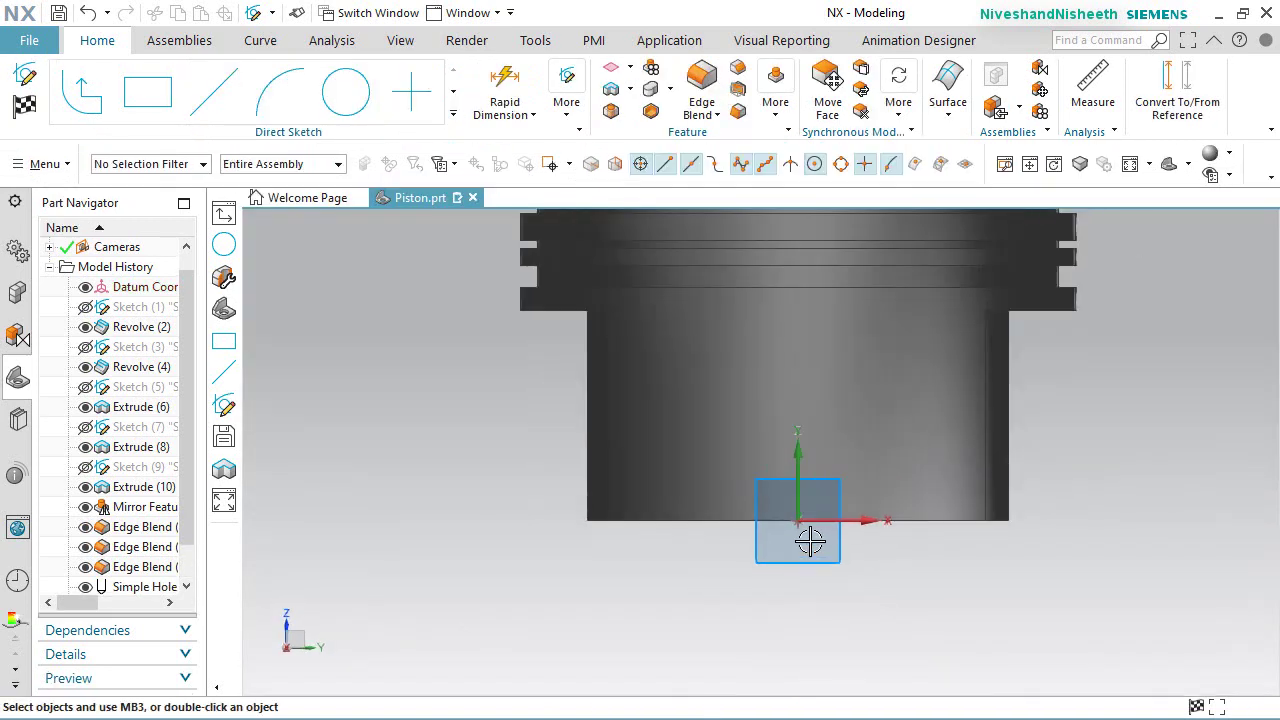
pyautogui.click(533, 114)
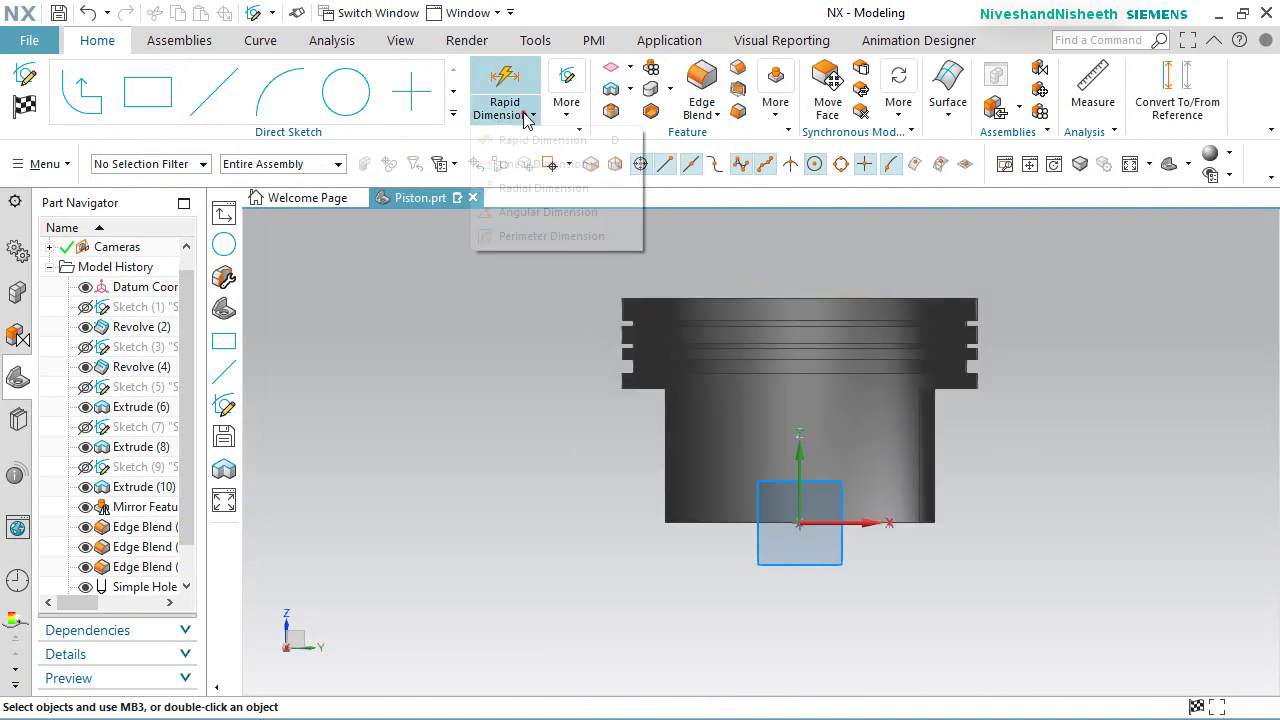
pyautogui.click(525, 110)
pyautogui.click(455, 117)
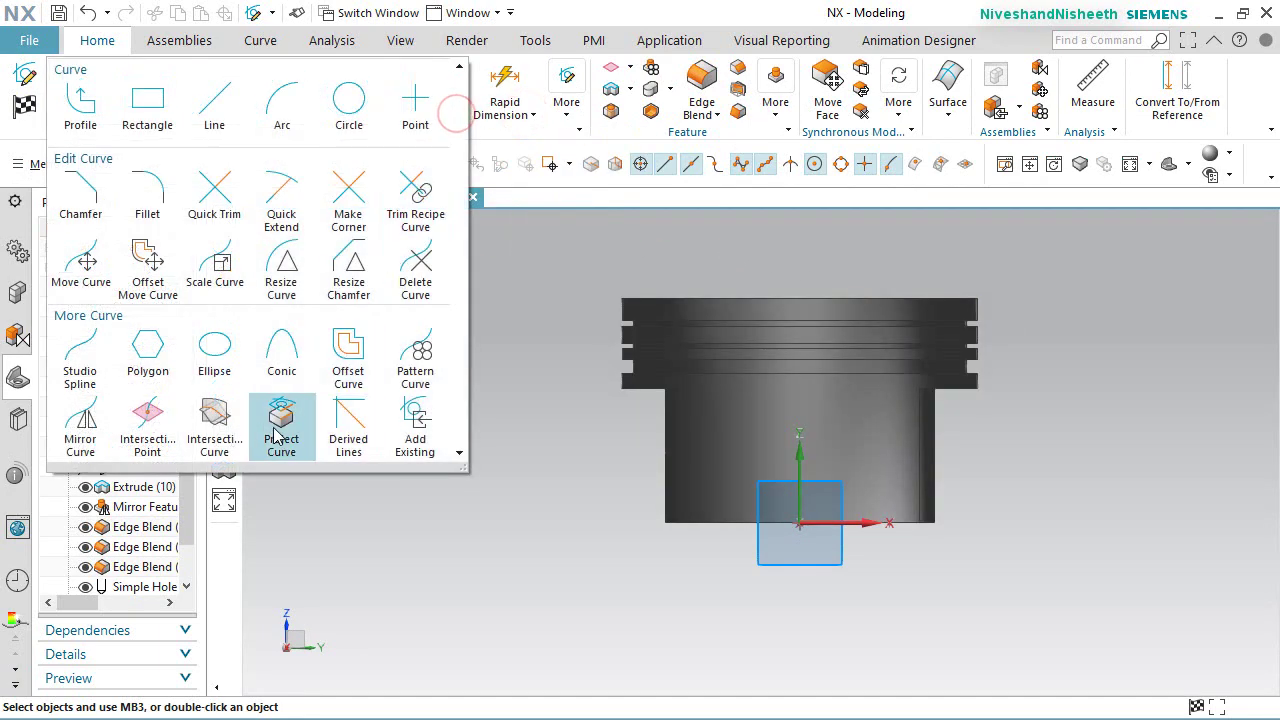
pyautogui.click(220, 414)
pyautogui.moveTo(600, 566); pyautogui.dragTo(620, 586, button='middle')
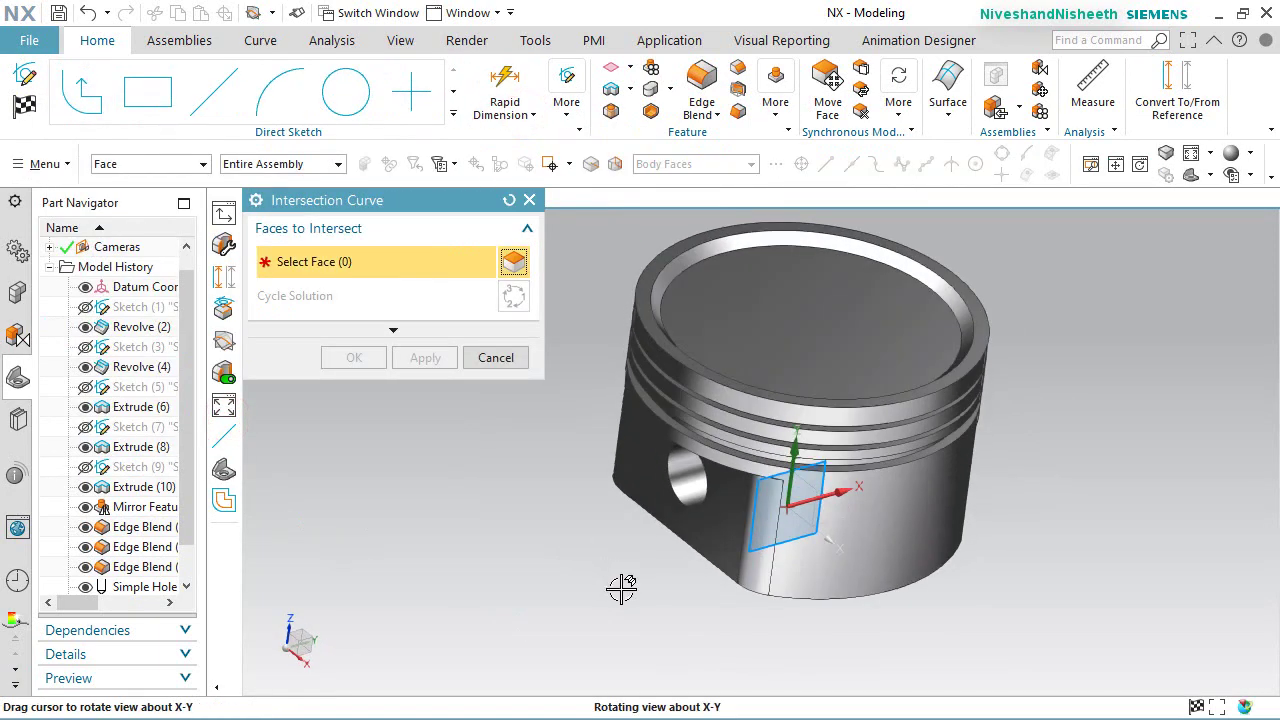
pyautogui.click(905, 533)
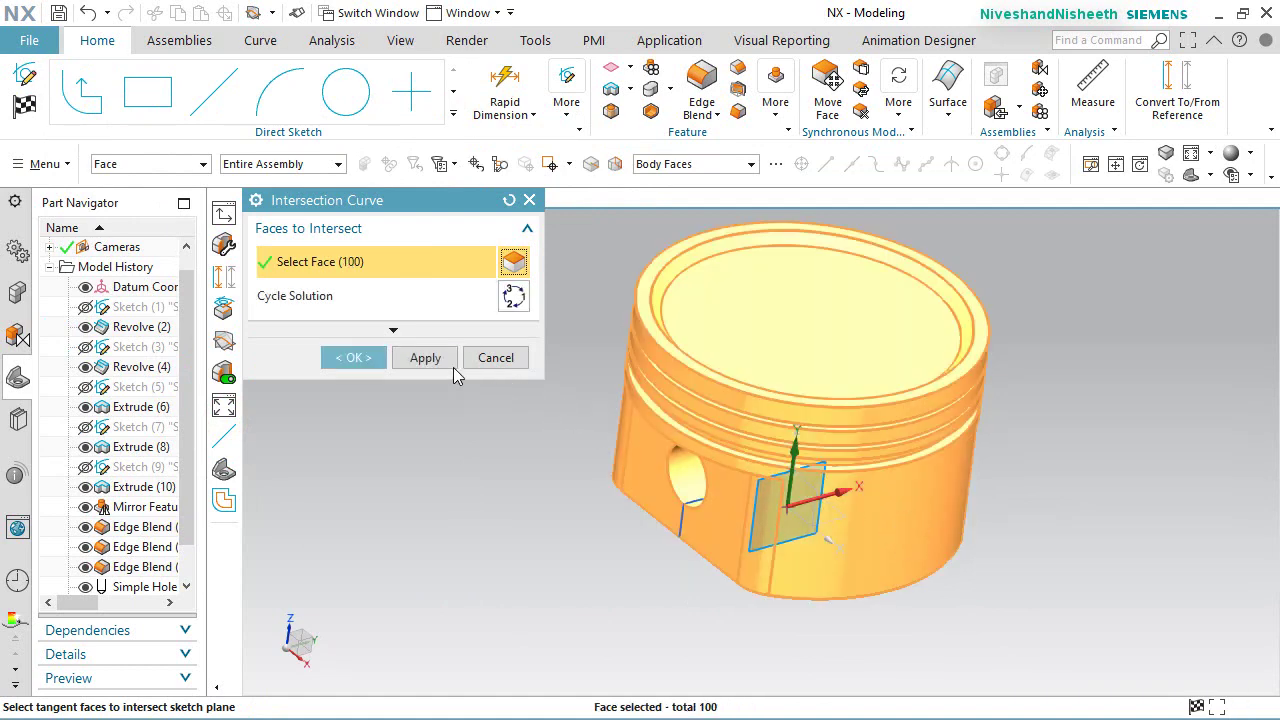
pyautogui.click(424, 358)
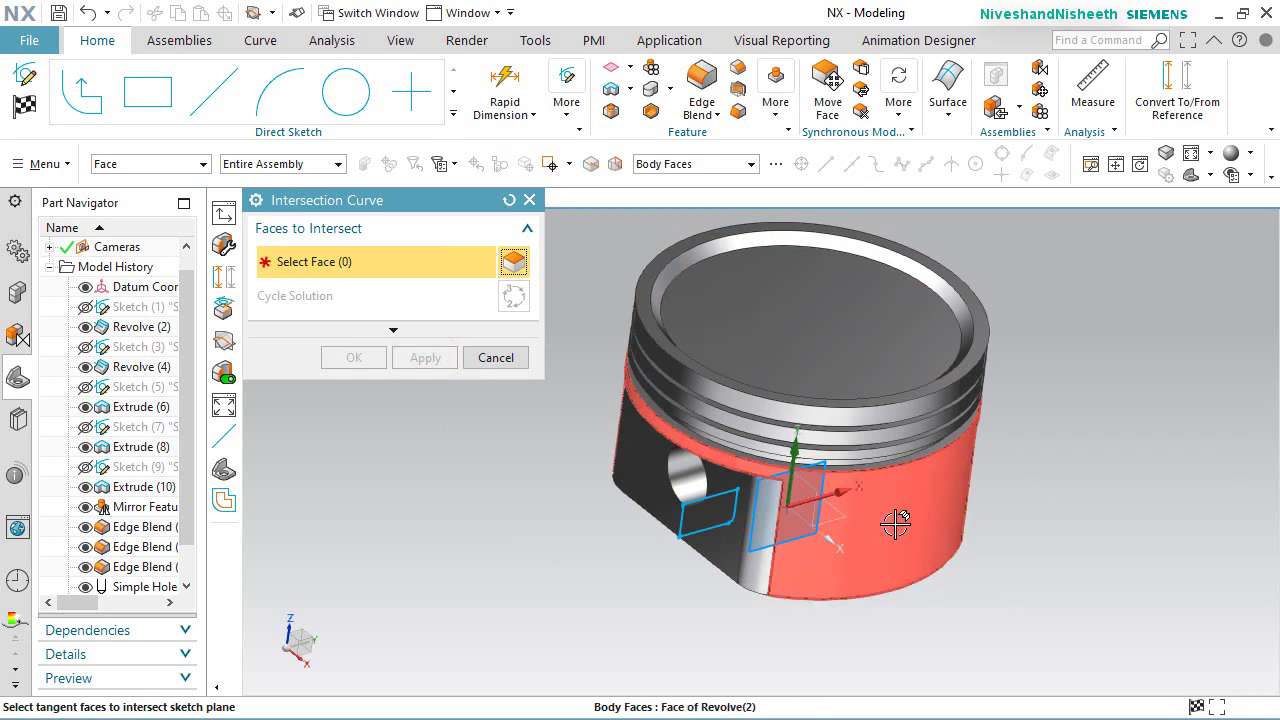
# Step: Add a second Intersection Curve from the body faces, cycling the solution to the main piston section outline above the side hole
pyautogui.click(755, 508)
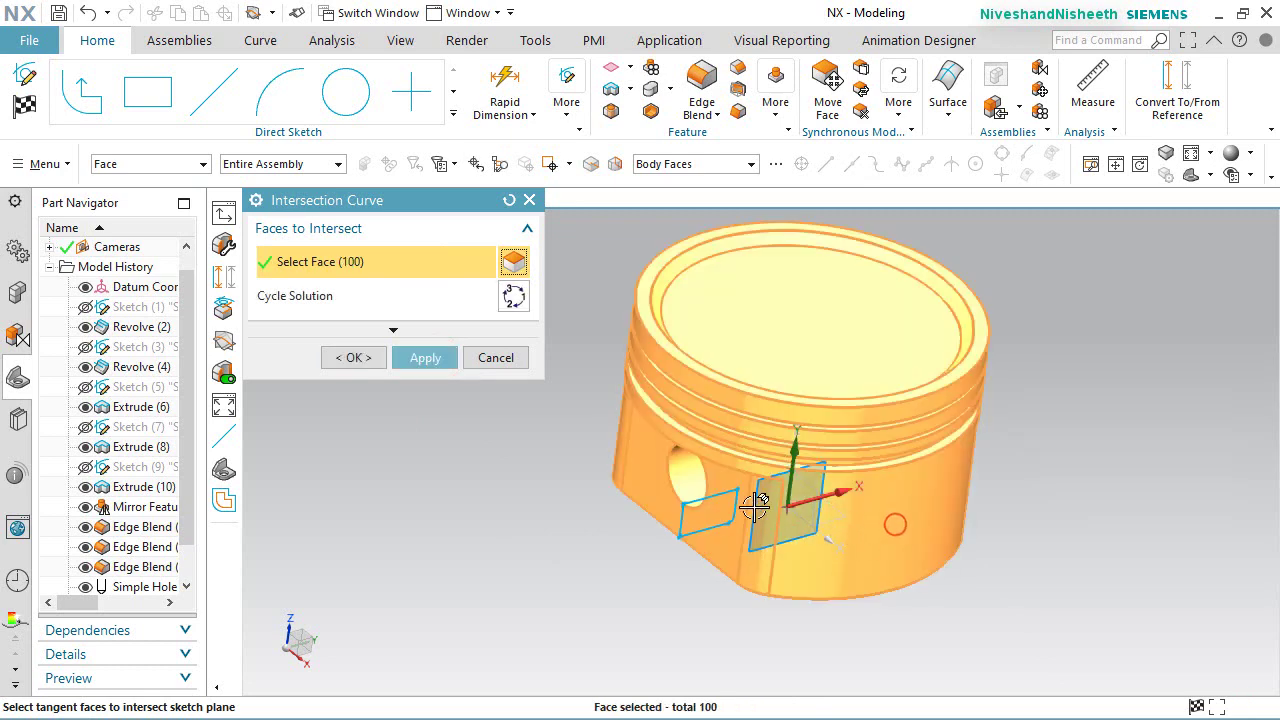
pyautogui.click(515, 298)
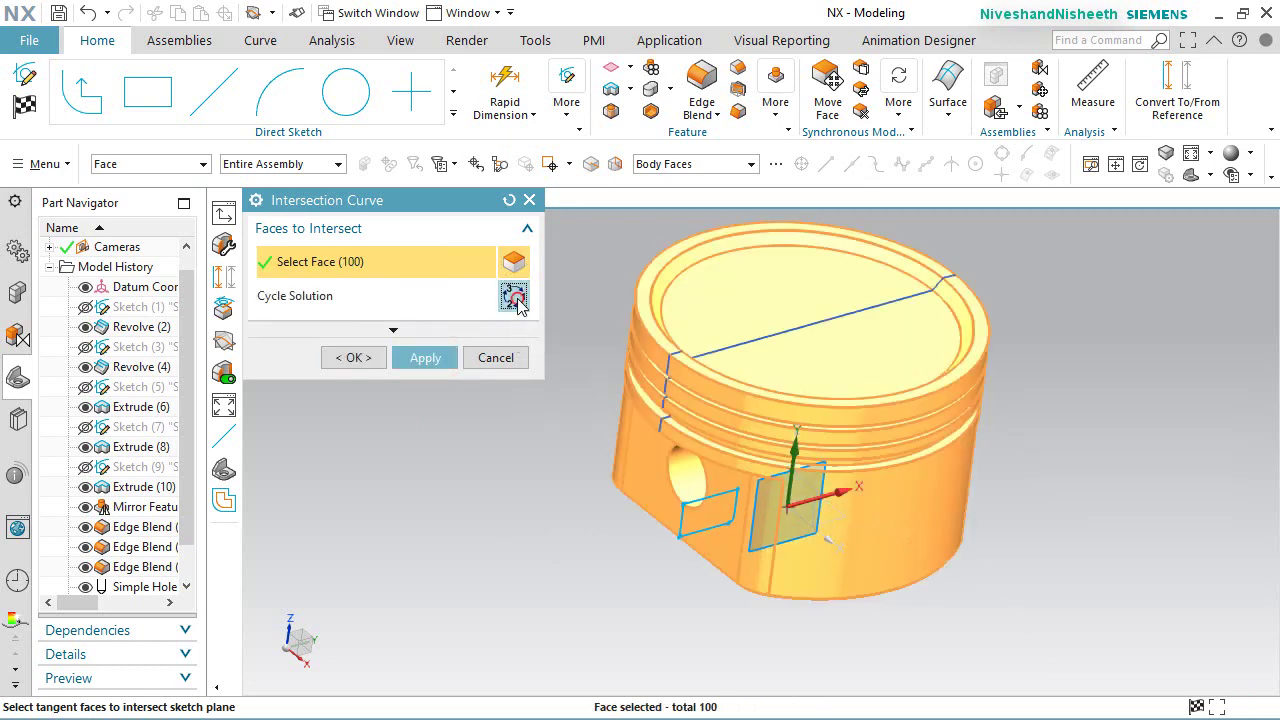
pyautogui.click(375, 358)
# Step: Cut the displayed body with a one-plane view section normal to X, and orient the view square to the sketch
pyautogui.click(401, 42)
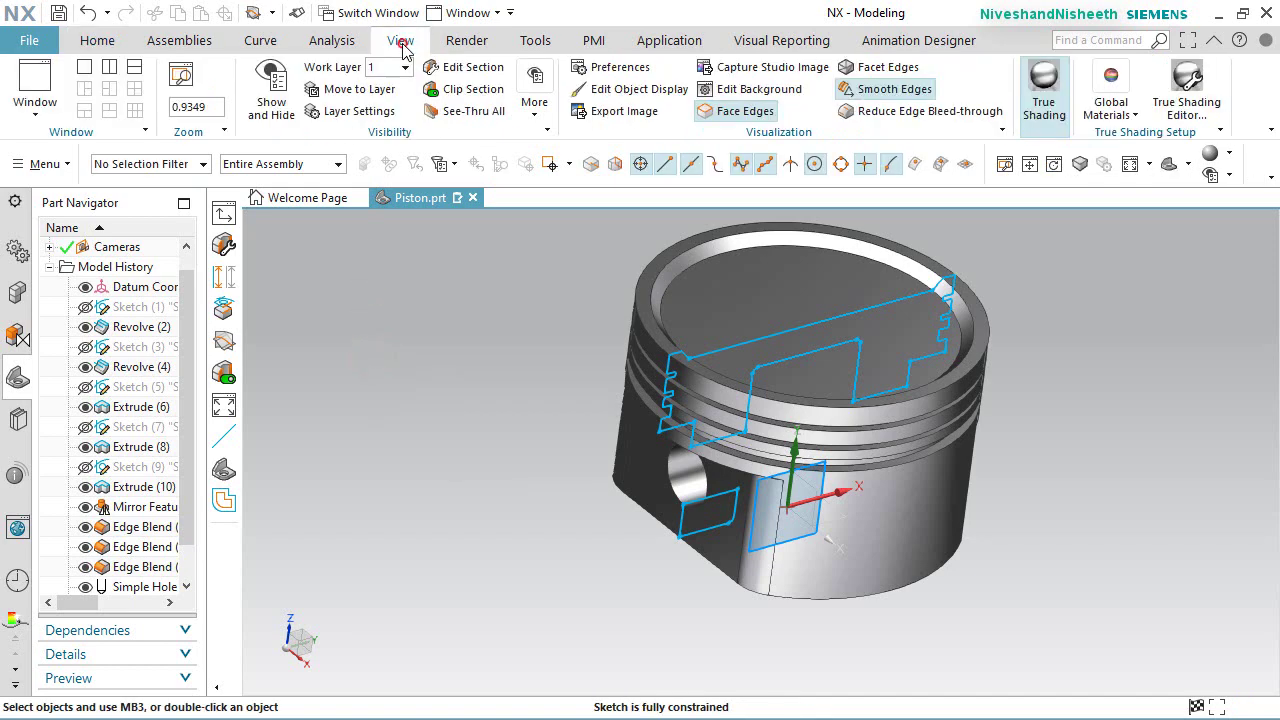
pyautogui.click(478, 67)
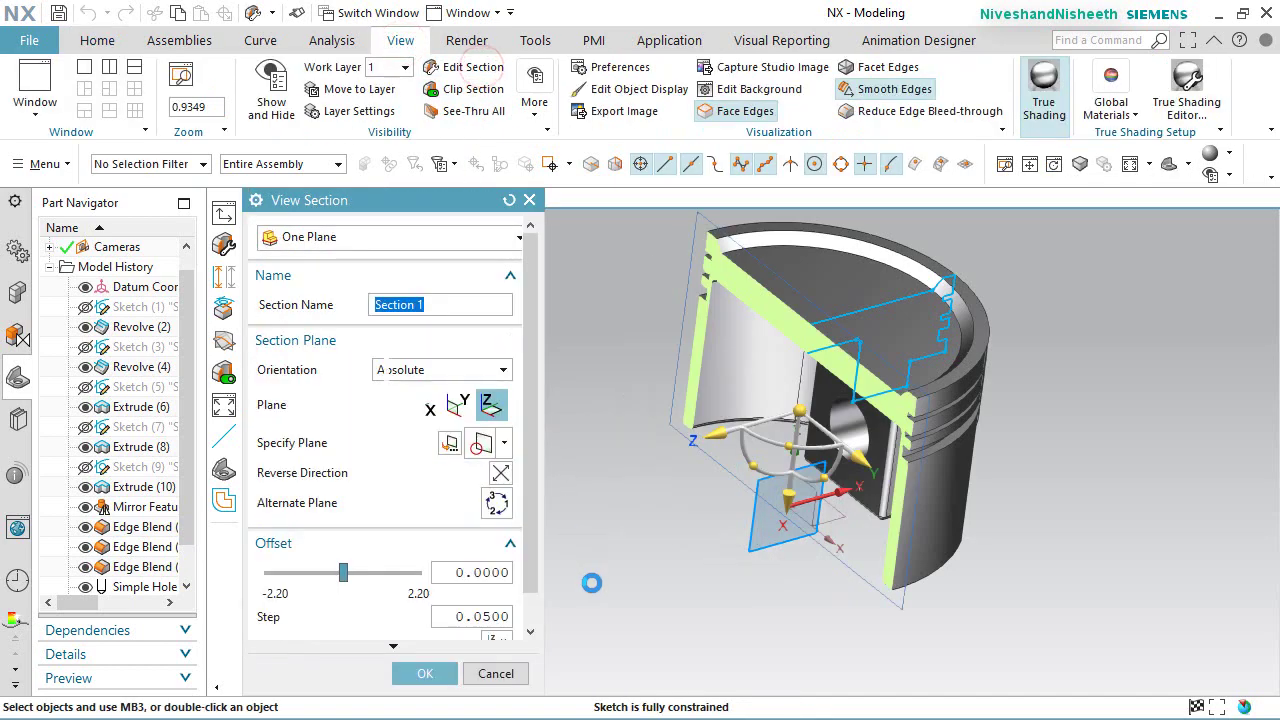
pyautogui.click(472, 410)
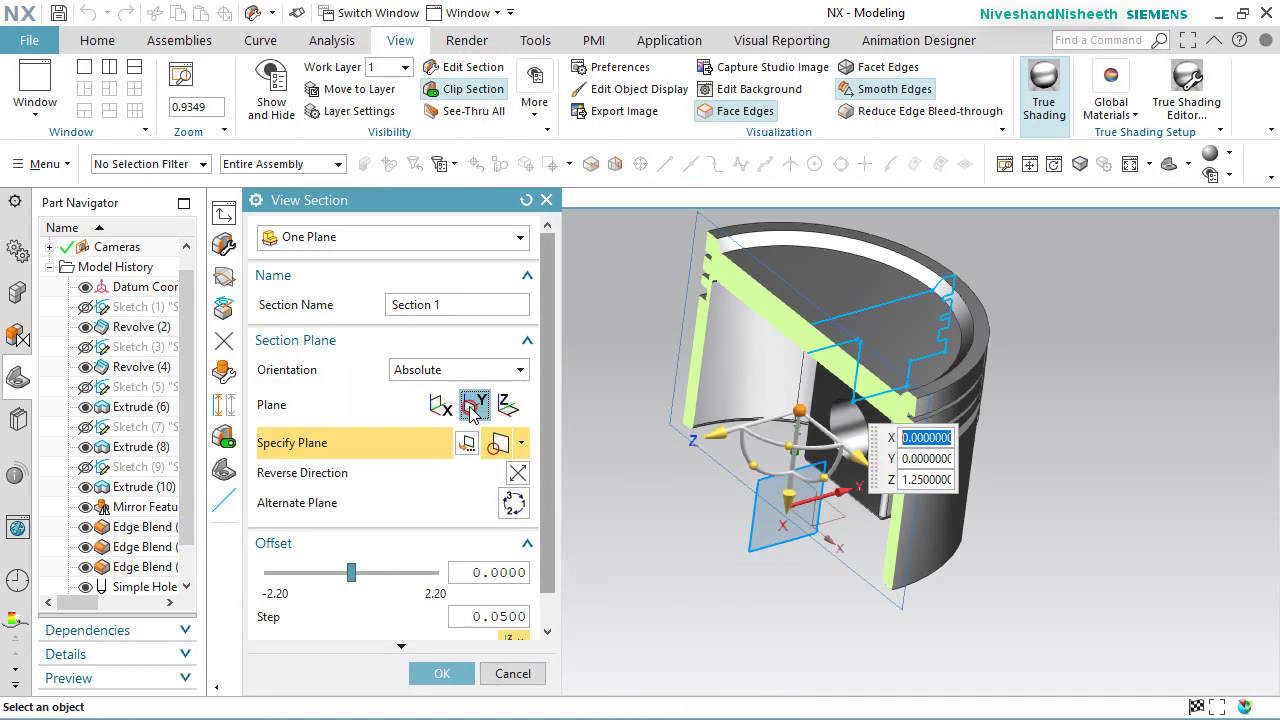
pyautogui.click(441, 386)
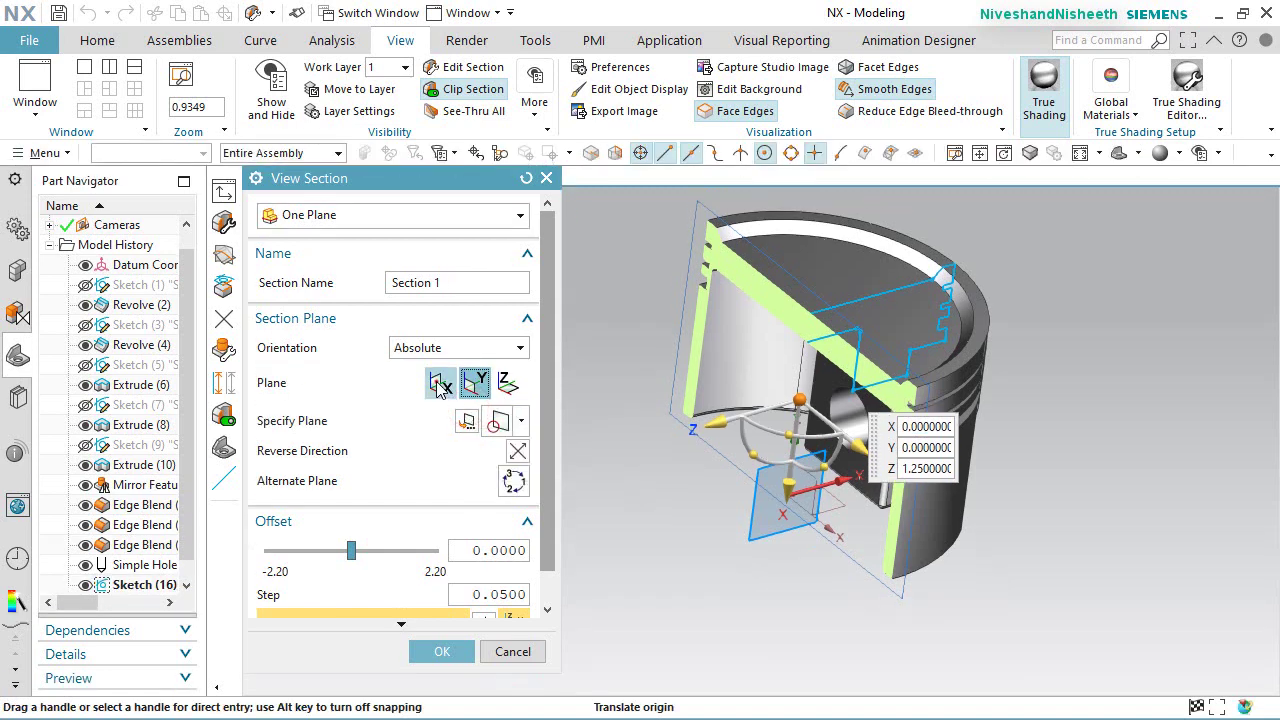
pyautogui.click(441, 673)
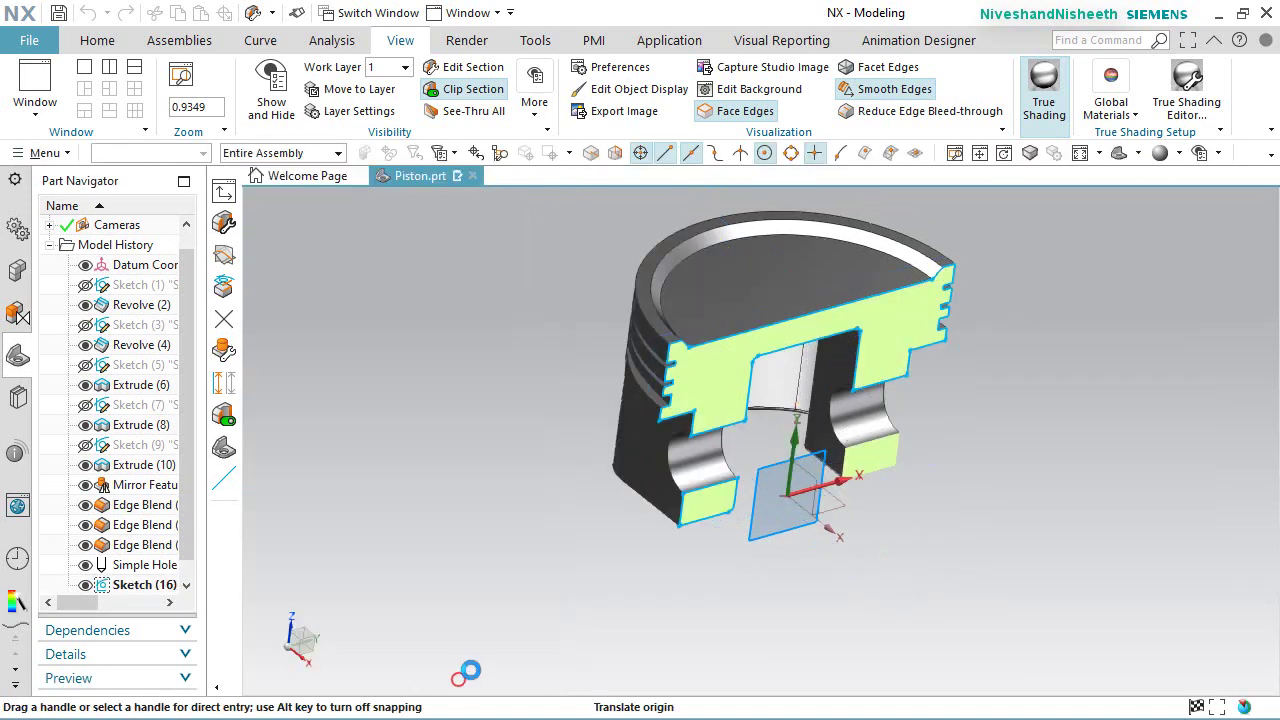
pyautogui.moveTo(1034, 514); pyautogui.dragTo(1003, 466, button='middle')
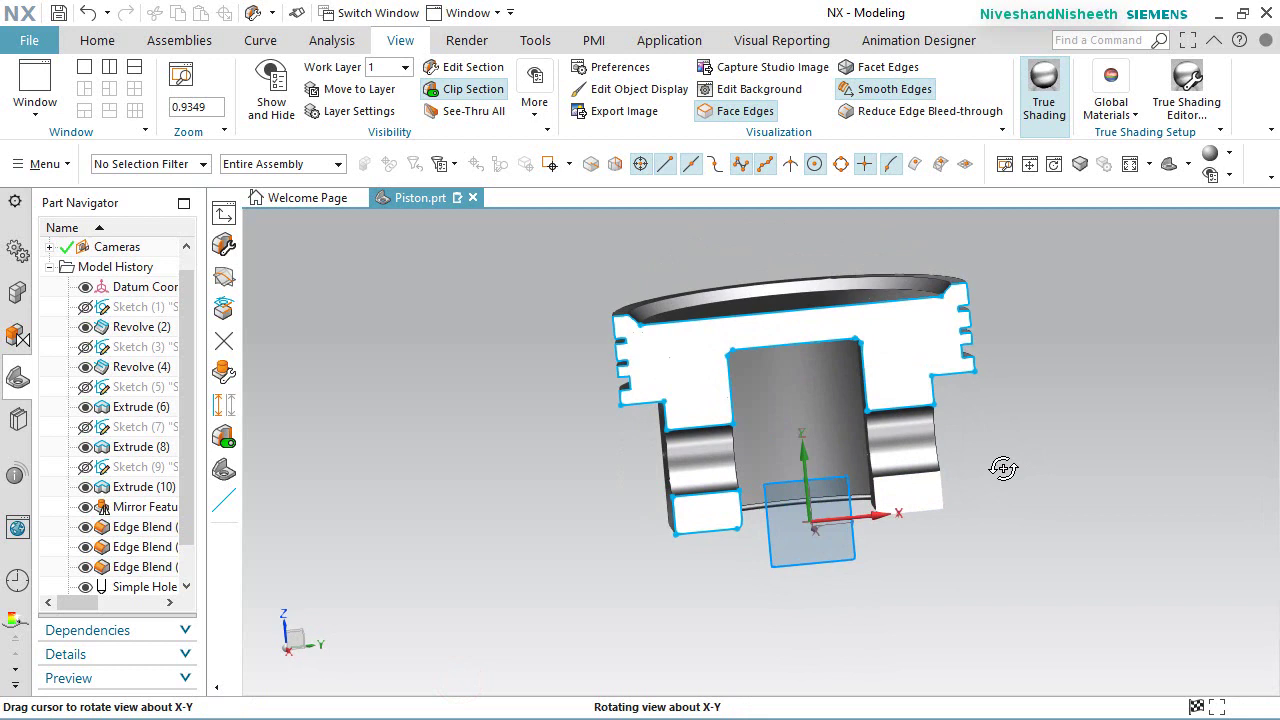
pyautogui.rightClick(1038, 398)
pyautogui.click(1003, 397)
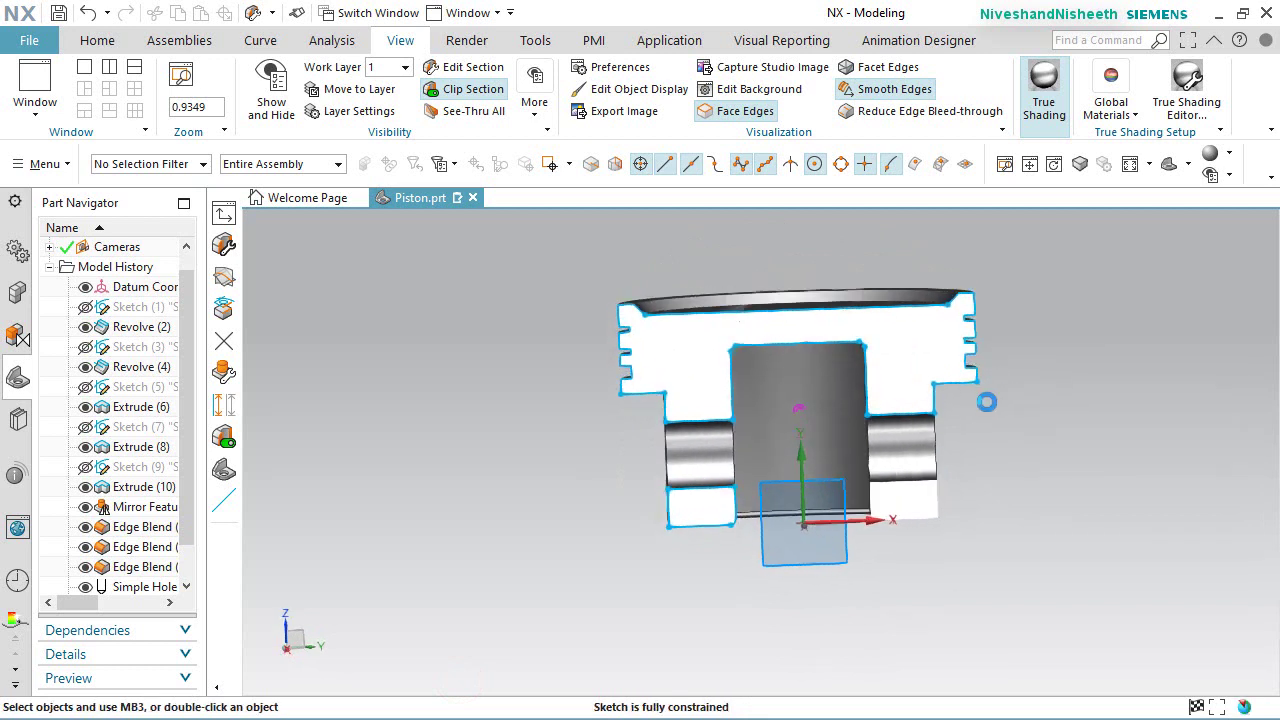
pyautogui.scroll(1, 958, 254)
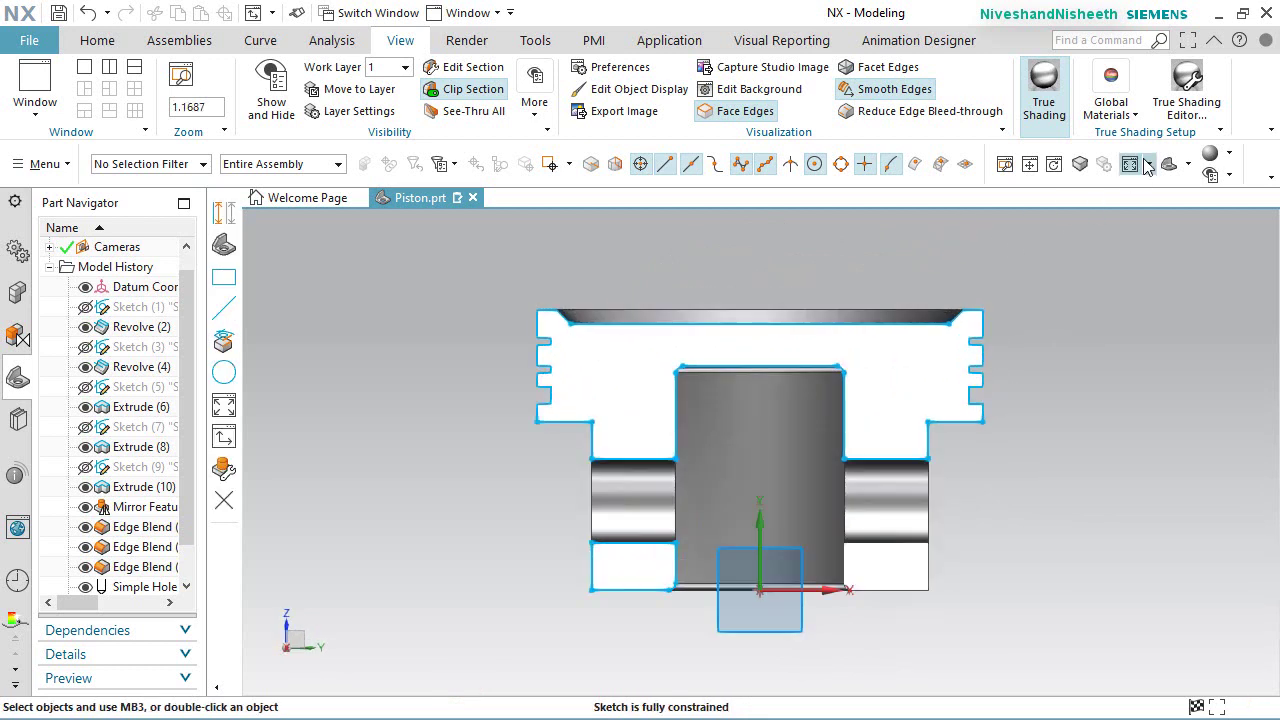
# Step: Convert all the intersection curves in the sketch to reference curves
pyautogui.click(97, 40)
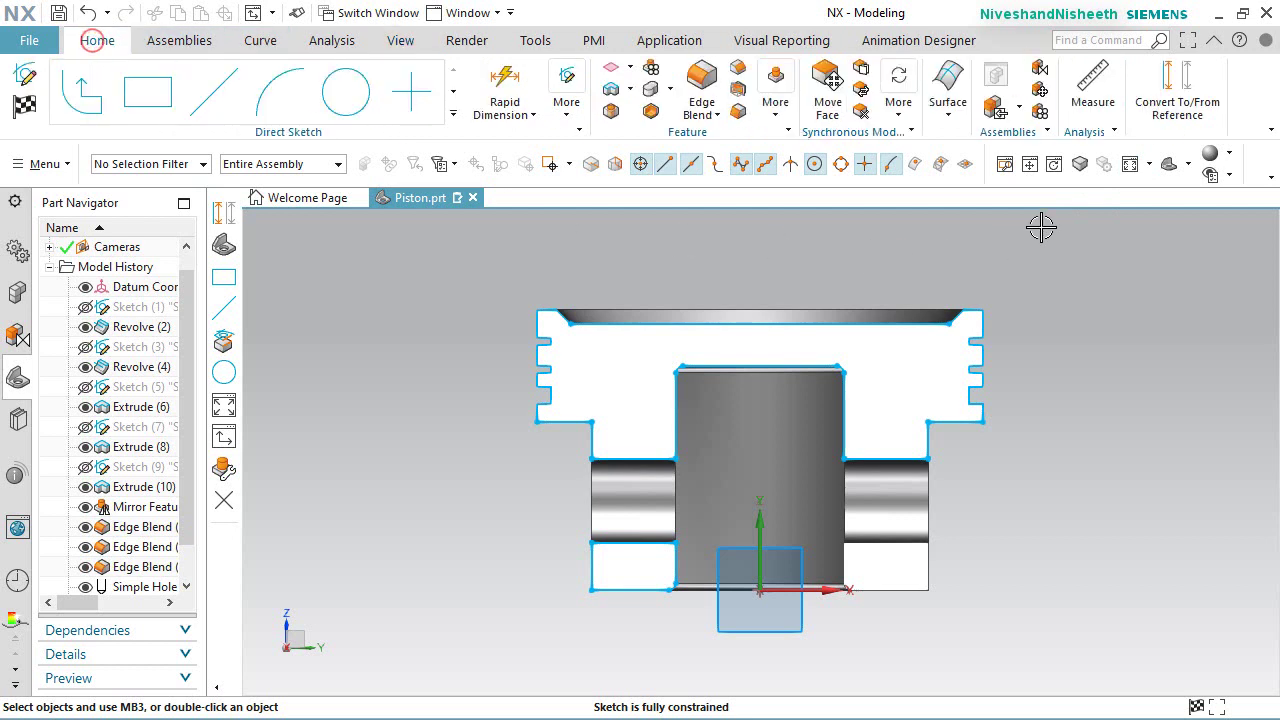
pyautogui.click(1177, 92)
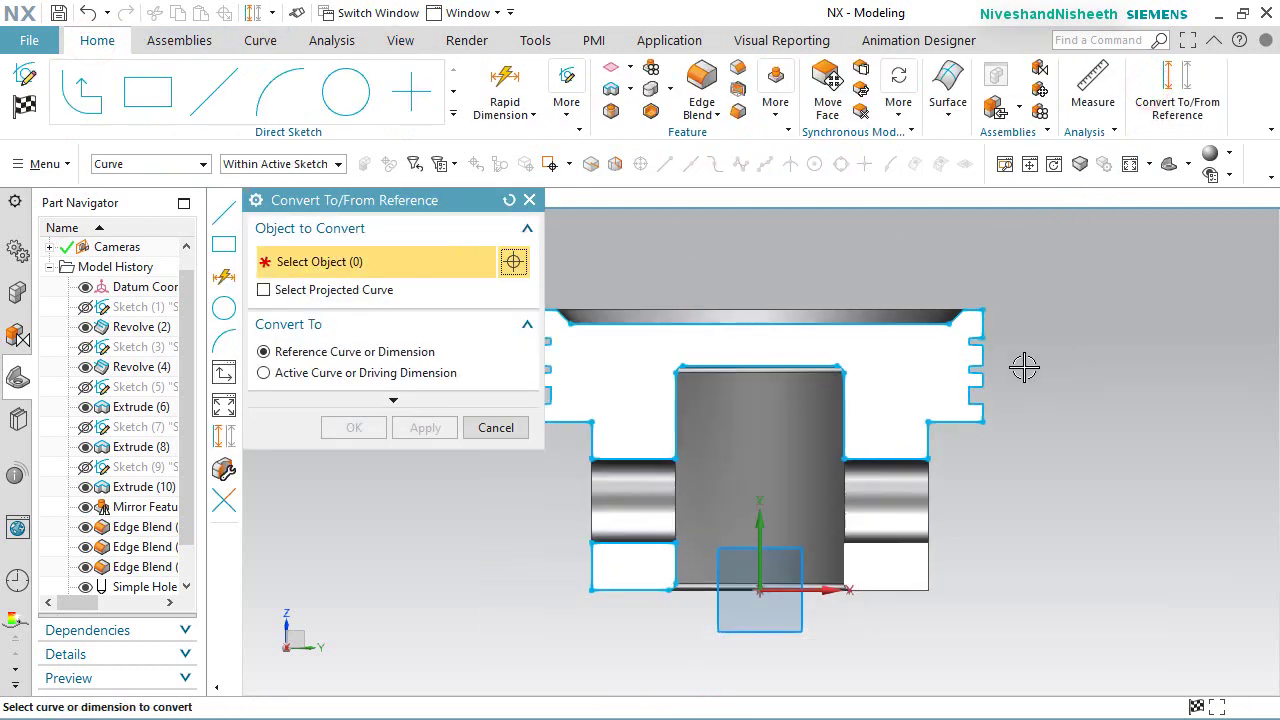
pyautogui.scroll(-1, 1024, 368)
pyautogui.moveTo(604, 263); pyautogui.dragTo(1042, 623)
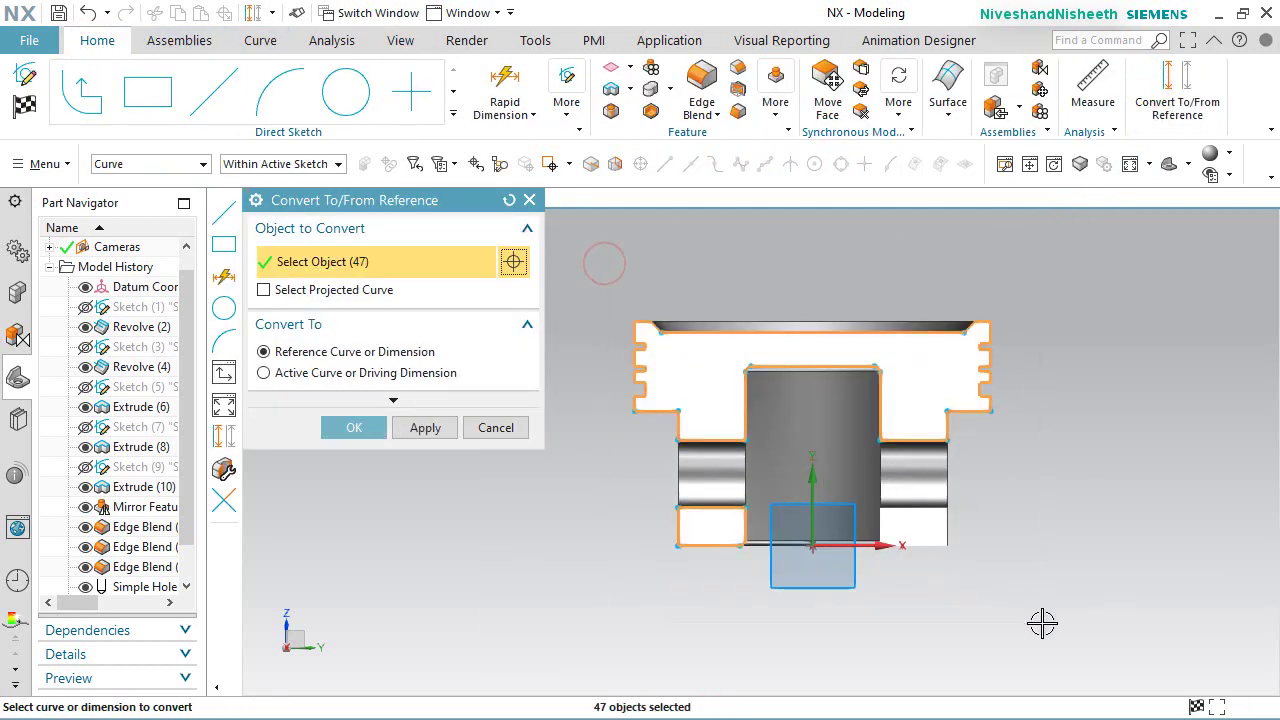
pyautogui.click(367, 432)
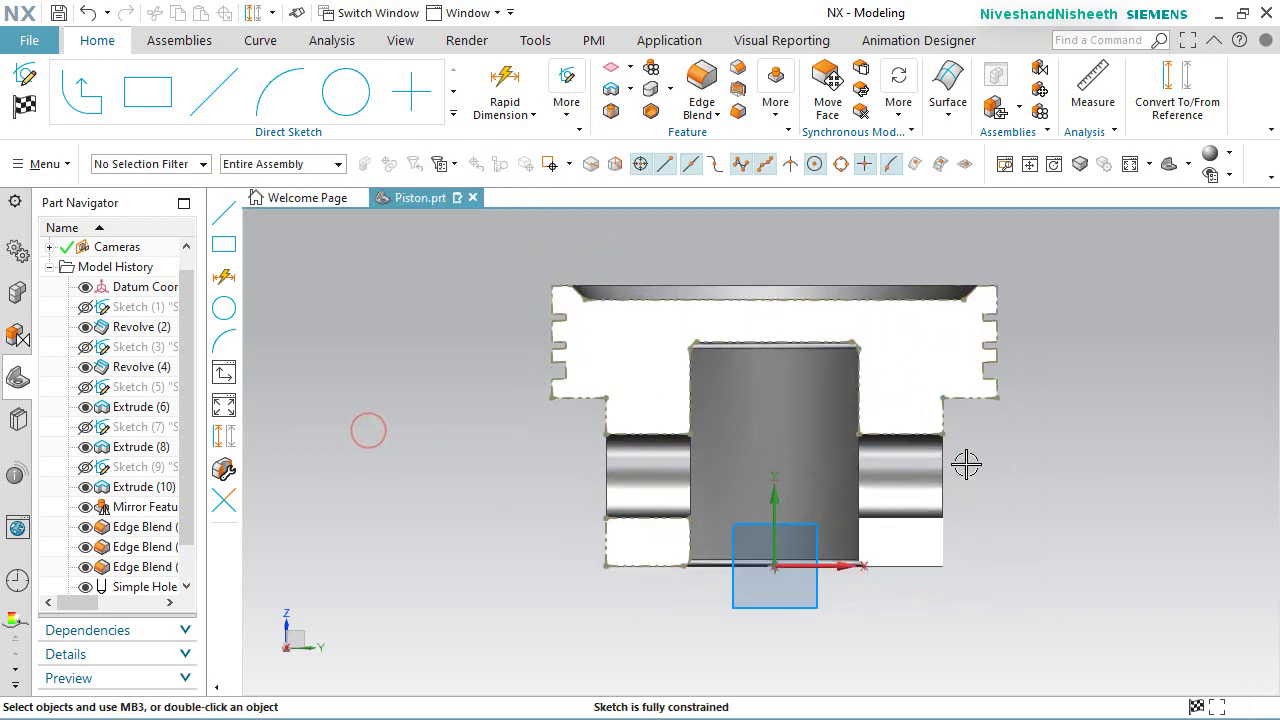
# Step: Sketch a rectangle about 0.126 in wide and 0.115 in high standing on the upper edge of the left side hole, near the outer wall
pyautogui.scroll(2, 497, 591)
pyautogui.scroll(2, 454, 567)
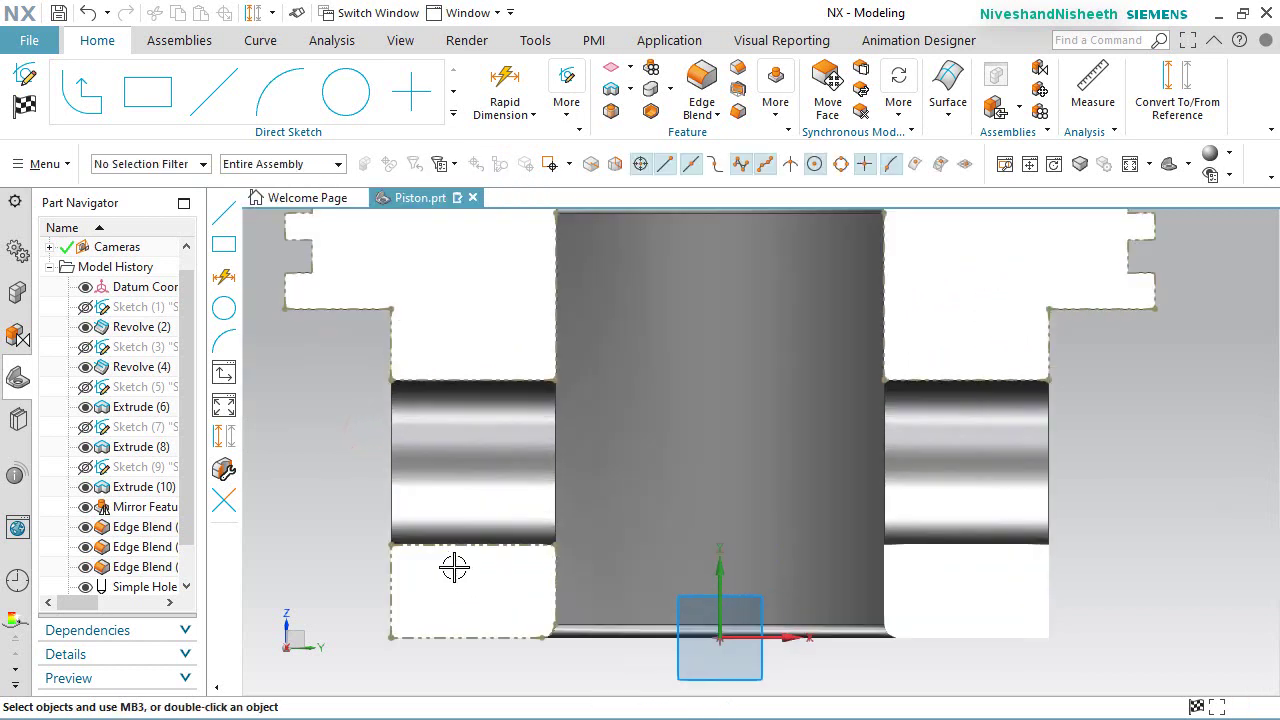
pyautogui.click(148, 92)
pyautogui.scroll(2, 335, 370)
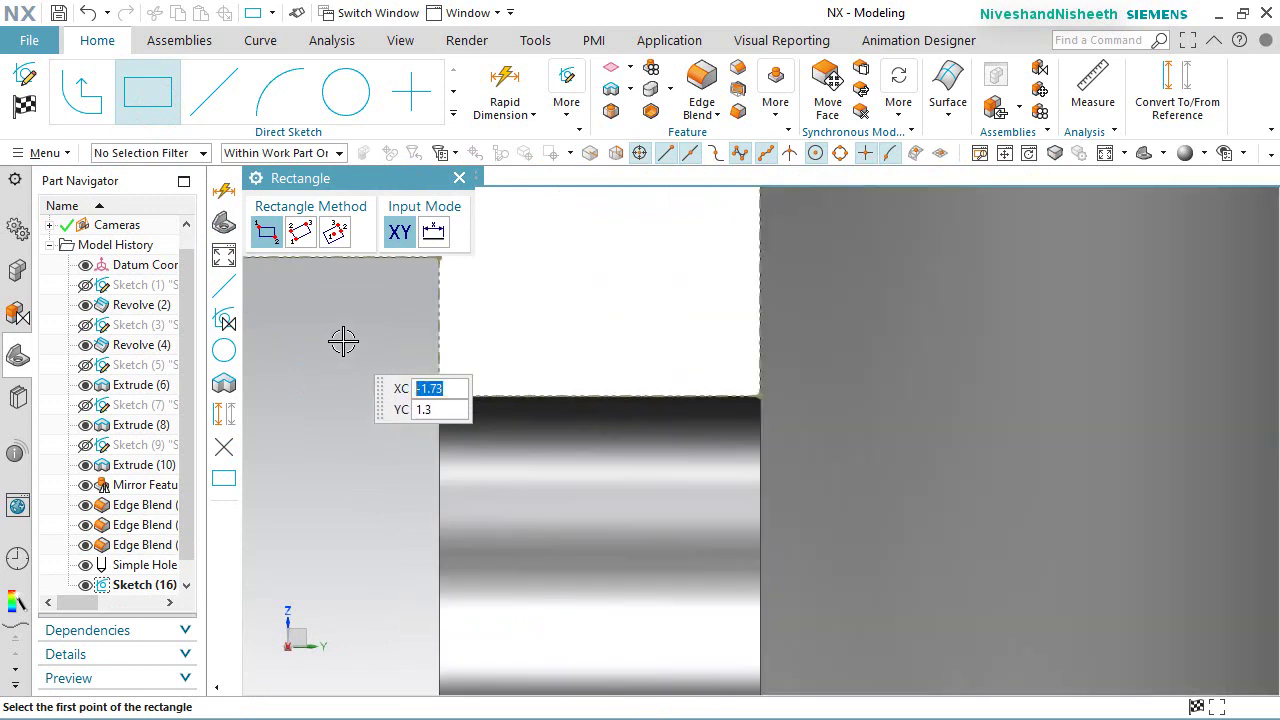
pyautogui.scroll(2, 450, 355)
pyautogui.click(514, 352)
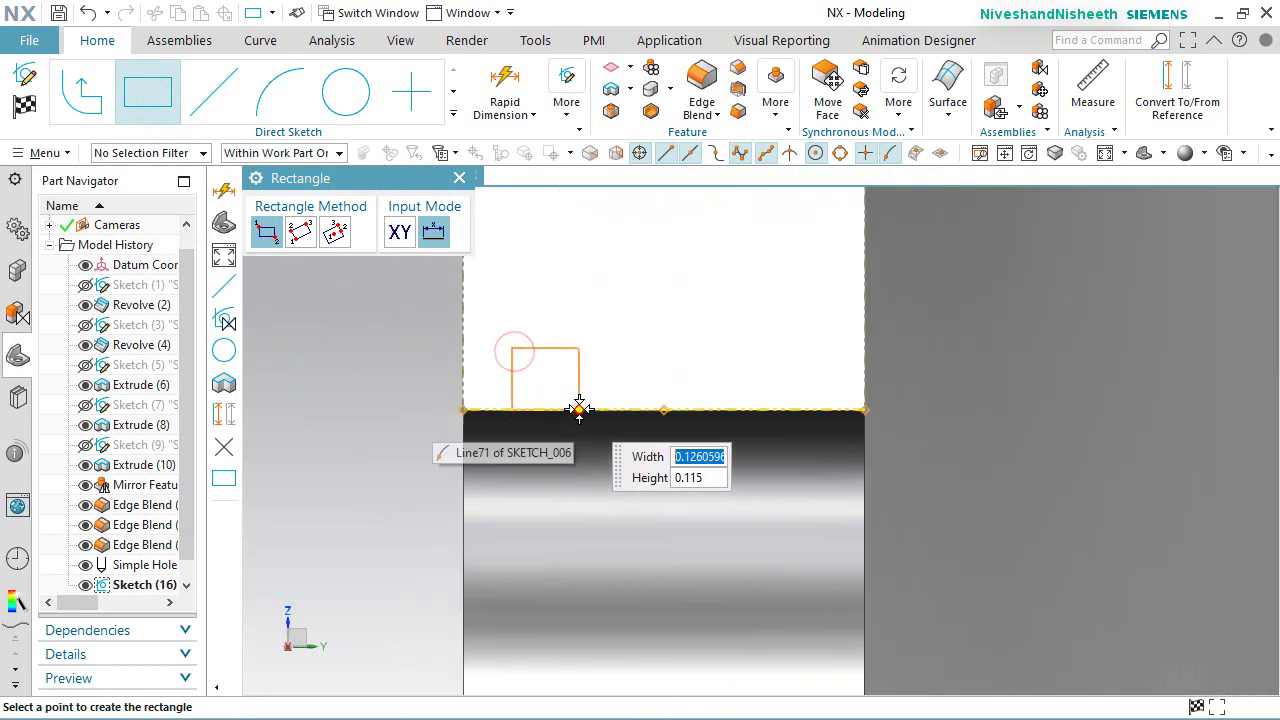
pyautogui.click(572, 410)
pyautogui.press('Escape')
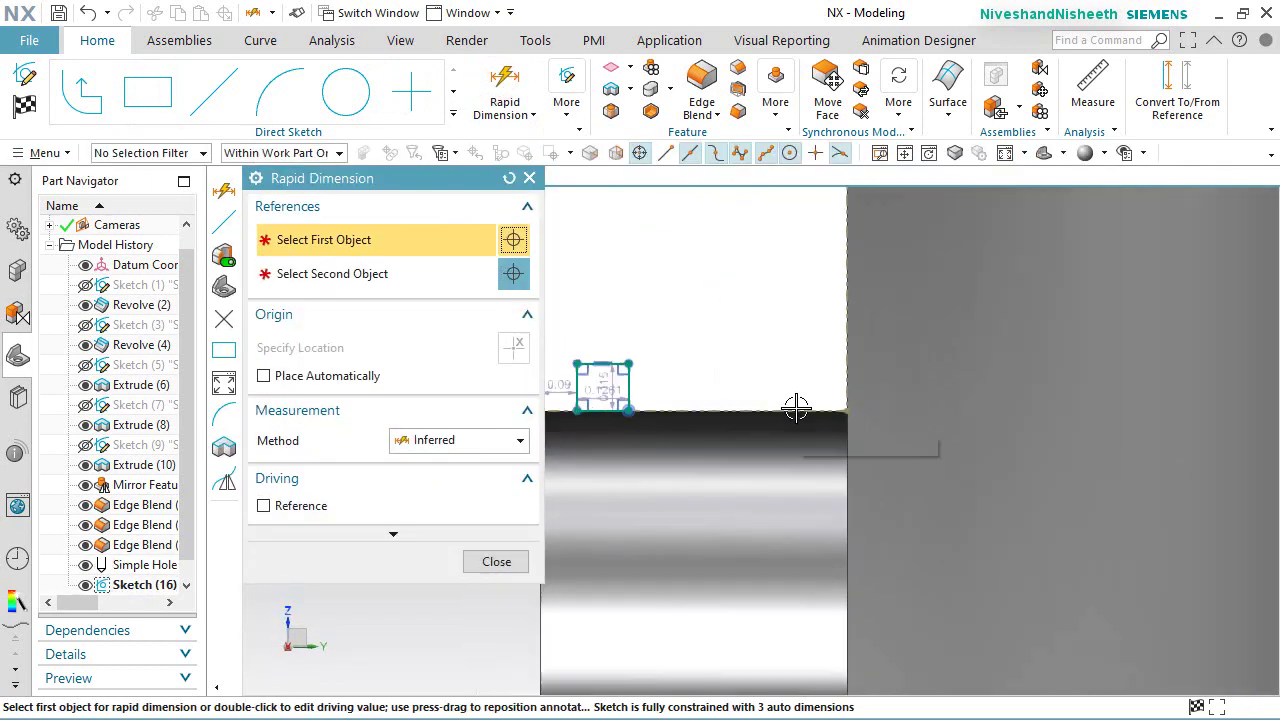
# Step: Dimension the small rectangle's height and set it to 0.0625 in
pyautogui.scroll(3, 760, 410)
pyautogui.scroll(-2, 700, 415)
pyautogui.scroll(2, 665, 400)
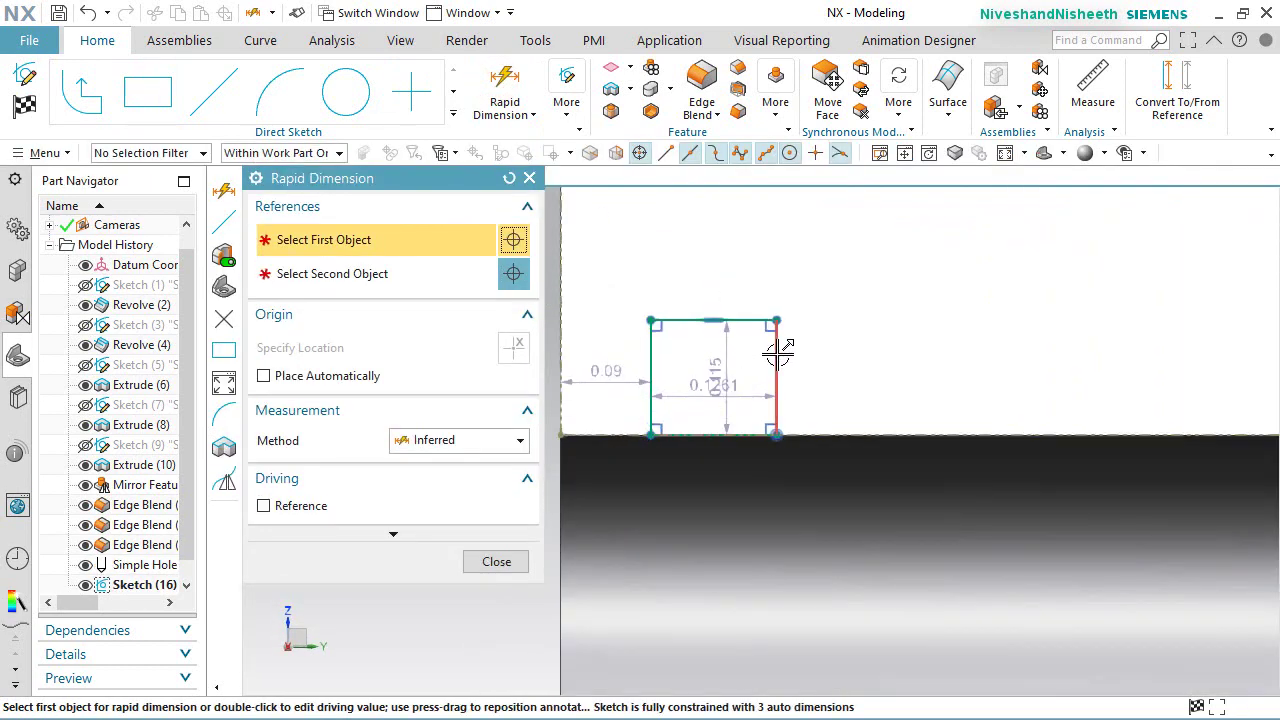
pyautogui.click(810, 360)
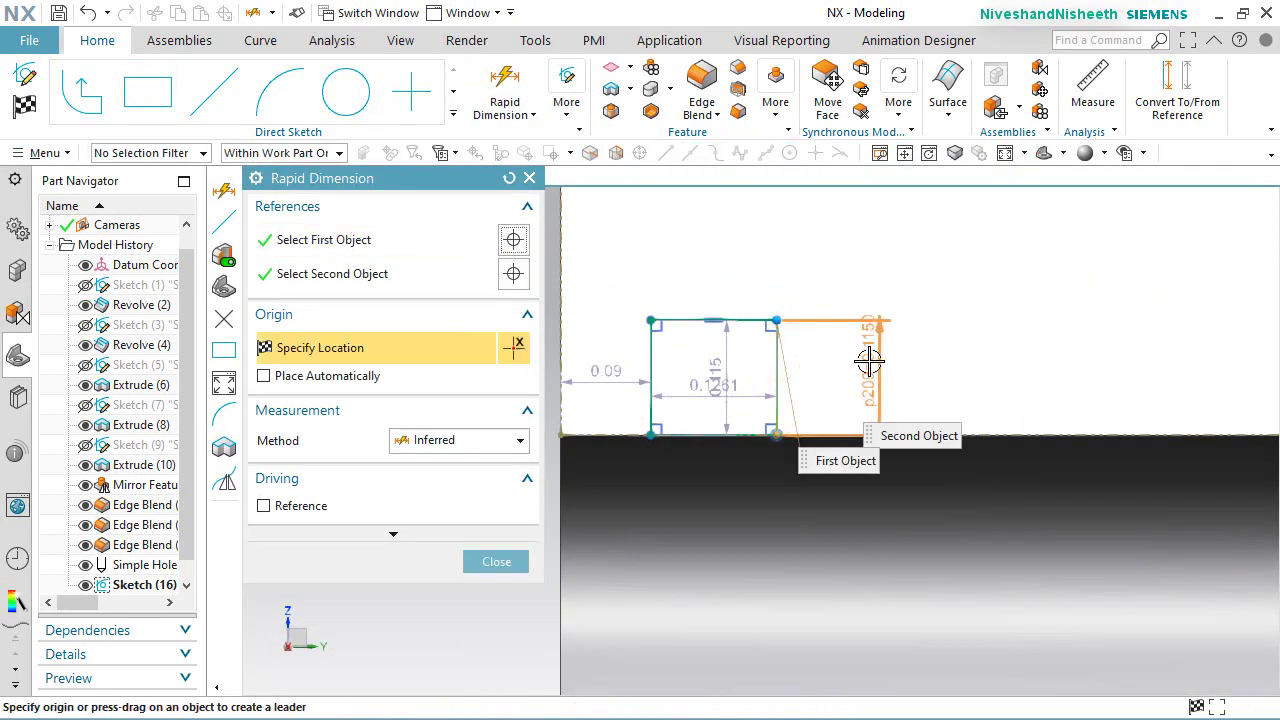
pyautogui.click(868, 362)
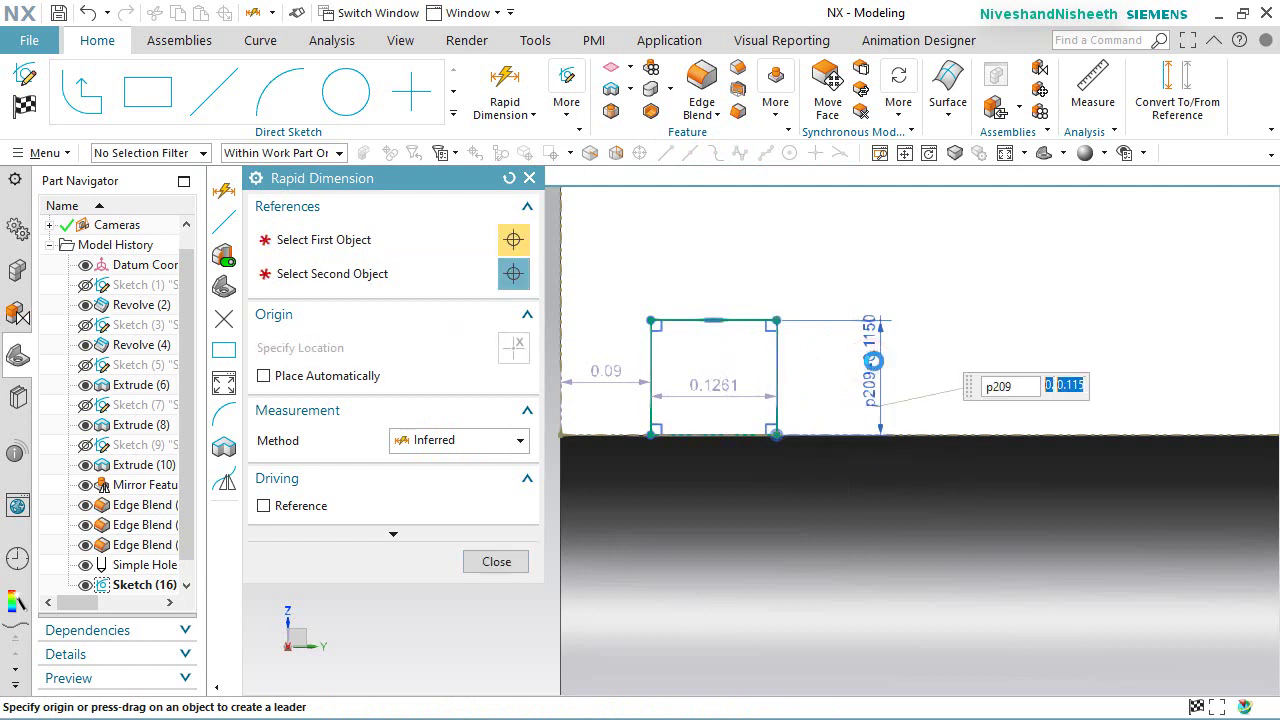
pyautogui.write('.0625')
pyautogui.press('Return')
pyautogui.scroll(3, 940, 390)
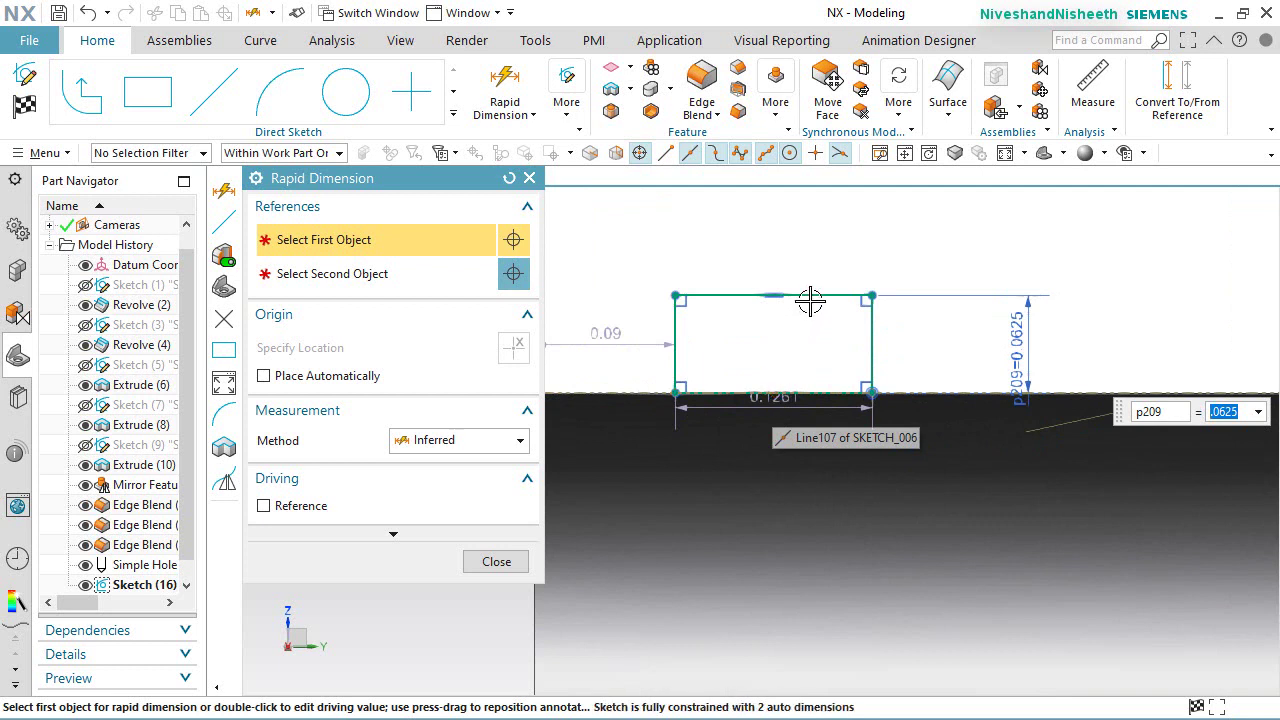
# Step: Dimension the gap between the outer wall line and the rectangle's nearest side, and set it to 0.05 in
pyautogui.scroll(-1, 750, 368)
pyautogui.scroll(-2, 750, 360)
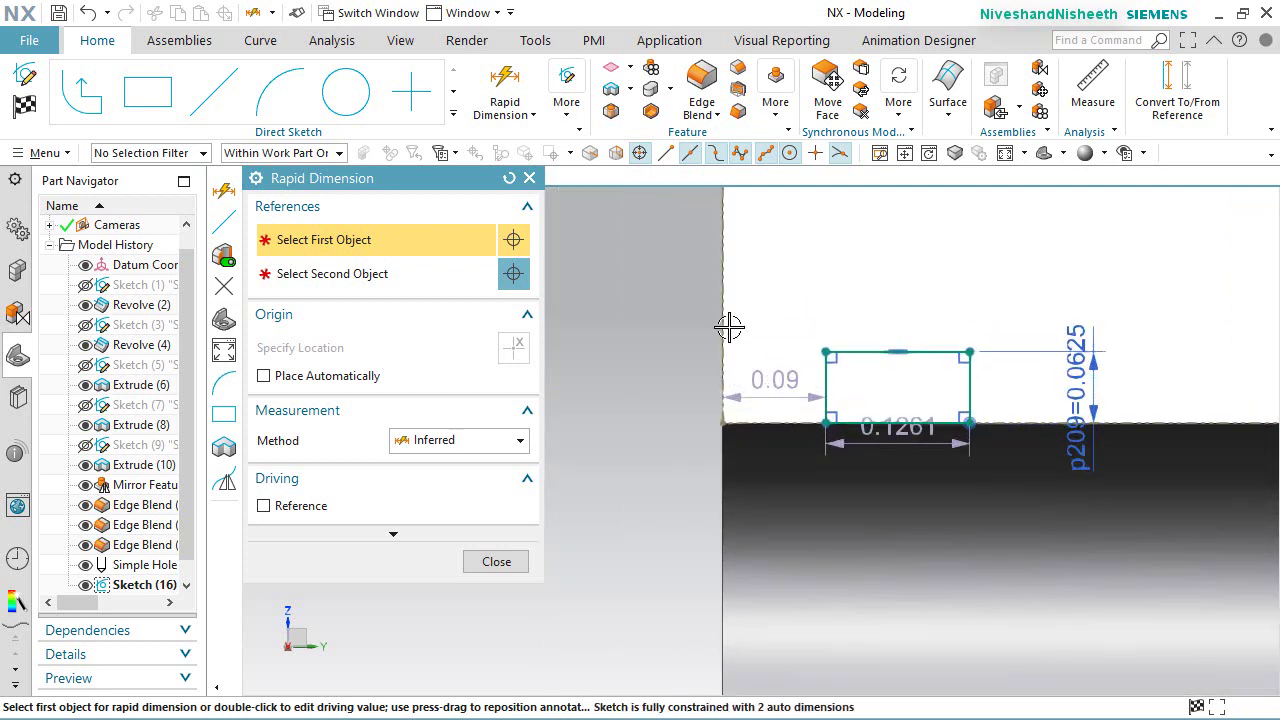
pyautogui.click(818, 352)
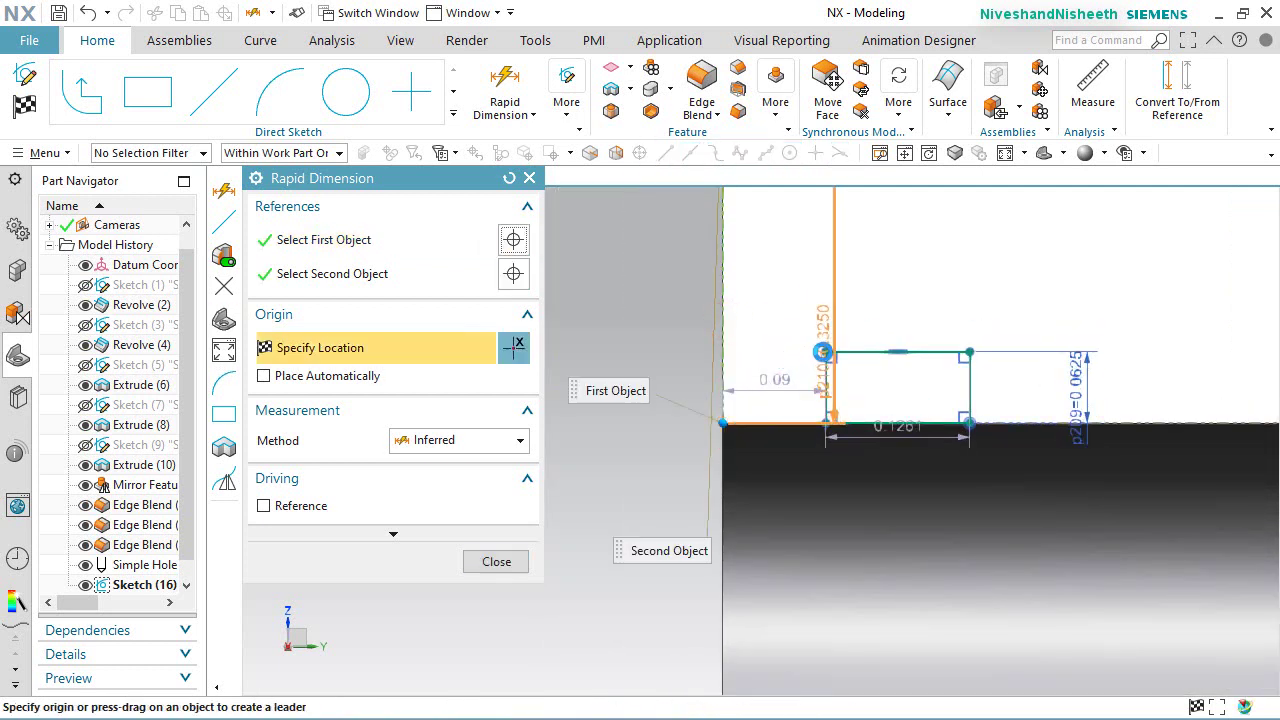
pyautogui.keyDown('shift'); pyautogui.click(817, 349); pyautogui.keyUp('shift')
pyautogui.click(768, 285)
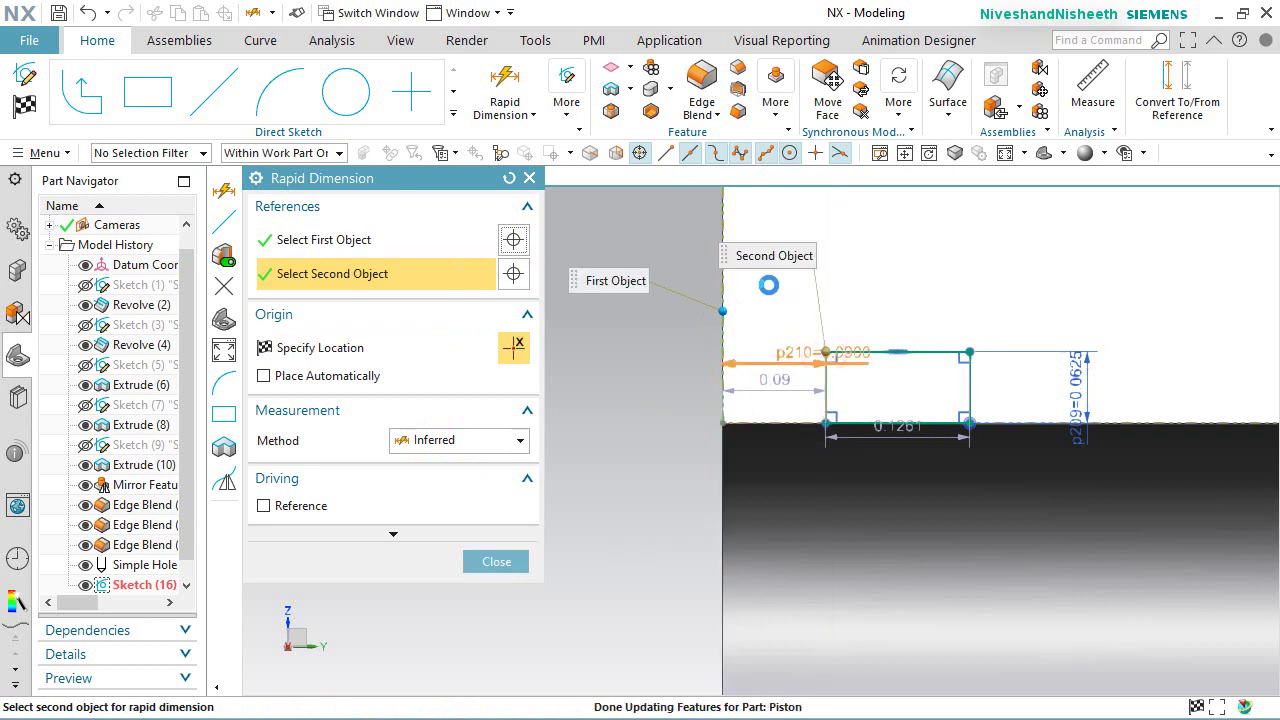
pyautogui.click(768, 286)
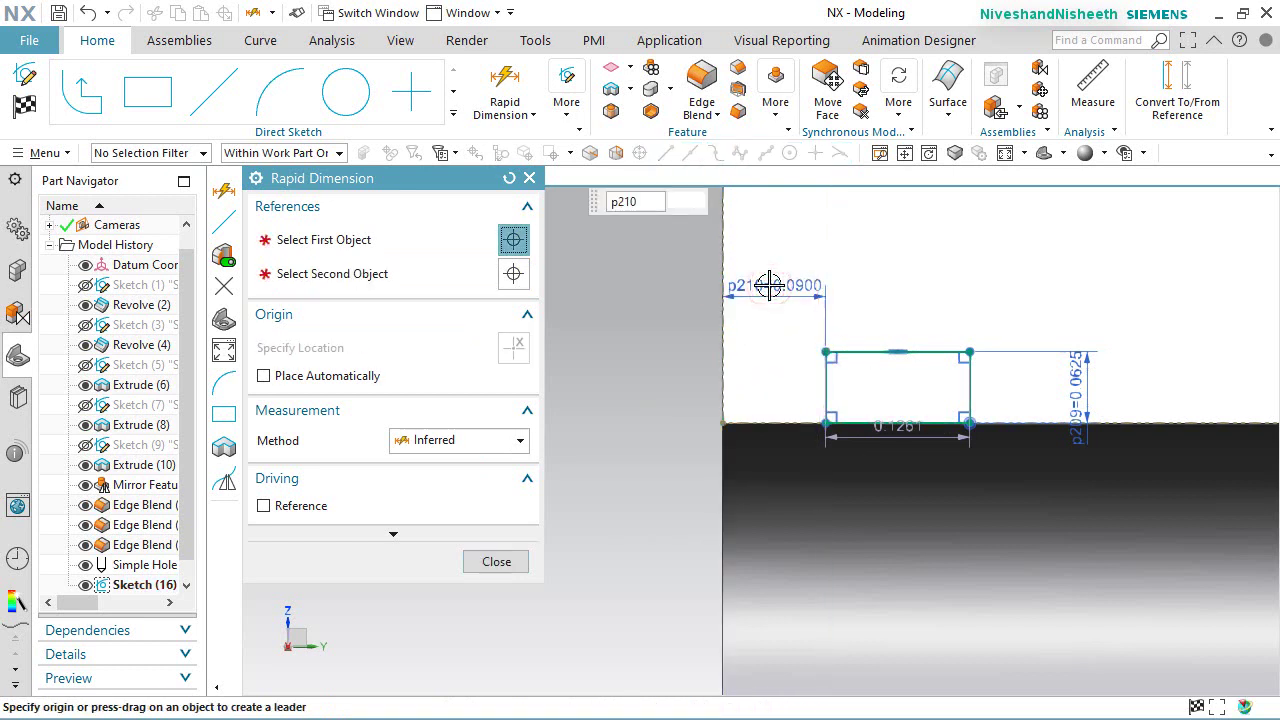
pyautogui.write('0.05')
pyautogui.press('Return')
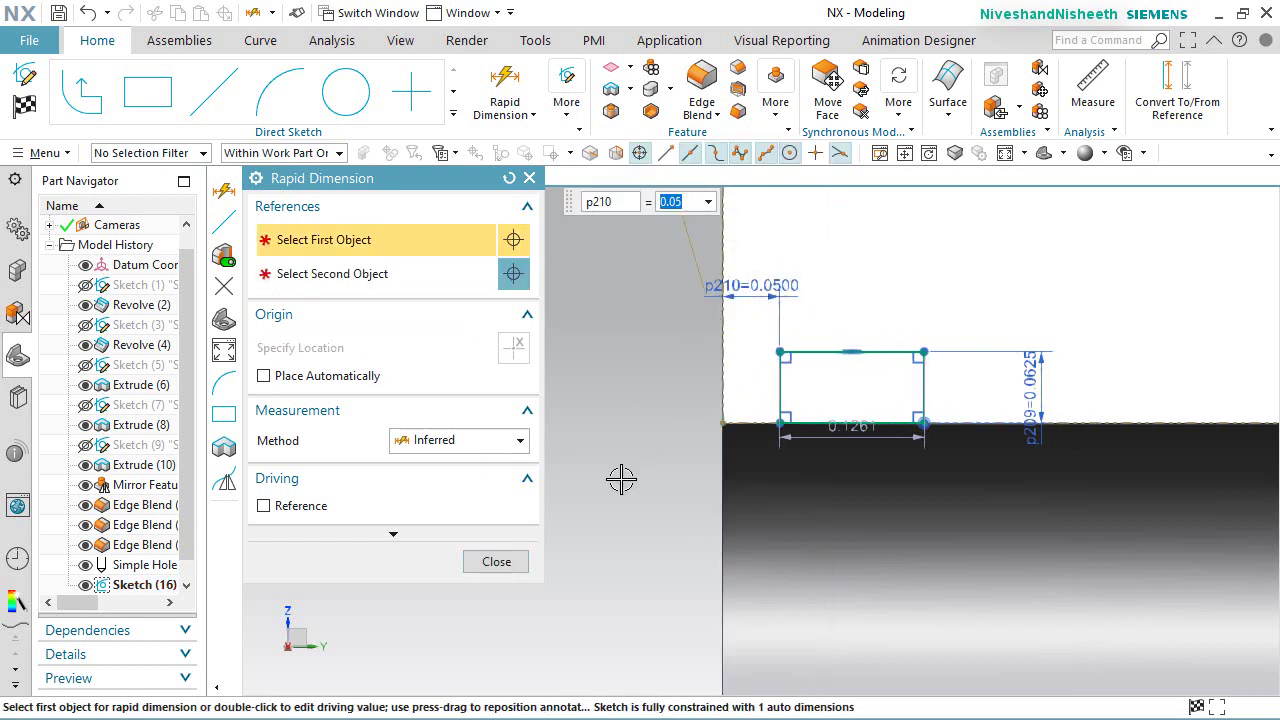
pyautogui.click(510, 565)
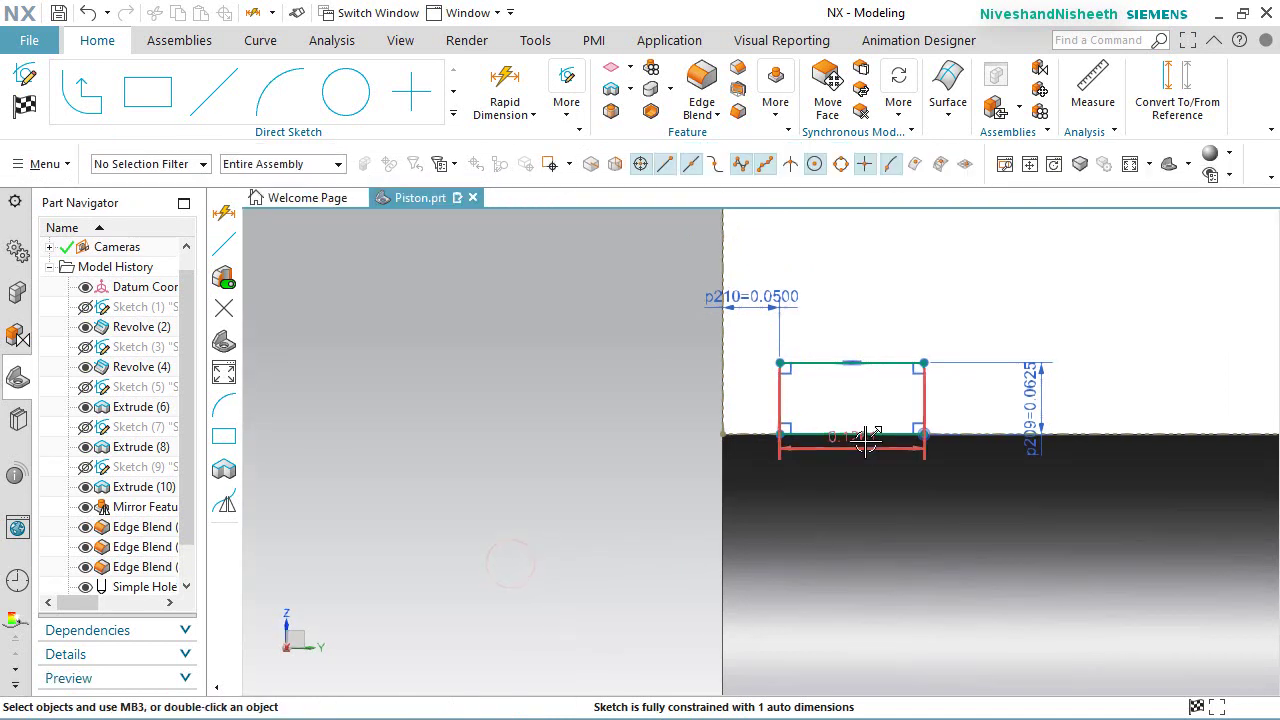
# Step: Dimension the small groove rectangle's width above its upper side and set it to 0.05 in
pyautogui.moveTo(872, 341); pyautogui.dragTo(872, 332)
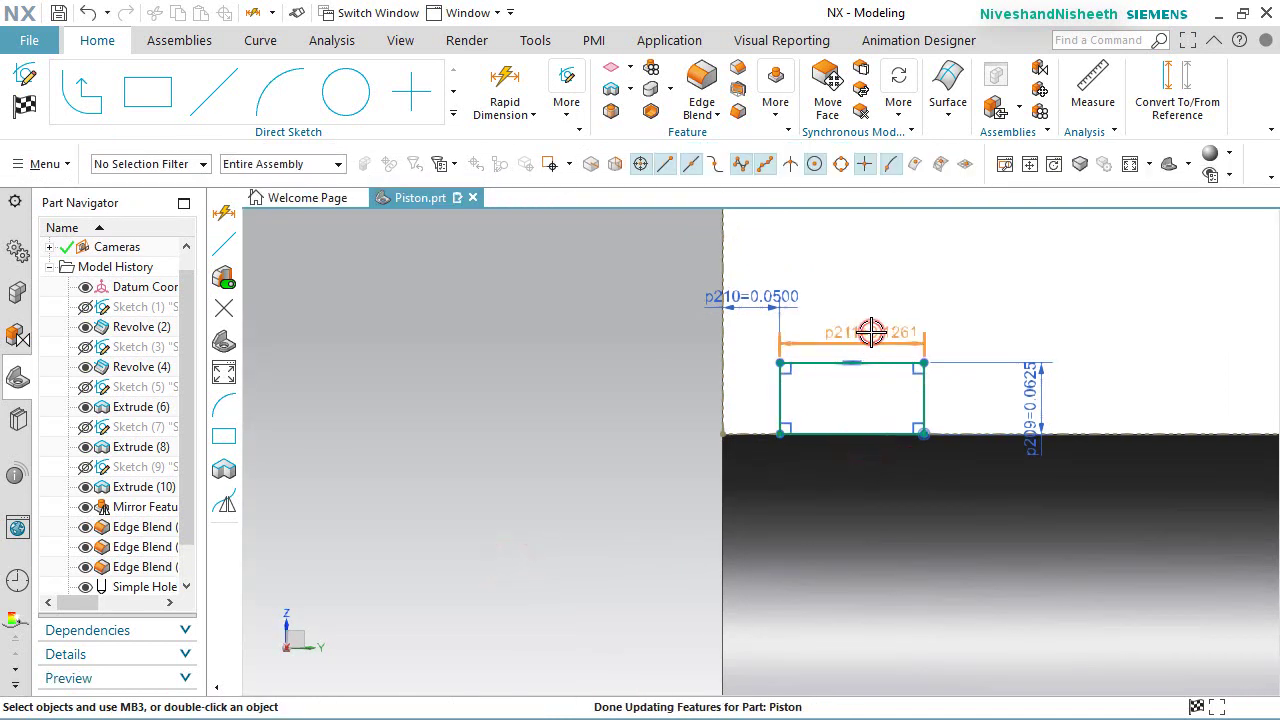
pyautogui.doubleClick(872, 332)
pyautogui.write('0.05')
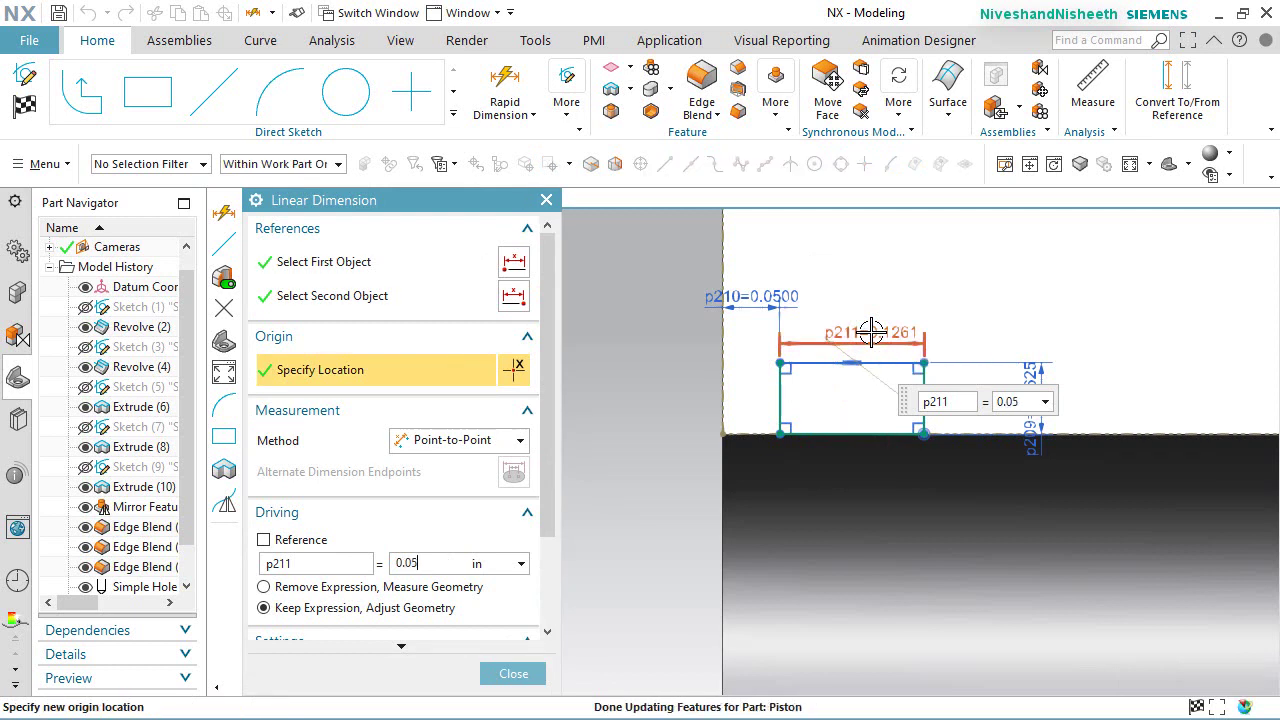
pyautogui.press('Return')
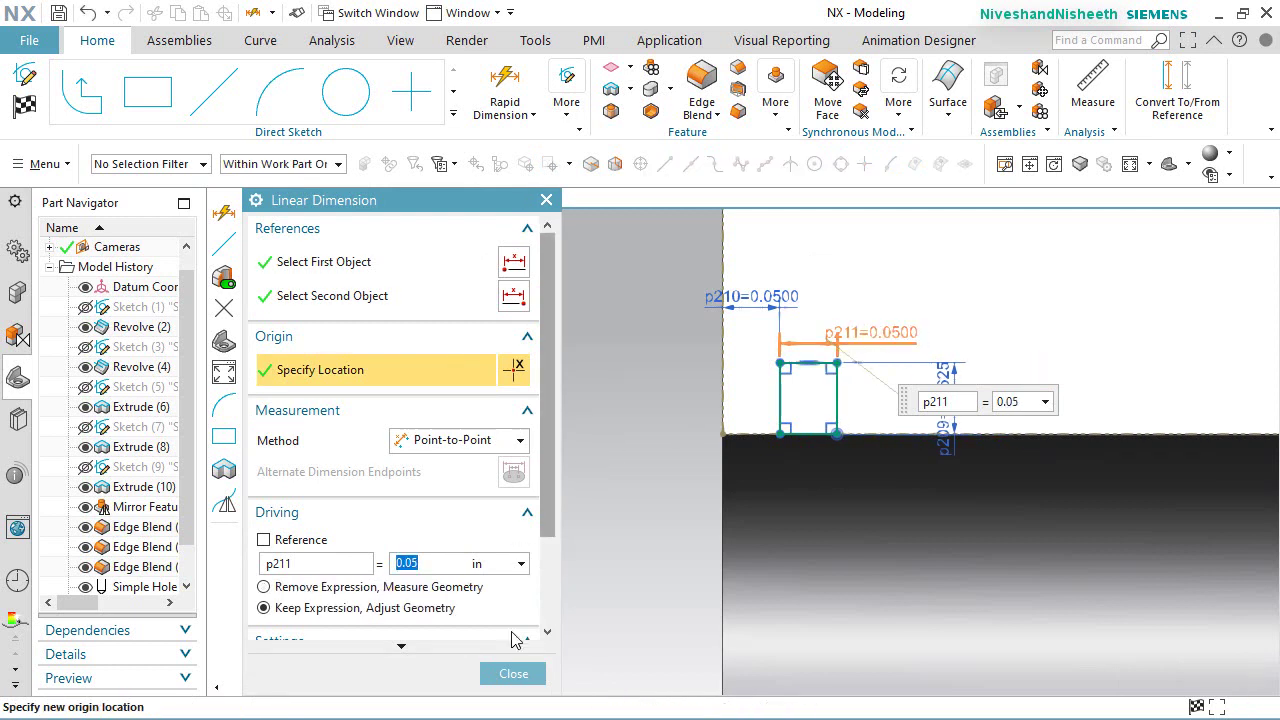
pyautogui.click(524, 676)
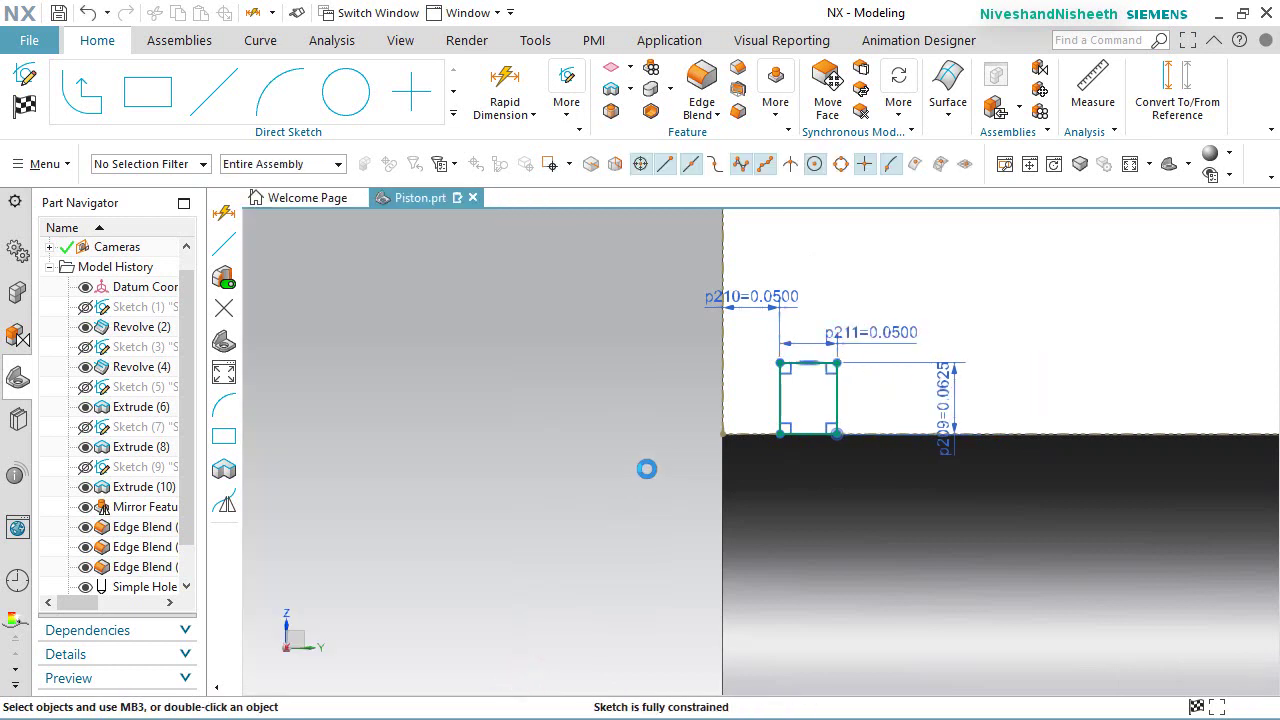
# Step: Finish the groove sketch and turn off the clipped section view of the piston
pyautogui.scroll(-5, 590, 342)
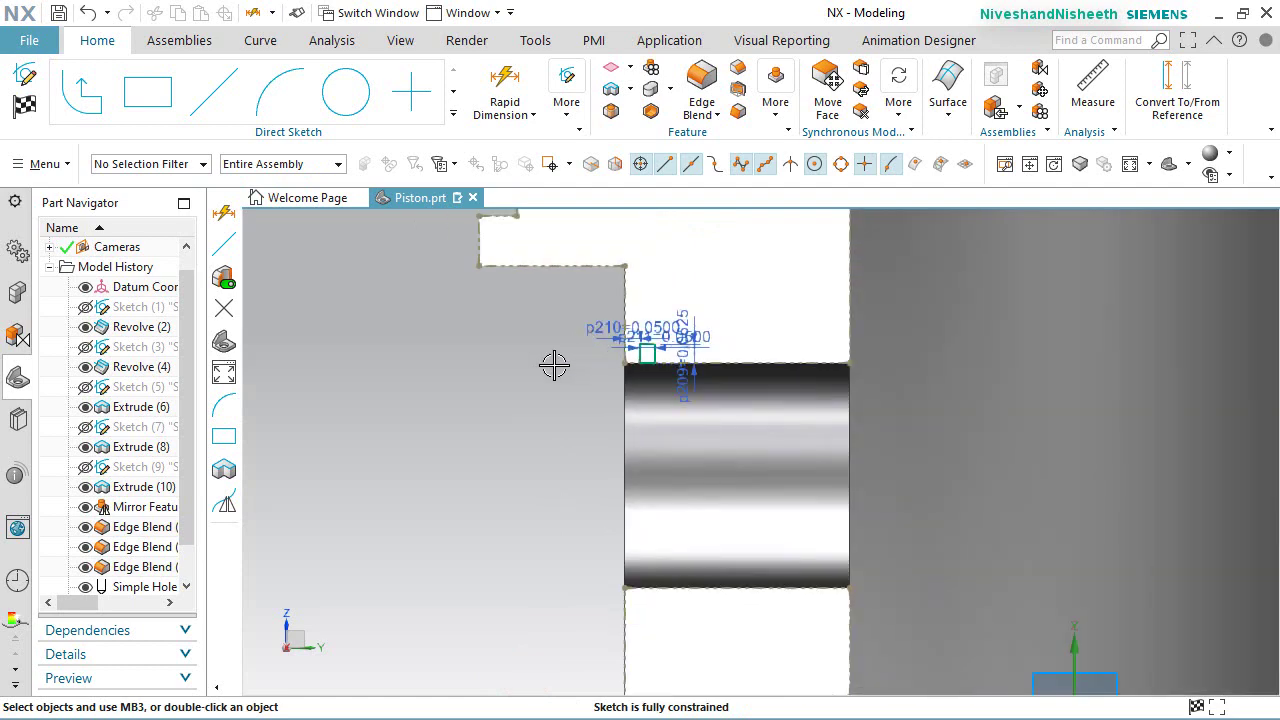
pyautogui.click(27, 106)
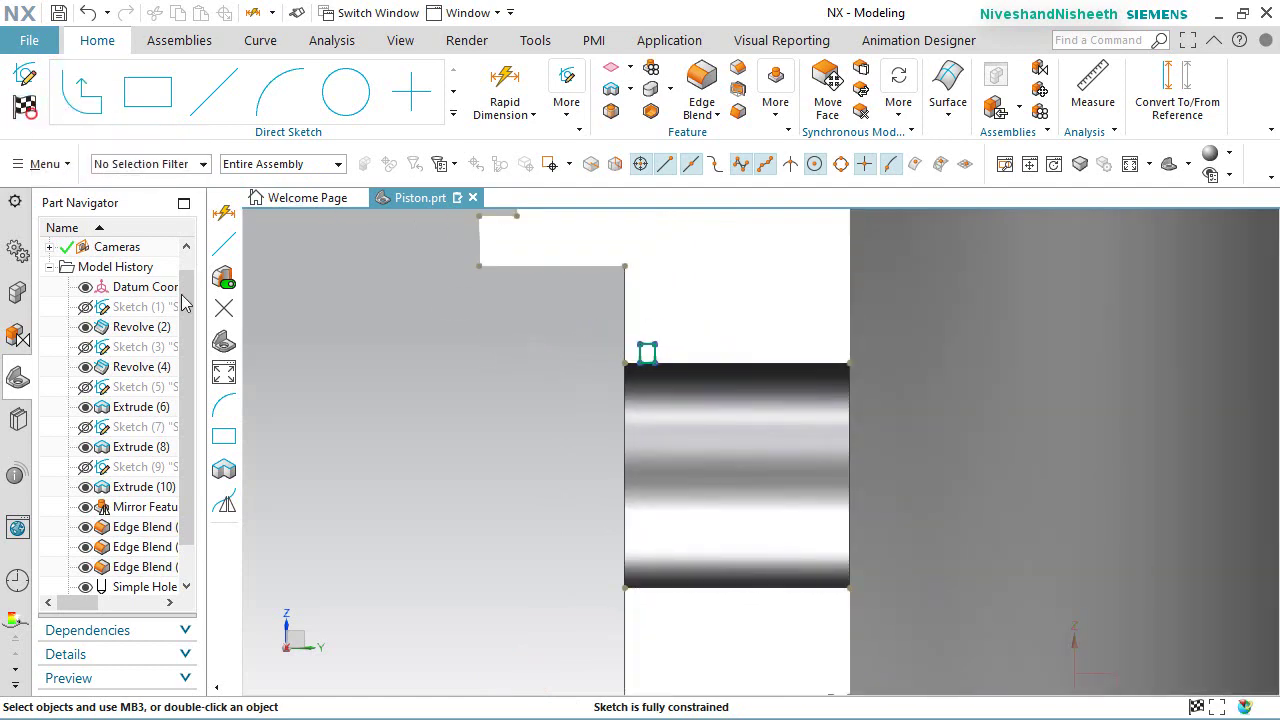
pyautogui.scroll(-2, 609, 455)
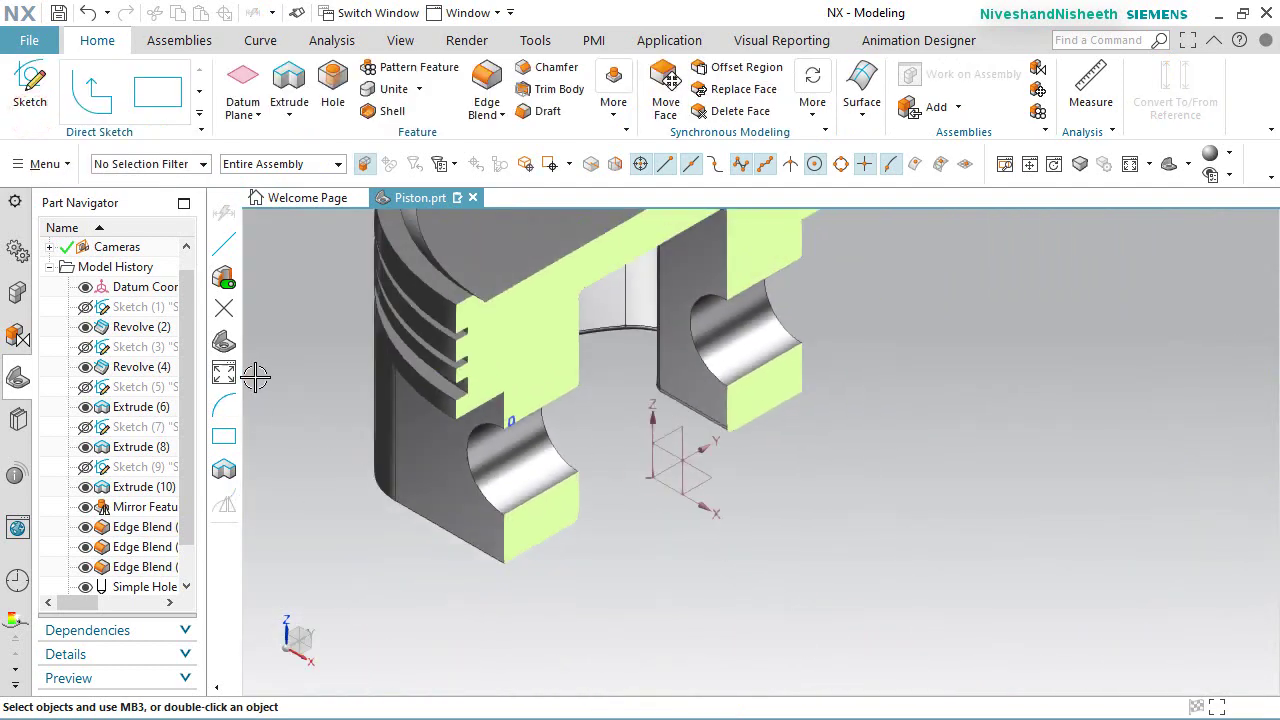
pyautogui.scroll(-2, 686, 443)
pyautogui.scroll(3, 470, 400)
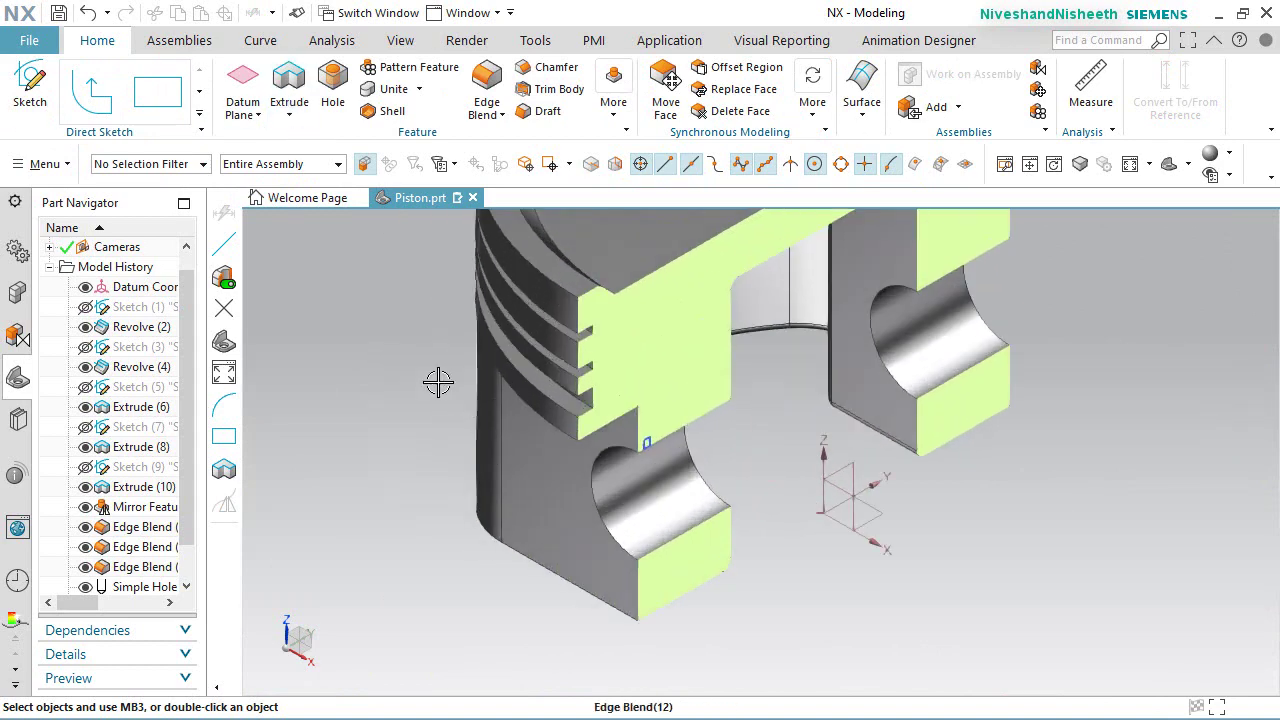
pyautogui.click(403, 40)
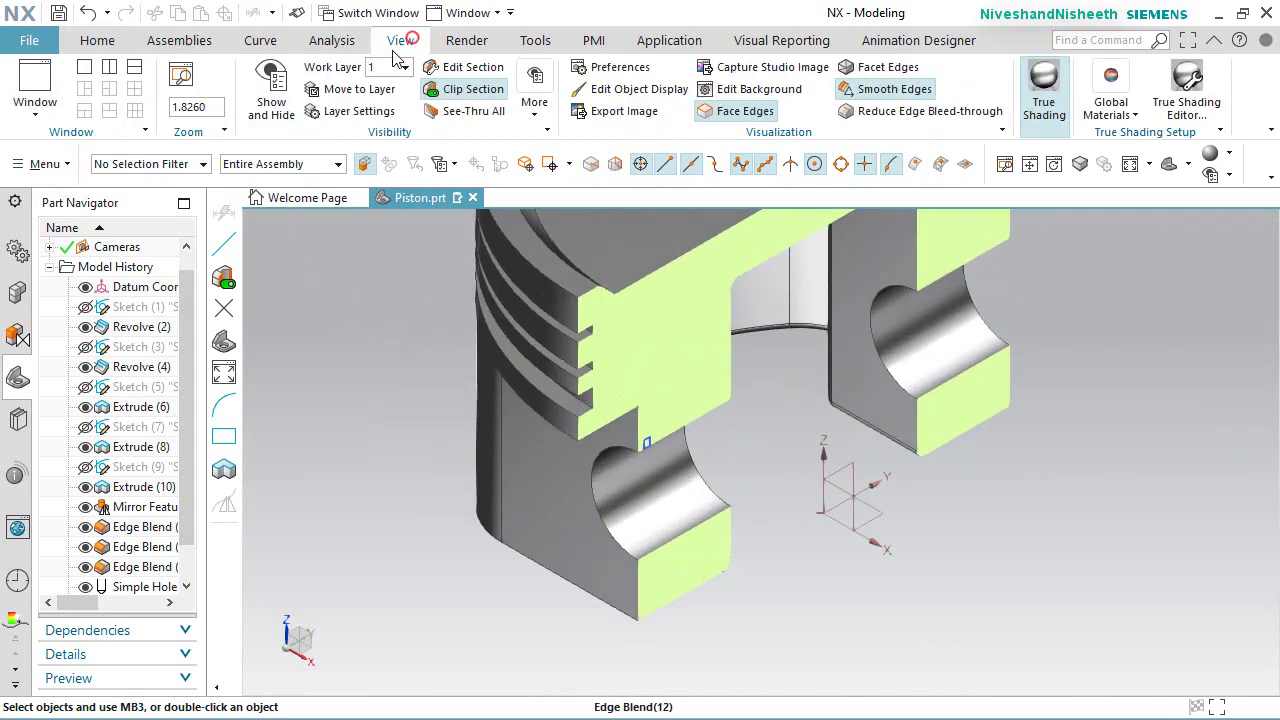
pyautogui.click(480, 88)
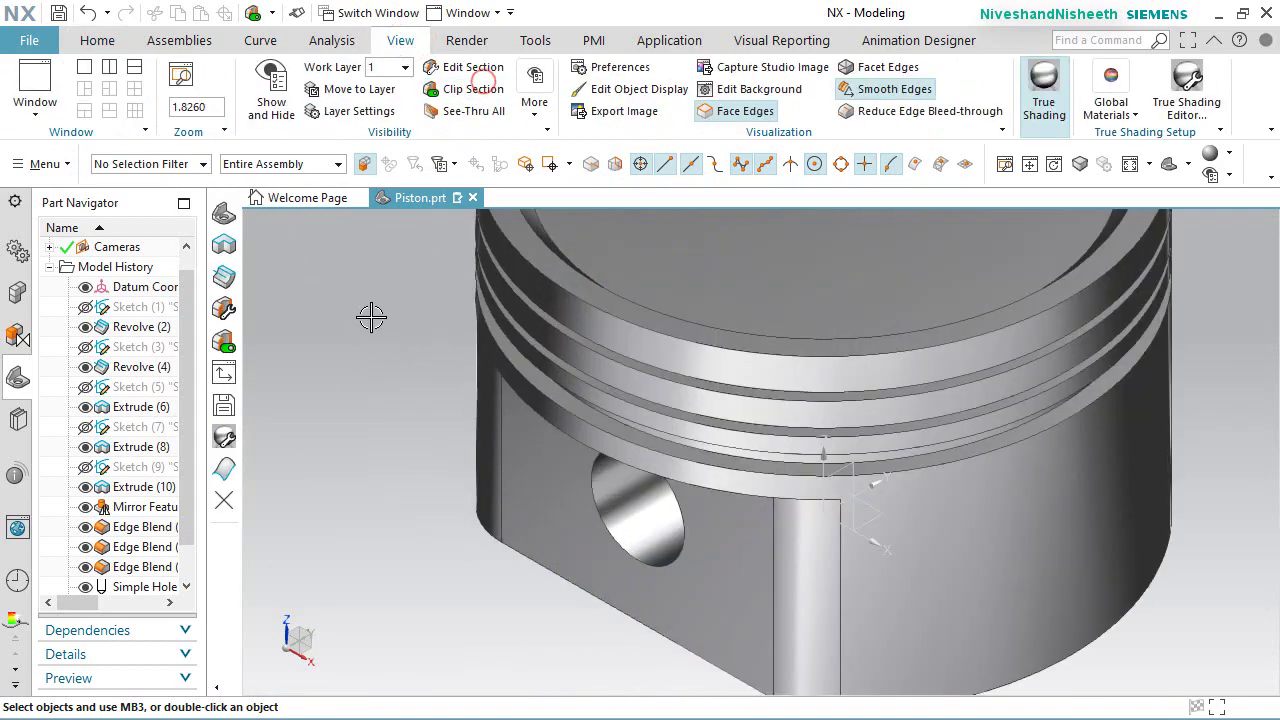
# Step: Create an inferred datum axis through the cylindrical face of the piston's side hole
pyautogui.click(120, 42)
pyautogui.click(243, 112)
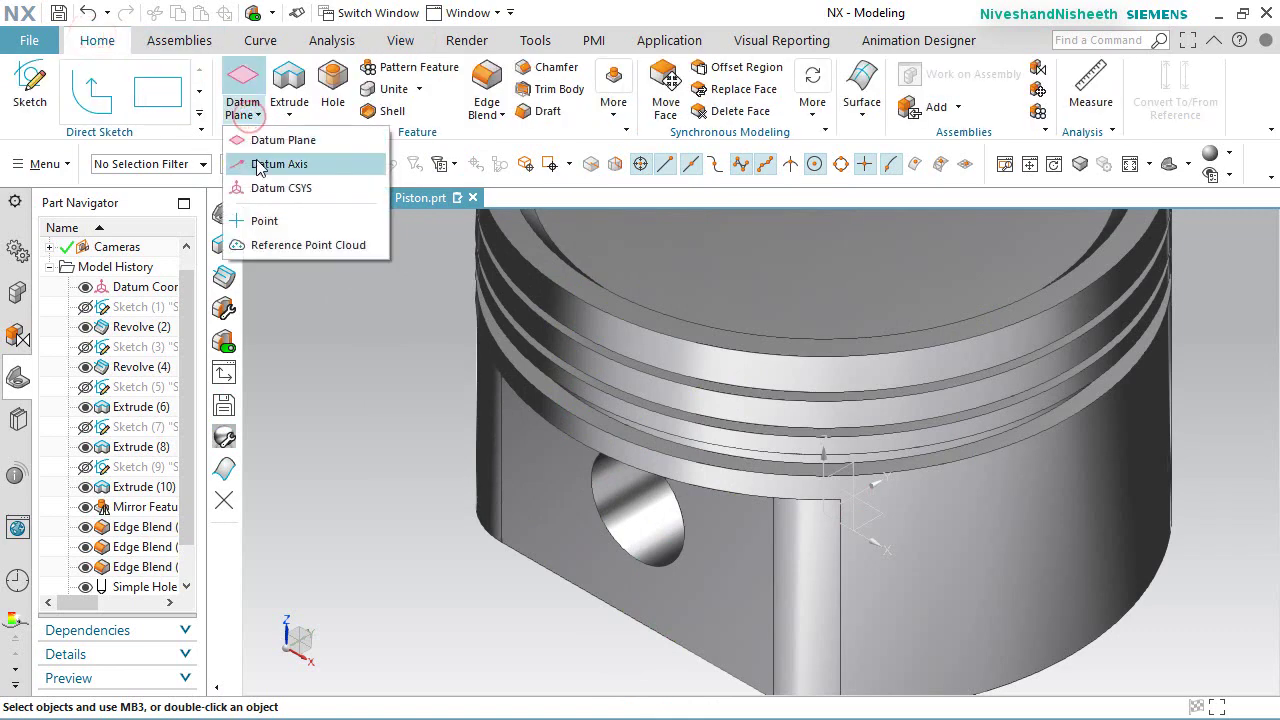
pyautogui.click(262, 164)
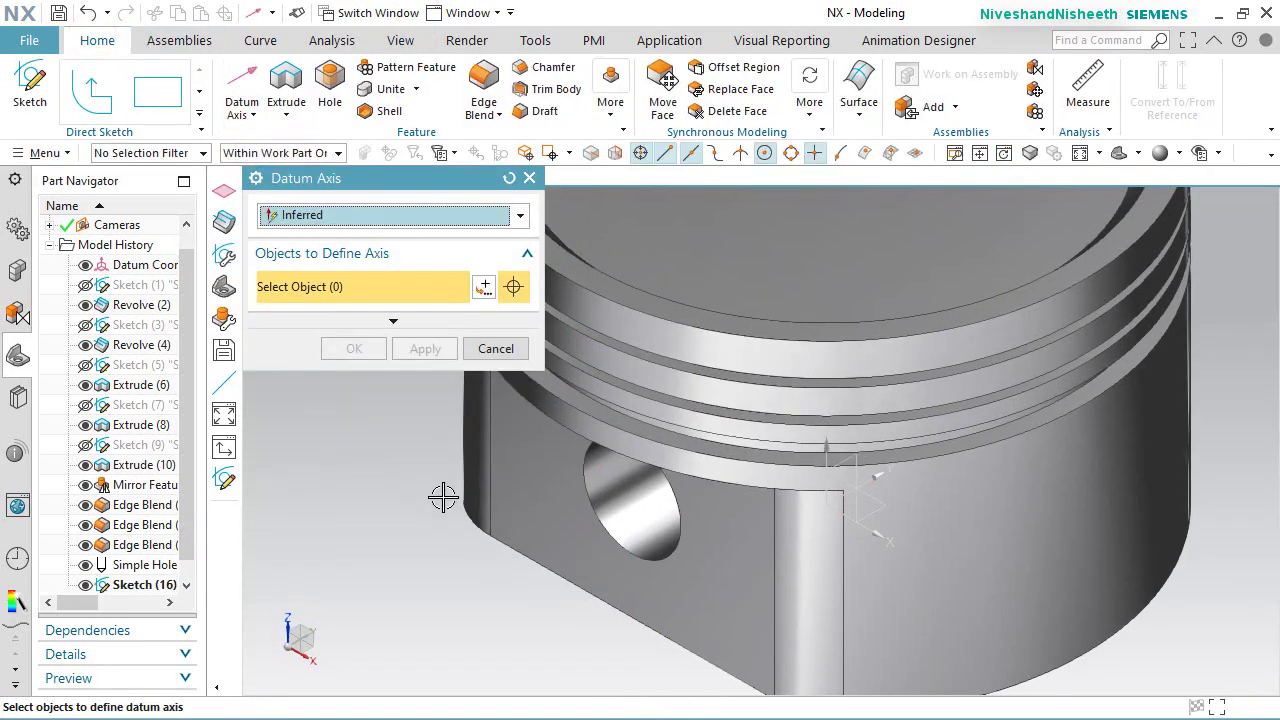
pyautogui.click(629, 488)
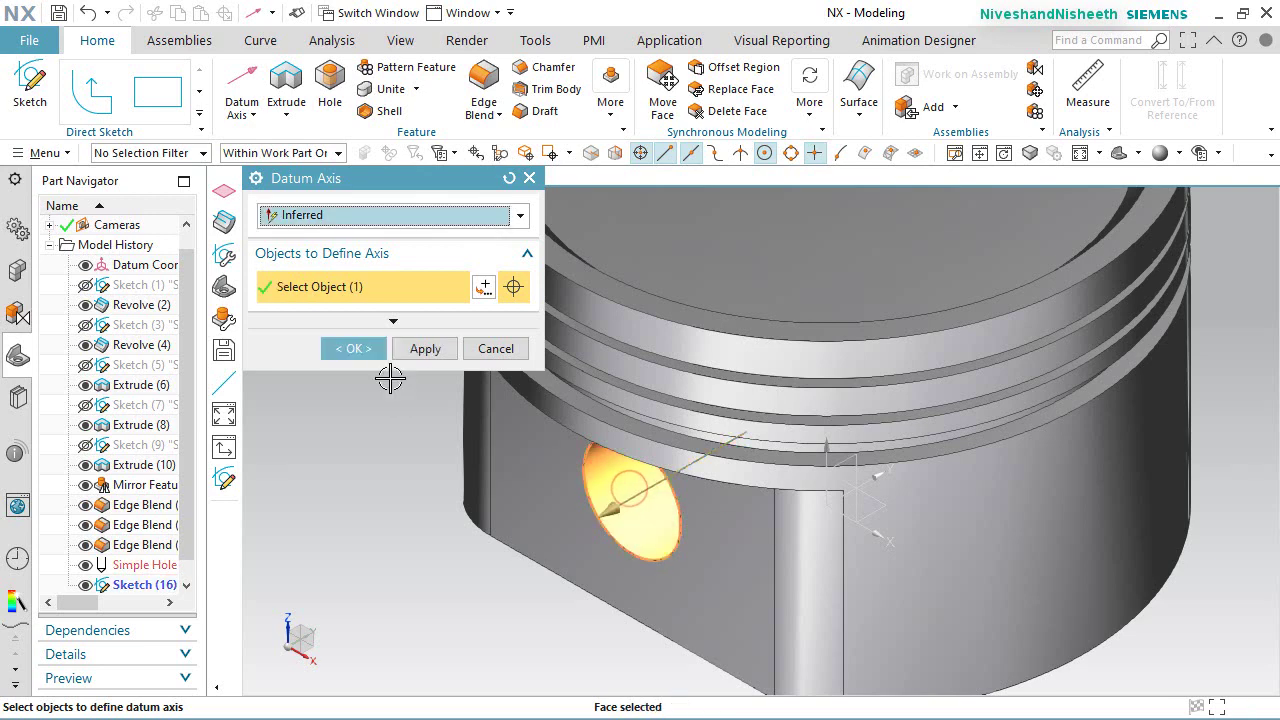
pyautogui.click(371, 351)
# Step: Set up a Revolve with the four curves of the small groove rectangle as section and the side hole's datum axis as axis
pyautogui.moveTo(366, 351); pyautogui.dragTo(750, 405, button='middle')
pyautogui.scroll(-4, 760, 405)
pyautogui.scroll(8, 687, 374)
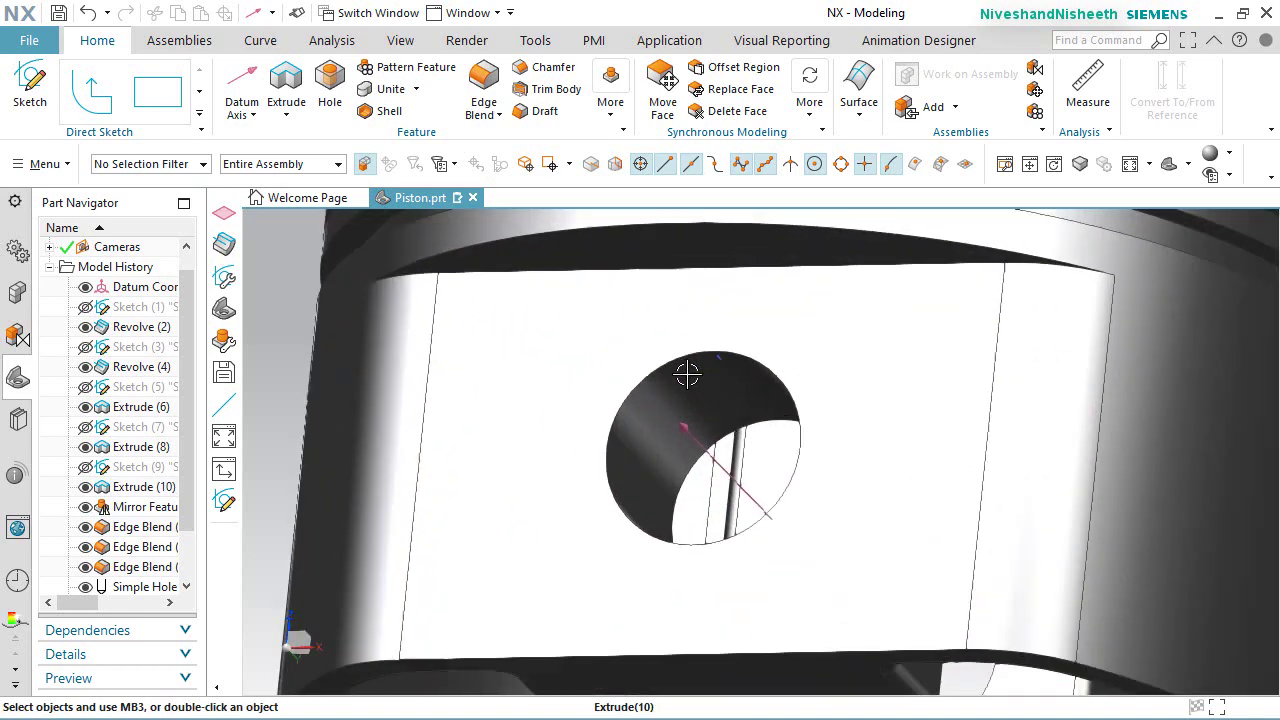
pyautogui.scroll(-2, 155, 493)
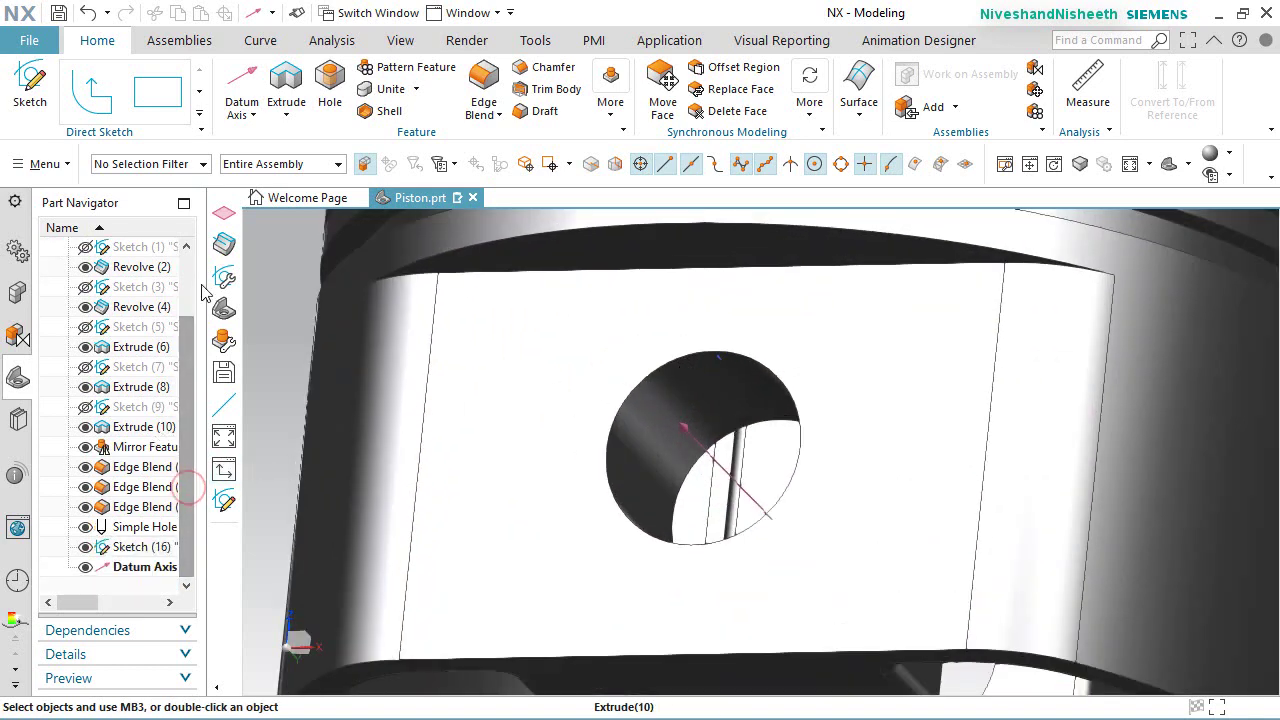
pyautogui.click(286, 114)
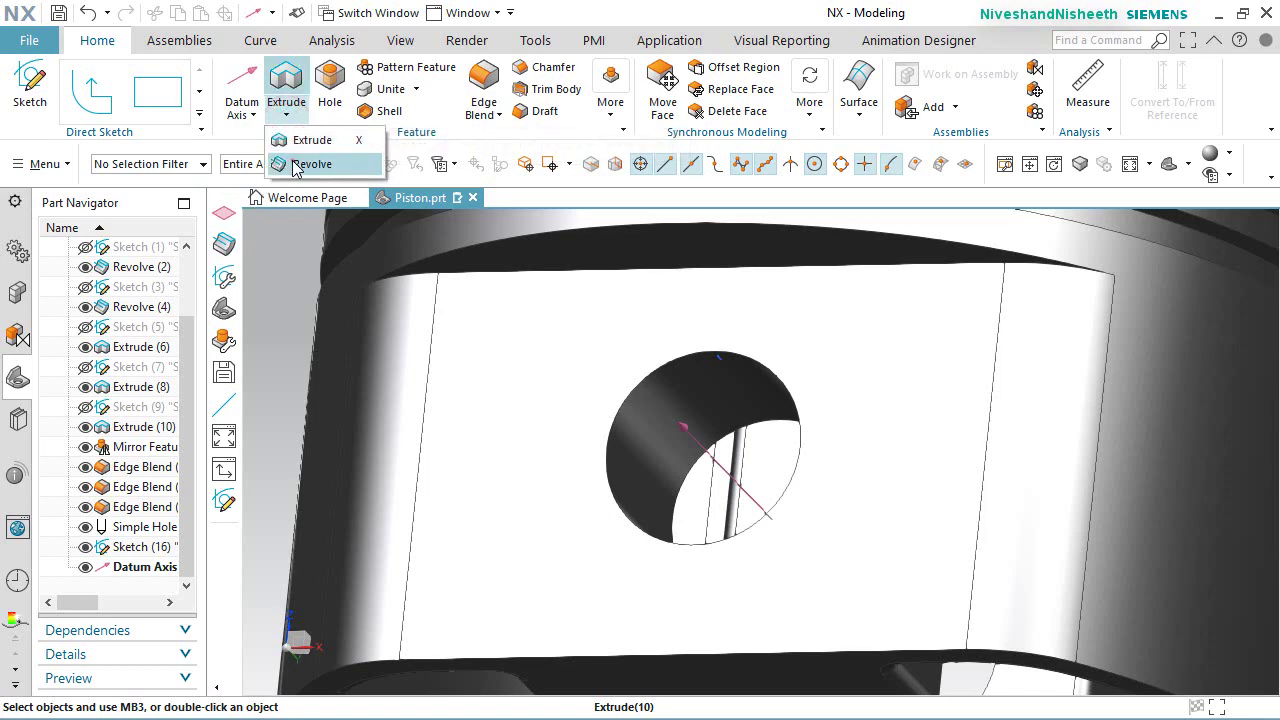
pyautogui.click(296, 166)
pyautogui.scroll(5, 690, 352)
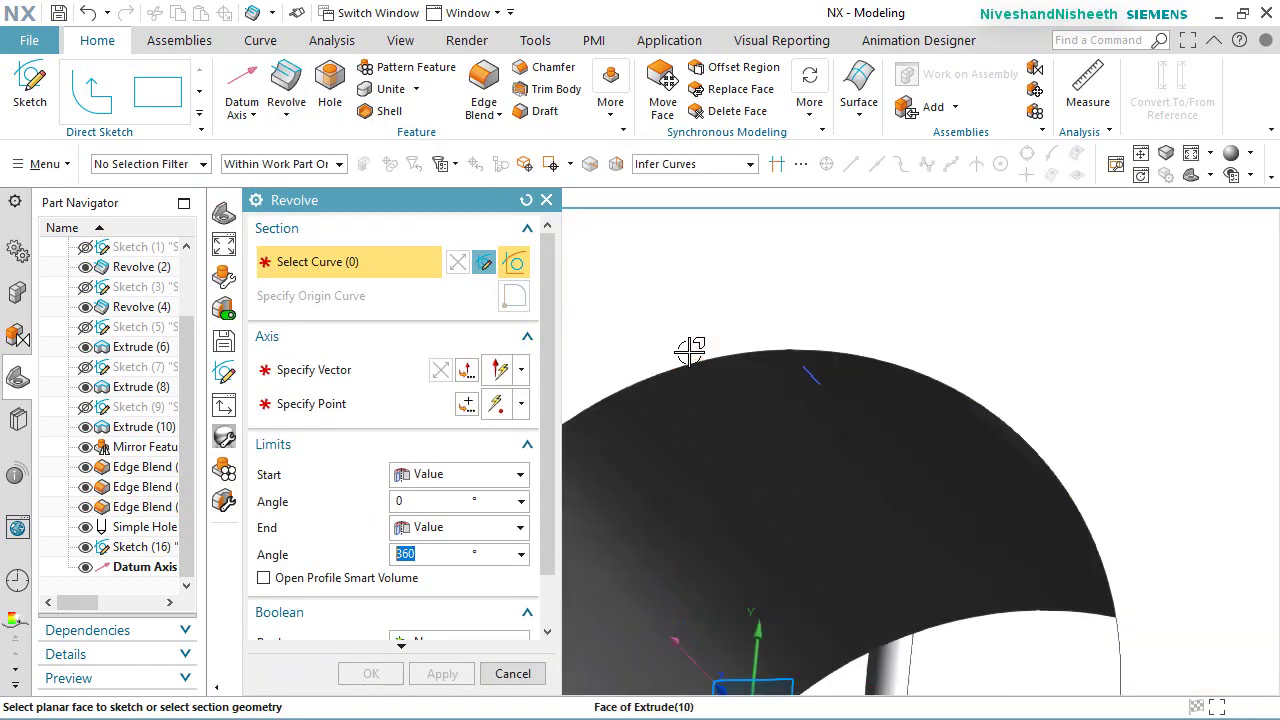
pyautogui.scroll(2, 690, 352)
pyautogui.click(880, 388)
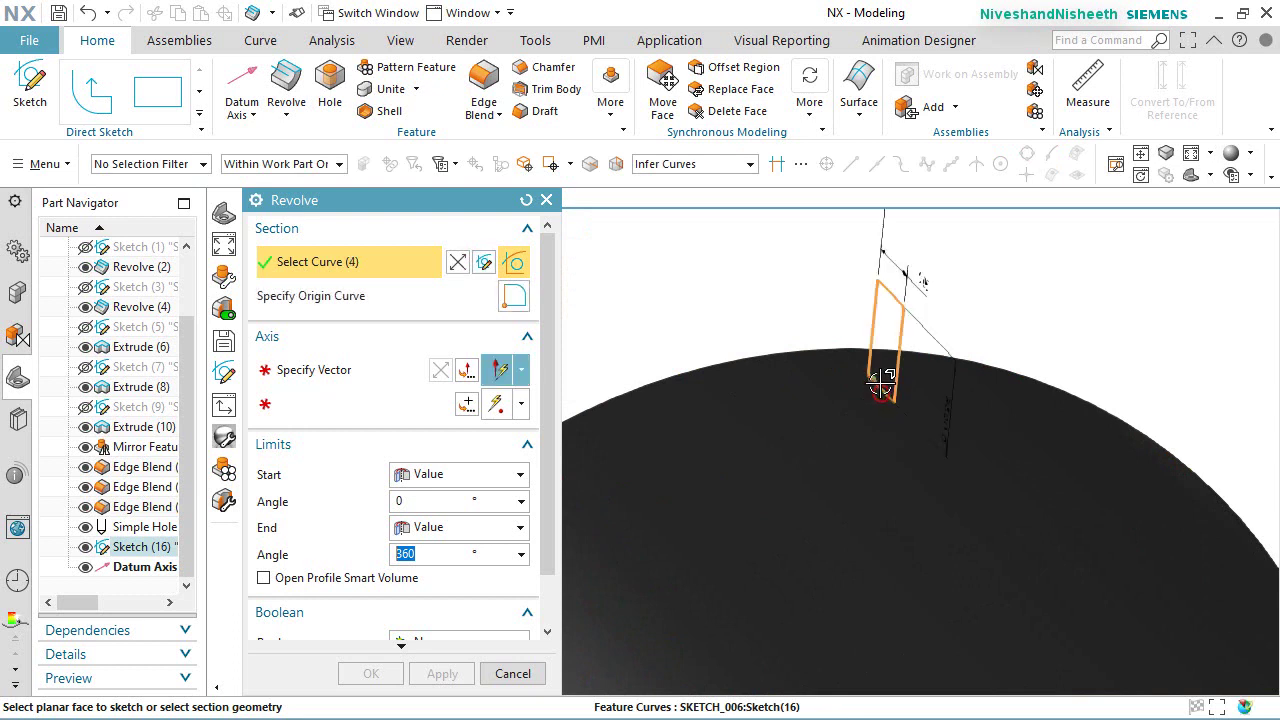
pyautogui.click(300, 370)
pyautogui.scroll(-5, 875, 322)
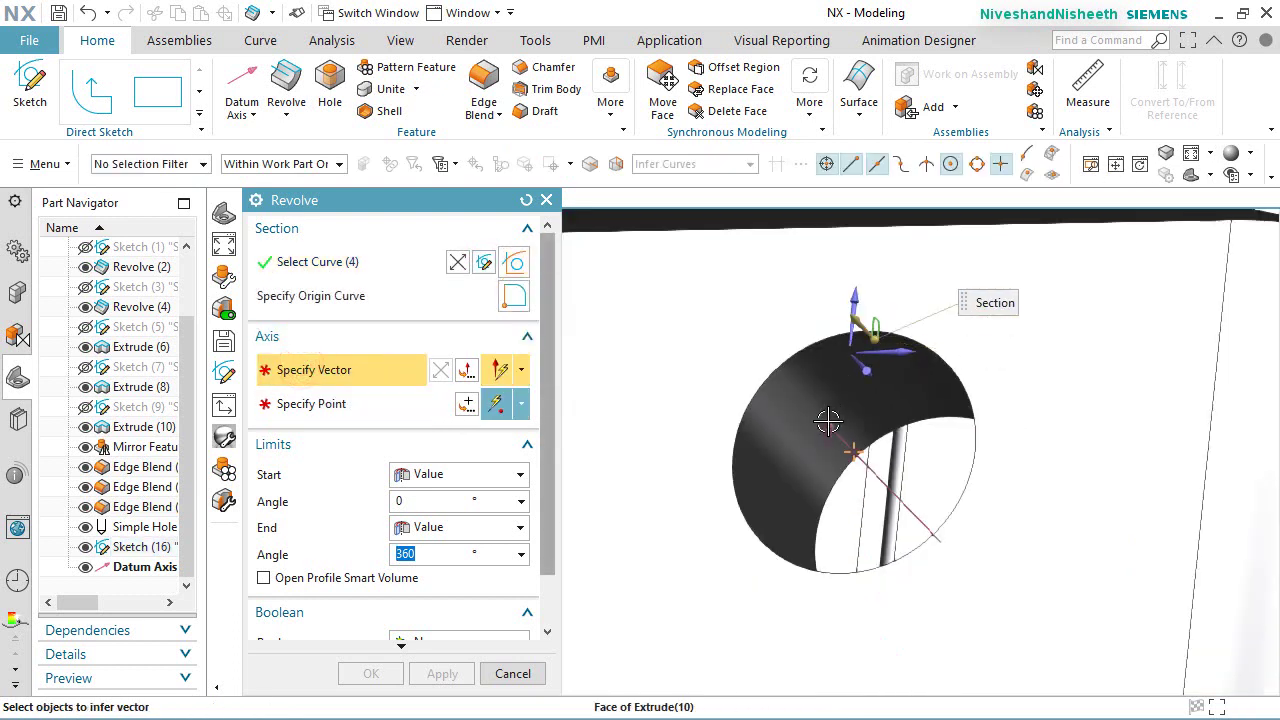
pyautogui.click(145, 567)
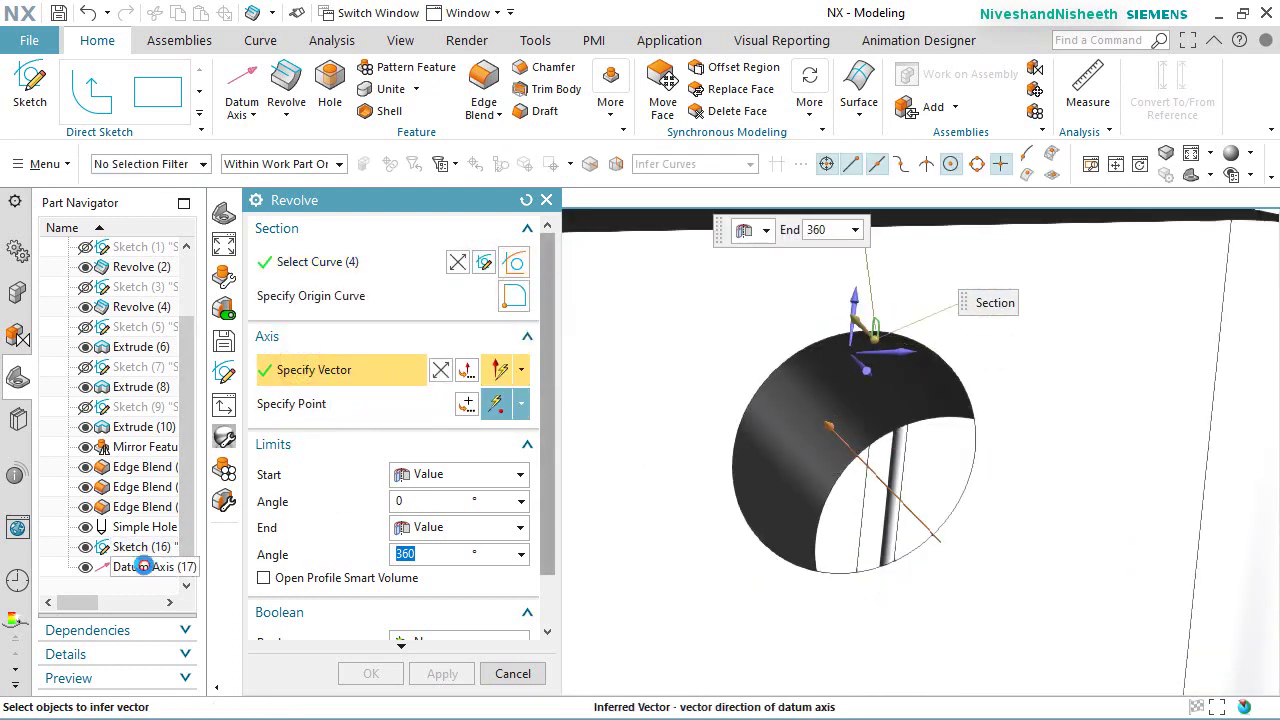
# Step: Subtract the 360° revolve from the piston body to cut the hole's ring groove, and hide the groove sketch and datum axis
pyautogui.scroll(-2, 430, 582)
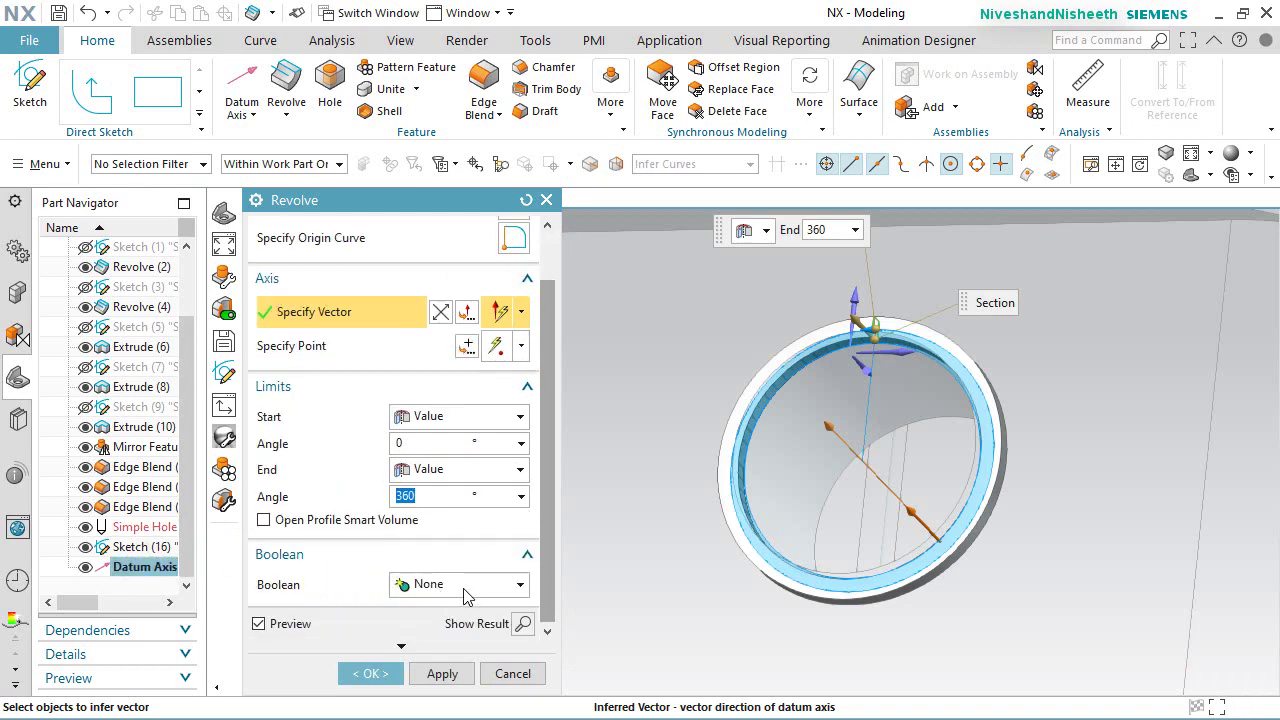
pyautogui.click(463, 585)
pyautogui.click(440, 646)
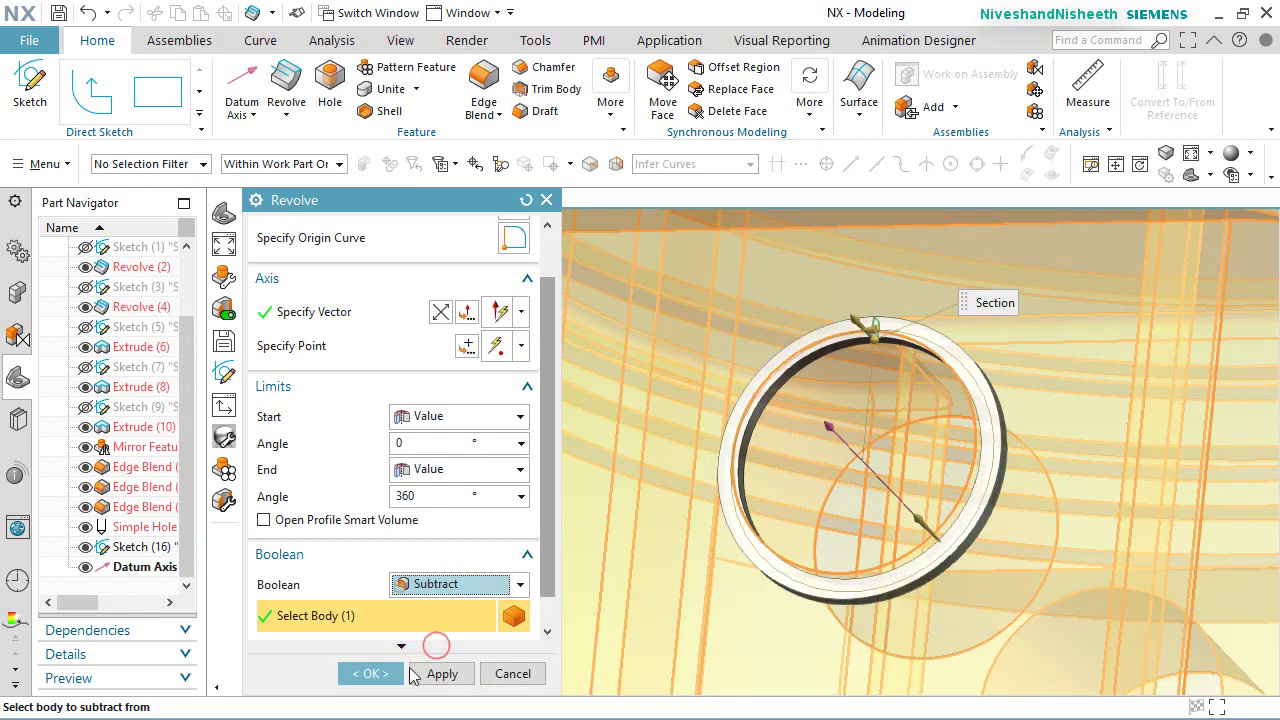
pyautogui.click(370, 673)
pyautogui.moveTo(797, 410); pyautogui.dragTo(766, 423, button='middle')
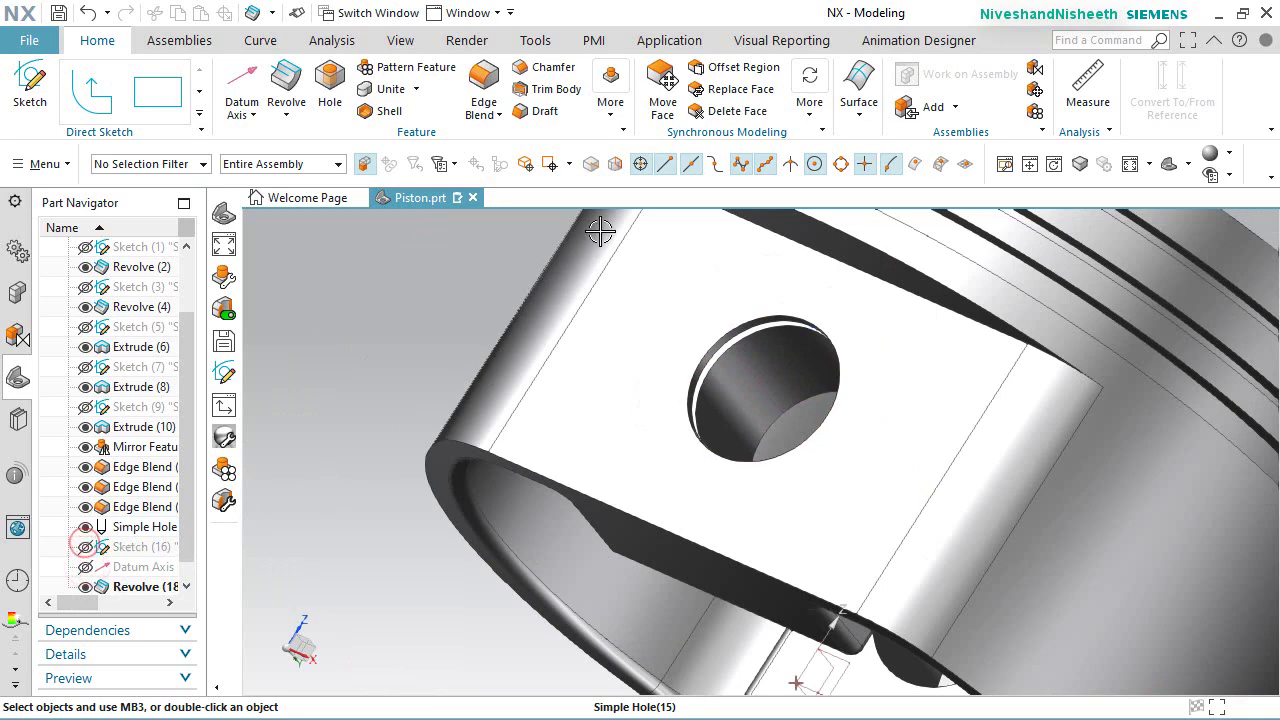
# Step: Mirror the revolved groove feature to the opposite side hole, using an existing plane of the datum coordinate system
pyautogui.click(610, 100)
pyautogui.click(758, 190)
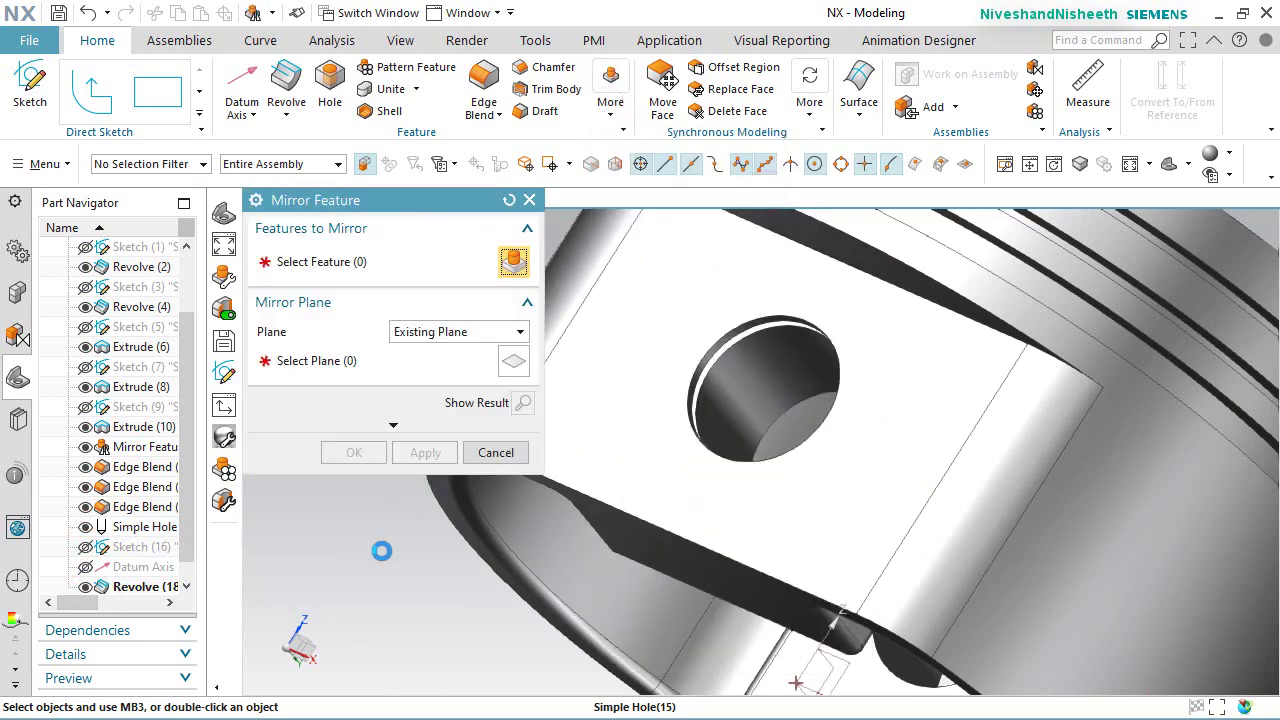
pyautogui.scroll(-1, 130, 592)
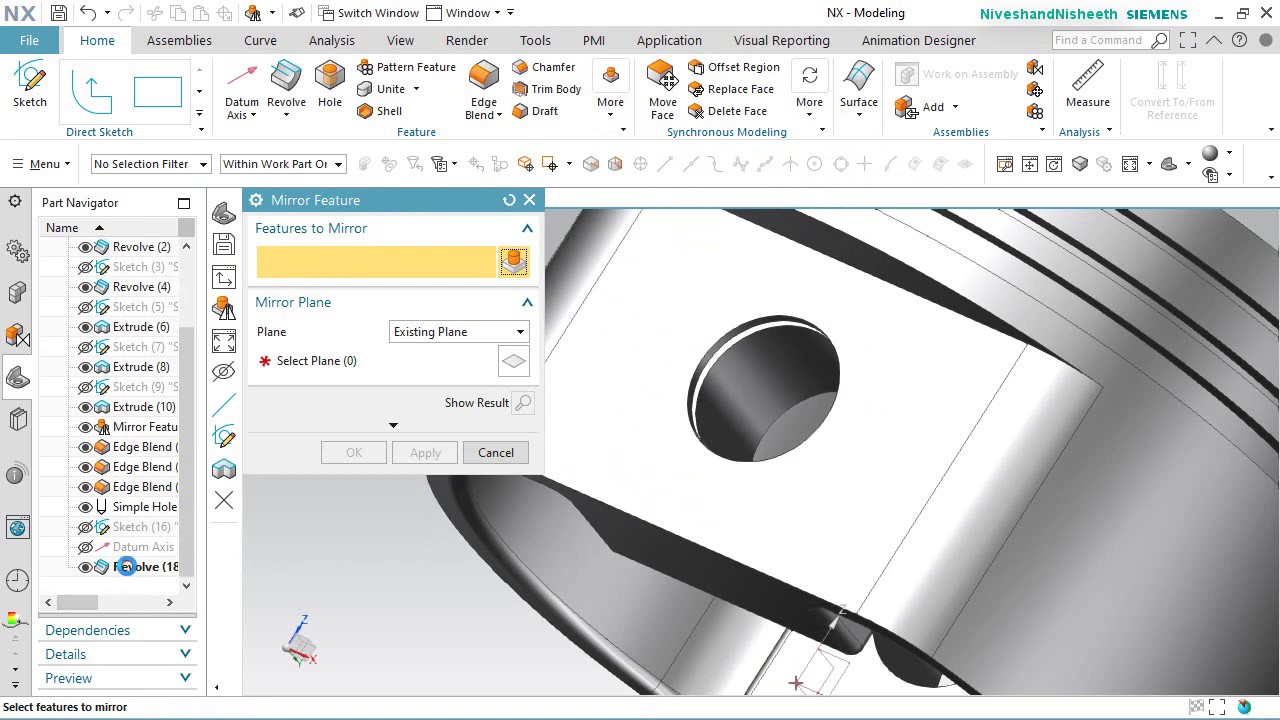
pyautogui.click(127, 567)
pyautogui.click(280, 360)
pyautogui.scroll(-5, 868, 487)
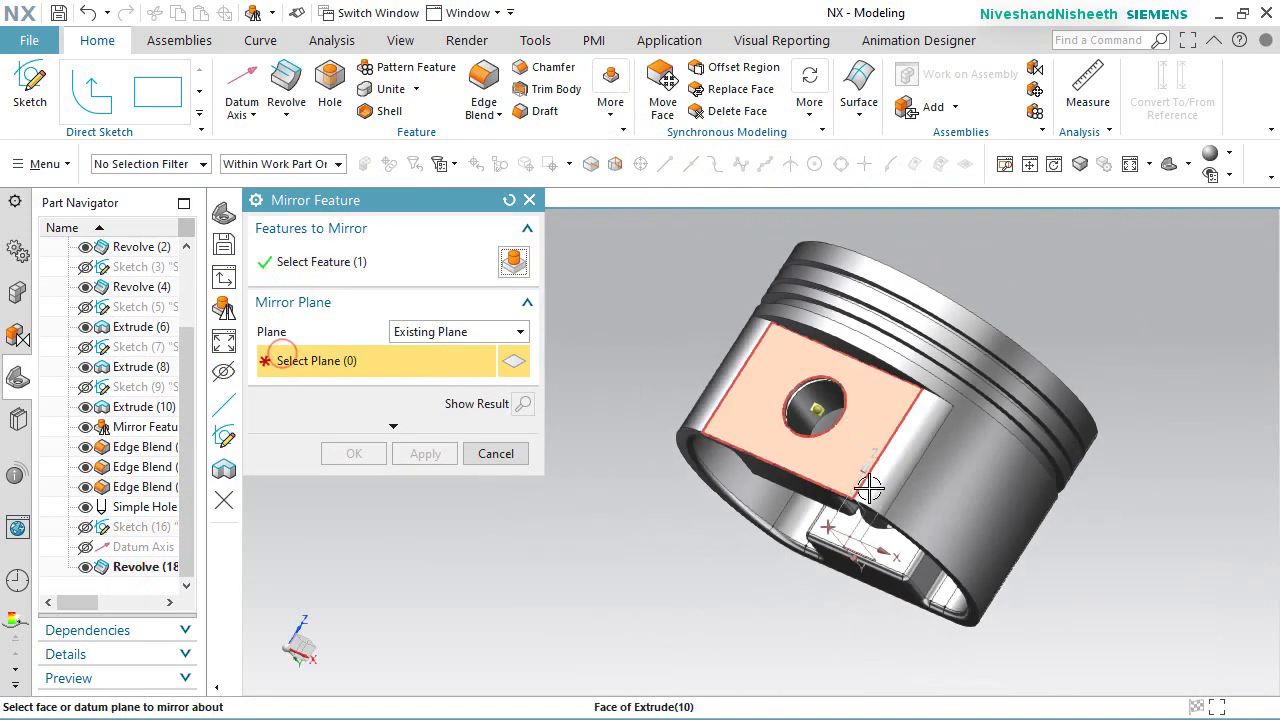
pyautogui.moveTo(868, 487); pyautogui.dragTo(830, 500, button='middle')
pyautogui.scroll(5, 855, 515)
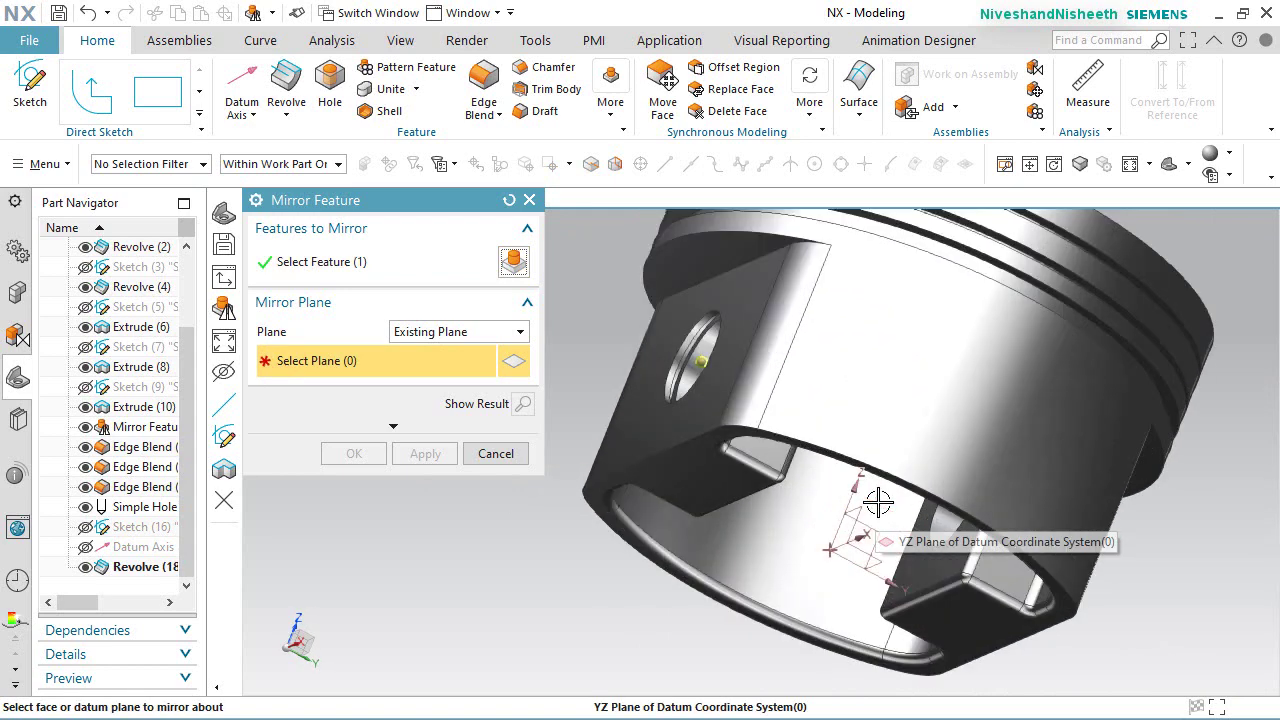
pyautogui.scroll(-4, 828, 566)
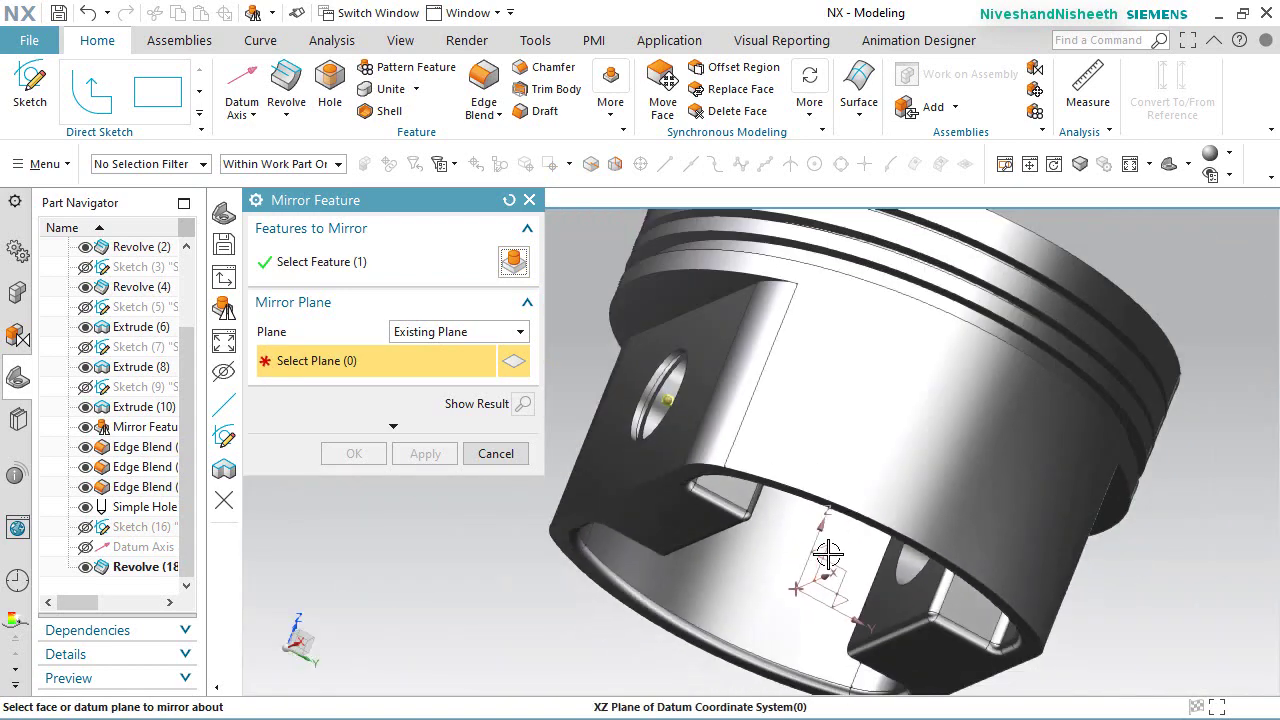